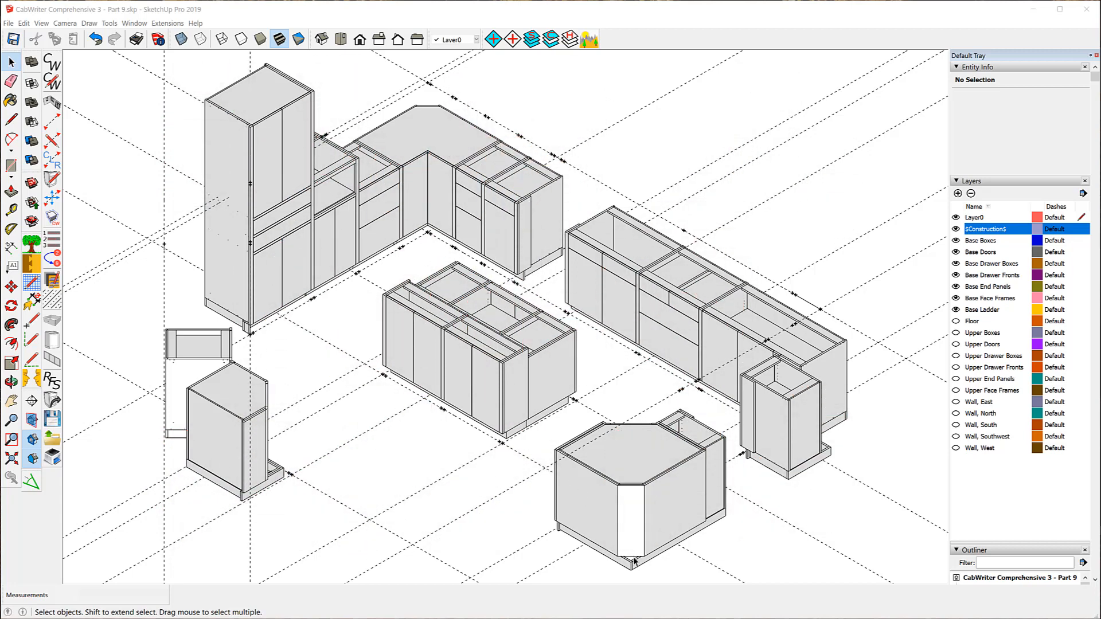
Examine the base cabinets' toe-kick ladders from below and the angled front of the clipped-corner cabinet
middle_drag(524, 472, 860, 129)
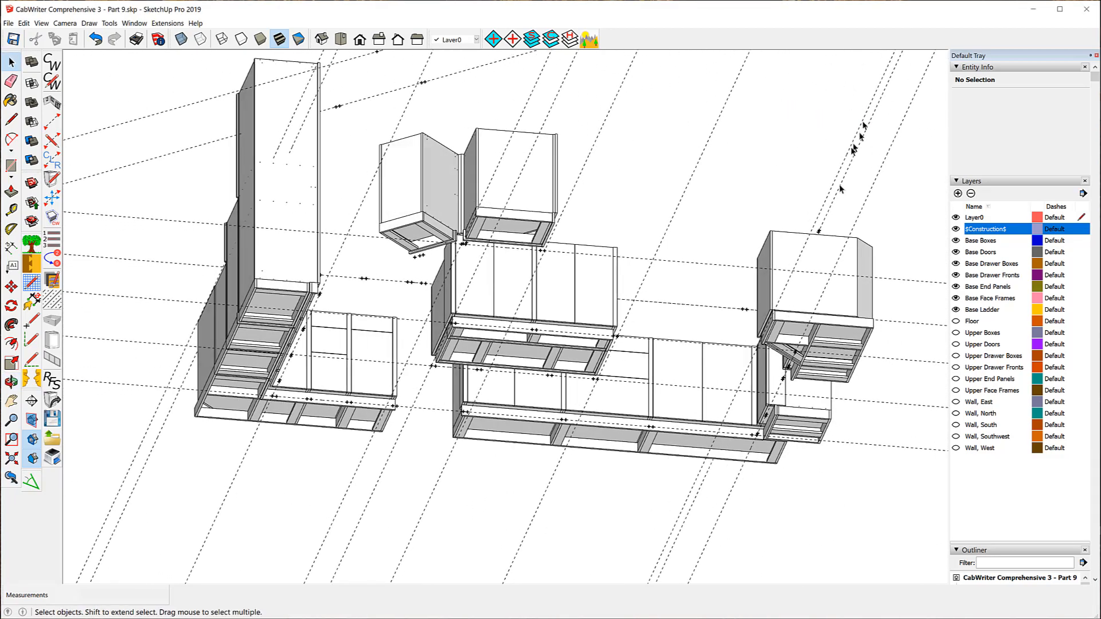
scroll(706, 322, up, 6)
middle_drag(627, 253, 922, 261)
scroll(785, 251, down, 3)
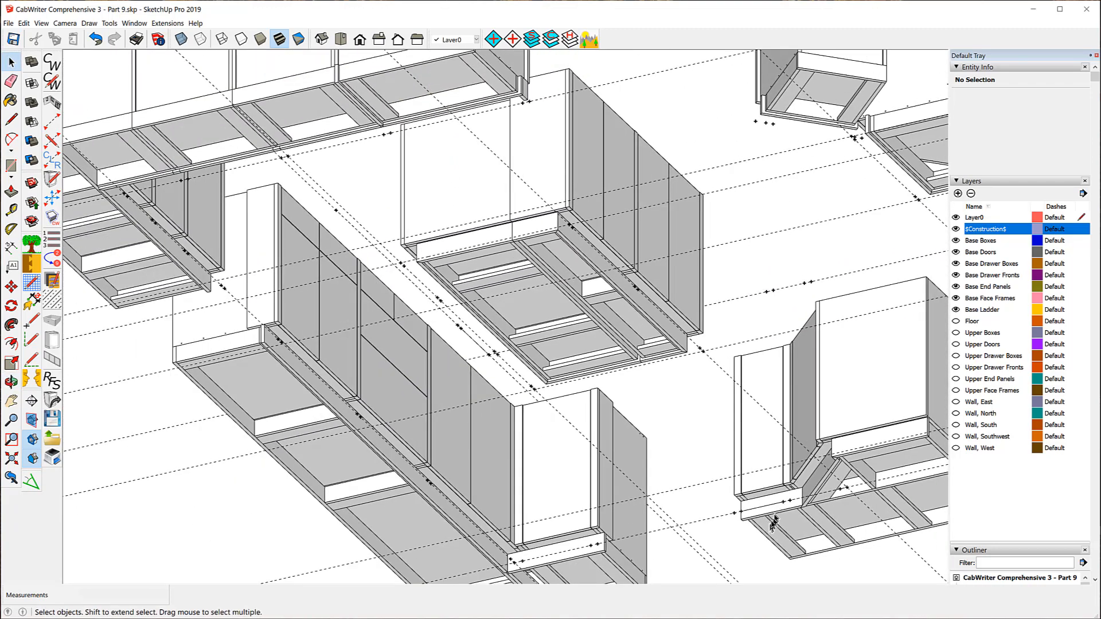
scroll(777, 517, up, 3)
scroll(850, 487, down, 2)
scroll(814, 447, up, 5)
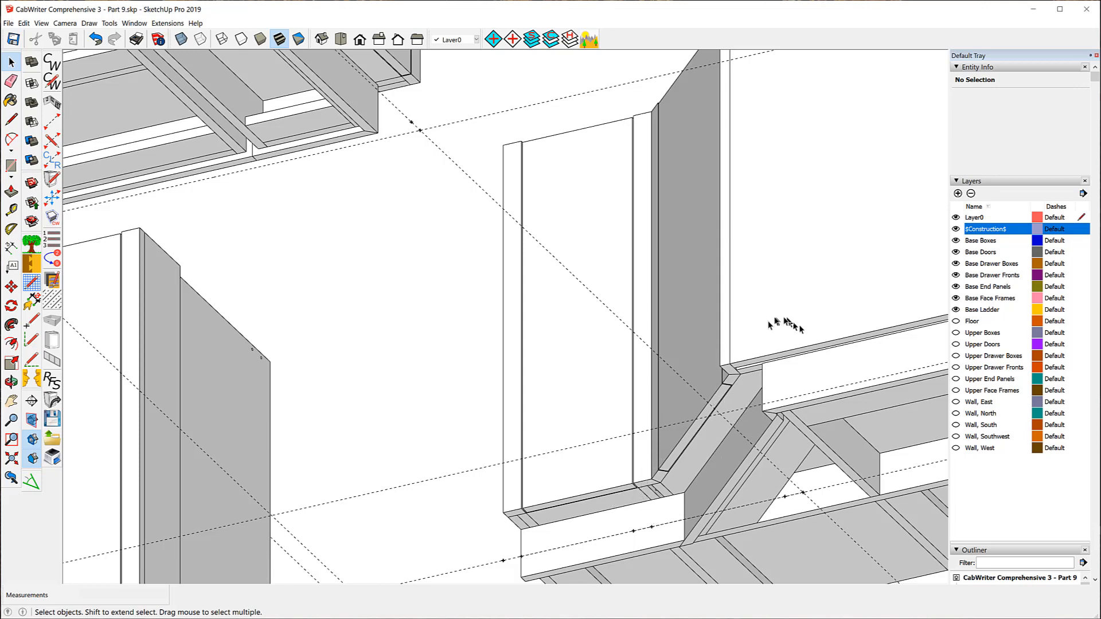
scroll(791, 324, down, 2)
middle_drag(724, 305, 634, 361)
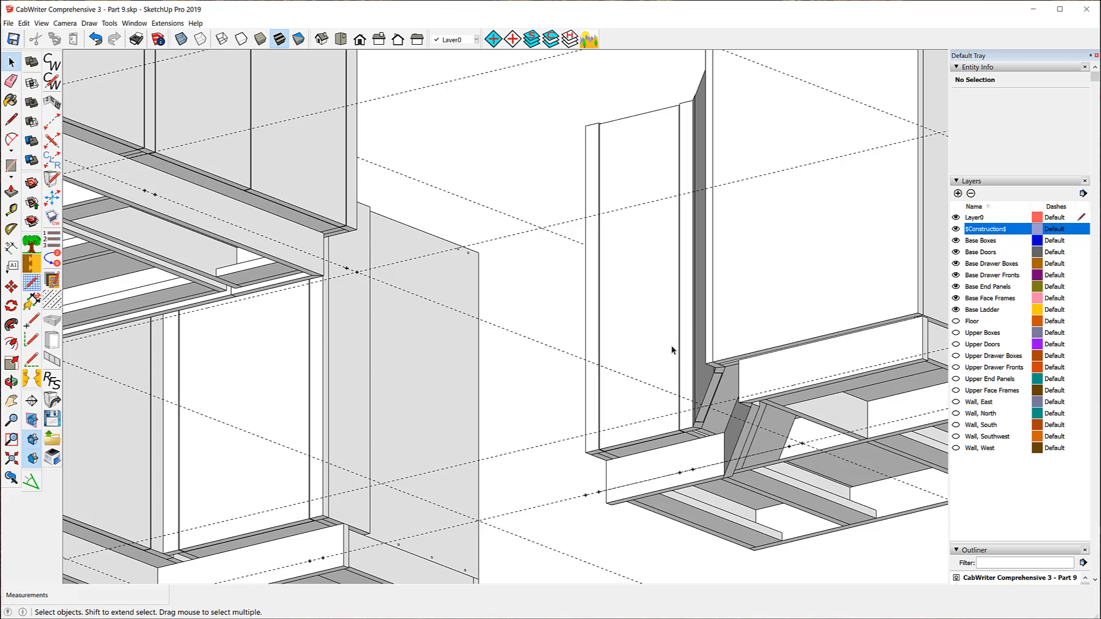
middle_drag(672, 350, 441, 352)
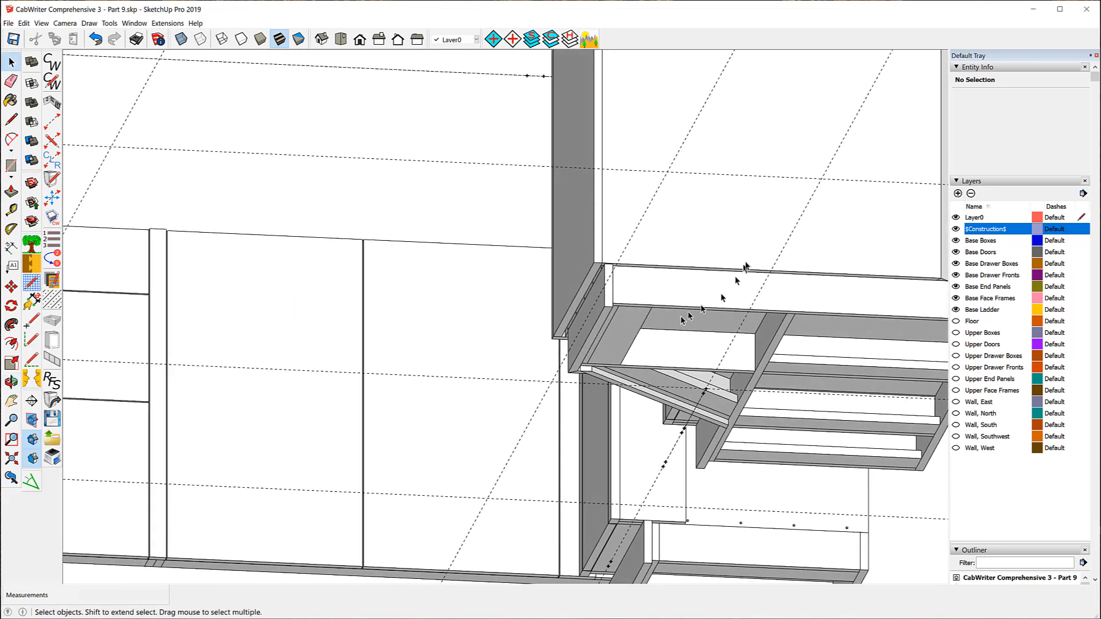
middle_drag(745, 267, 452, 264)
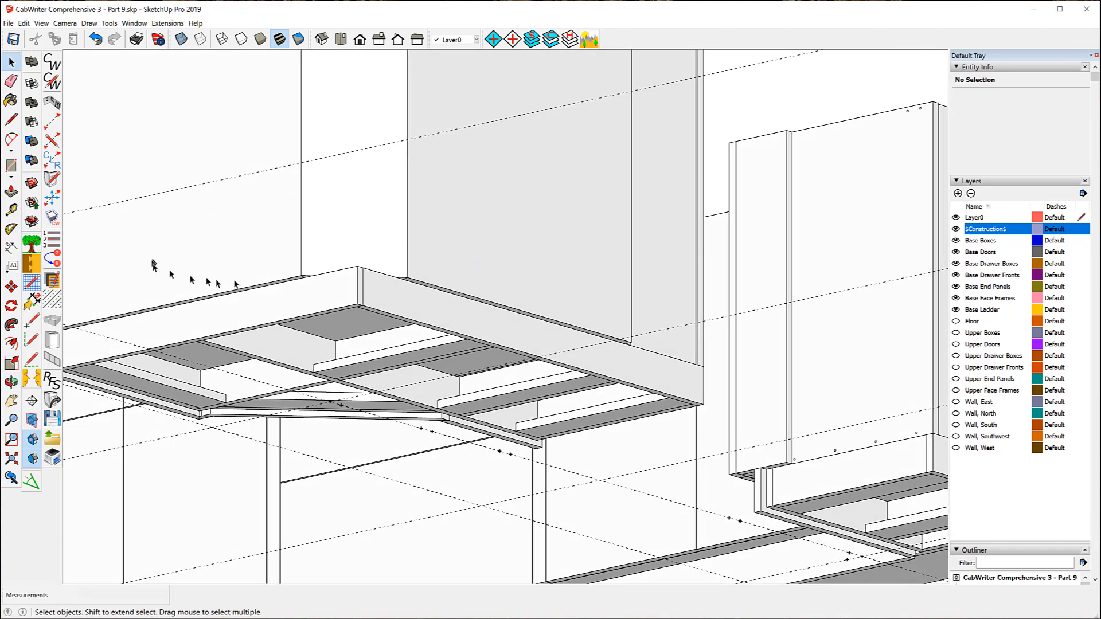
middle_drag(212, 212, 645, 240)
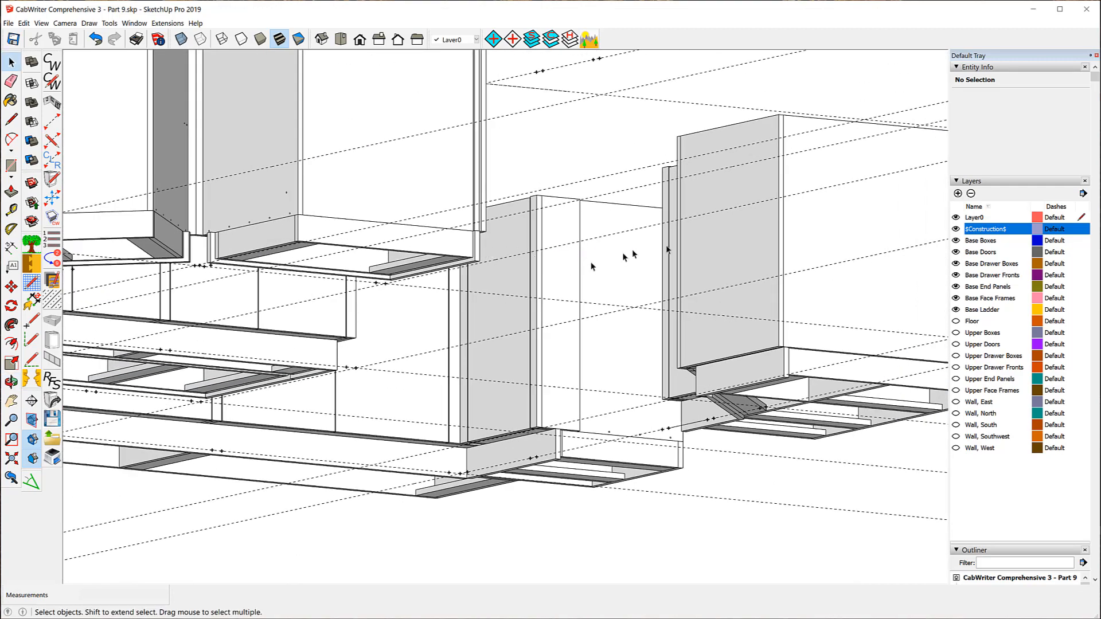
middle_drag(806, 235, 309, 370)
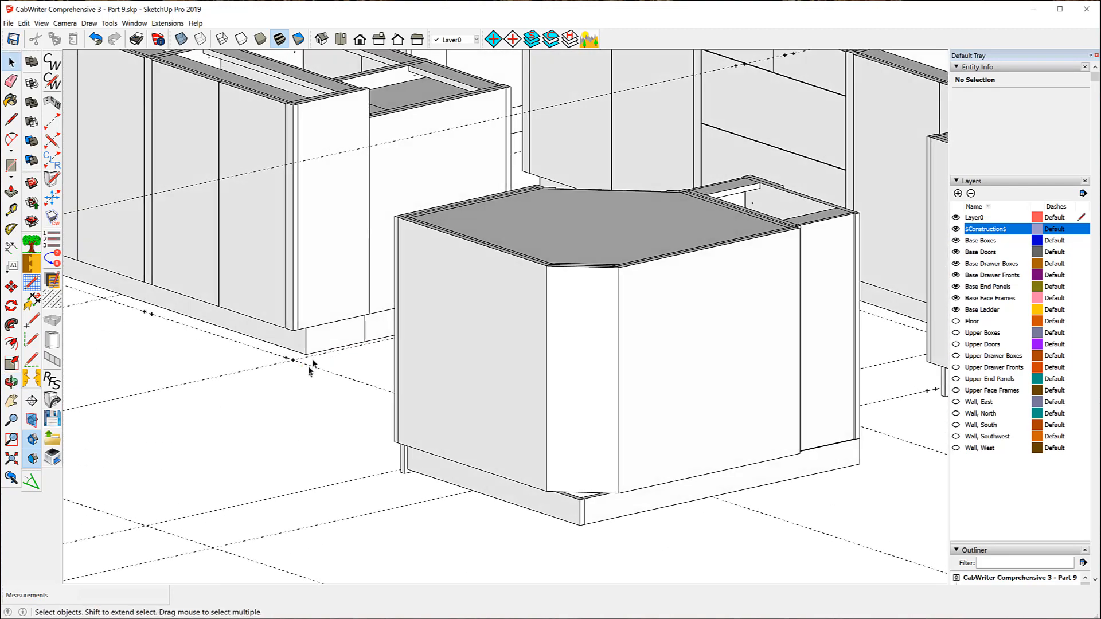
middle_drag(497, 230, 471, 275)
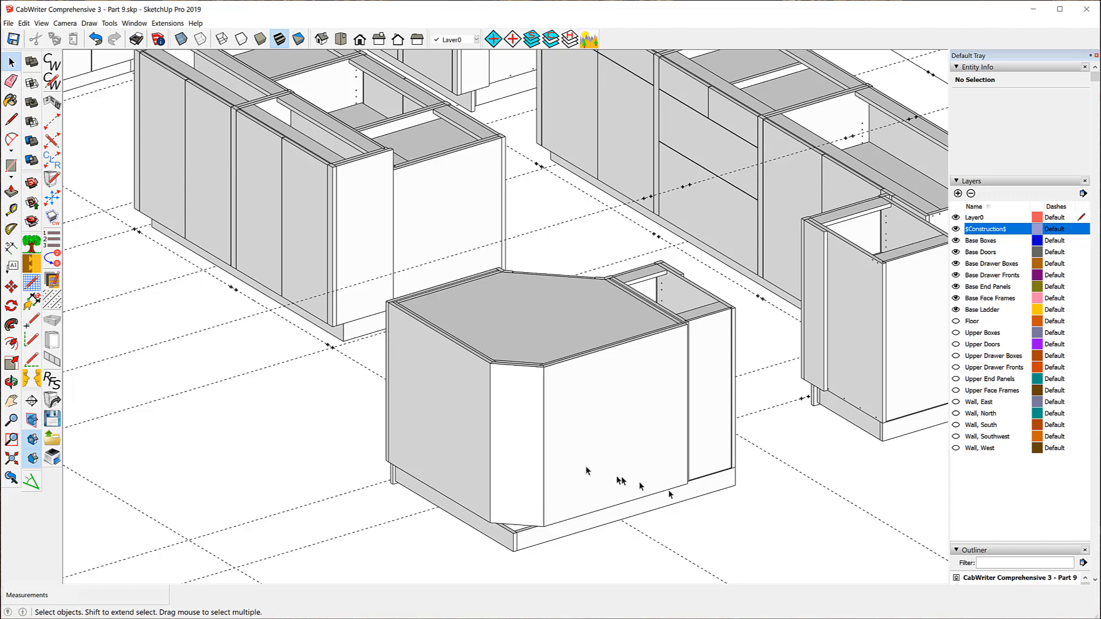
Place guide lines with the Tape Measure along the bottom edges of the clipped-corner cabinet's two sides and its angled face
click(12, 210)
scroll(441, 487, up, 5)
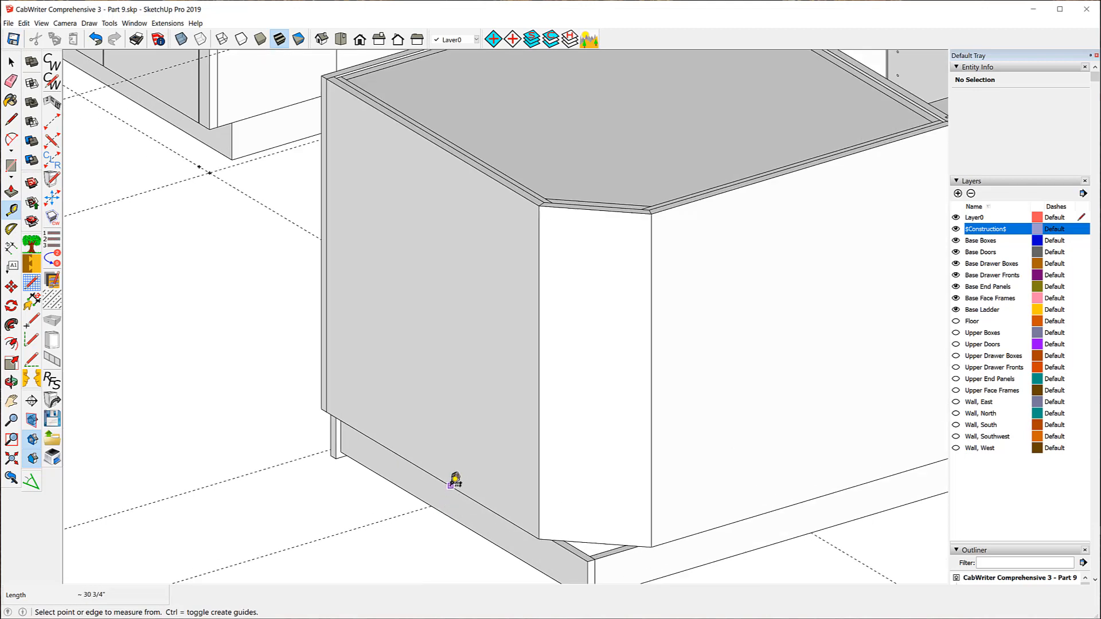
click(453, 483)
click(457, 483)
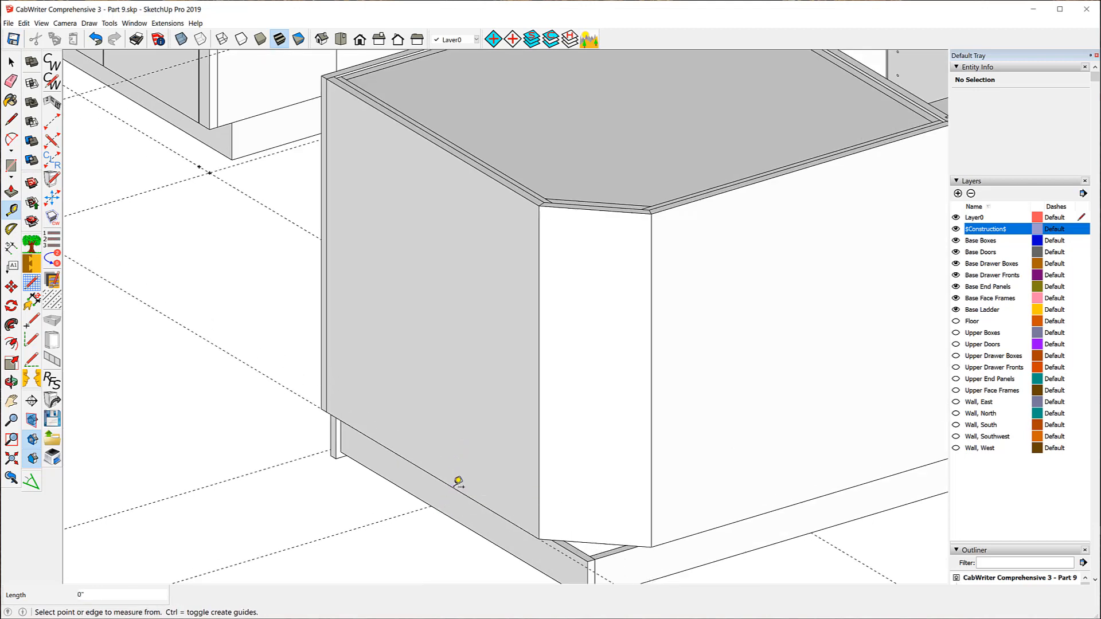
click(595, 542)
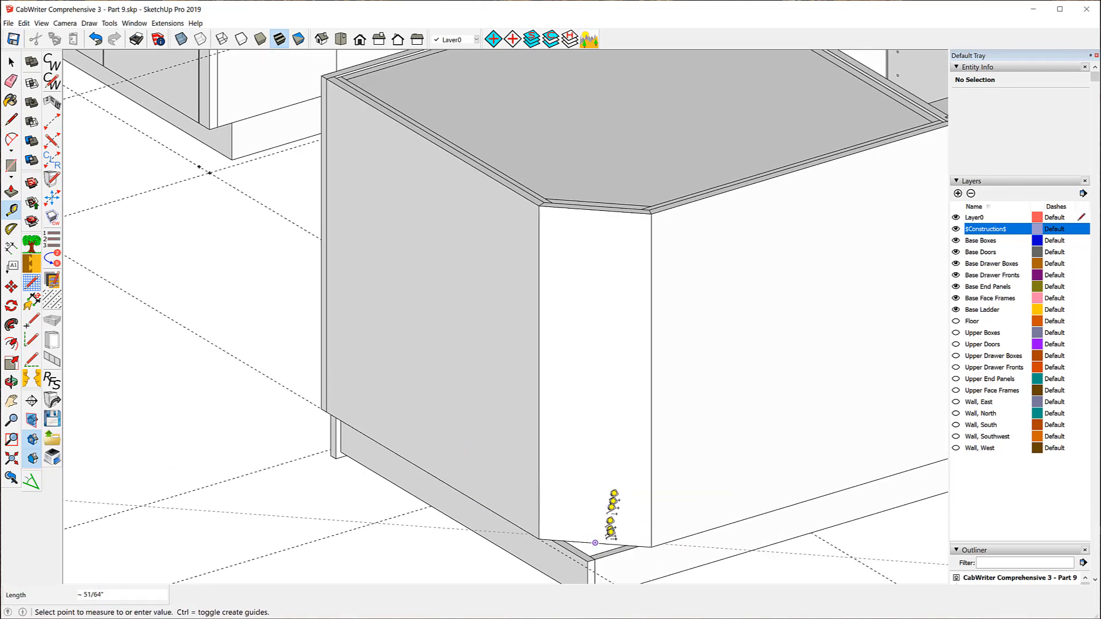
click(611, 534)
click(728, 523)
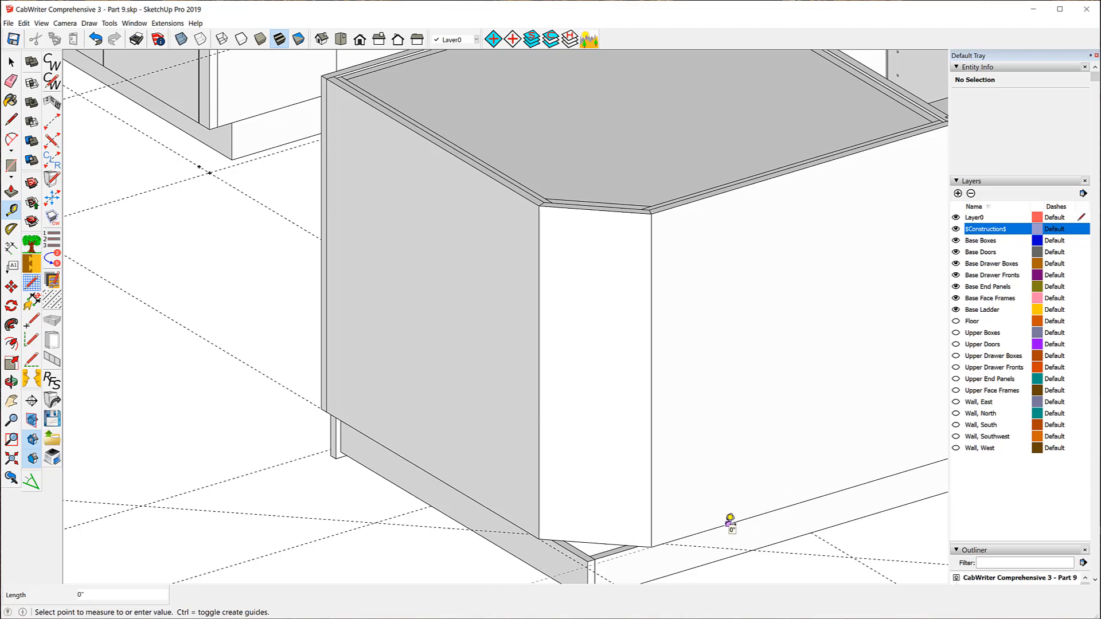
click(728, 524)
Hide every layer except Layer0, and show only the Base Ladder layer with it
scroll(344, 382, down, 4)
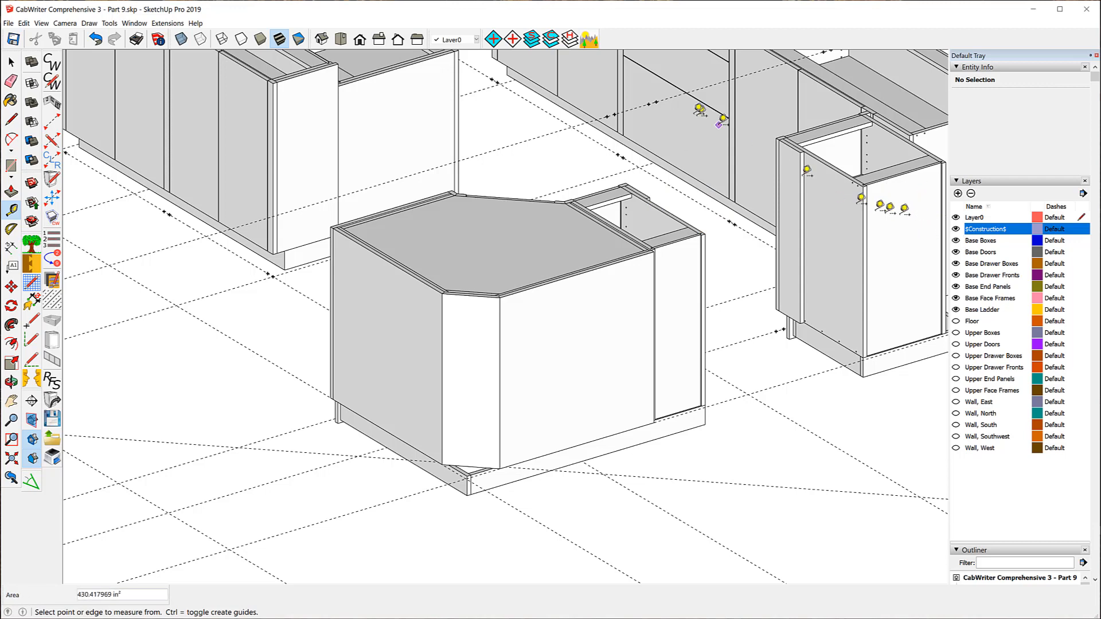
click(571, 42)
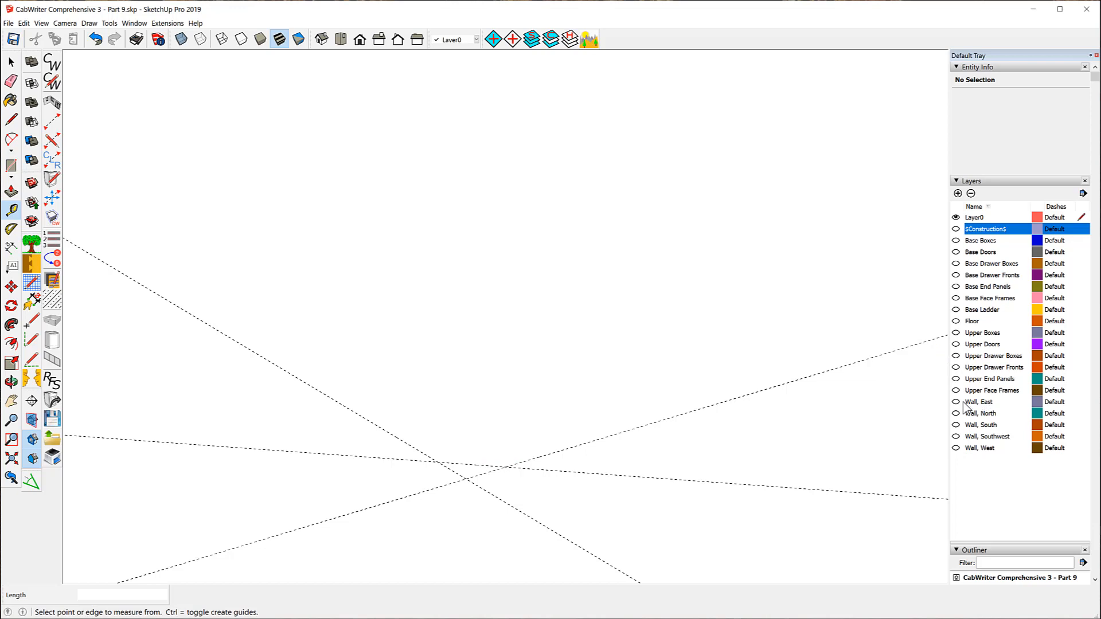
click(955, 310)
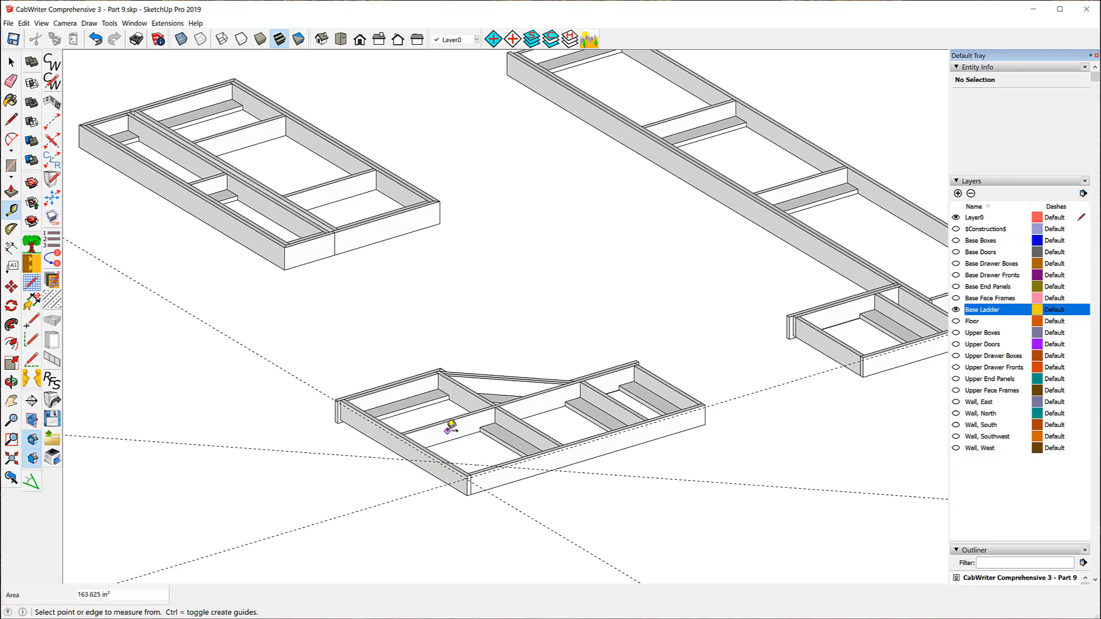
Offset a guide 1 inch inward from the guide along the corner ladder's left side
middle_drag(449, 423, 510, 465)
scroll(528, 358, down, 3)
scroll(466, 501, up, 3)
scroll(492, 568, up, 6)
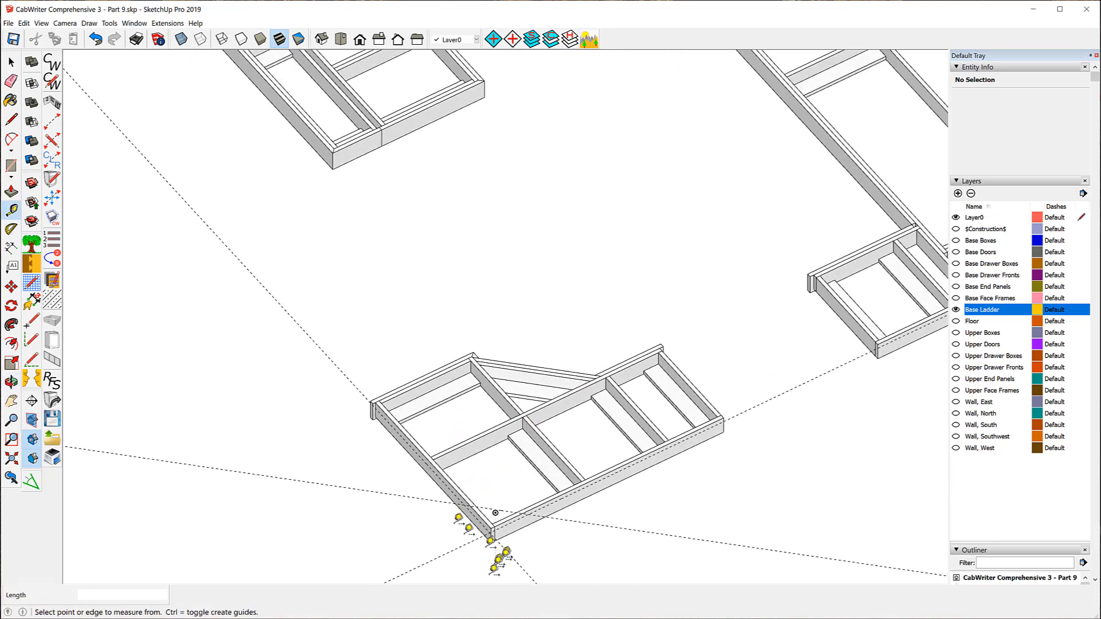
scroll(495, 560, up, 1)
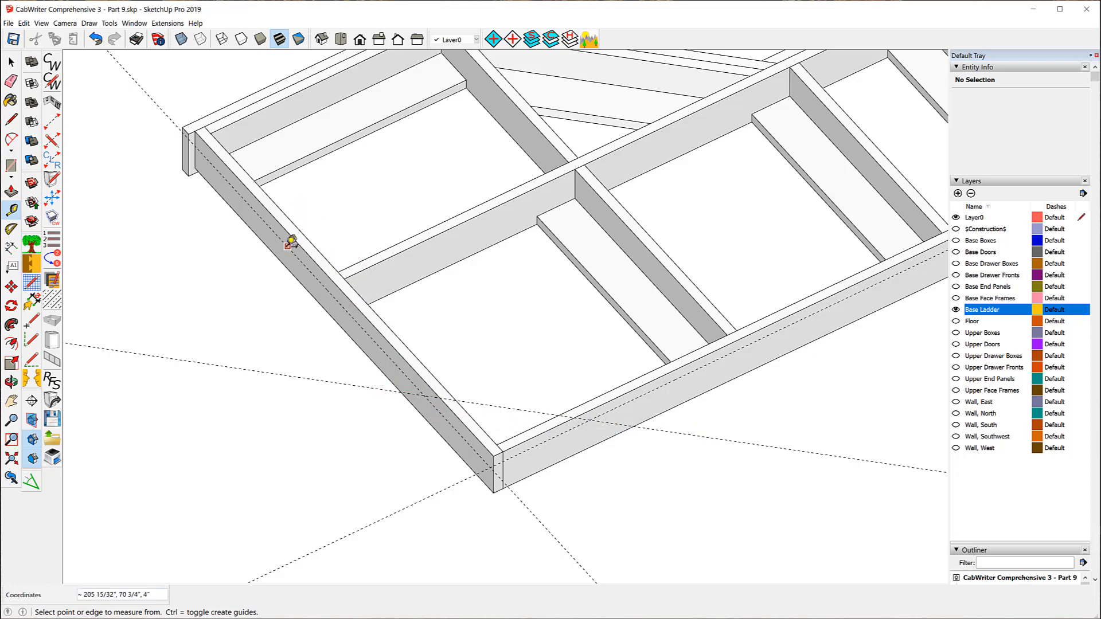
click(288, 245)
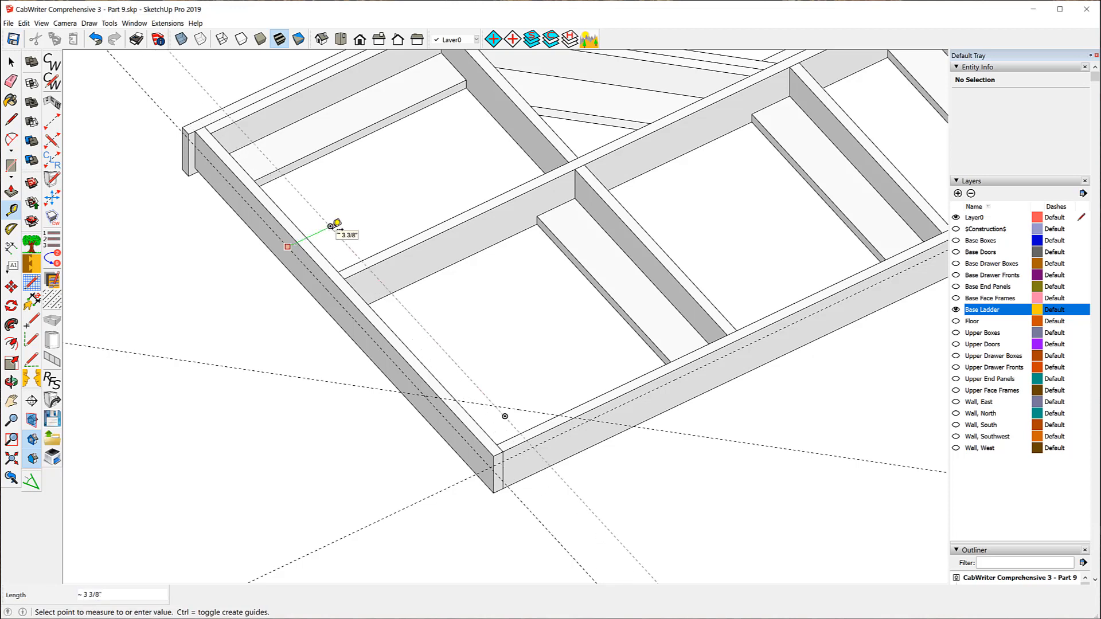
click(332, 225)
text(1)
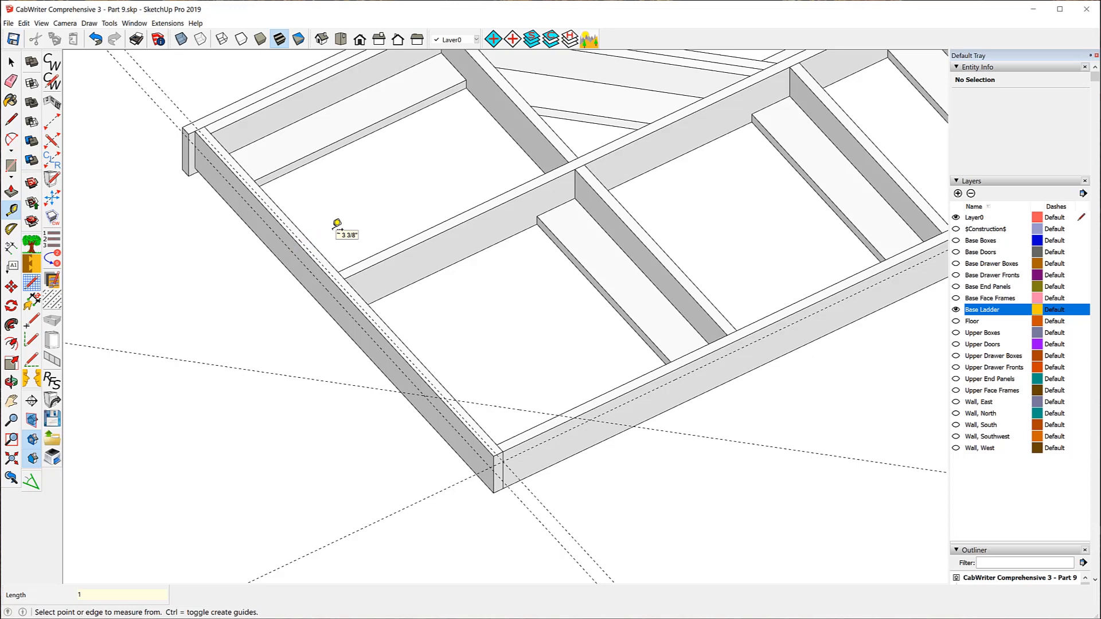
click(505, 404)
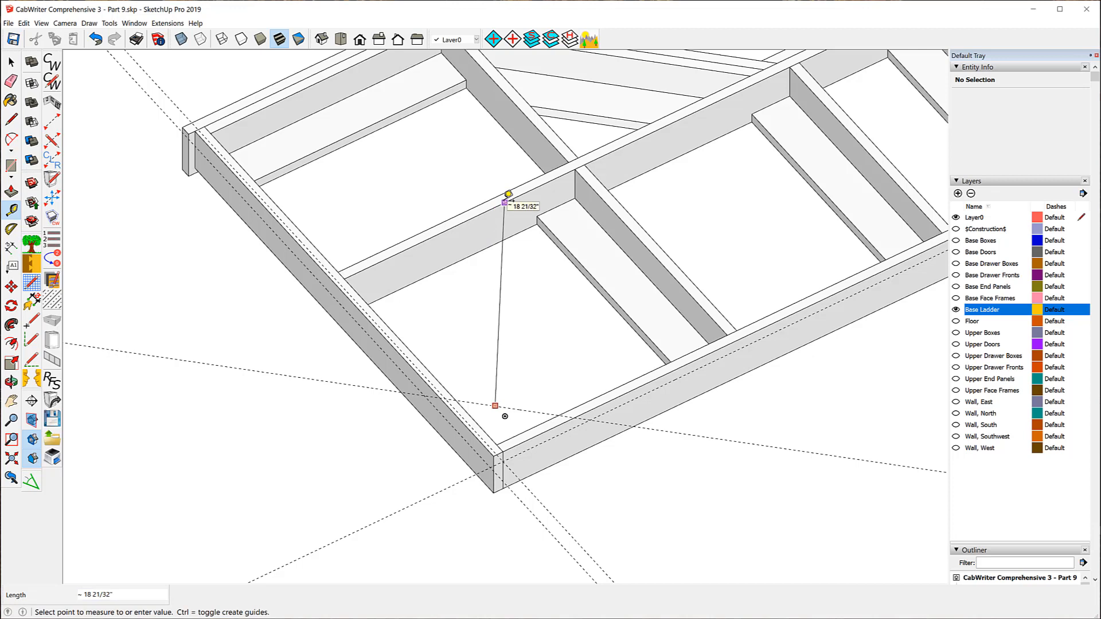
click(508, 194)
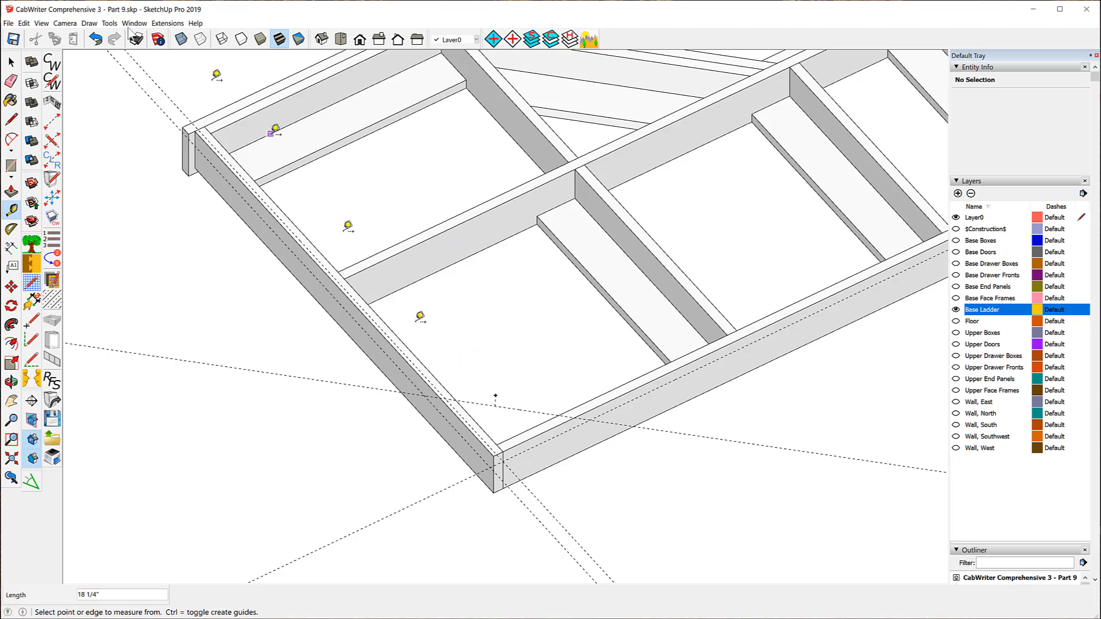
click(96, 40)
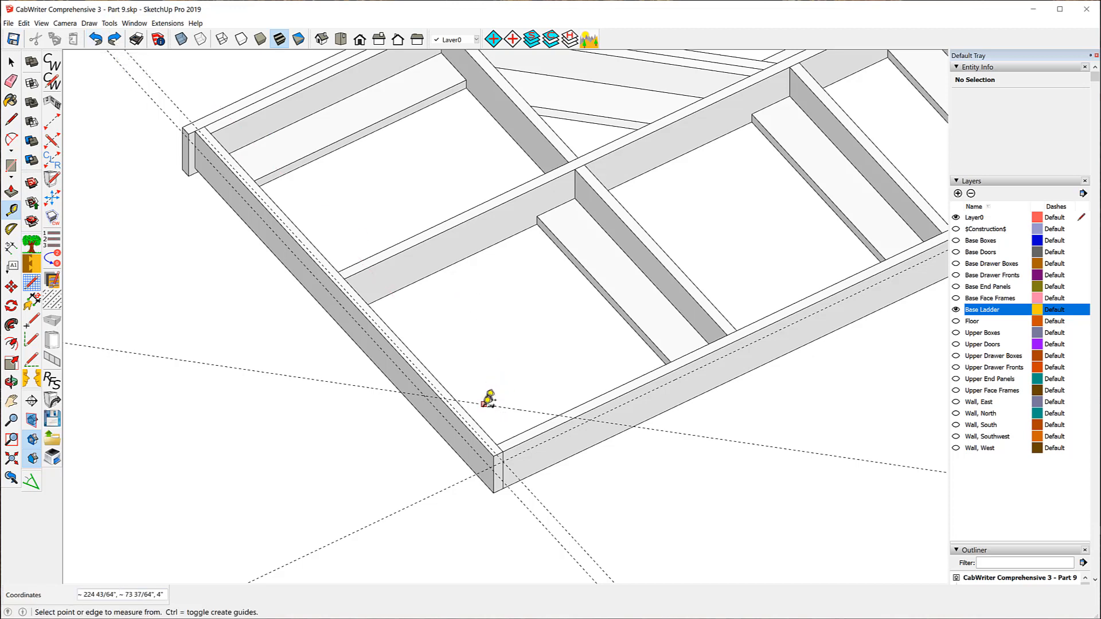
Offset guides 1 inch inward from the diagonal corner guide and from the guide along the corner ladder's front rail
click(482, 405)
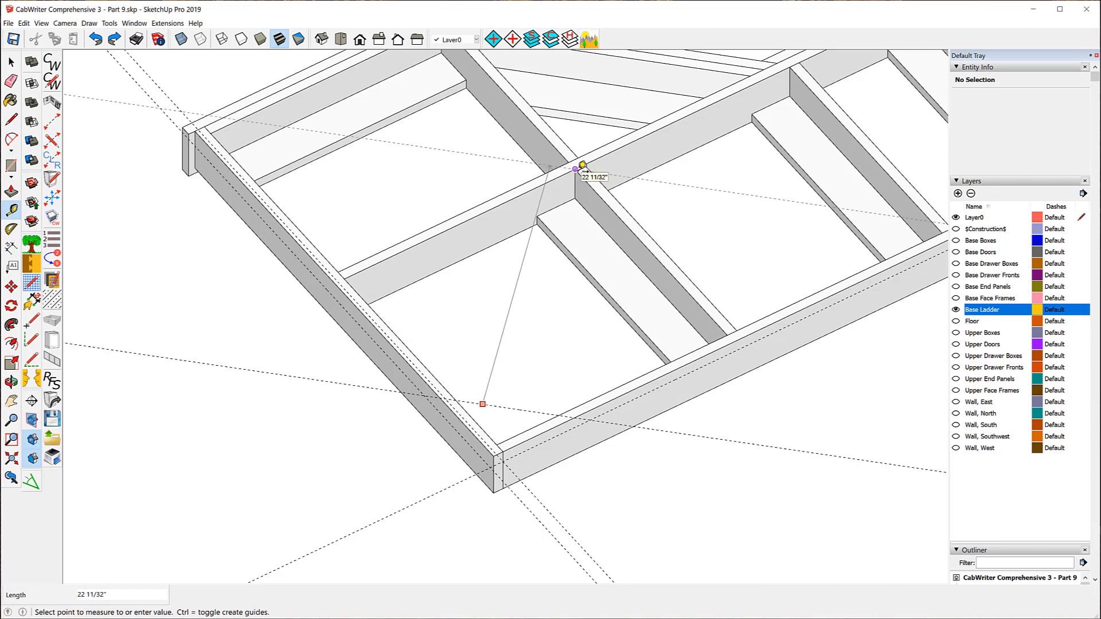
text(1)
key(Return)
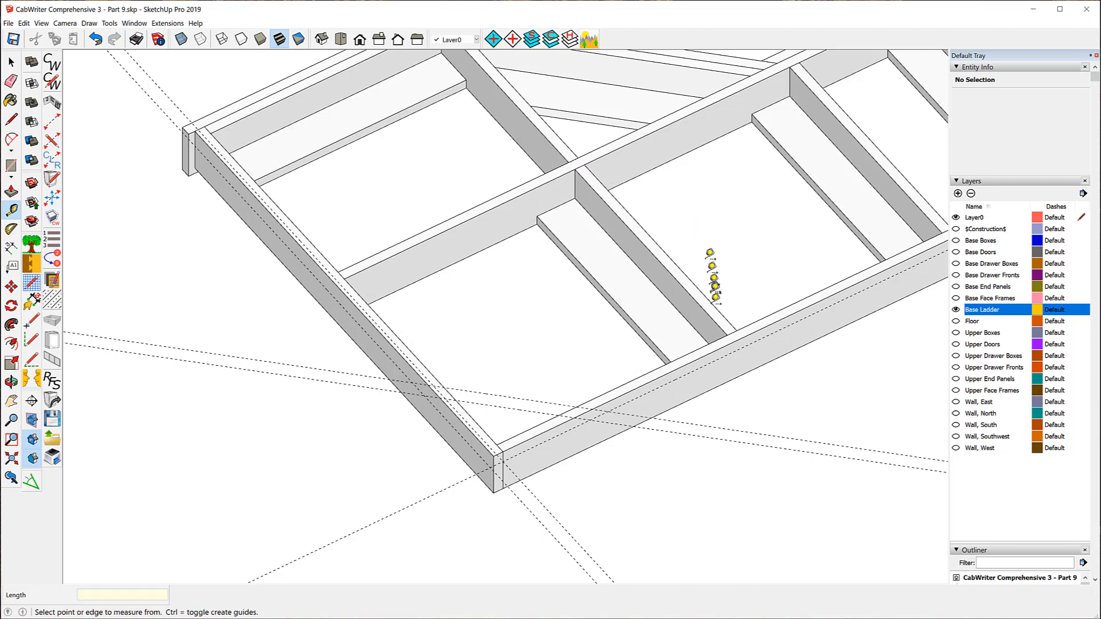
click(703, 365)
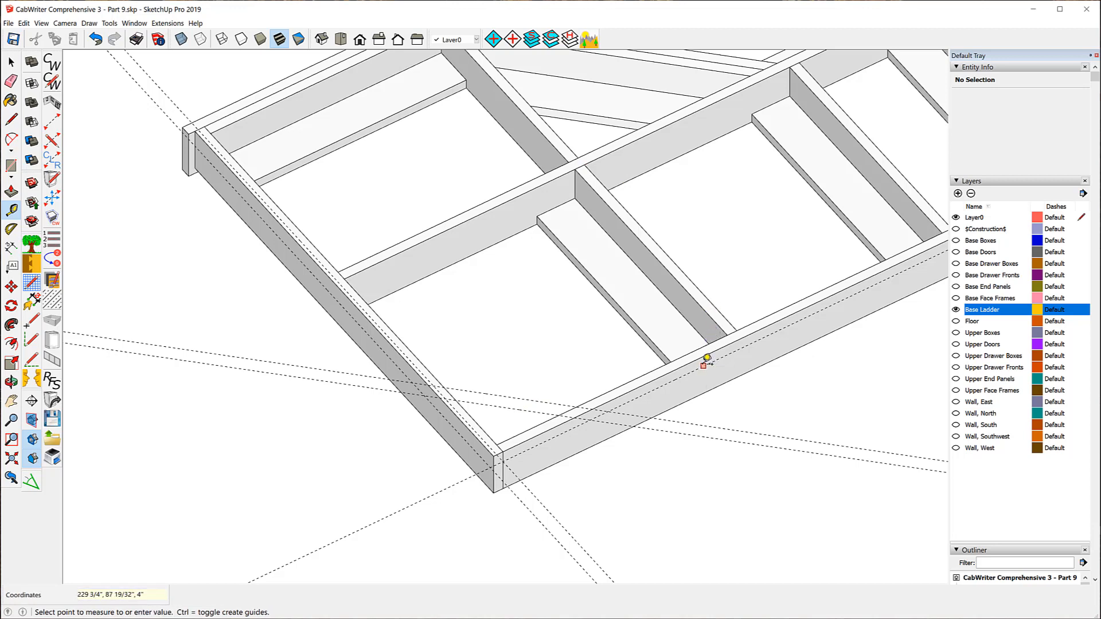
click(665, 310)
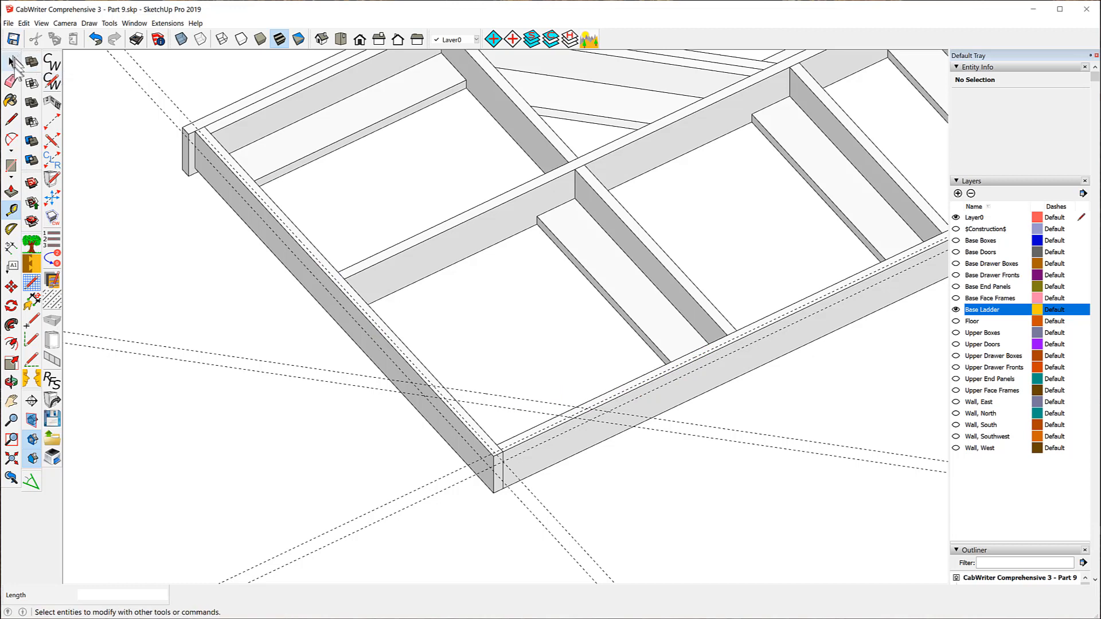
Erase the three original cabinet-edge guides around the corner ladder, keeping the 1-inch offset guides
click(11, 81)
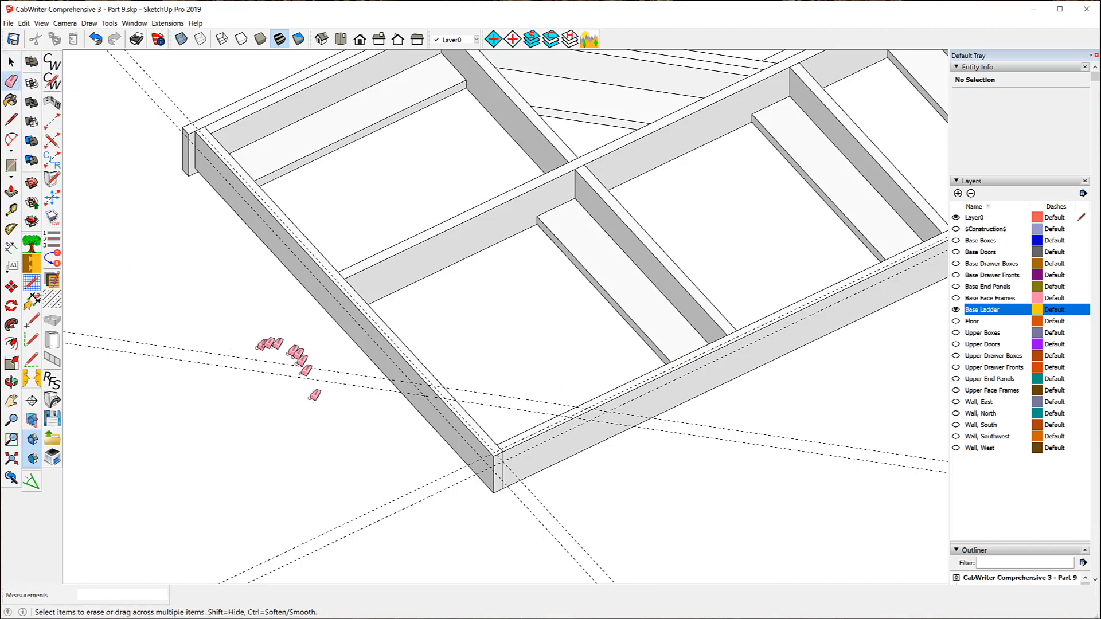
click(377, 339)
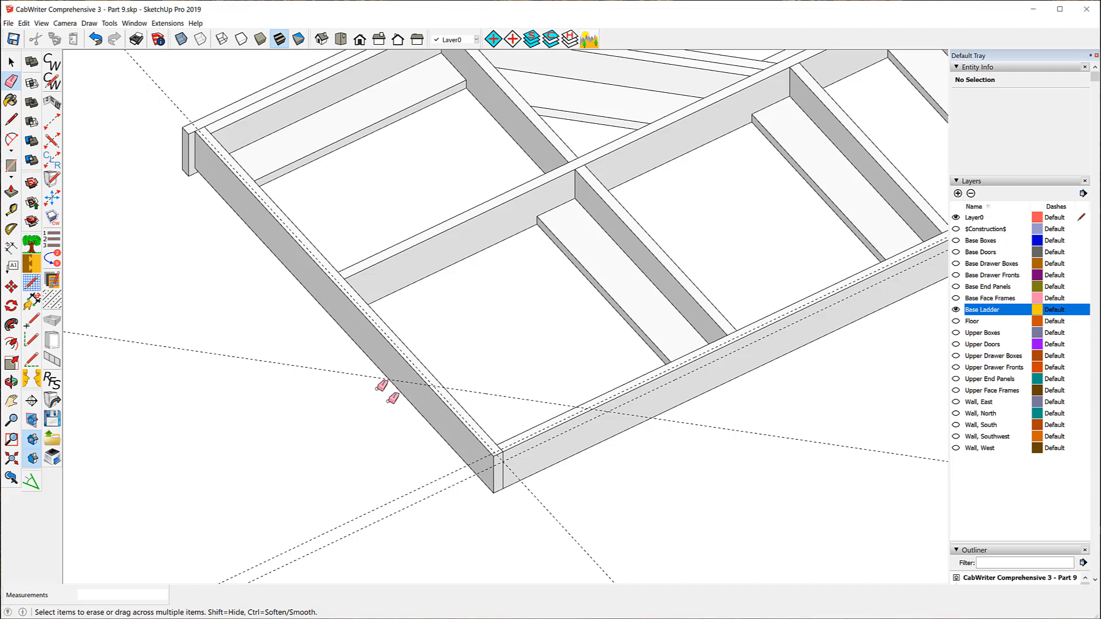
click(575, 426)
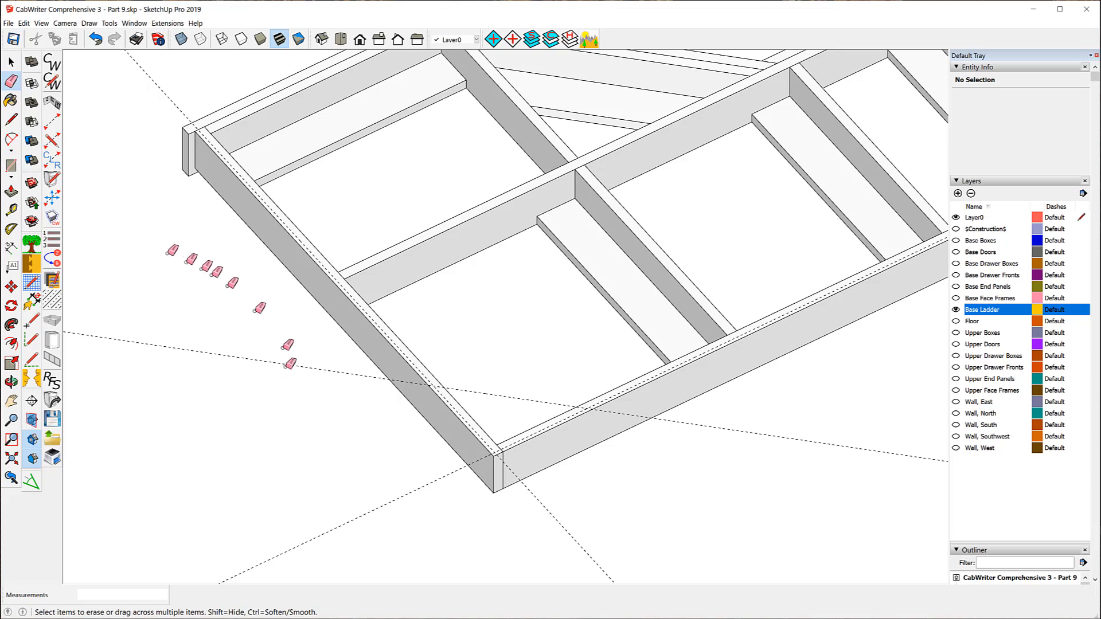
Offset guides 0.75 inch inward from the guide along the corner ladder's left side and from the diagonal corner guide
click(12, 211)
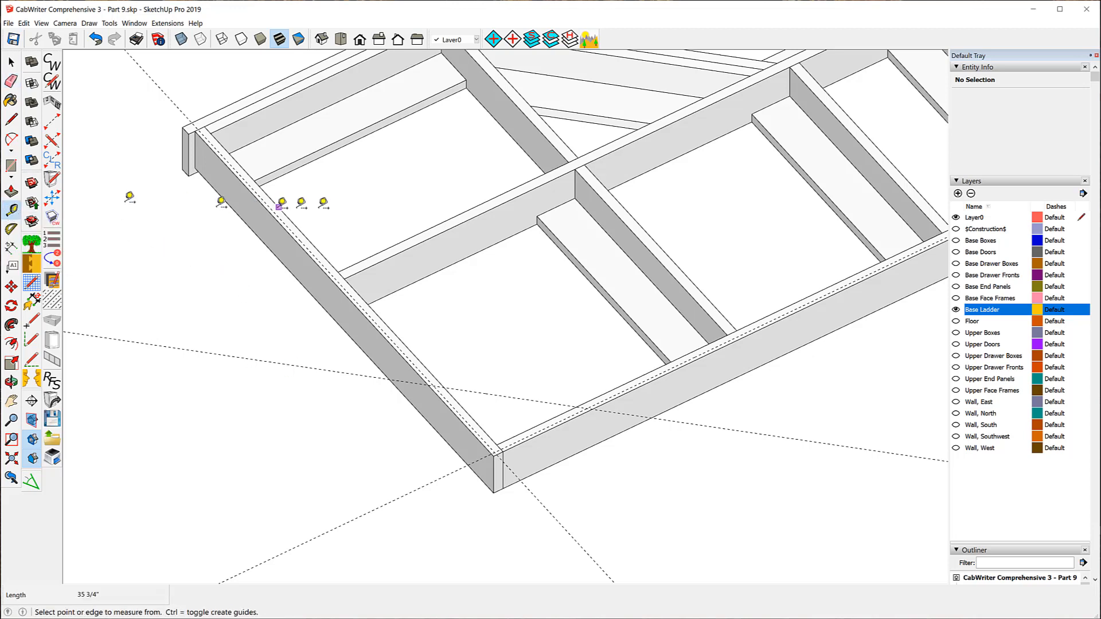
click(313, 252)
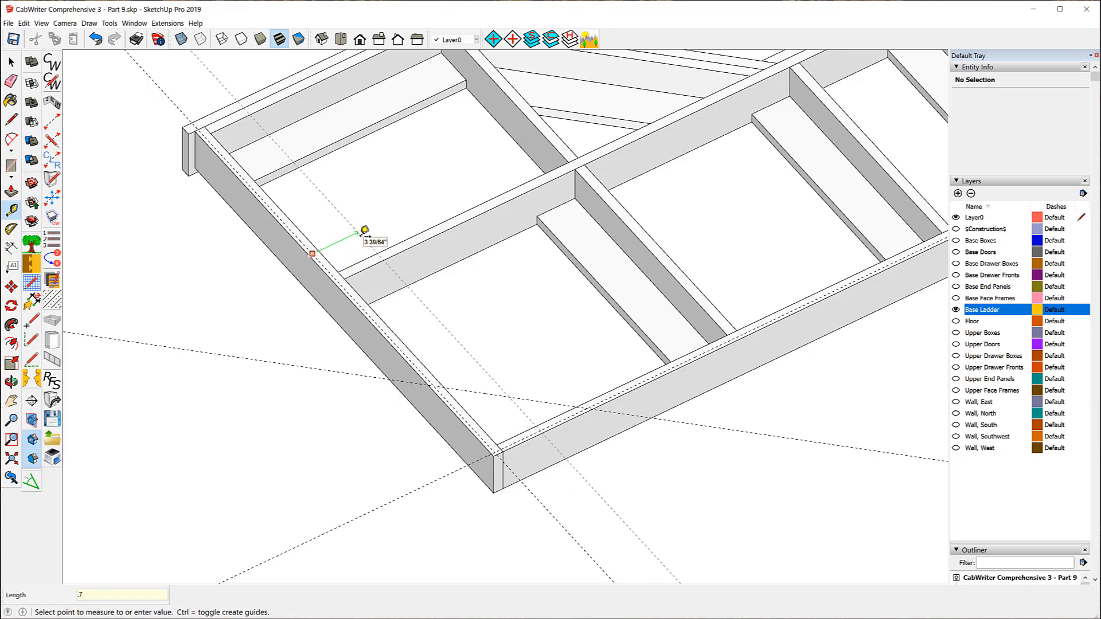
key(Return)
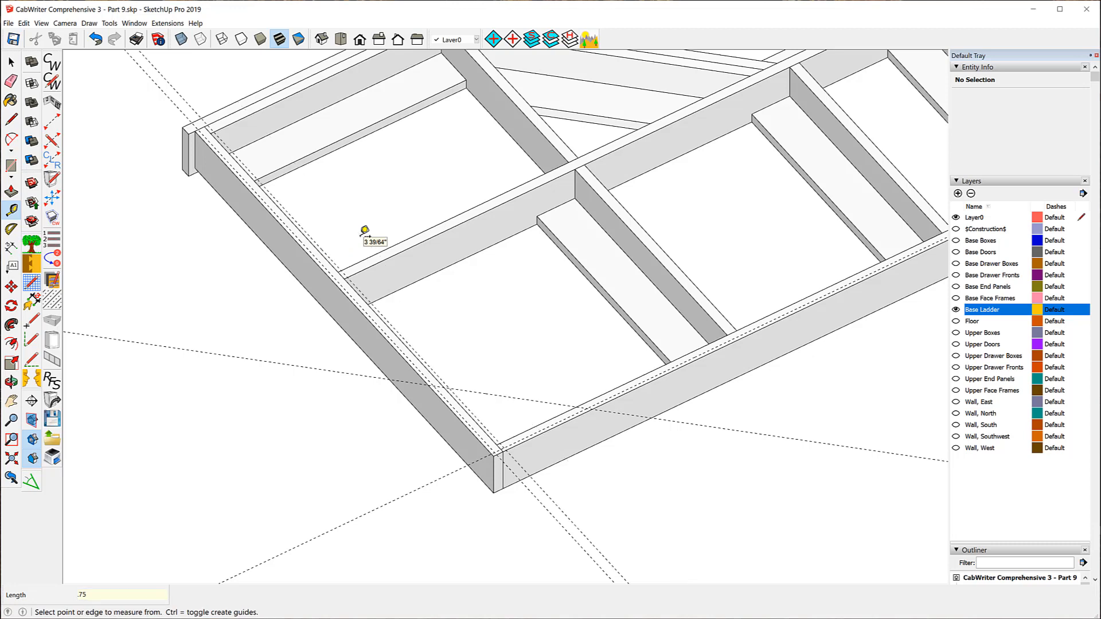
click(503, 395)
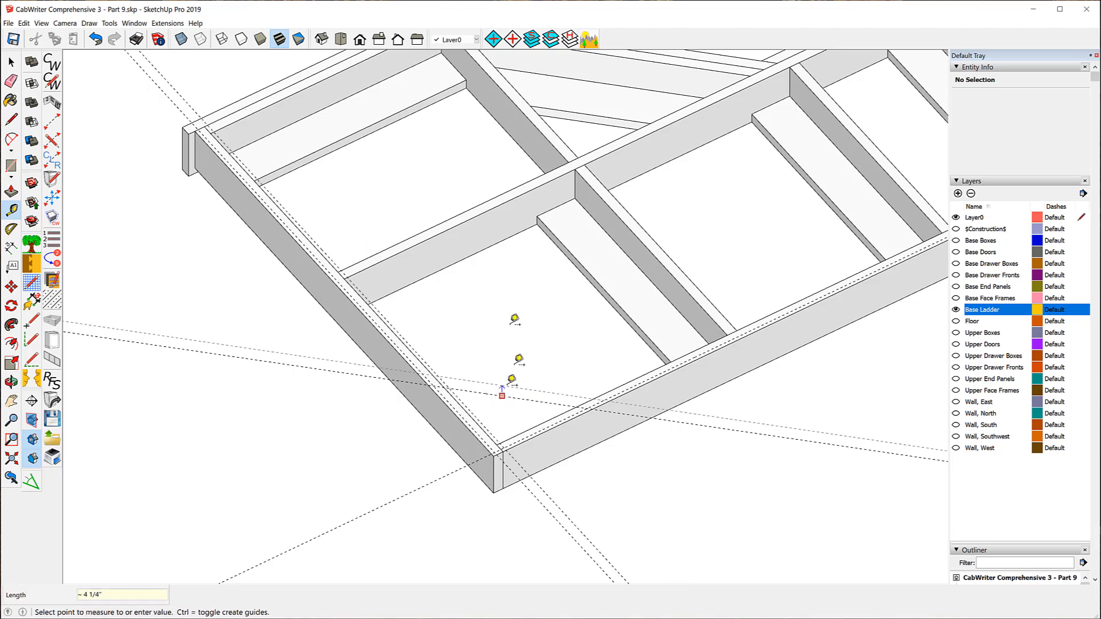
click(579, 164)
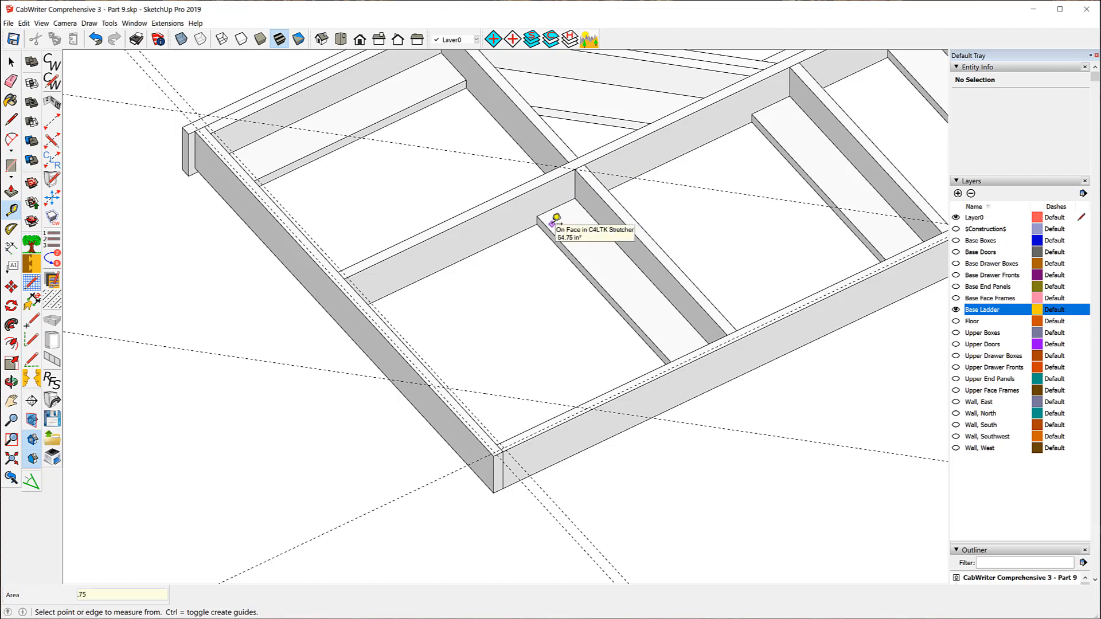
key(Return)
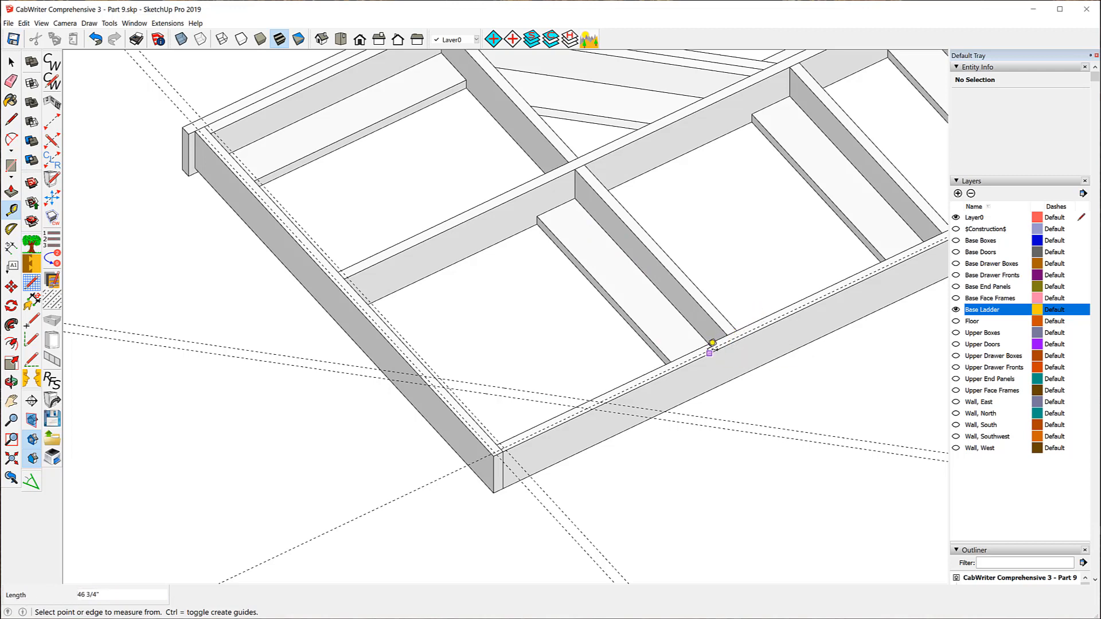
Offset a guide inward from the guide along the front rail, matching the spacing of the other guide pairs
scroll(711, 343, up, 5)
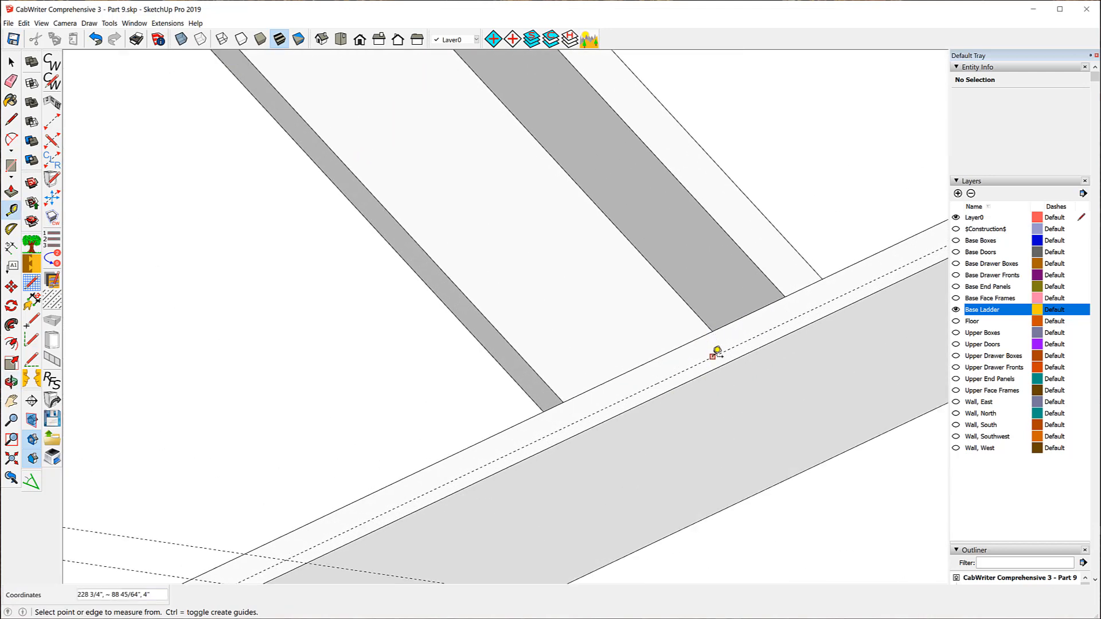
click(713, 355)
scroll(708, 353, down, 5)
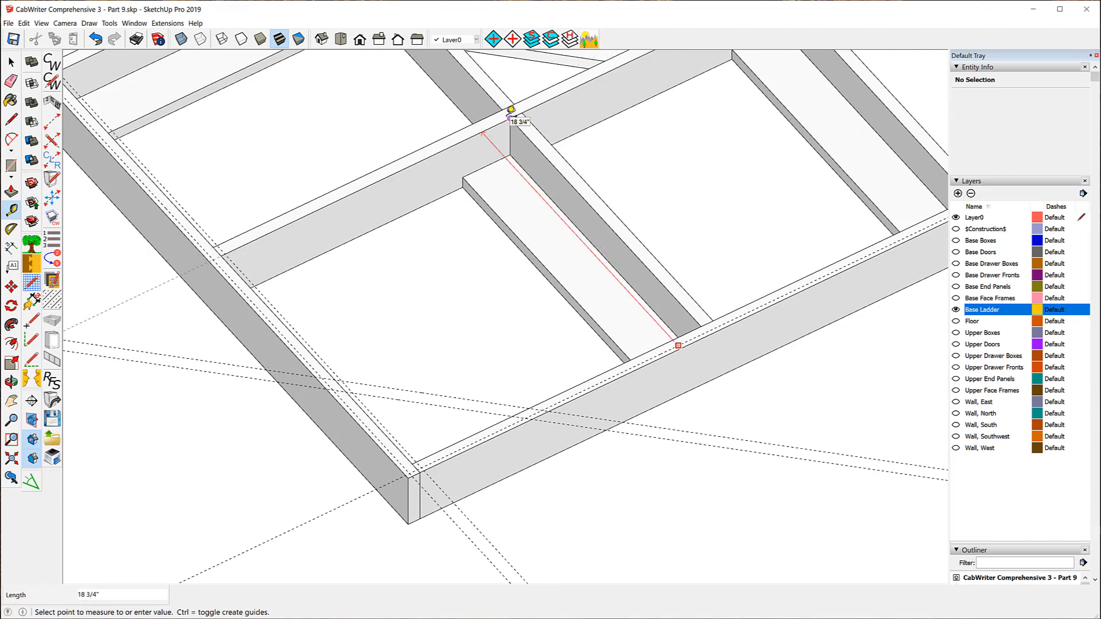
click(511, 109)
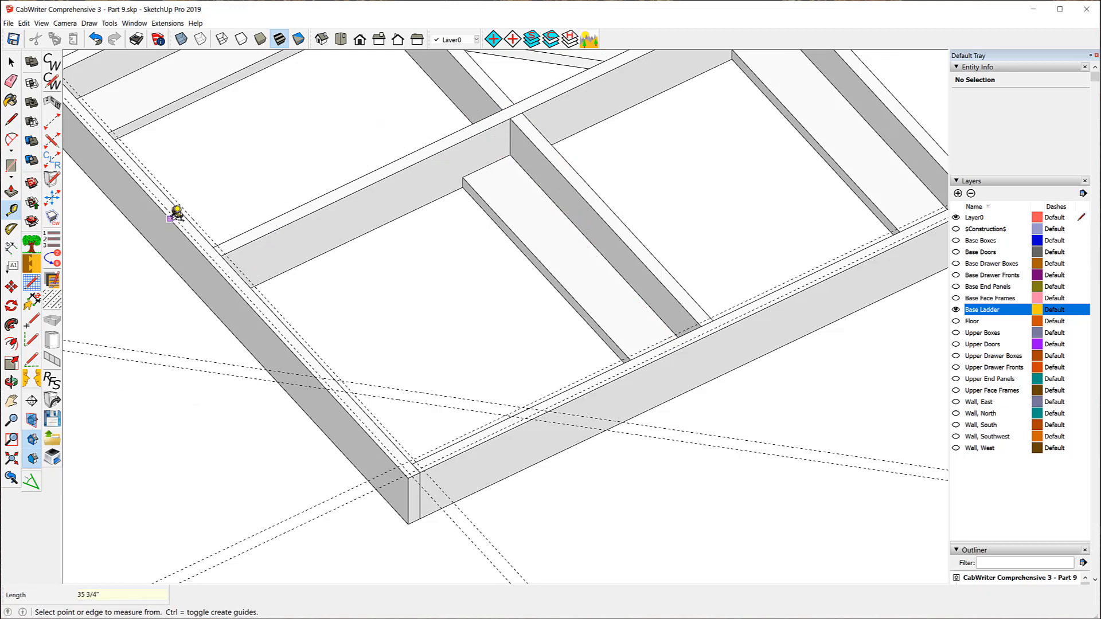
Measure the spacing of the guide pairs along the left side, the diagonal corner and the front rail
click(178, 206)
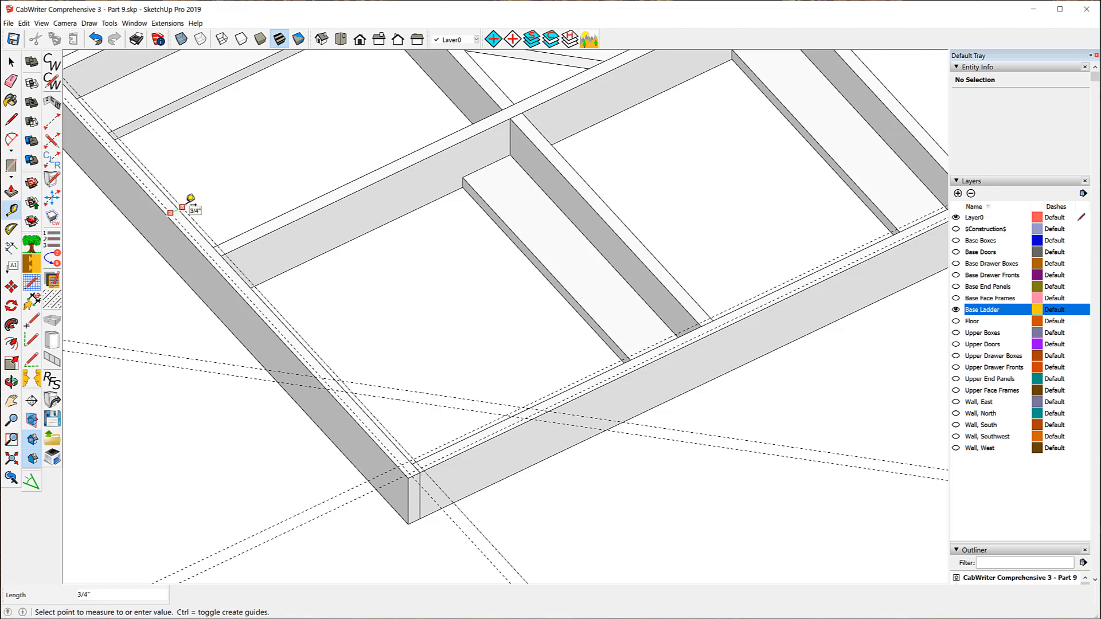
click(191, 198)
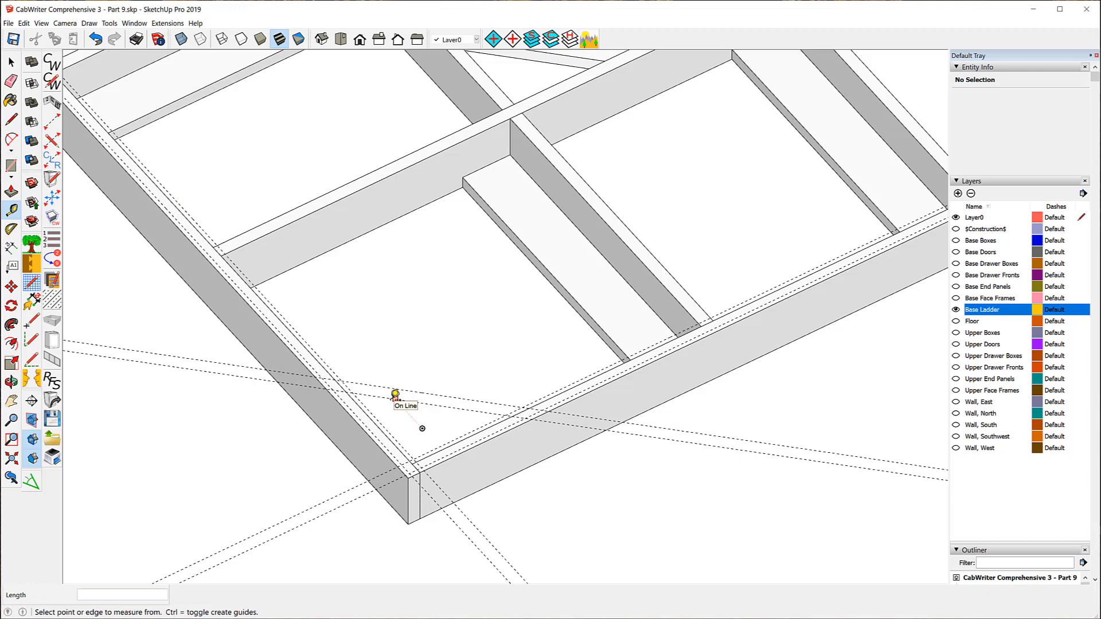
click(396, 395)
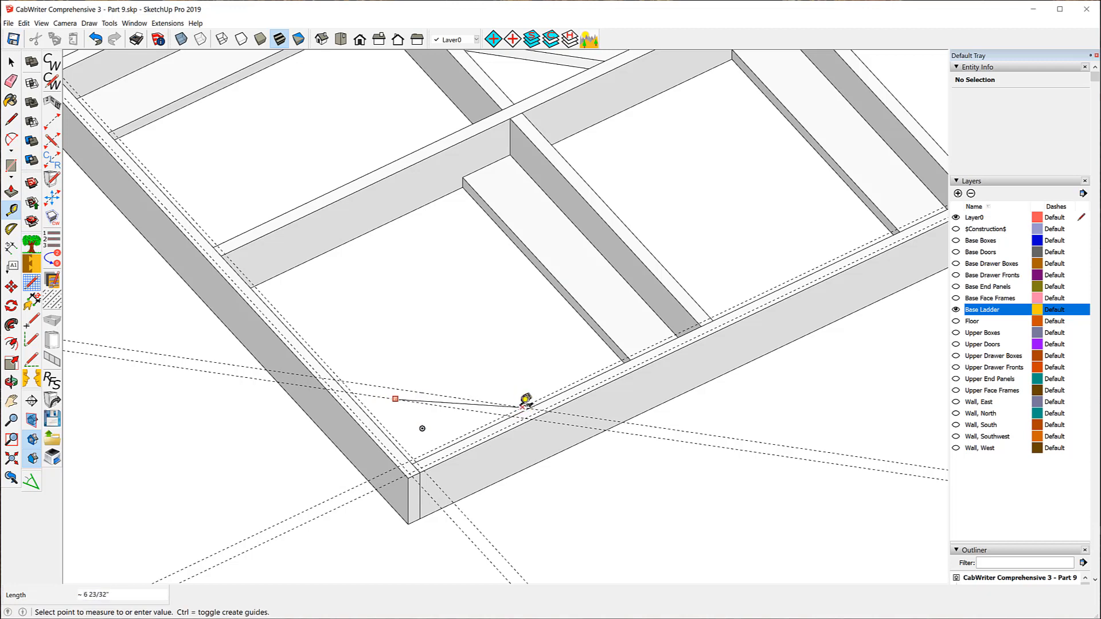
key(Escape)
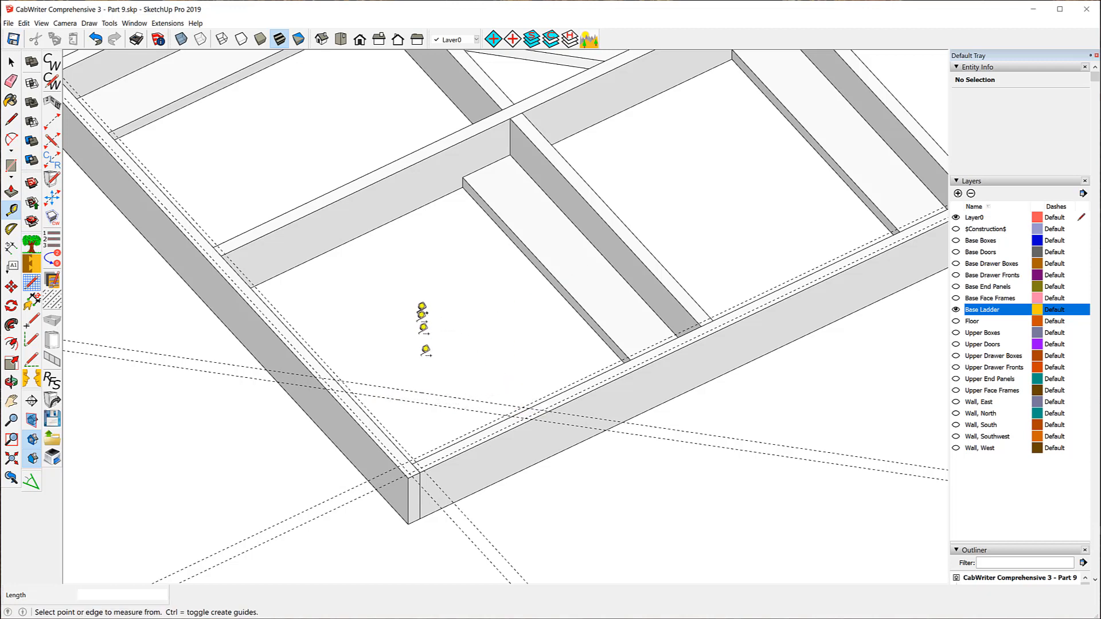
click(414, 401)
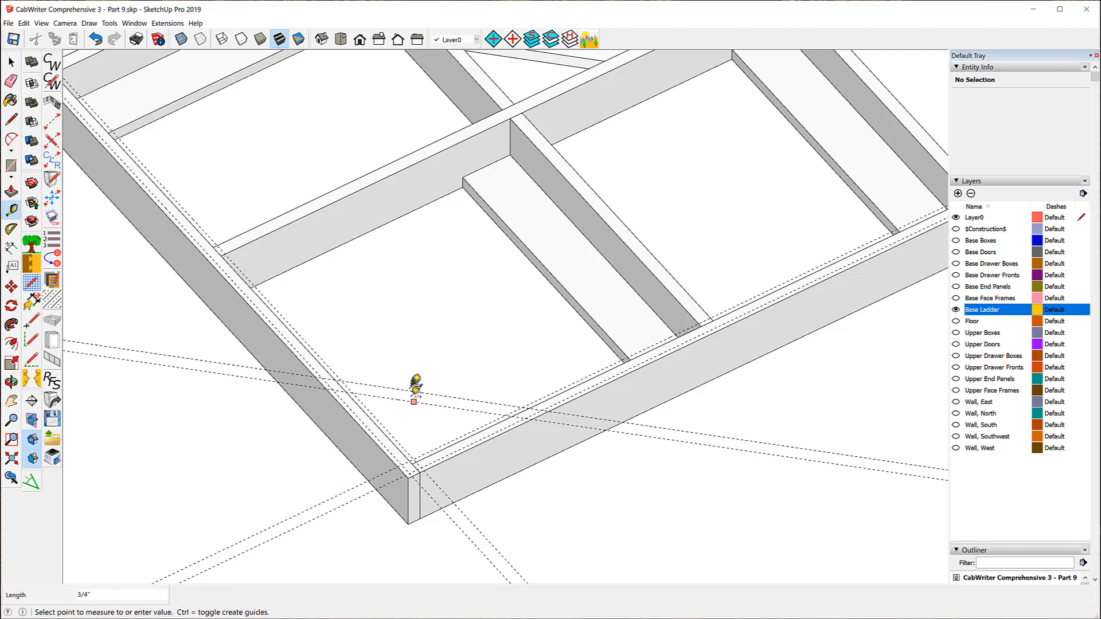
click(523, 397)
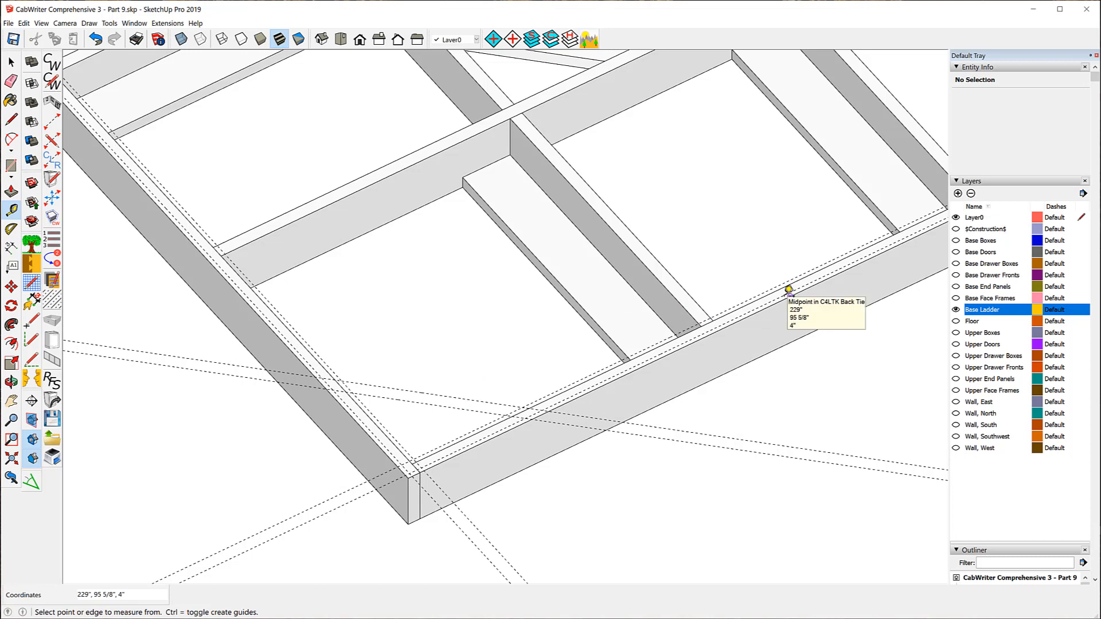
scroll(557, 270, up, 5)
scroll(845, 440, up, 4)
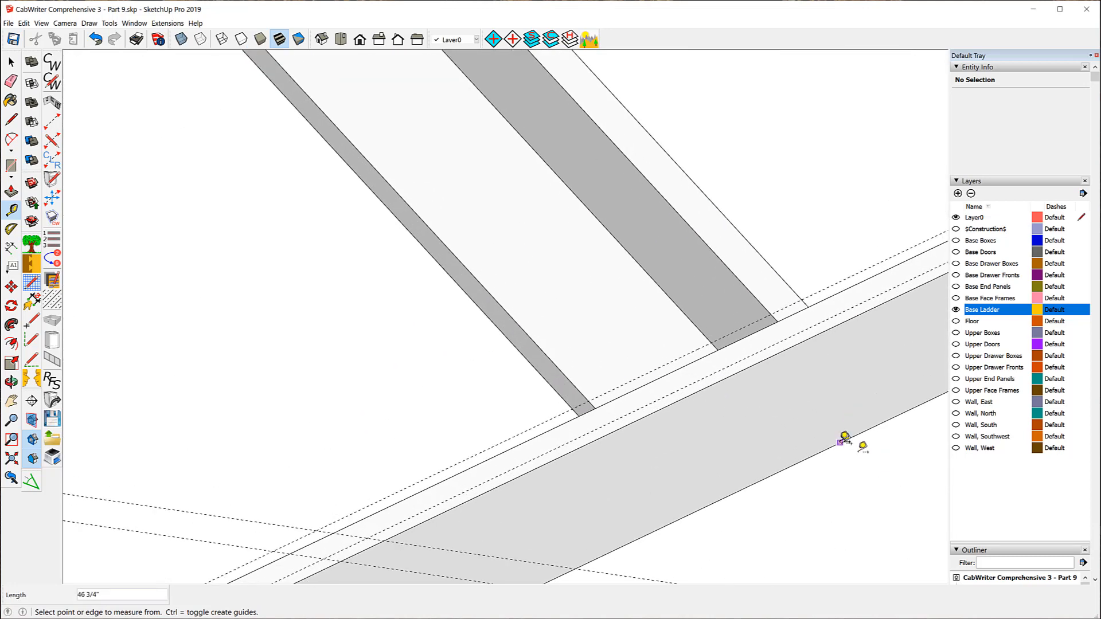
click(862, 302)
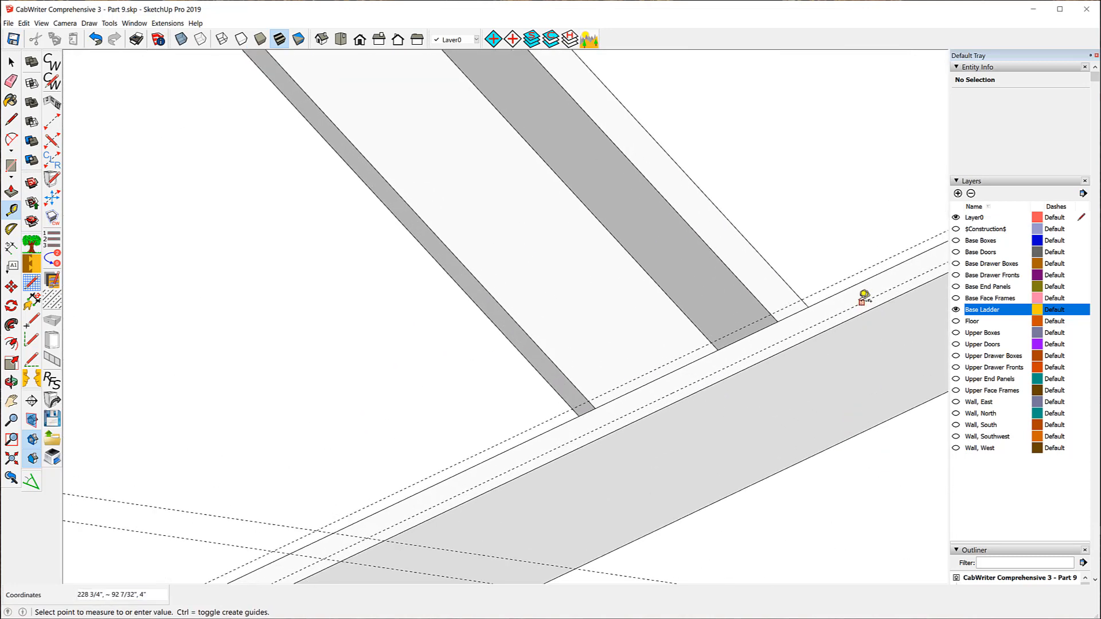
click(845, 273)
scroll(439, 267, down, 8)
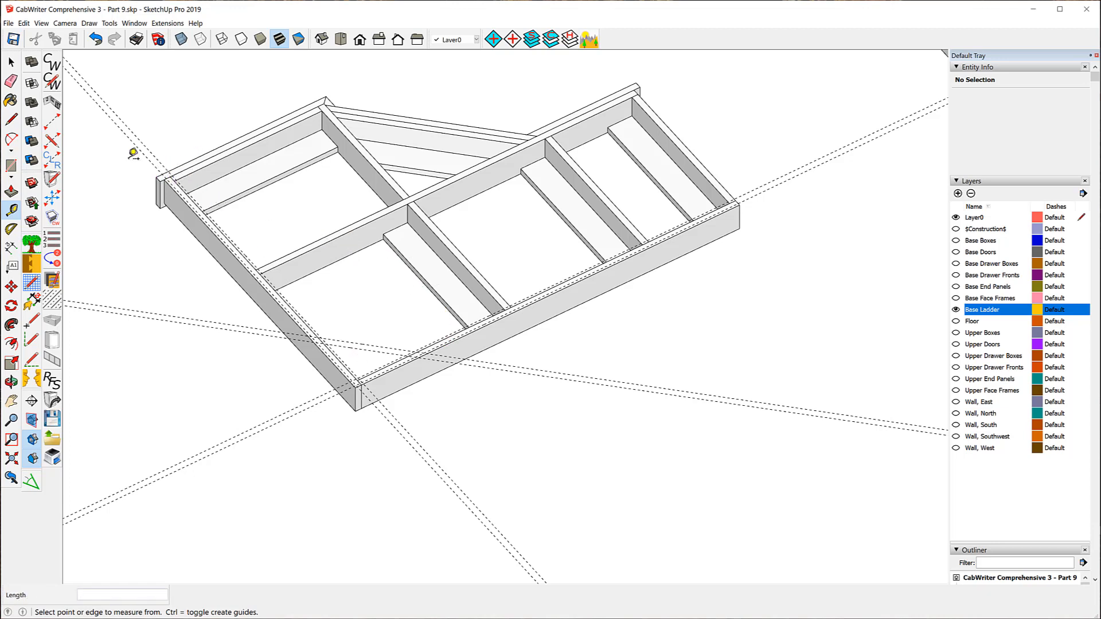
Place guides along both long top edges of the ladder's end applied face
scroll(185, 142, up, 4)
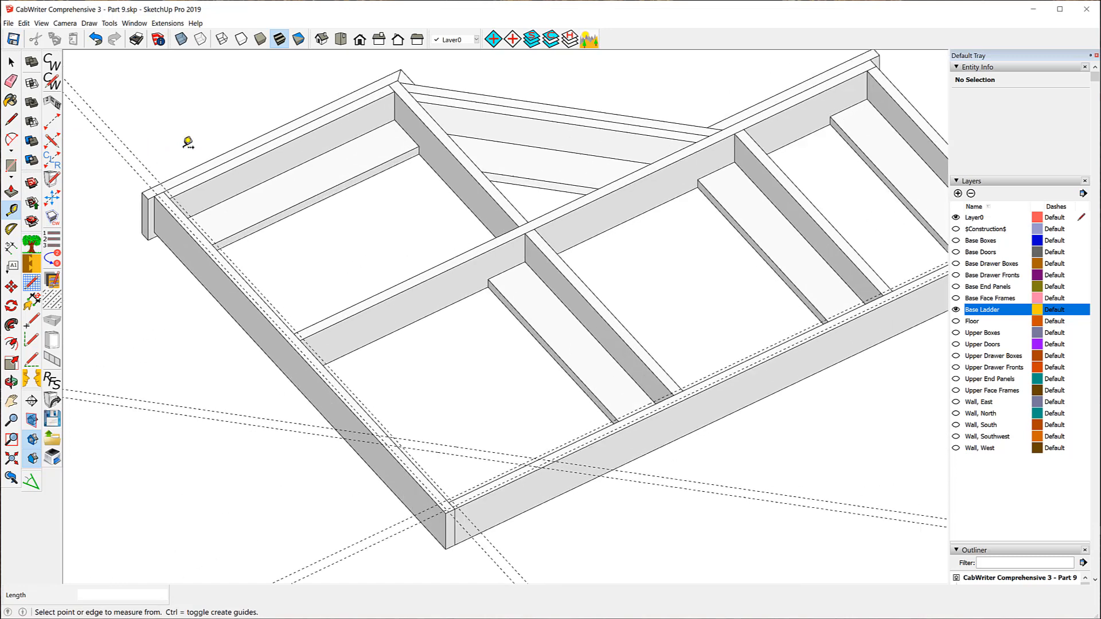
scroll(186, 141, up, 2)
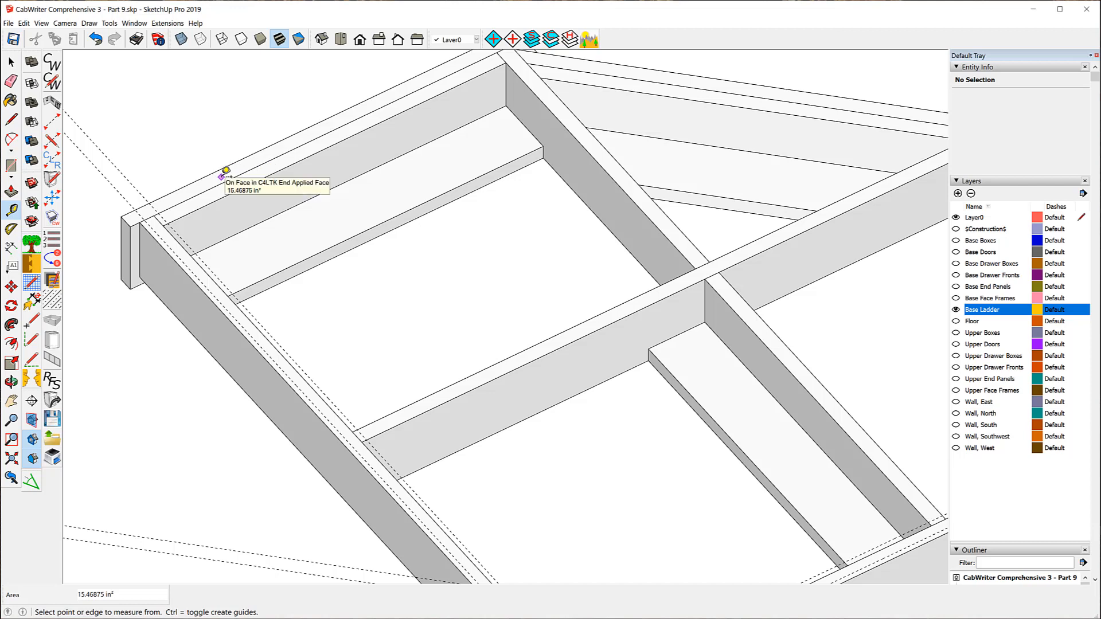
click(203, 177)
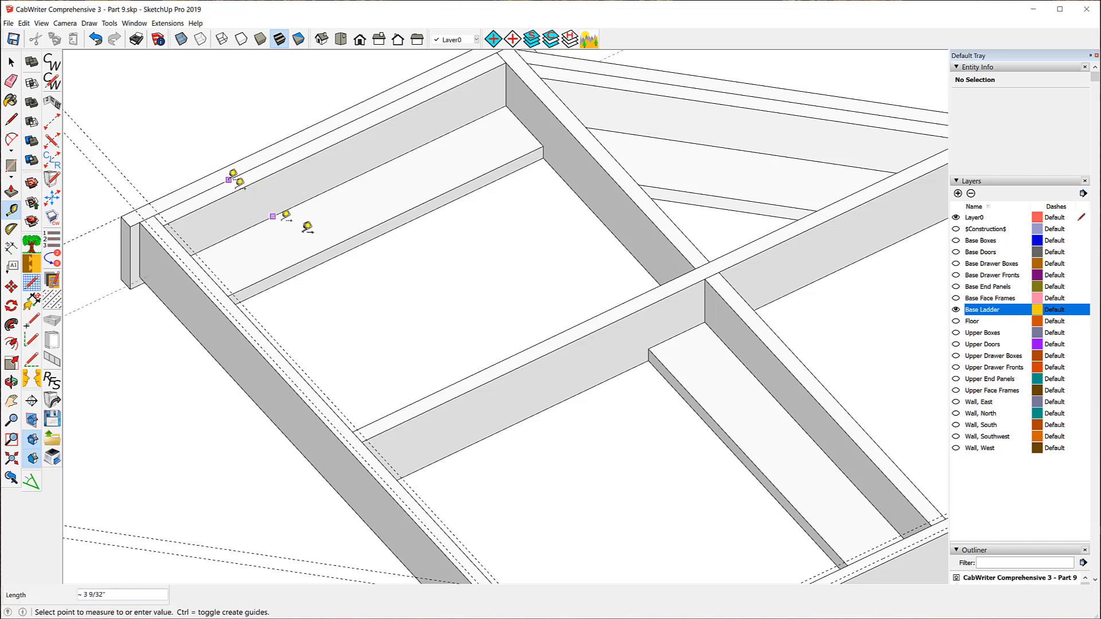
click(242, 173)
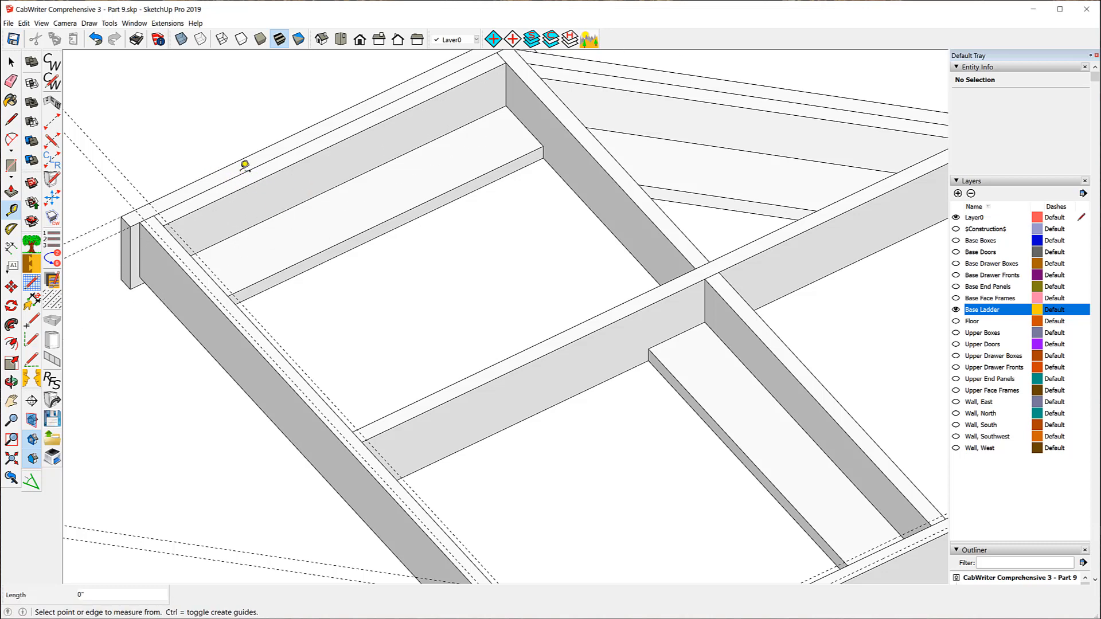
scroll(167, 97, down, 1)
scroll(162, 83, down, 1)
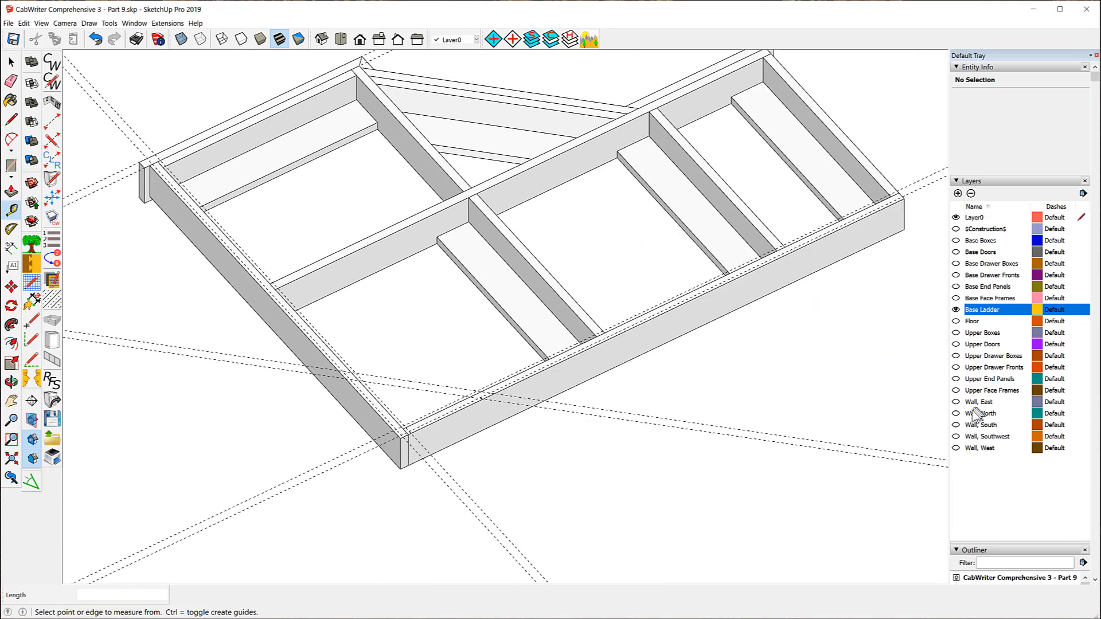
Show the Wall, East layer and offset a guide 4 inches up from the lower edge of the wall's end face
click(955, 402)
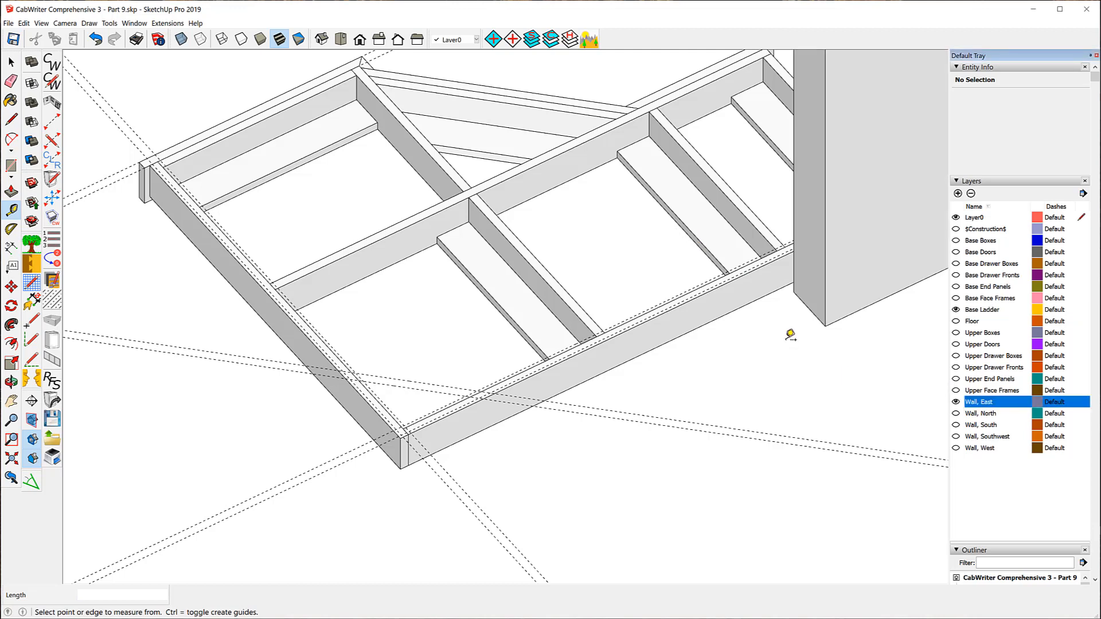
click(810, 308)
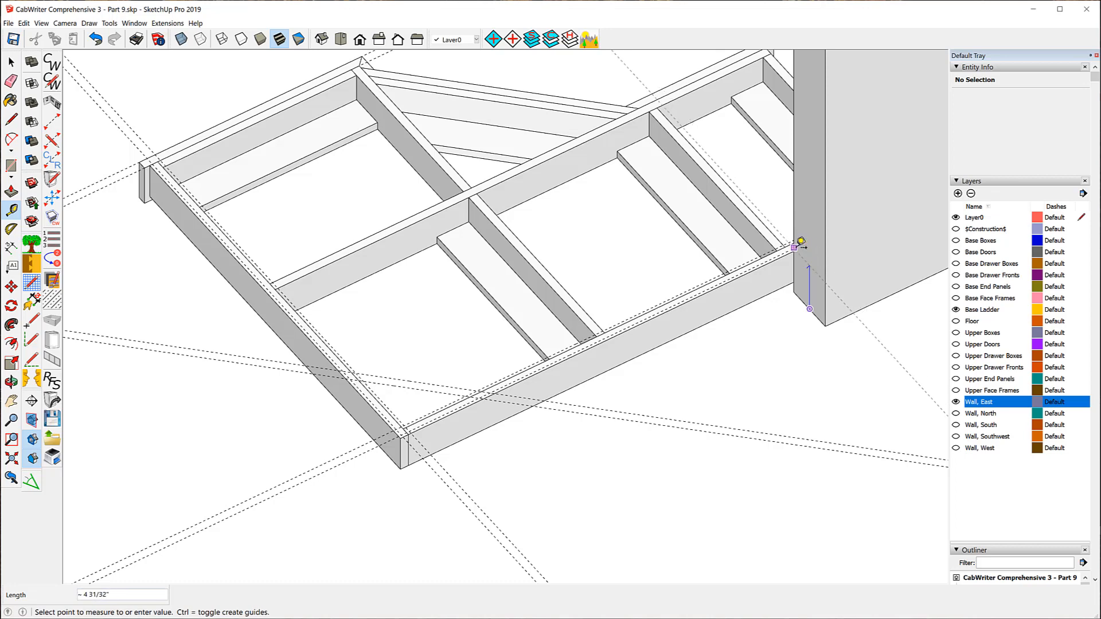
text(4)
key(Return)
scroll(799, 245, up, 2)
scroll(798, 245, up, 3)
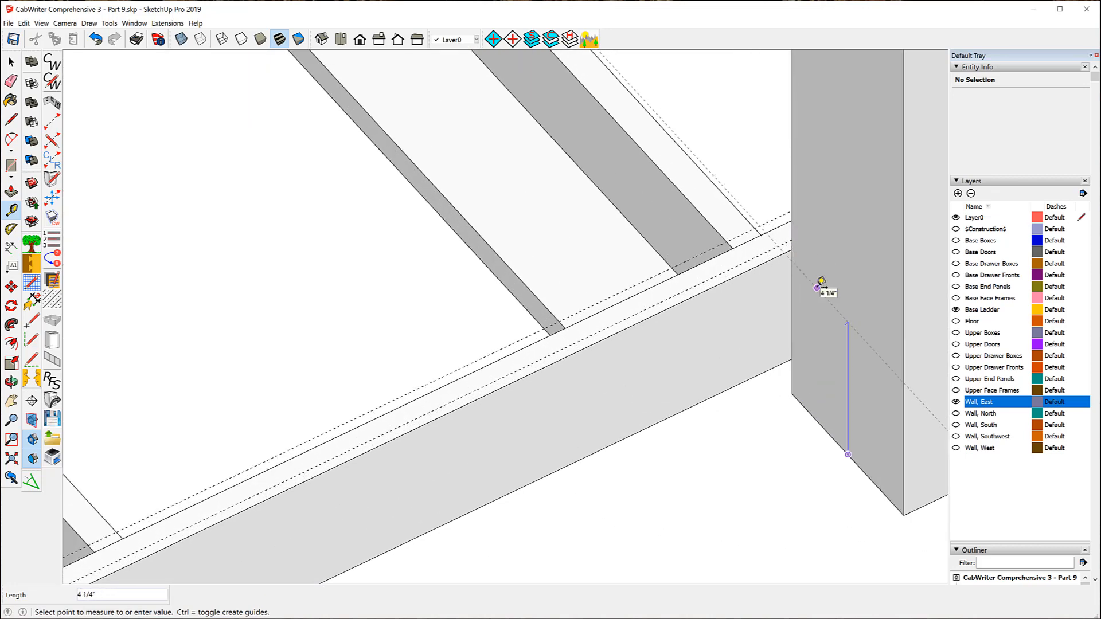
text(4)
key(Return)
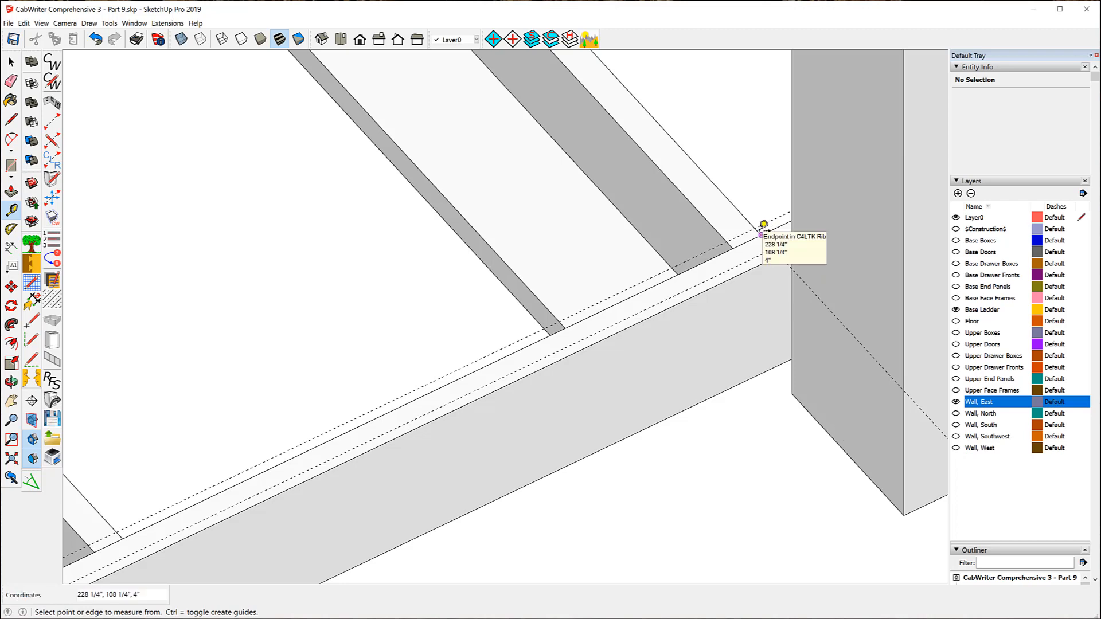
click(775, 245)
scroll(715, 259, down, 1)
scroll(714, 258, down, 4)
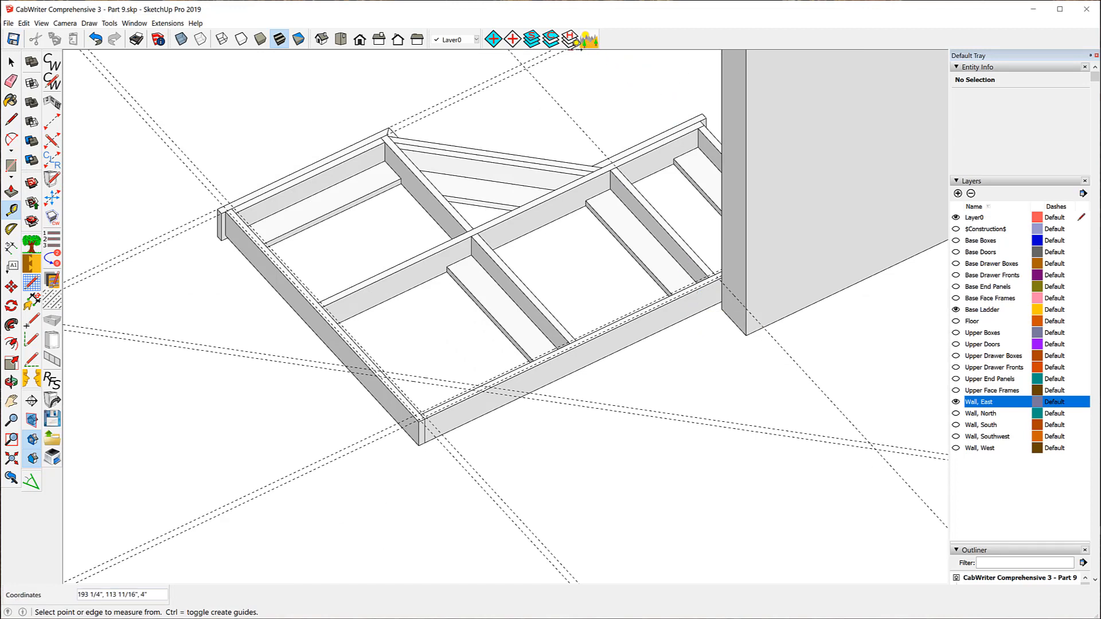
Hide every layer except Layer0, leaving only the guides in view
click(569, 50)
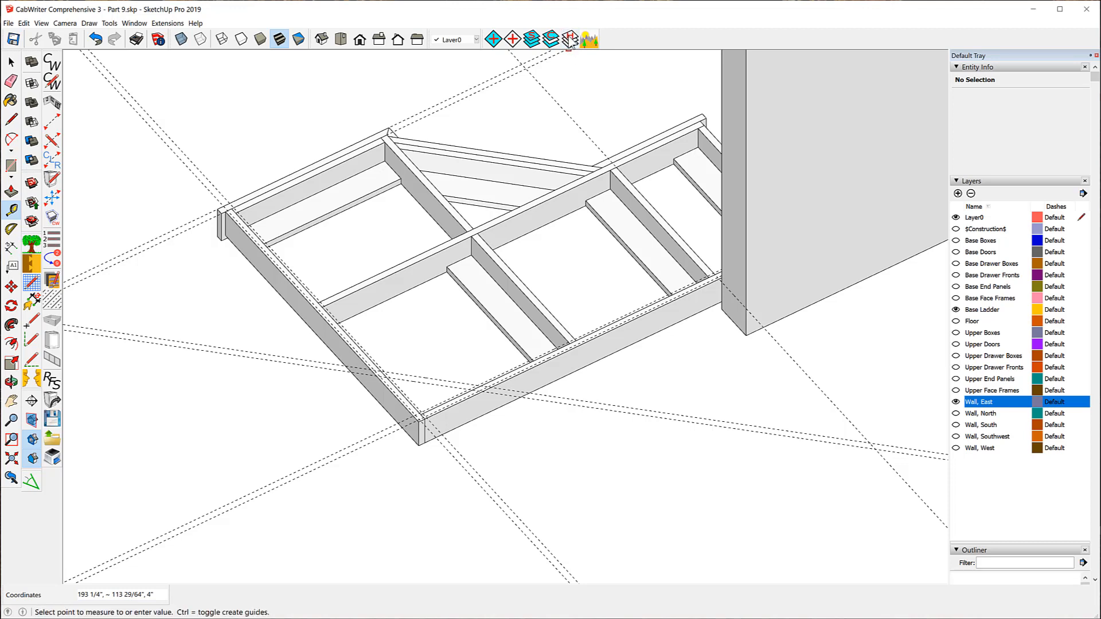
click(570, 39)
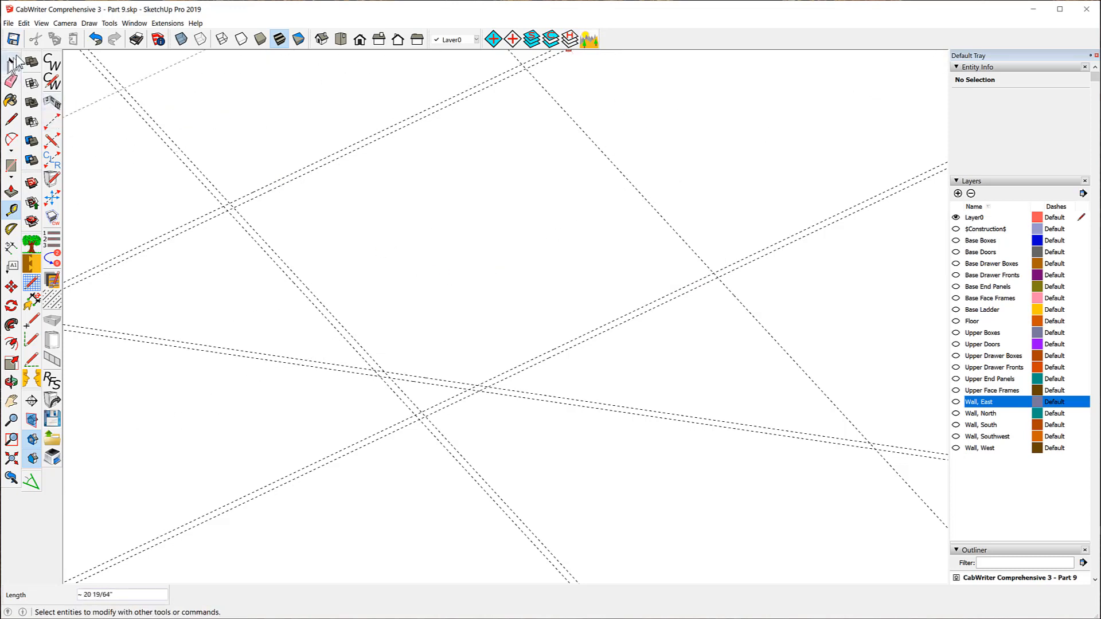
click(13, 63)
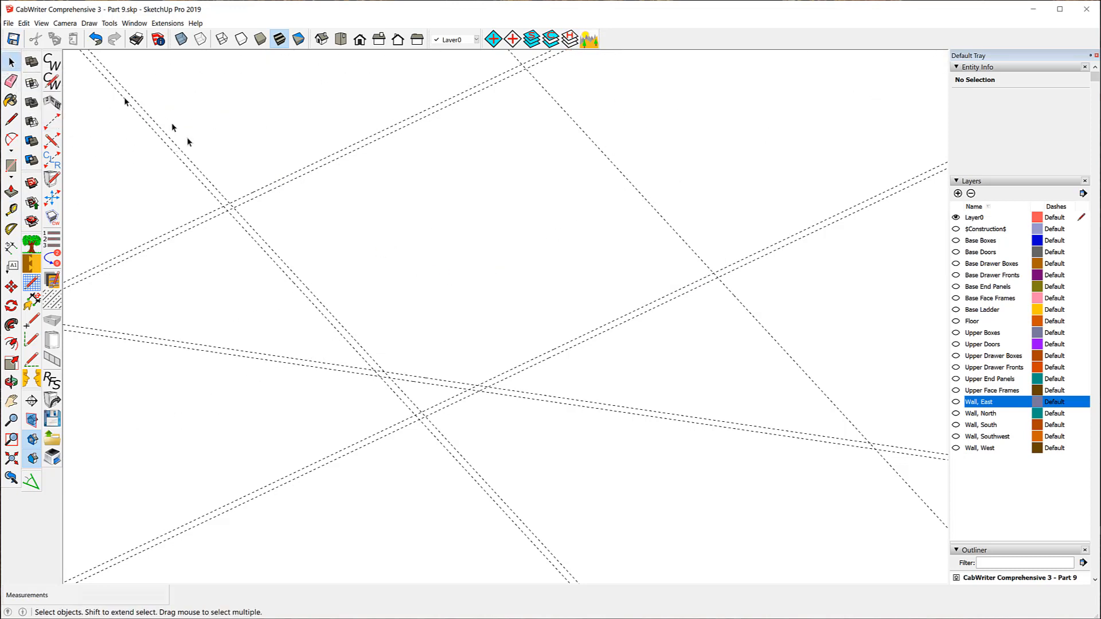
Draw the closed outline of the front toe-kick strip between the front guide pair, from the single wall guide to a mitered end at the diagonal guides
click(12, 121)
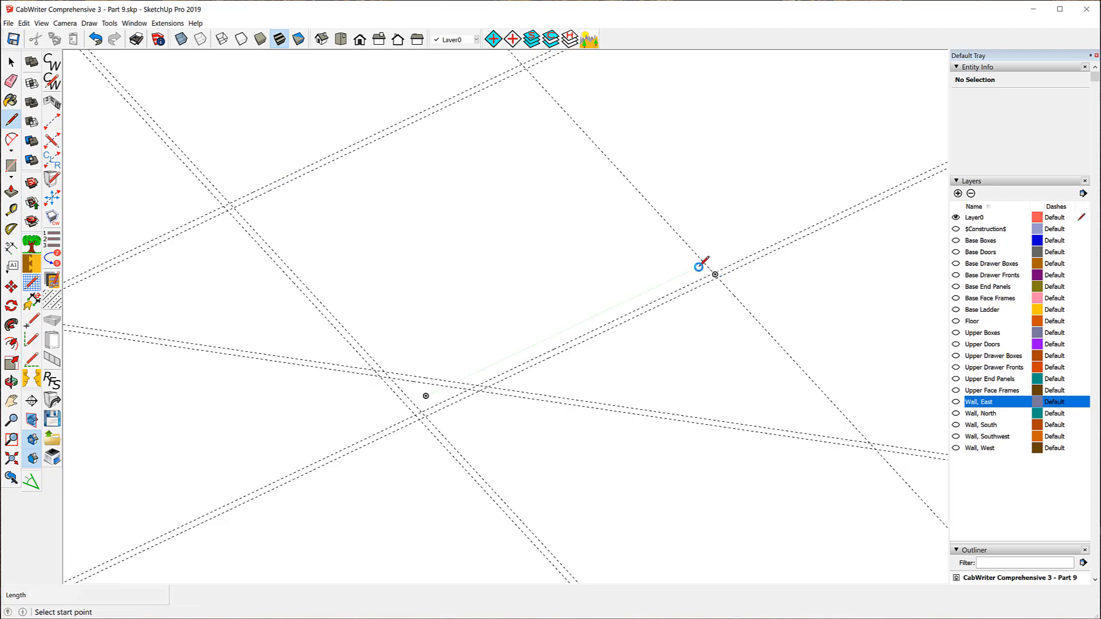
scroll(723, 279, up, 2)
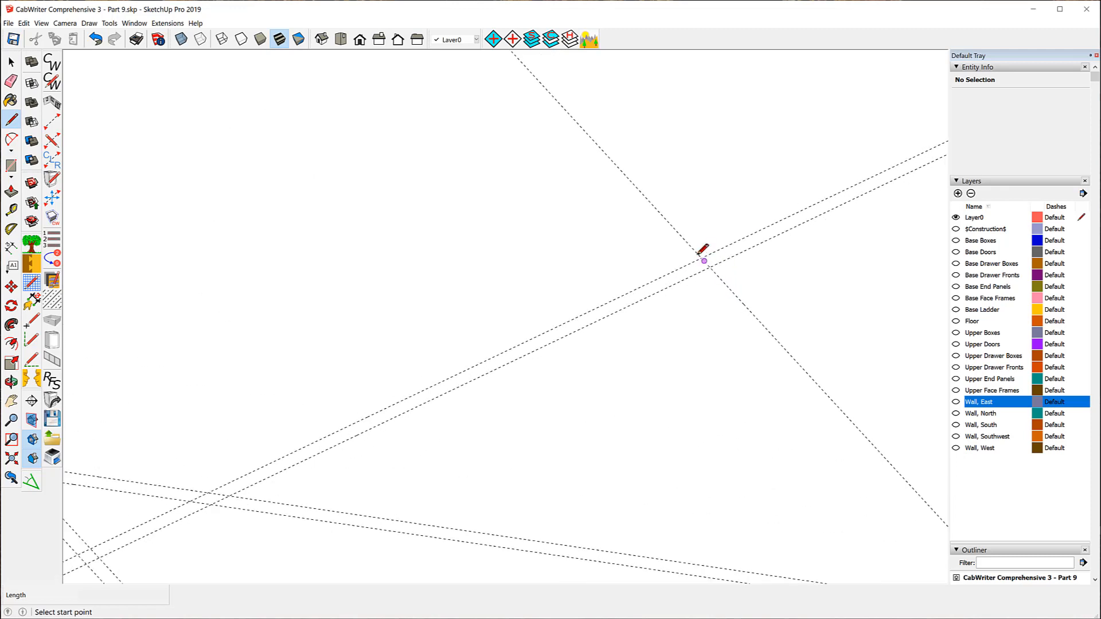
scroll(703, 259, up, 2)
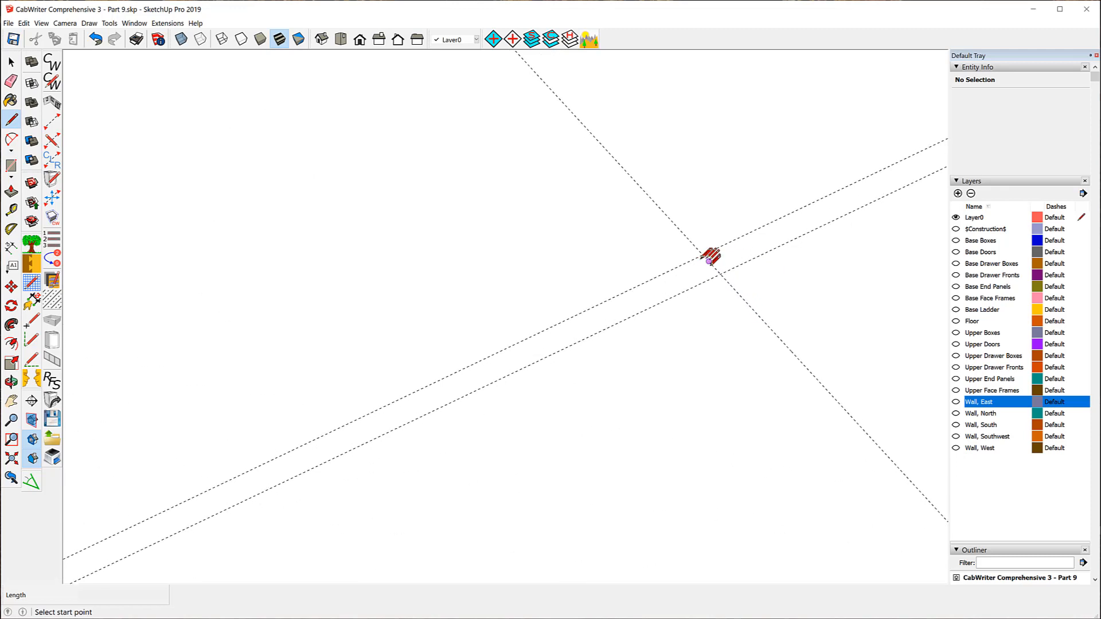
click(698, 246)
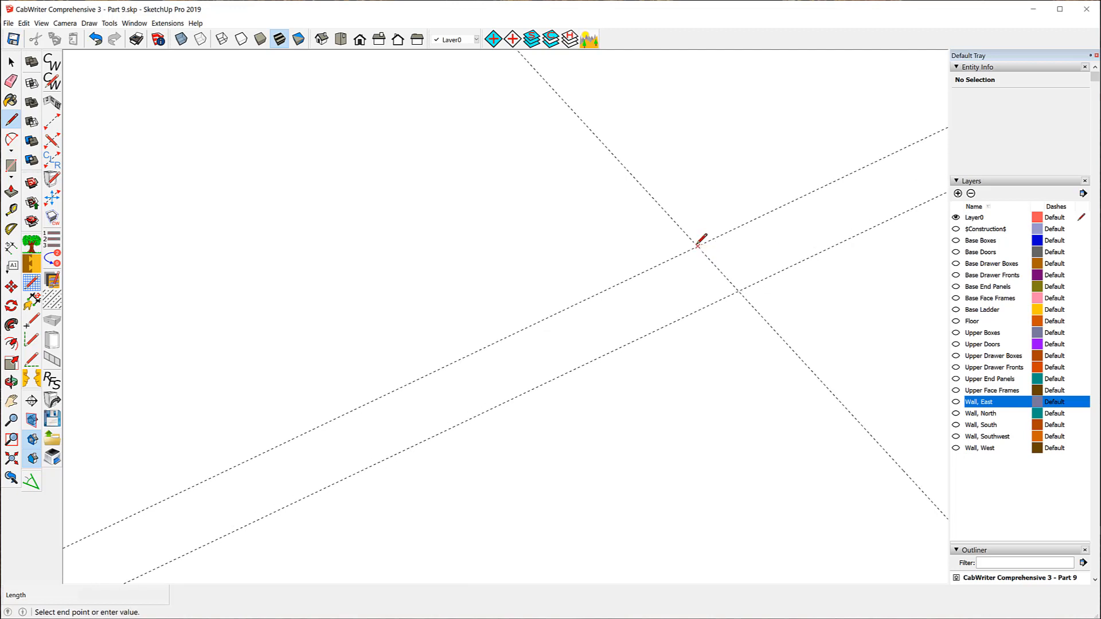
click(739, 288)
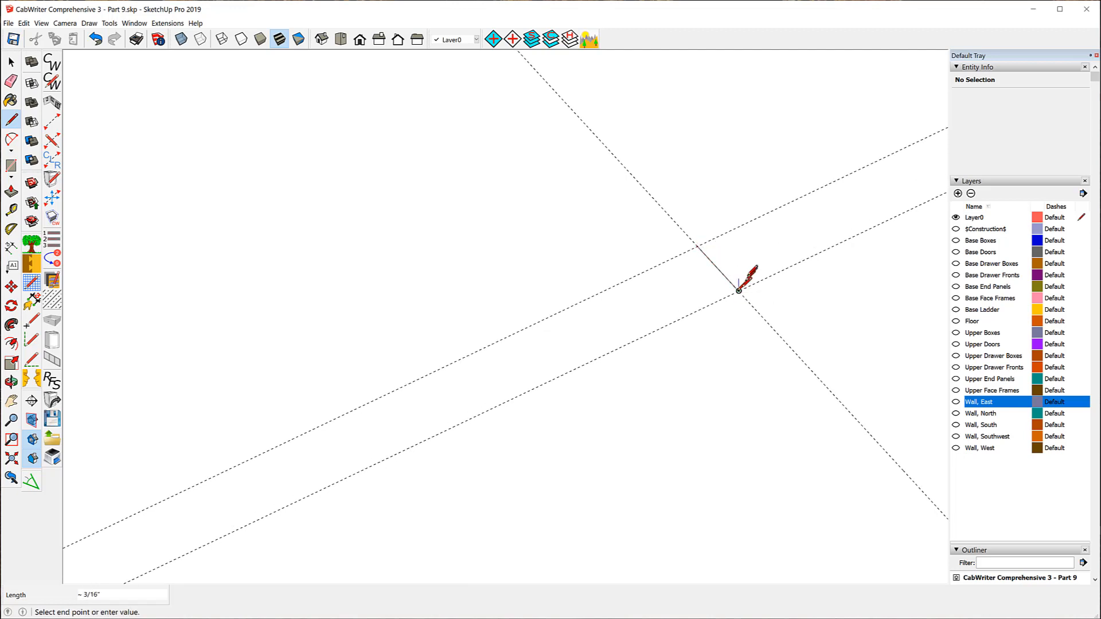
scroll(764, 267, down, 6)
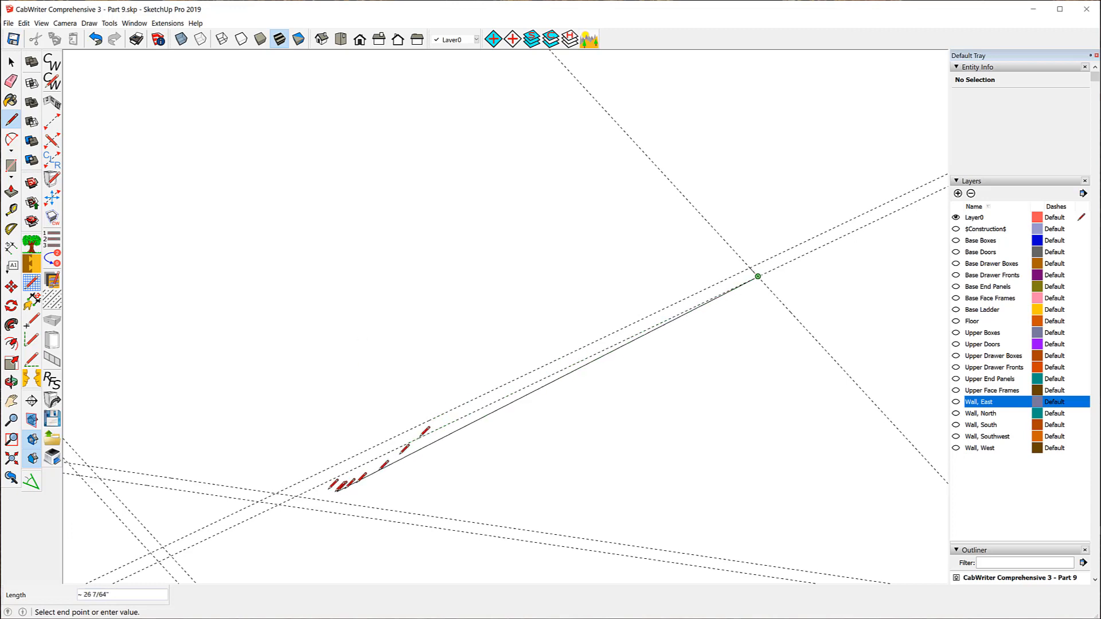
scroll(311, 491, up, 3)
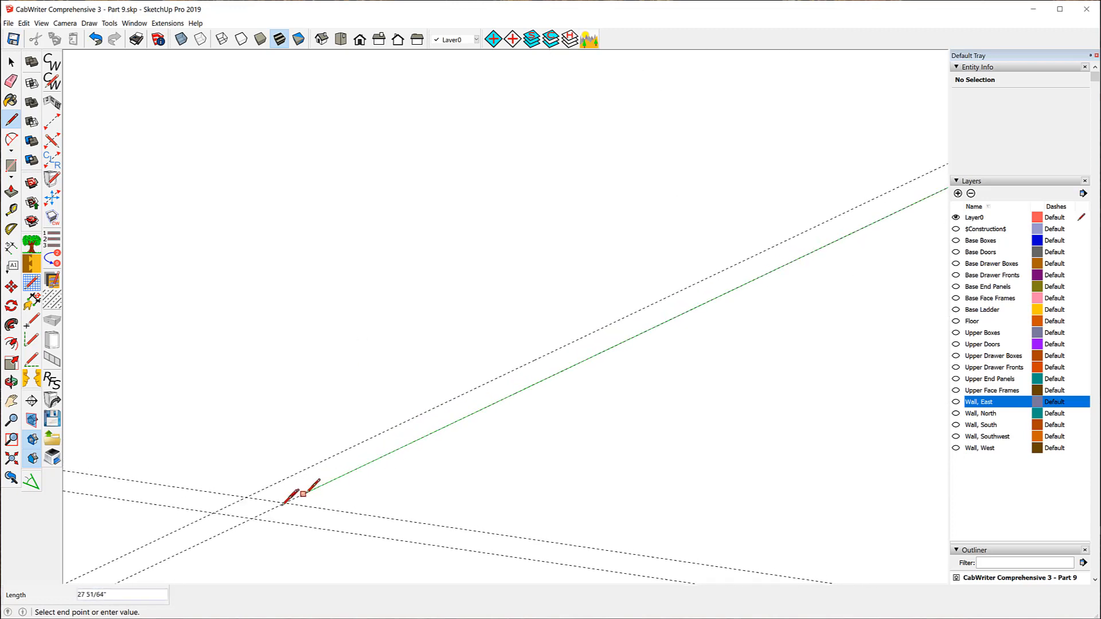
click(252, 517)
click(247, 497)
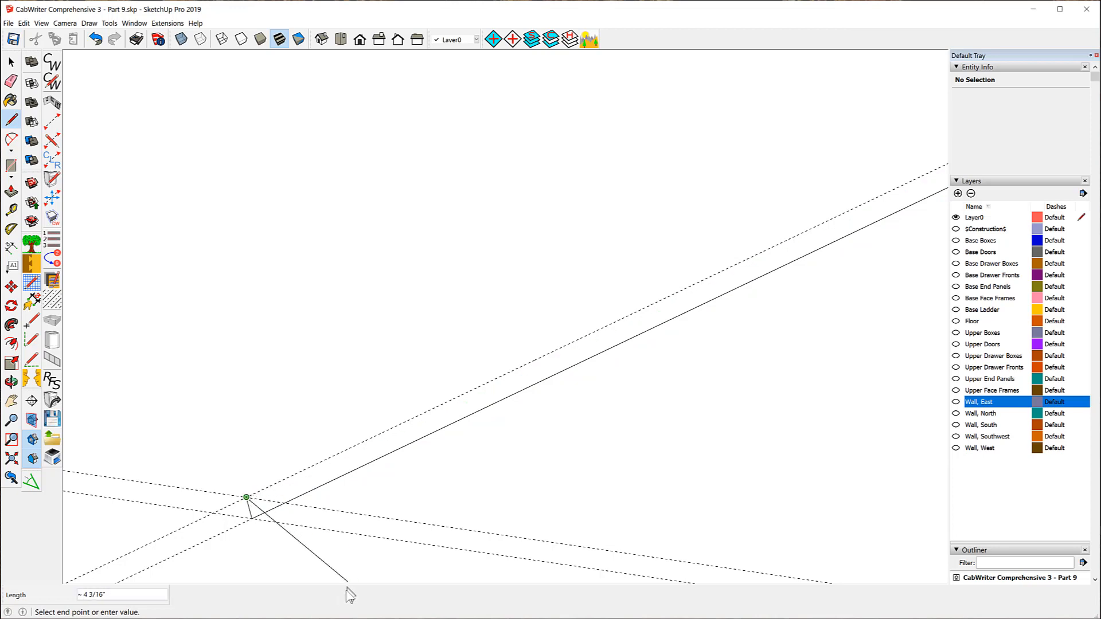
scroll(341, 567, down, 2)
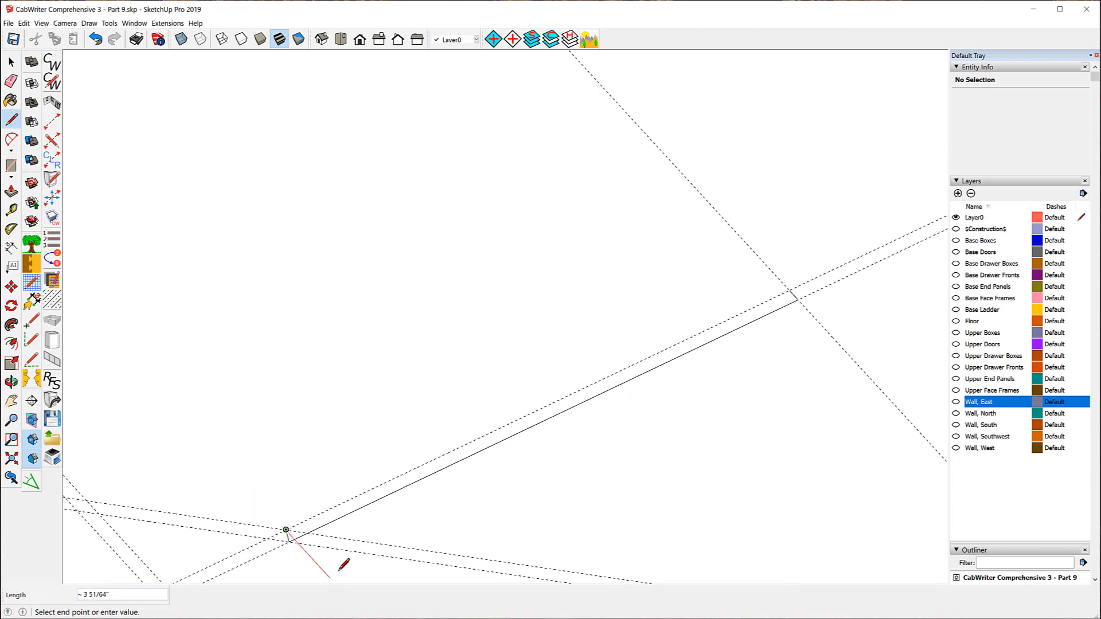
click(784, 291)
scroll(605, 240, down, 1)
scroll(558, 207, down, 2)
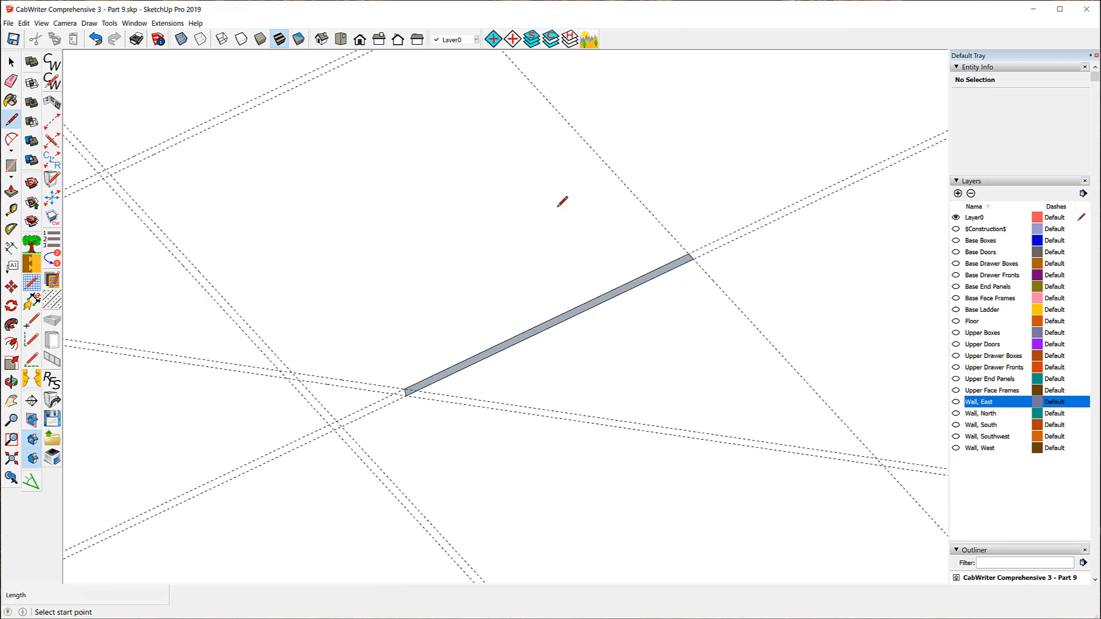
Draw the closed outline of the side toe-kick strip between the side guide pair, mitered at the guide intersections at both ends
scroll(438, 189, down, 2)
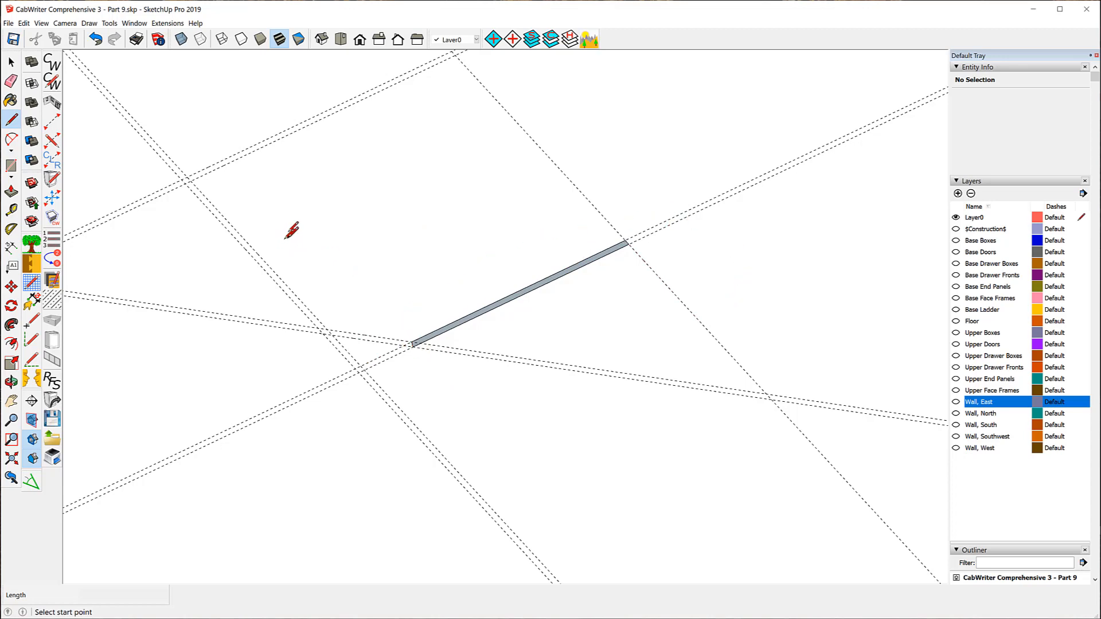
scroll(182, 148, up, 4)
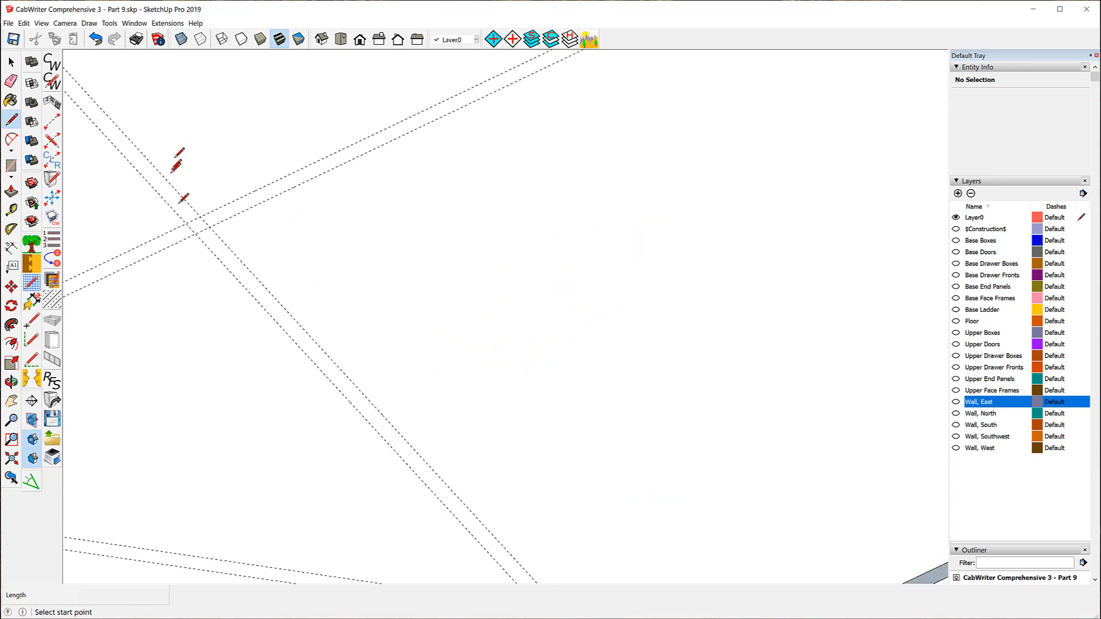
click(185, 224)
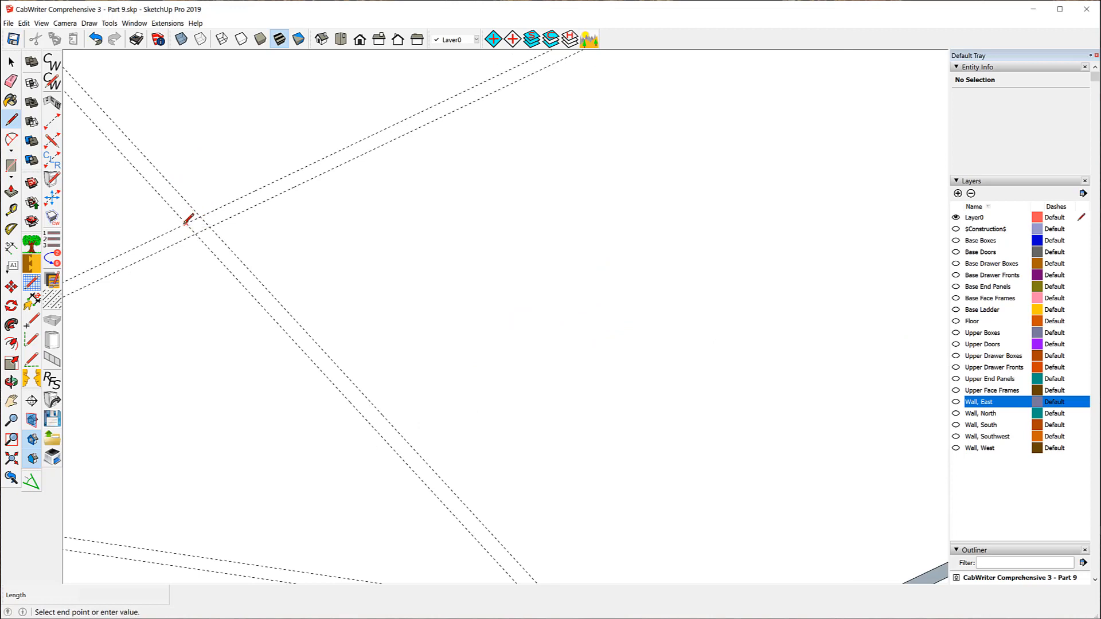
click(210, 227)
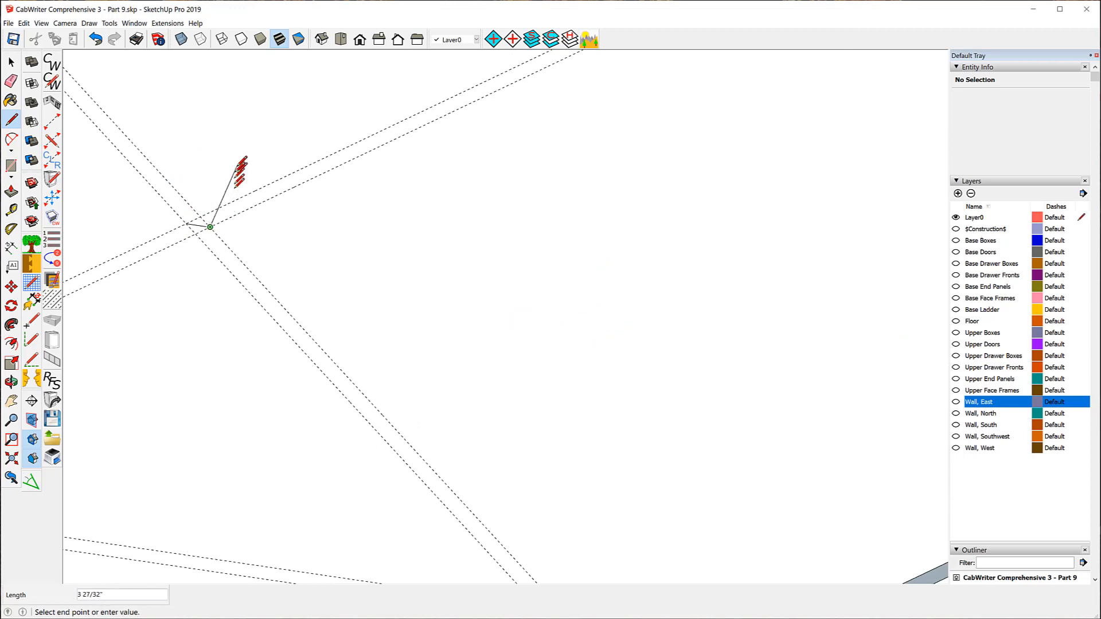
scroll(236, 185, down, 3)
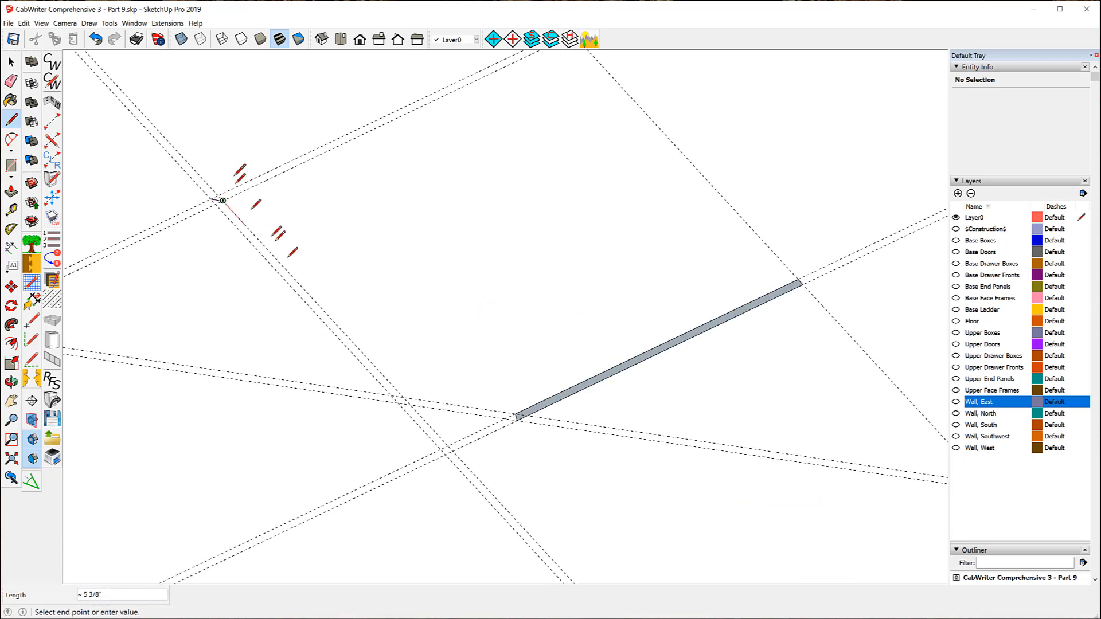
click(404, 396)
click(211, 200)
scroll(269, 268, down, 3)
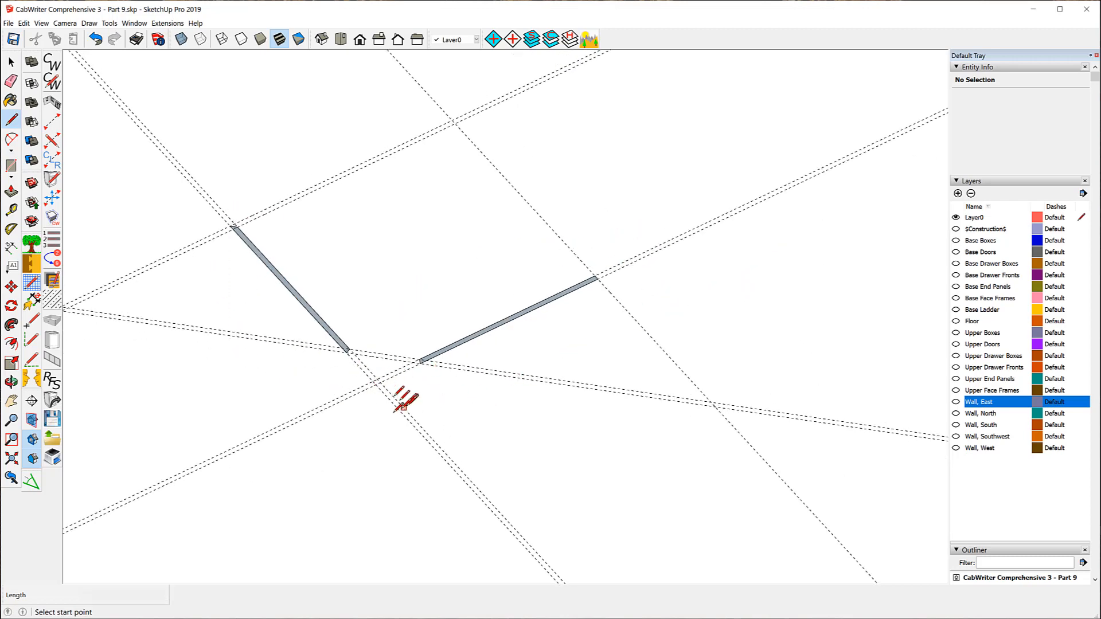
Push/Pull the front toe-kick strip 4 inches downward
key(o)
mouse_move(386, 445)
mouse_down()
mouse_move(394, 304)
mouse_move(363, 305)
mouse_up()
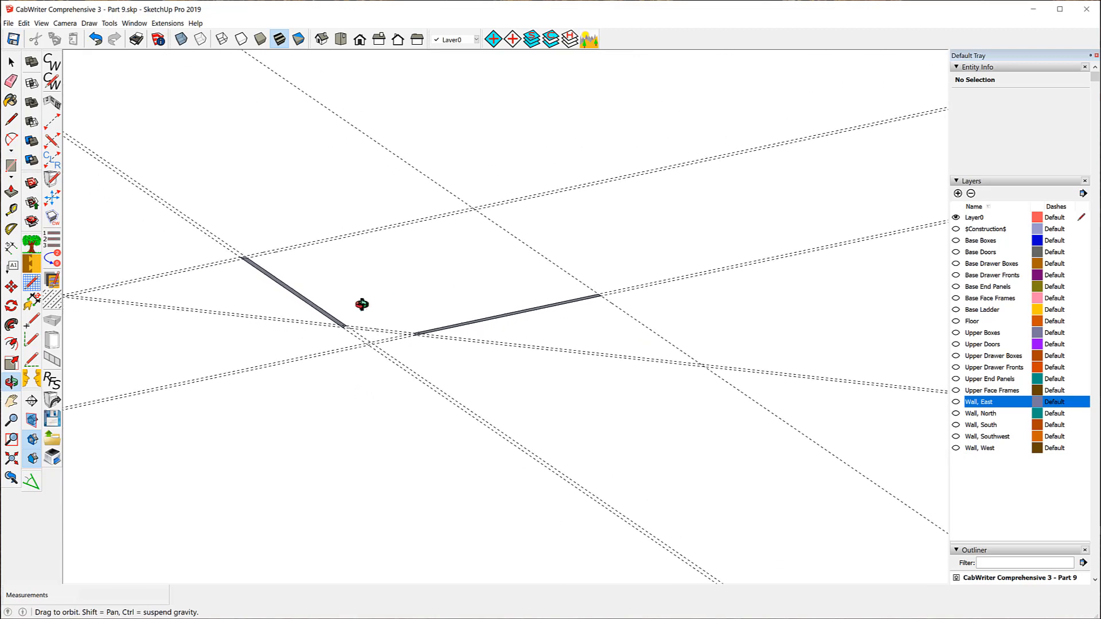
key(l)
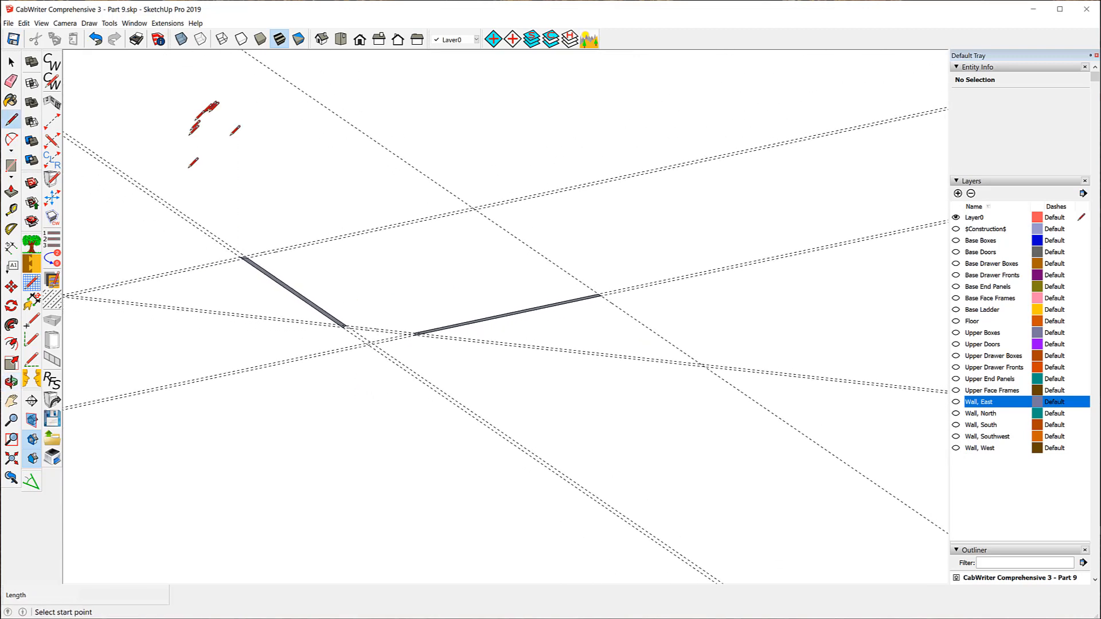
click(12, 192)
scroll(487, 347, up, 4)
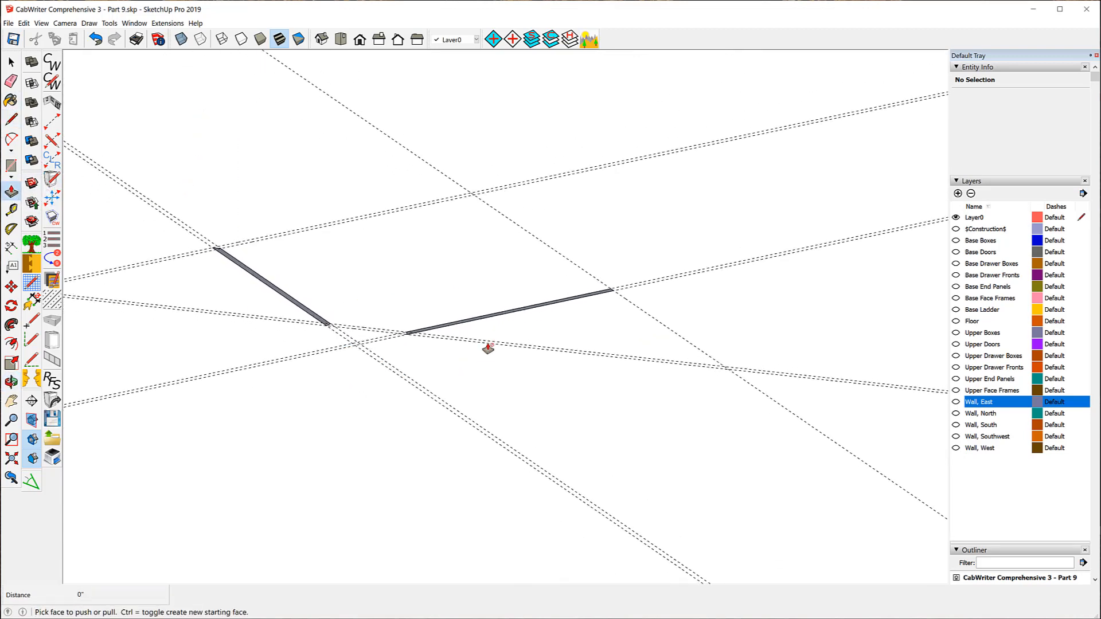
click(480, 302)
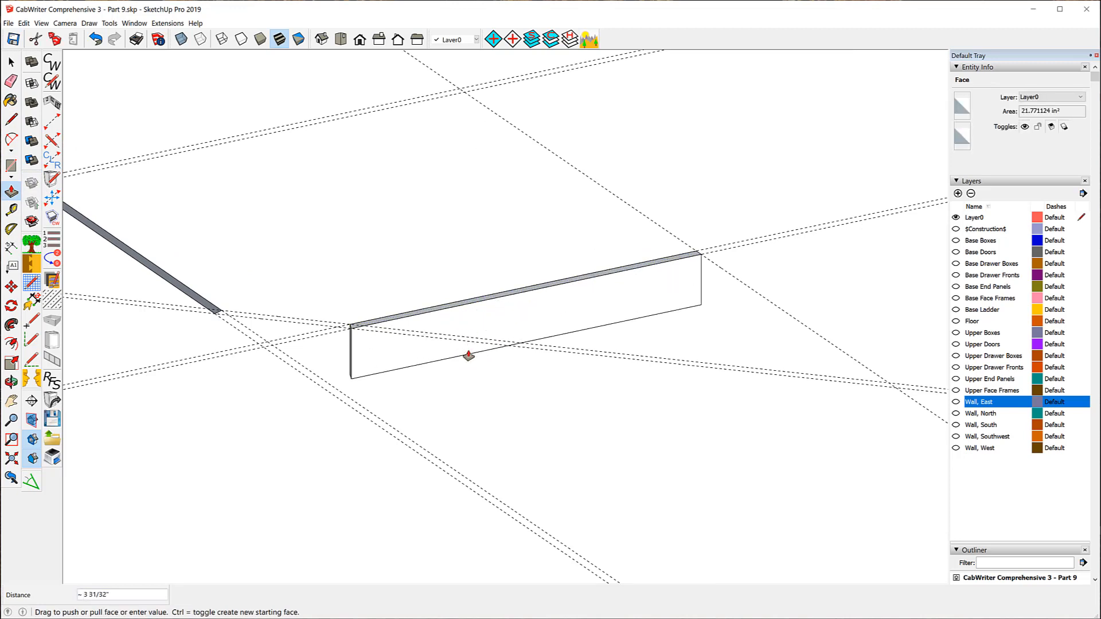
text(4)
key(Return)
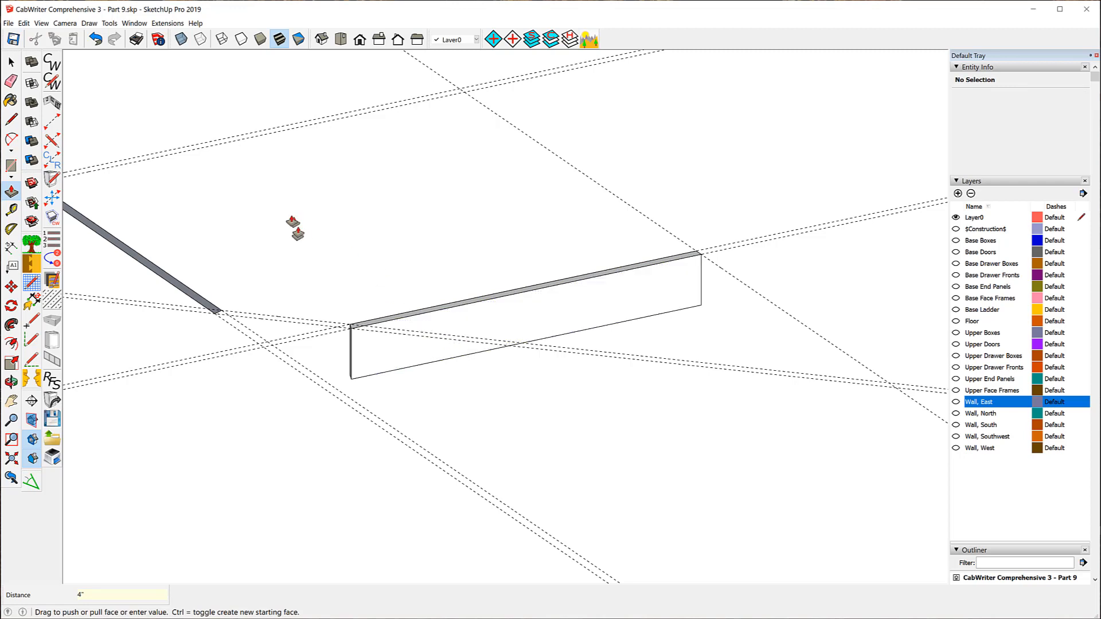
Push/Pull the side toe-kick strip 4 inches downward and leave the tool
click(168, 289)
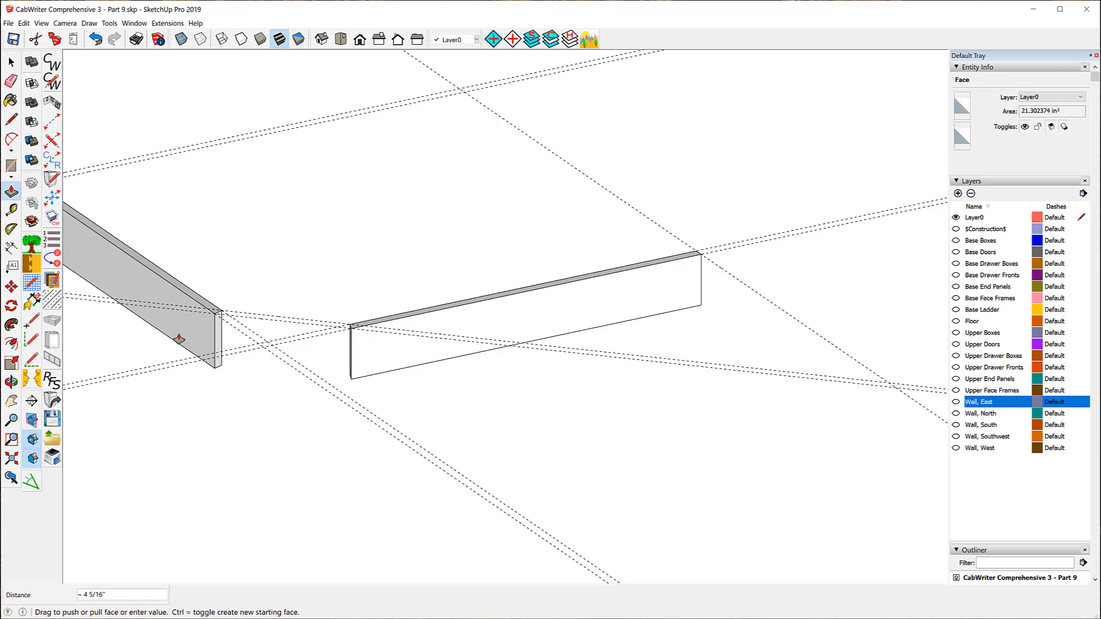
text(4)
key(Return)
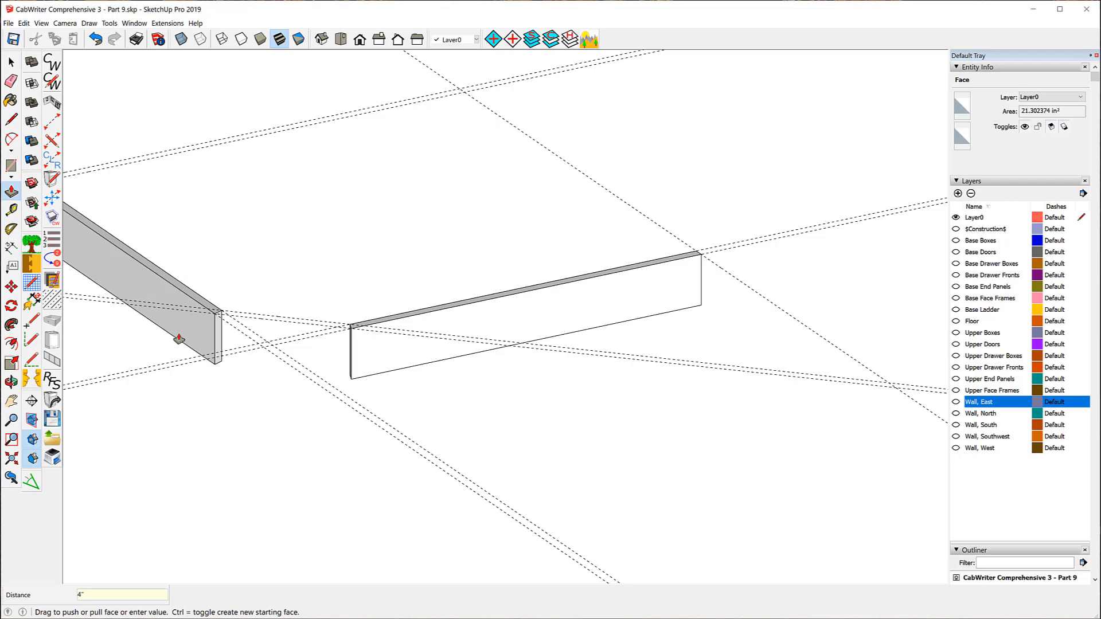
click(11, 63)
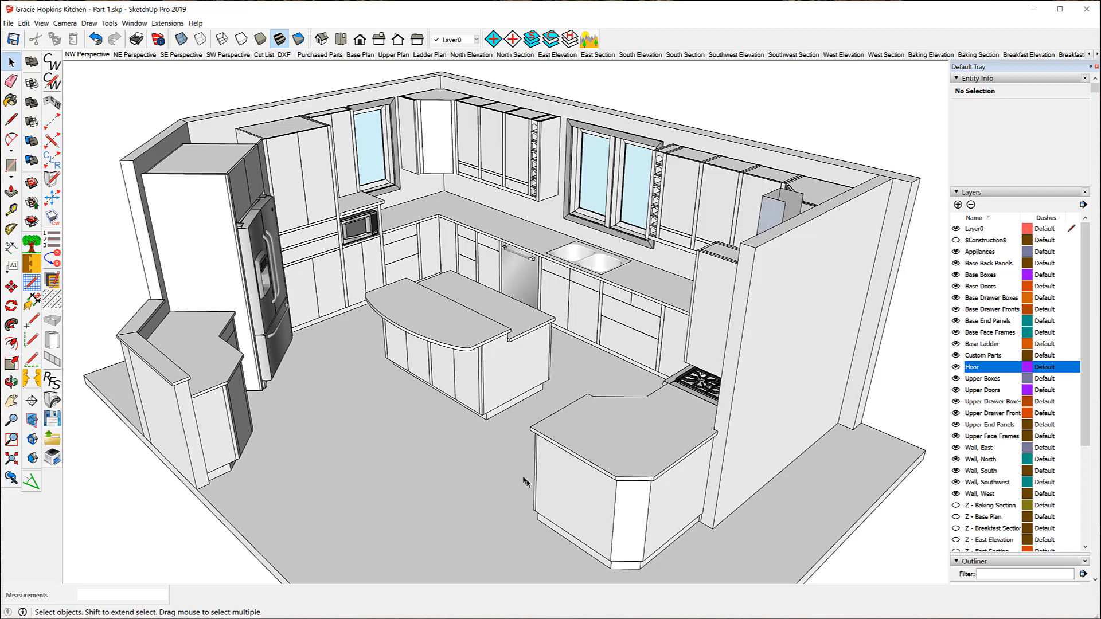
In the finished kitchen model, examine how the peninsula's Back, Back Diagonal and Wall applied faces meet around the angled toe-kick corner
scroll(525, 481, down, 2)
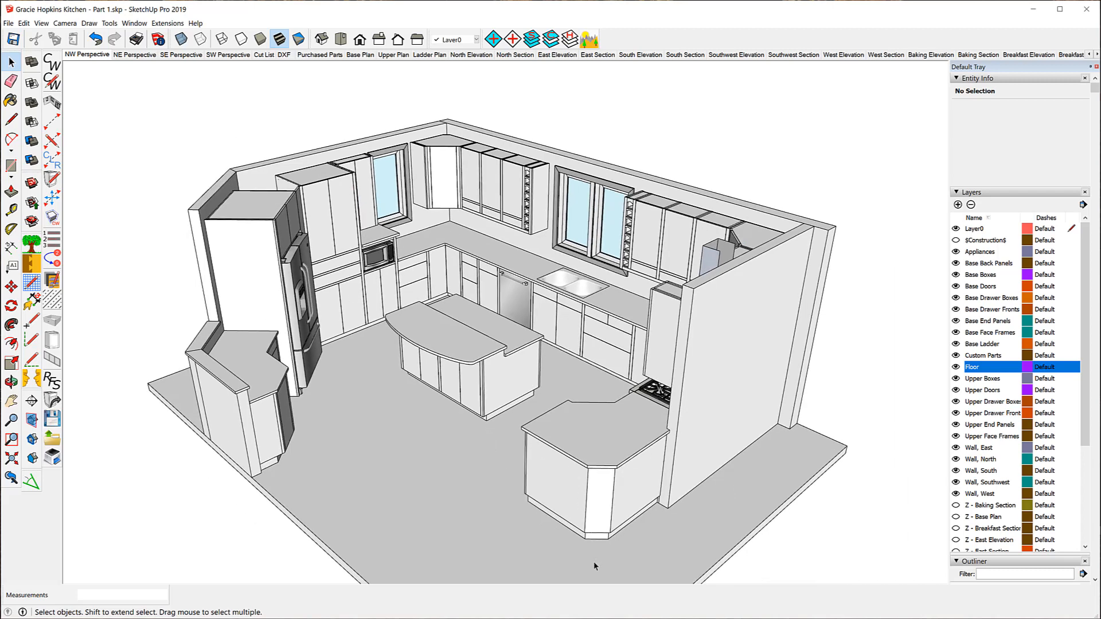
drag(593, 562, 574, 491)
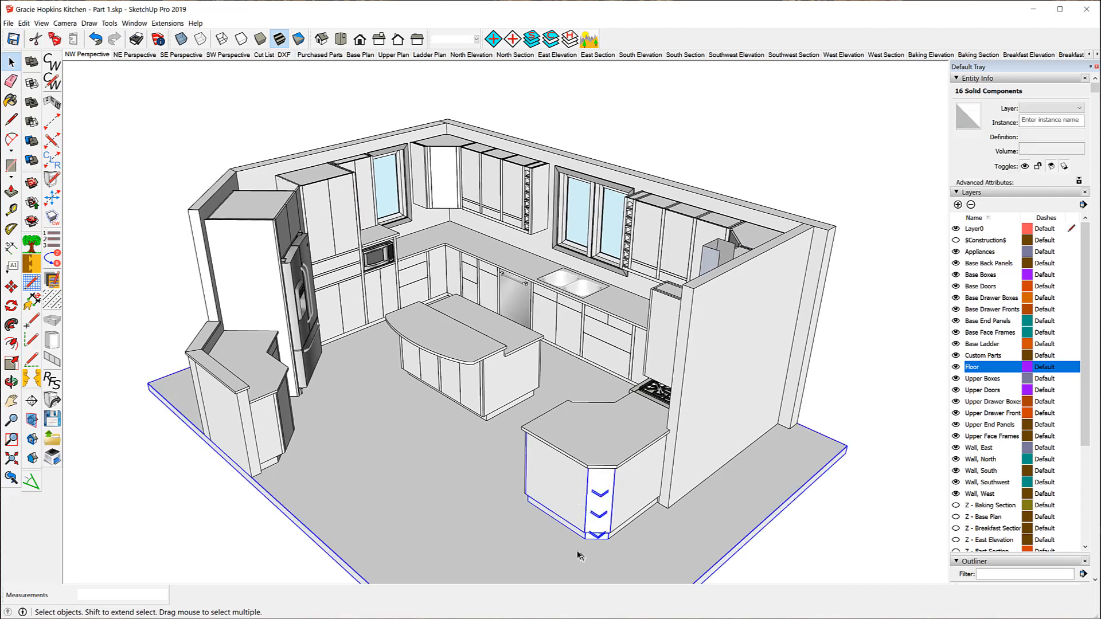
middle_drag(580, 555, 570, 511)
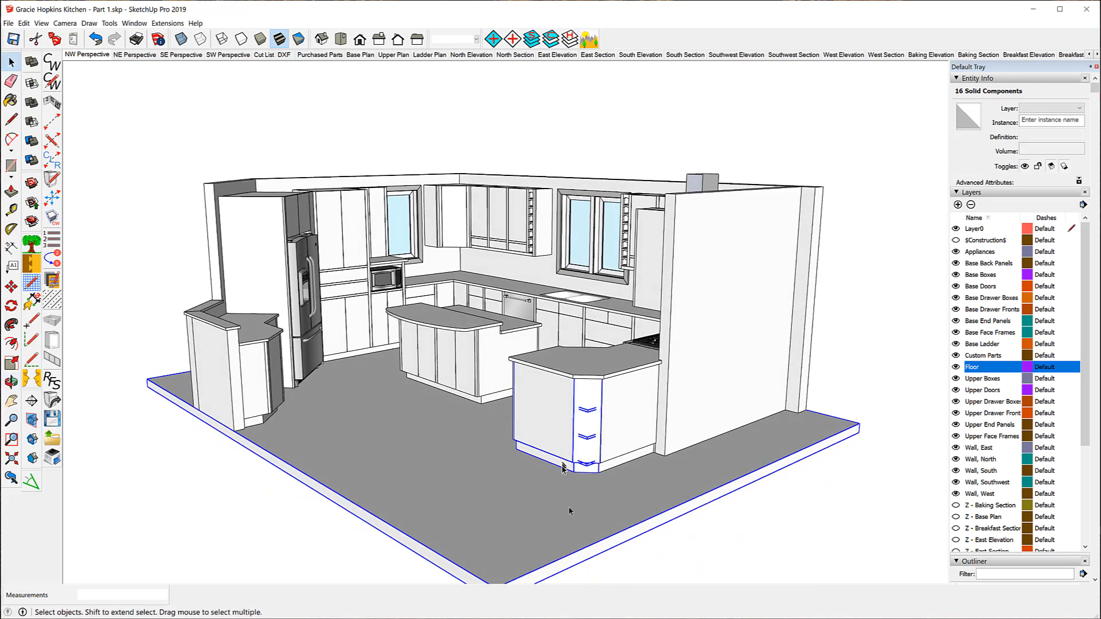
click(700, 547)
scroll(553, 456, up, 3)
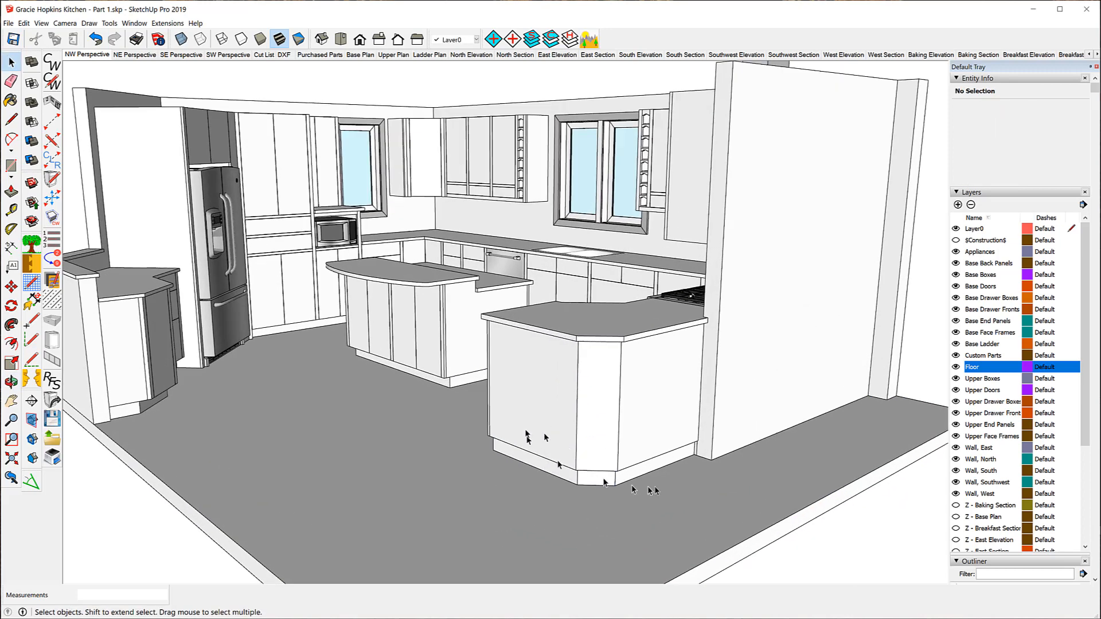
scroll(651, 487, up, 3)
click(486, 465)
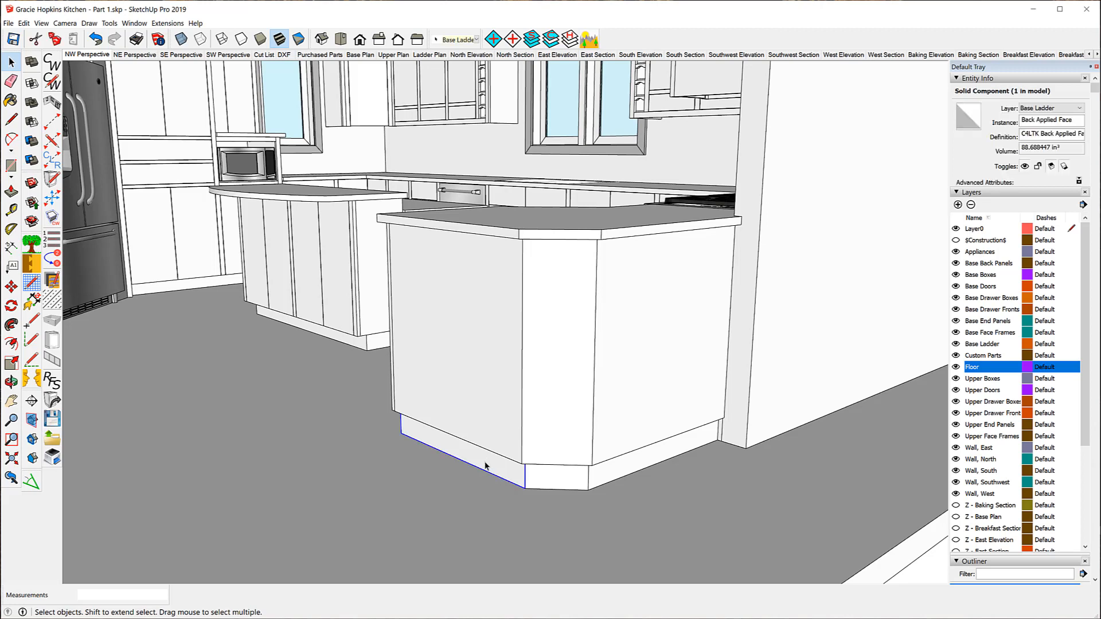
click(612, 473)
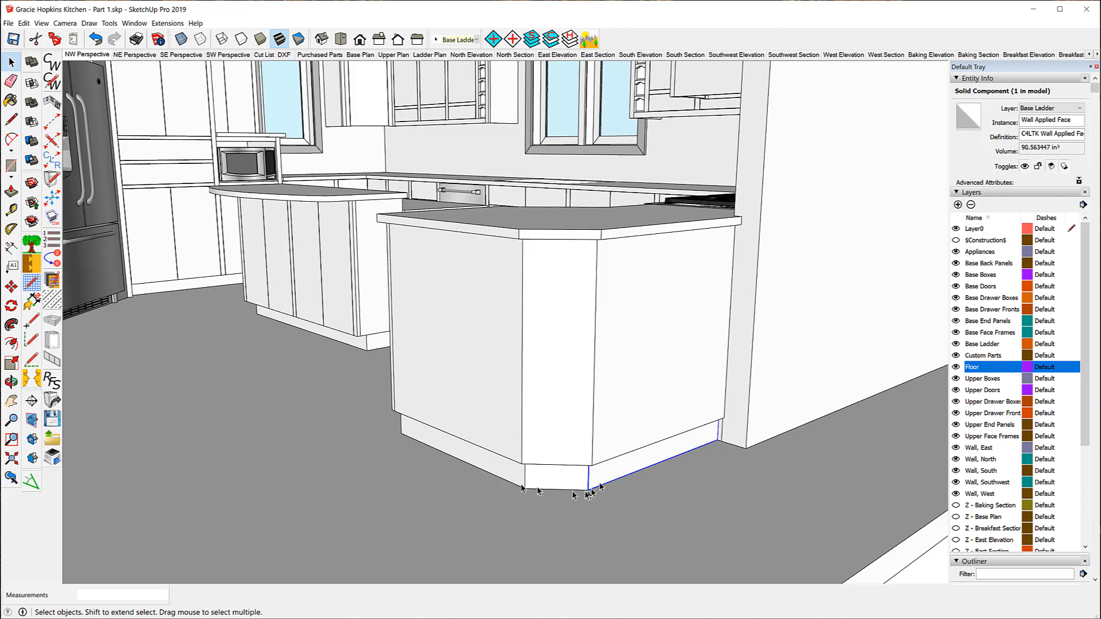
click(555, 481)
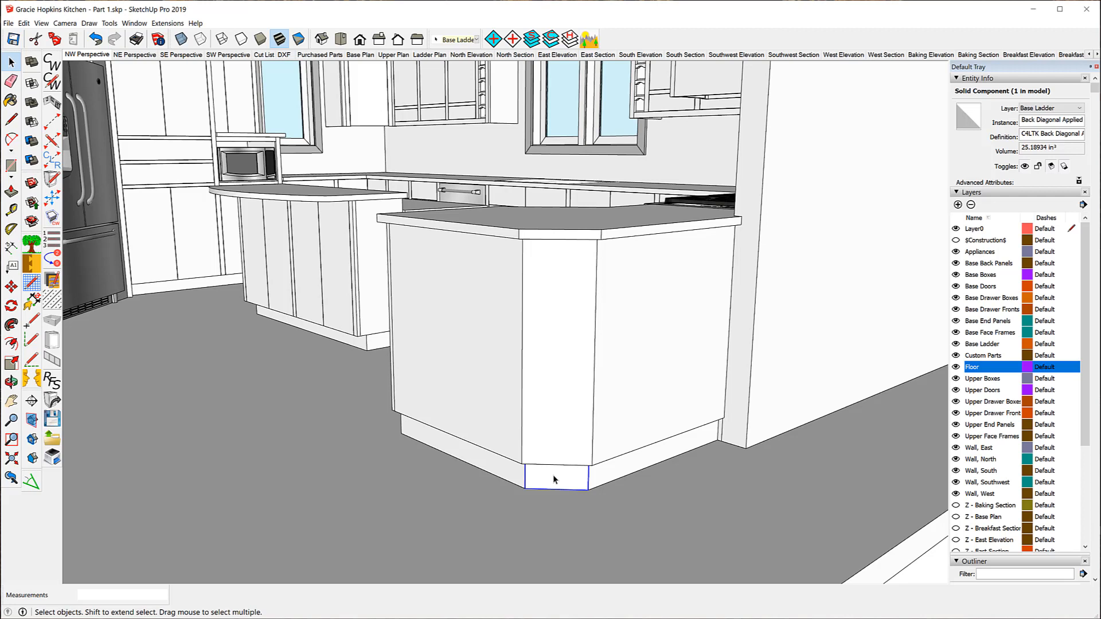
click(503, 474)
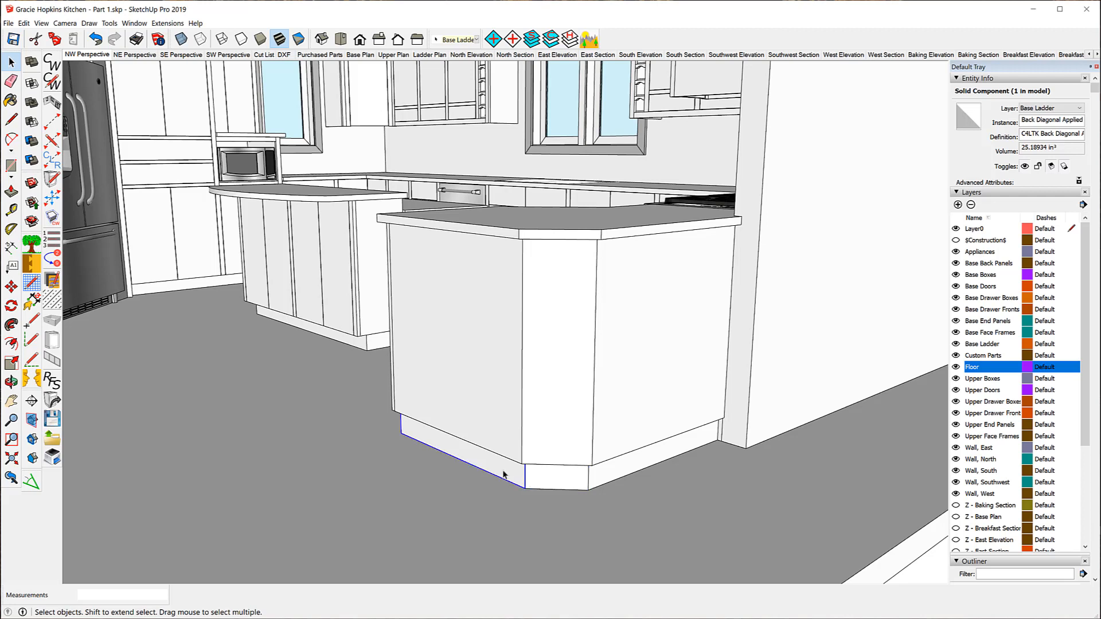
click(553, 483)
click(632, 474)
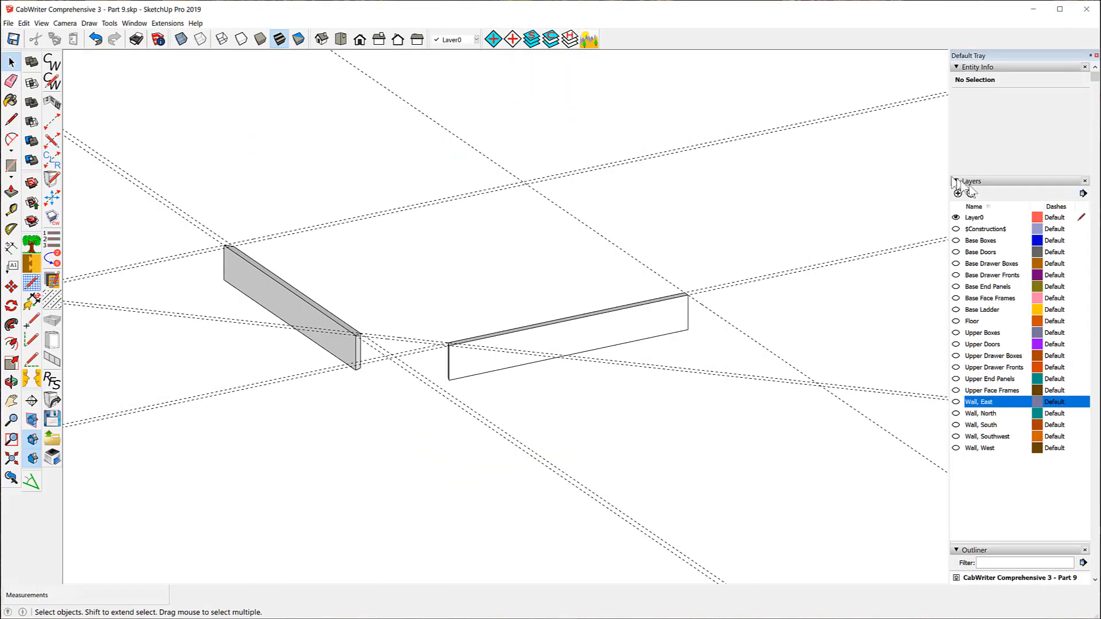
Show the Base Boxes layer and inspect the corner cabinet's diagonal sheet definition to find the cabinet number
click(956, 241)
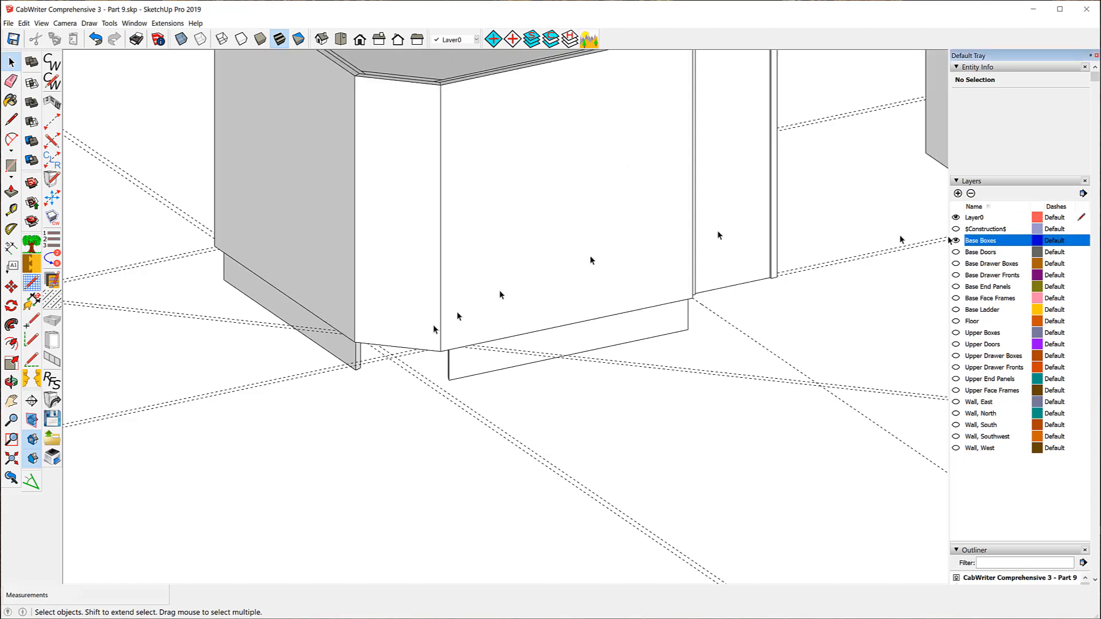
click(382, 156)
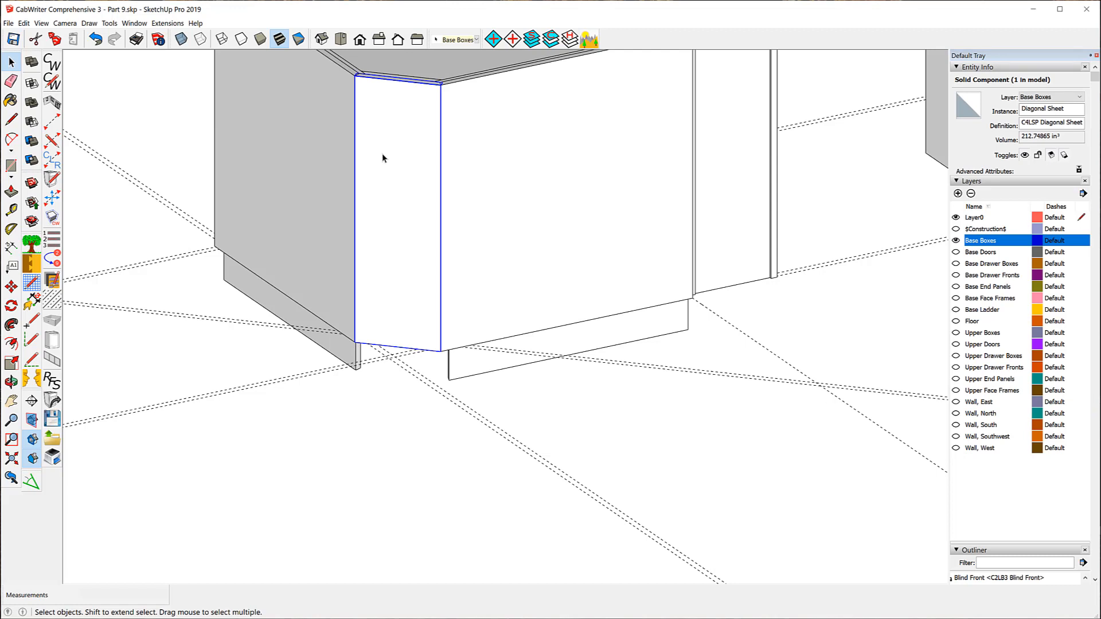
Start a CabWriter component from the side toe-kick strip, with cabinet number C4L, component type (TK) Toe Kick and sub-type Applied Face
click(328, 352)
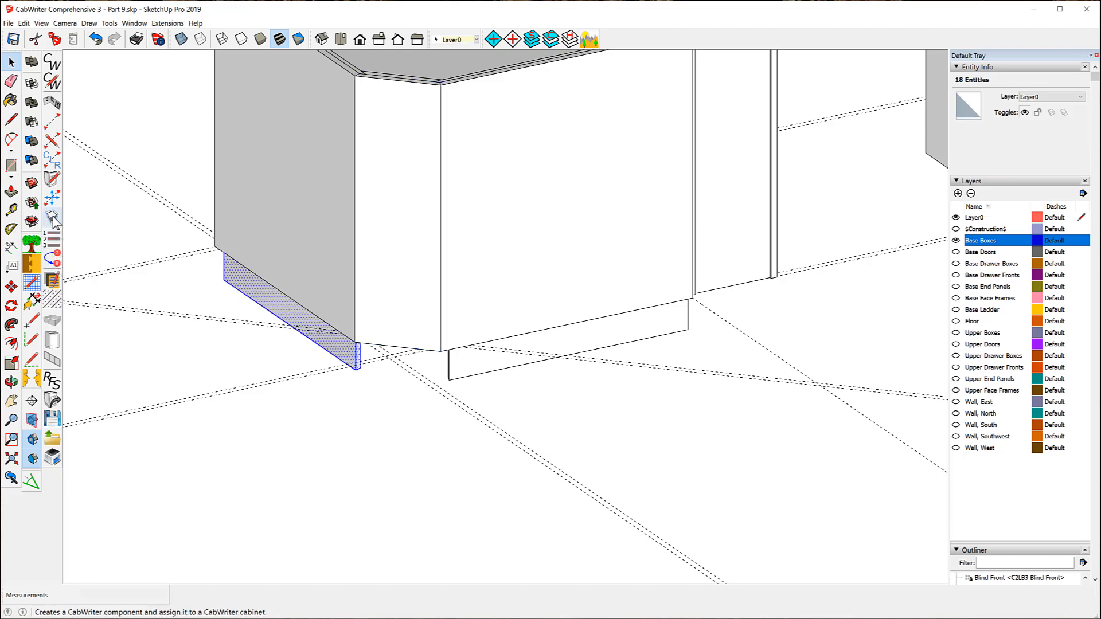
click(52, 259)
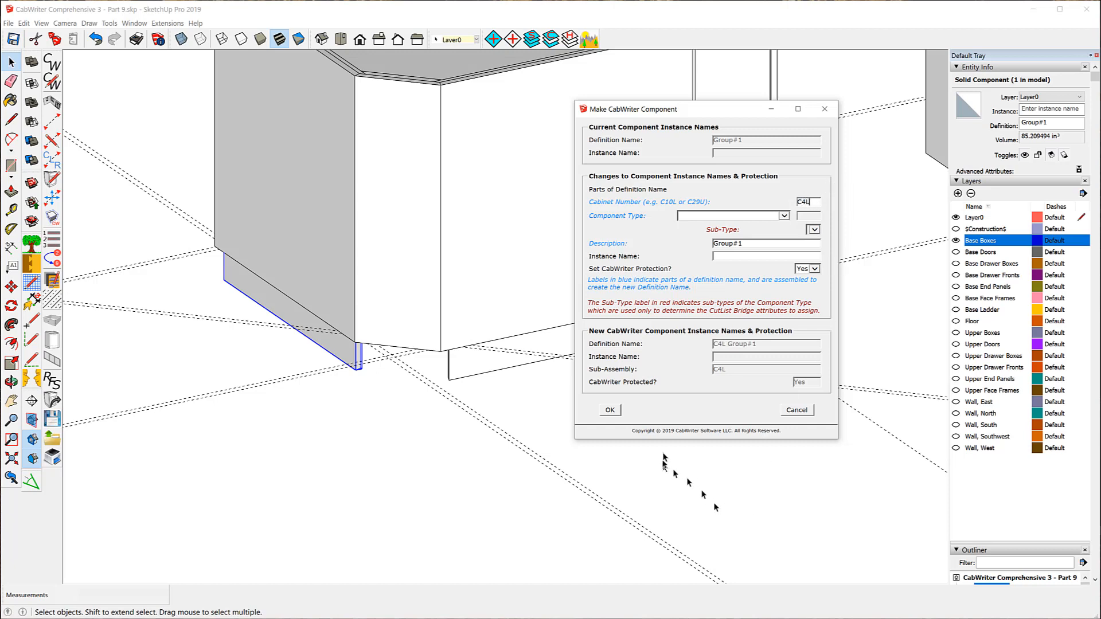
click(611, 410)
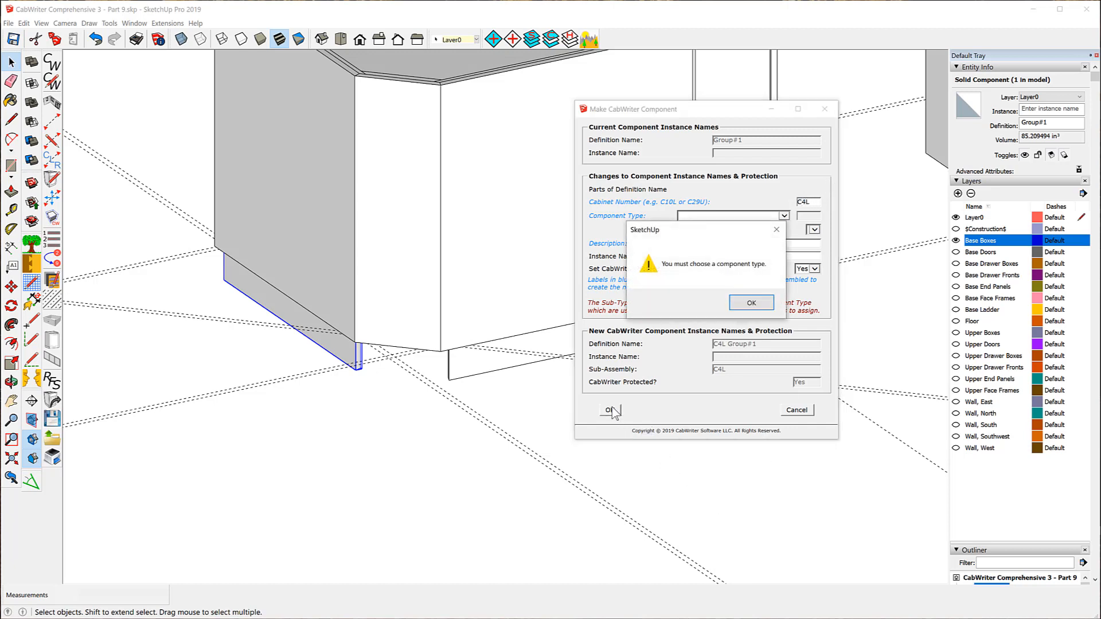
click(751, 303)
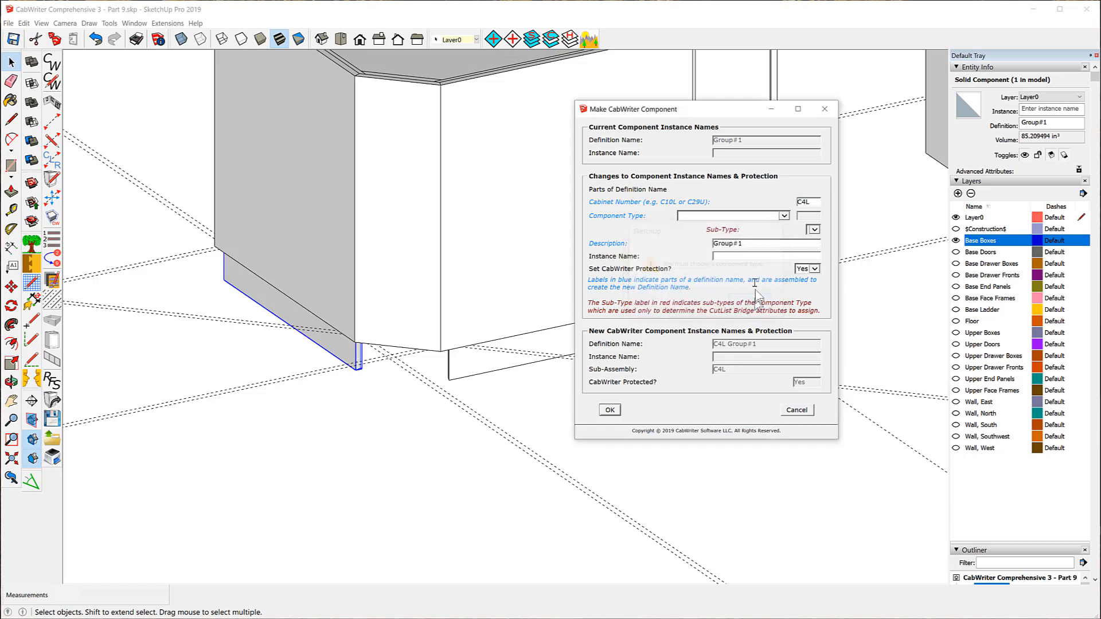
click(783, 218)
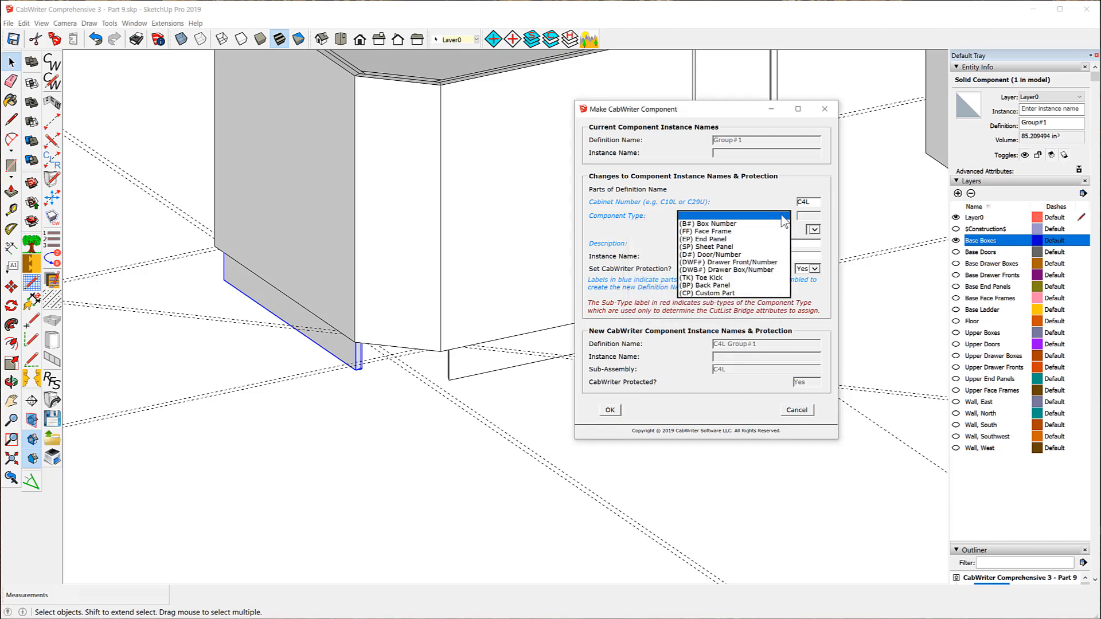
click(700, 278)
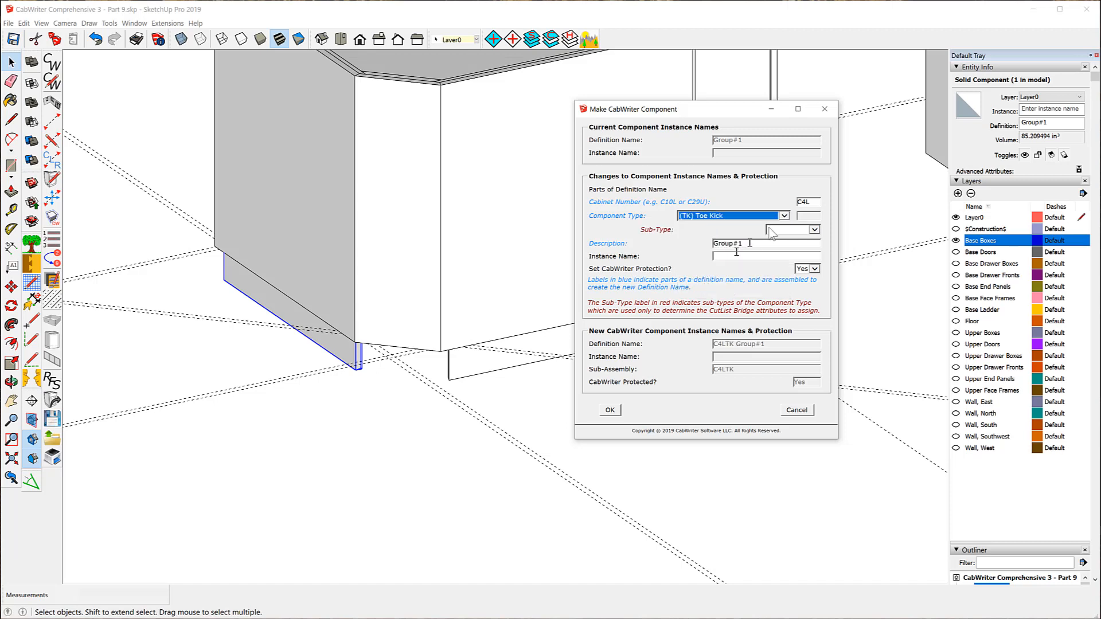
click(814, 230)
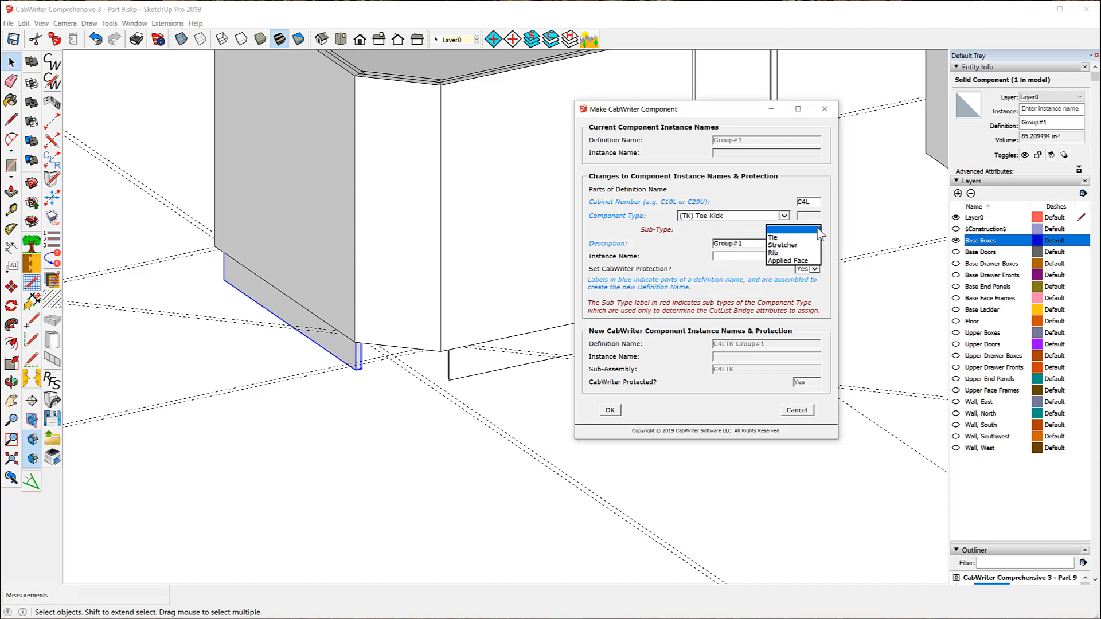
click(807, 261)
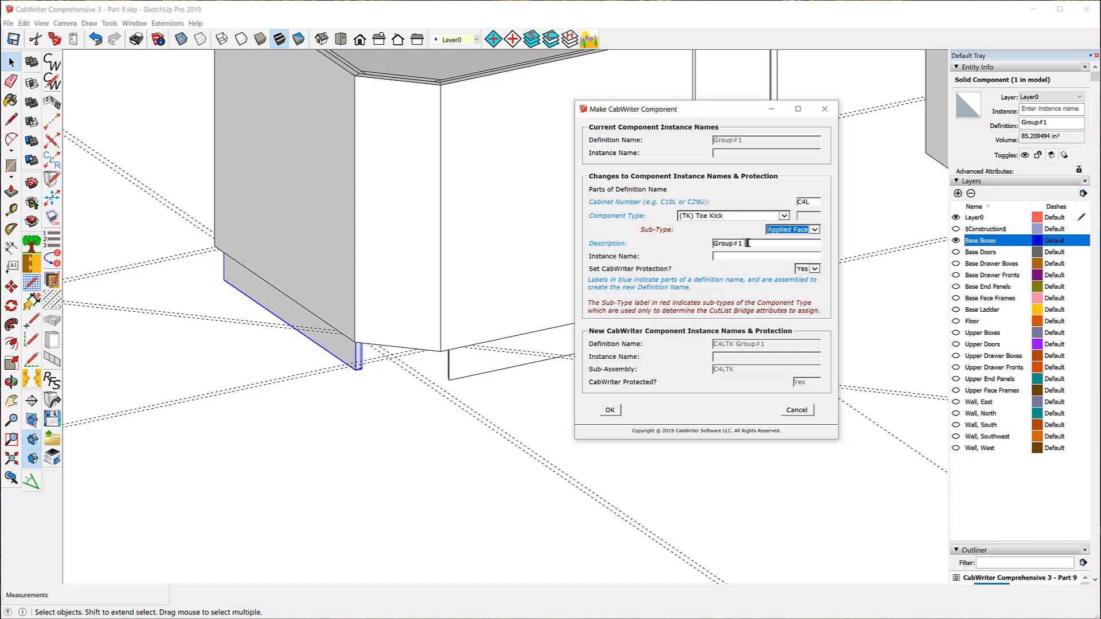
Set both the component's description and instance name to "Back Applied Face" and create the component
drag(733, 243, 676, 238)
text(Back Applied Face)
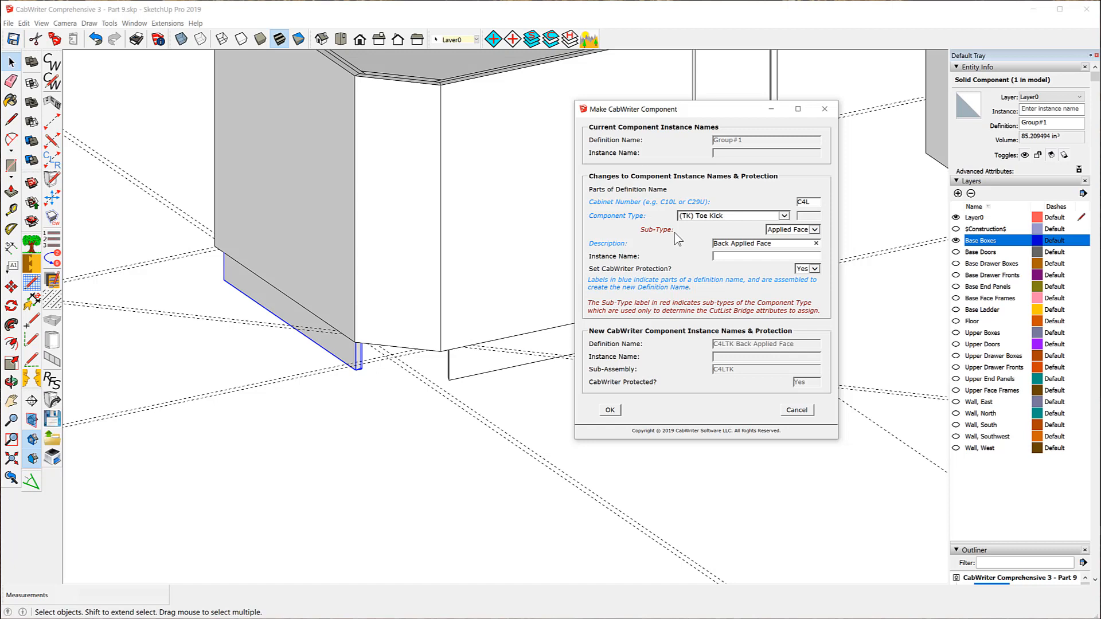
drag(774, 244, 698, 241)
right_click(753, 247)
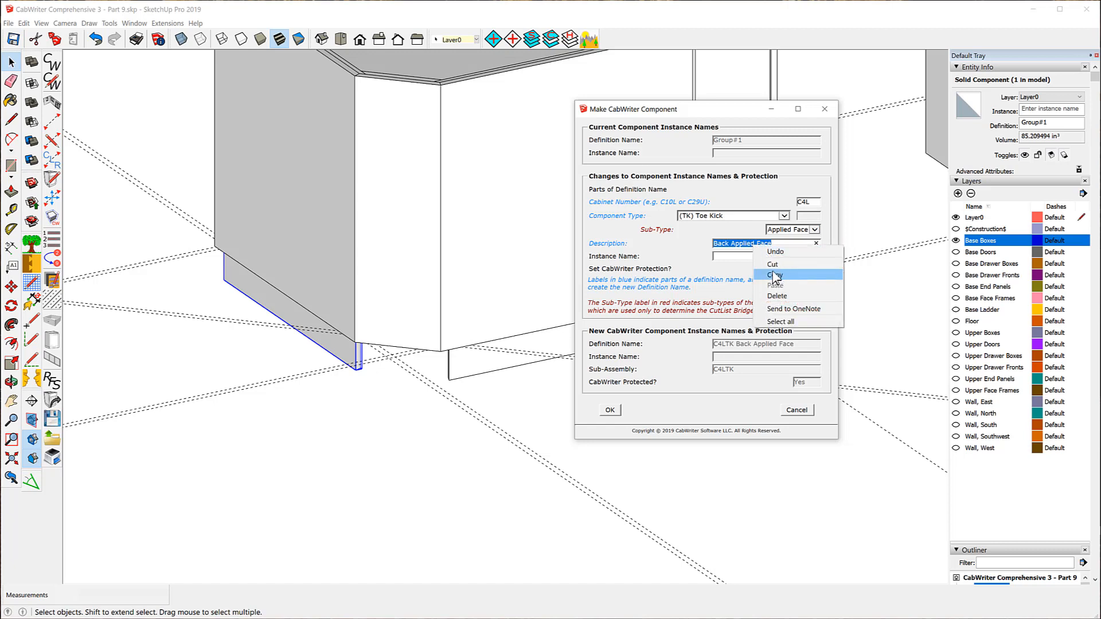
click(776, 278)
click(740, 258)
right_click(740, 257)
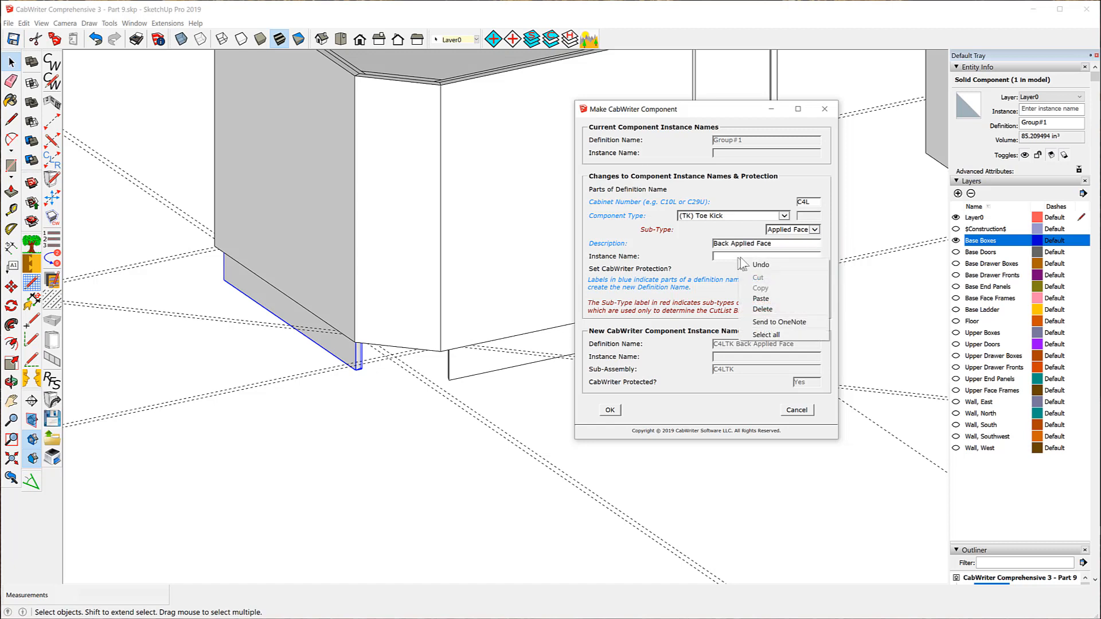
click(761, 299)
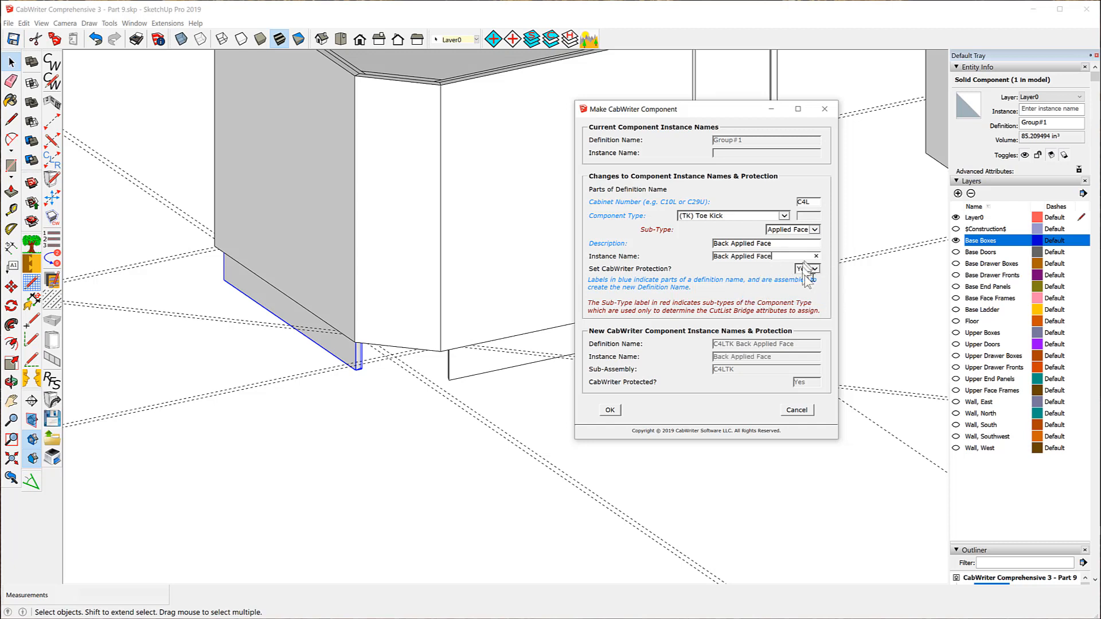
click(610, 411)
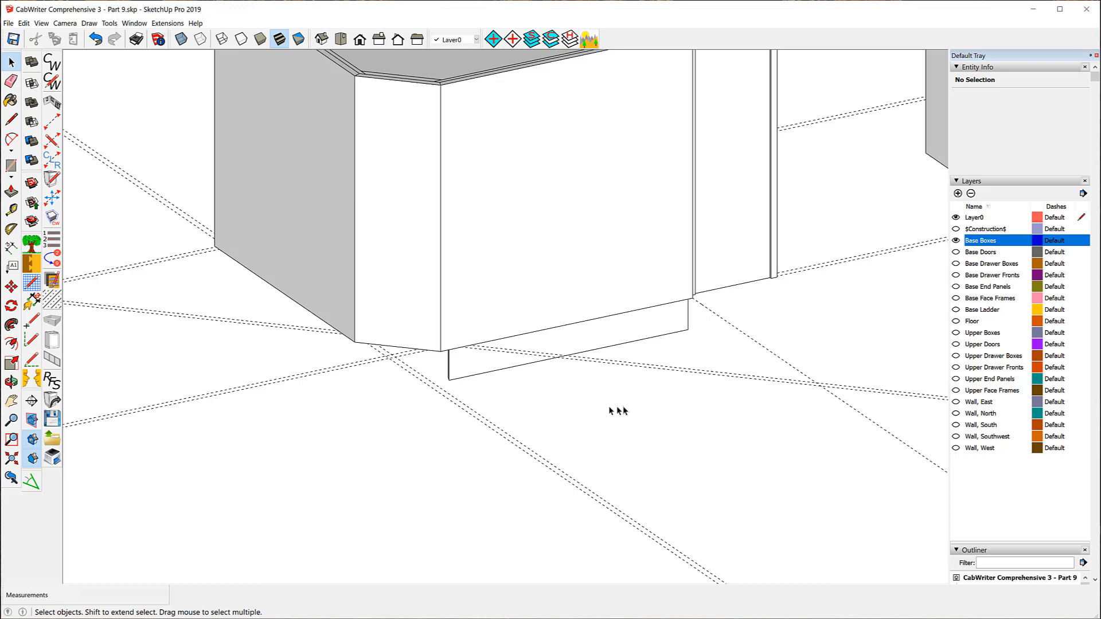
Start a CabWriter component from the front toe-kick strip, with cabinet number C4L, component type (TK) Toe Kick and sub-type Applied Face
click(492, 365)
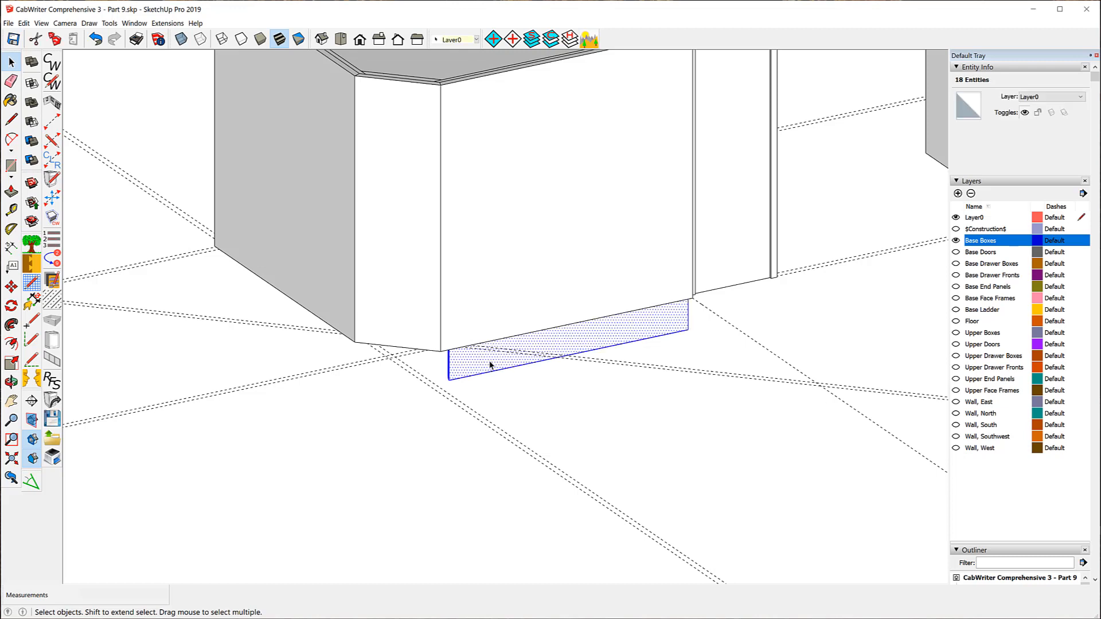
click(52, 217)
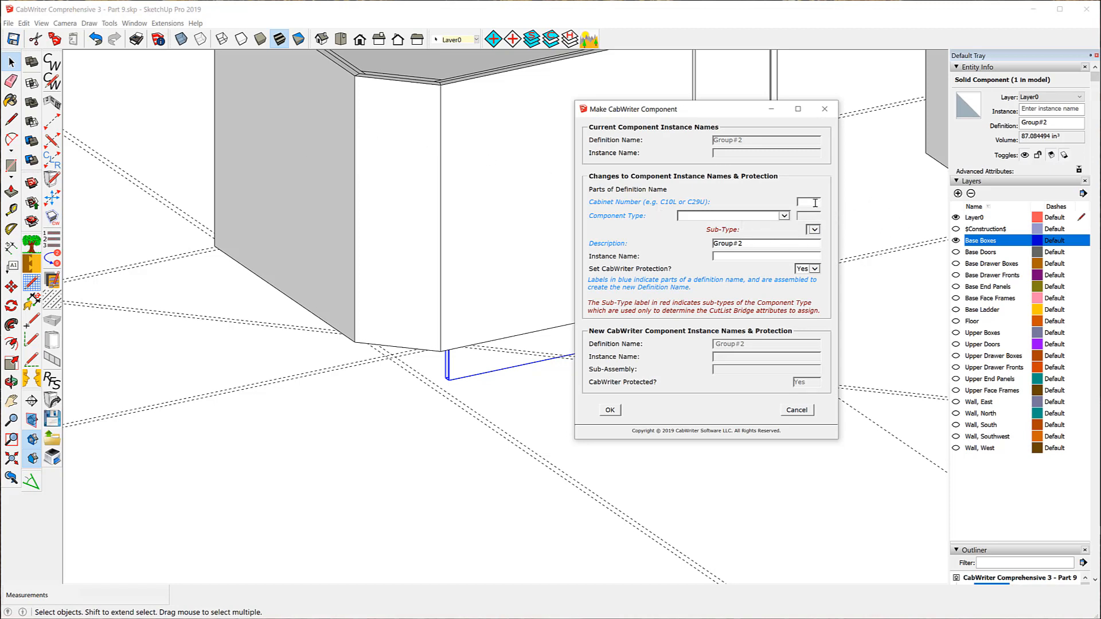
text(C4L)
click(783, 216)
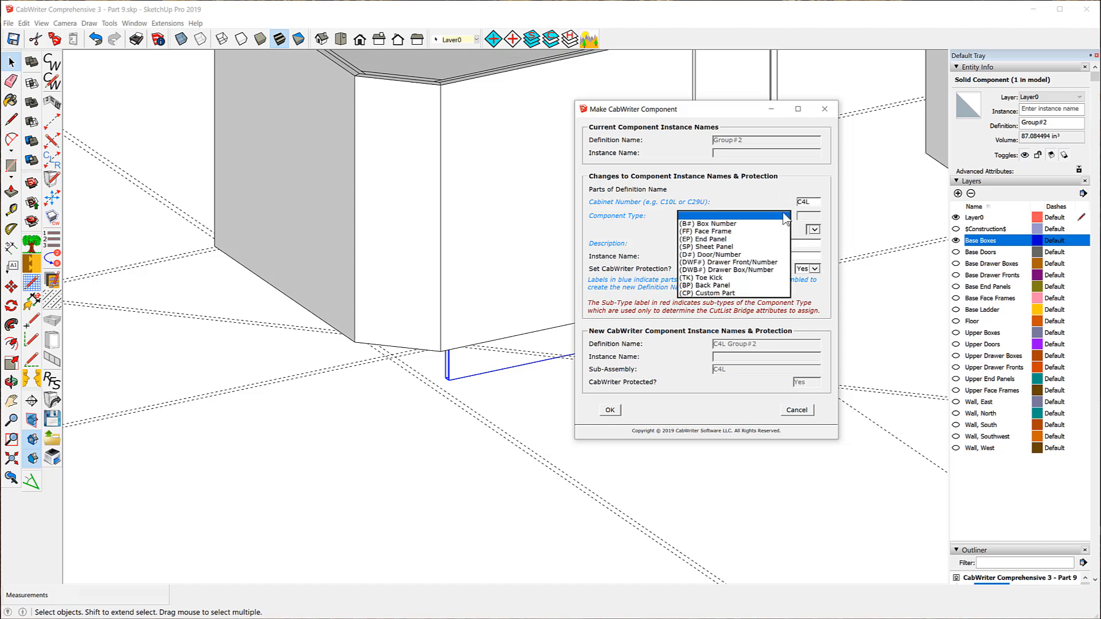
click(709, 278)
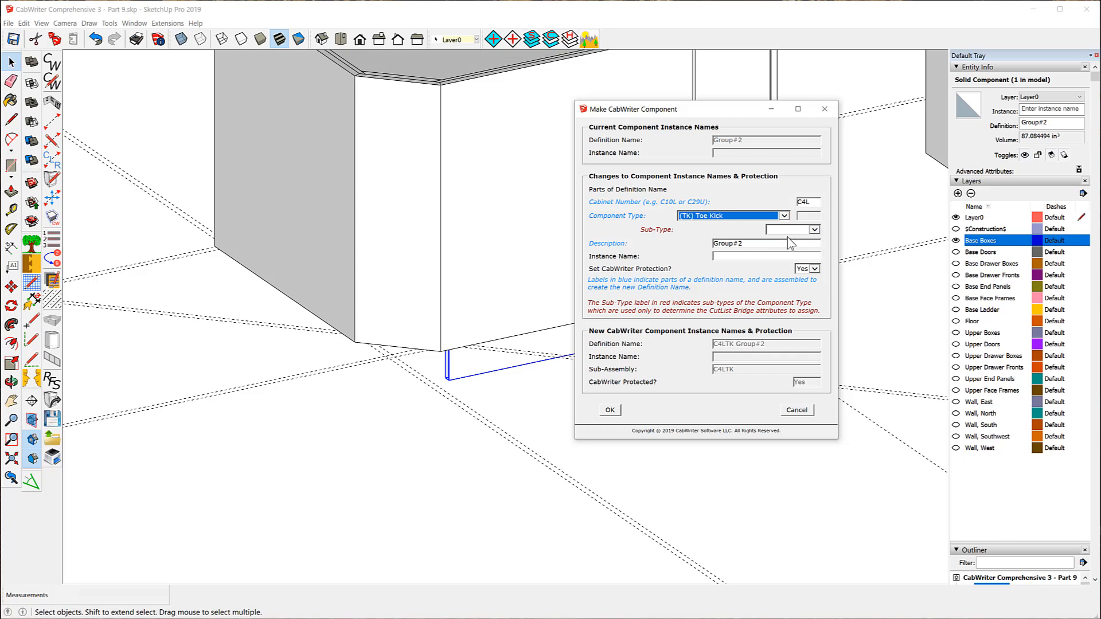
click(815, 230)
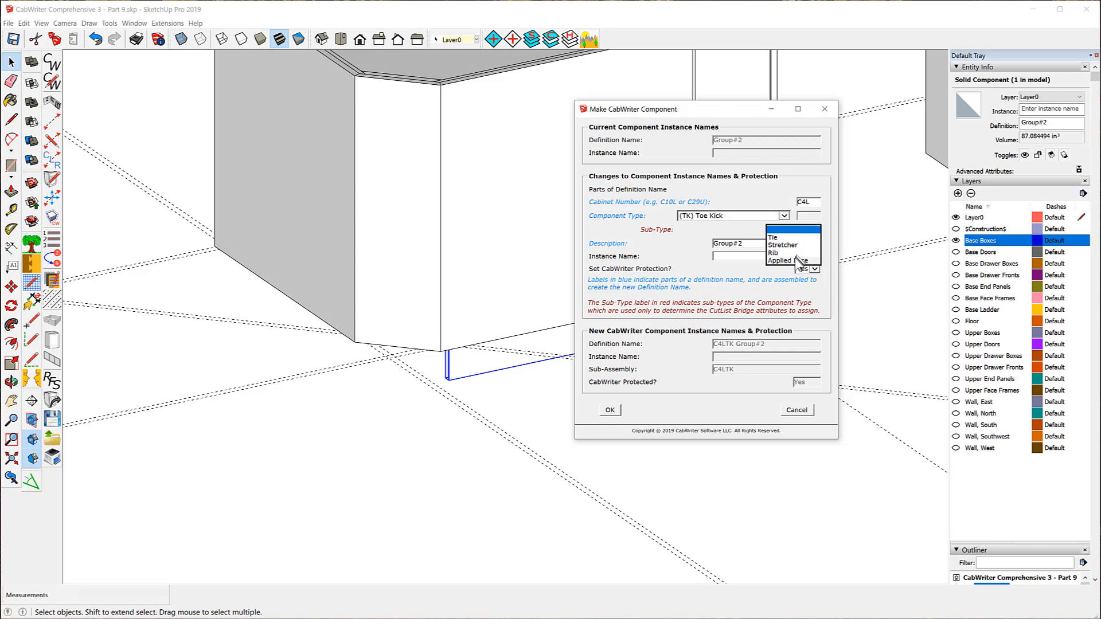
click(796, 265)
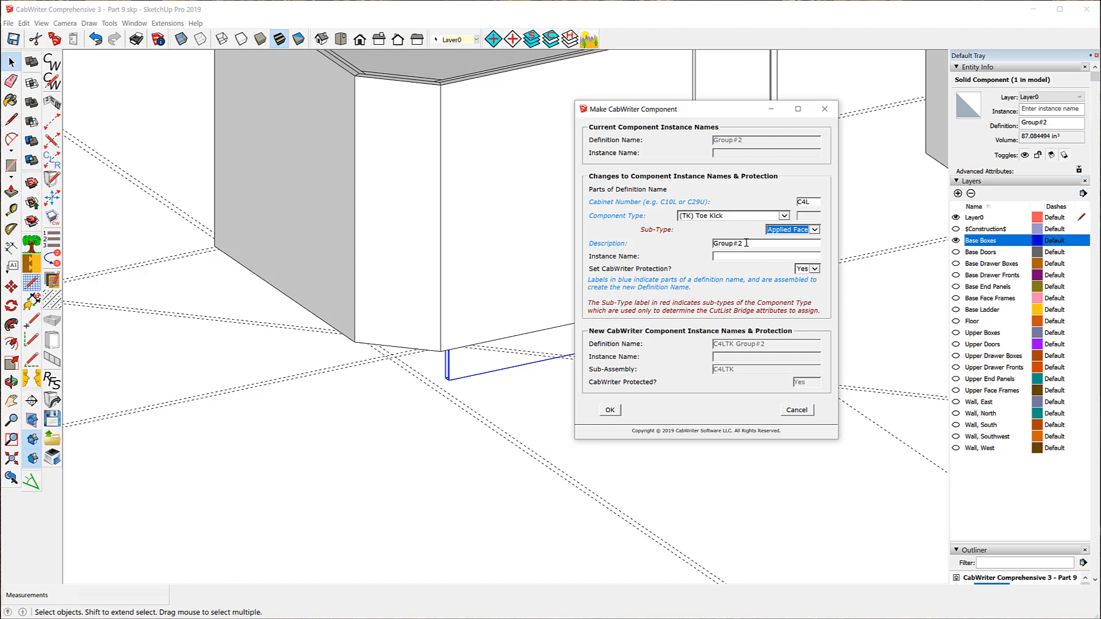
Set both the component's description and instance name to "Wall Applied Face" and create the component
drag(746, 243, 700, 244)
text(Wall Applied Face)
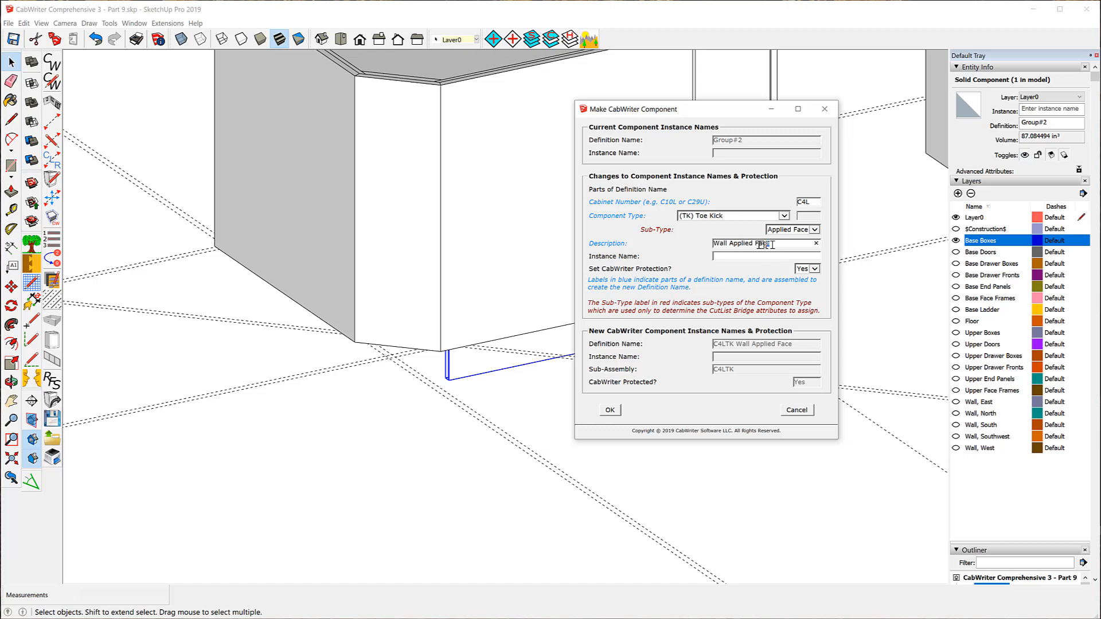
drag(772, 245, 714, 245)
right_click(723, 244)
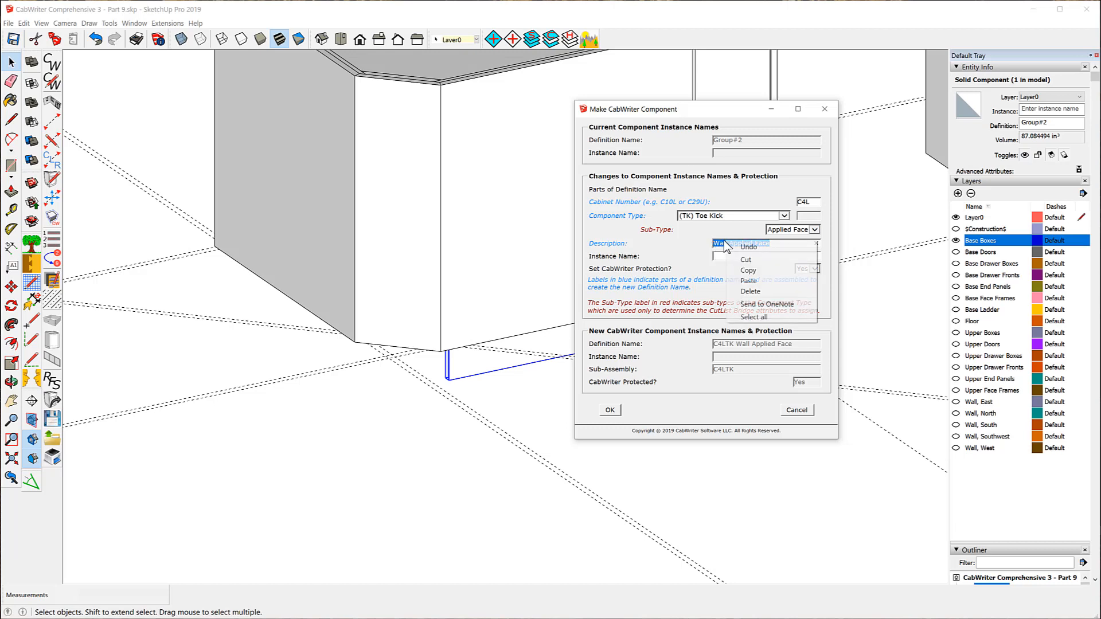
click(749, 269)
click(727, 256)
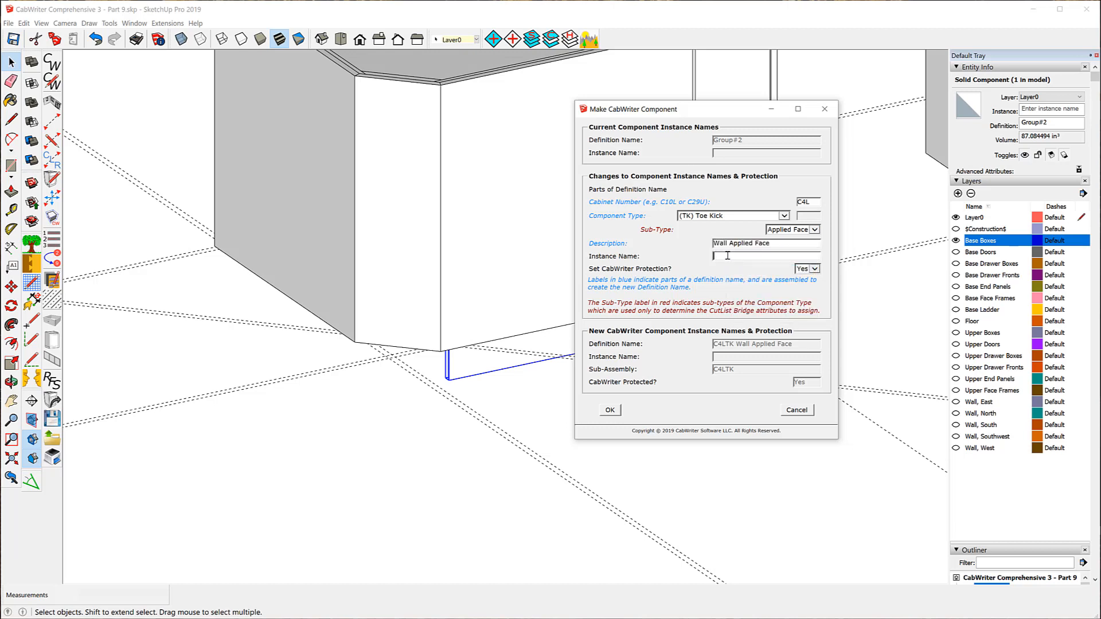
right_click(727, 256)
click(759, 297)
click(611, 410)
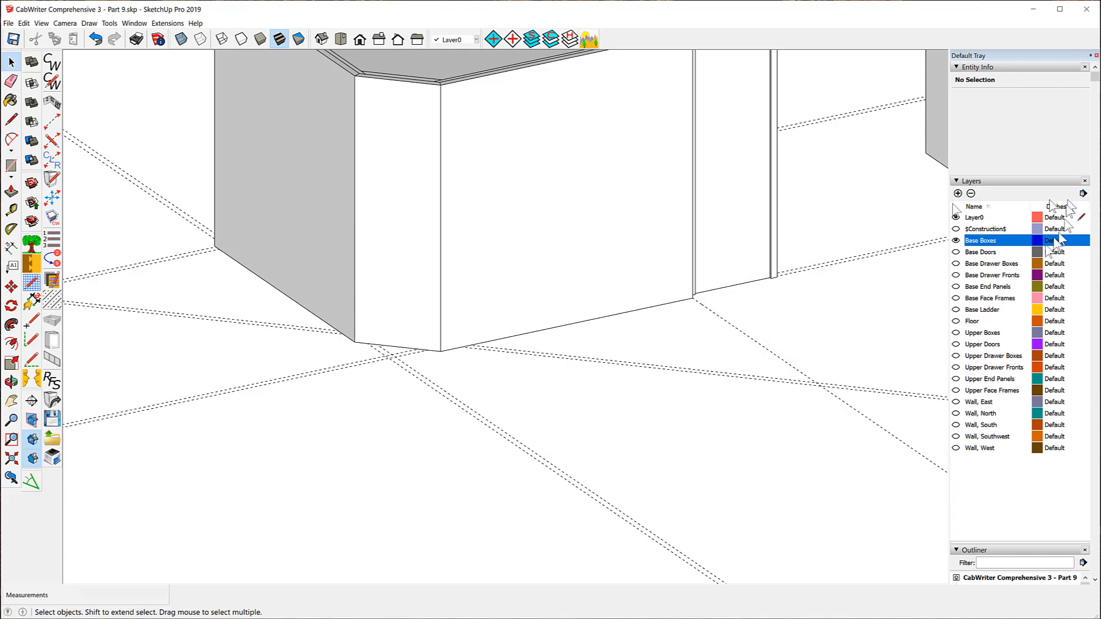
Hide the Base Boxes layer and draw the closed outline of the diagonal toe-kick strip between the diagonal guide pair, mitered at both ends
click(956, 241)
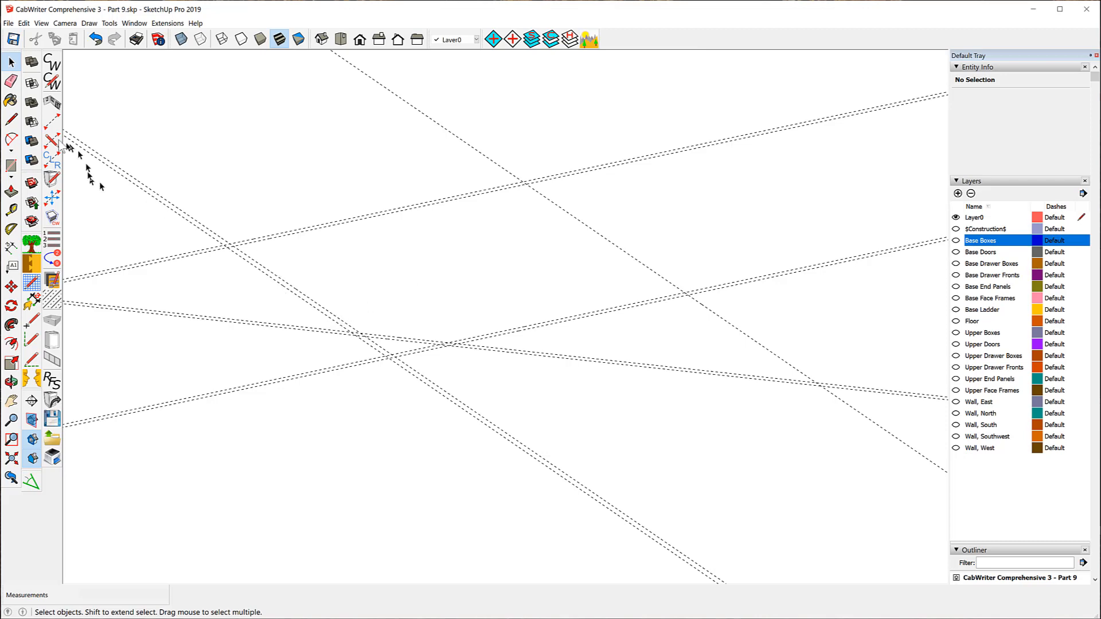
click(11, 121)
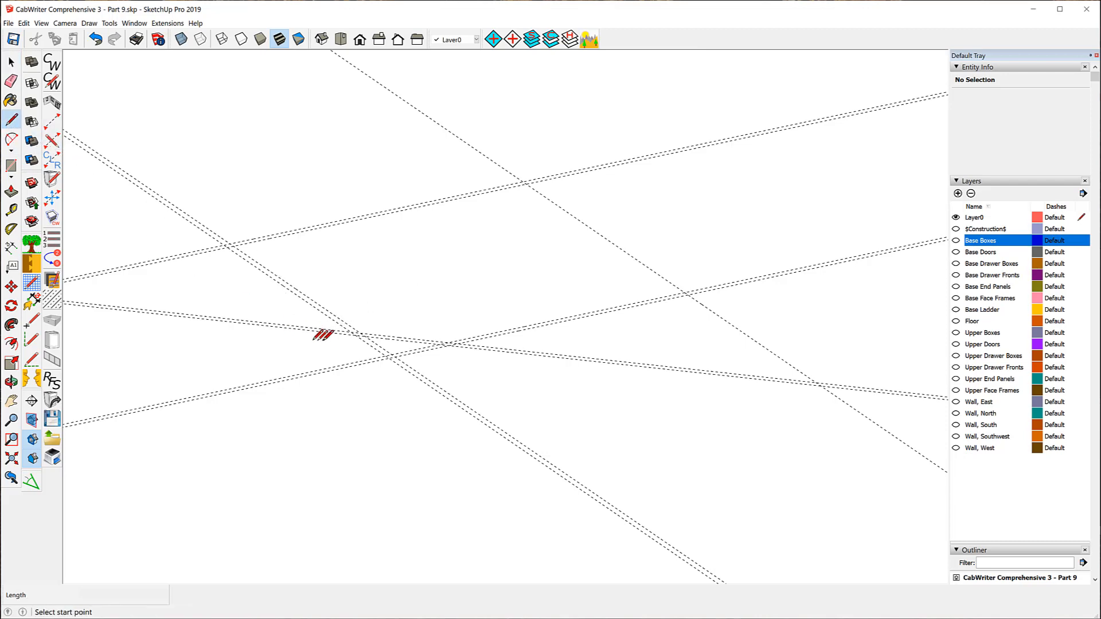
scroll(367, 332, up, 4)
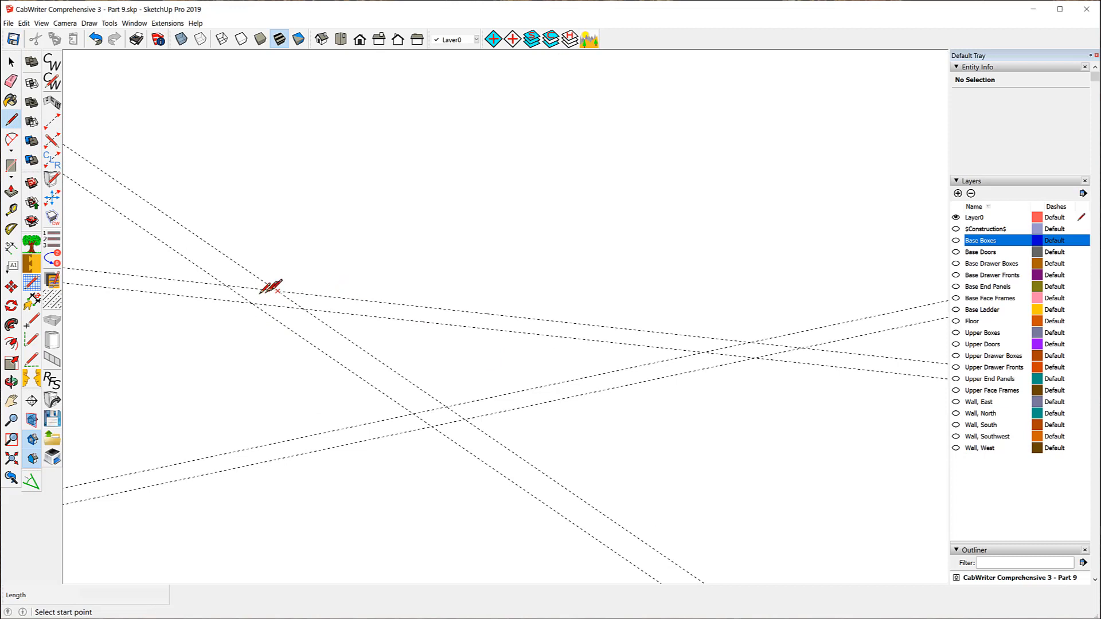
click(252, 303)
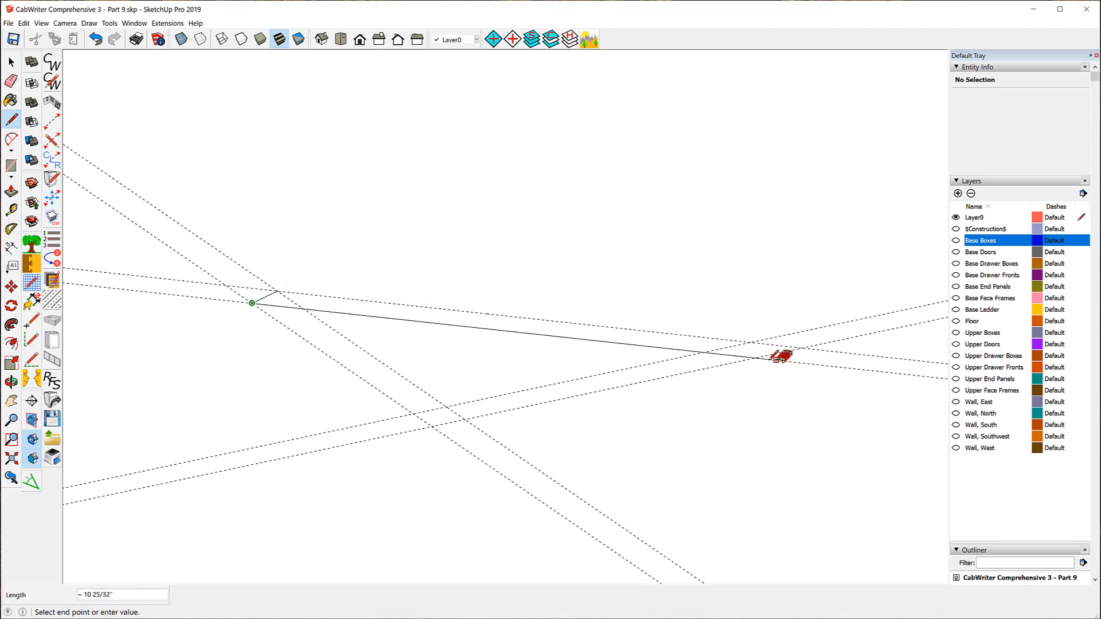
click(755, 357)
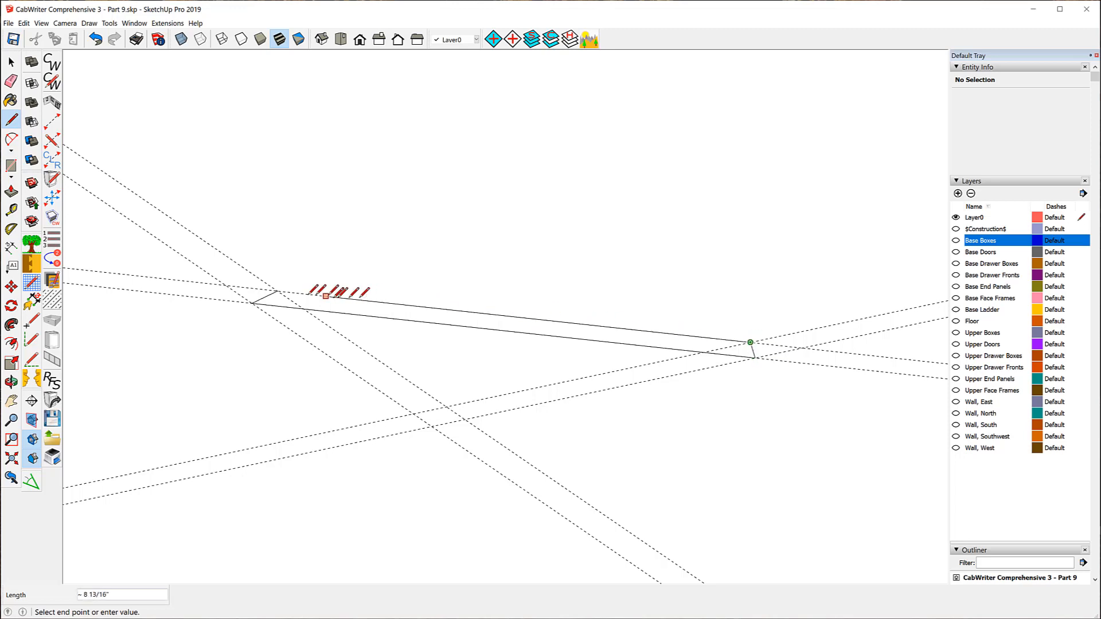
click(278, 291)
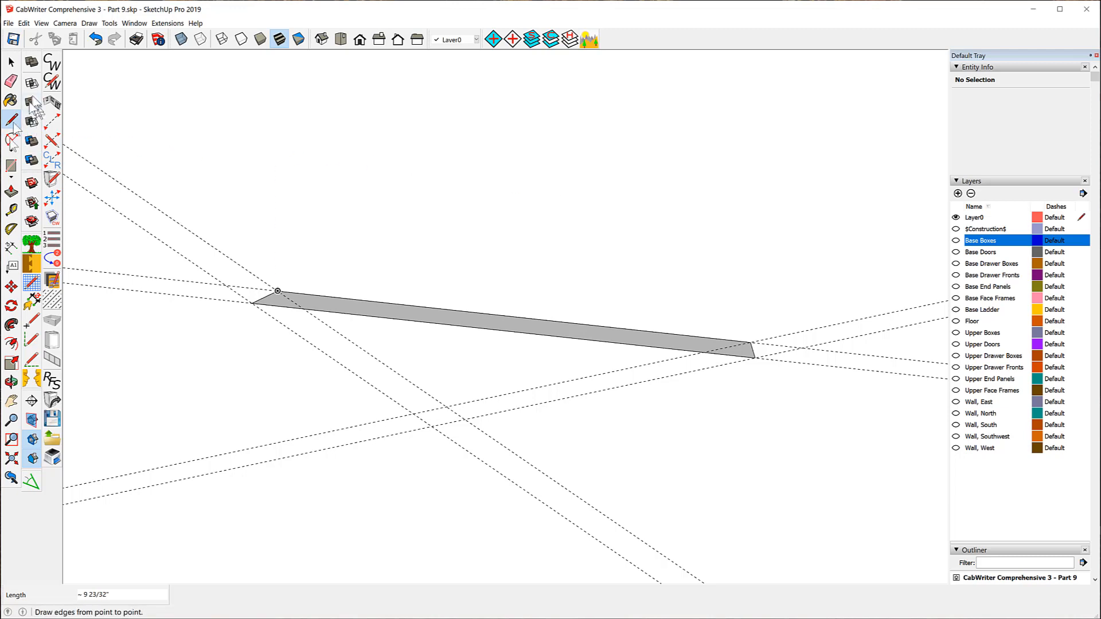
Push/Pull the diagonal toe-kick strip 4 inches downward and leave the tool
click(11, 191)
click(358, 313)
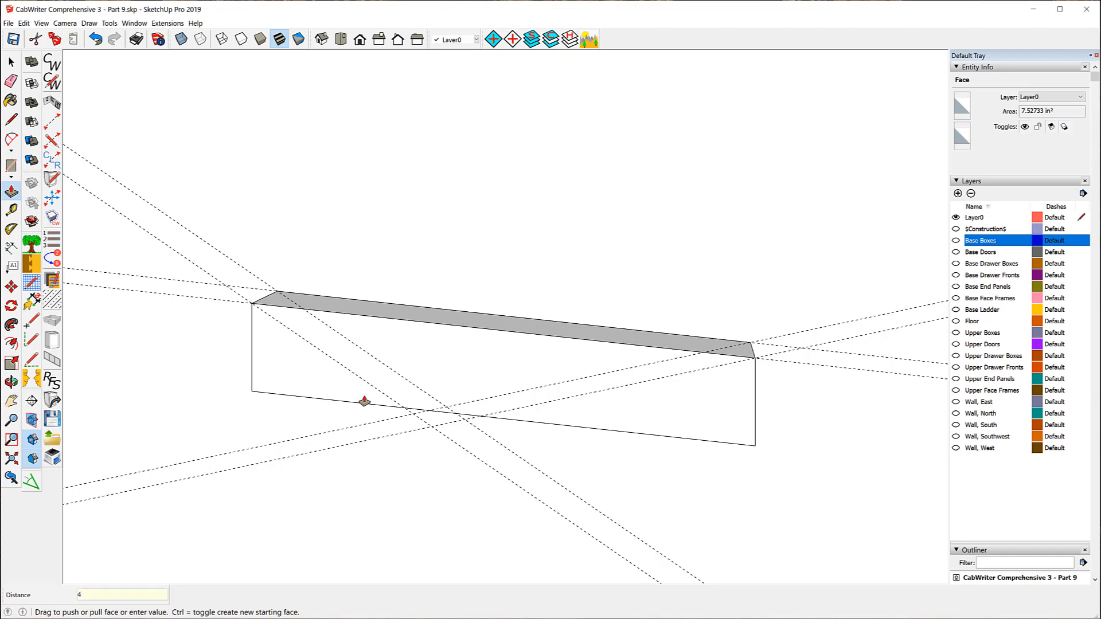
key(Return)
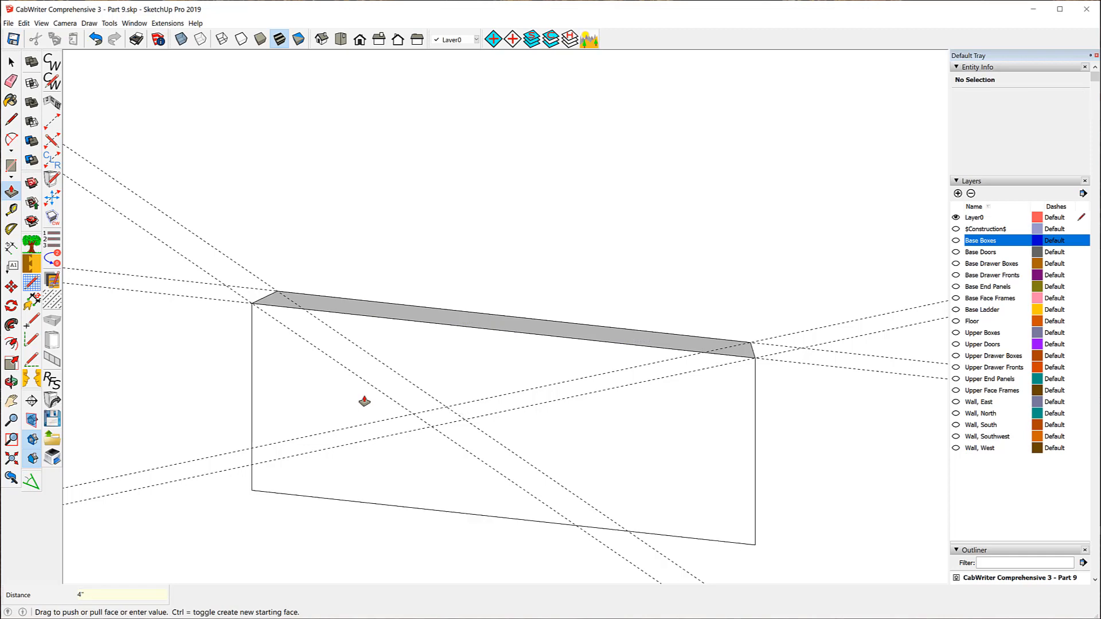
click(11, 61)
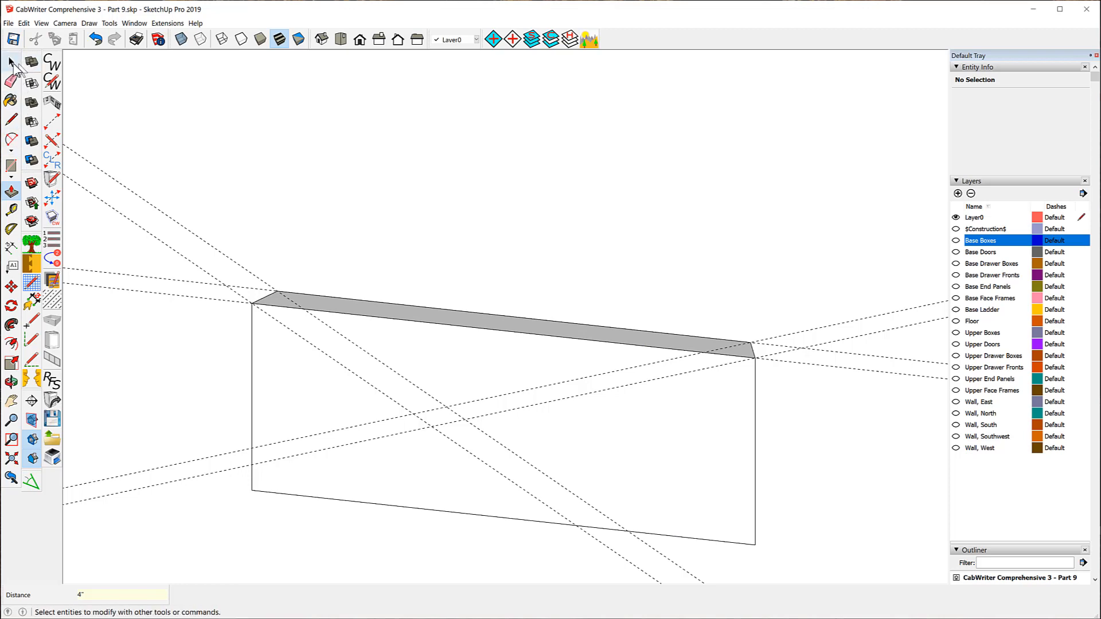
Start a CabWriter component from the diagonal toe-kick strip, with cabinet number C4L, component type (TK) Toe Kick and sub-type Applied Face
click(442, 362)
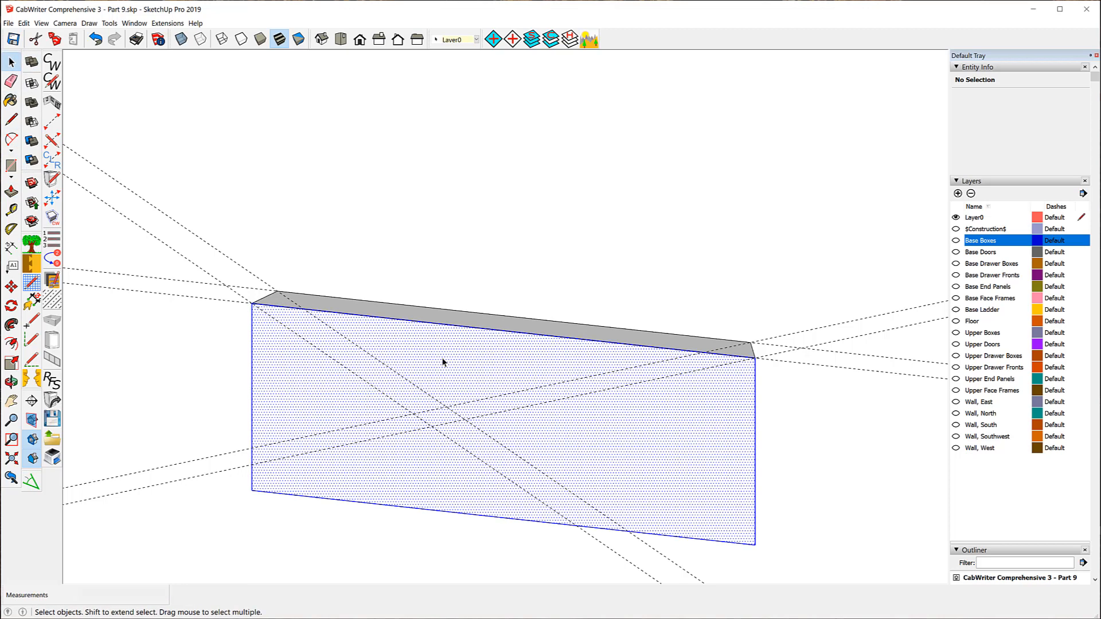
triple_click(448, 359)
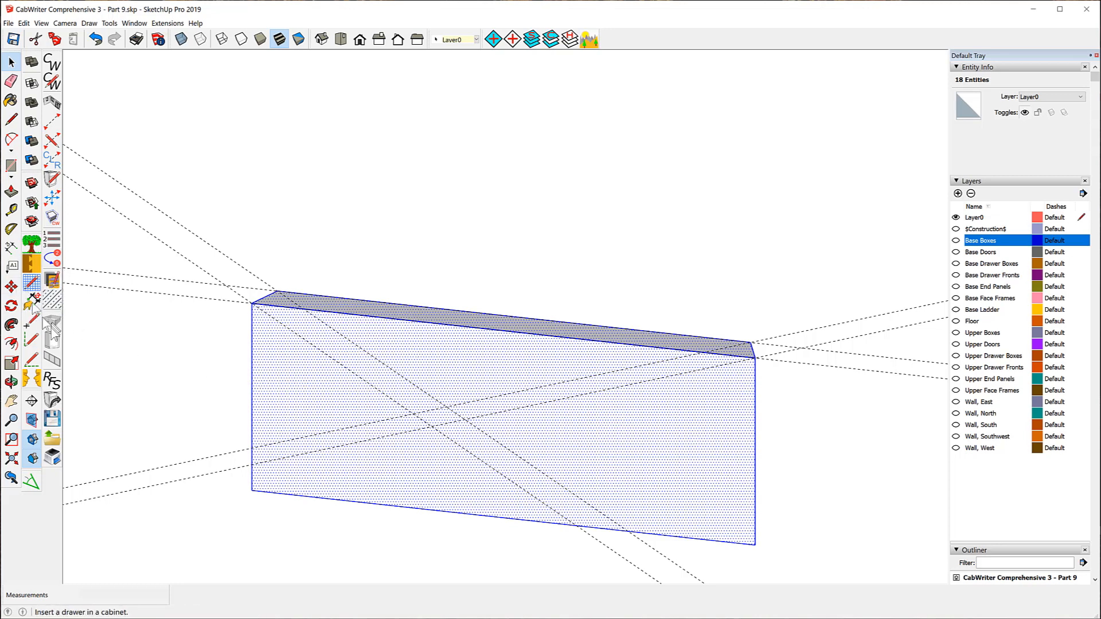
click(51, 217)
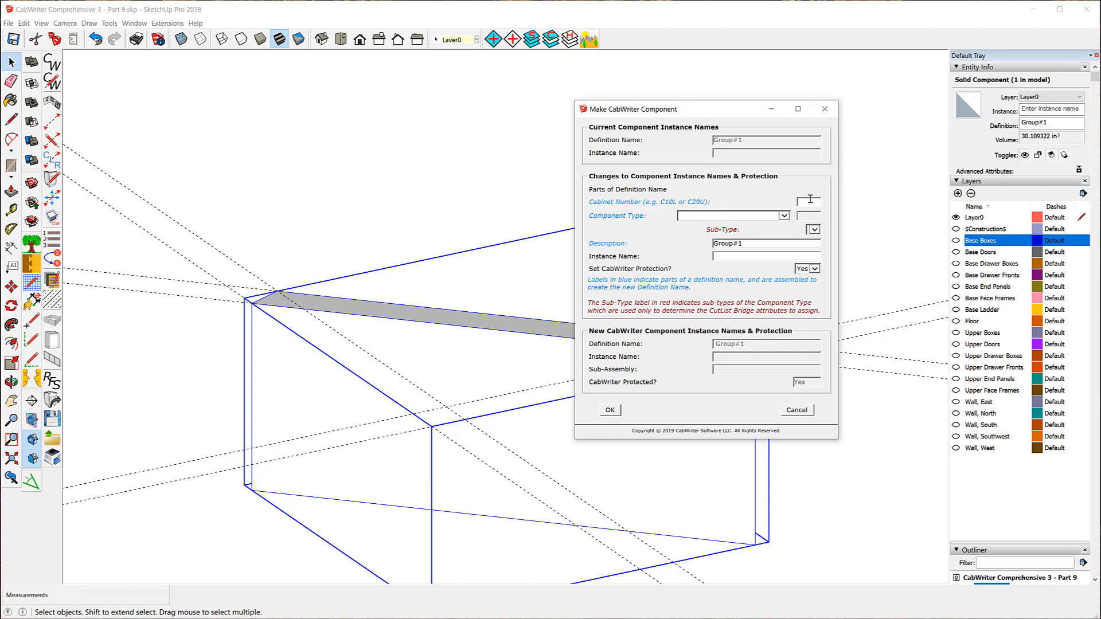
text(c4l)
click(783, 215)
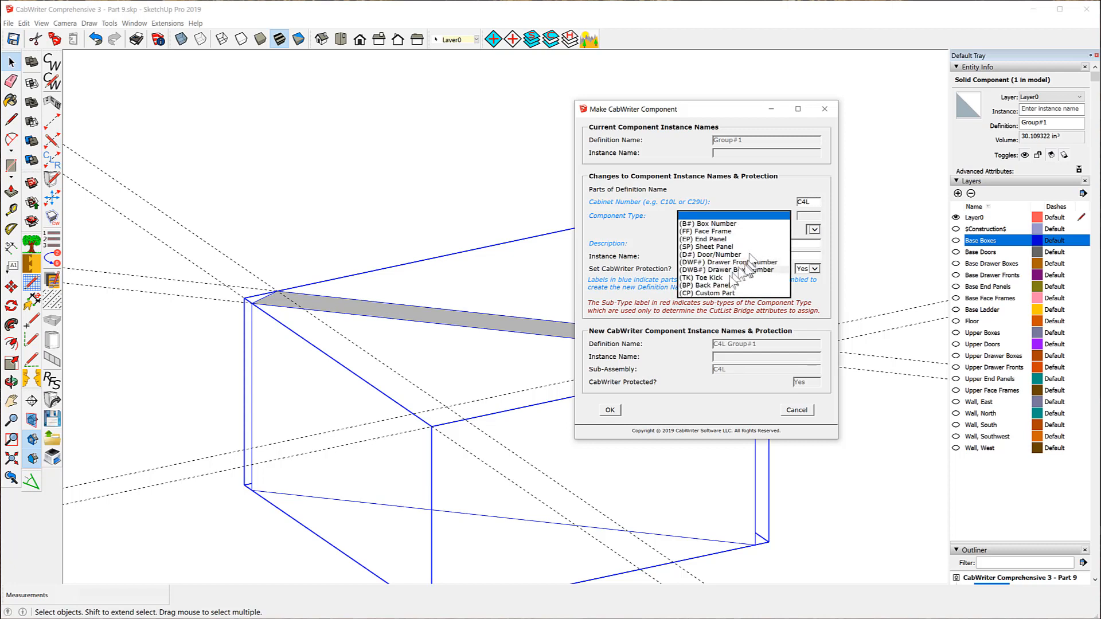
click(722, 278)
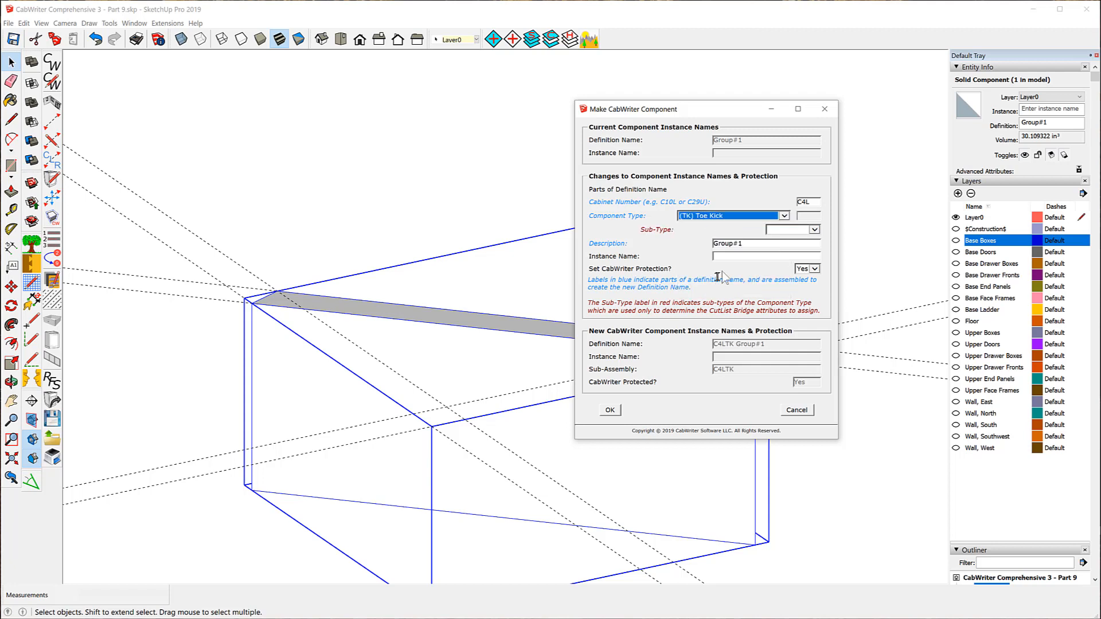
click(815, 230)
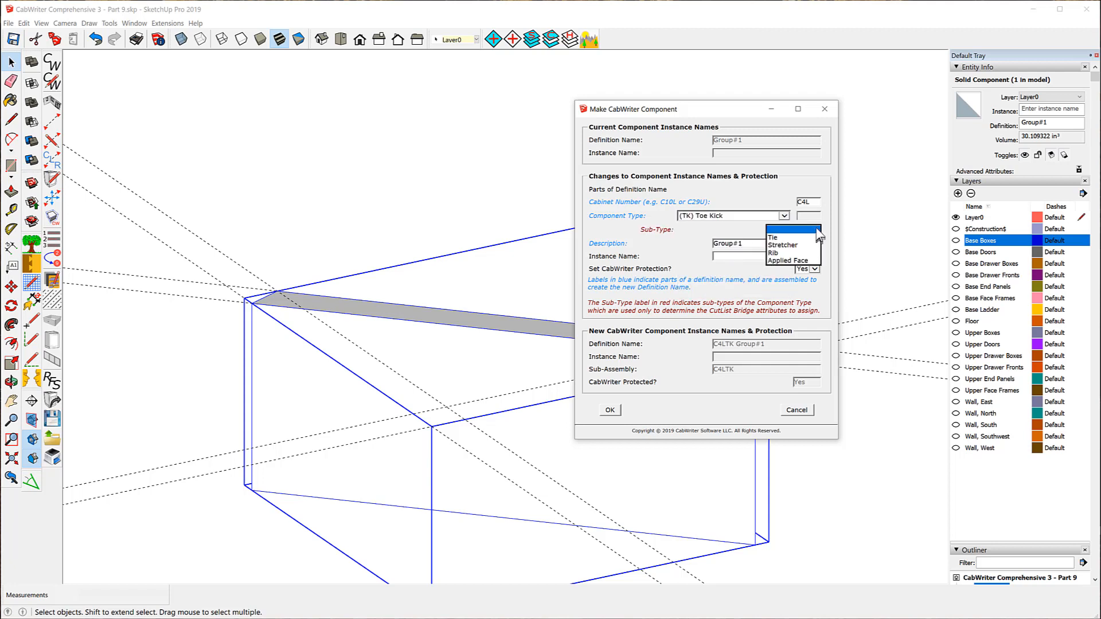
click(799, 261)
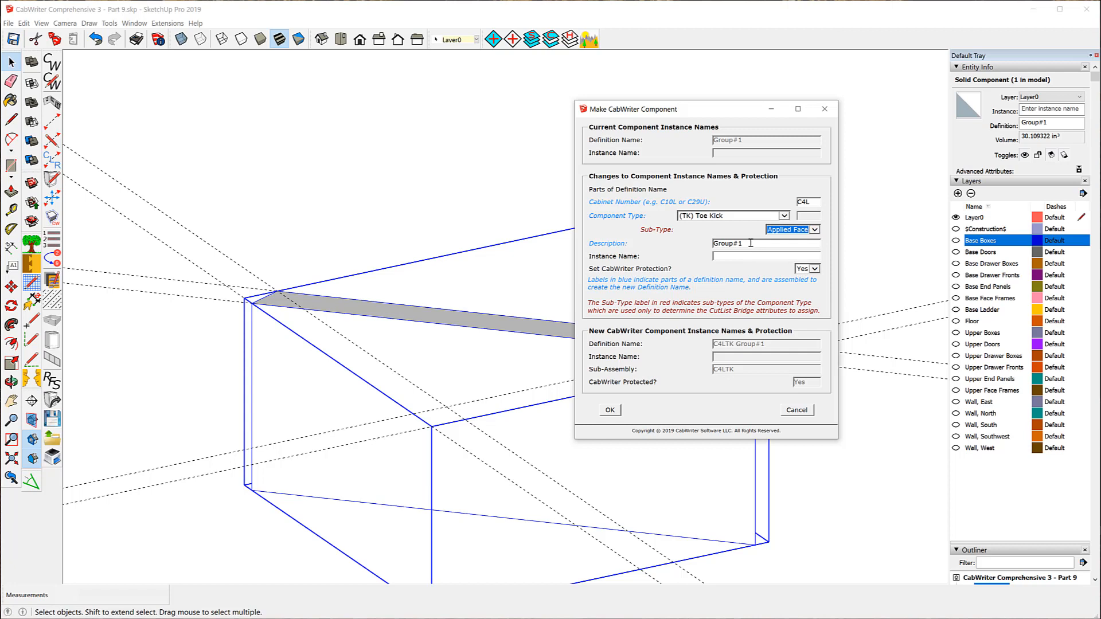
Set both the component's description and instance name to "Back Diagonal Applied Face" and create the component
drag(750, 243, 667, 246)
text(Diagonal Applied Face)
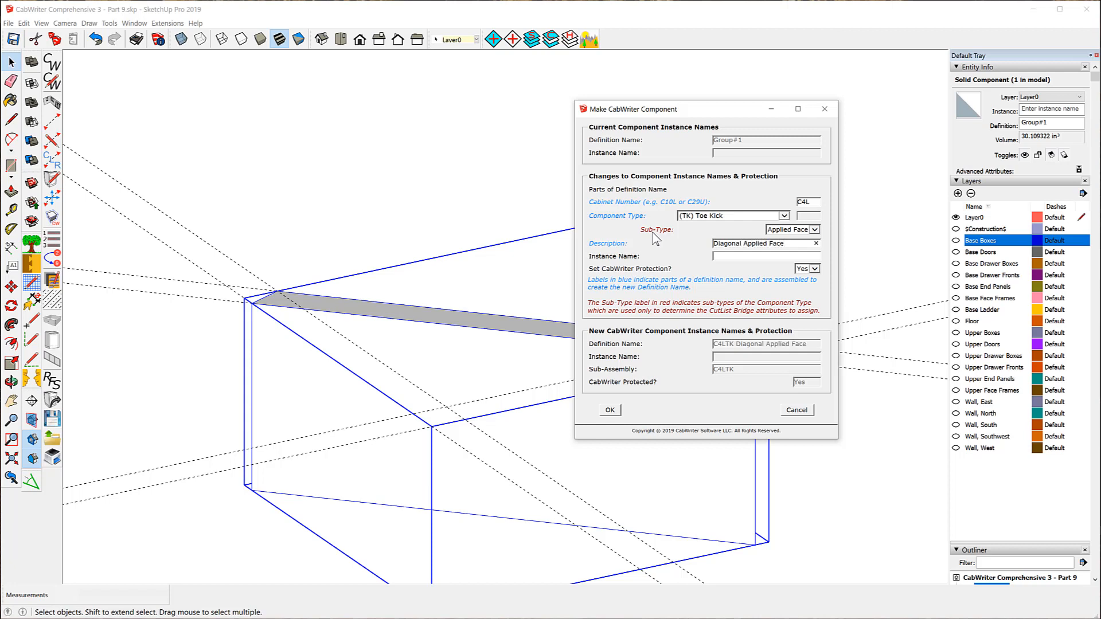
drag(795, 243, 699, 253)
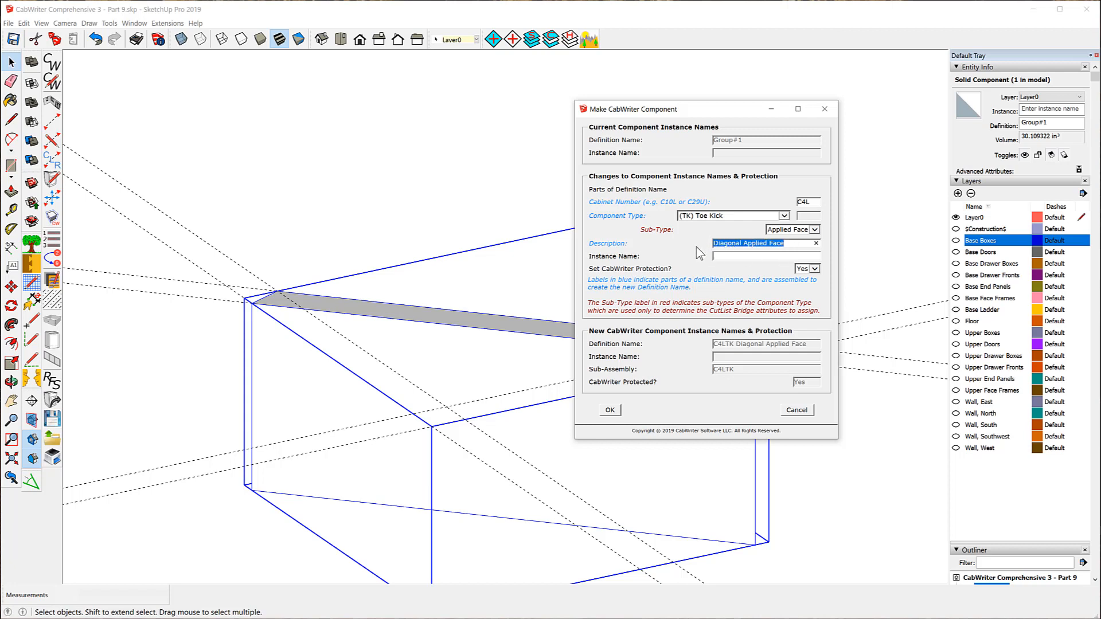
right_click(740, 249)
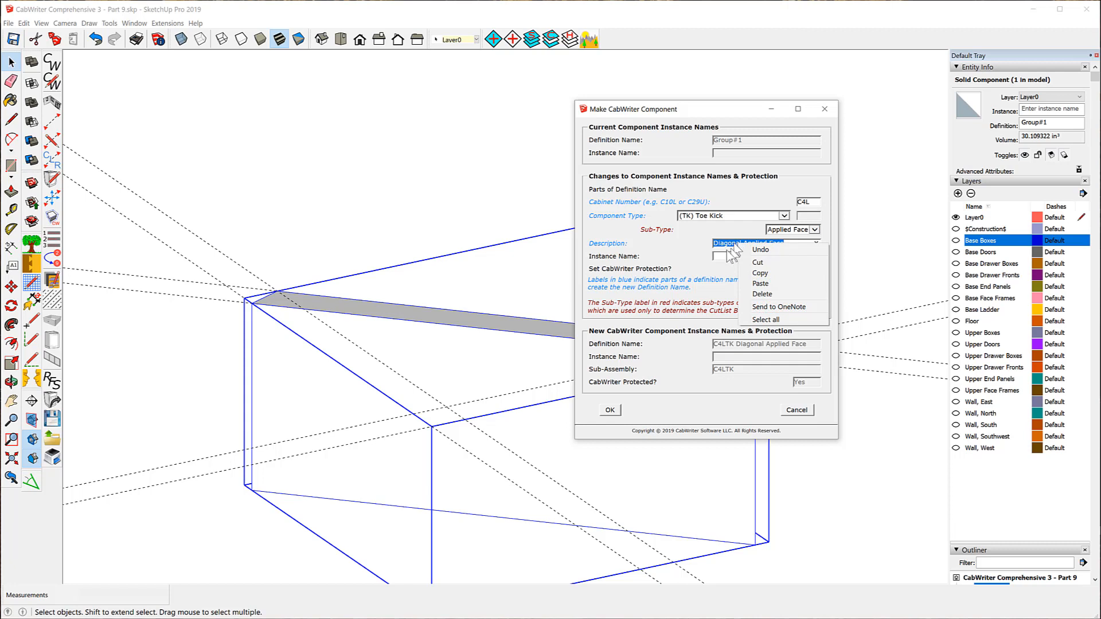
click(713, 242)
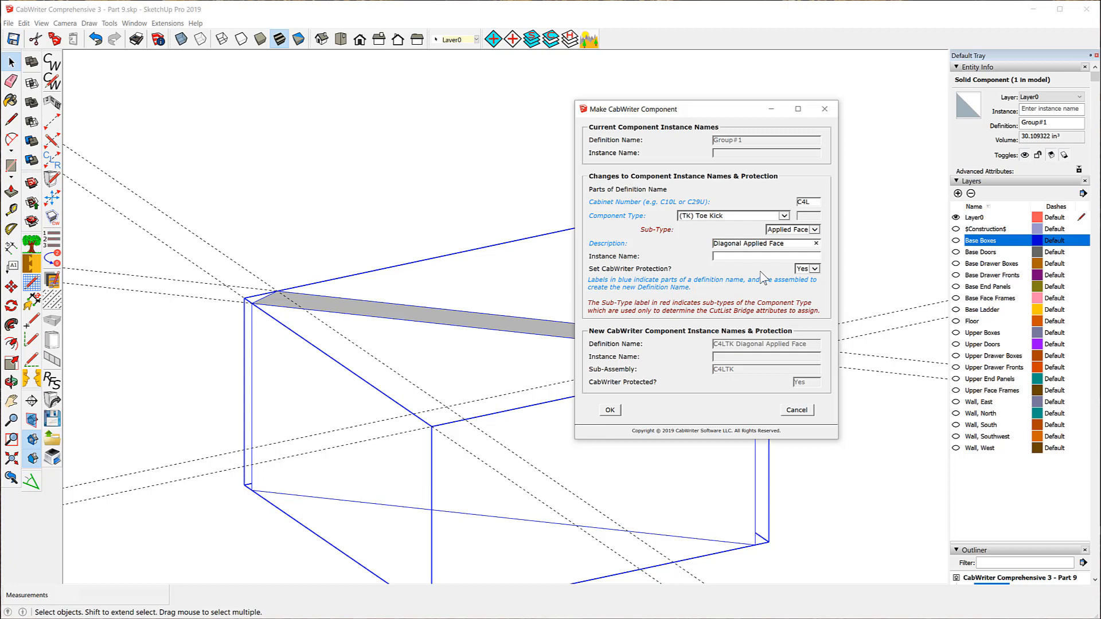
text(Back)
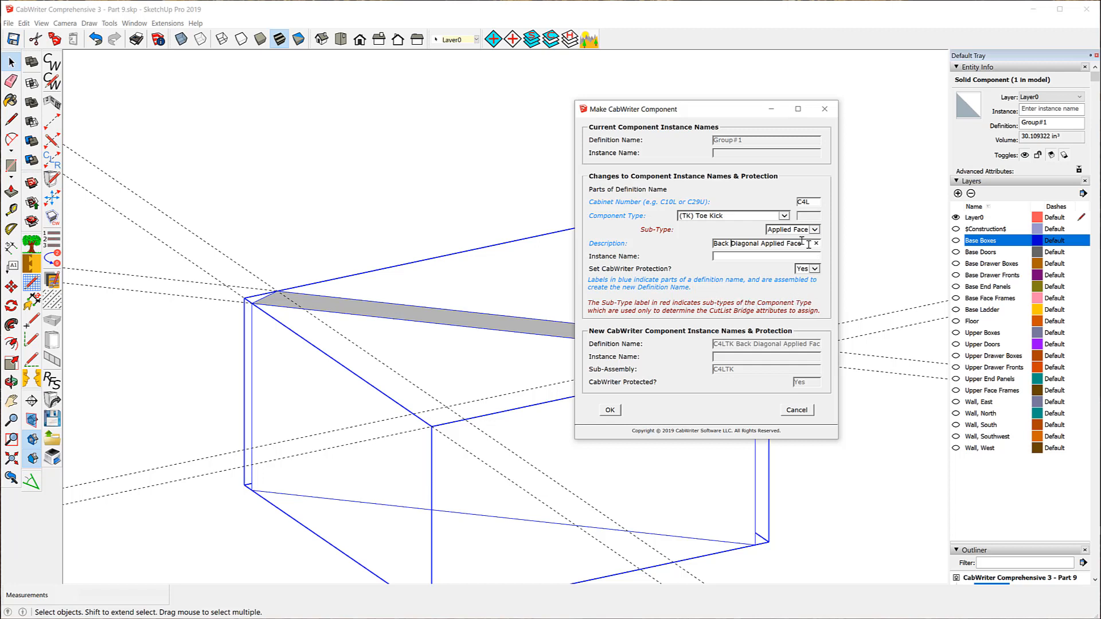
drag(808, 244, 711, 246)
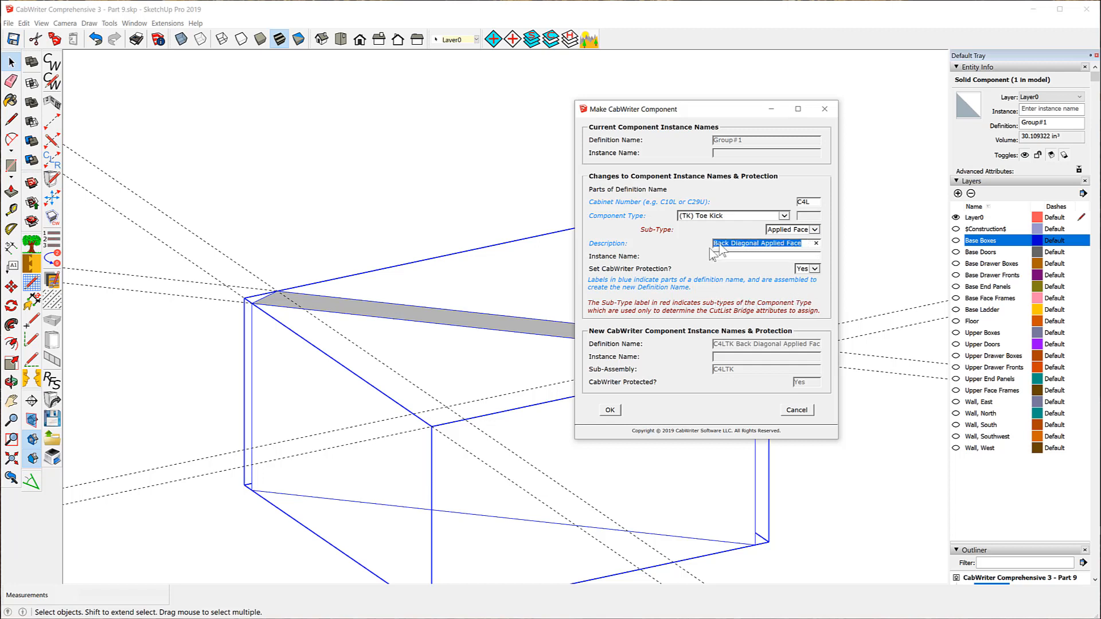
right_click(728, 245)
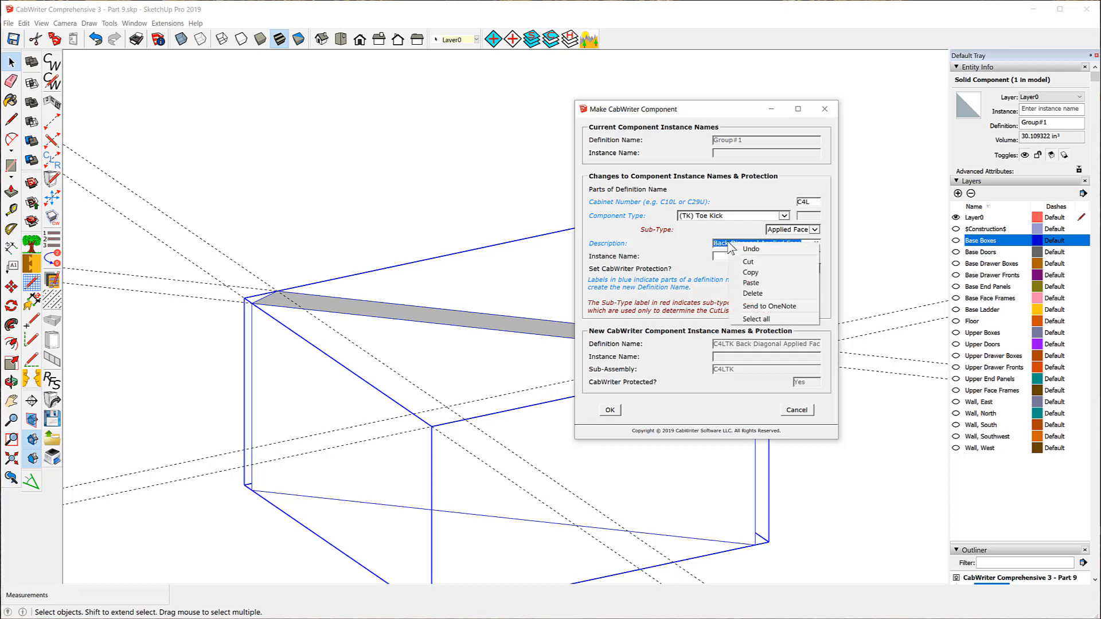
click(751, 272)
click(727, 255)
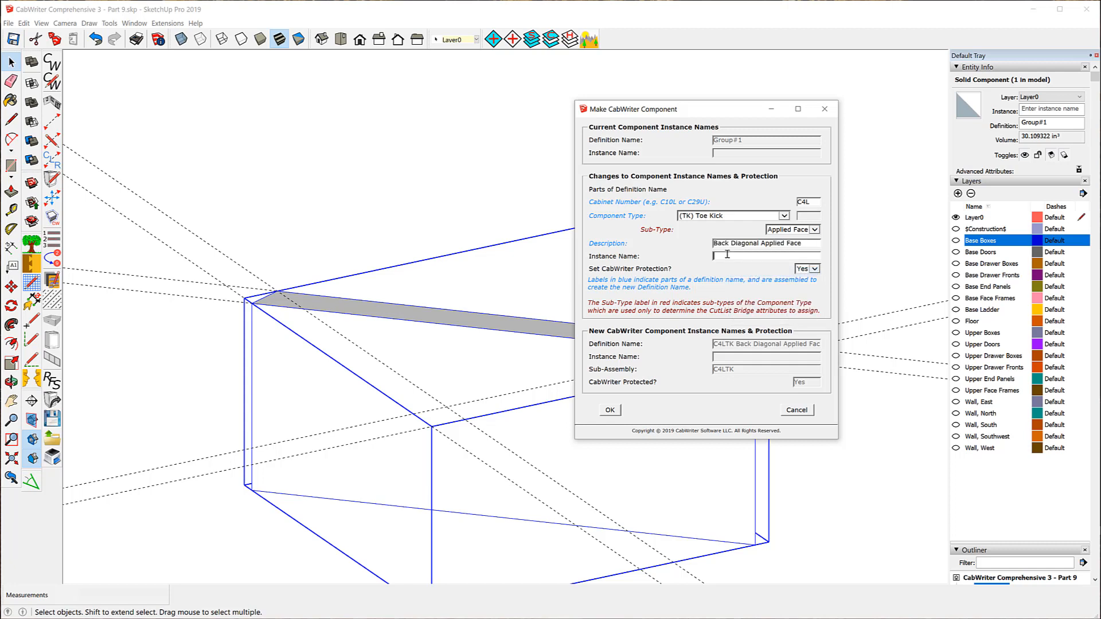
right_click(727, 255)
click(763, 297)
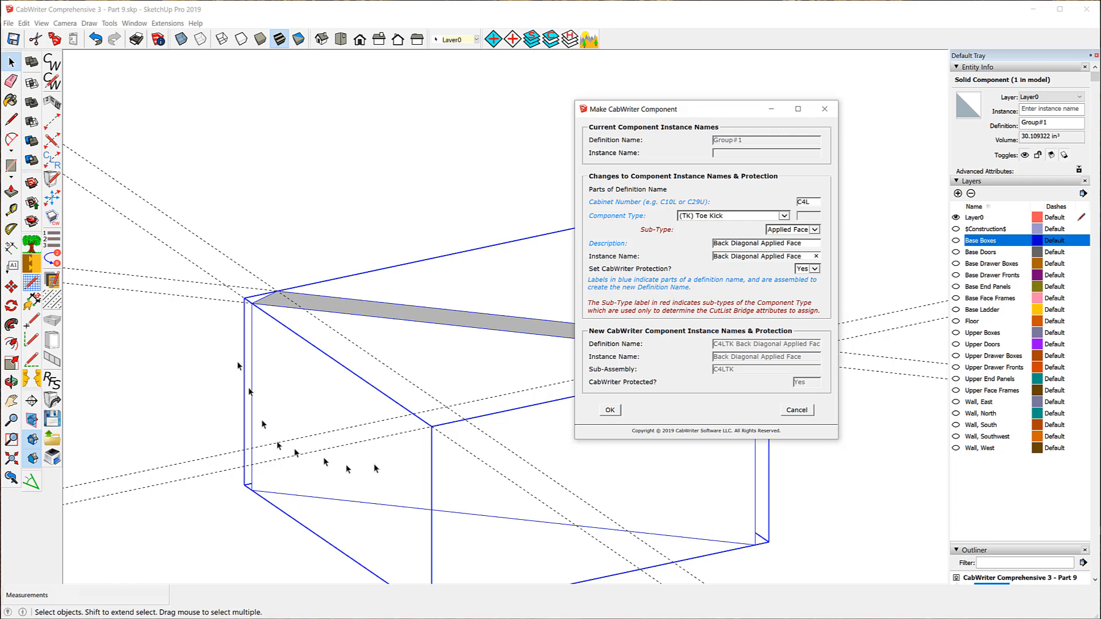
click(613, 410)
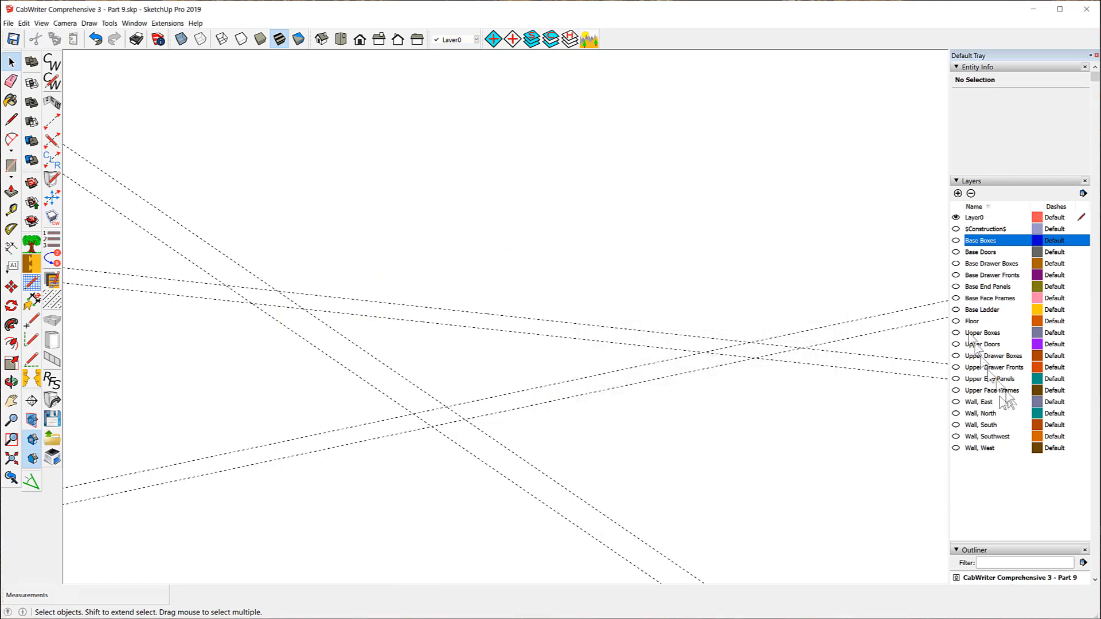
Show the Base Ladder layer and reset the diagonal applied face's axes, with the origin at its outer top corner and red along its long edge
click(956, 310)
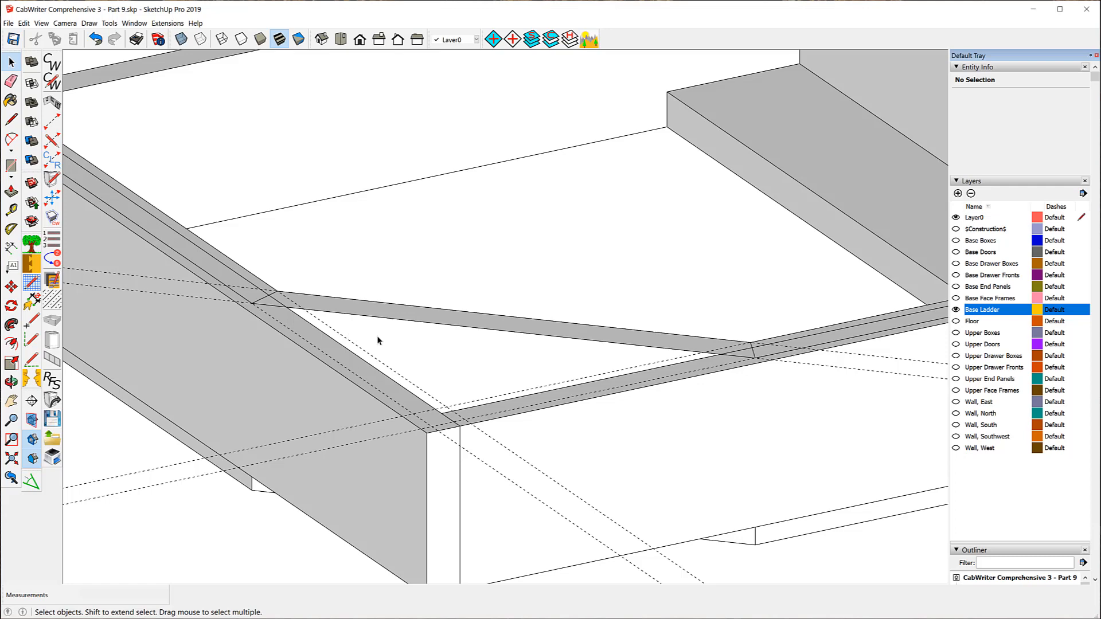
click(389, 346)
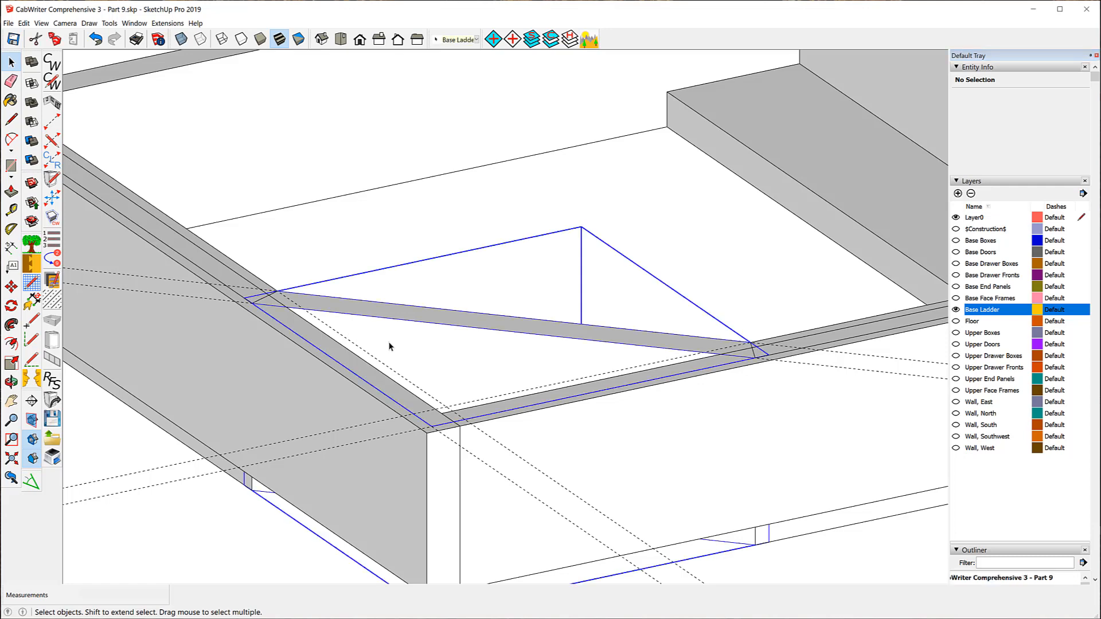
scroll(303, 198, down, 2)
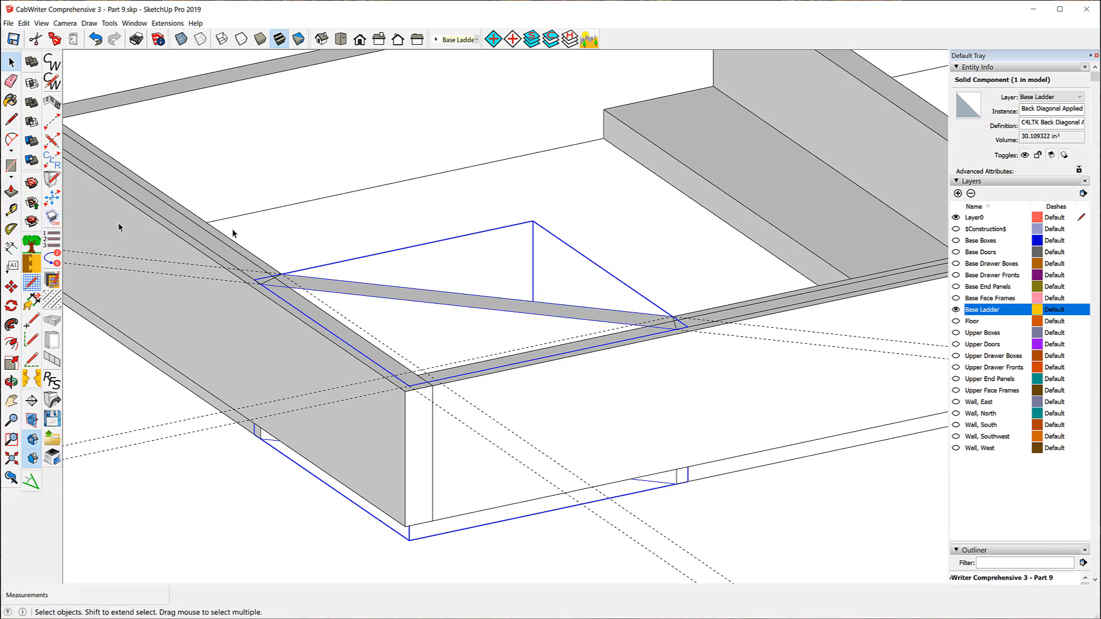
right_click(341, 287)
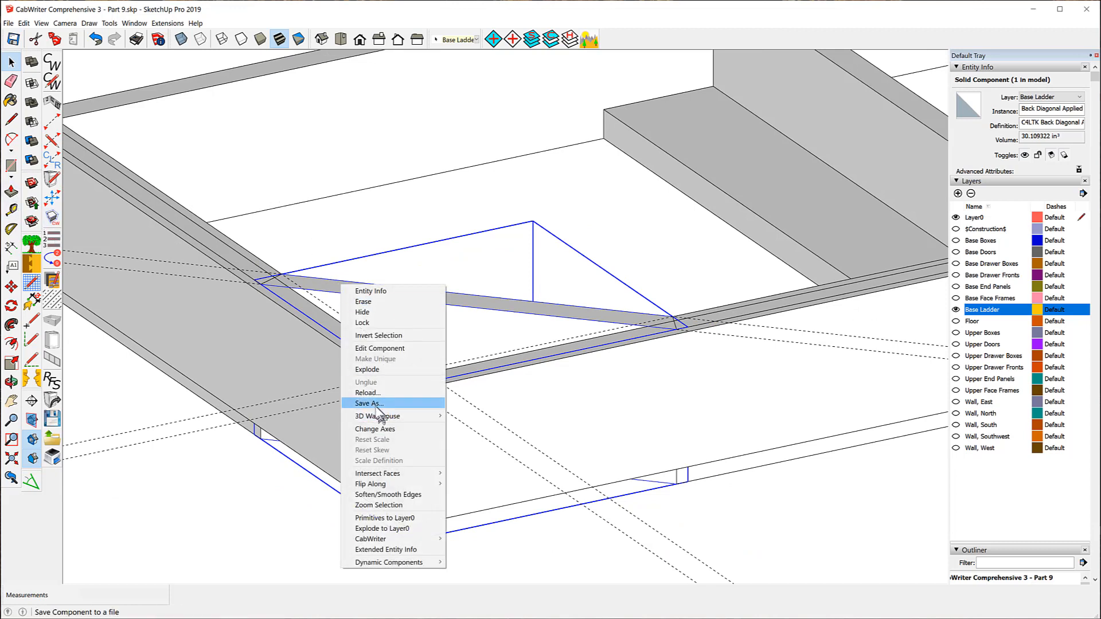
click(372, 429)
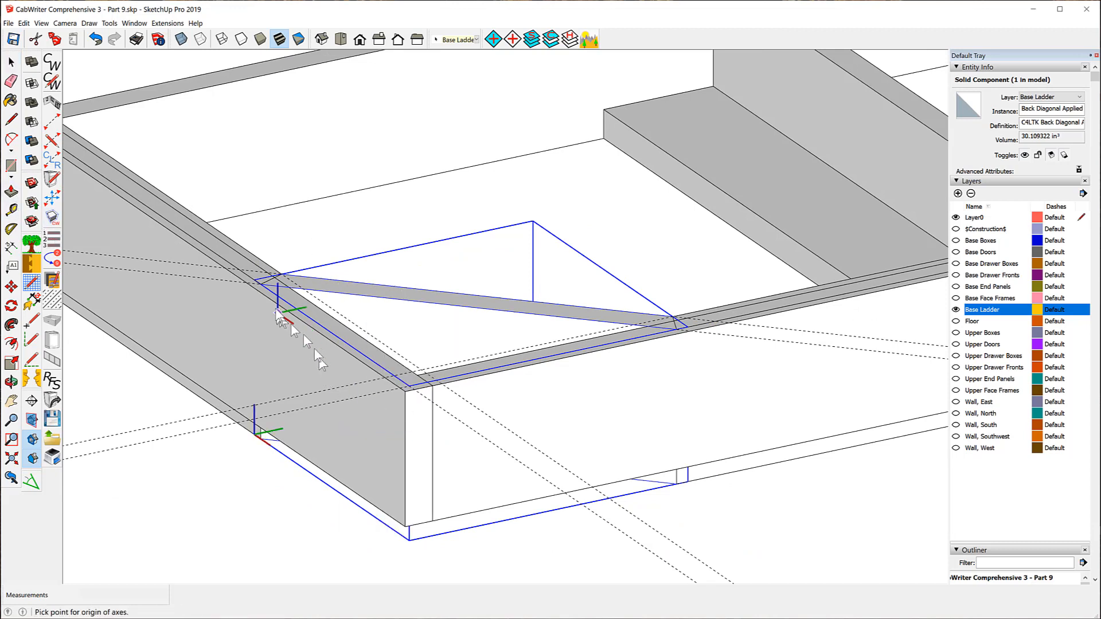
scroll(276, 280, up, 2)
scroll(279, 282, up, 2)
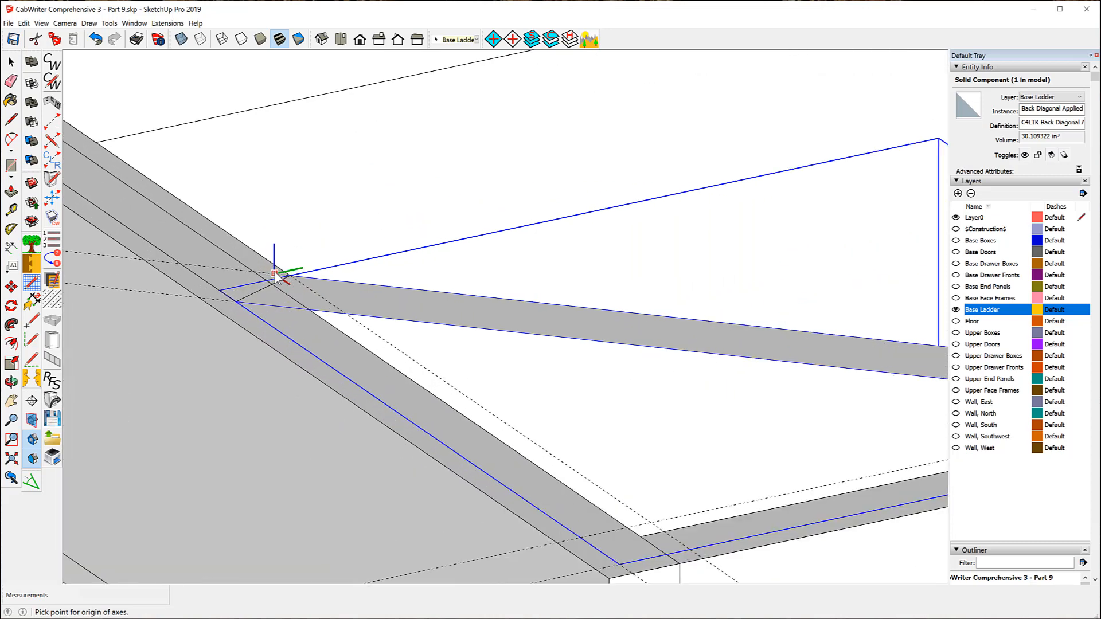
click(236, 302)
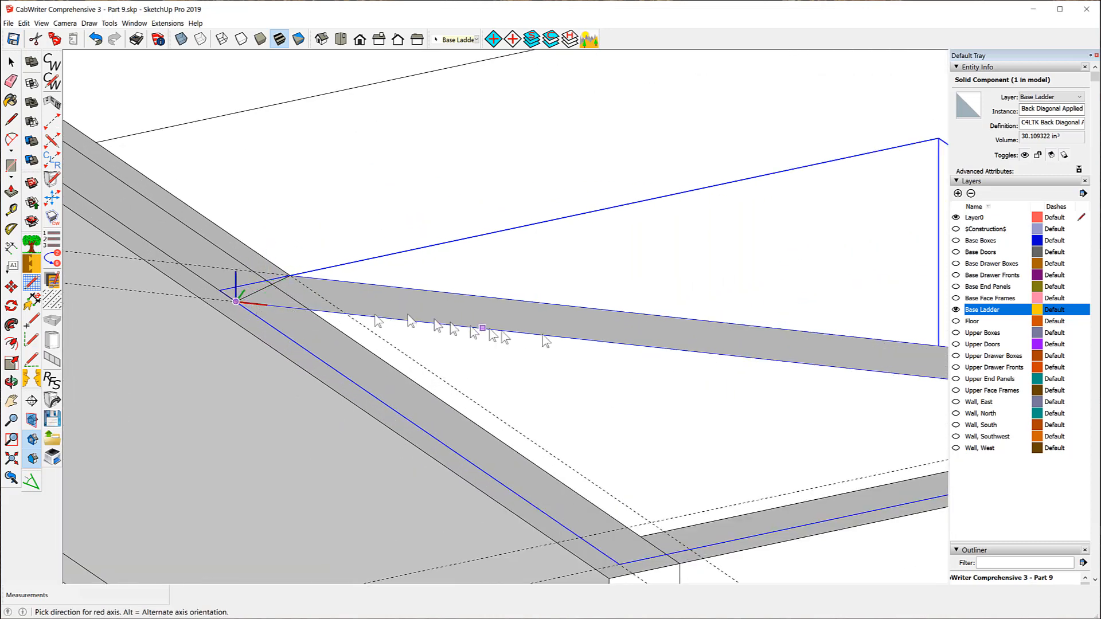
click(585, 340)
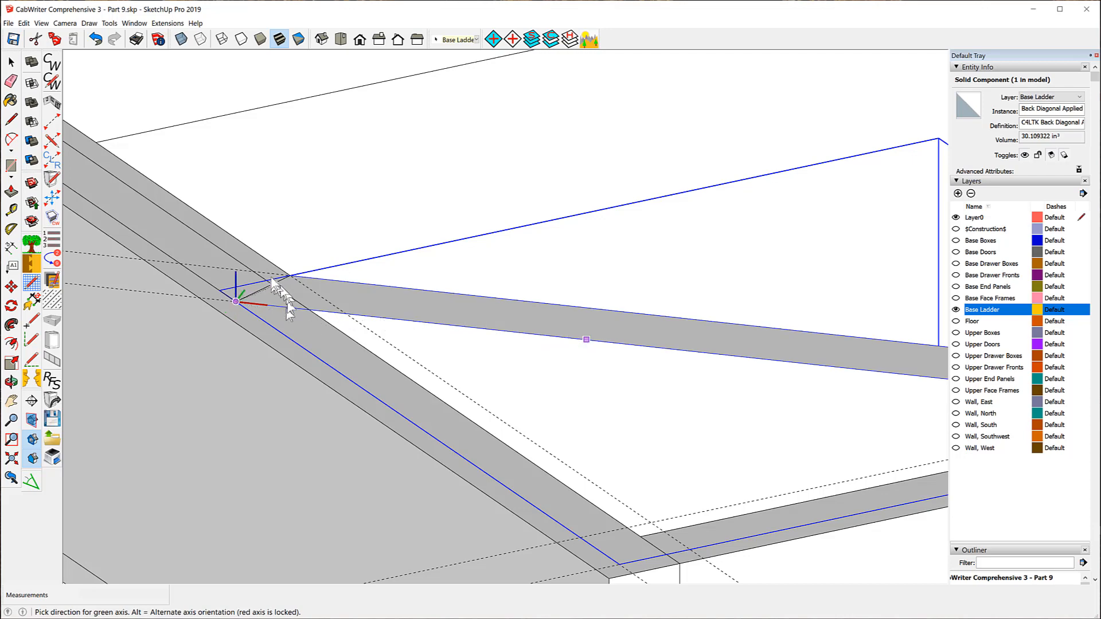
click(278, 241)
key(space)
Show the Wall, East layer for orientation around the corner cabinet's whole base ladder
scroll(187, 166, down, 5)
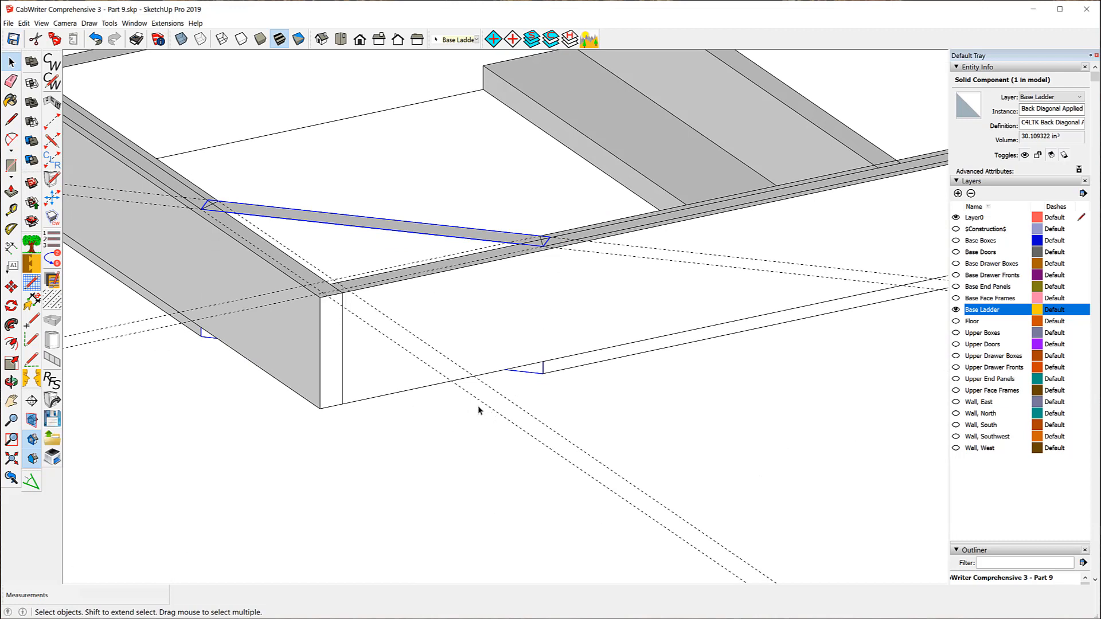
scroll(523, 484, down, 2)
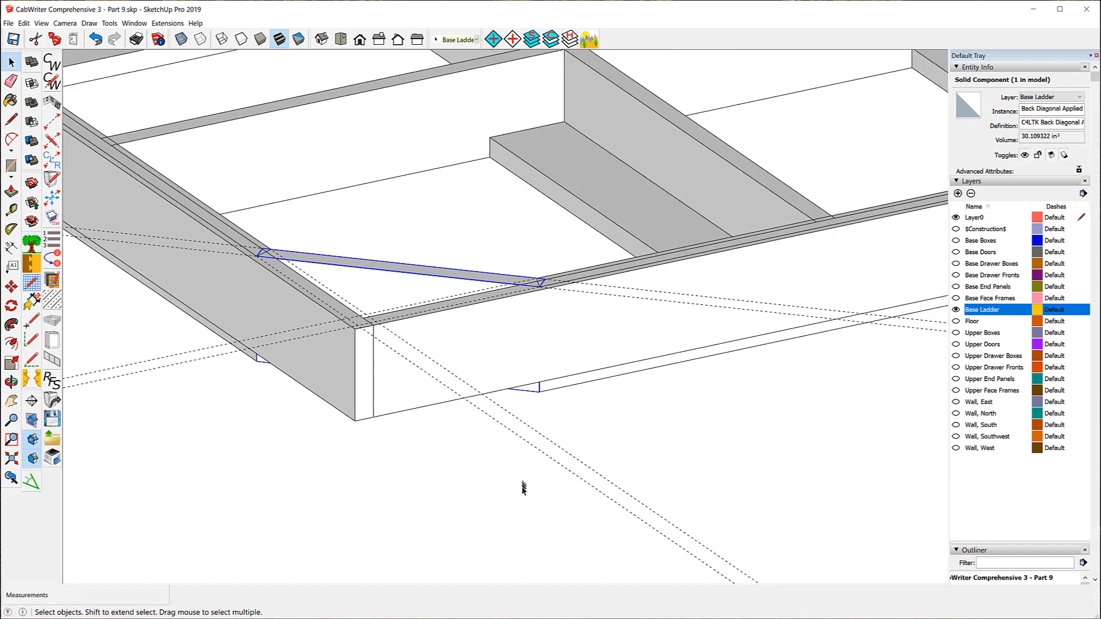
scroll(522, 491, down, 4)
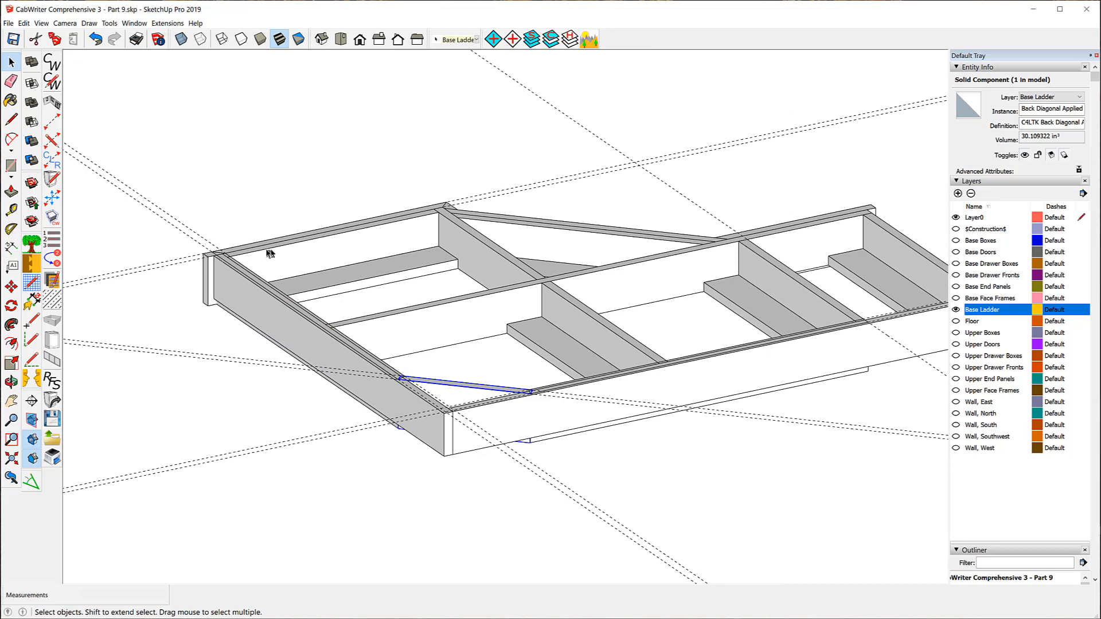
scroll(192, 329, down, 3)
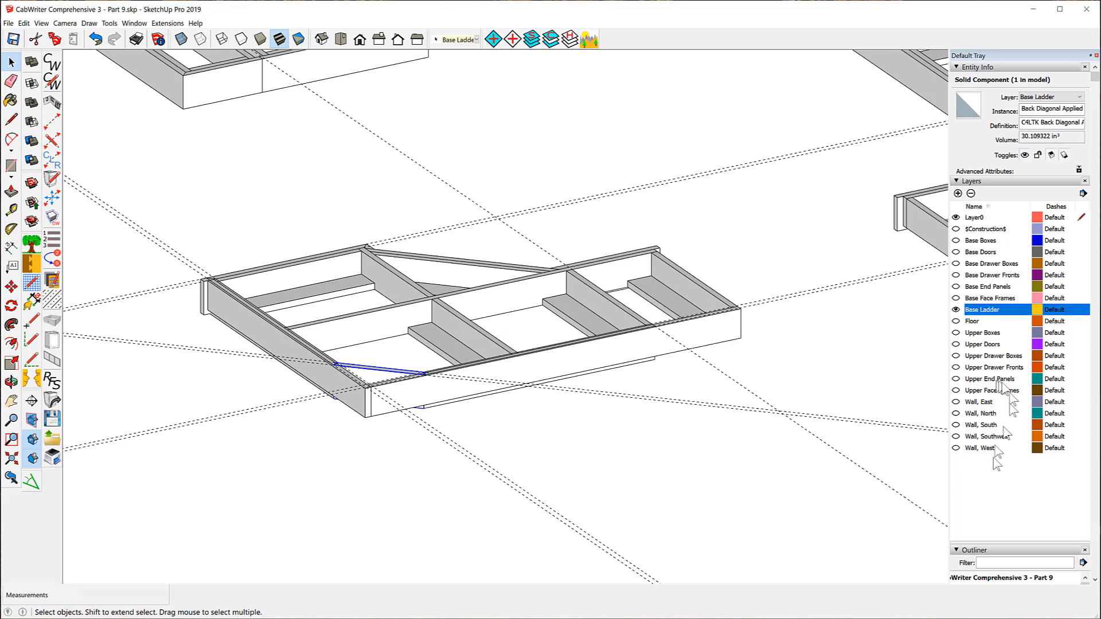
click(956, 402)
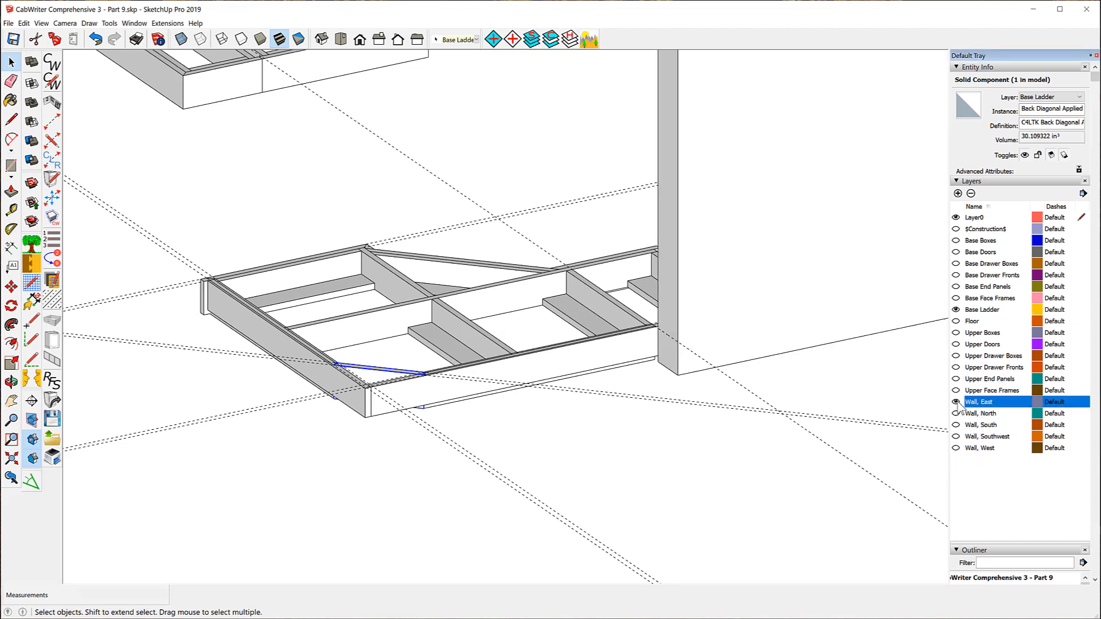
middle_drag(578, 316, 911, 354)
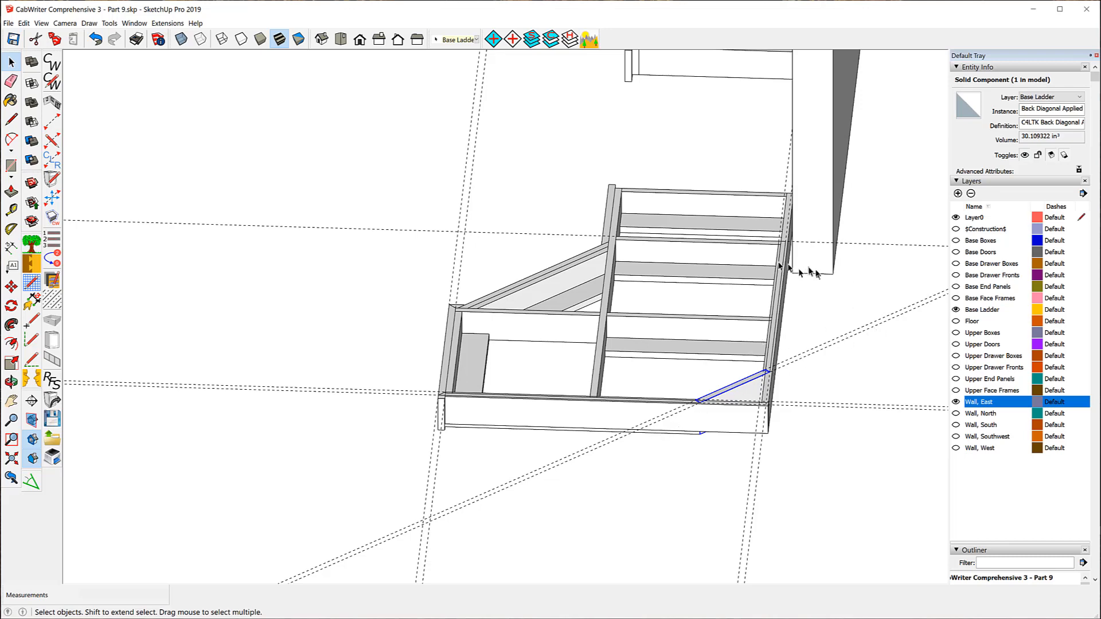
Unlock the Right End Applied Face of the base ladder and open the component for editing at its square-cut end
scroll(457, 430, up, 2)
scroll(457, 430, up, 5)
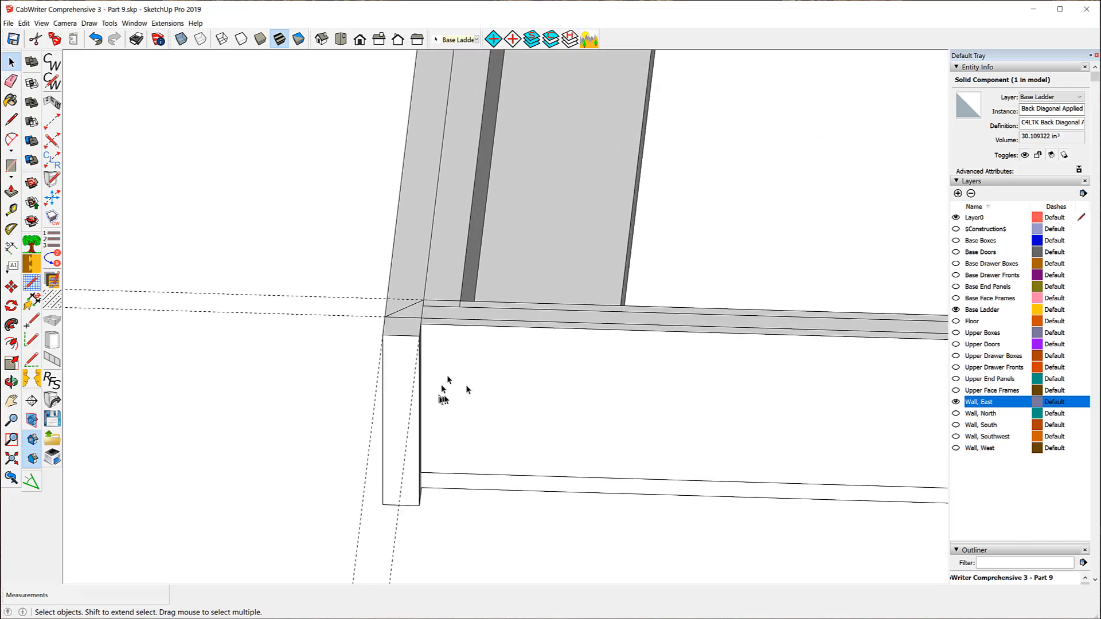
right_click(392, 364)
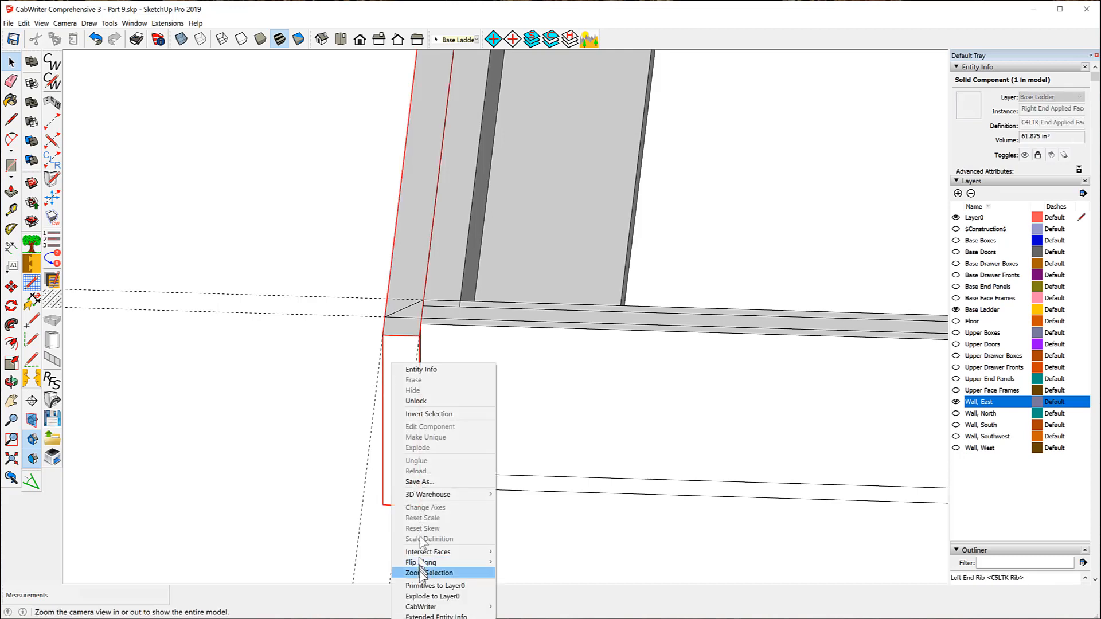
click(421, 401)
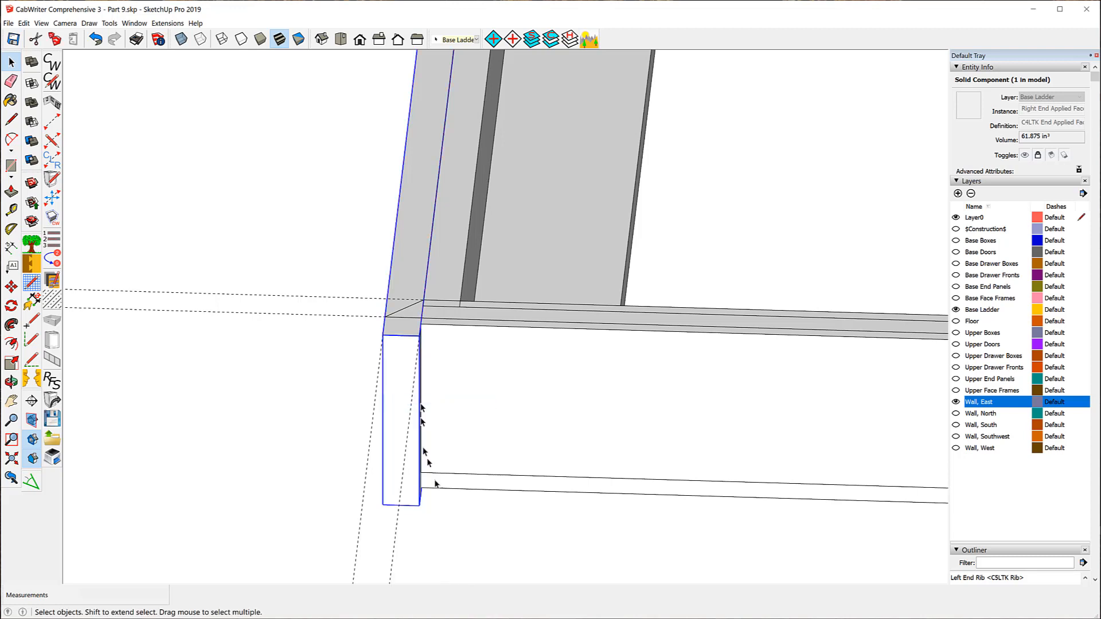
right_click(404, 439)
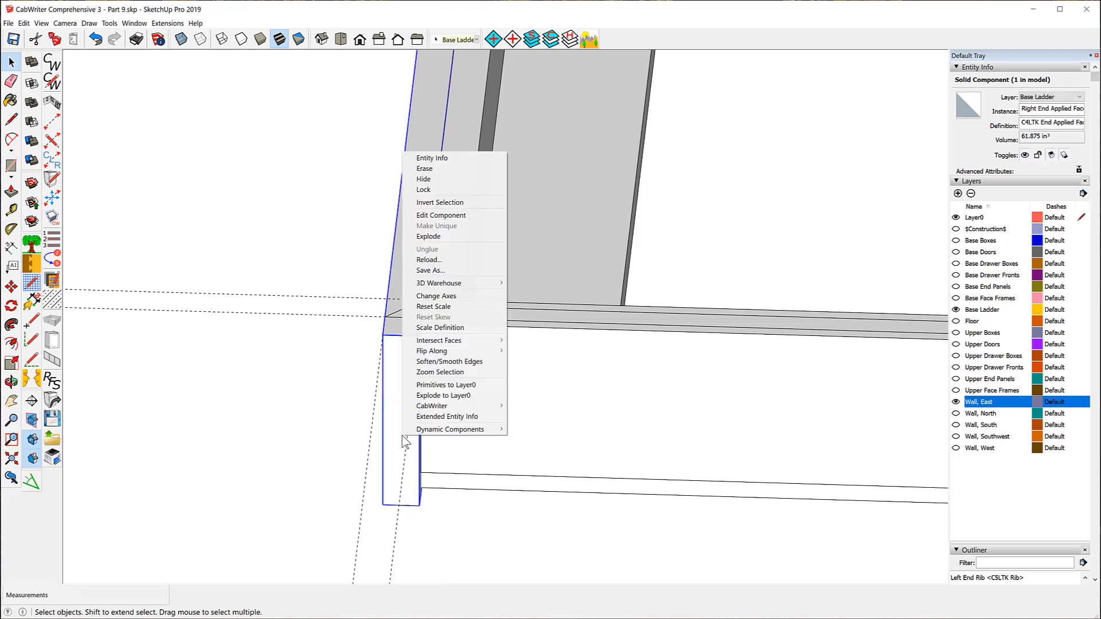
click(446, 218)
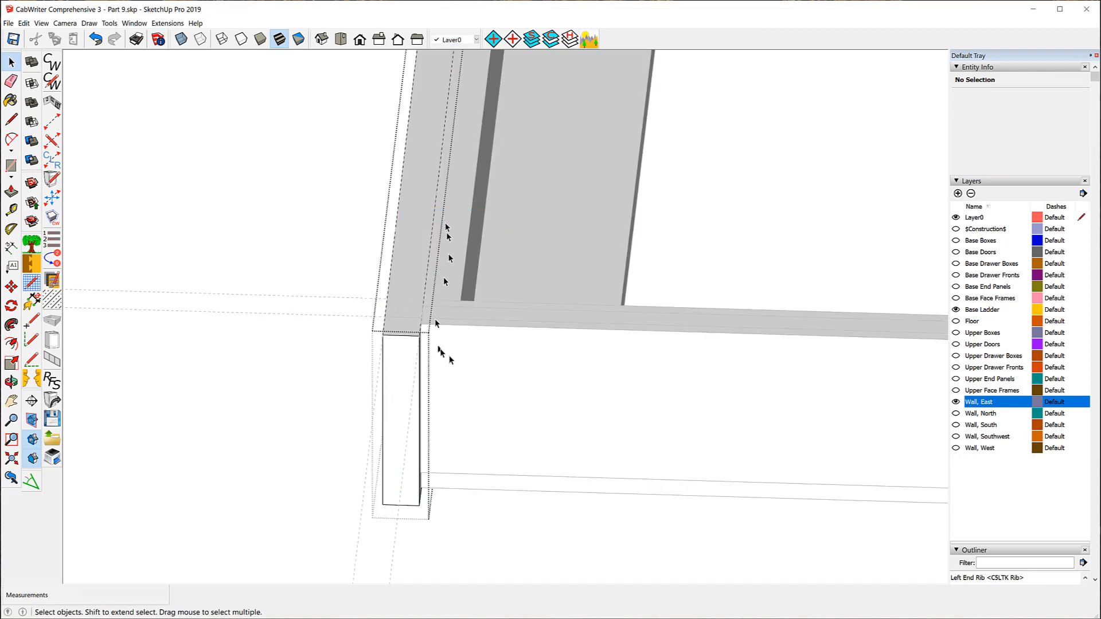
Push the applied face's square end back 1 1/2" to the inner corner where it meets the diagonal face
scroll(424, 344, up, 2)
scroll(411, 343, up, 2)
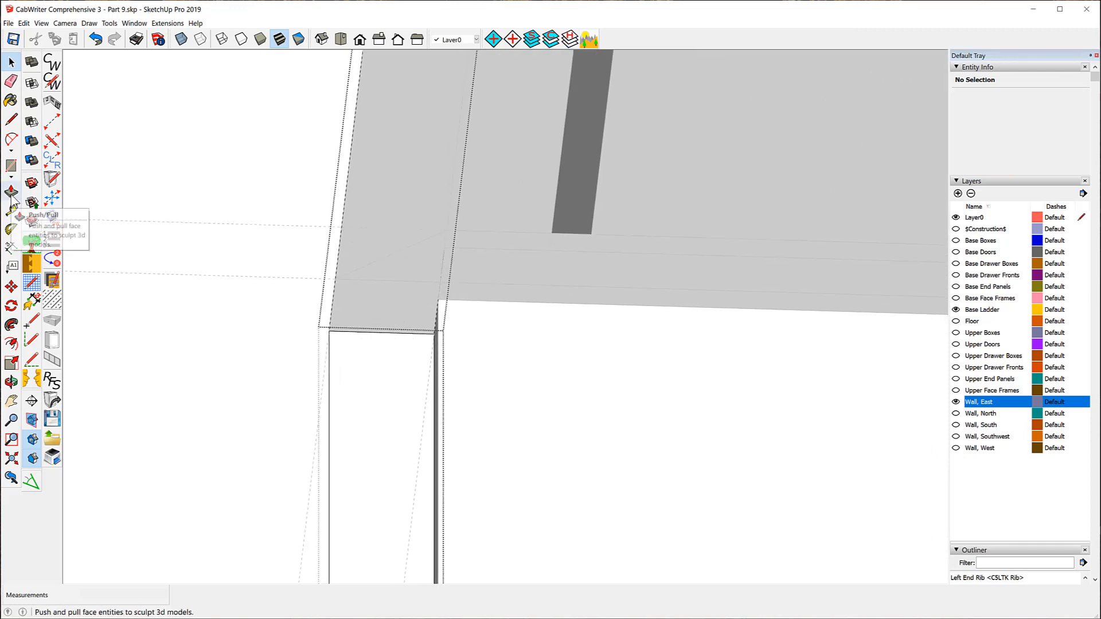
click(11, 194)
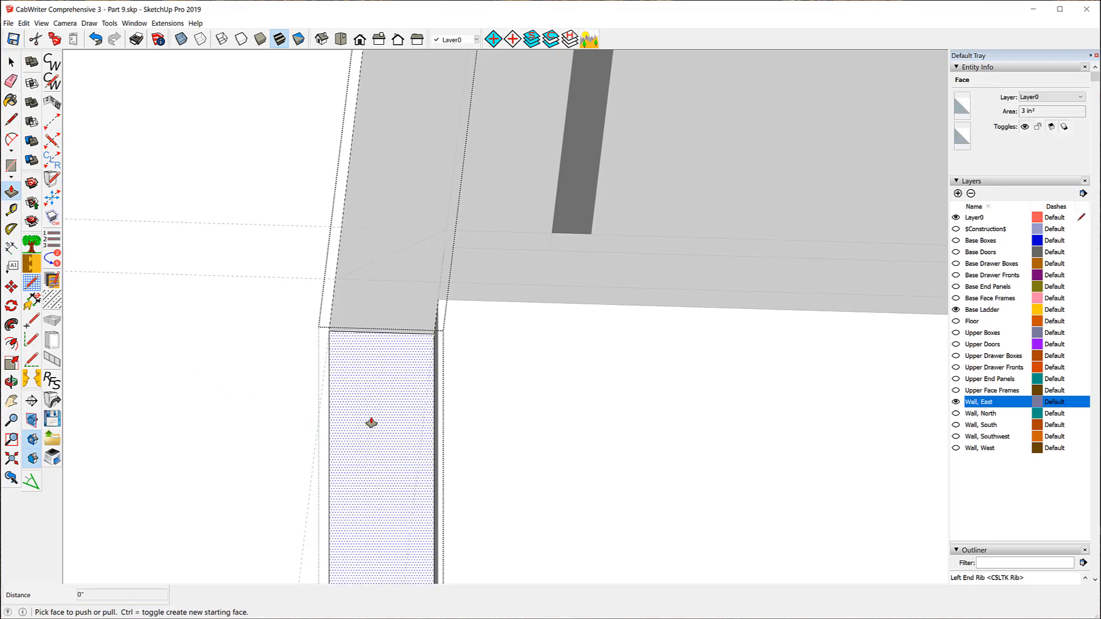
drag(370, 423, 447, 238)
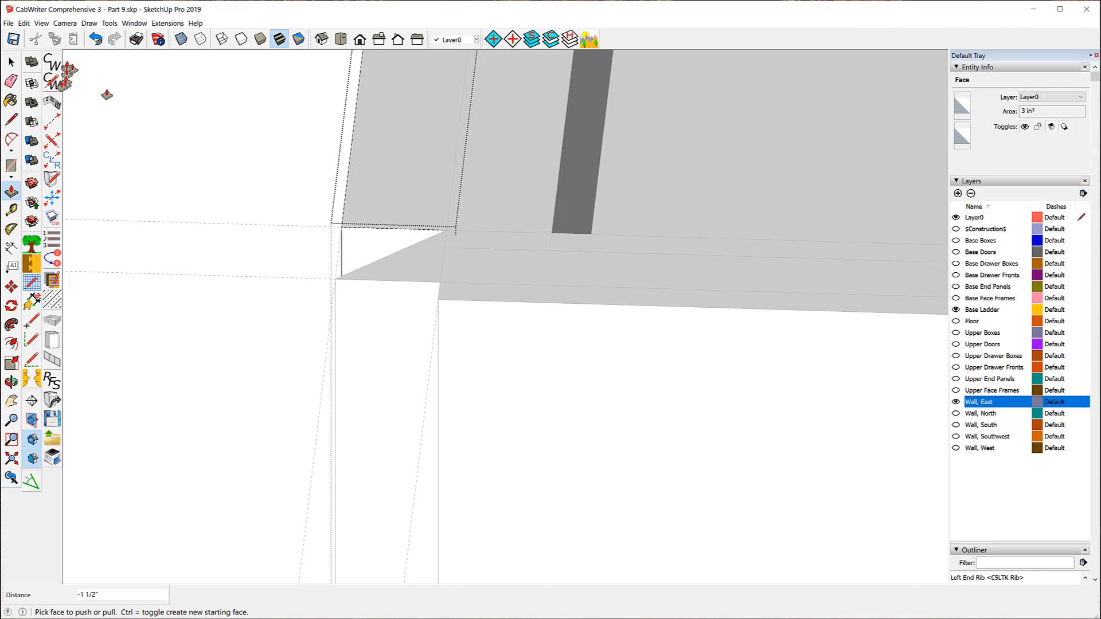
Move the end's outer vertical edge 3/4" to the outer guide intersection to form a miter, and close the component
click(12, 62)
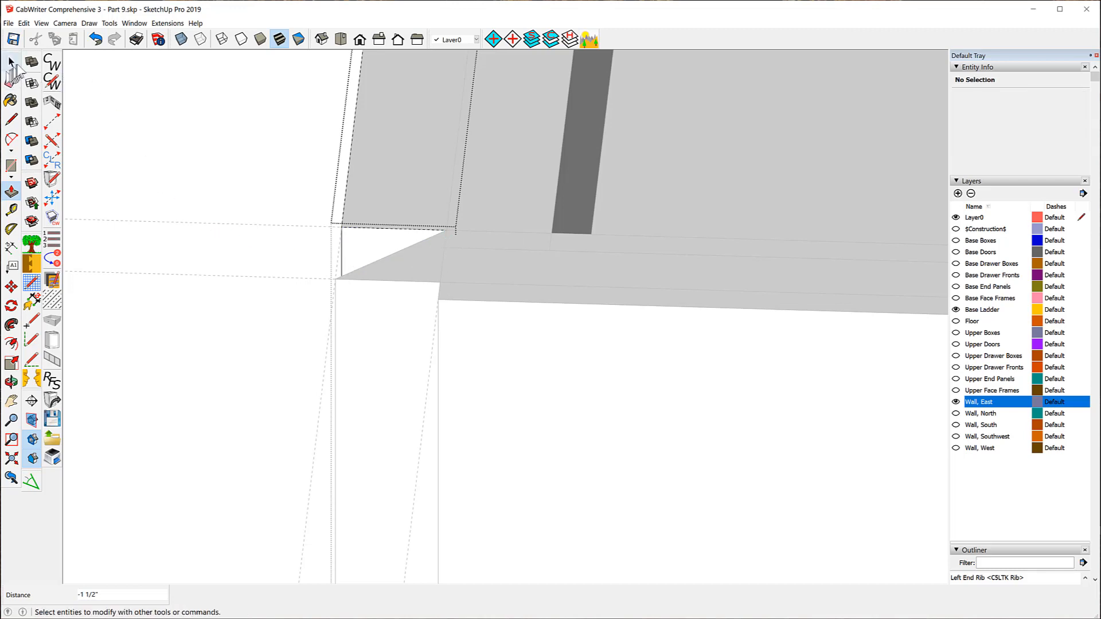
click(341, 256)
click(11, 287)
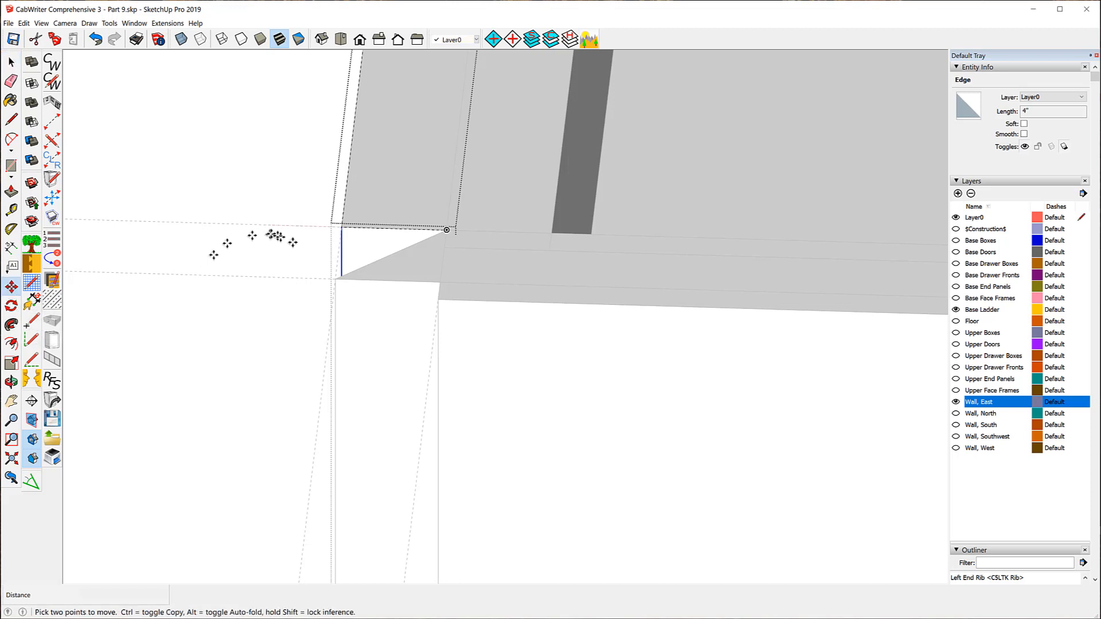
click(342, 229)
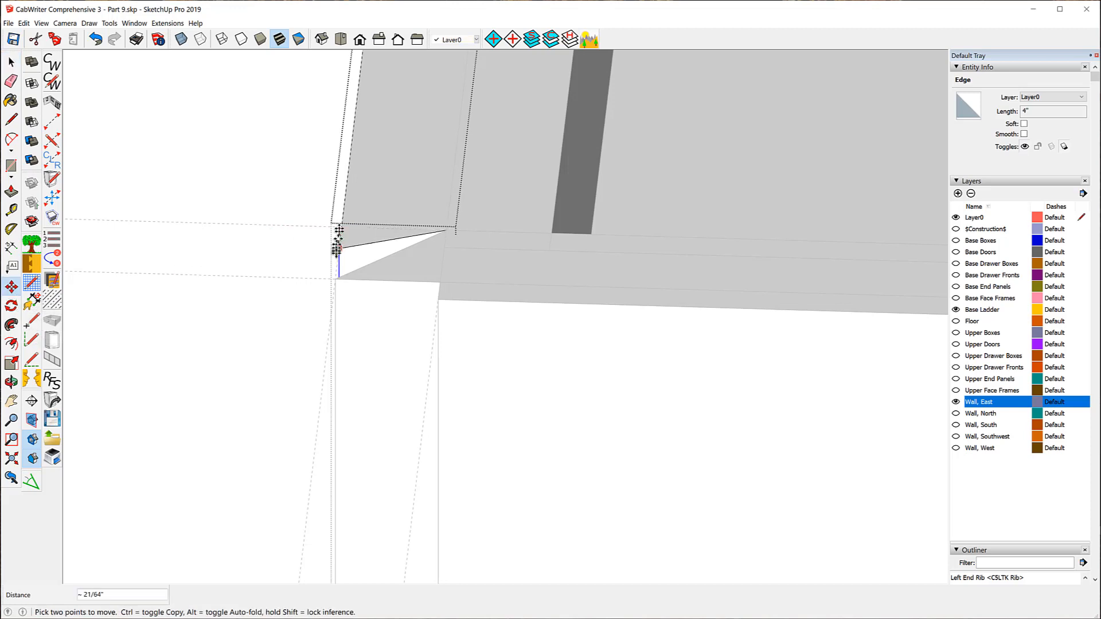
click(332, 278)
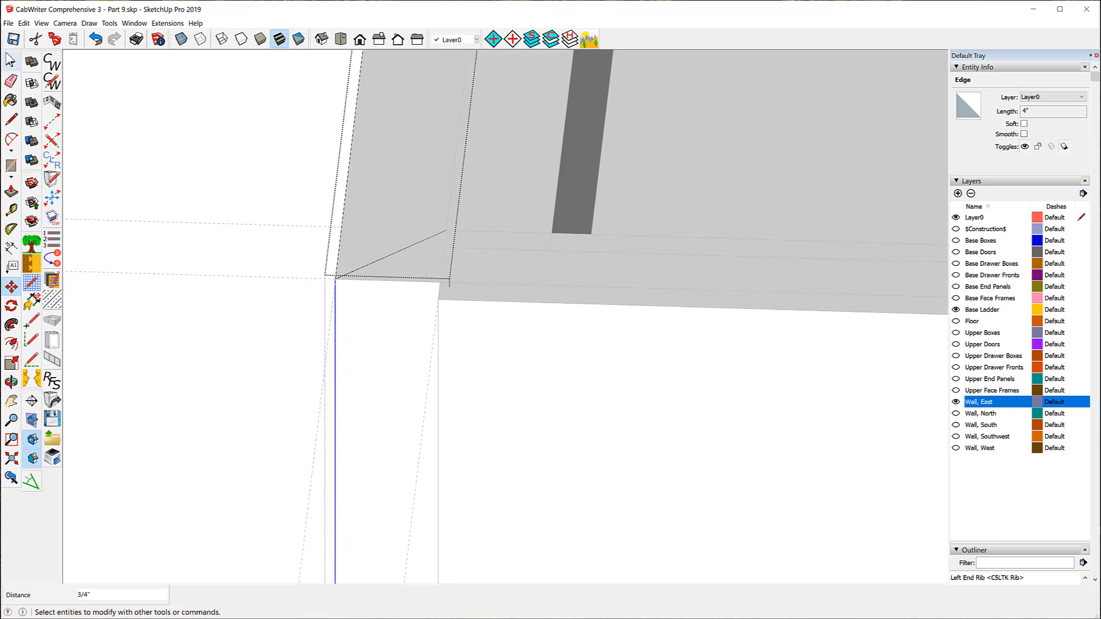
click(11, 61)
click(229, 138)
key(o)
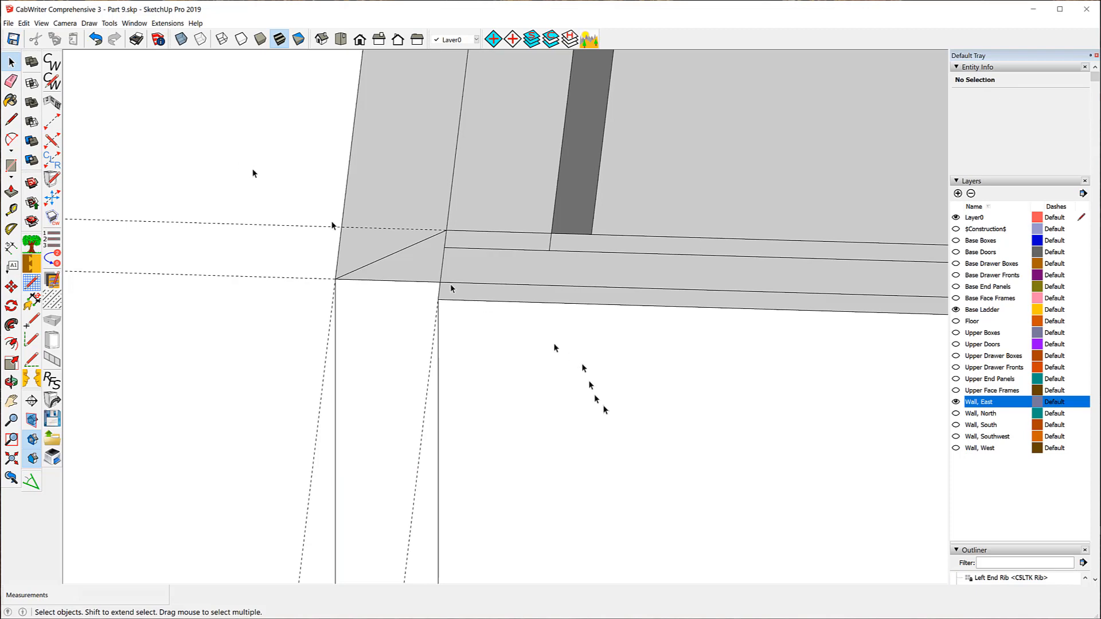
Select the Back Tie Extension along the end of the base ladder and unlock it
drag(688, 369, 540, 366)
middle_drag(540, 365, 317, 351)
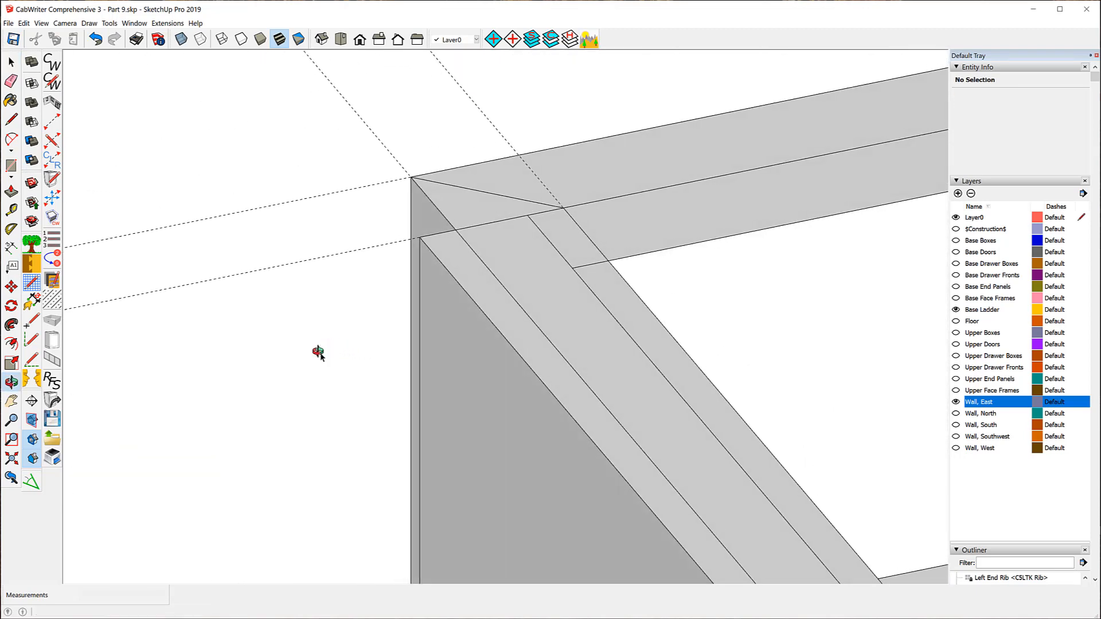
scroll(271, 243, down, 4)
scroll(271, 241, down, 4)
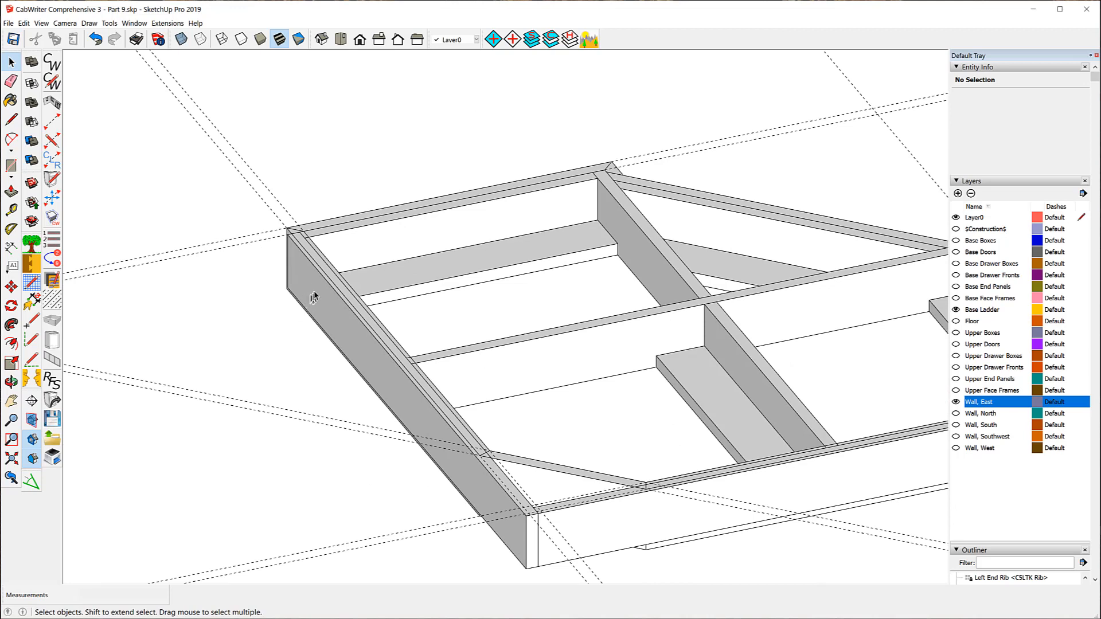
click(314, 295)
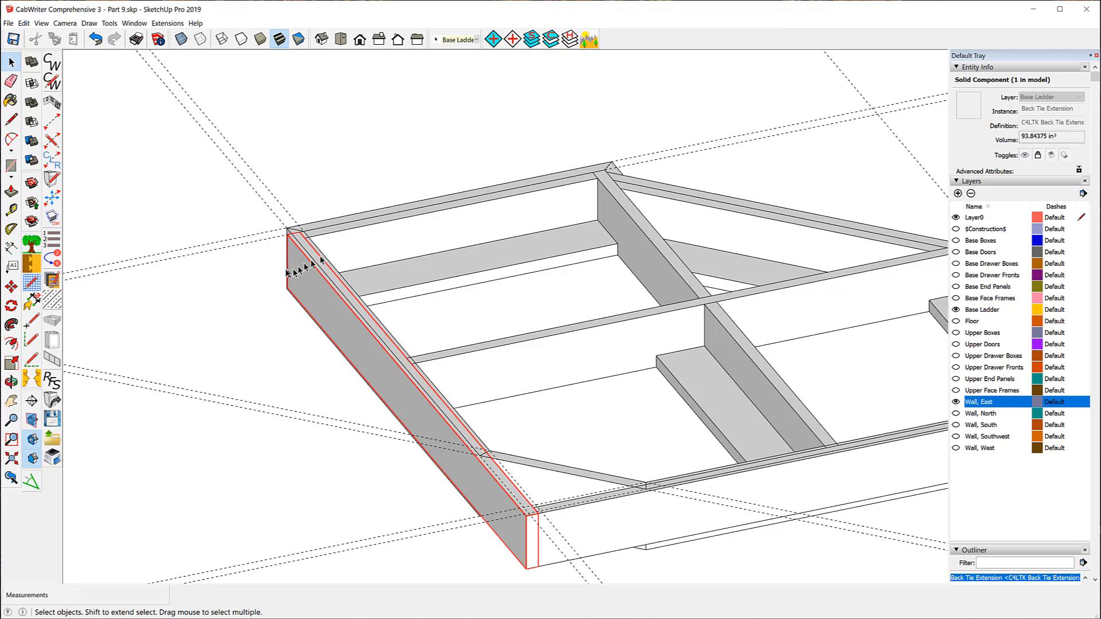
right_click(335, 322)
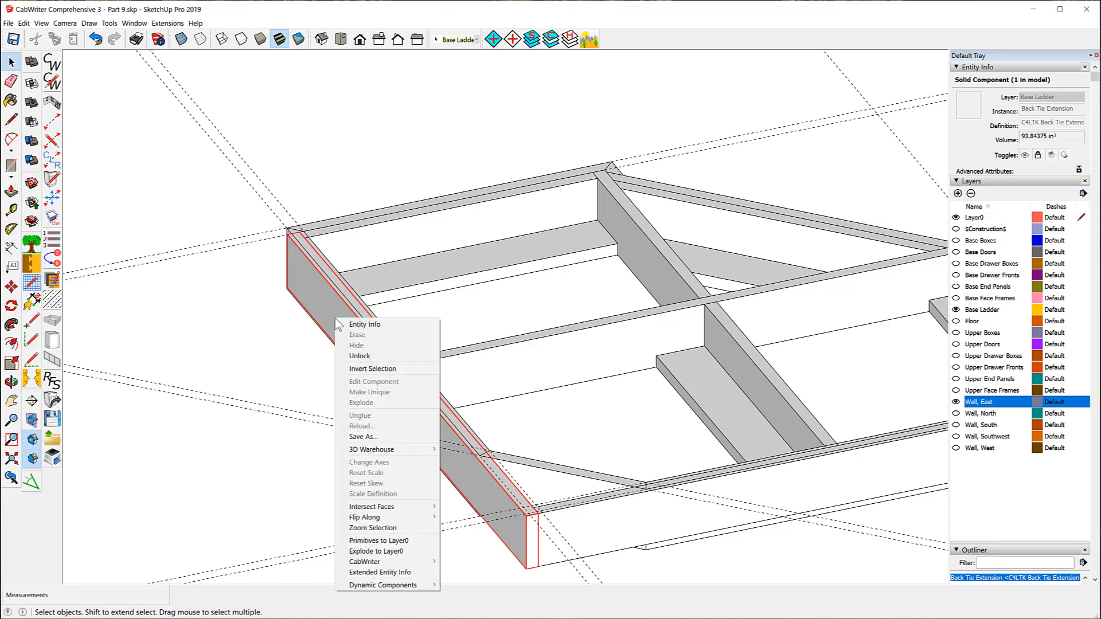
click(359, 356)
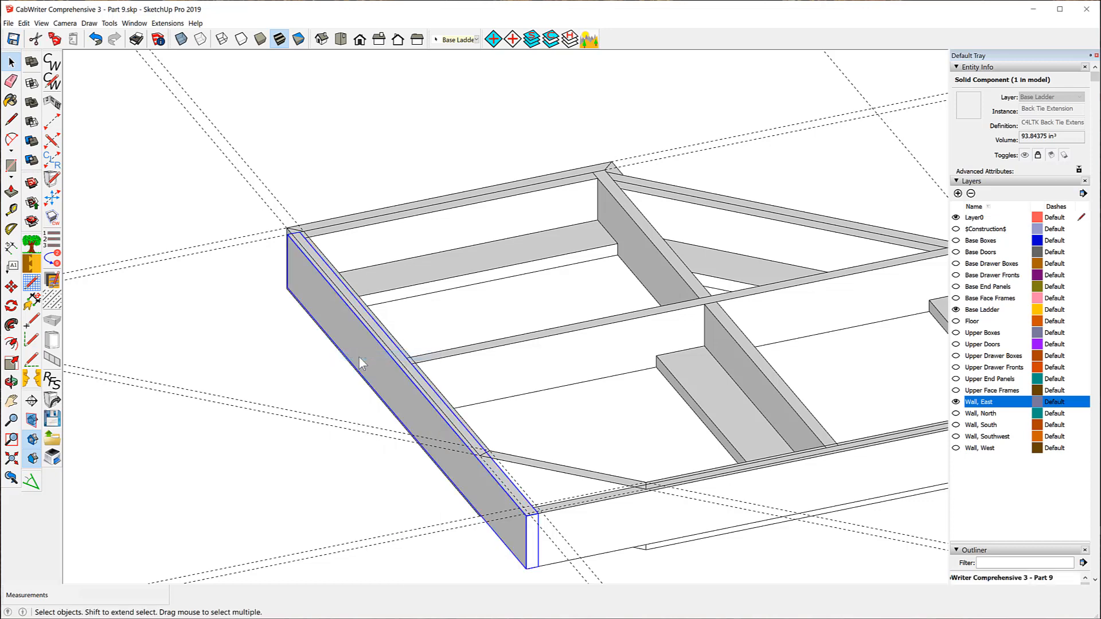
Move the Back Tie Extension 1" inward from its outer corner to the inner corner of the applied-face miter
click(11, 287)
scroll(212, 232, up, 3)
scroll(499, 246, up, 3)
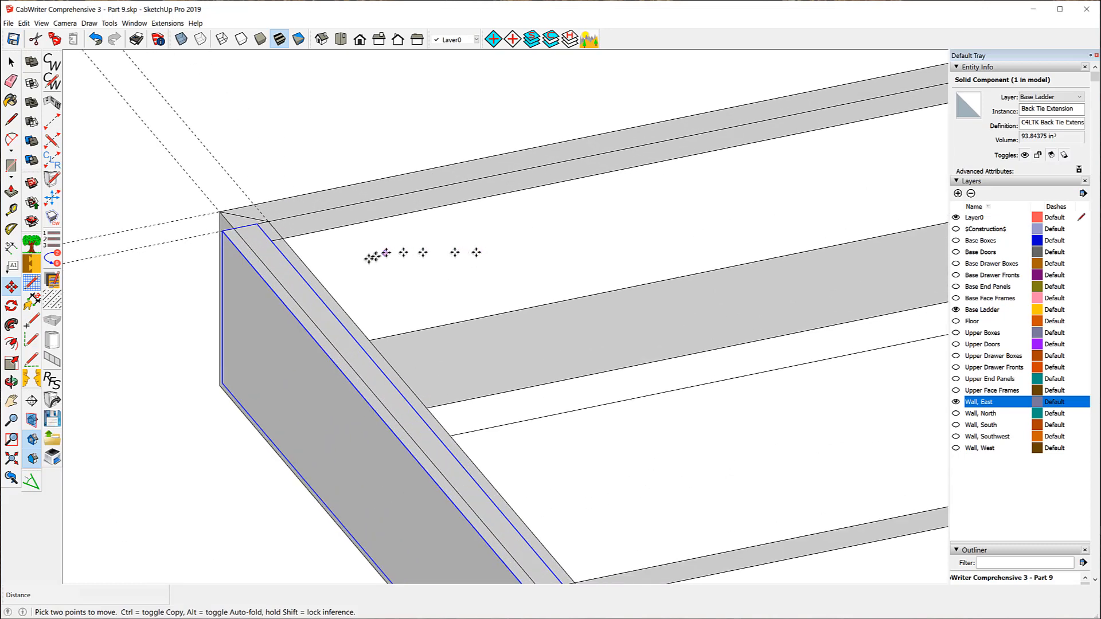
click(221, 231)
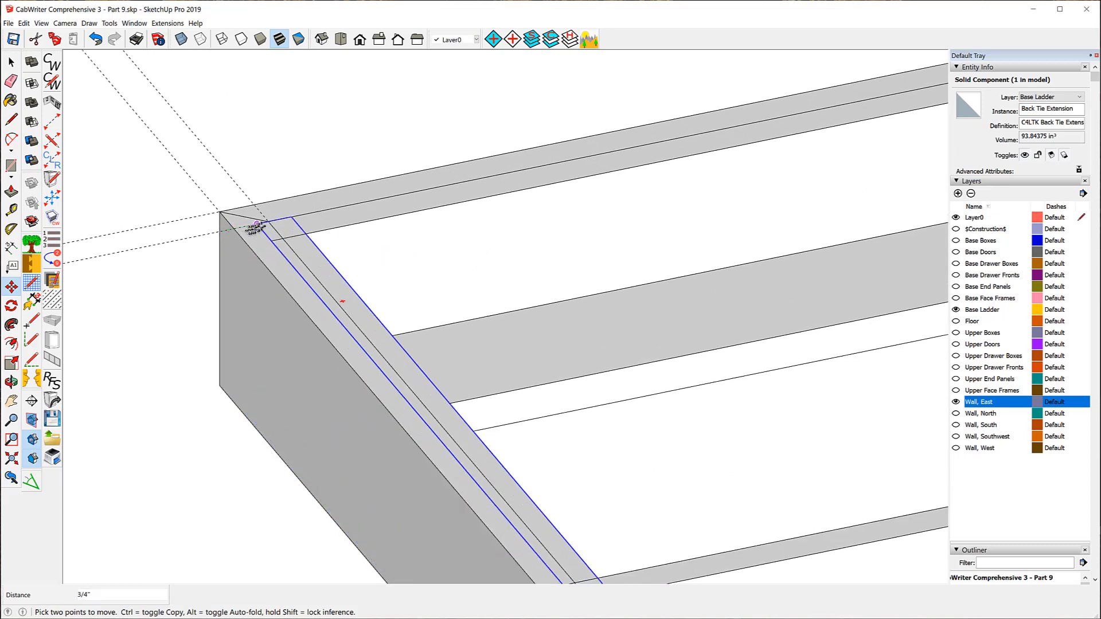
click(269, 221)
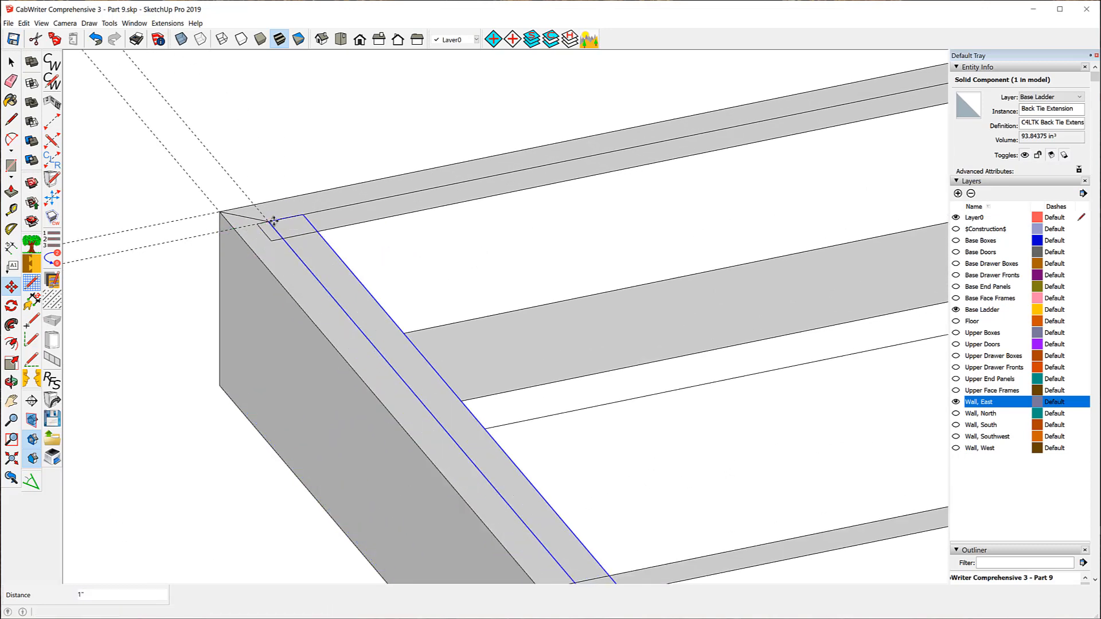
Select the long Back Tie on the wall side of the base ladder and unlock it
scroll(167, 281, down, 3)
scroll(169, 278, down, 4)
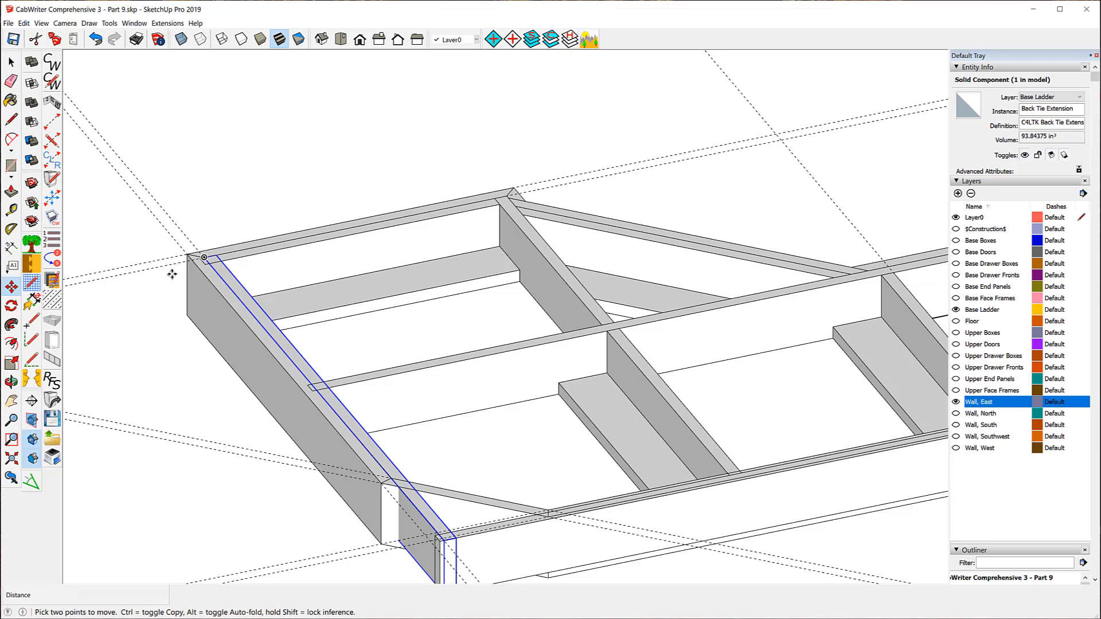
scroll(171, 264, down, 2)
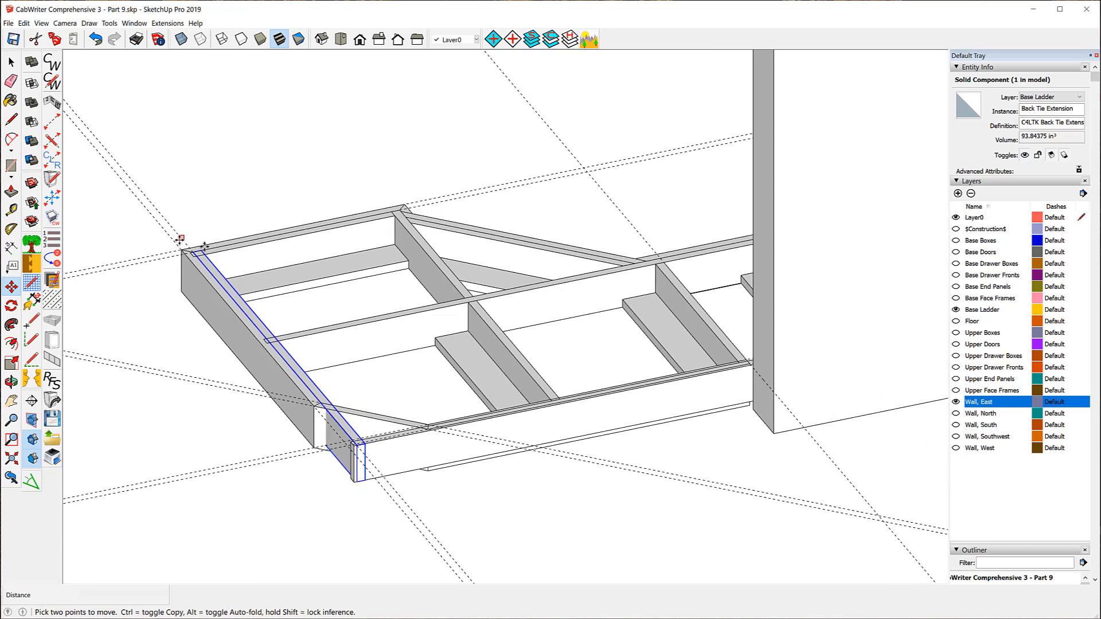
scroll(357, 462, up, 1)
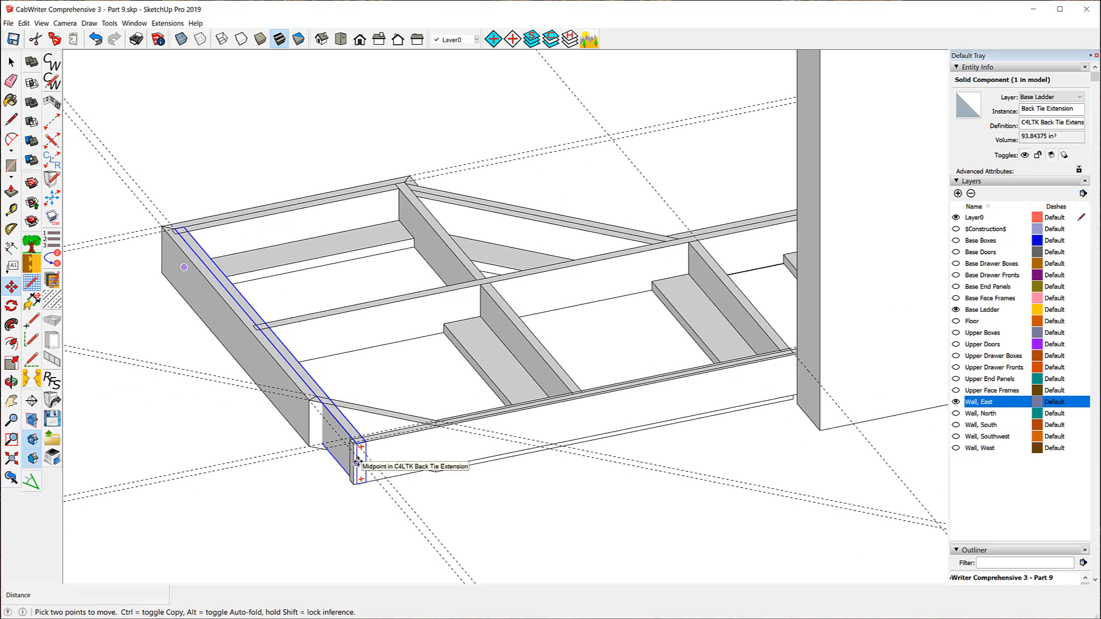
scroll(357, 462, up, 4)
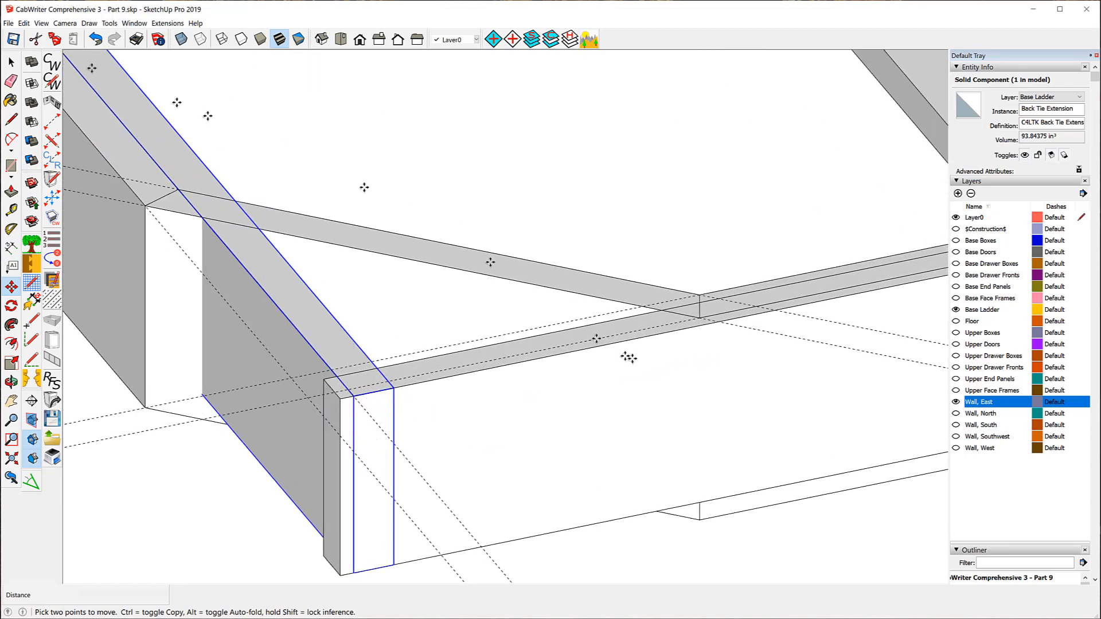
click(12, 63)
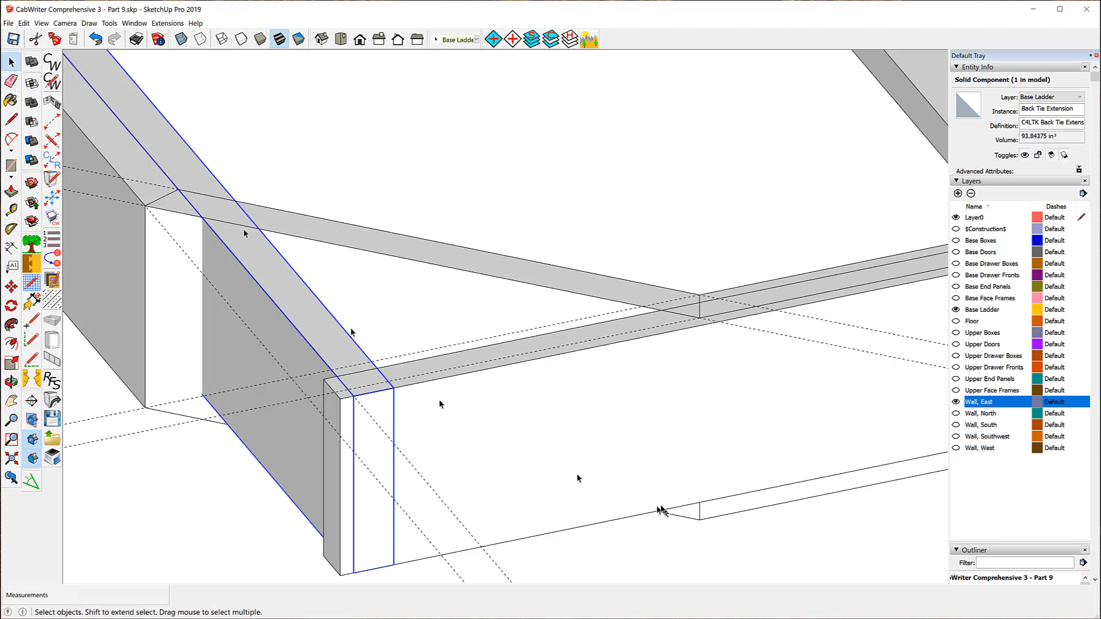
click(627, 408)
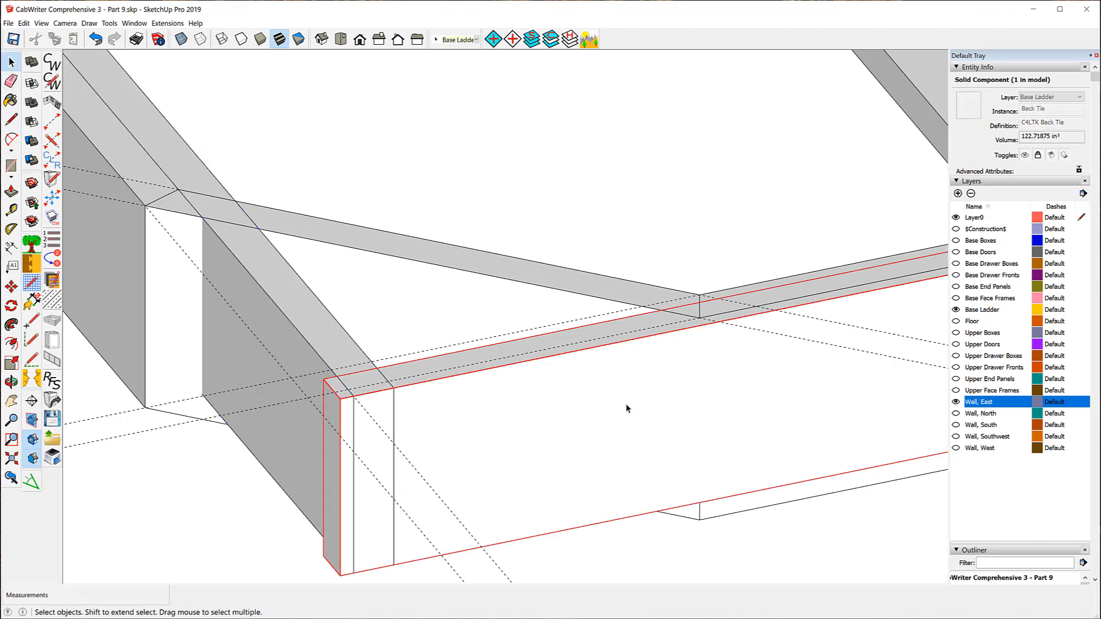
scroll(269, 411, down, 6)
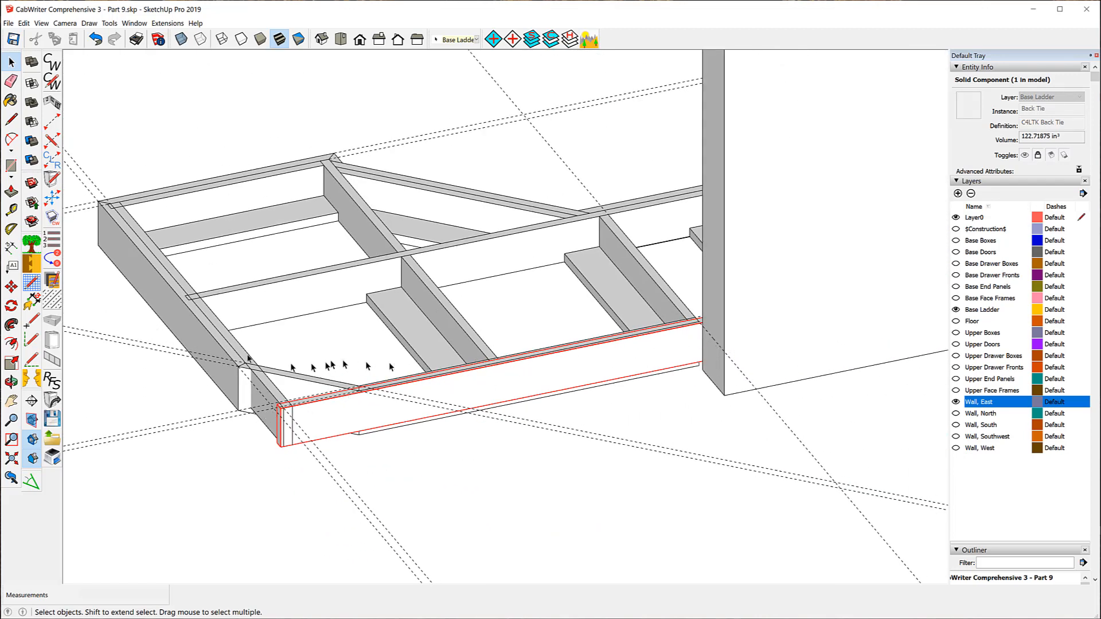
right_click(481, 384)
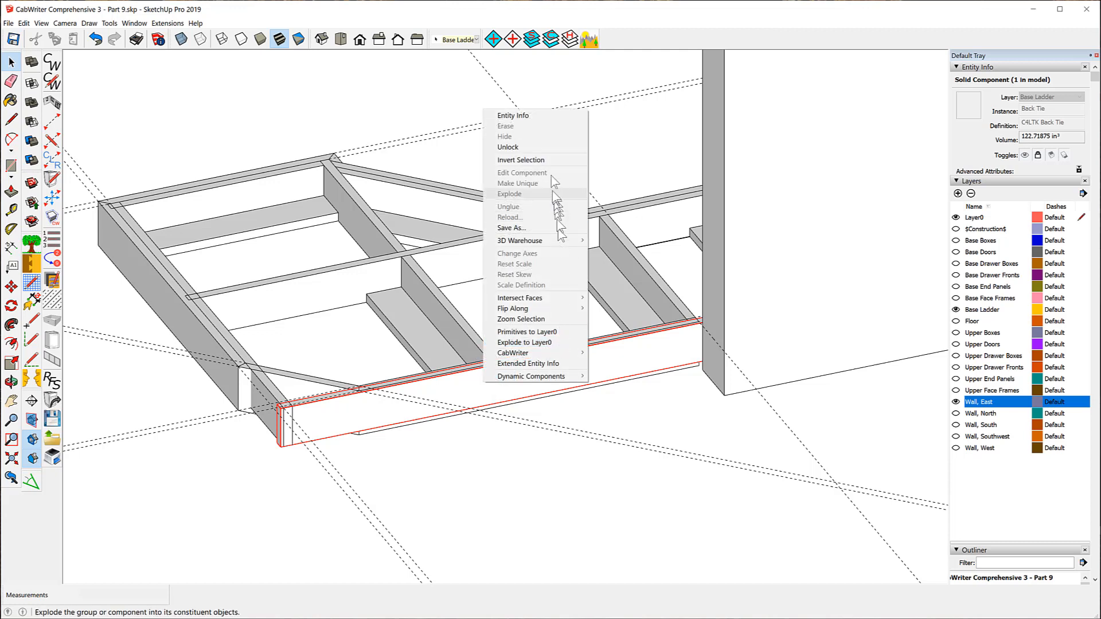
click(525, 148)
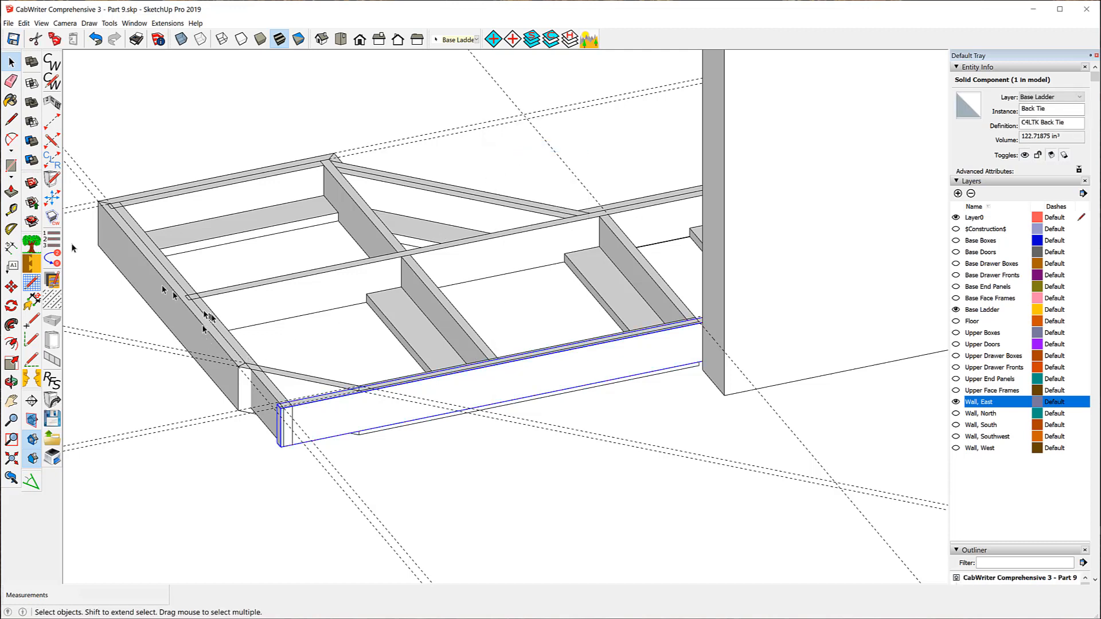
Move the Back Tie 1" inward so its outer edge meets the inner edge of the Wall Applied Face
click(29, 201)
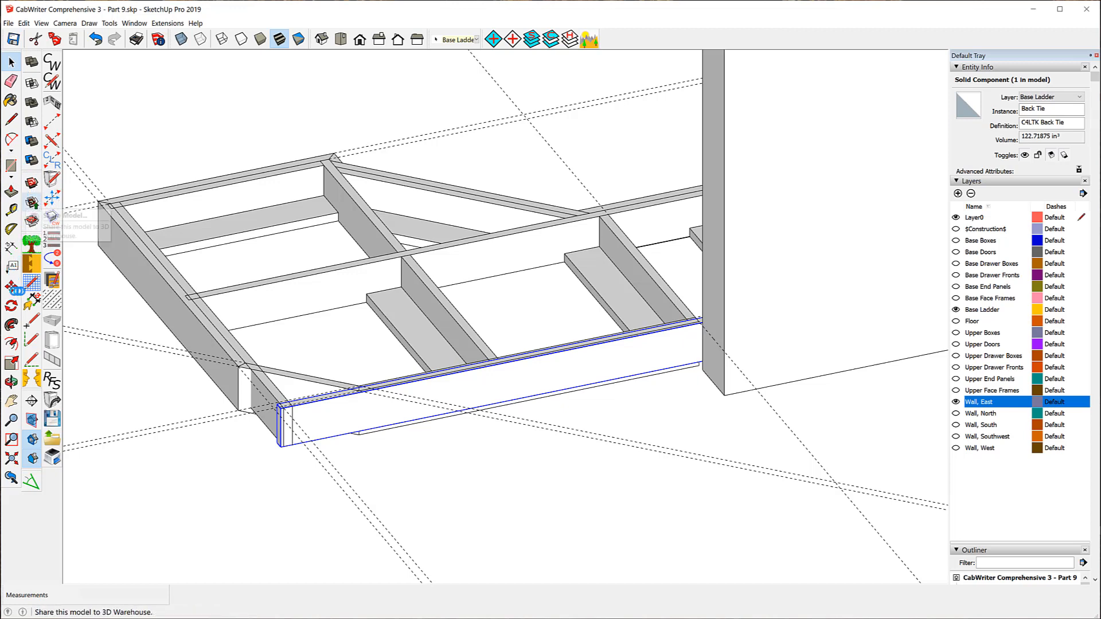
click(11, 285)
scroll(534, 367, up, 3)
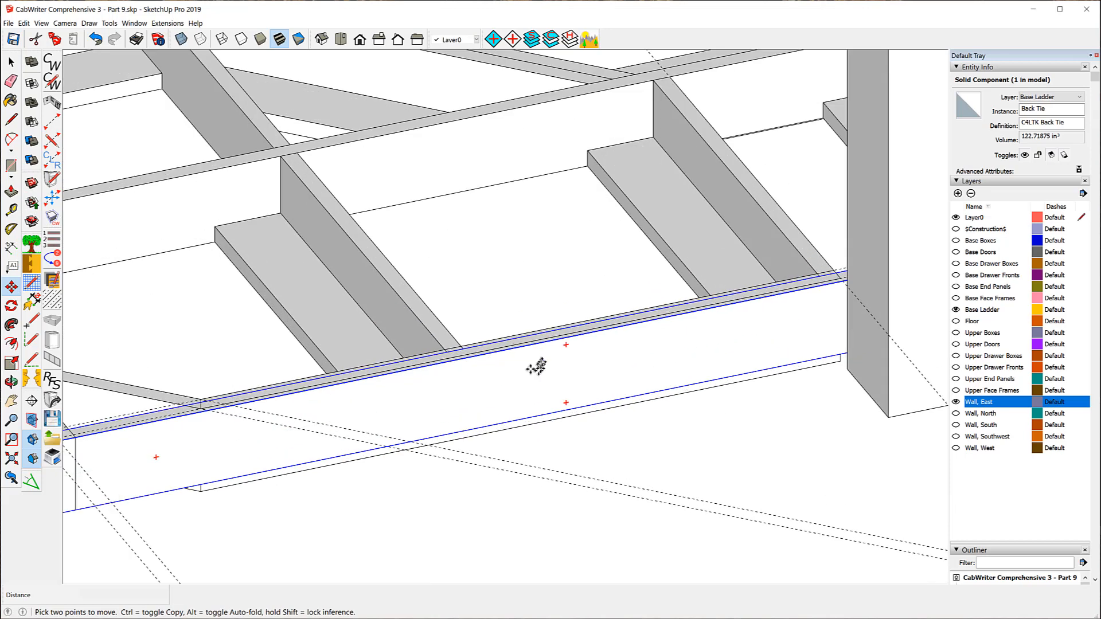
scroll(534, 367, up, 5)
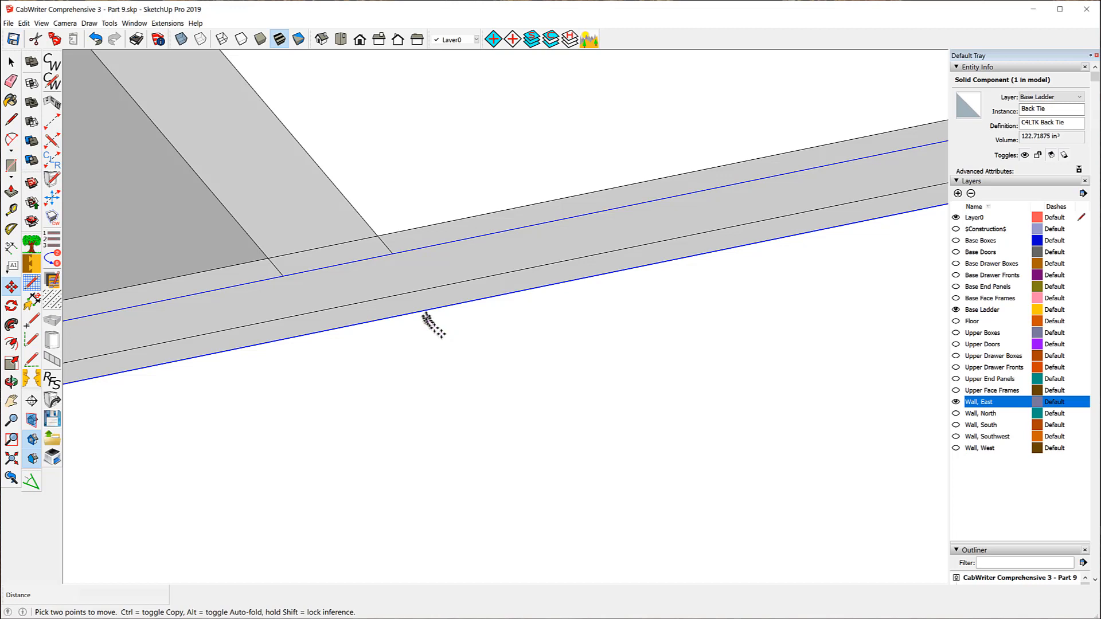
click(437, 308)
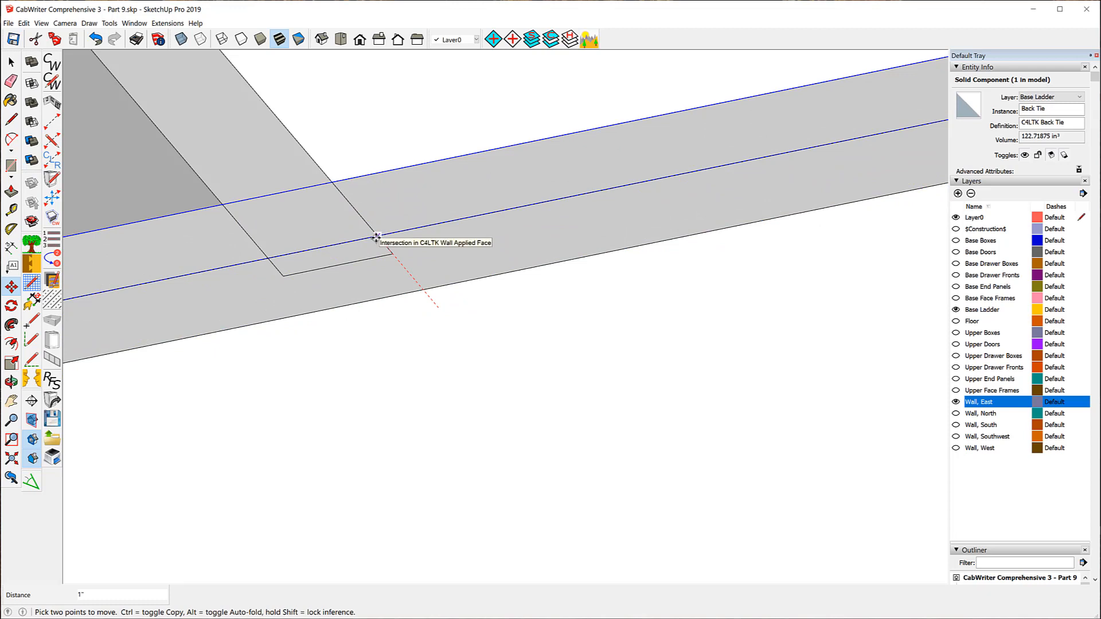
click(376, 237)
scroll(494, 361, down, 5)
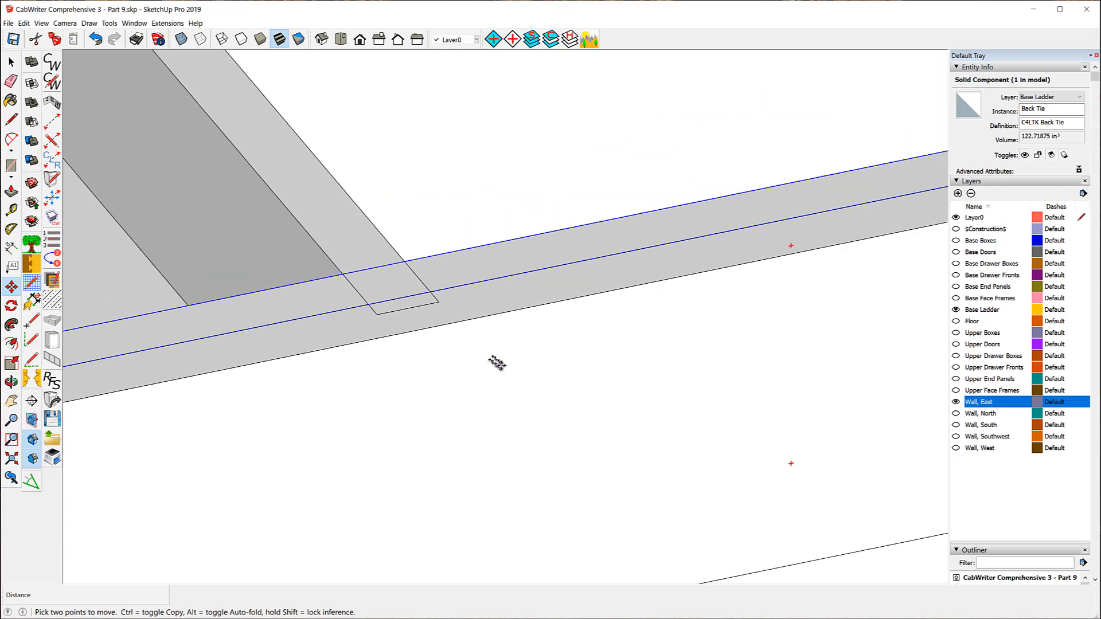
Unlock the middle Connector Rib of the base ladder and open it for editing, unlocking all of its instances
scroll(510, 371, down, 5)
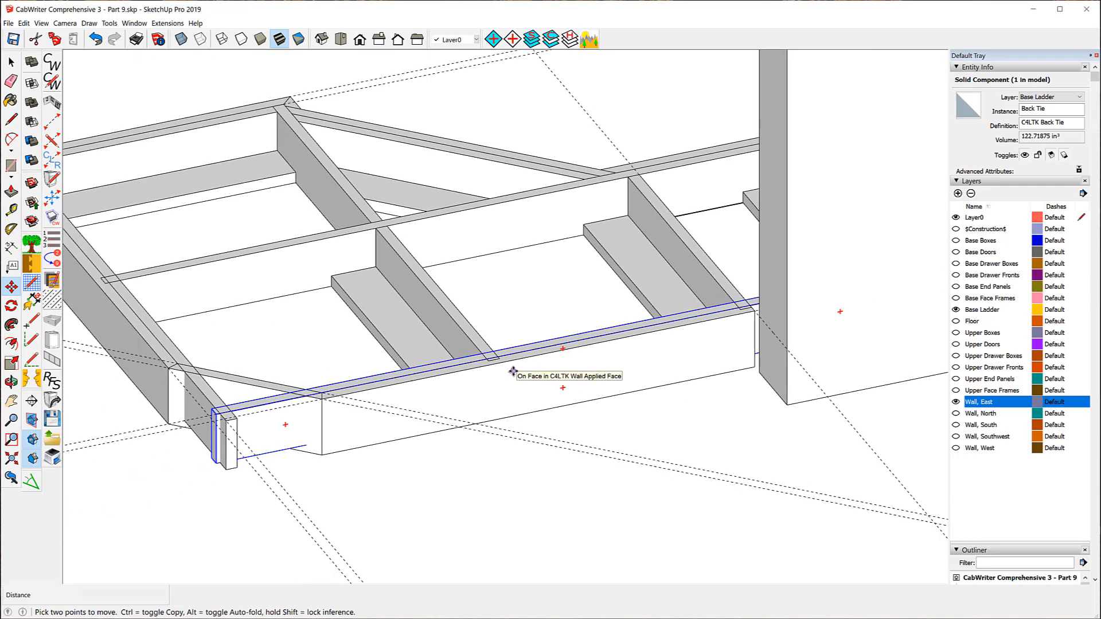
scroll(513, 372, down, 1)
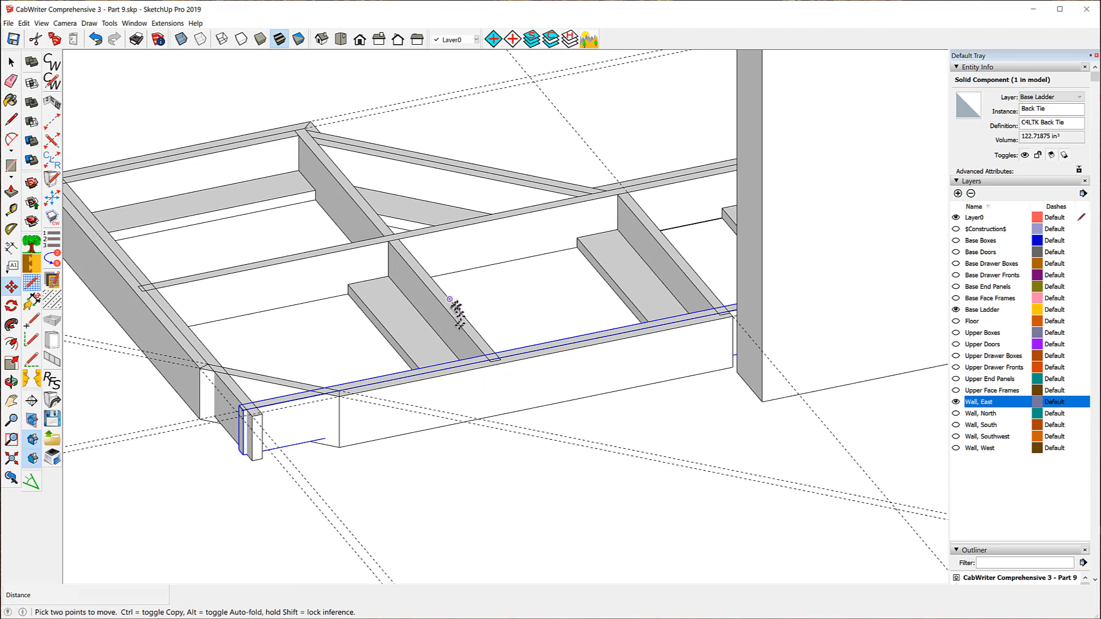
click(11, 61)
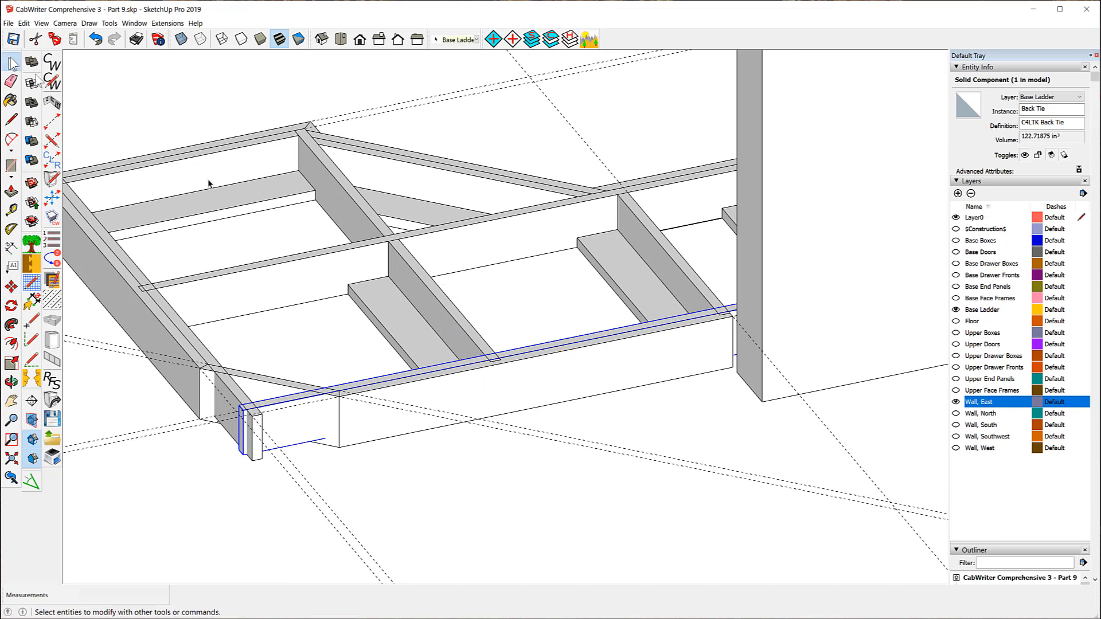
click(483, 348)
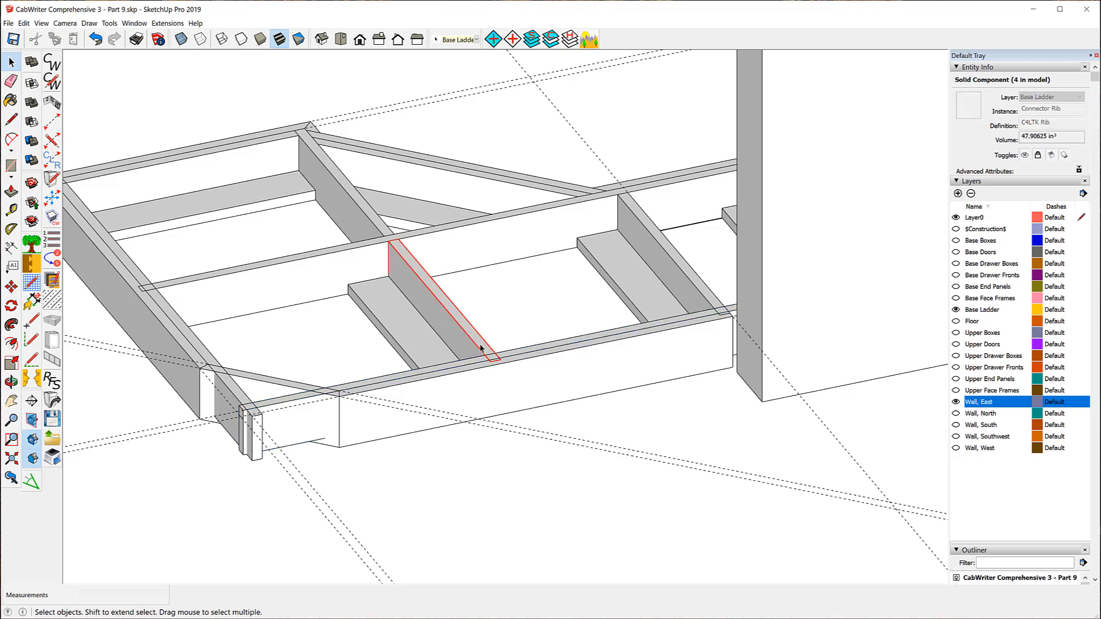
right_click(480, 348)
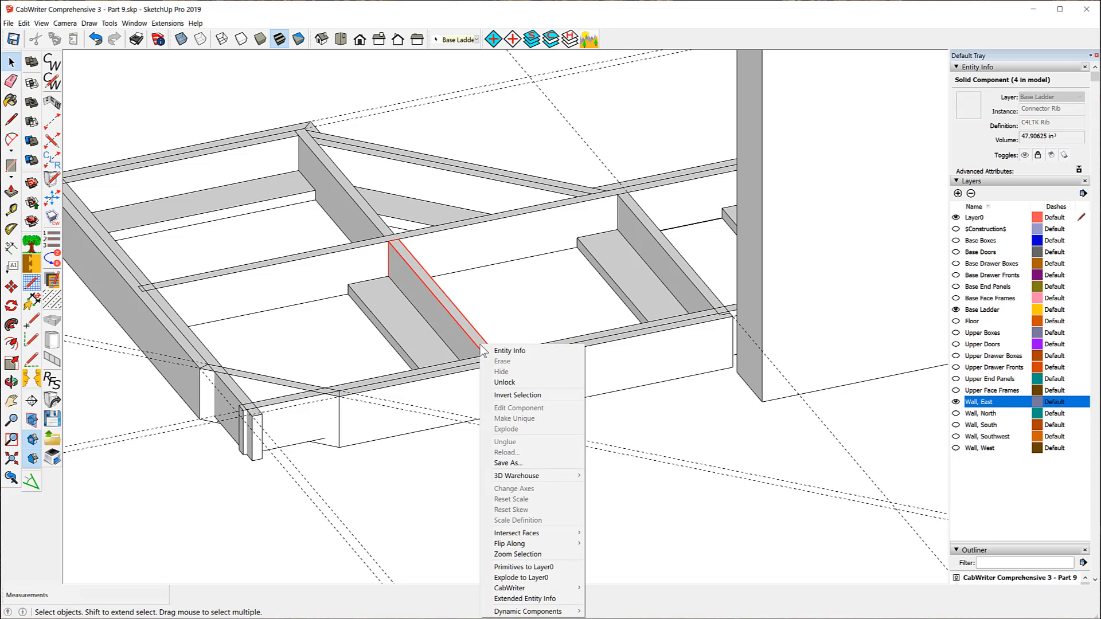
click(491, 382)
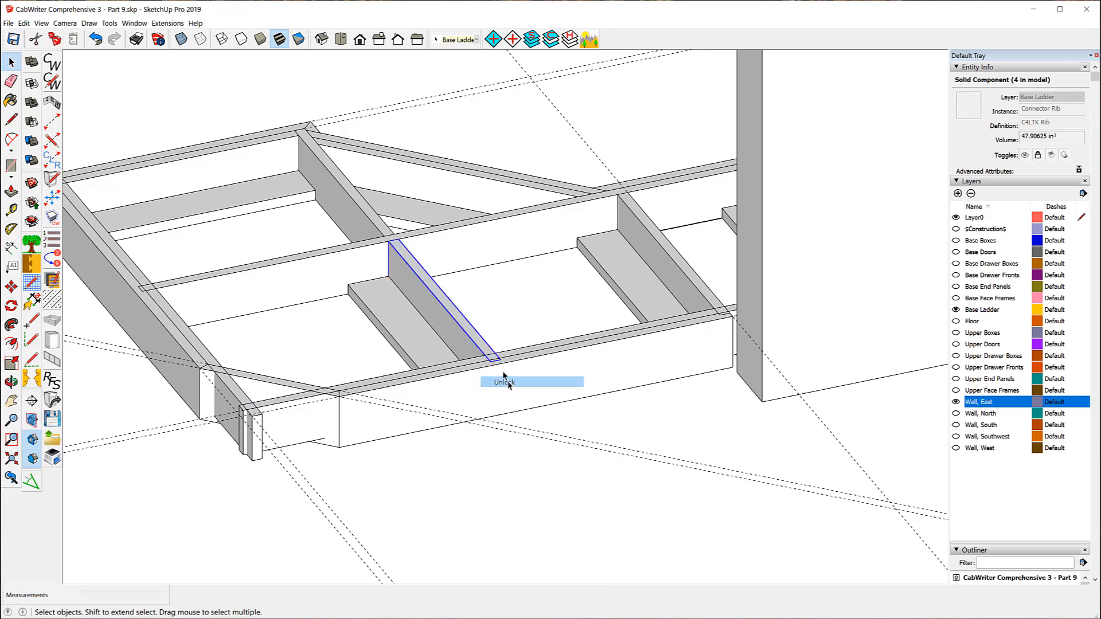
right_click(487, 349)
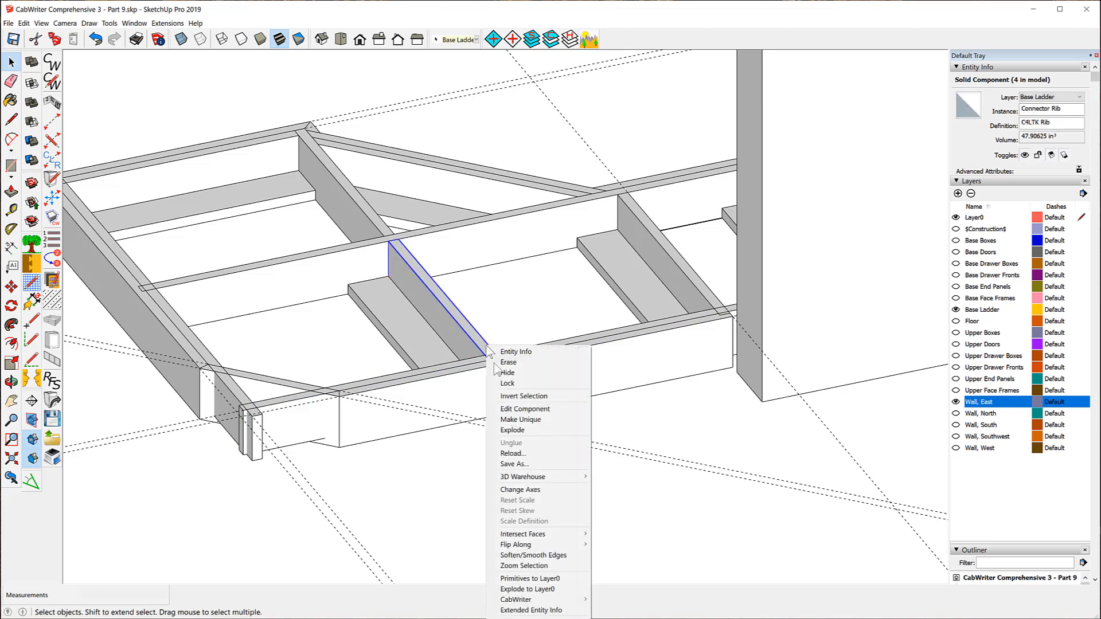
click(523, 409)
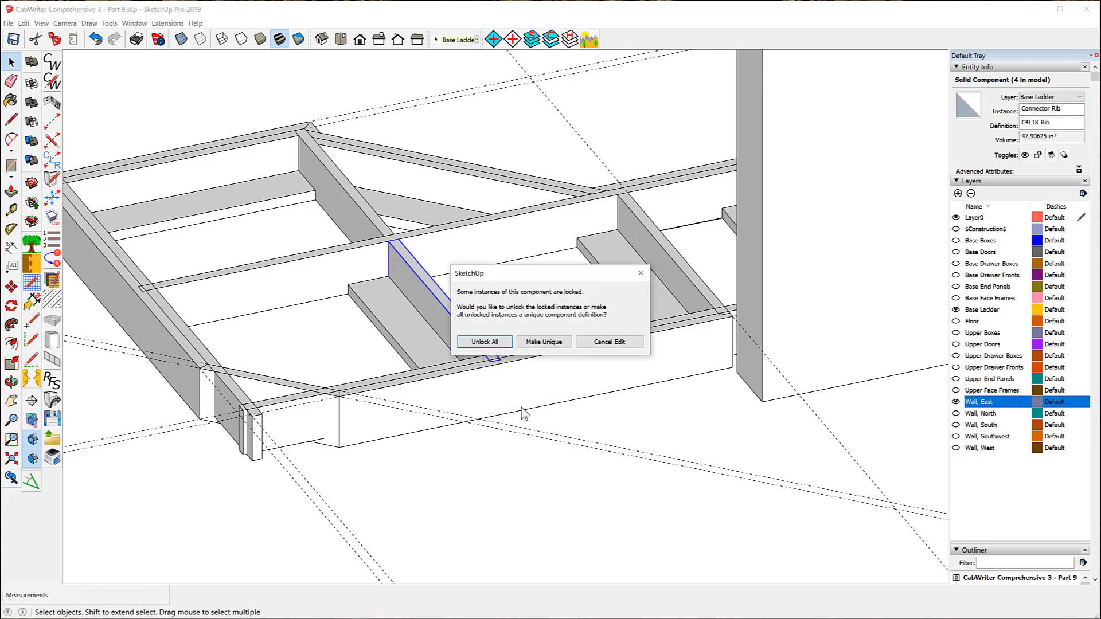
click(485, 343)
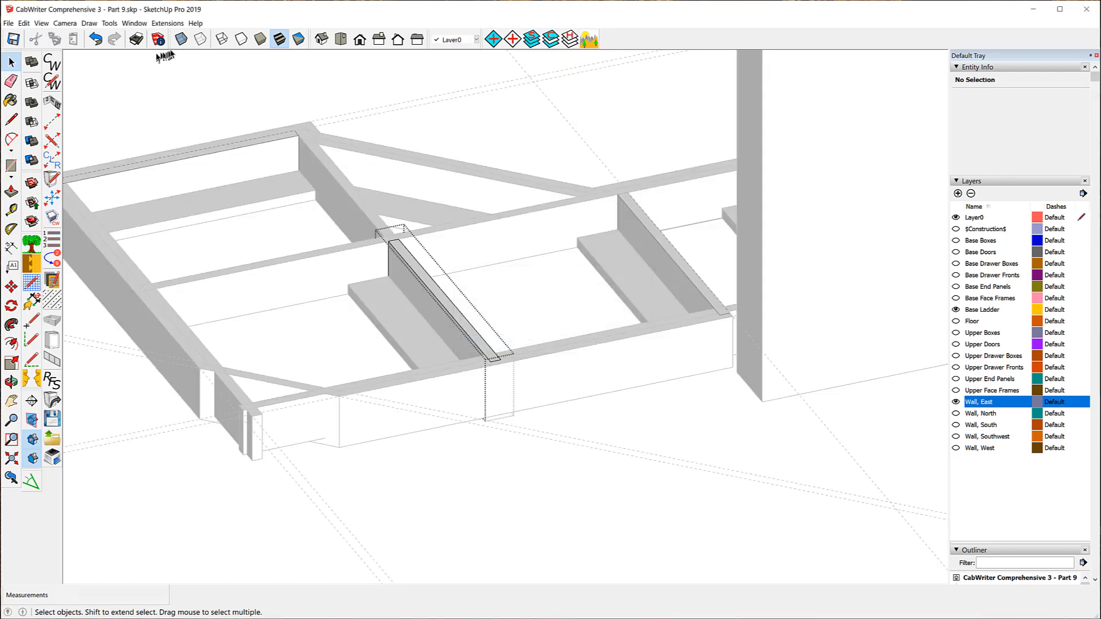
In X-ray view, push the Connector Rib's end face at the Back Tie inward 1", then close the component and restore opaque faces
click(181, 39)
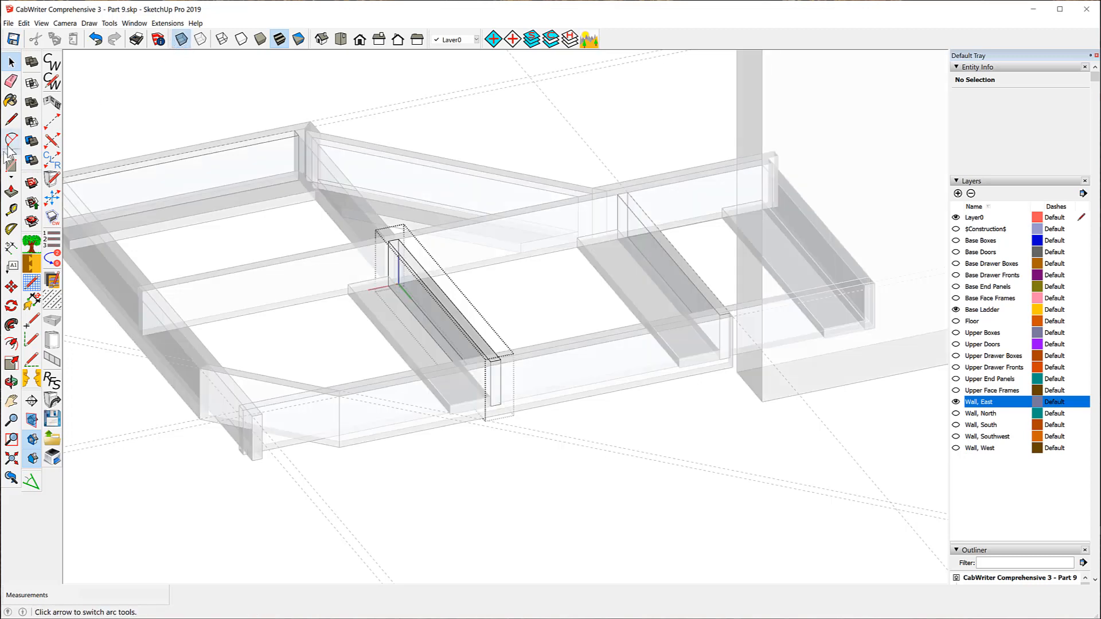
click(11, 192)
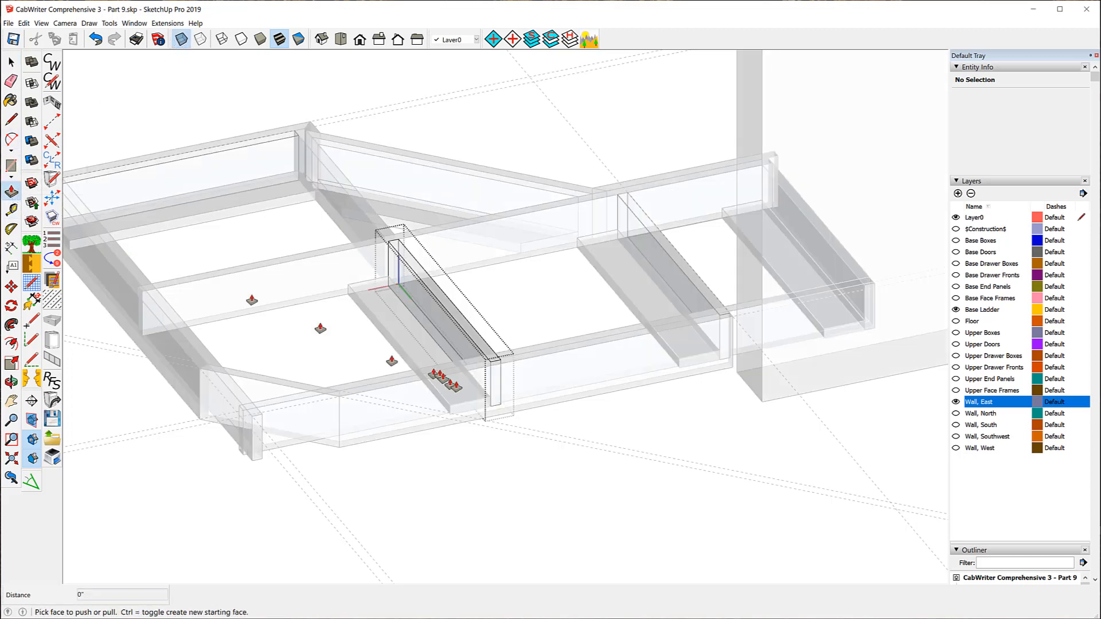
scroll(502, 385, up, 5)
click(453, 354)
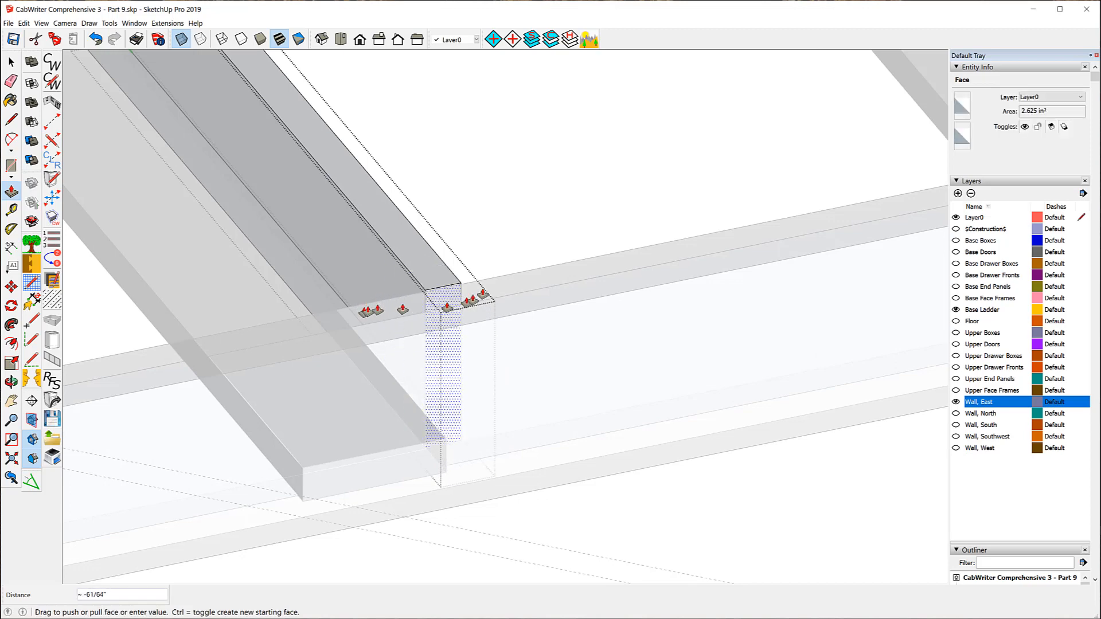
click(535, 273)
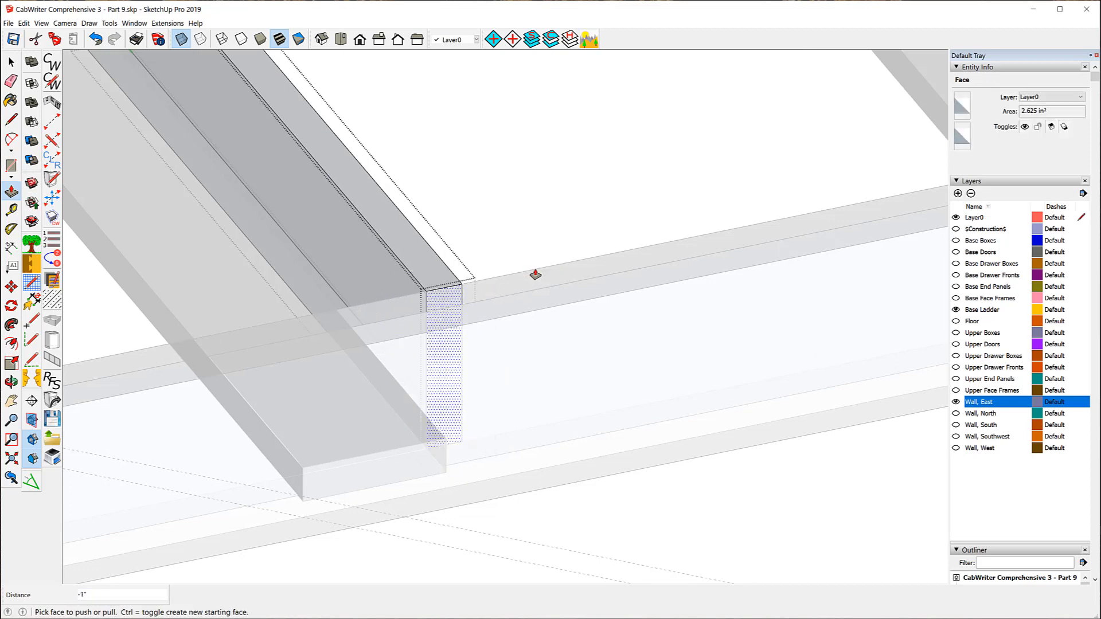
scroll(469, 423, down, 3)
scroll(476, 409, down, 3)
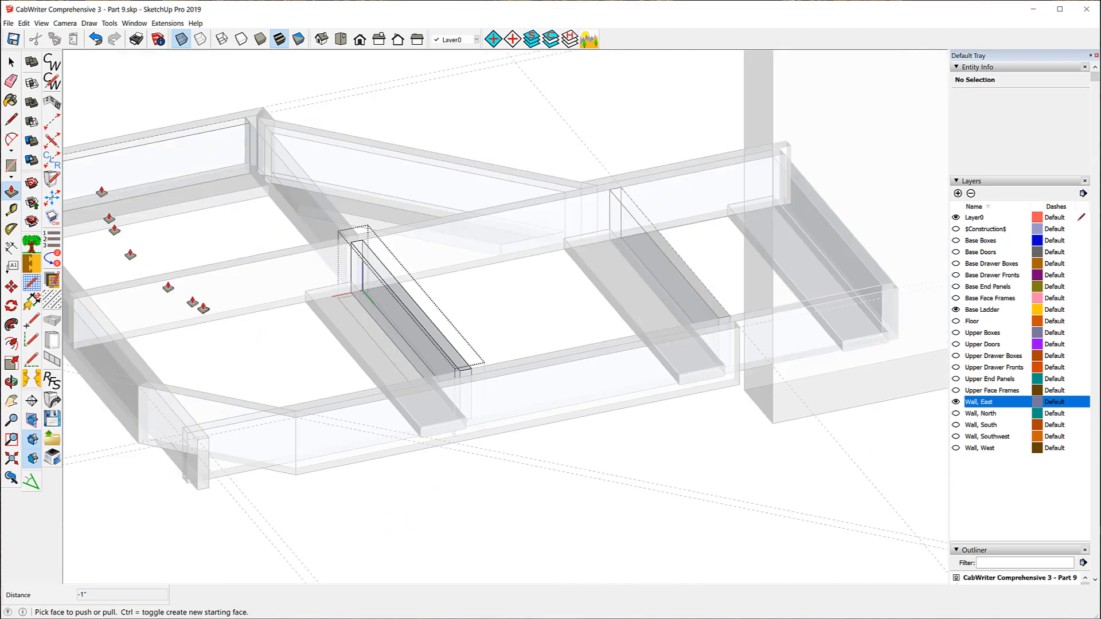
click(11, 61)
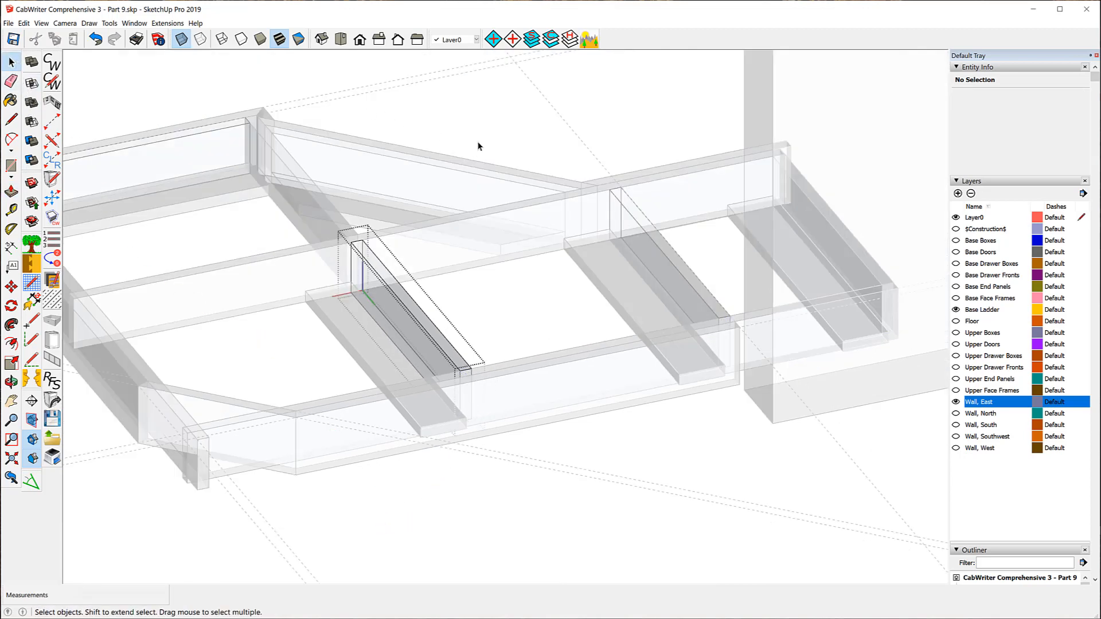
click(478, 146)
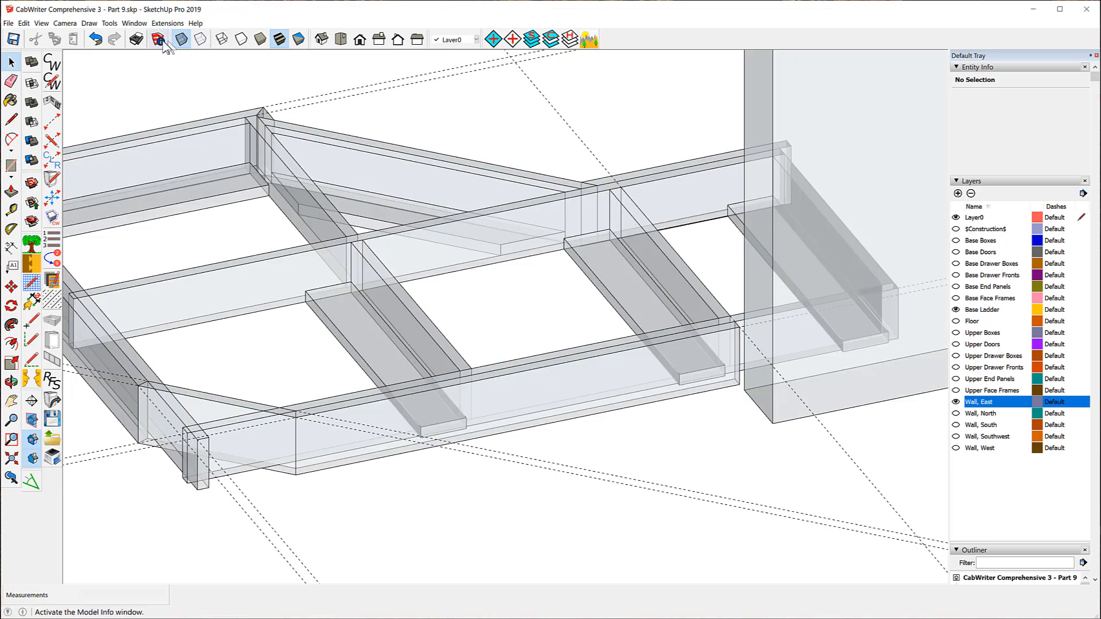
click(182, 41)
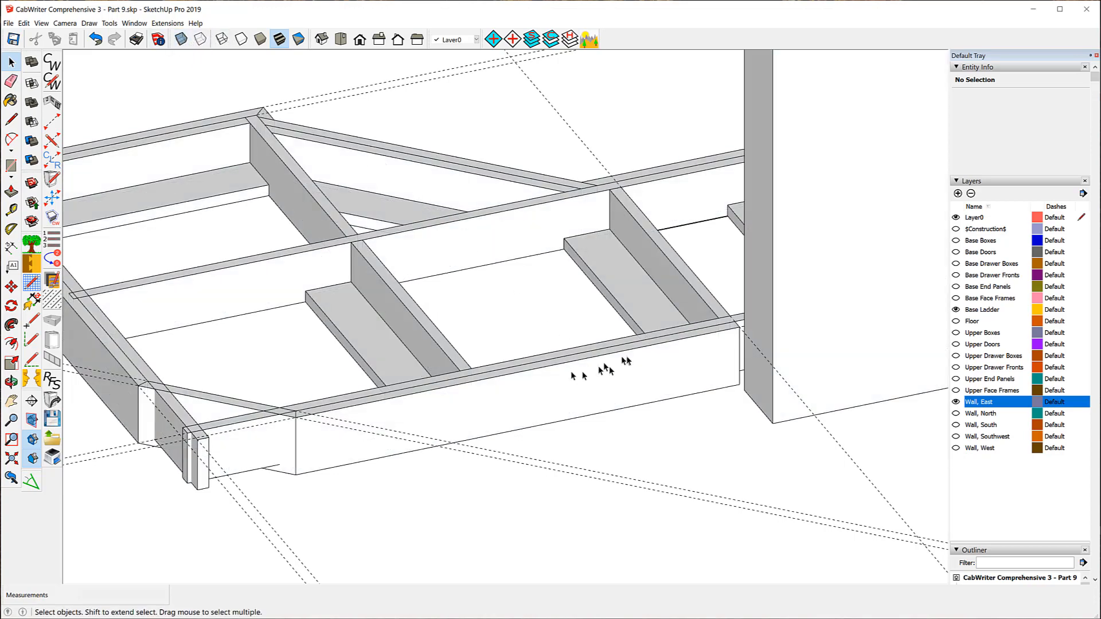
Unlock the Connector Stretcher beside the middle rib and open it for editing, unlocking all of its instances
middle_drag(505, 345, 819, 314)
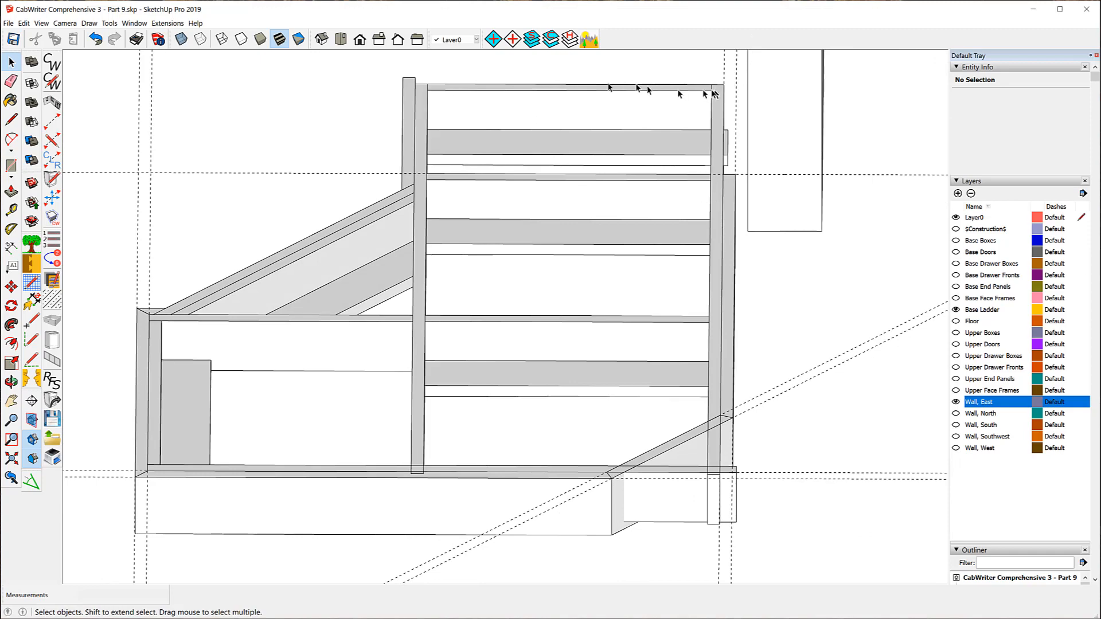
middle_drag(805, 255, 689, 2)
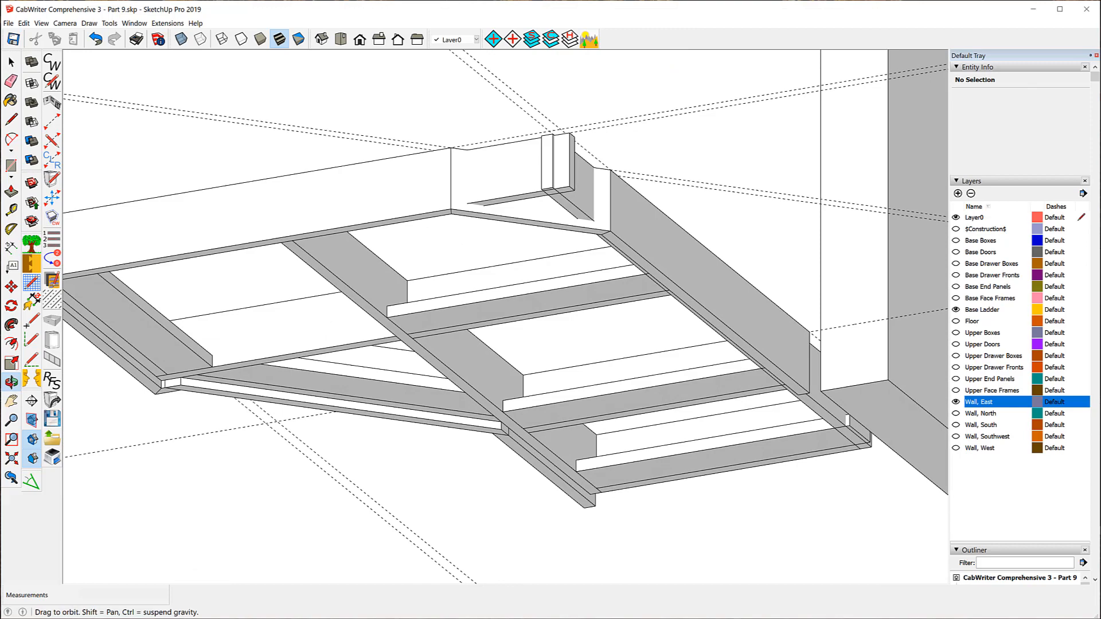
middle_drag(689, 1, 89, 490)
middle_drag(344, 377, 833, 348)
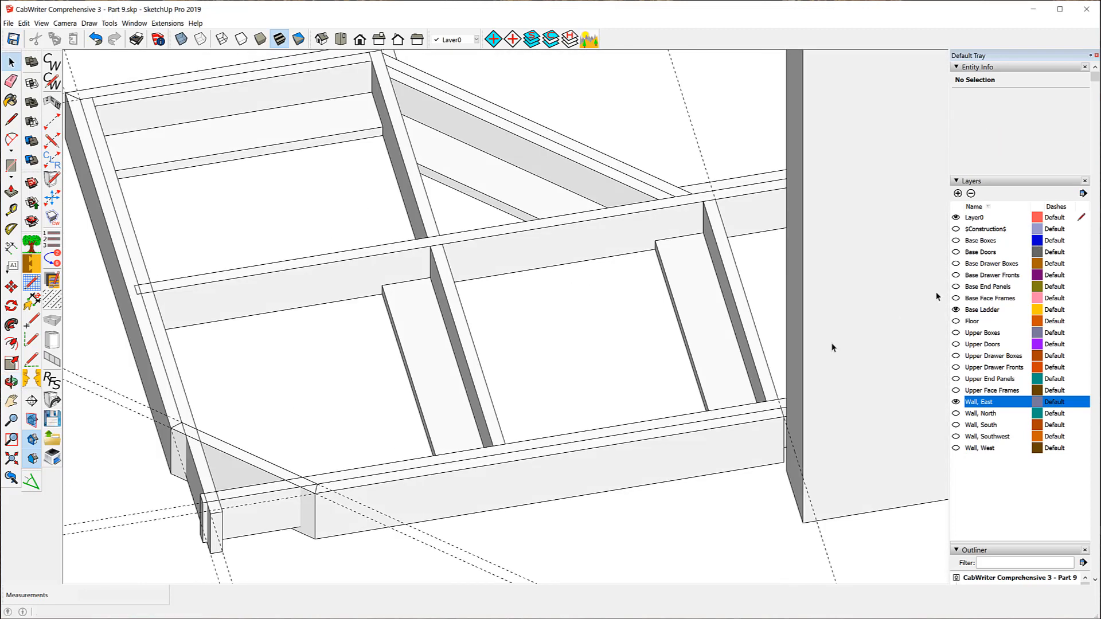
middle_drag(671, 373, 669, 266)
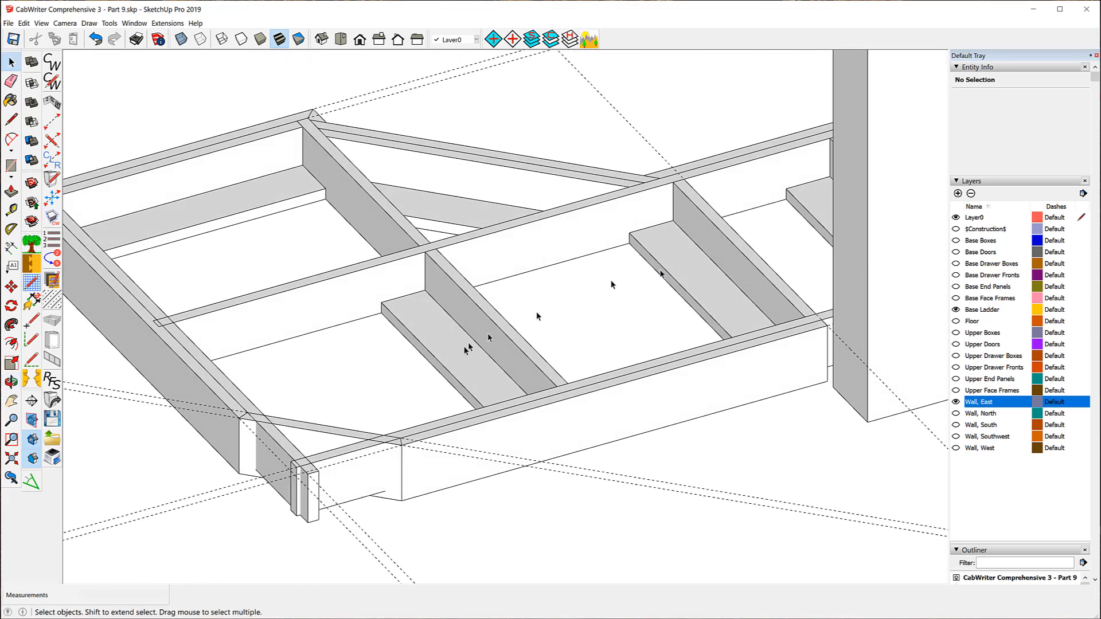
click(459, 366)
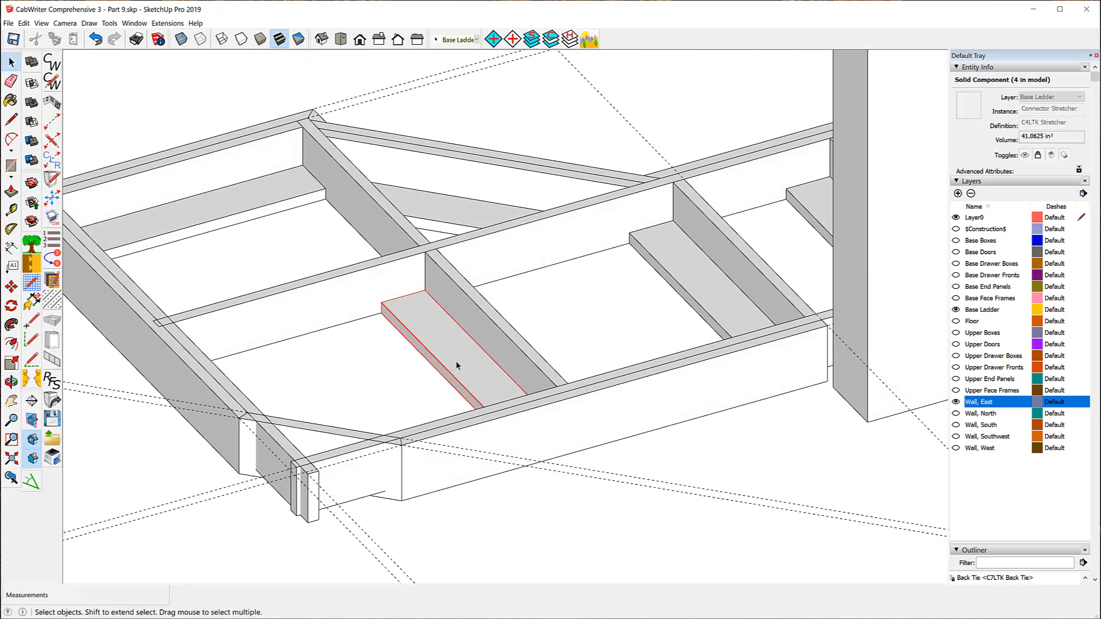
right_click(456, 363)
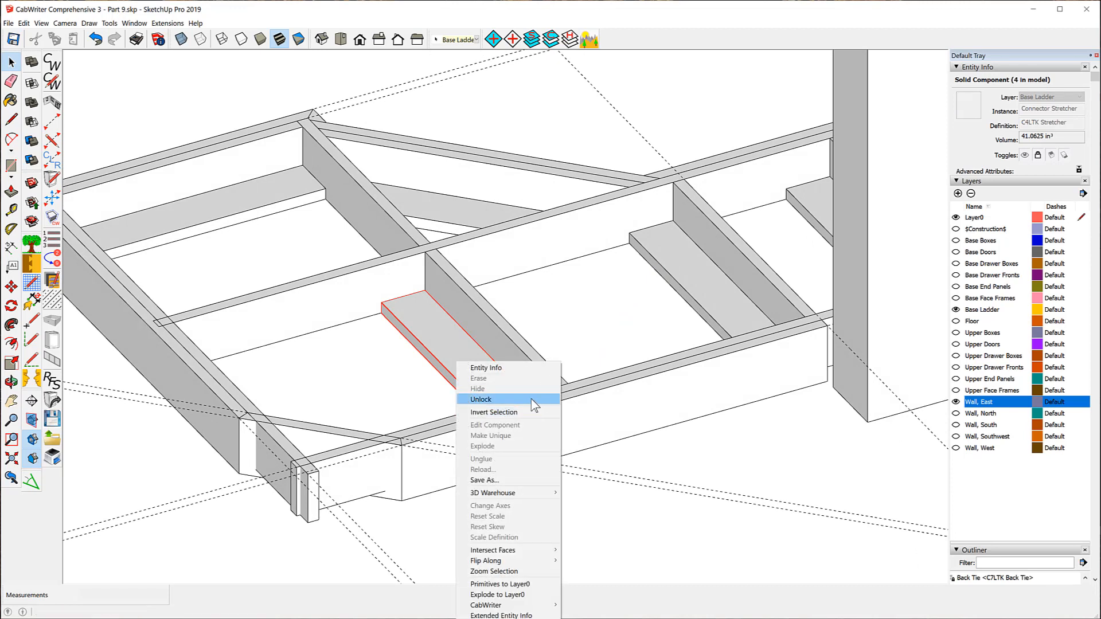
click(534, 406)
right_click(473, 382)
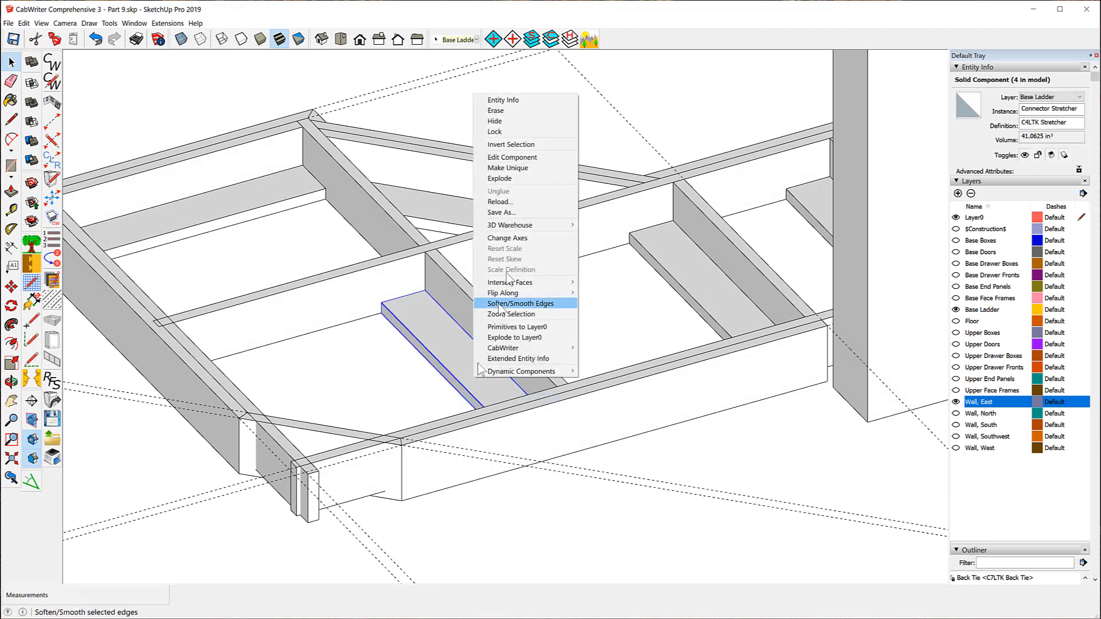
click(516, 158)
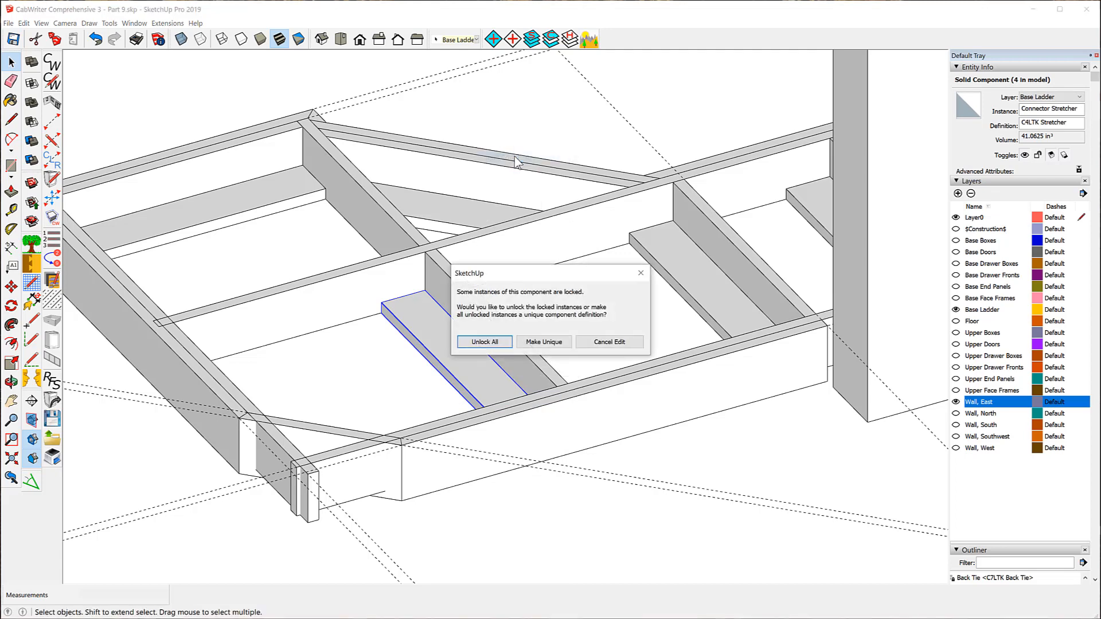
click(482, 342)
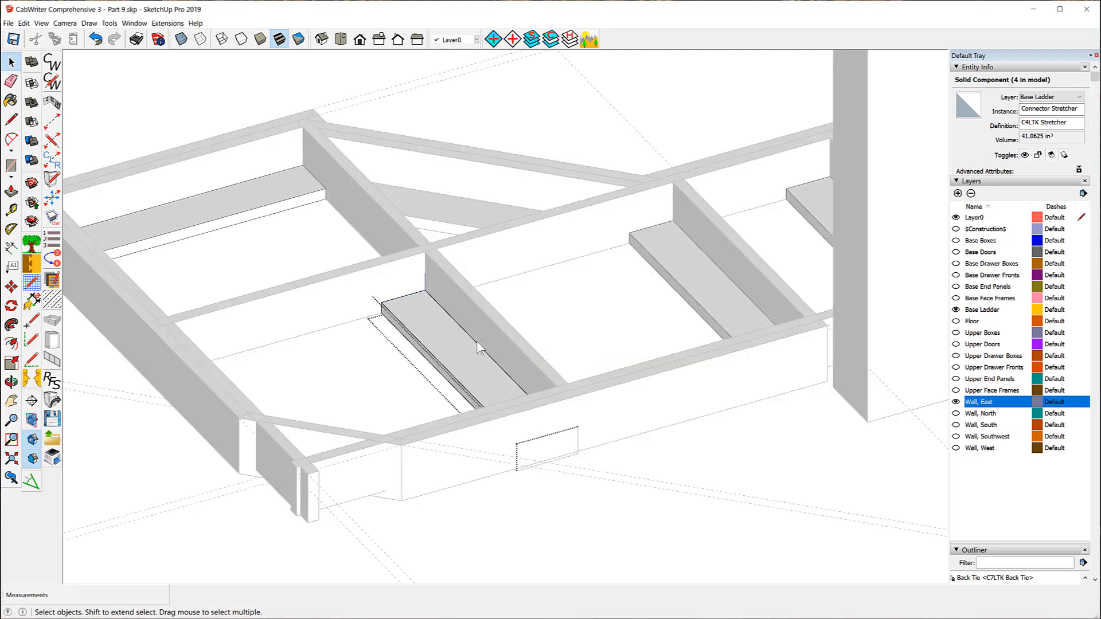
In X-ray view, push the Connector Stretcher's end face at the Back Tie inward 1", then close the component and restore opaque faces
click(181, 39)
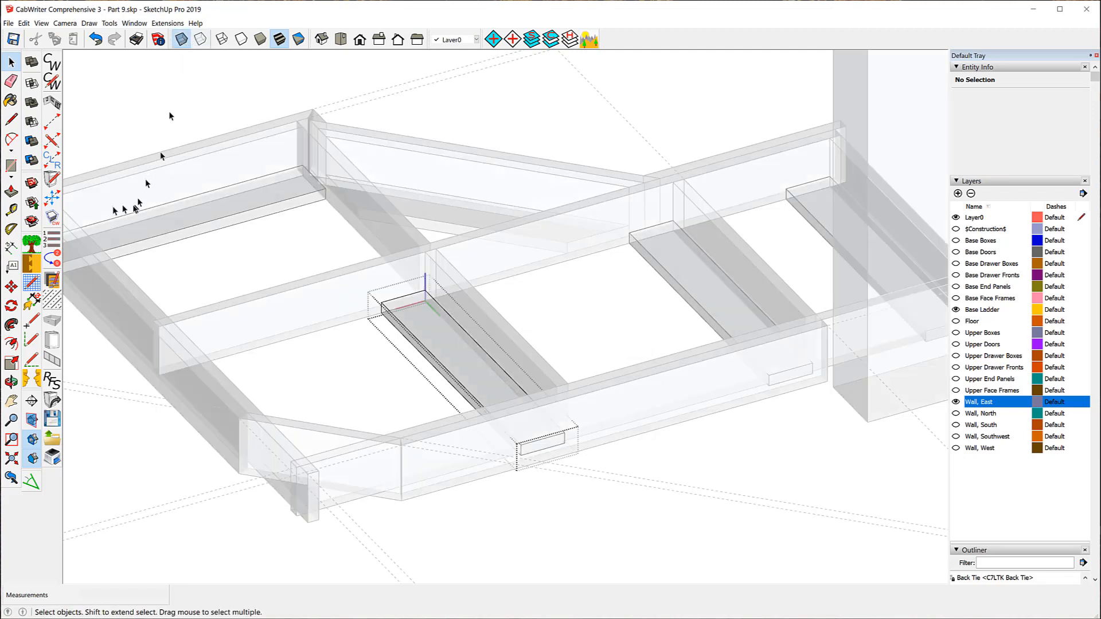
click(11, 192)
click(540, 450)
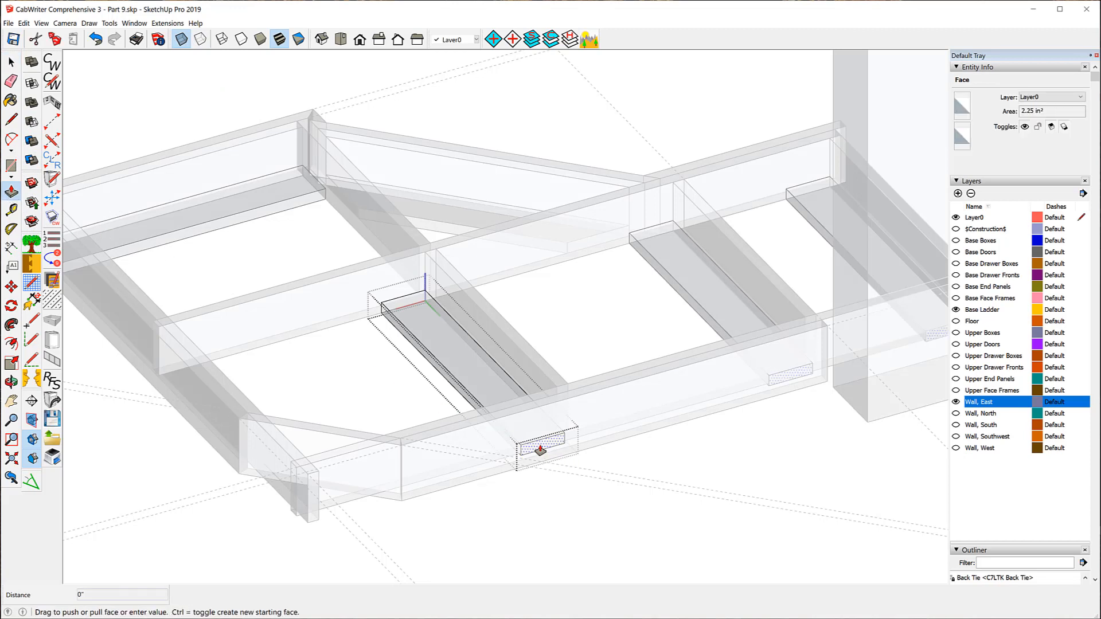
click(384, 443)
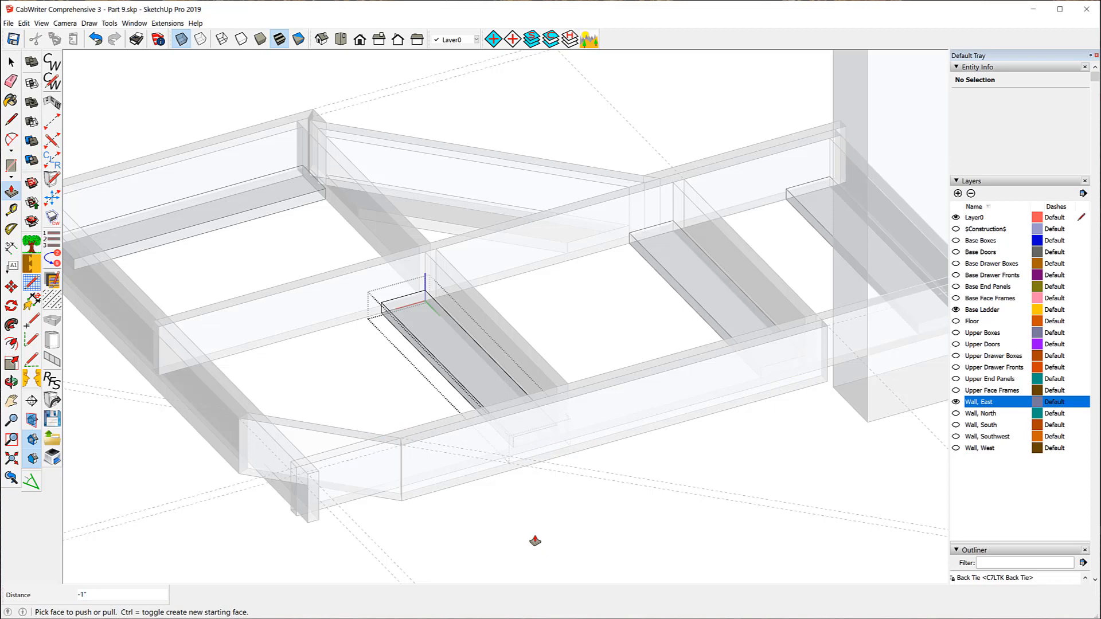
click(10, 62)
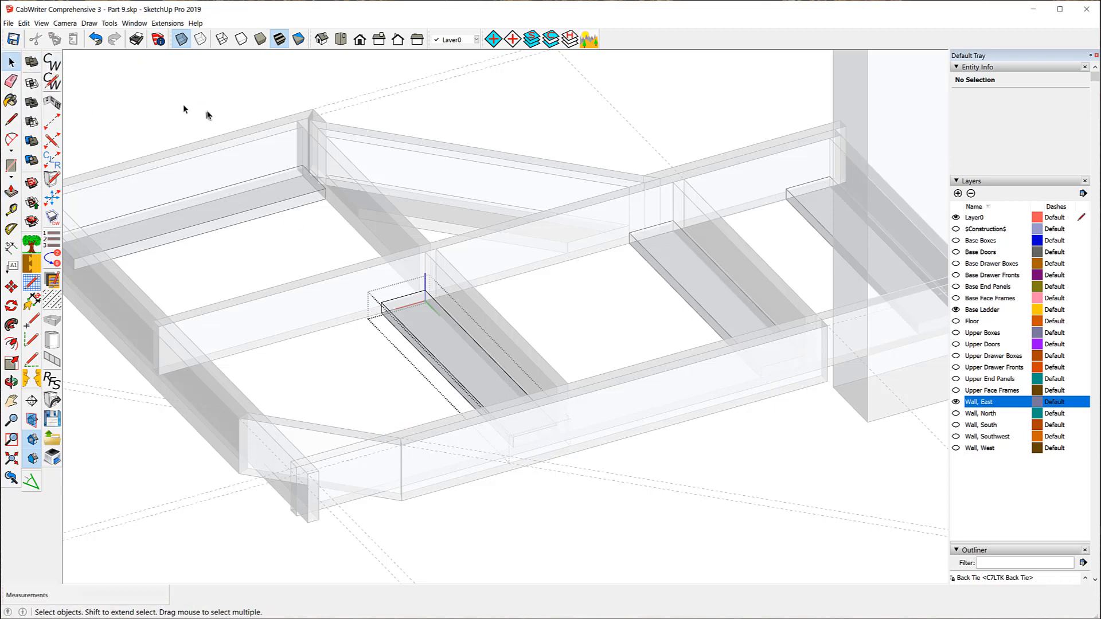
click(207, 115)
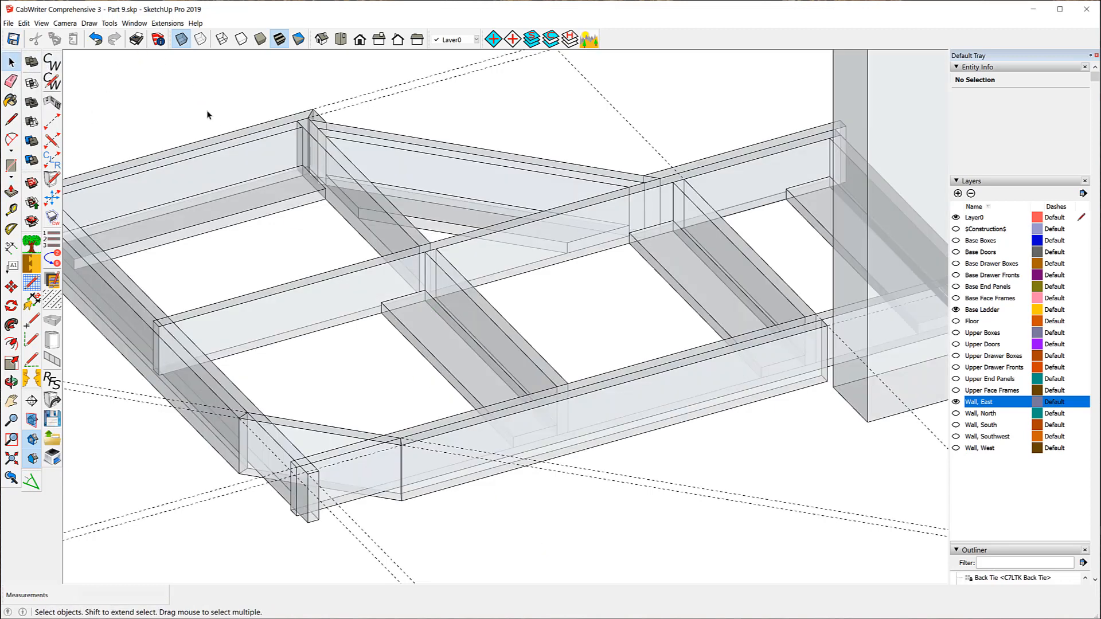
click(181, 39)
Unlock the Front Tie running through the middle of the base ladder and open it for editing
key(o)
drag(263, 205, 430, 184)
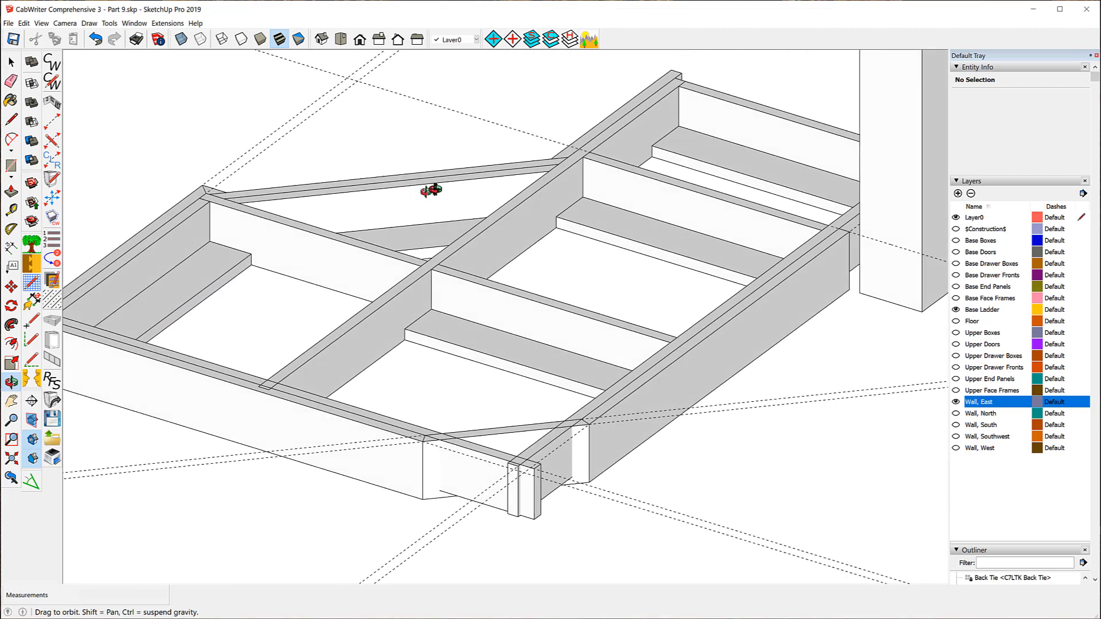
key(space)
scroll(450, 200, down, 2)
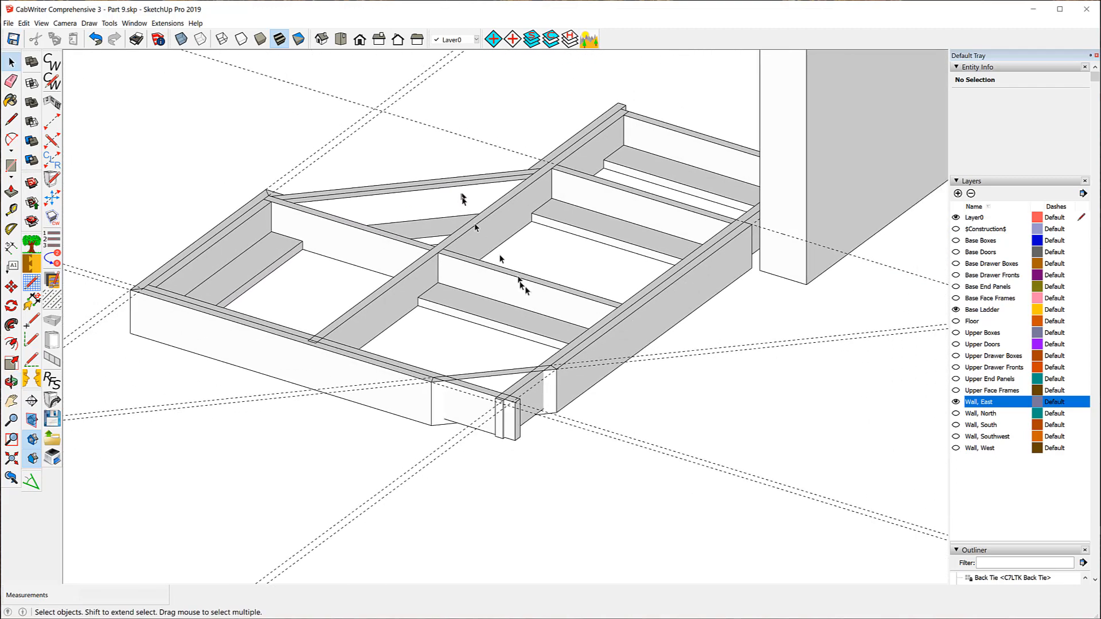
click(357, 315)
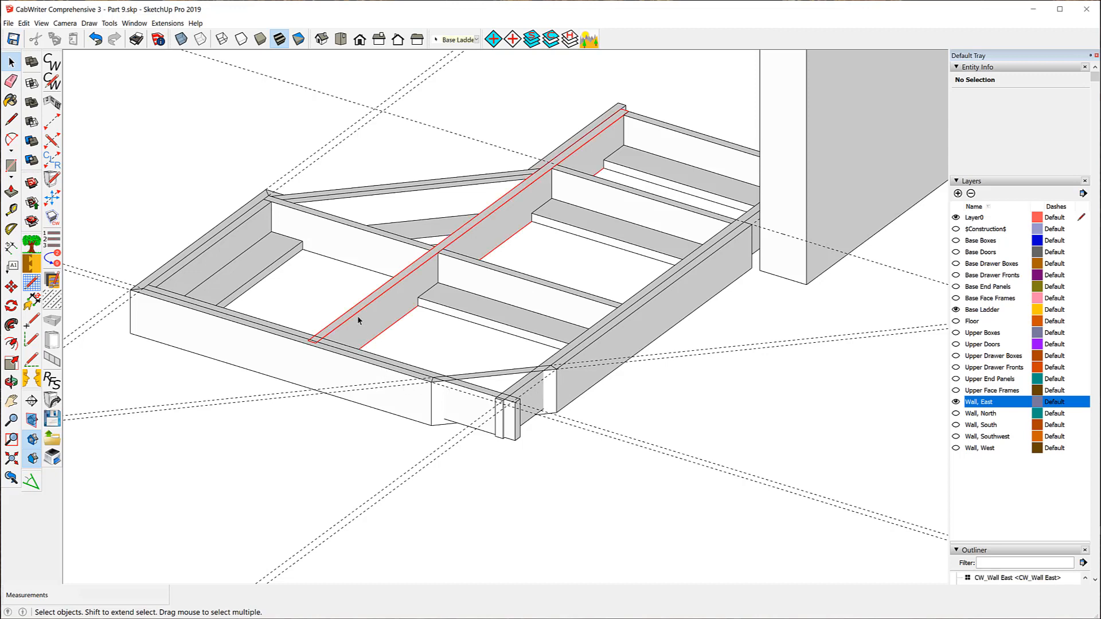
right_click(357, 316)
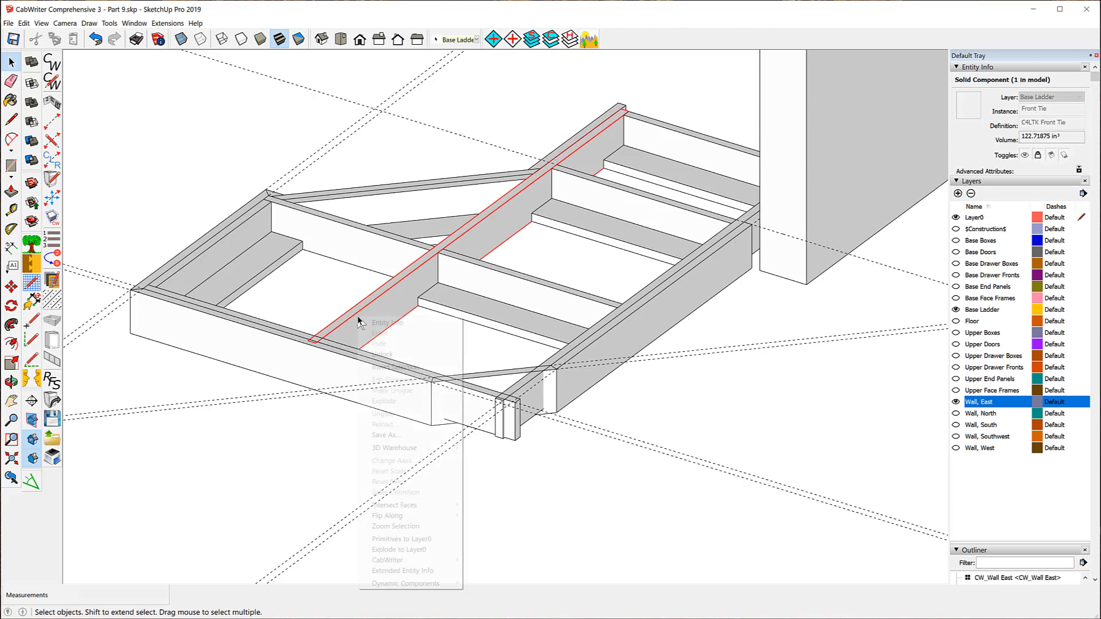
click(415, 355)
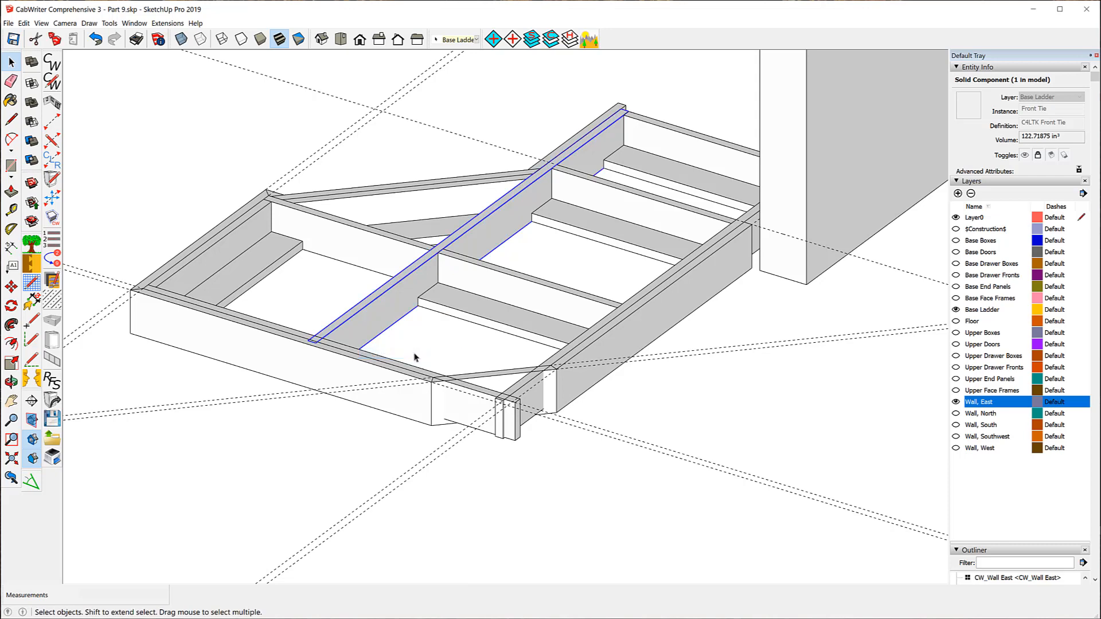
right_click(362, 333)
click(392, 391)
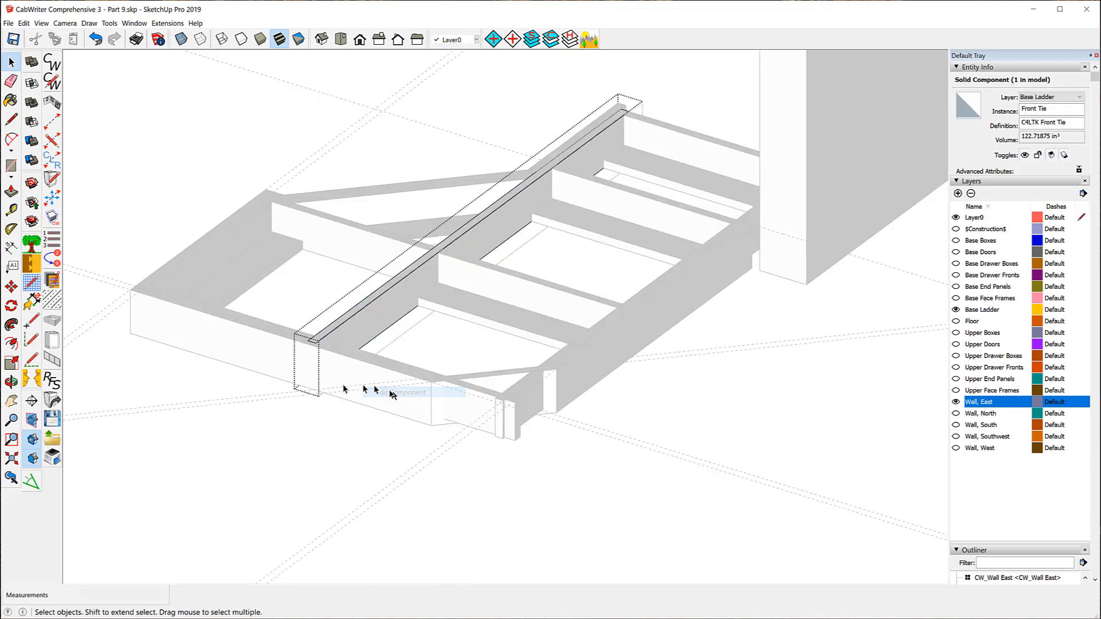
In X-ray view, push the Front Tie's end face at the Back Tie inward 1", then close the component and restore opaque faces
click(181, 39)
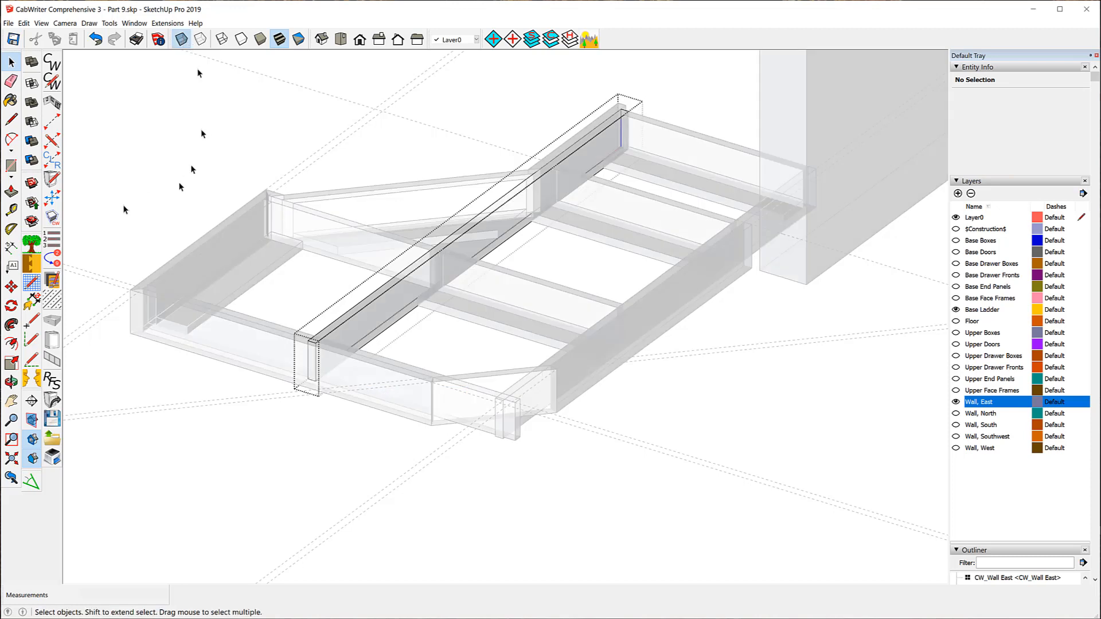
click(11, 193)
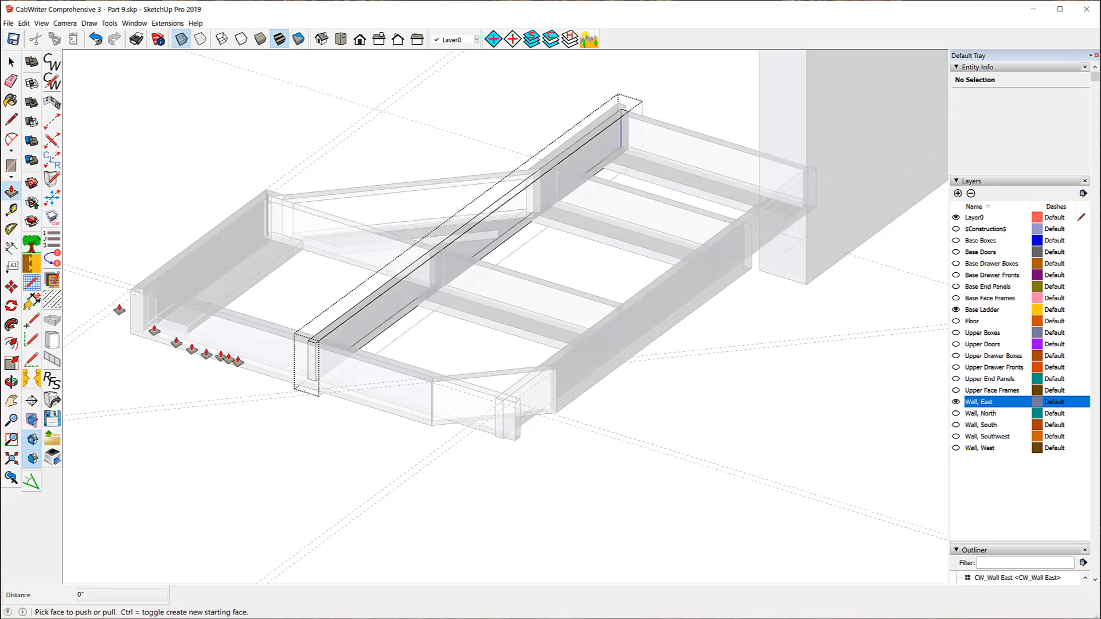
click(310, 370)
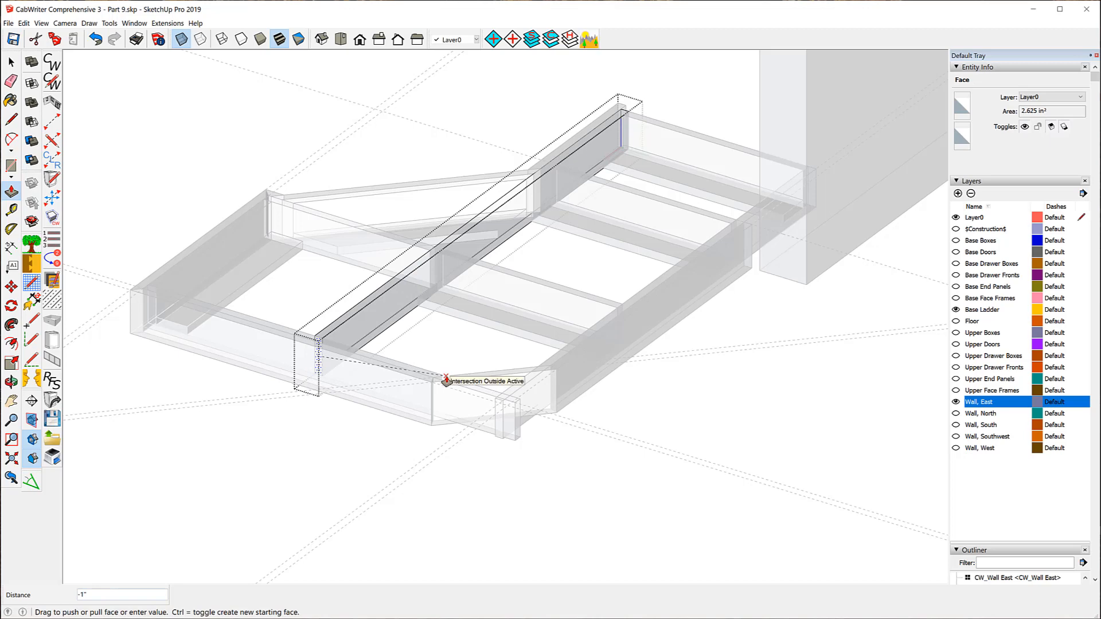
click(445, 379)
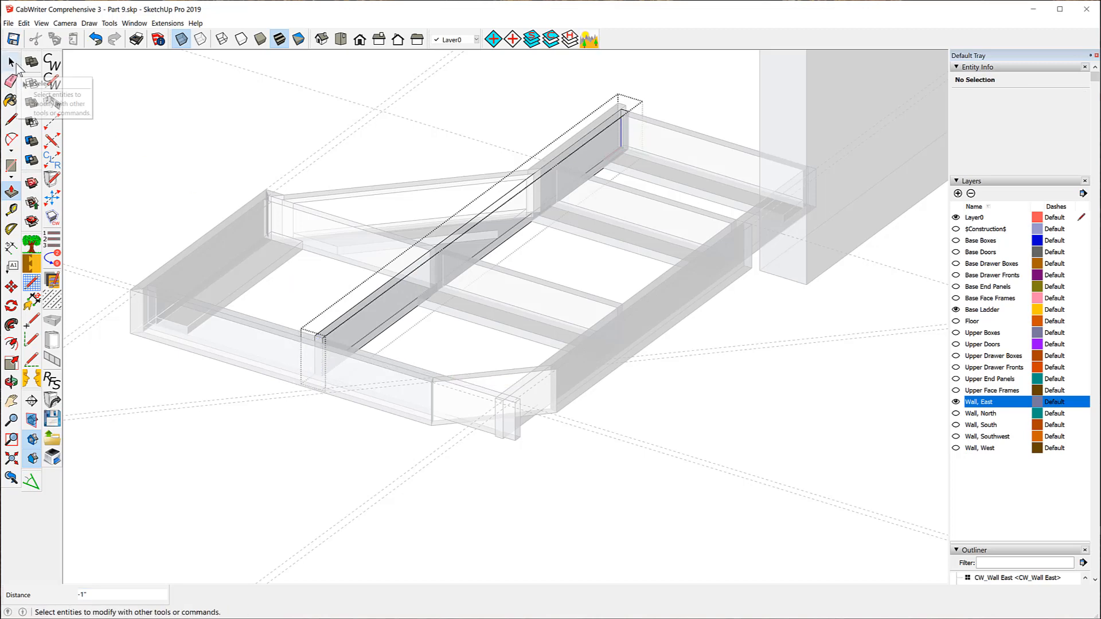
click(12, 62)
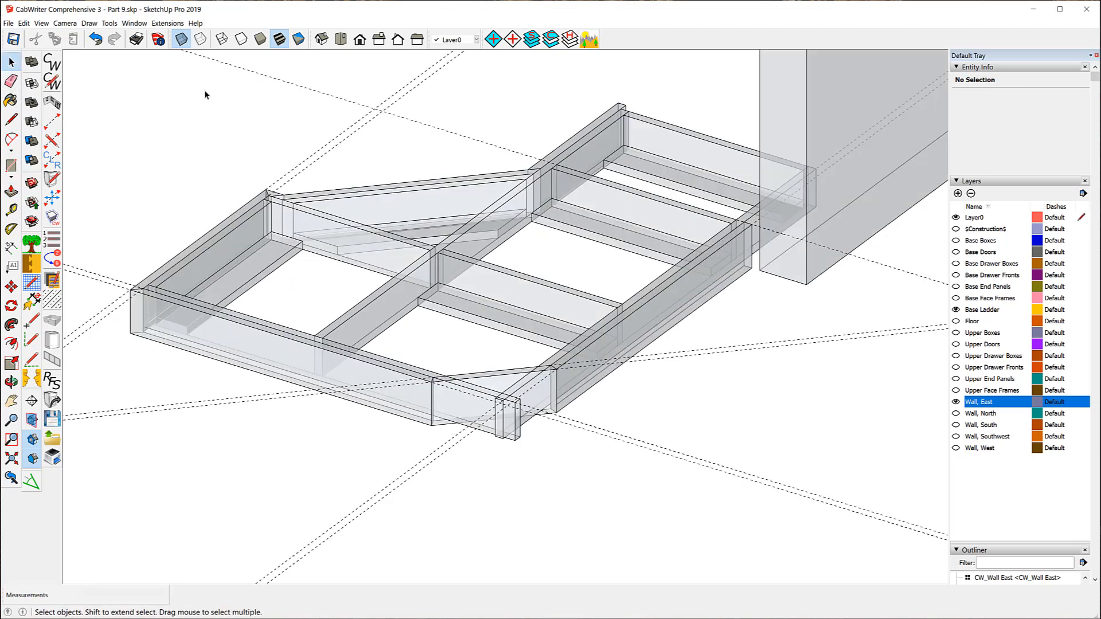
click(181, 39)
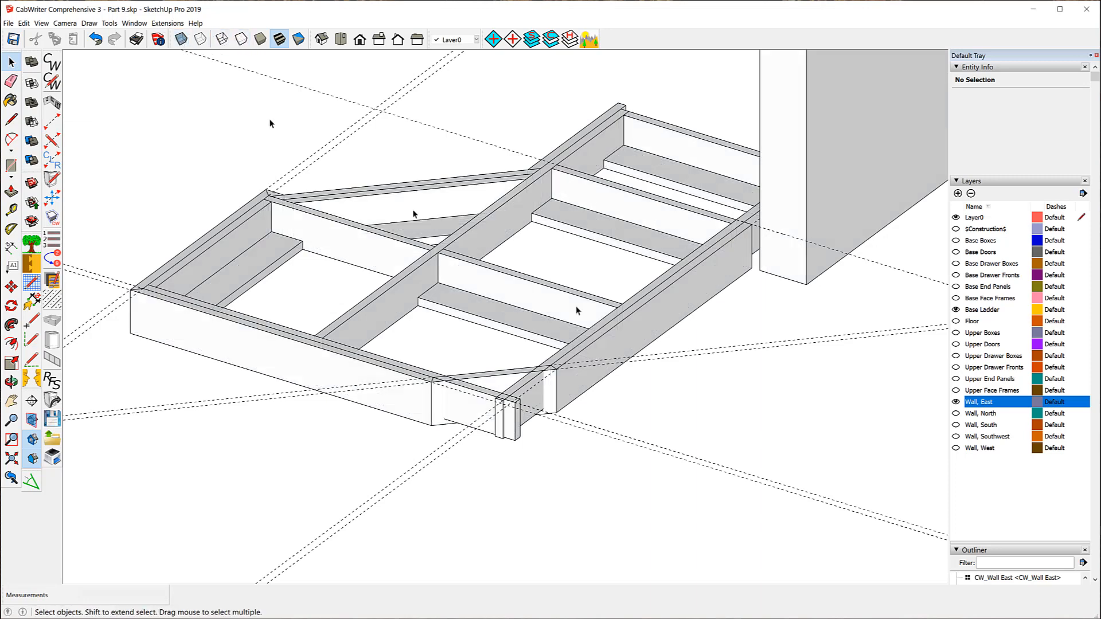
Open the Back Tie Extension that protrudes past the diagonal toe-kick face for editing
middle_drag(729, 367, 415, 471)
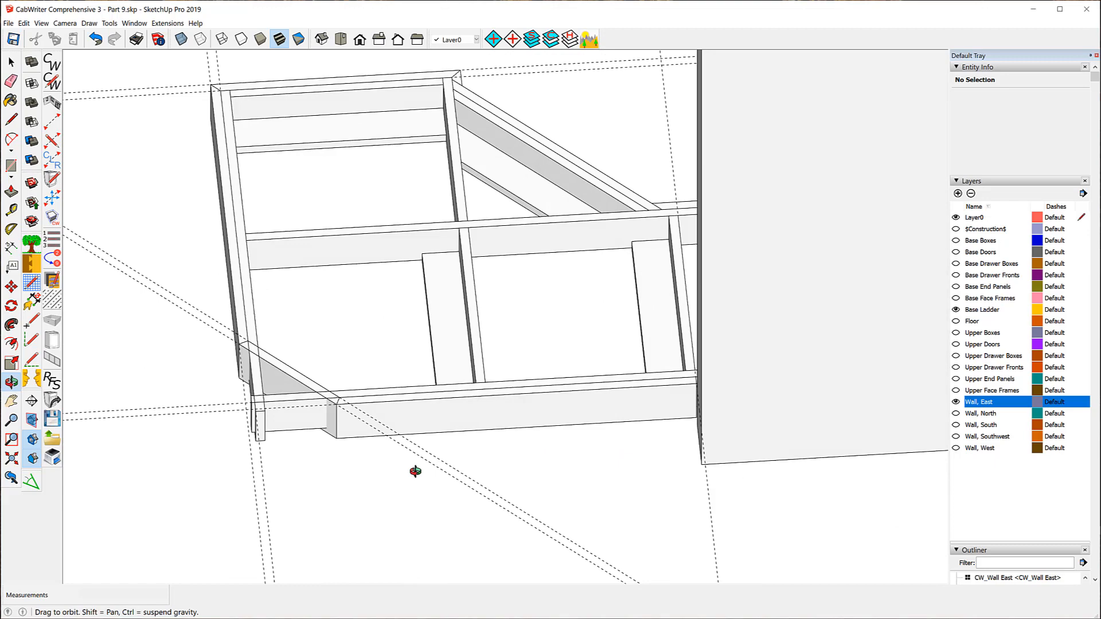
drag(415, 471, 322, 391)
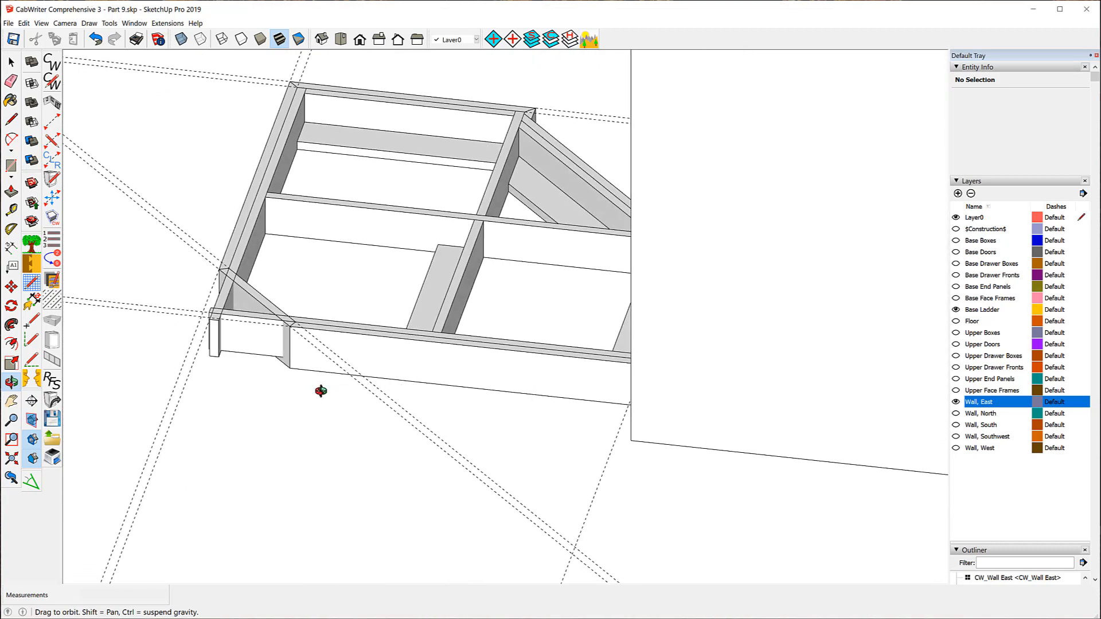
key(space)
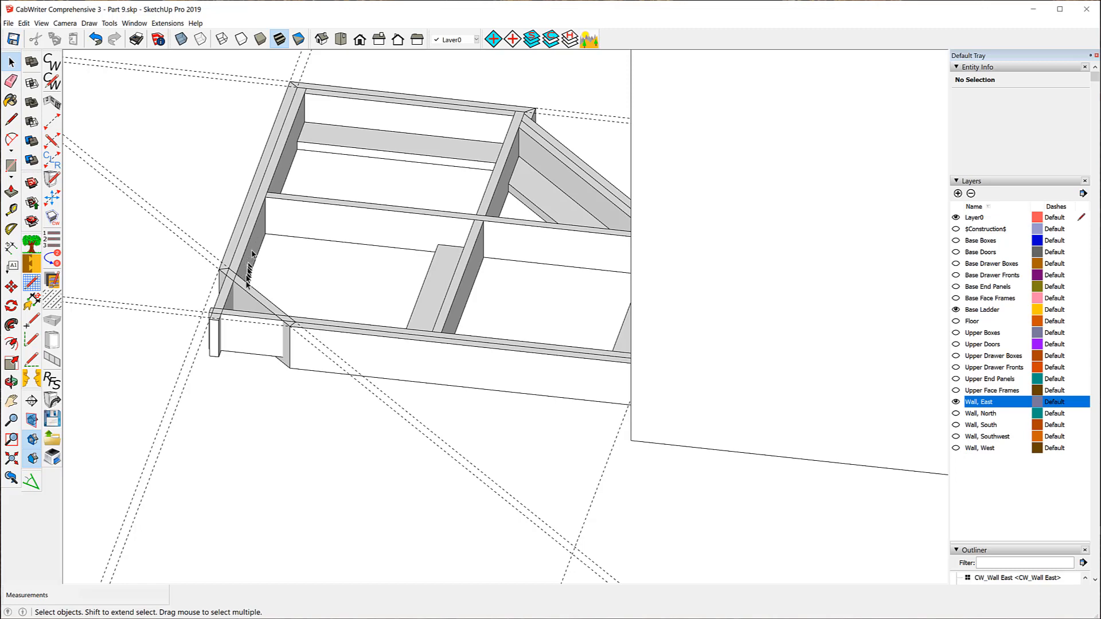
scroll(232, 291, up, 6)
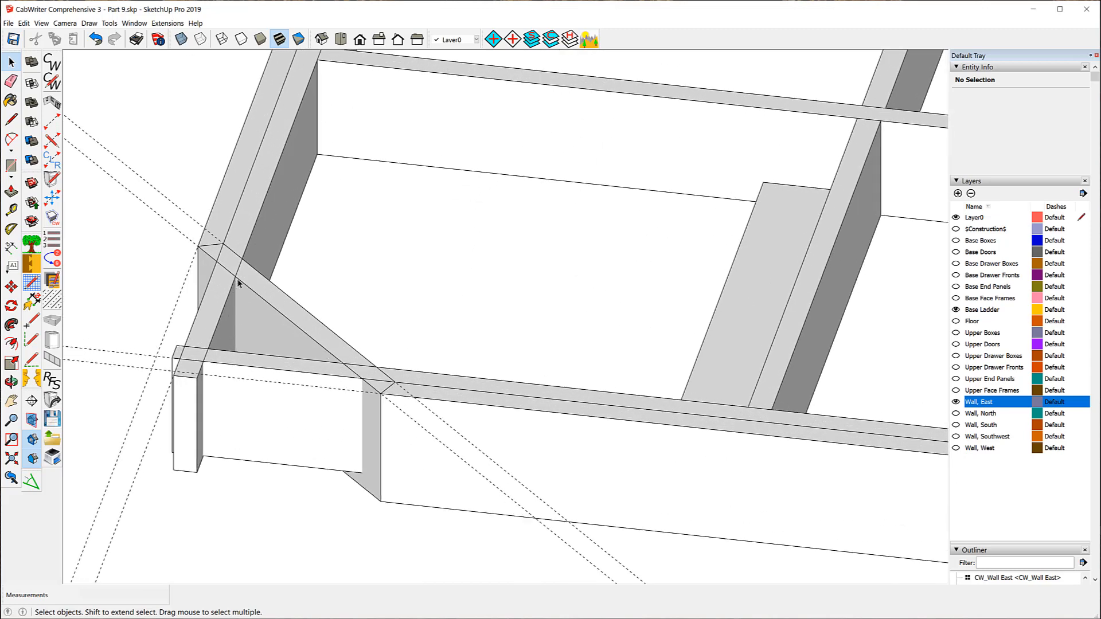
click(247, 214)
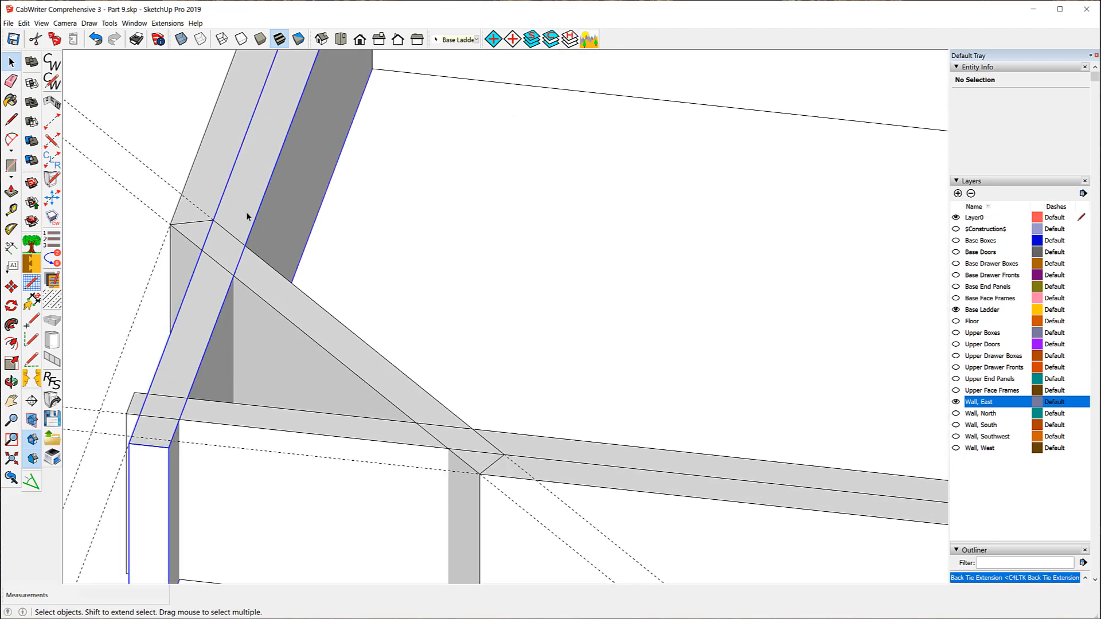
right_click(247, 215)
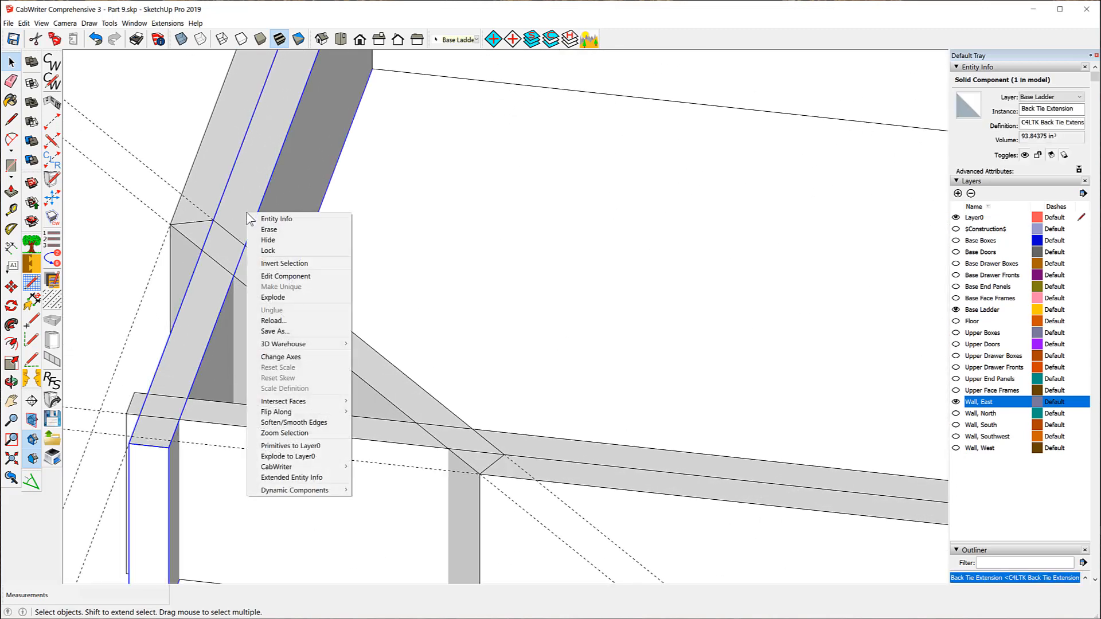
click(302, 279)
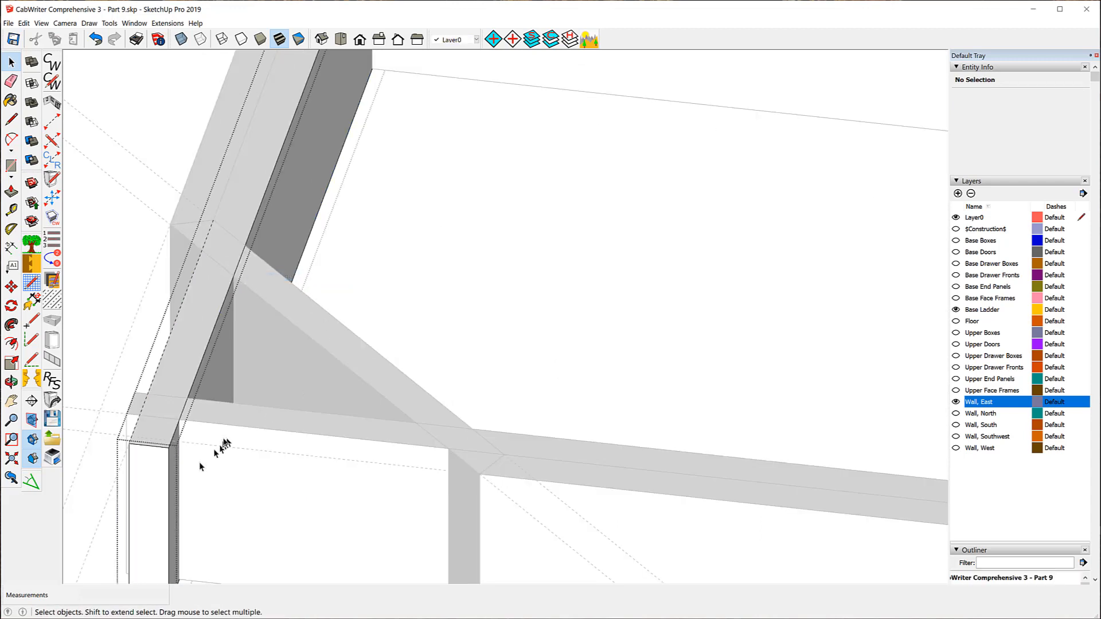
Move the outer vertical end edge of the Back Tie Extension about 7 7/8" back to the inner miter corner of the applied faces
click(130, 479)
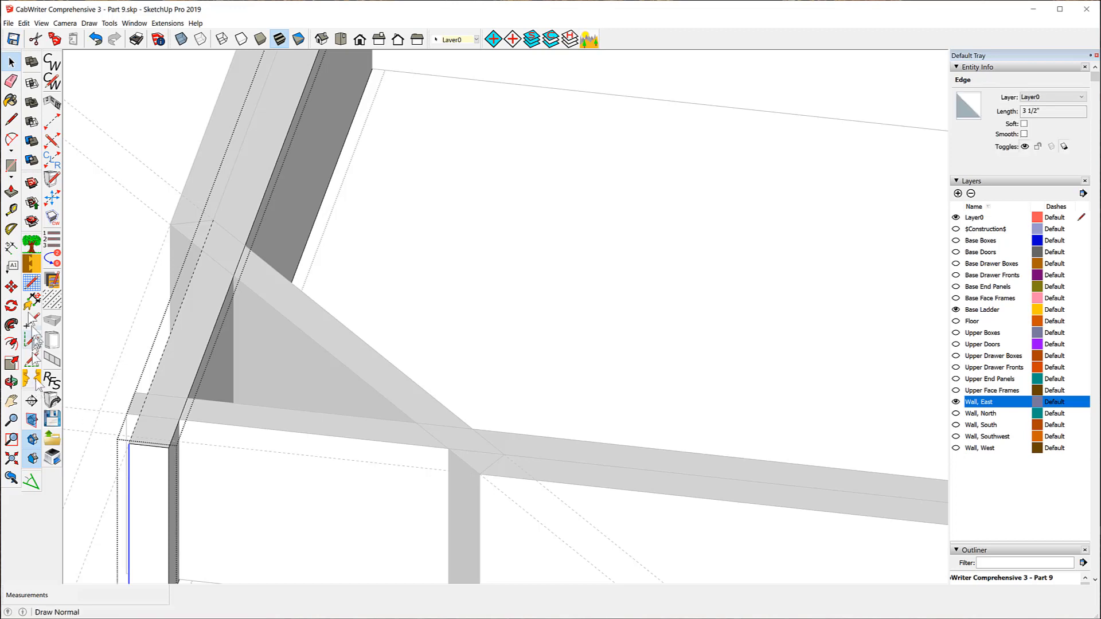
click(11, 287)
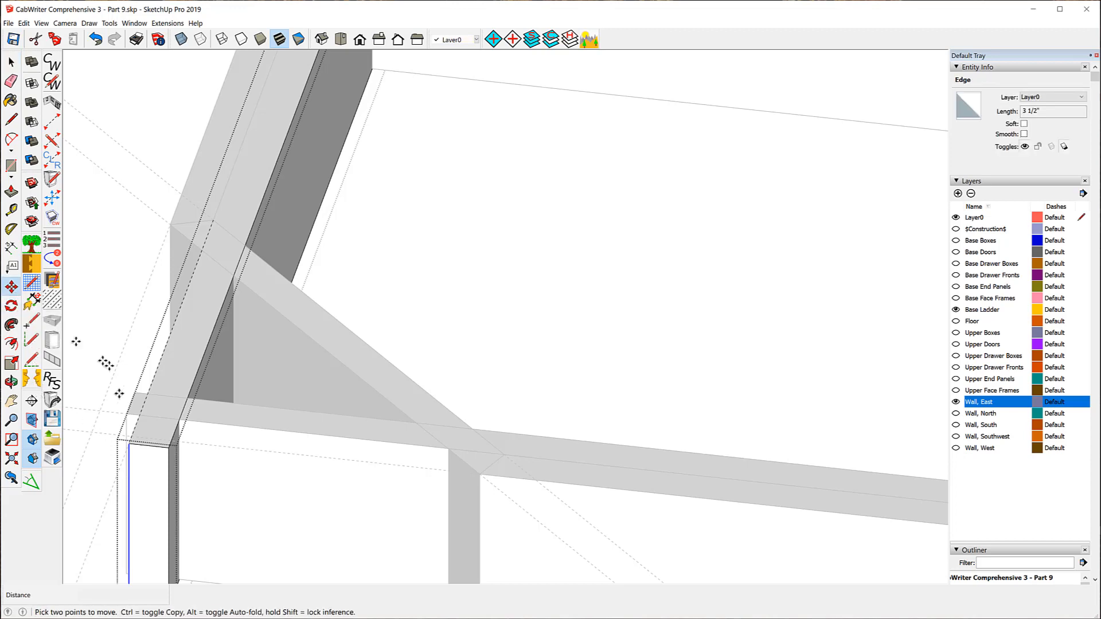
click(129, 443)
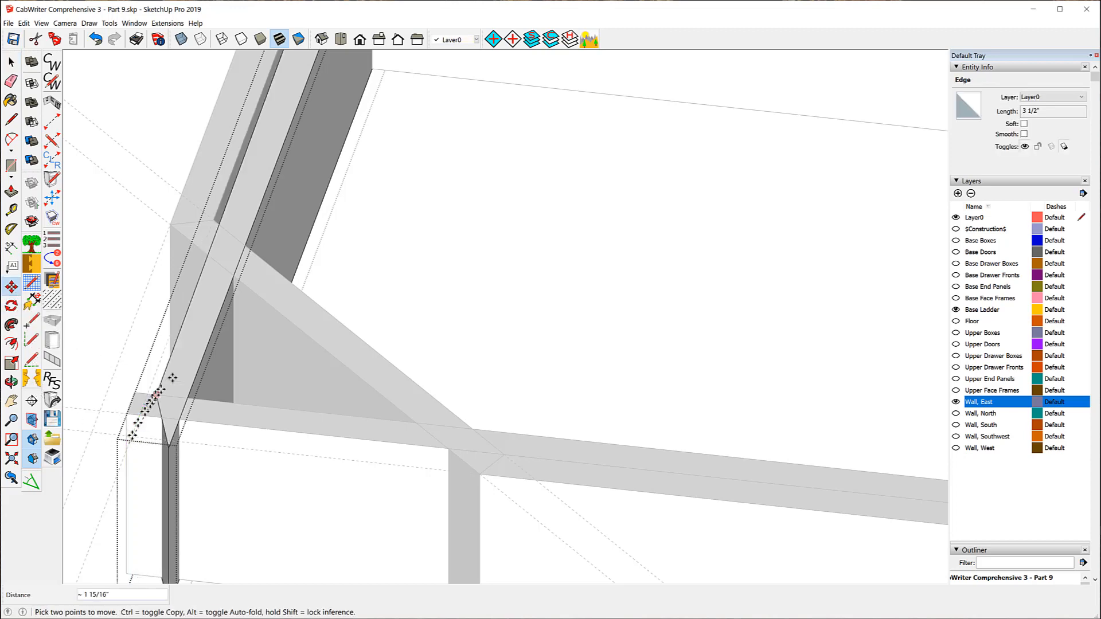
click(212, 218)
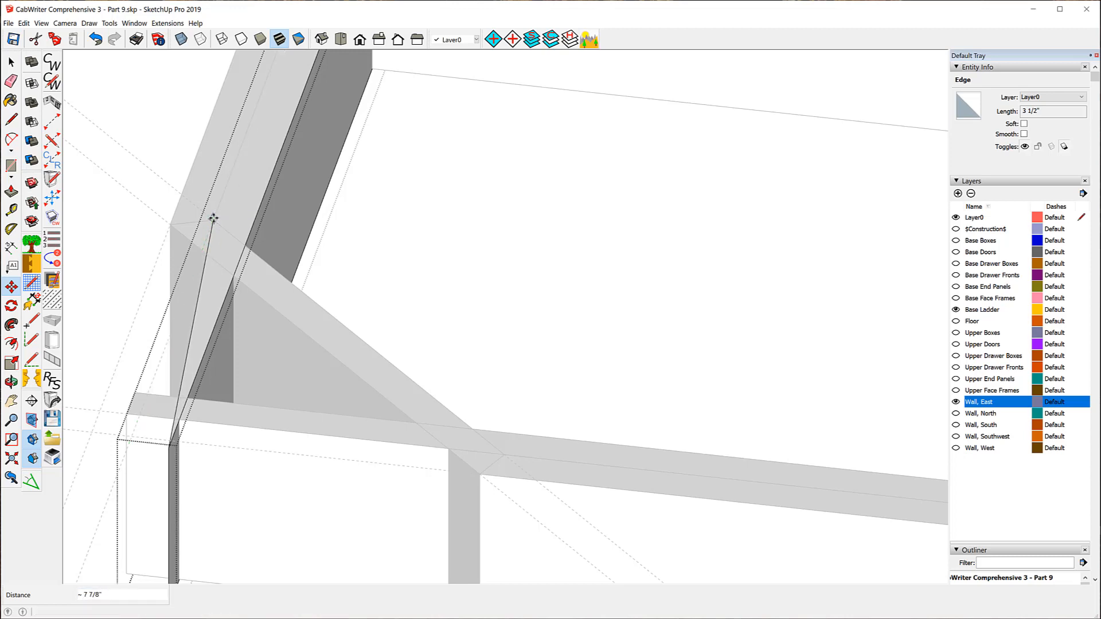
click(11, 61)
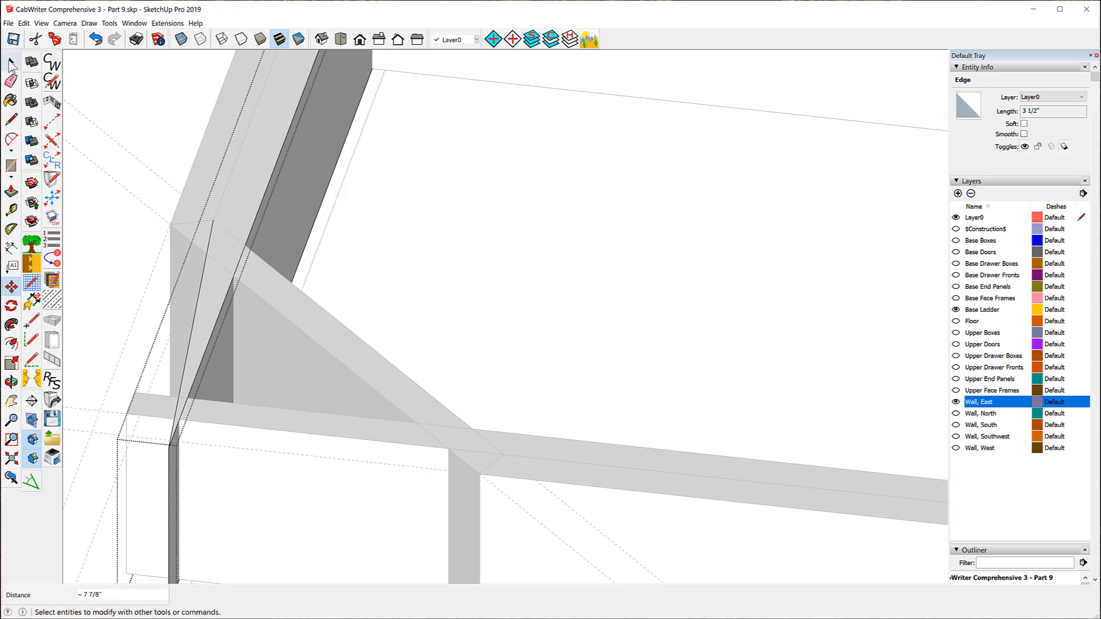
Move the extension's other vertical end edge about 7 1/8" back onto the diagonal applied face's rear edge, then close the component
click(170, 493)
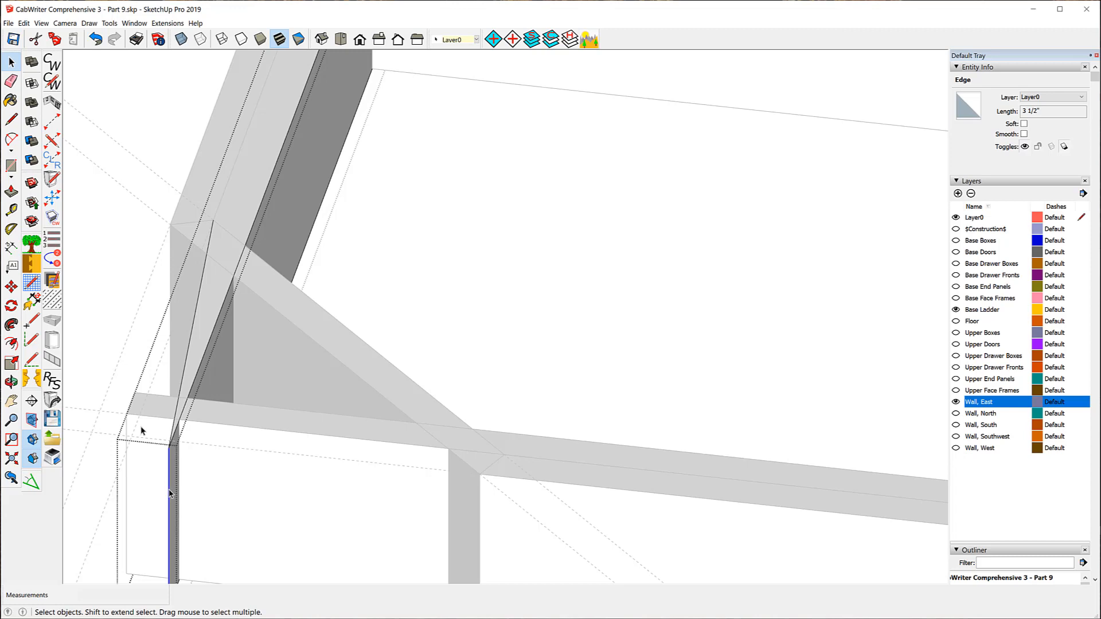
click(13, 288)
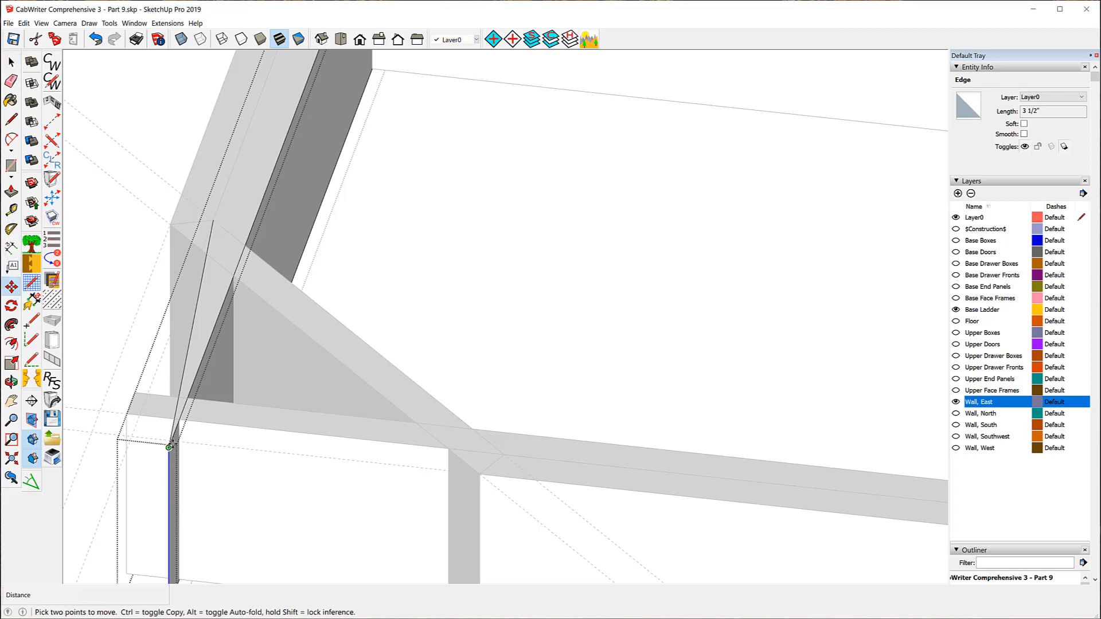
click(170, 446)
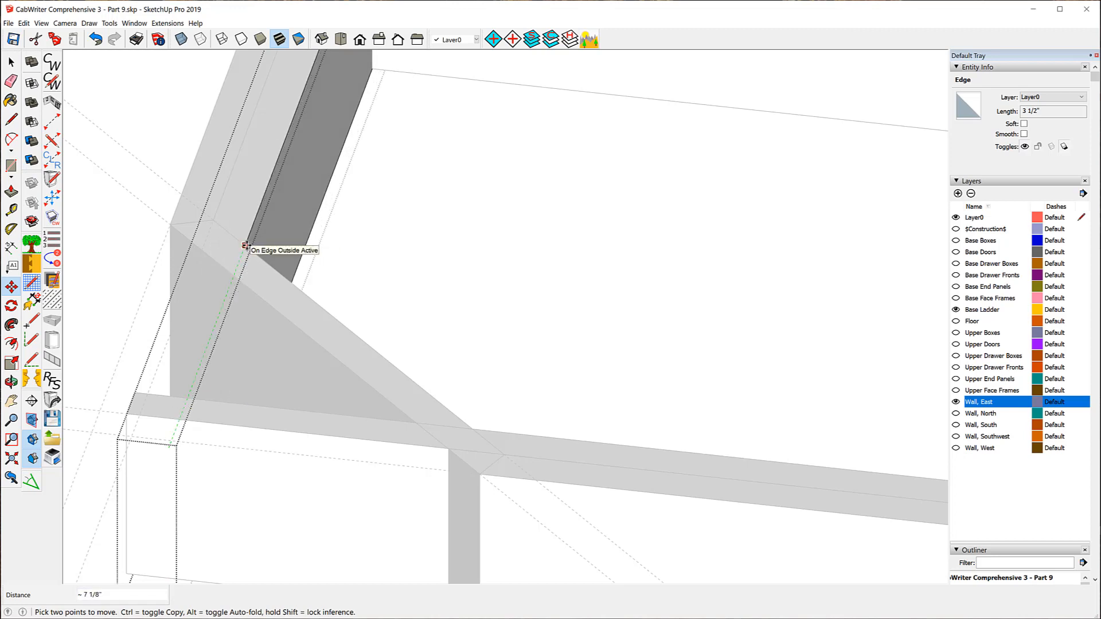
click(246, 245)
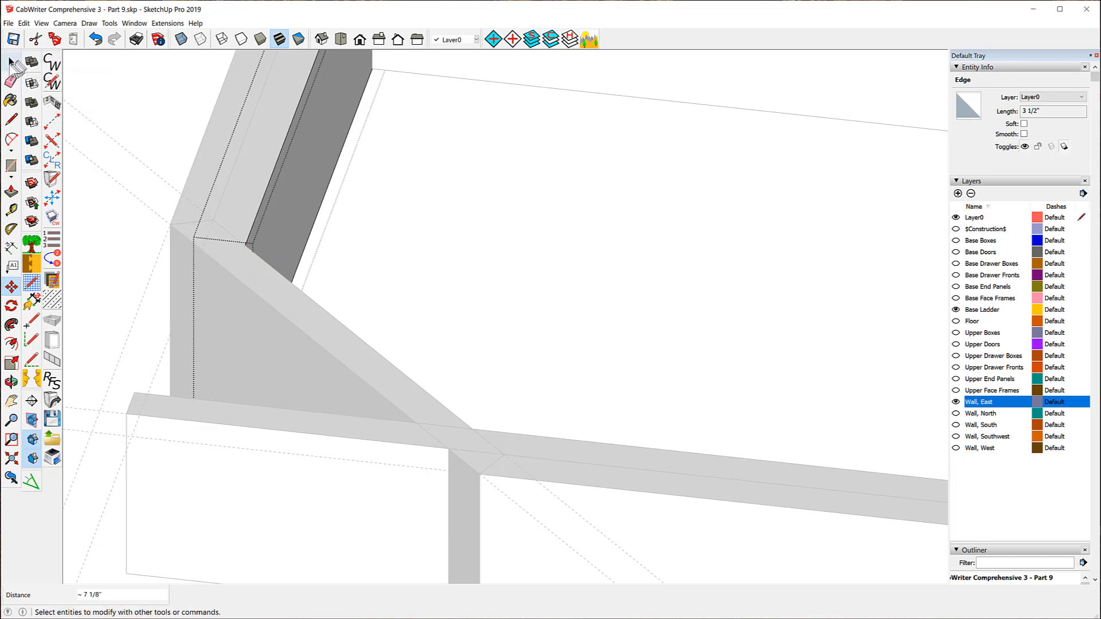
click(12, 62)
click(123, 95)
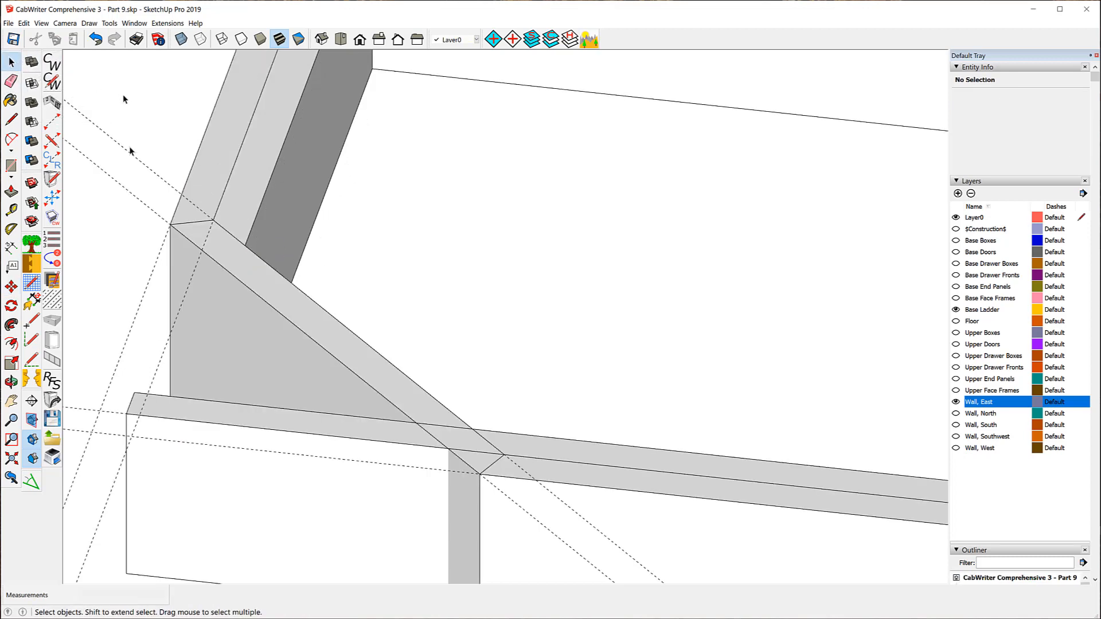
Open the Back Tie that protrudes past the diagonal toe-kick face and push its end face back about 7 1/8" to the inner miter corner
scroll(188, 285, down, 5)
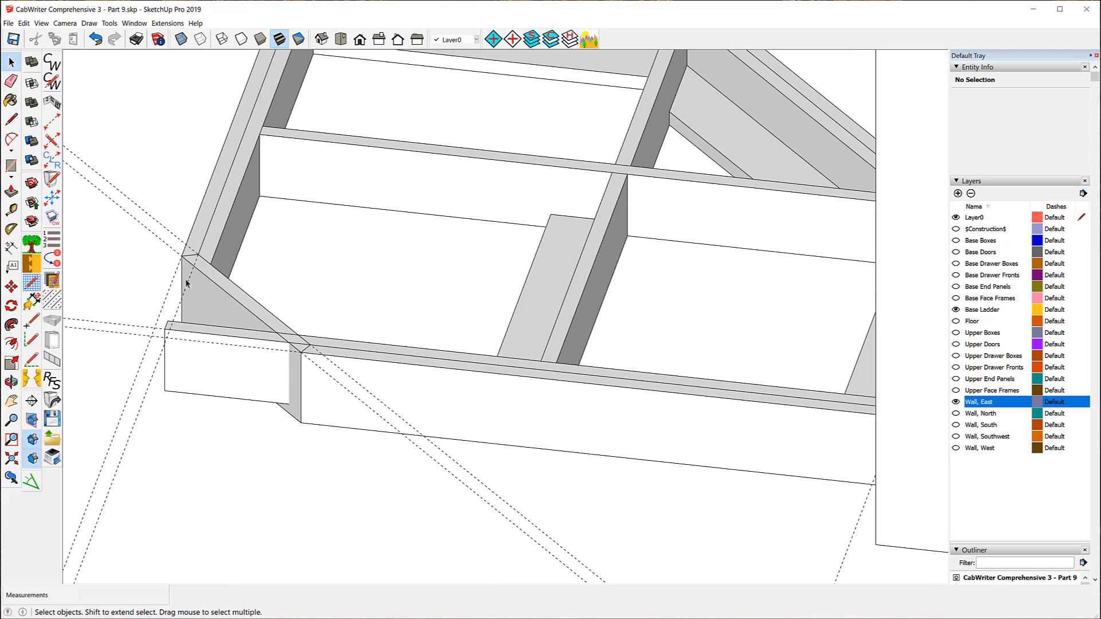
middle_drag(189, 281, 810, 325)
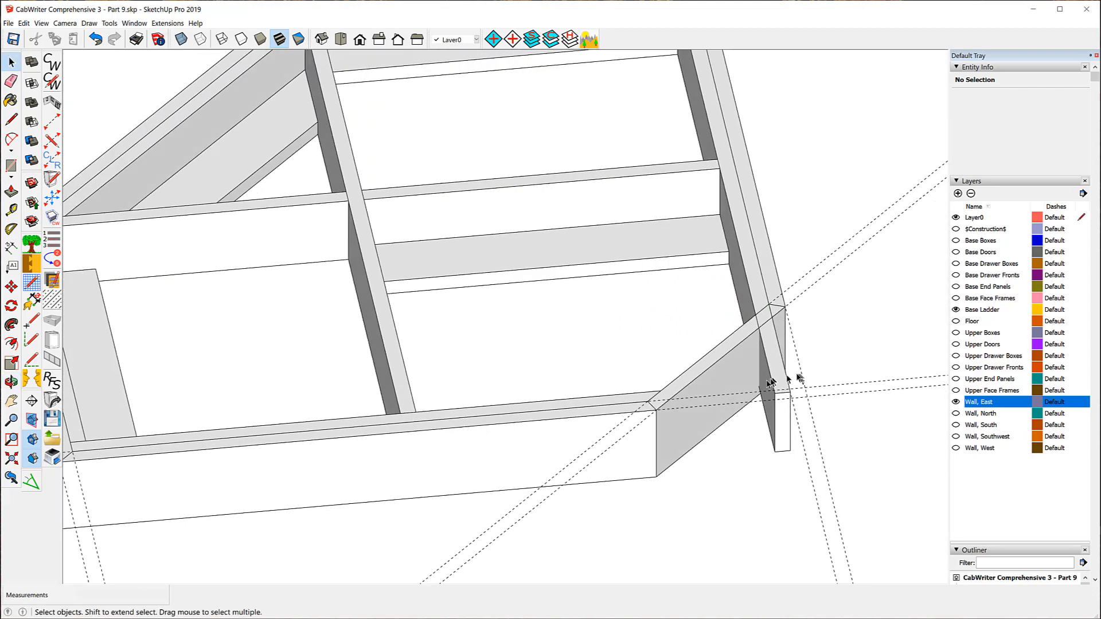
click(779, 384)
right_click(779, 383)
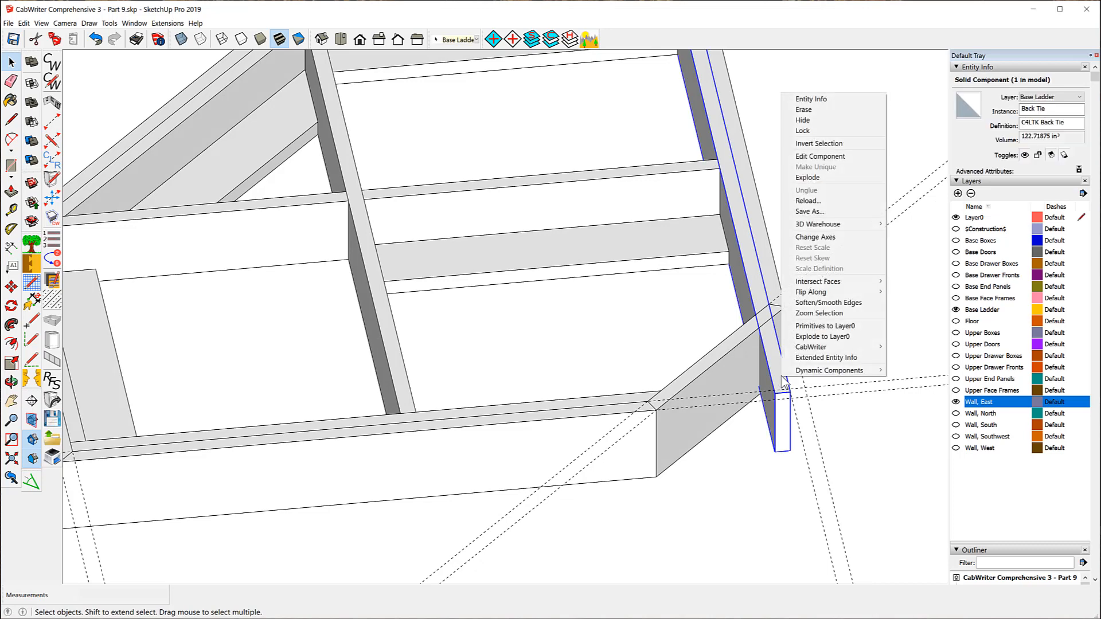
click(843, 158)
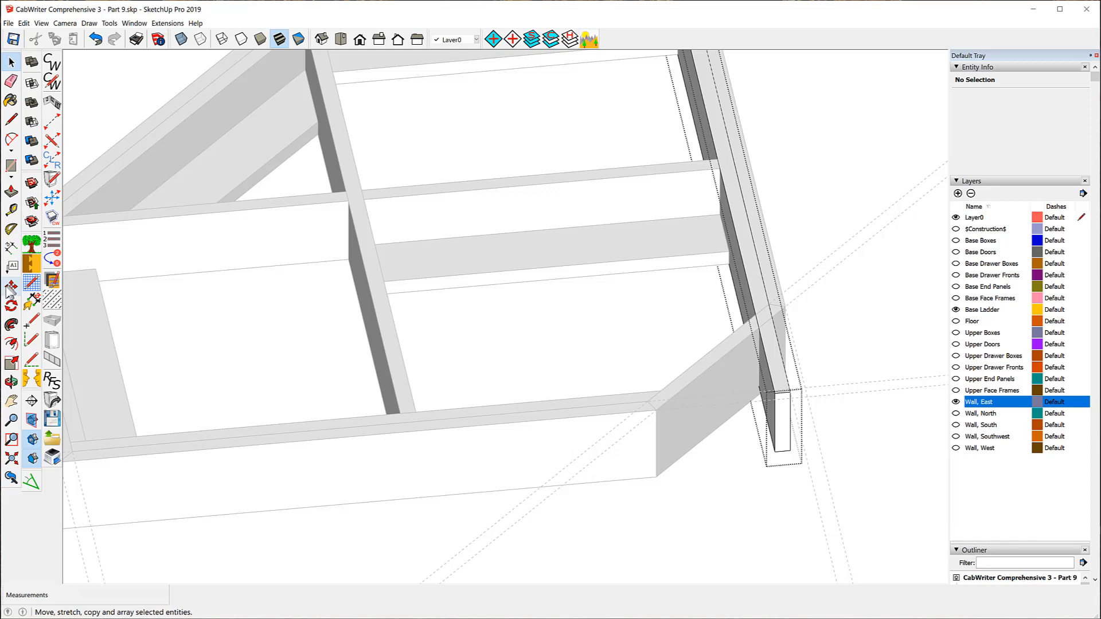
click(11, 191)
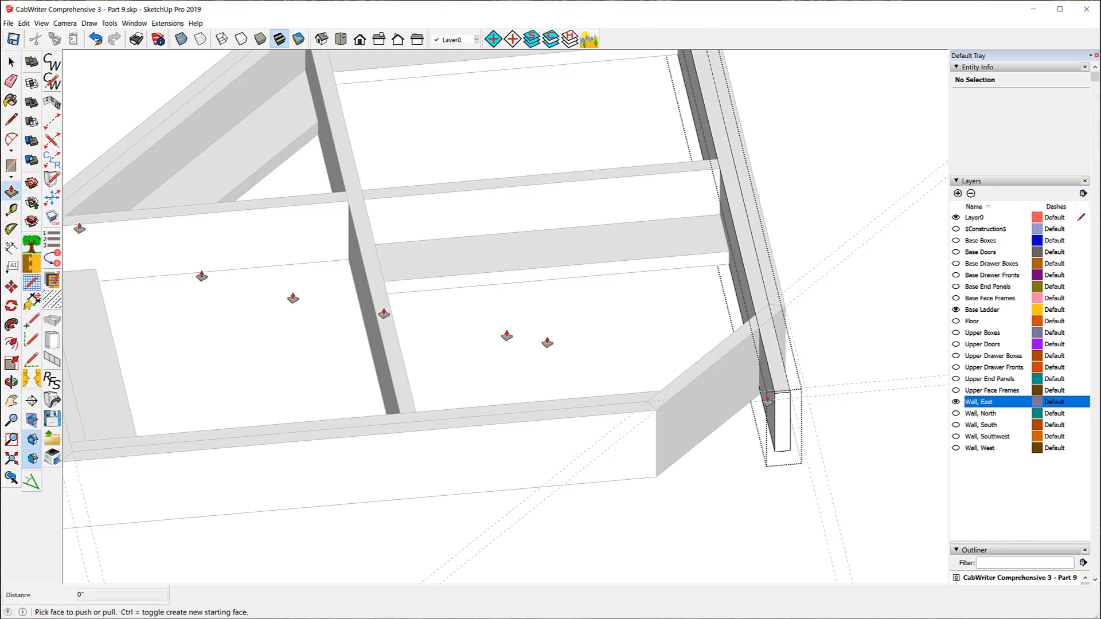
click(784, 420)
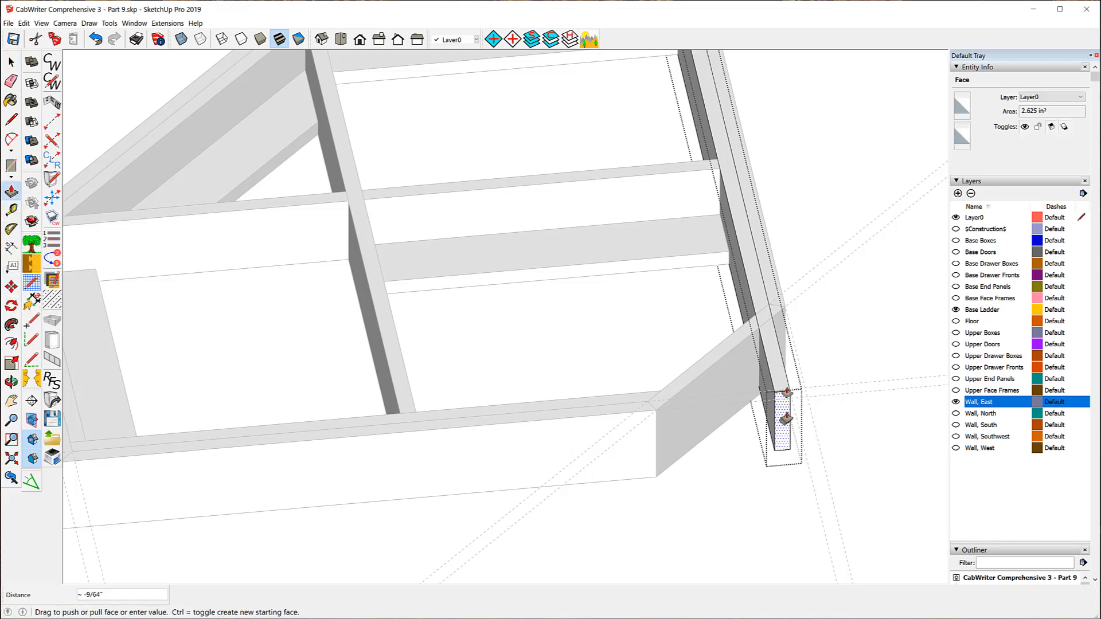
click(770, 308)
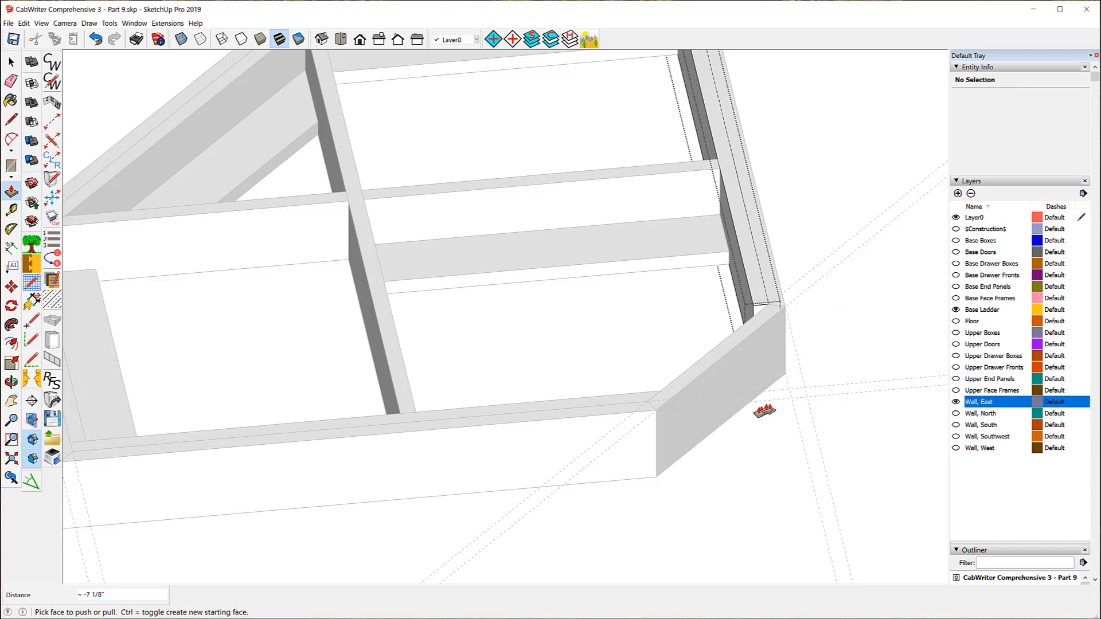
Move the Back Tie's inner vertical end edge 3/4" forward onto the diagonal applied face's rear edge, then close the component
scroll(789, 315, up, 5)
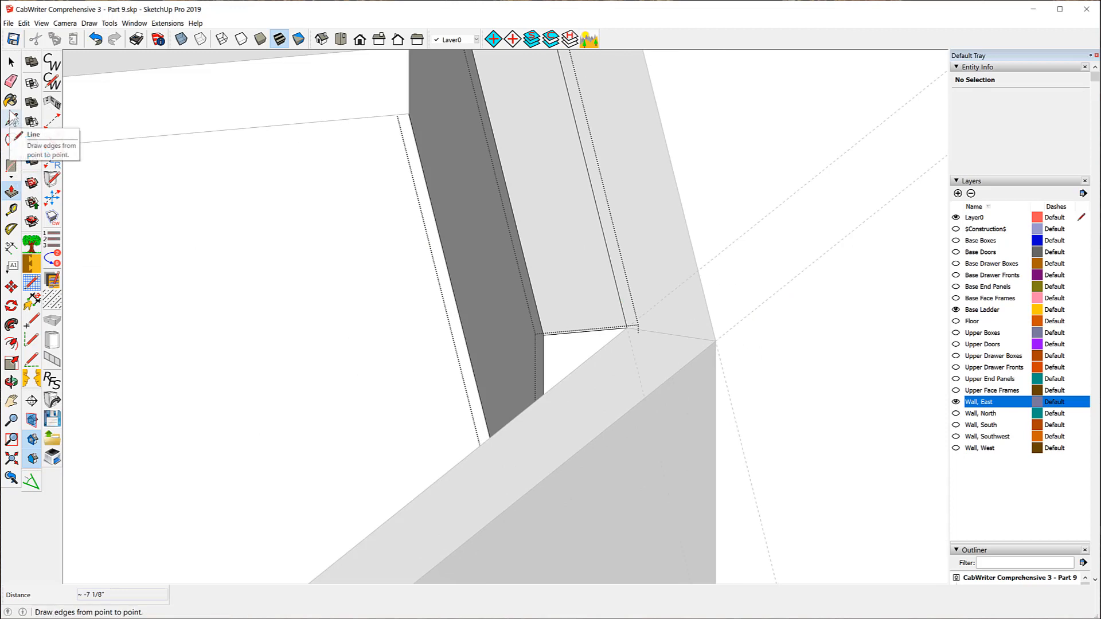
click(11, 61)
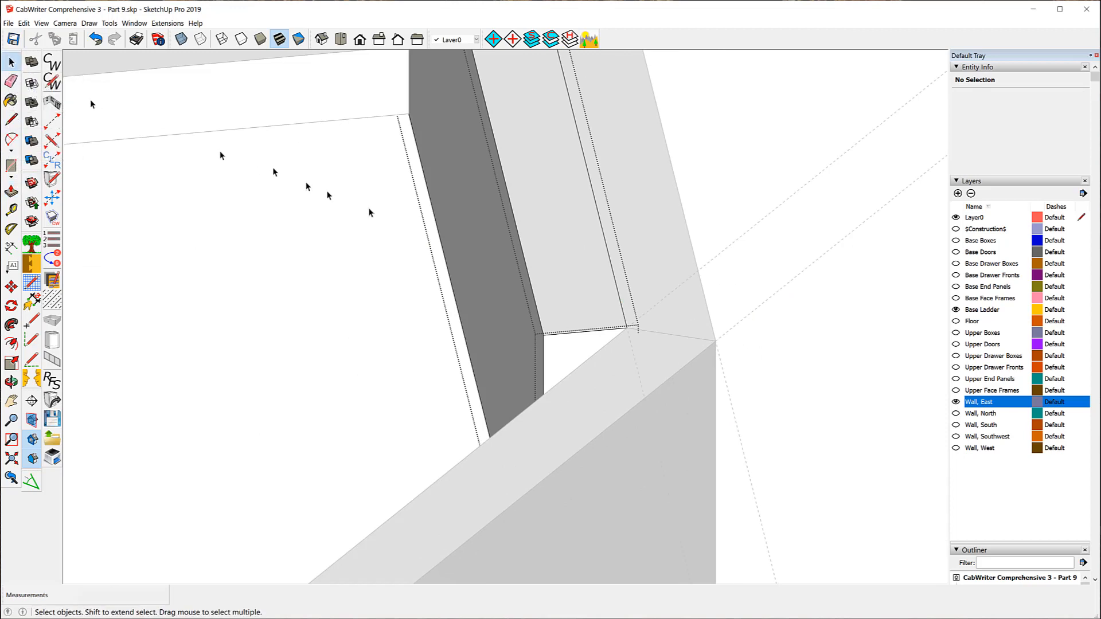
click(543, 353)
click(12, 286)
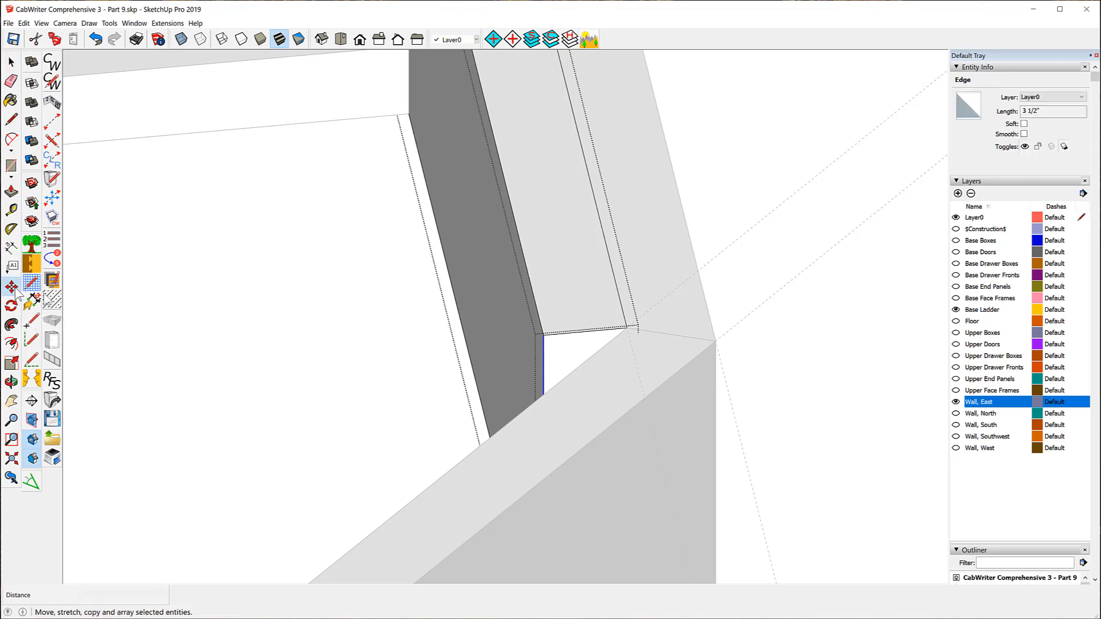
click(544, 334)
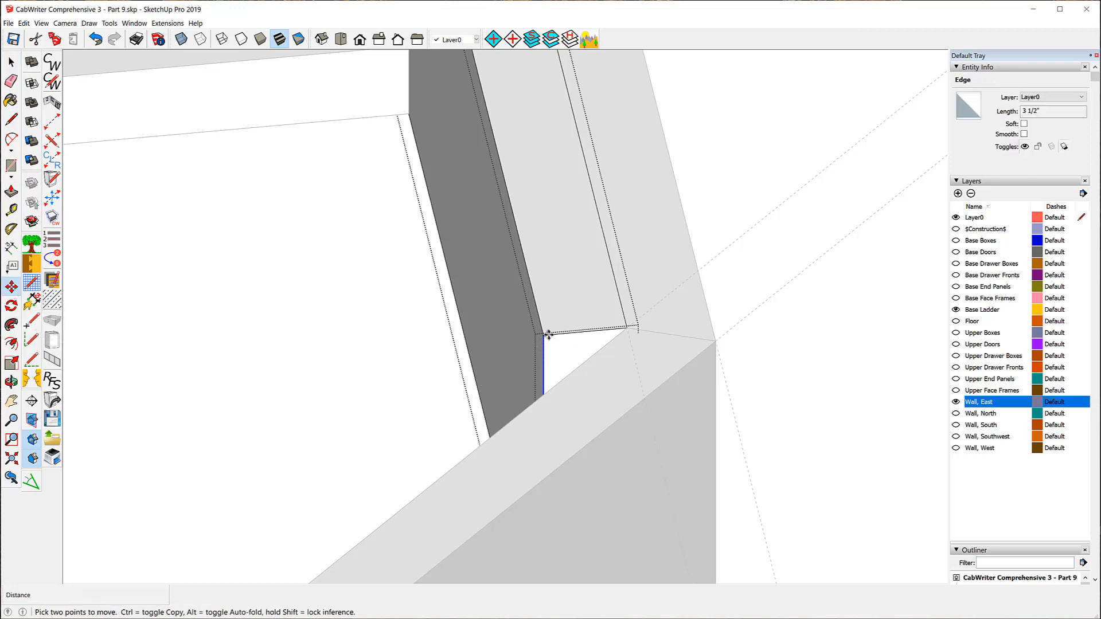
click(555, 384)
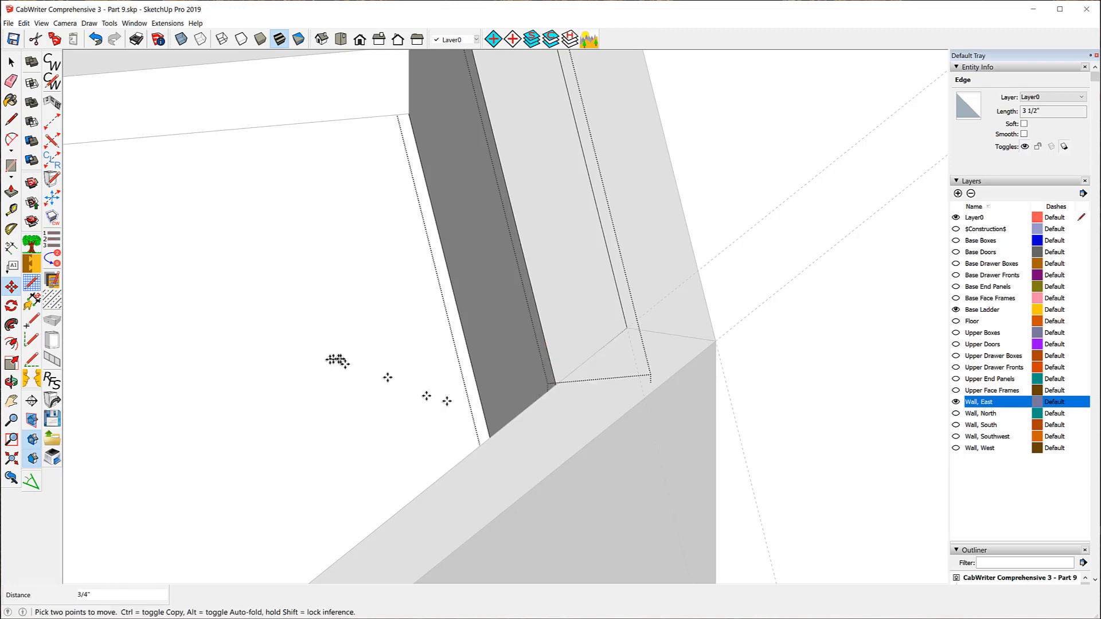
click(11, 62)
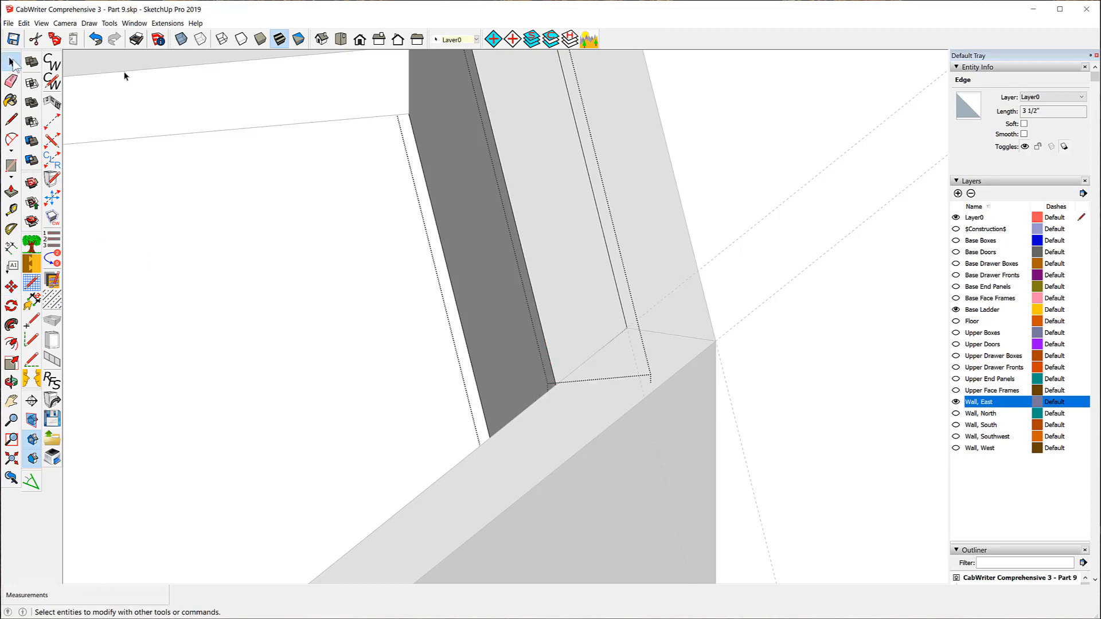
click(767, 182)
Inspect the diagonal toe-kick corner from several sides to check how the trimmed ties fit behind the applied faces
scroll(653, 221, down, 8)
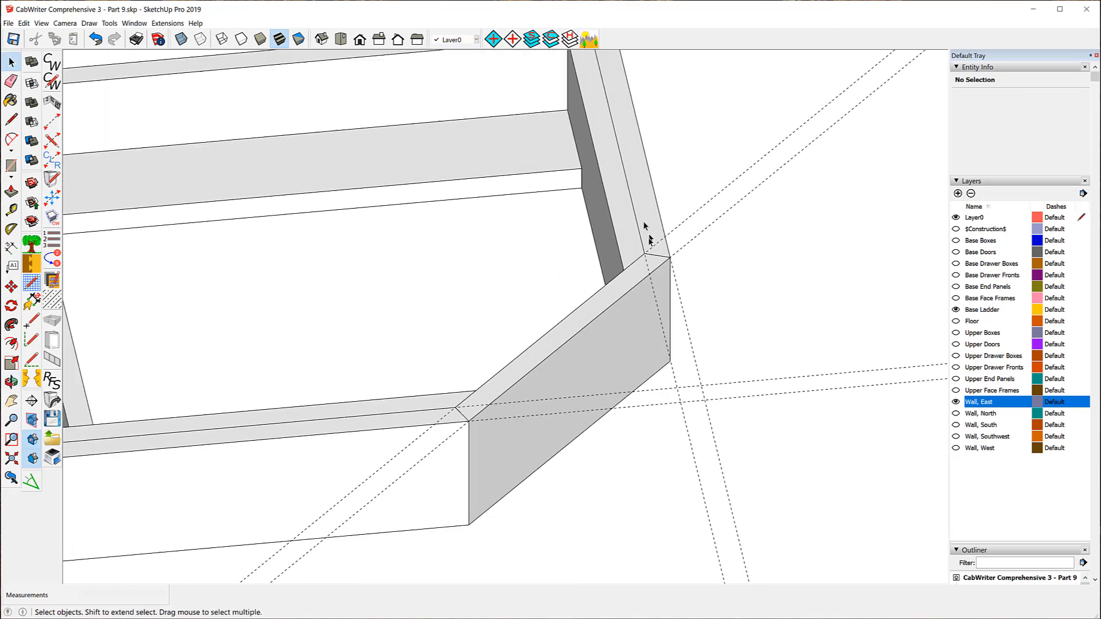
scroll(645, 226, down, 6)
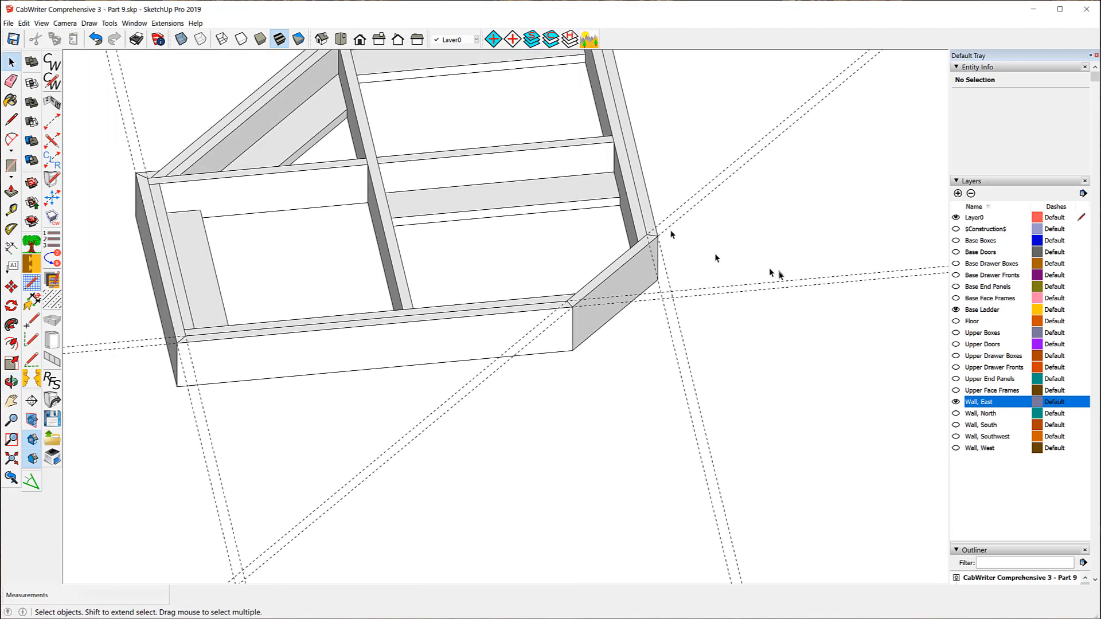
middle_drag(762, 244, 155, 218)
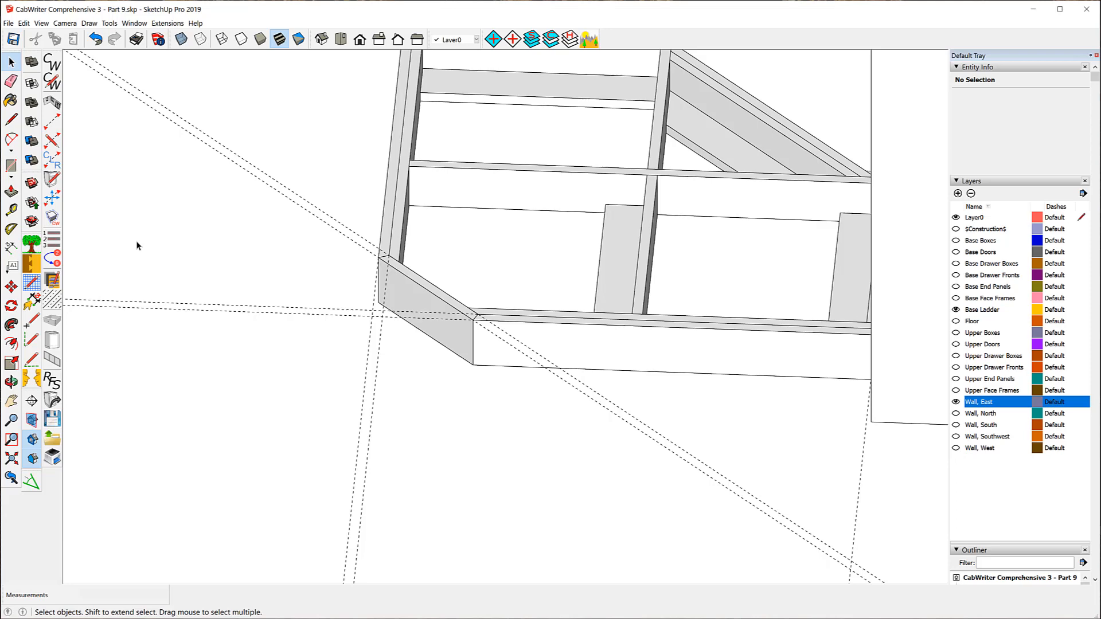
middle_drag(137, 246, 330, 271)
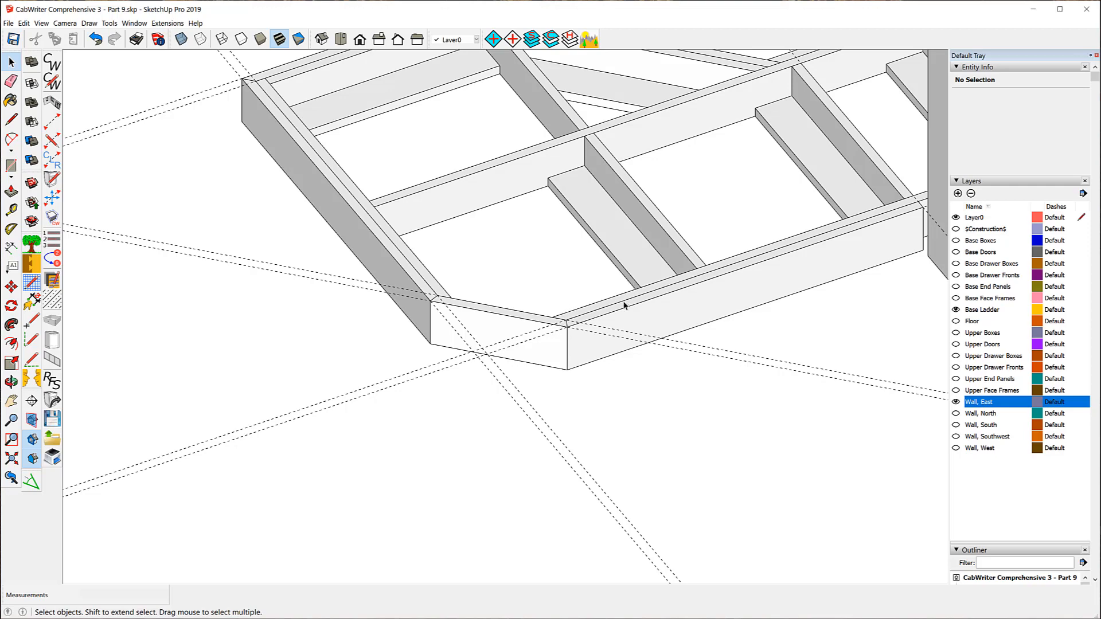
middle_drag(624, 305, 284, 338)
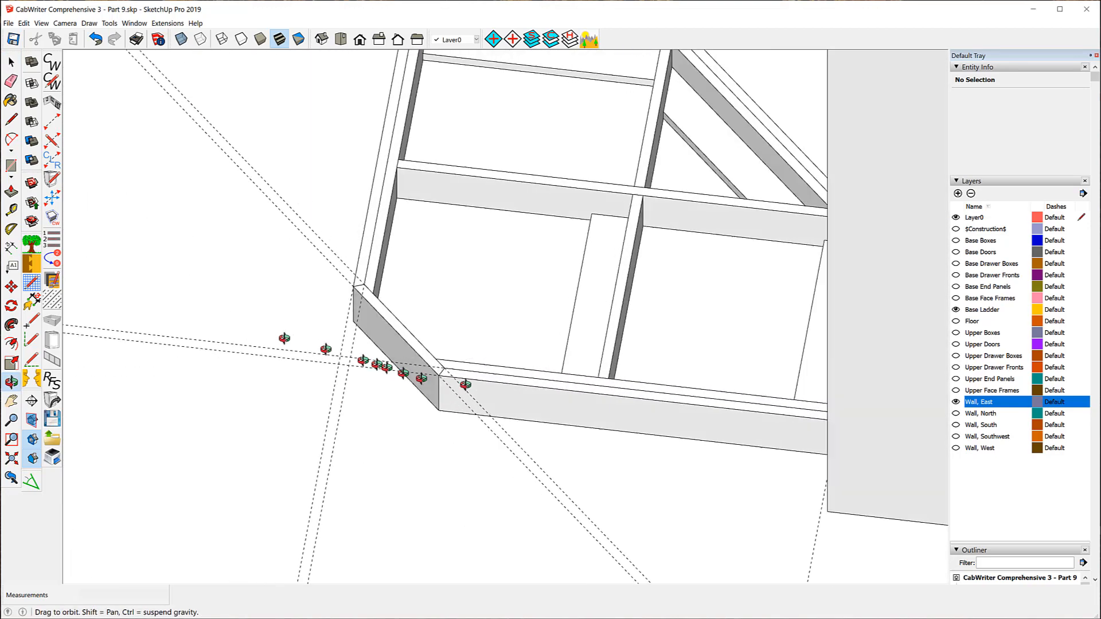
middle_drag(465, 385, 415, 374)
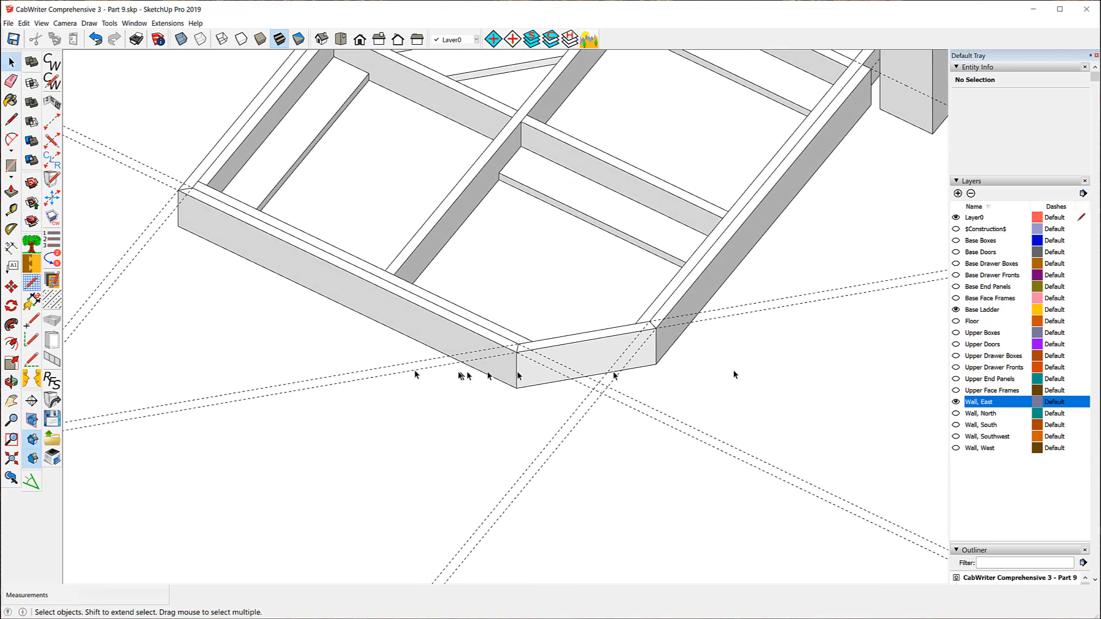
middle_drag(334, 341, 883, 237)
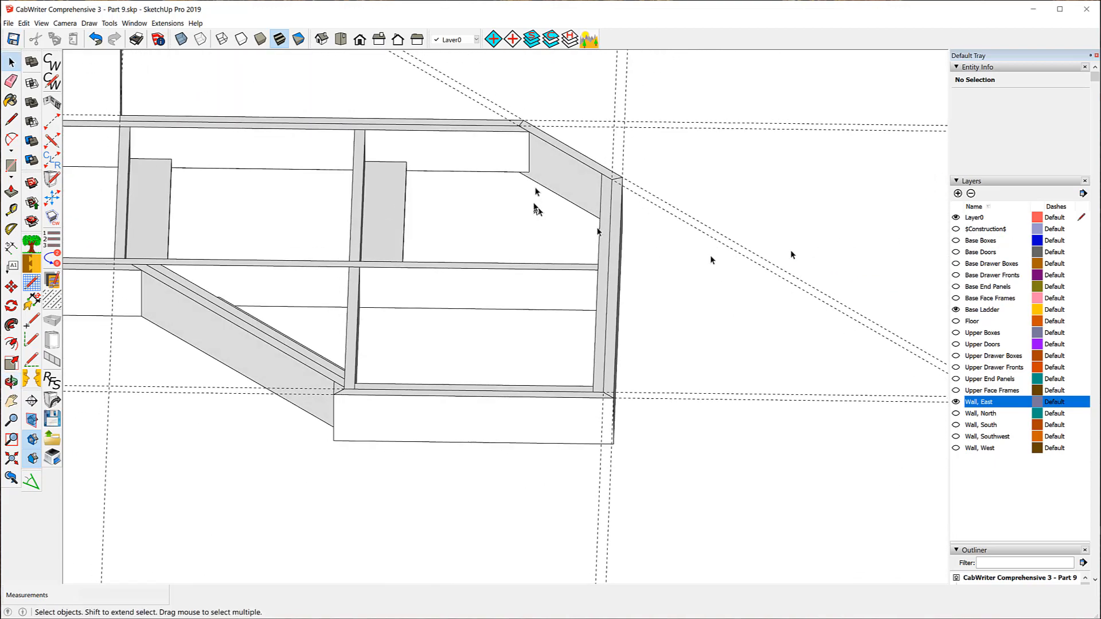
Place a guide line .75" inside the ladder, parallel to the diagonal applied face's rear edge
scroll(537, 172, up, 3)
scroll(528, 156, up, 2)
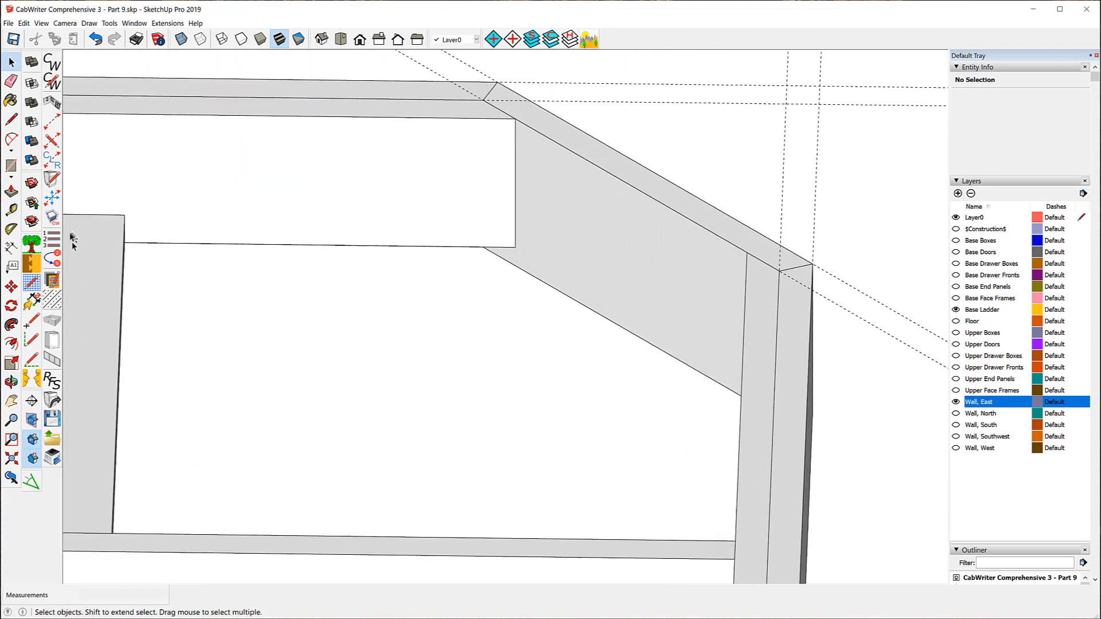
click(11, 210)
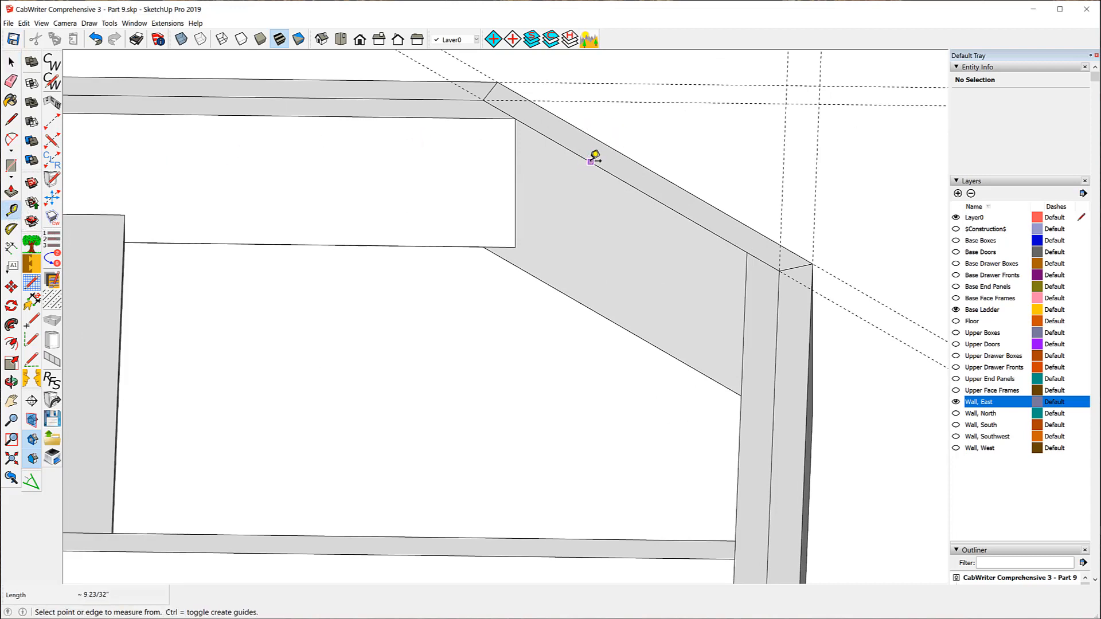
click(591, 161)
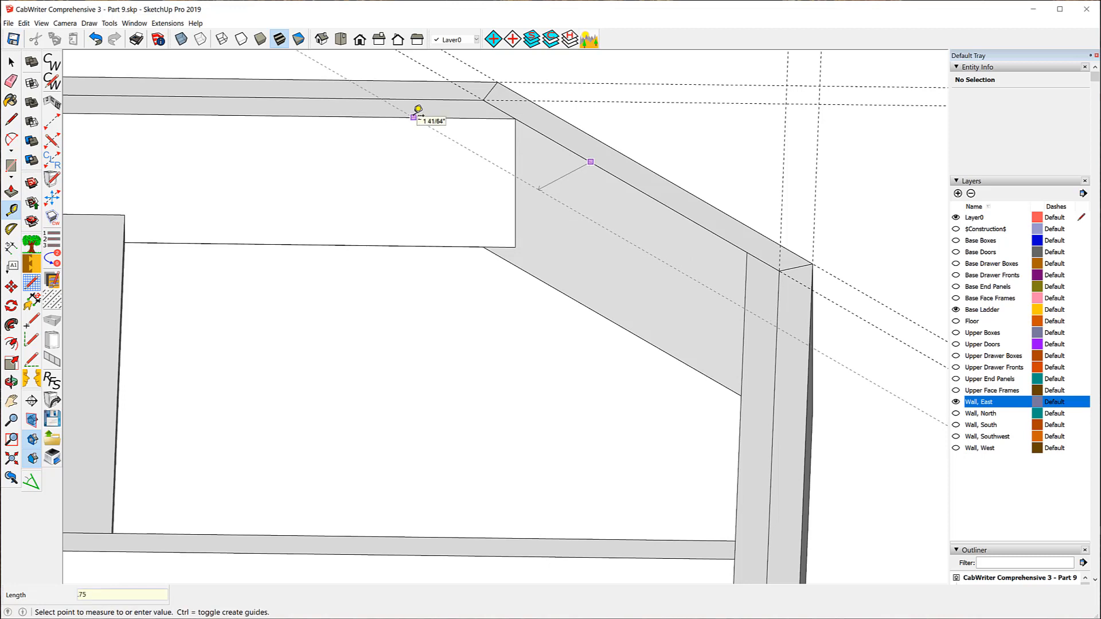
key(Return)
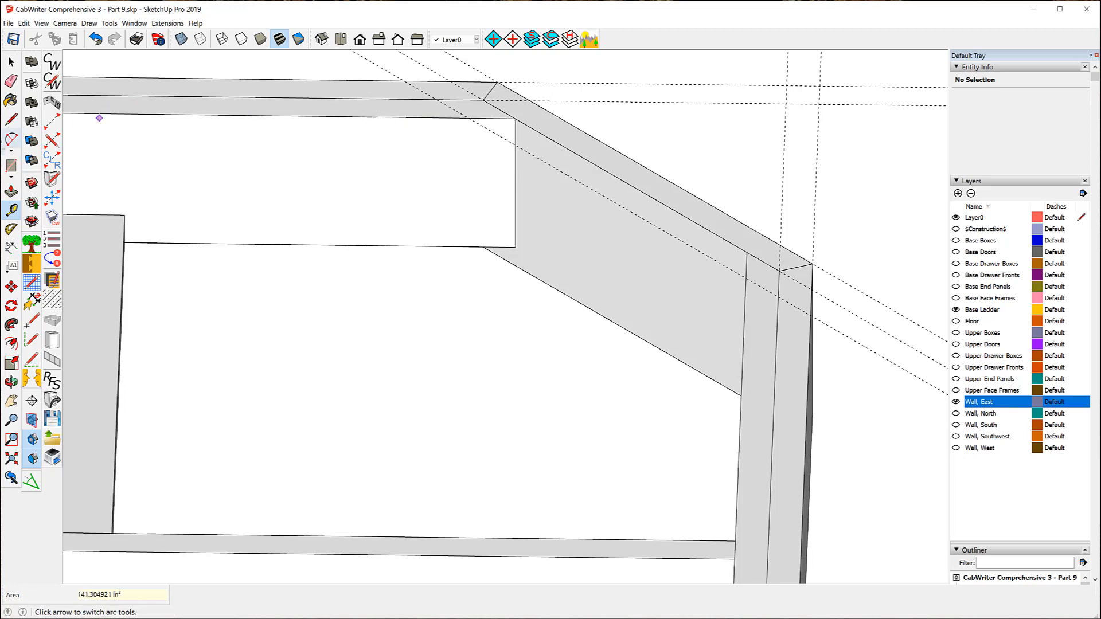
Draw the top outline of a diagonal backing piece between the two tie ends, bounded by the applied face's rear edge and the guide
click(12, 120)
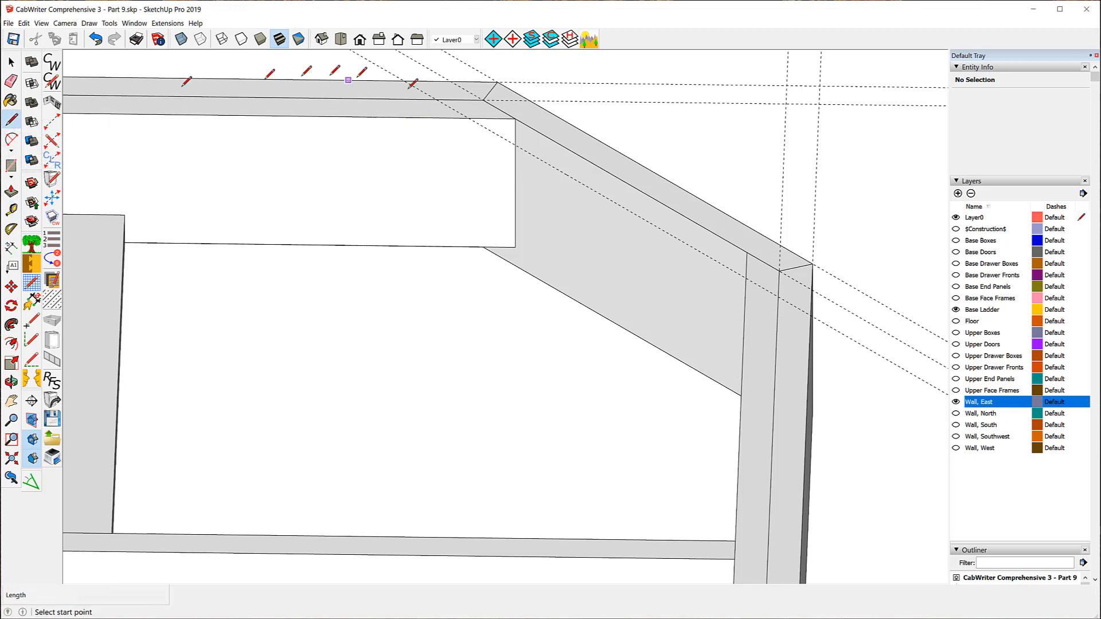
click(515, 118)
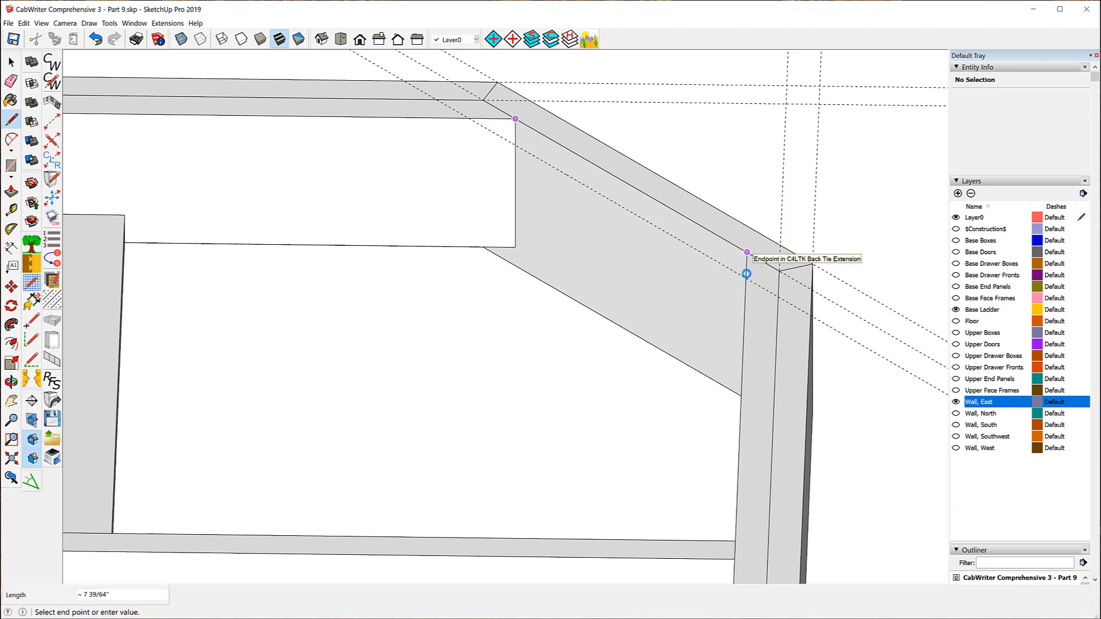
click(747, 252)
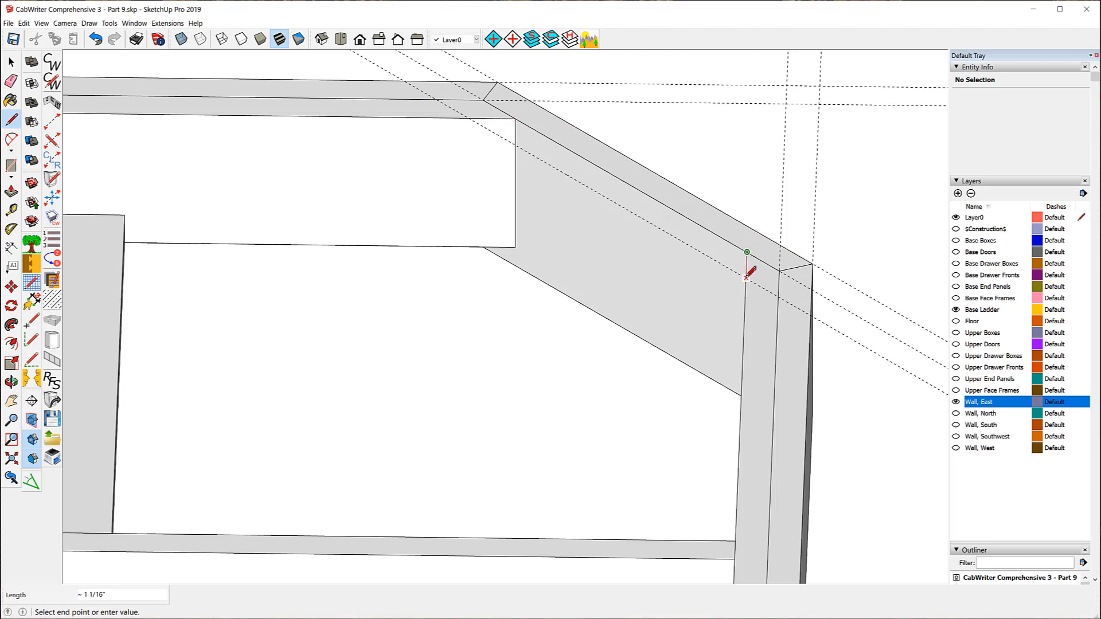
click(469, 118)
click(515, 118)
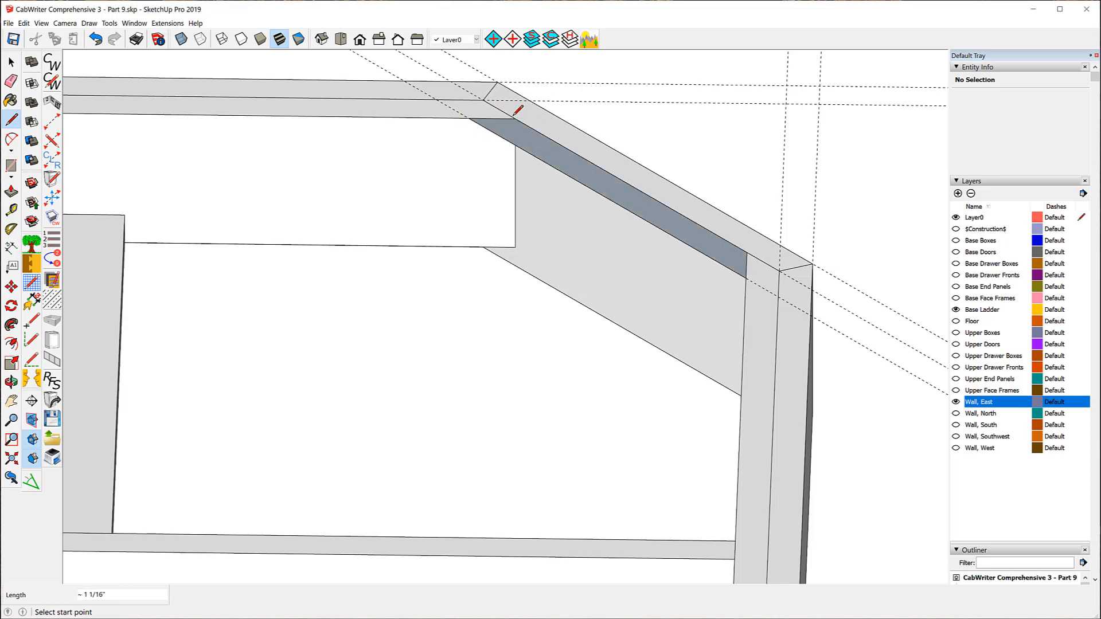
Extrude the diagonal backing outline 3 1/2" down to the bottom of the ladder
click(11, 191)
click(597, 179)
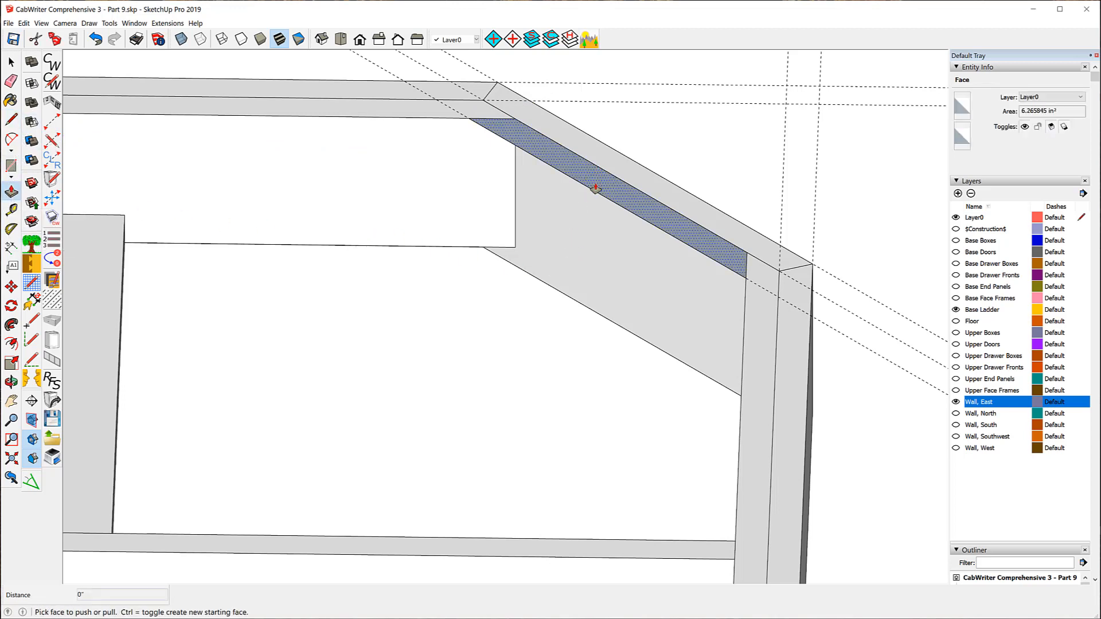
click(428, 248)
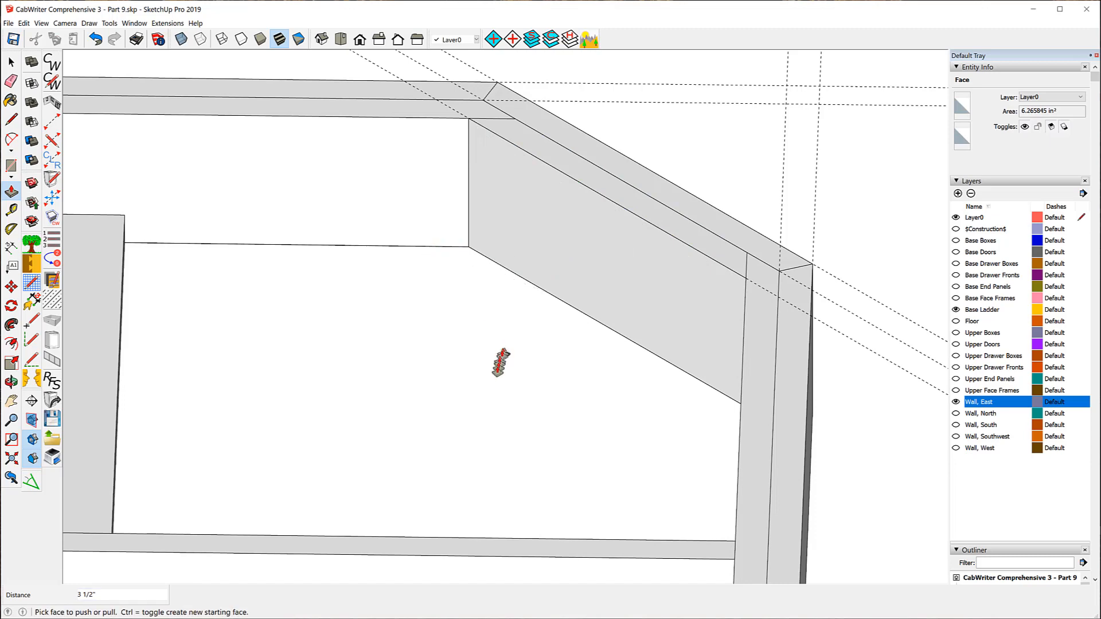
middle_drag(500, 363, 516, 260)
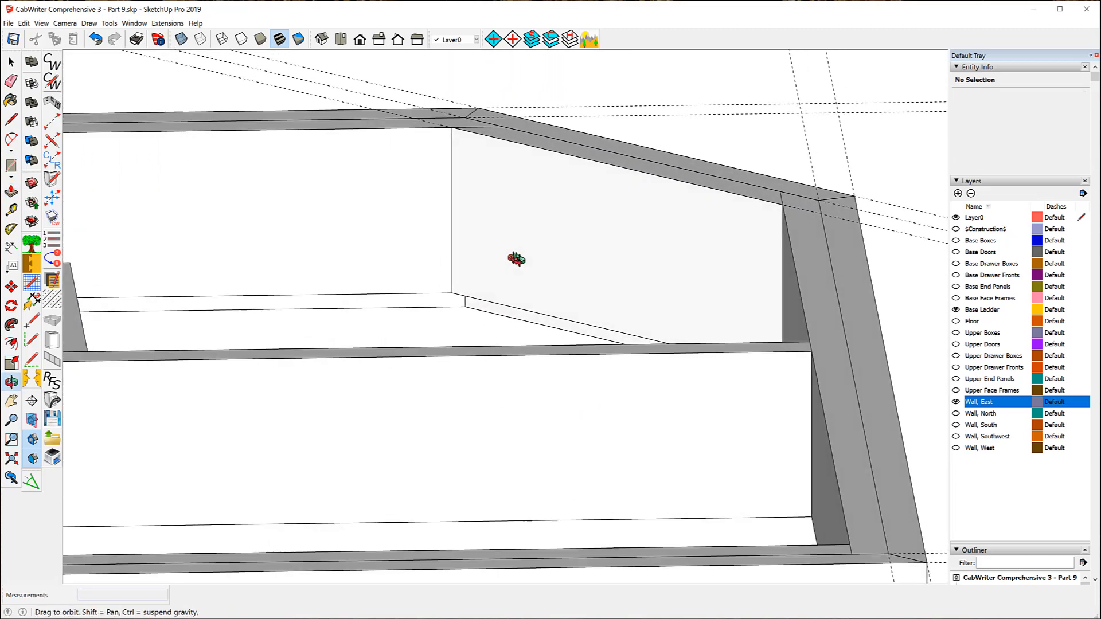
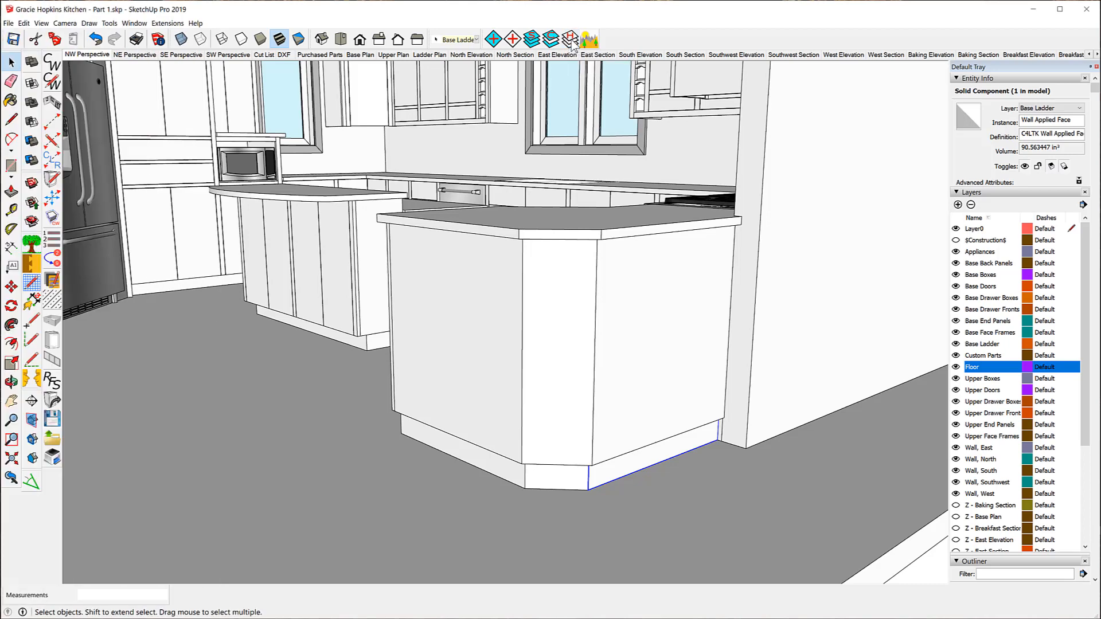
In the kitchen model, hide all layers, show only Base Ladder with Layer0, and examine the peninsula ladder's diagonal mitered corner
click(571, 41)
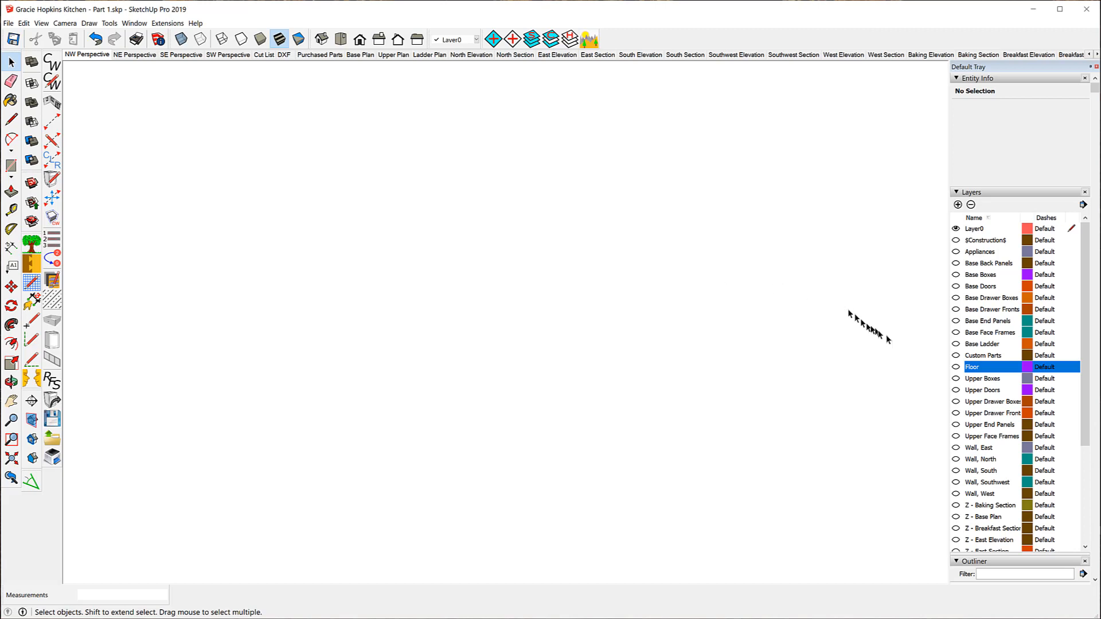
click(956, 345)
scroll(511, 472, up, 6)
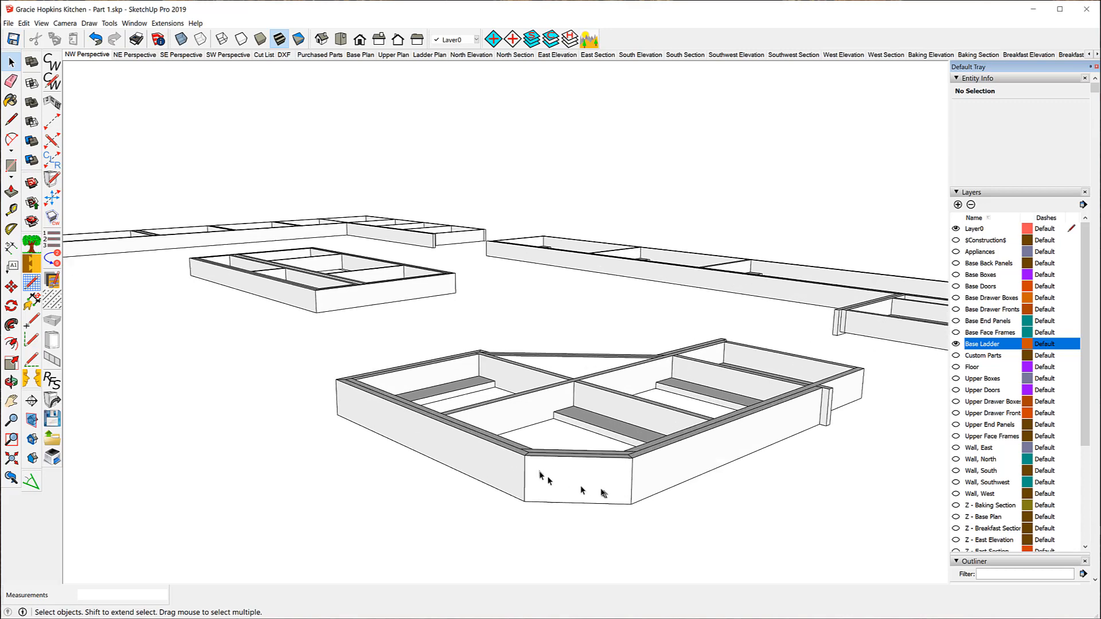
mouse_move(609, 453)
middle_down()
mouse_move(594, 516)
mouse_move(609, 449)
middle_up()
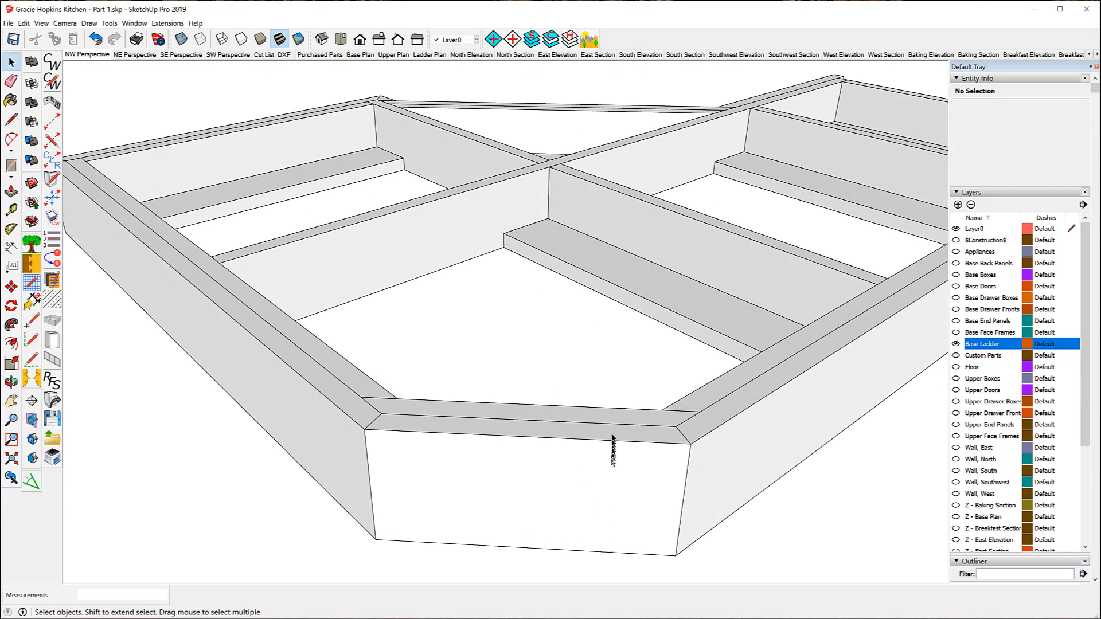
Back in the cabinet model, make the diagonal backing solid a CabWriter component for cabinet C4L, type Toe Kick, sub-type Rib
click(615, 420)
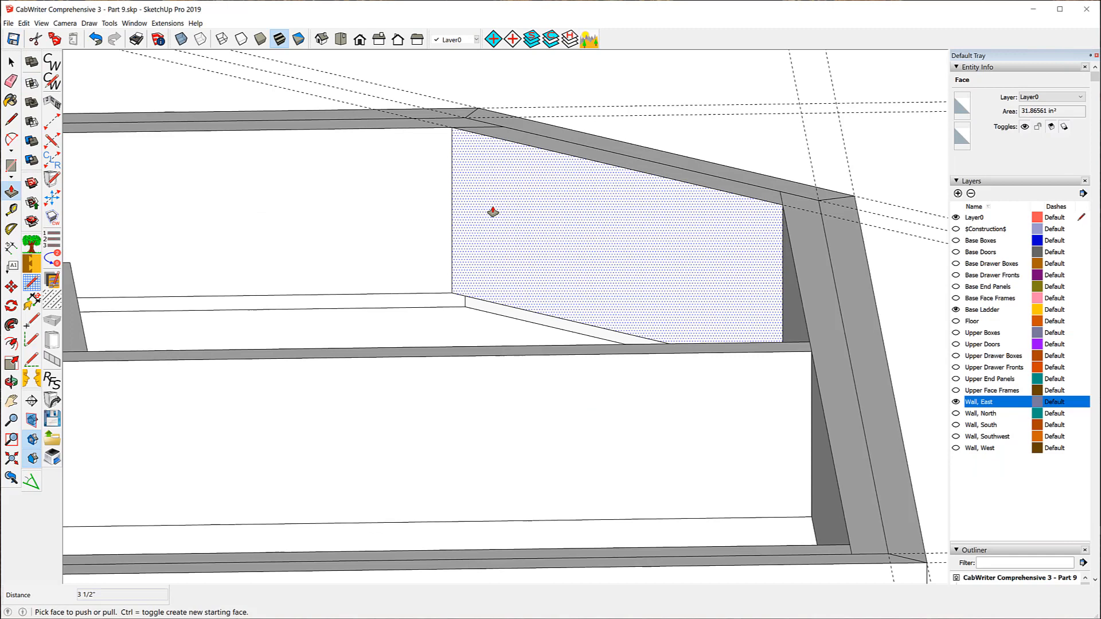
click(10, 63)
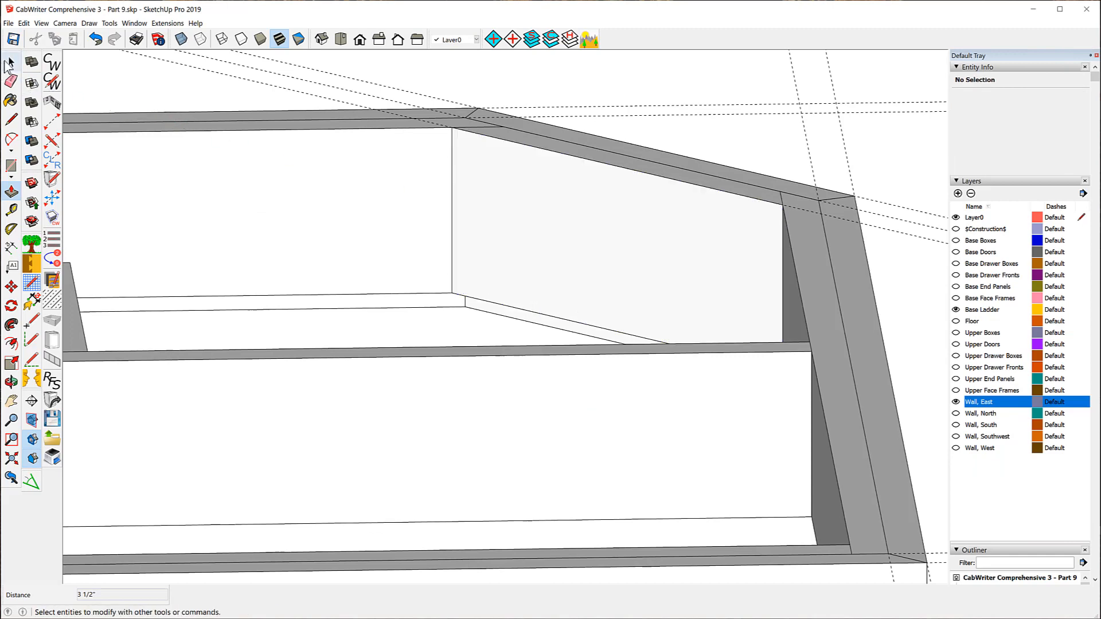
click(591, 205)
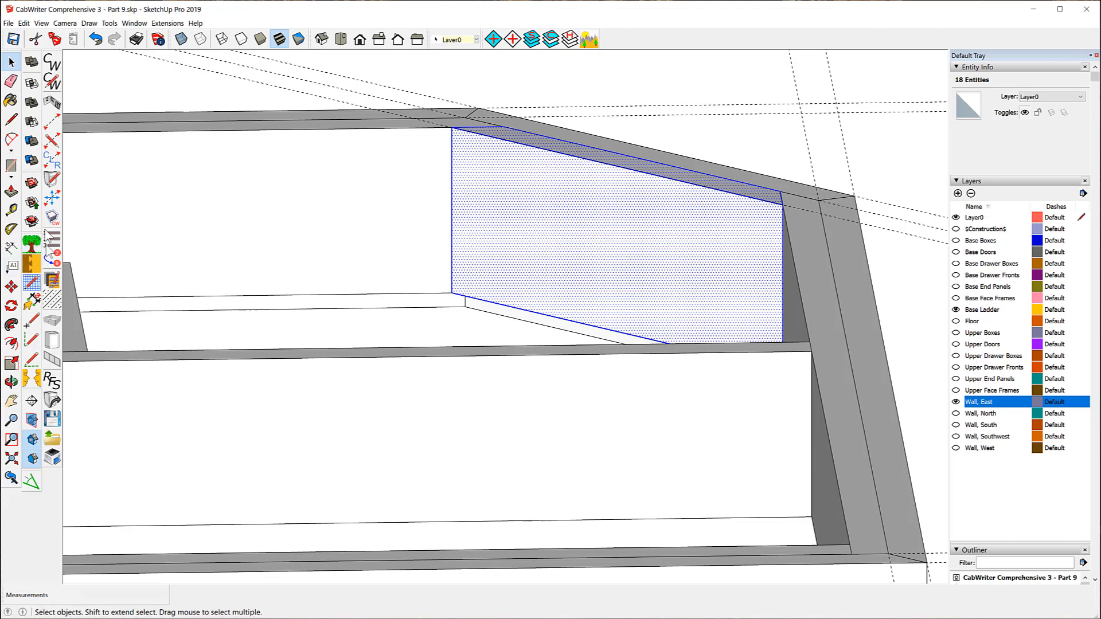
click(51, 218)
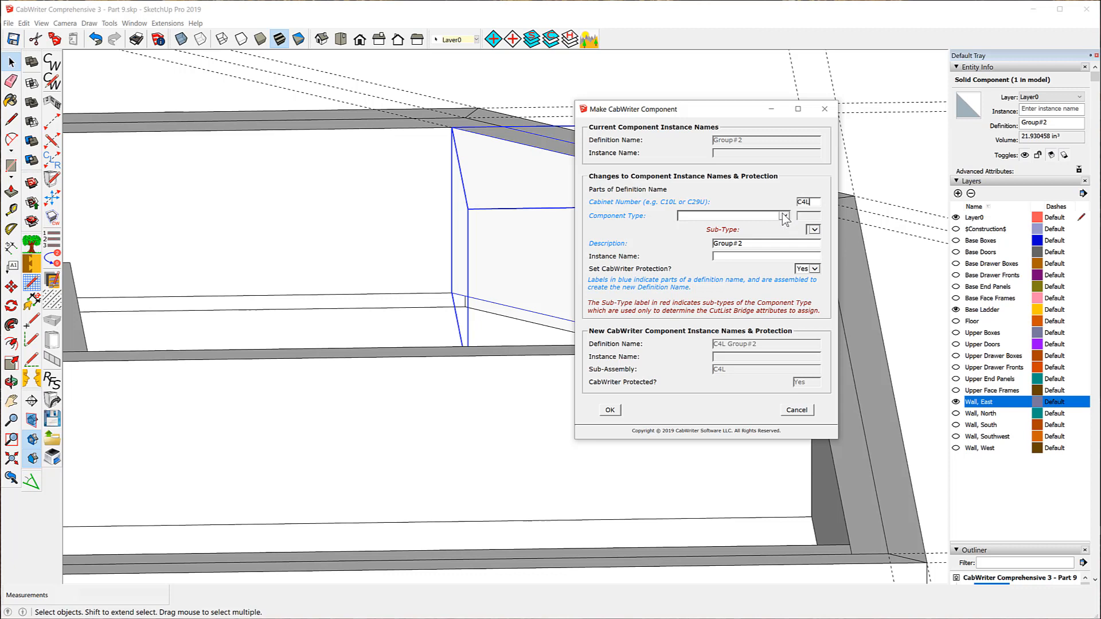
click(783, 216)
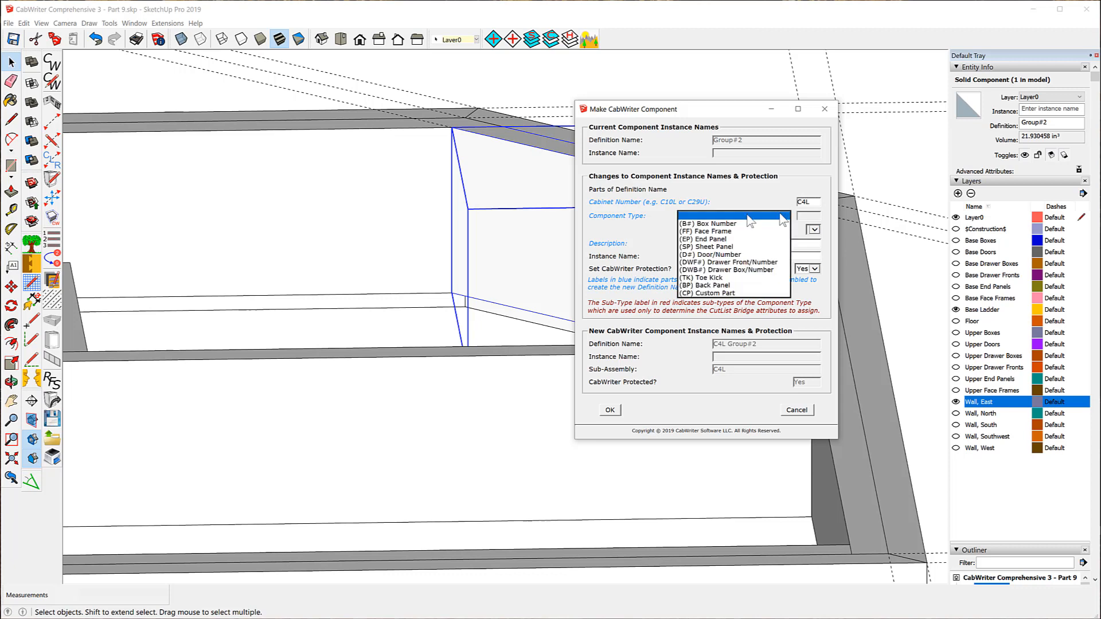
click(714, 278)
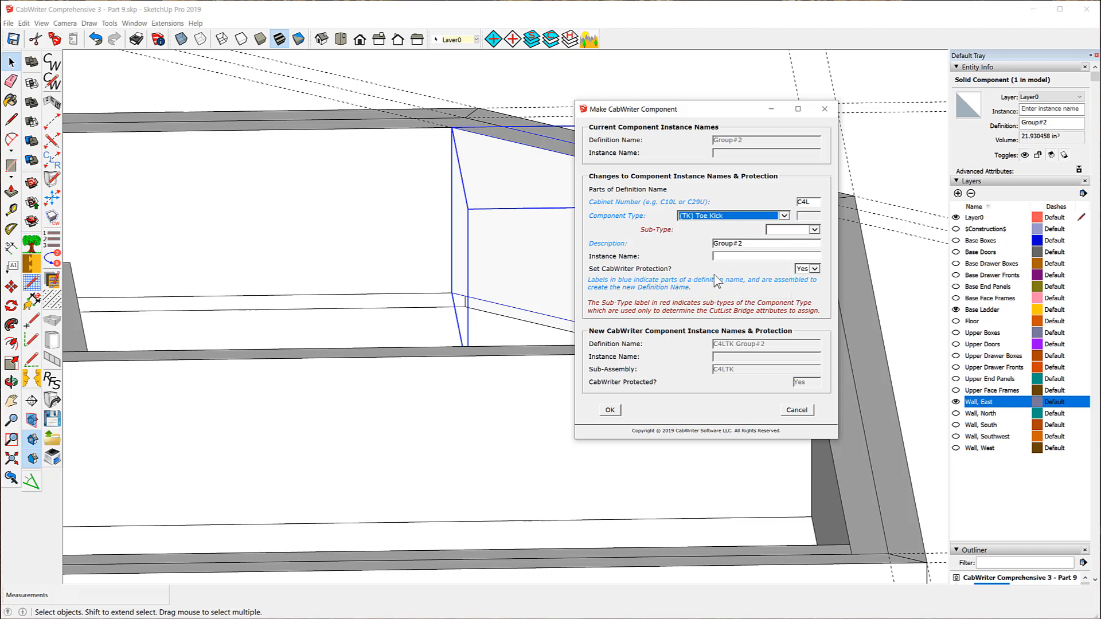
click(815, 230)
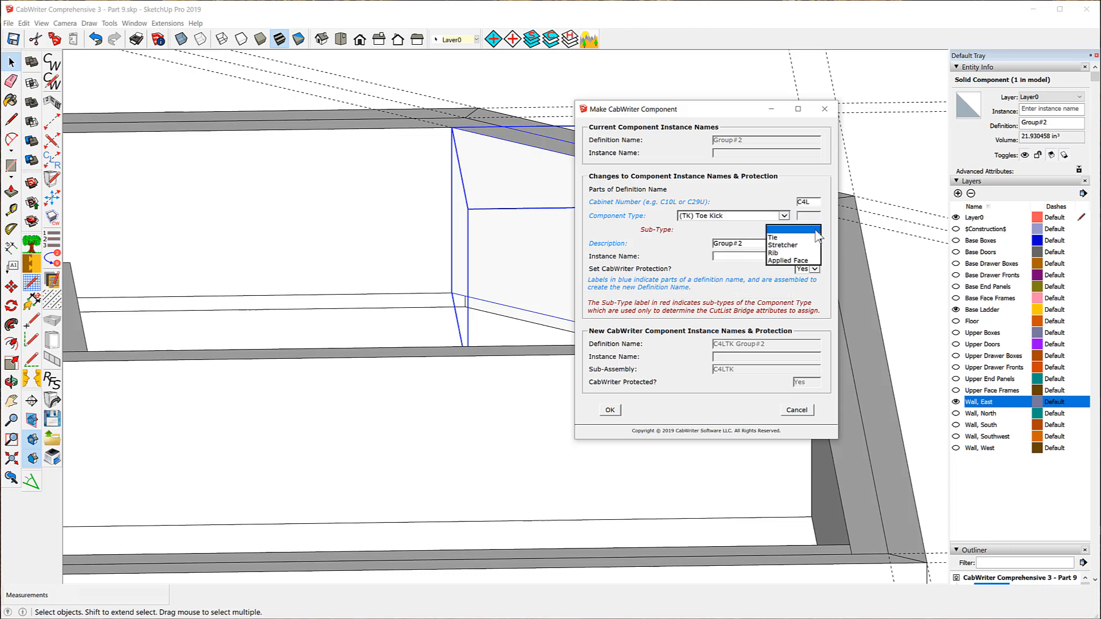
click(788, 254)
Enter "Back Diagonal Rib" as both the component's description and instance name, and create the component
click(758, 241)
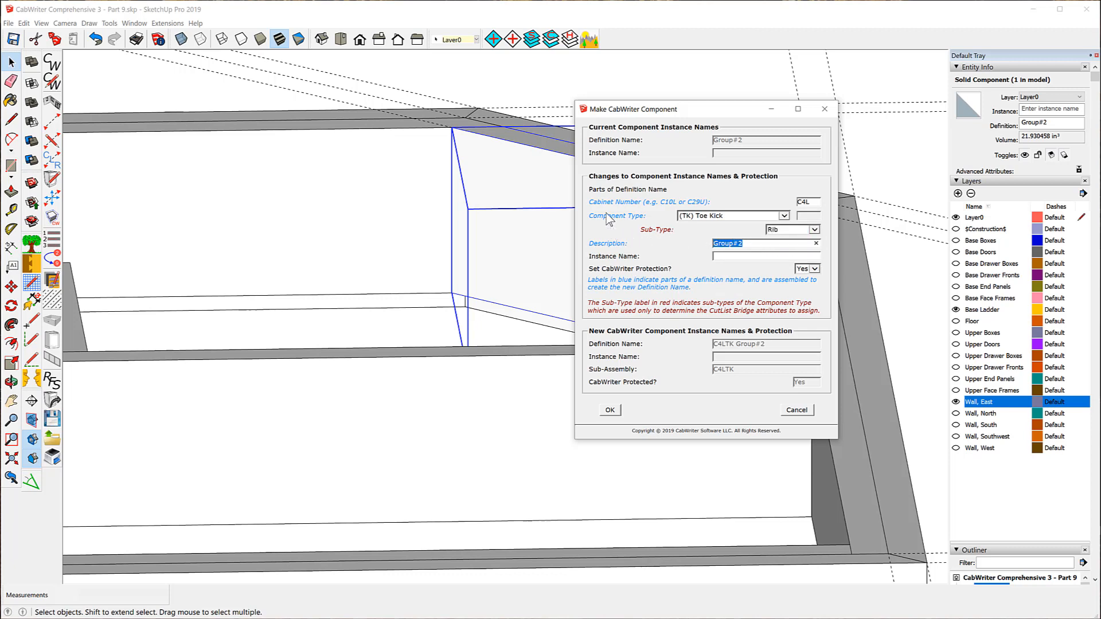
text(Back Diagonal Rib)
drag(784, 244, 696, 235)
right_click(761, 247)
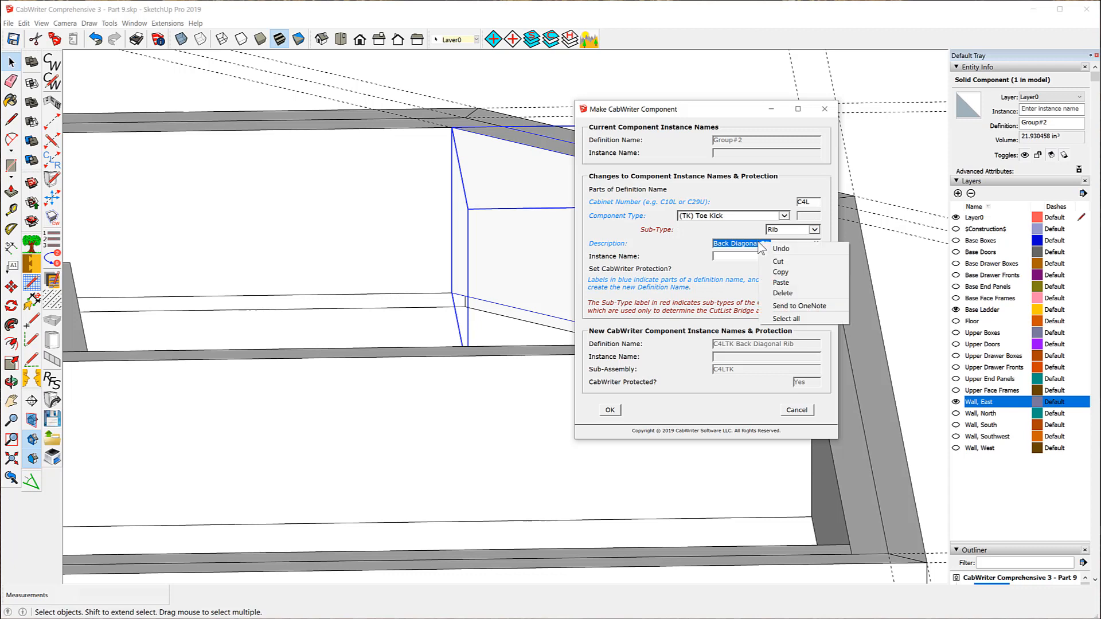
click(781, 272)
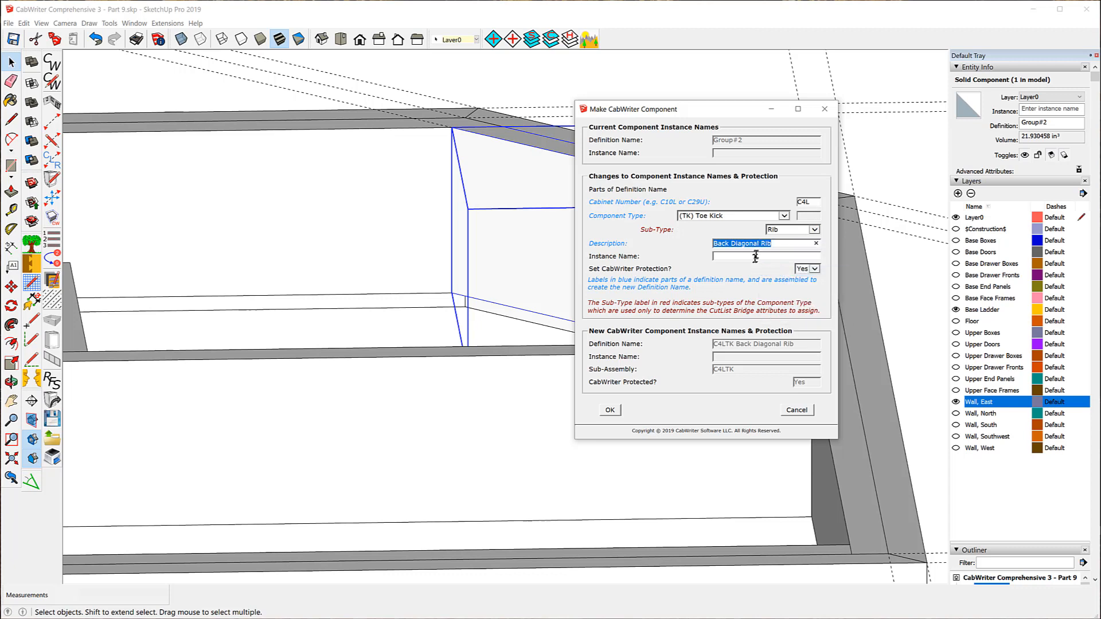
right_click(757, 257)
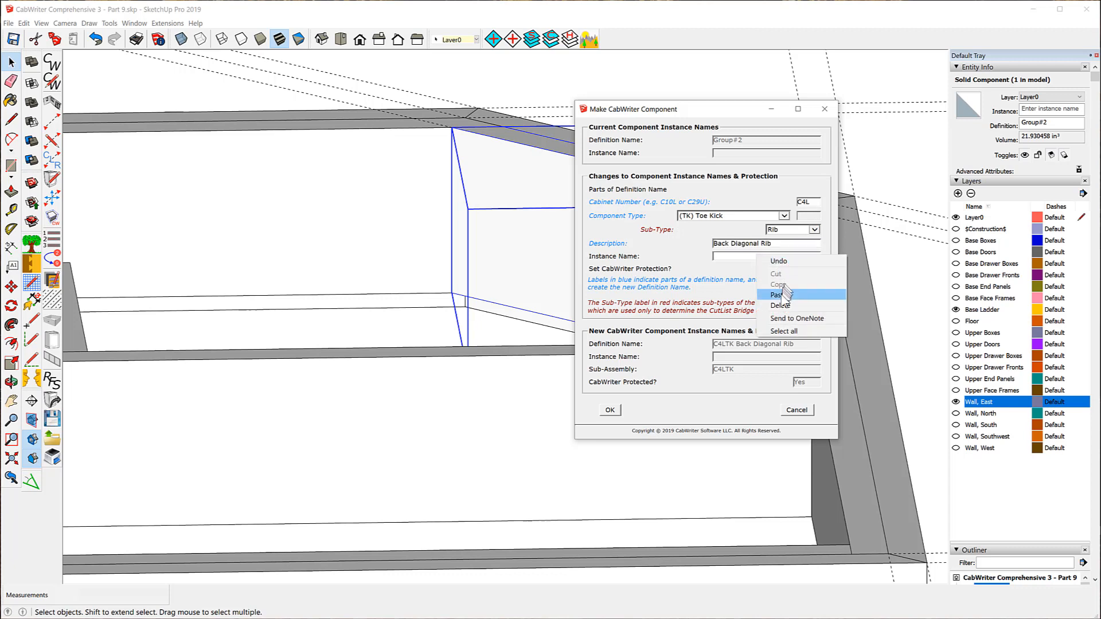
click(782, 295)
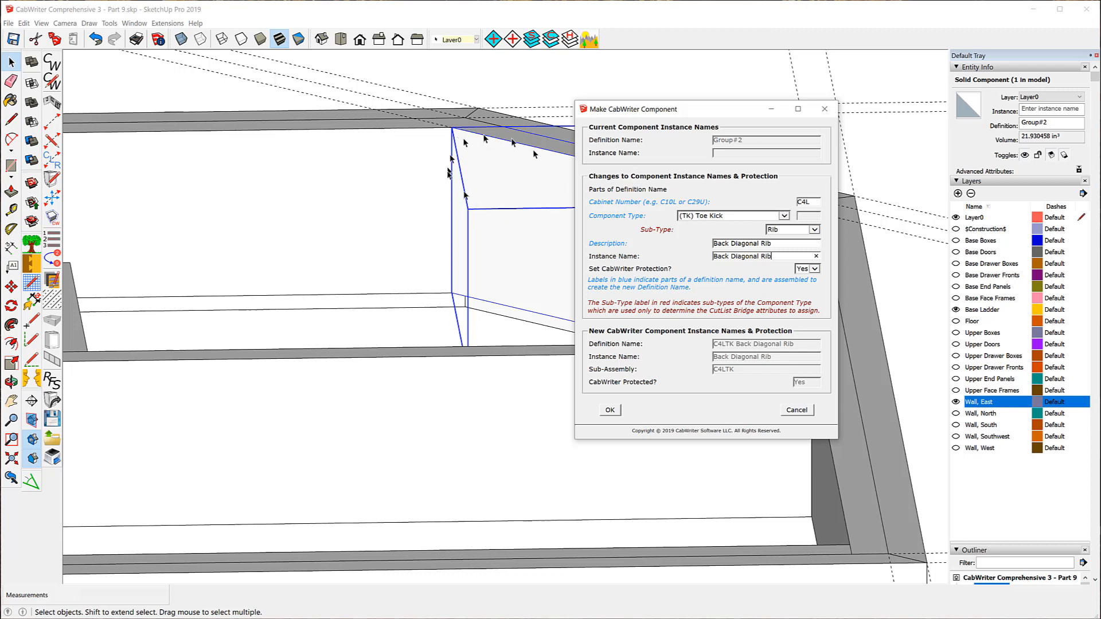
click(618, 409)
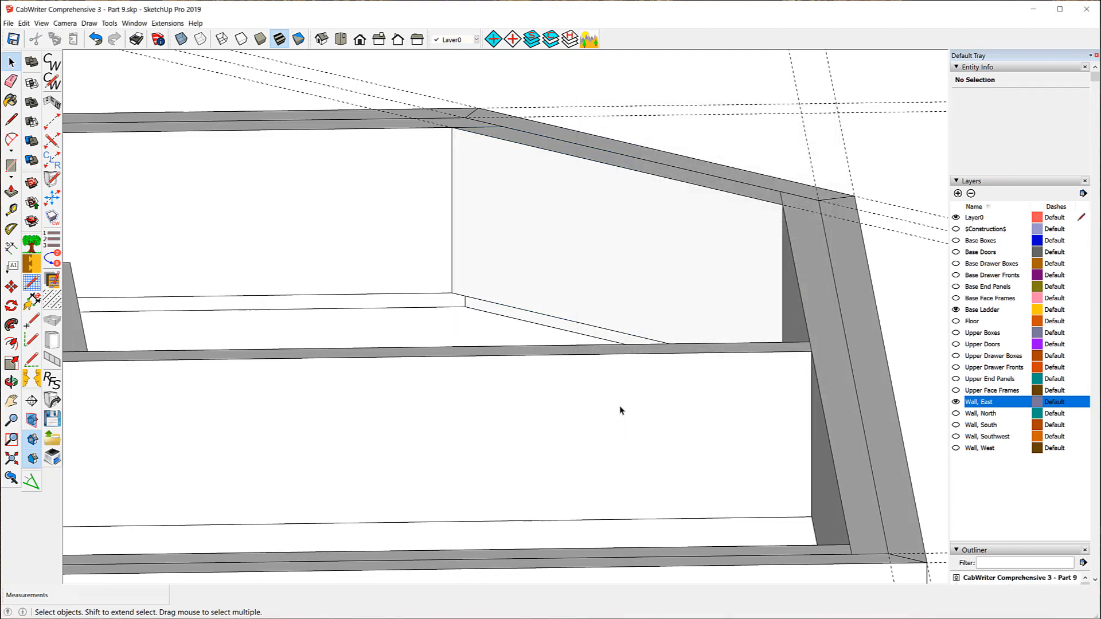
Change the back diagonal rib's axes, with the origin at one end of its inner top edge and the red axis along that edge
middle_drag(749, 300, 20, 340)
middle_drag(80, 314, 118, 312)
scroll(172, 258, down, 3)
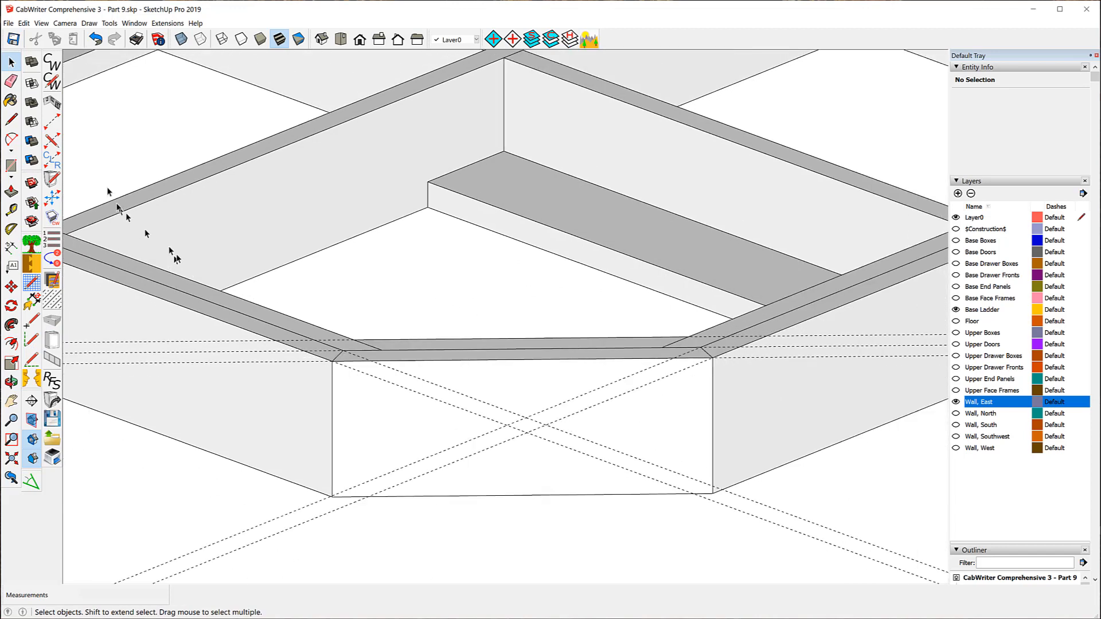
click(488, 345)
right_click(488, 346)
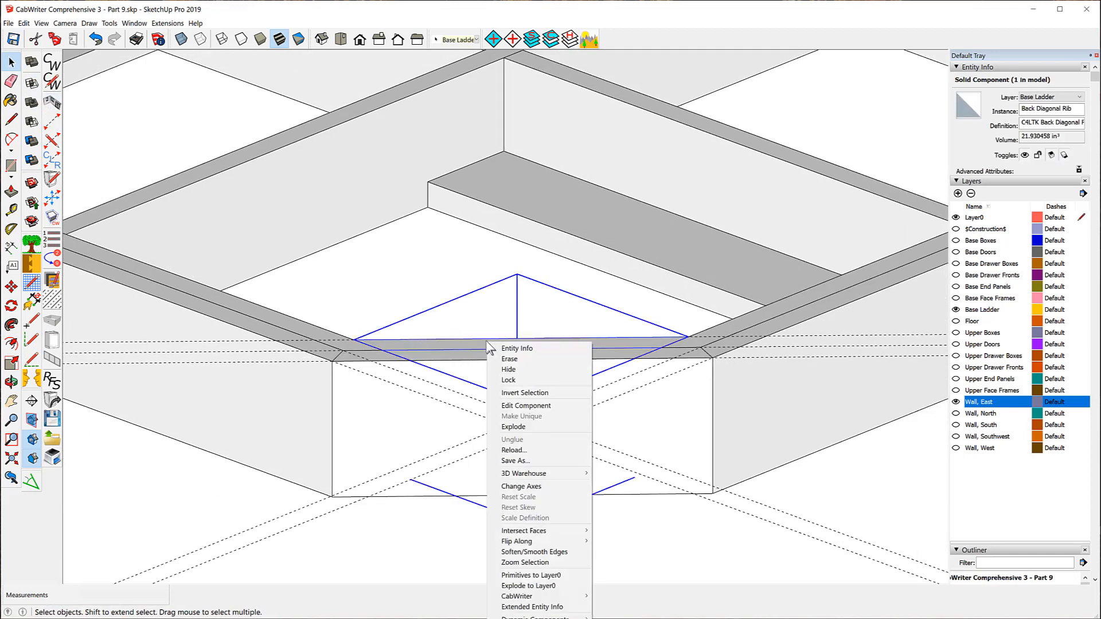
click(543, 488)
scroll(367, 341, up, 4)
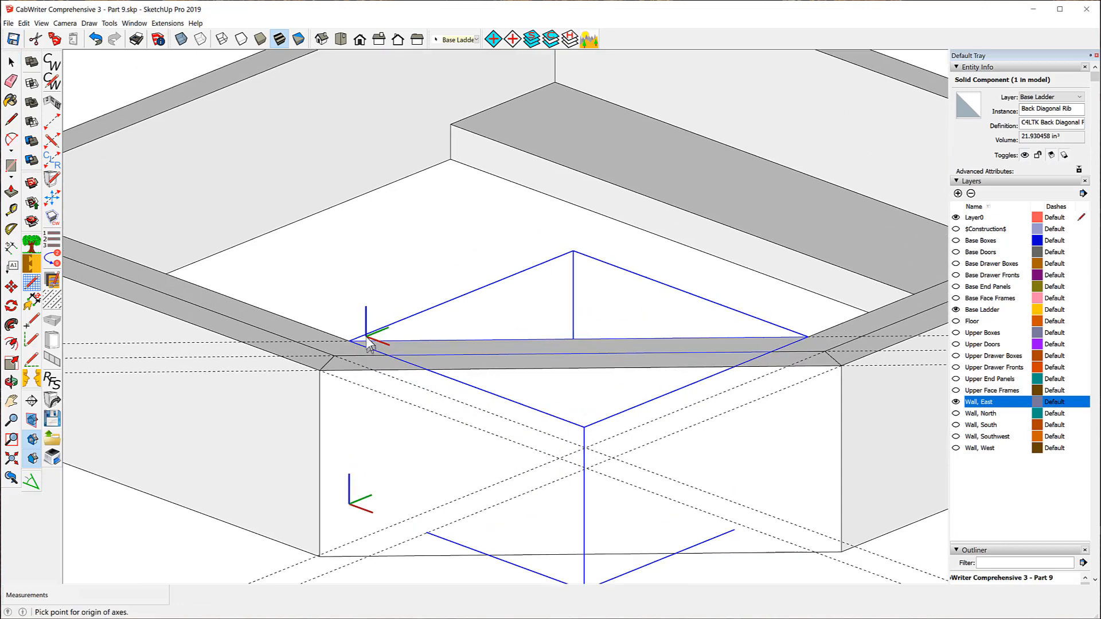
scroll(368, 343, up, 2)
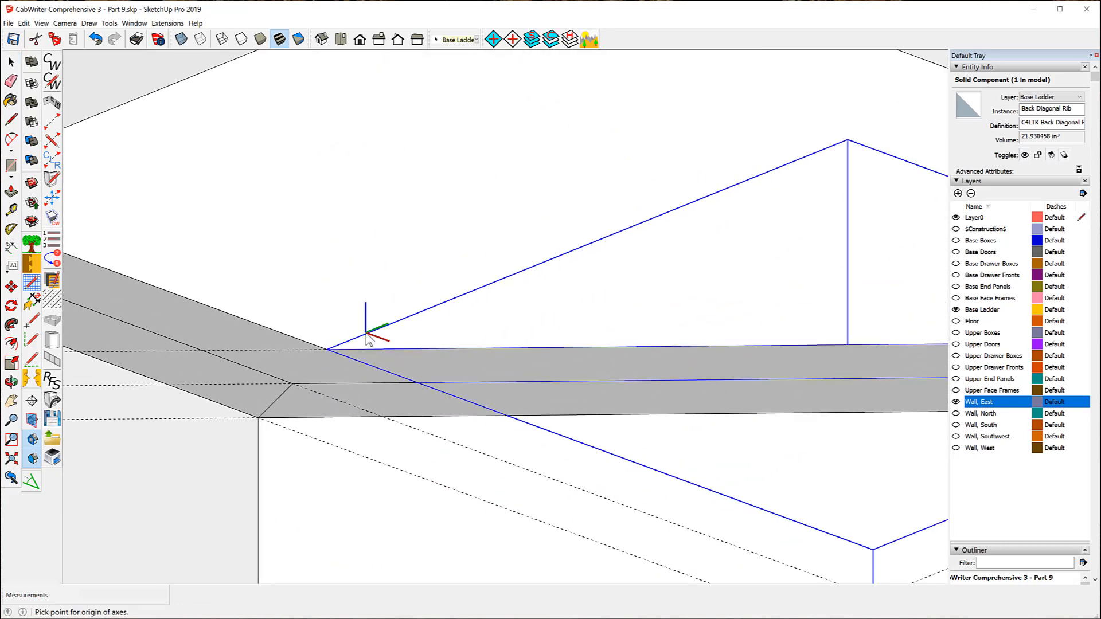
click(327, 349)
scroll(328, 352, down, 3)
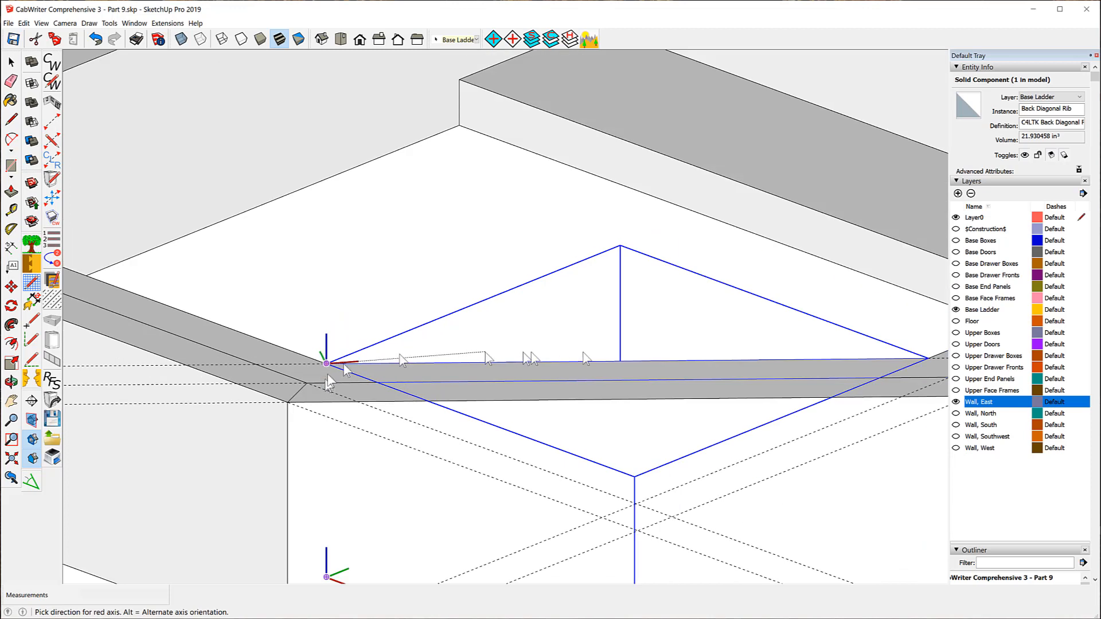
click(733, 362)
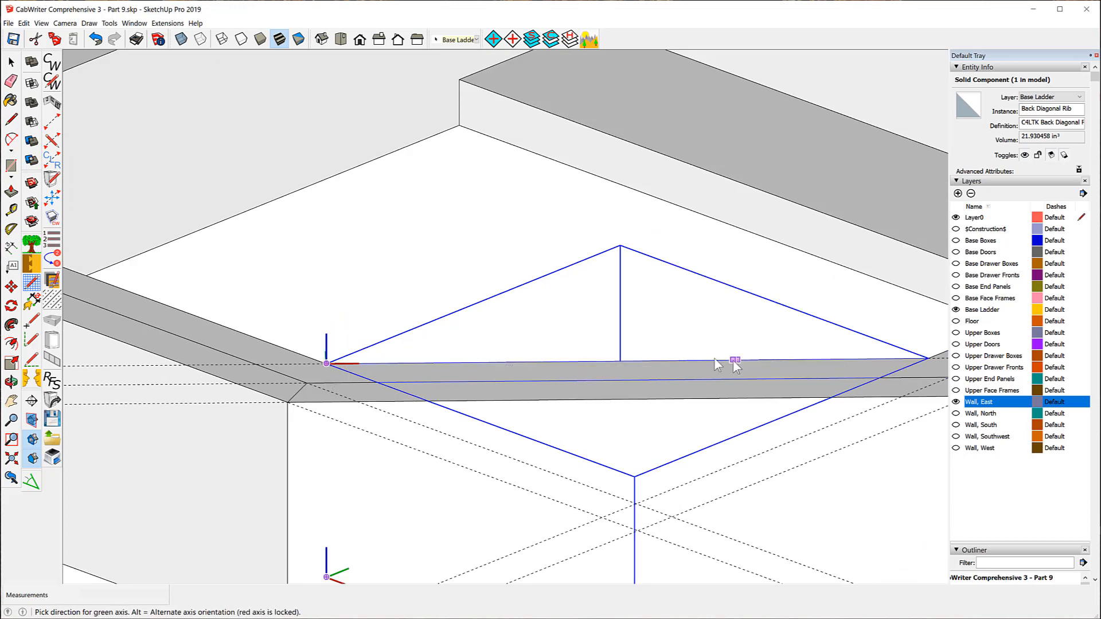
click(326, 400)
scroll(303, 337, down, 3)
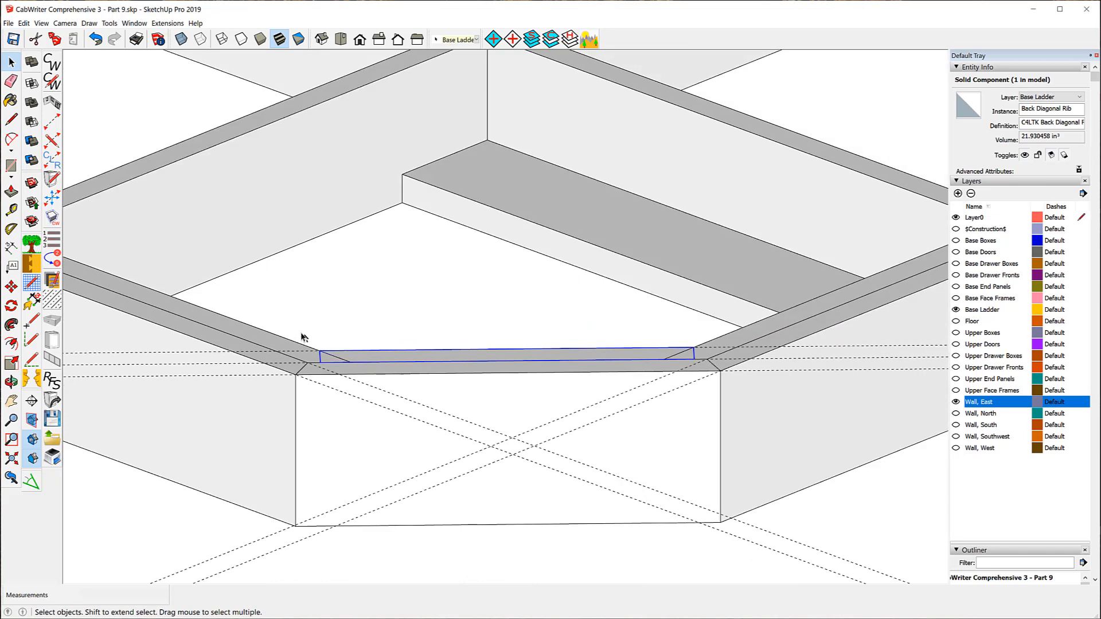
Delete all the guide lines while the Base Ladder and Wall, East layers are hidden, and show the Base Ladder layer again
scroll(299, 338, down, 3)
scroll(724, 437, down, 3)
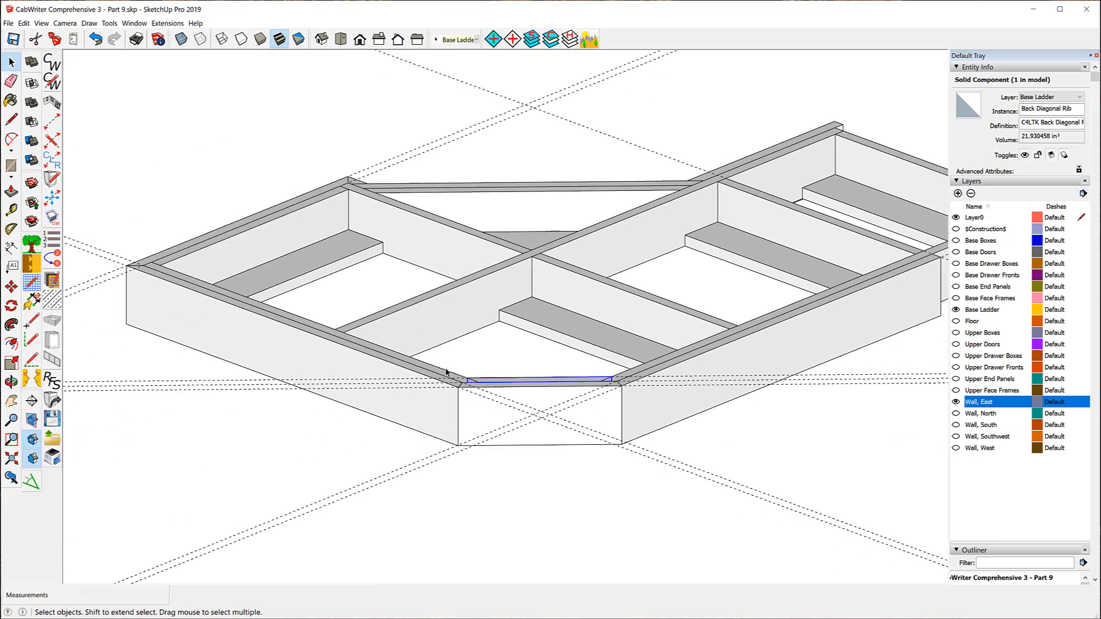
click(229, 91)
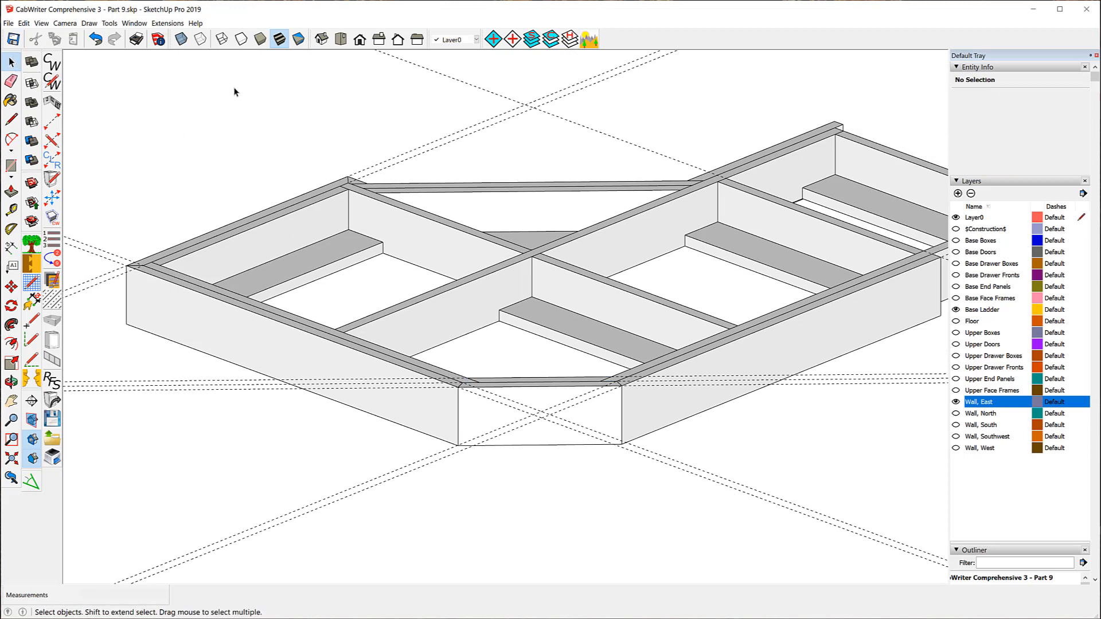
click(956, 310)
scroll(459, 313, up, 3)
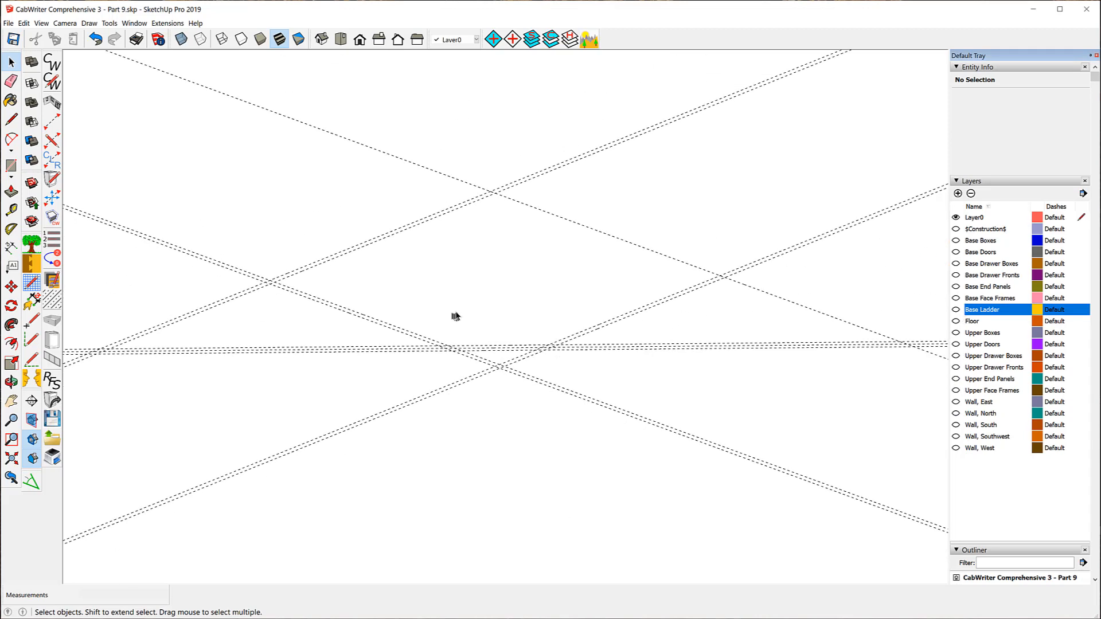
scroll(474, 320, down, 2)
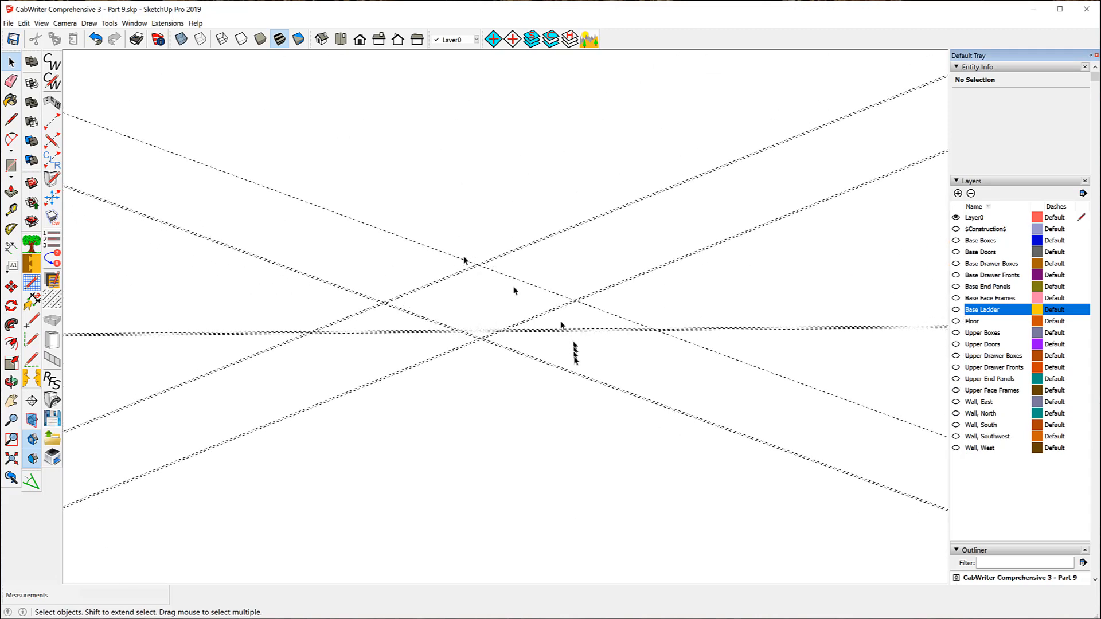
drag(657, 425, 286, 185)
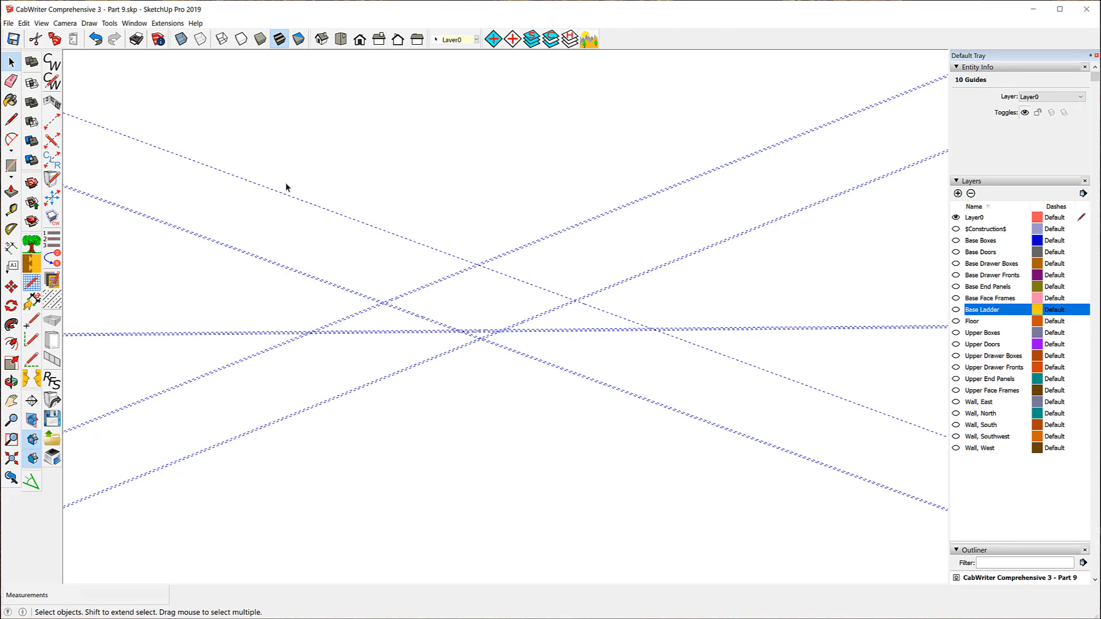
key(Delete)
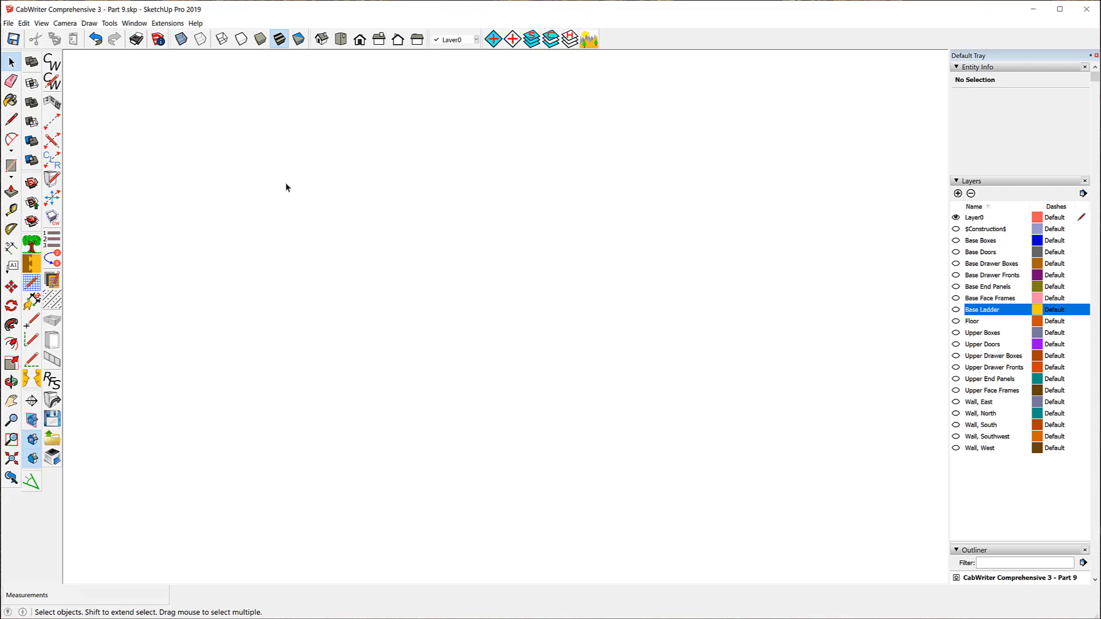
click(956, 309)
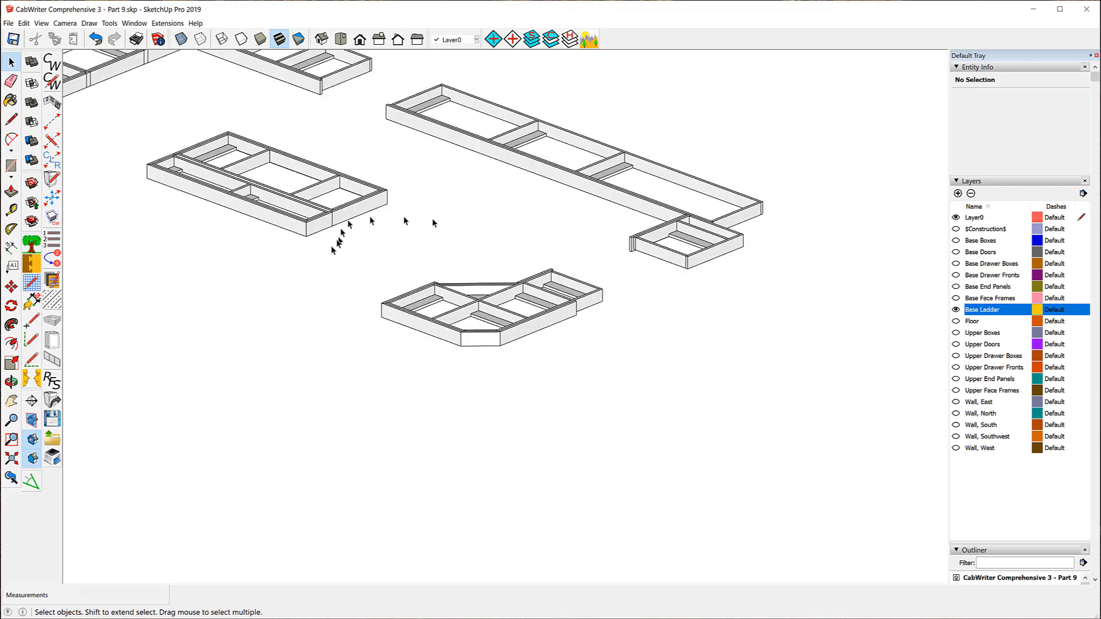
Examine the inside corner where the front applied faces of the long and short base ladders meet
middle_drag(299, 281, 828, 391)
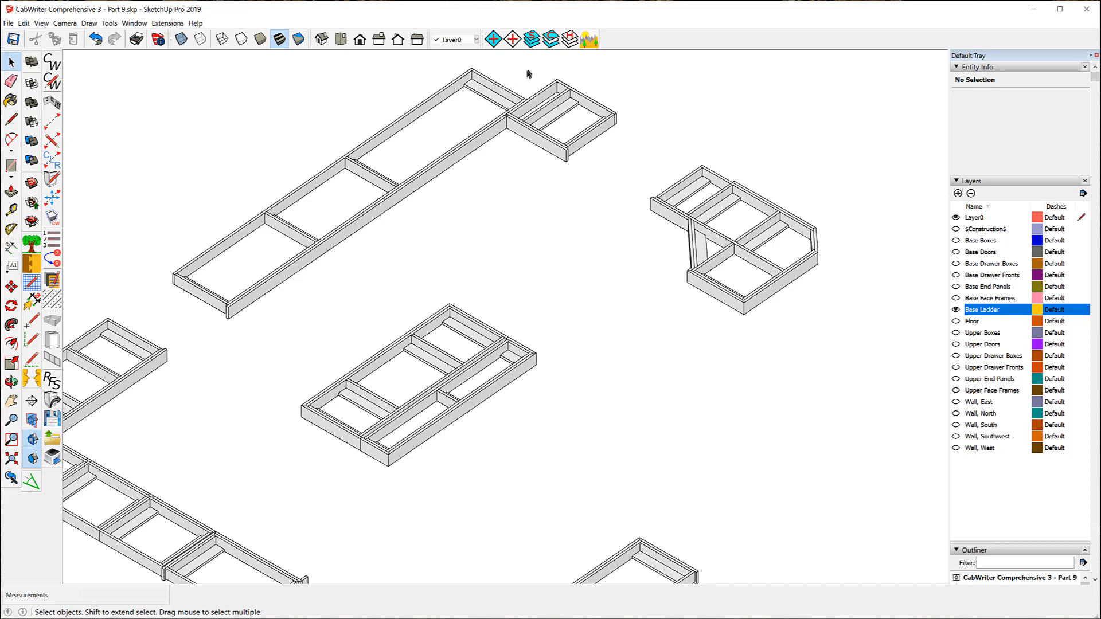
scroll(537, 247, down, 3)
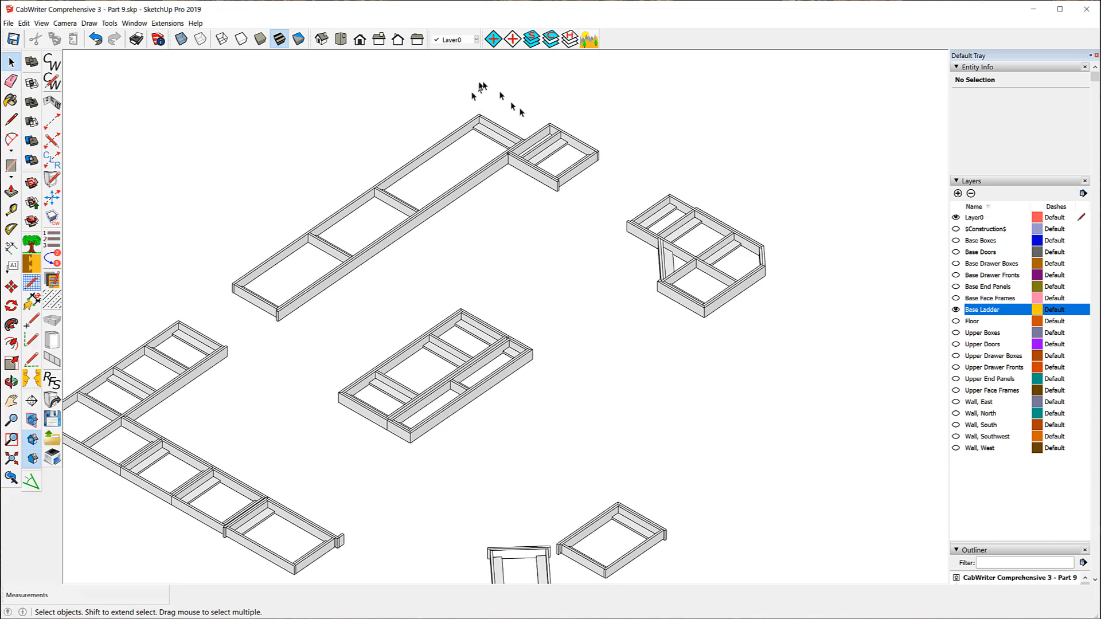
scroll(513, 106, up, 2)
scroll(519, 114, up, 5)
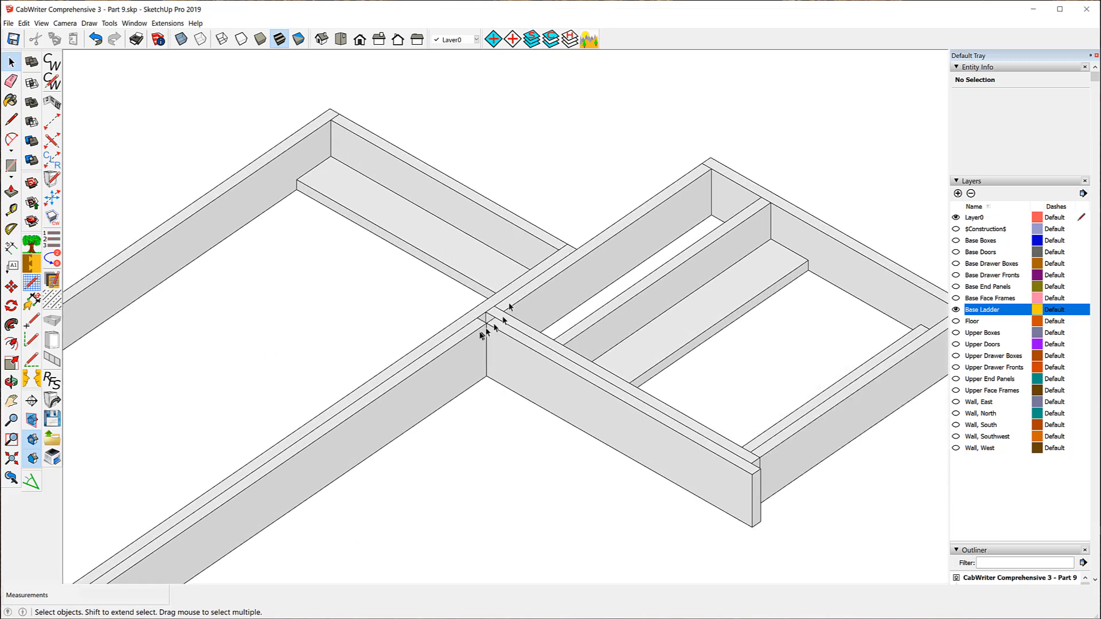
click(501, 357)
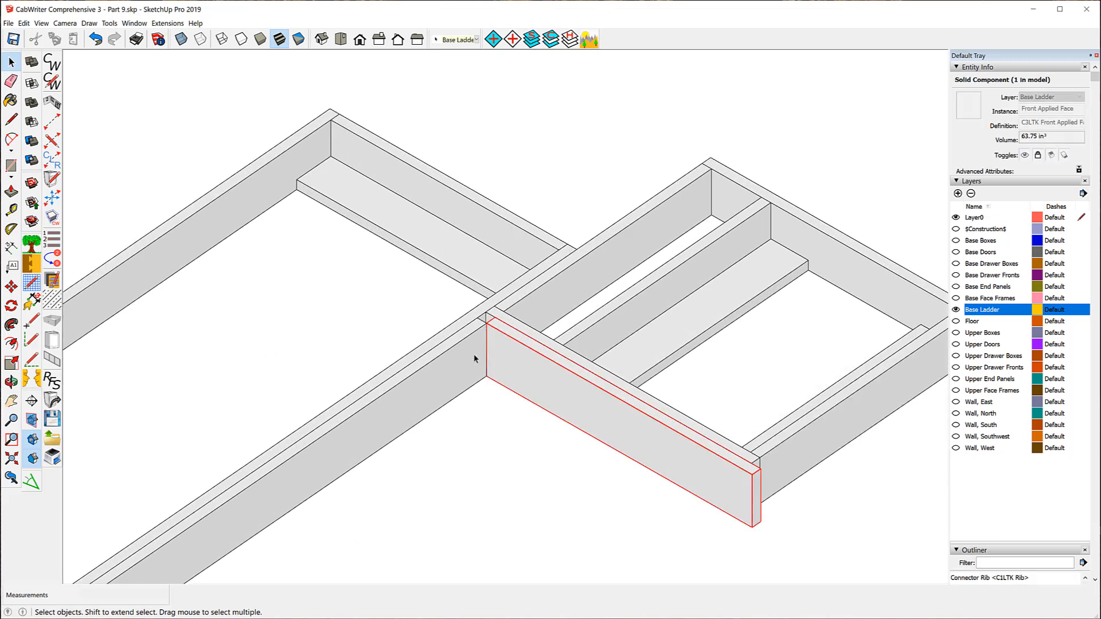
click(474, 359)
scroll(484, 310, up, 5)
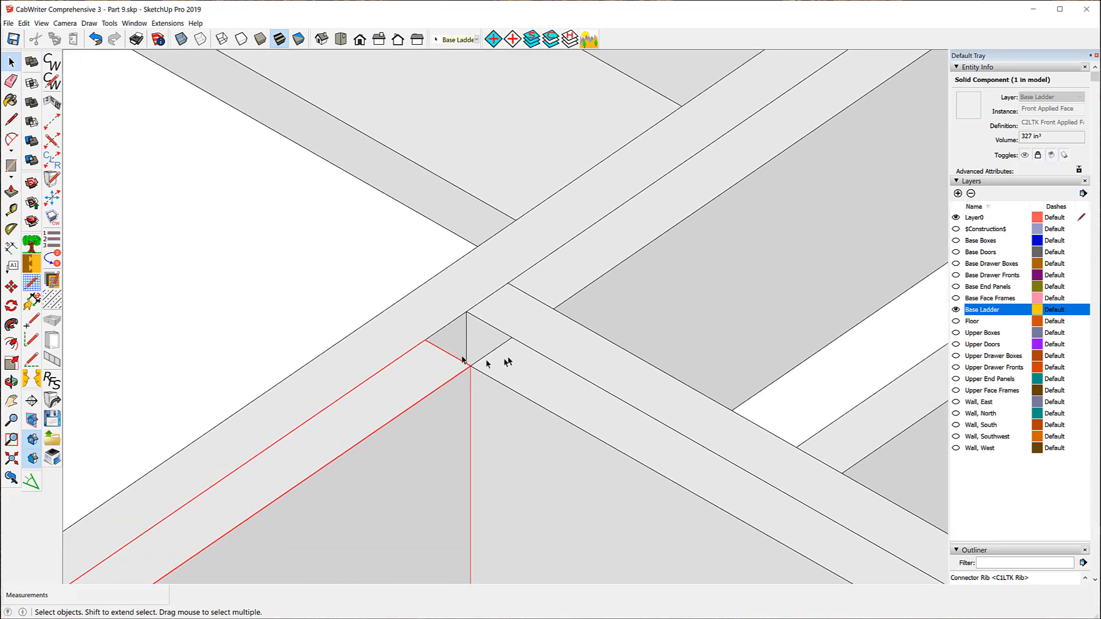
scroll(386, 305, down, 5)
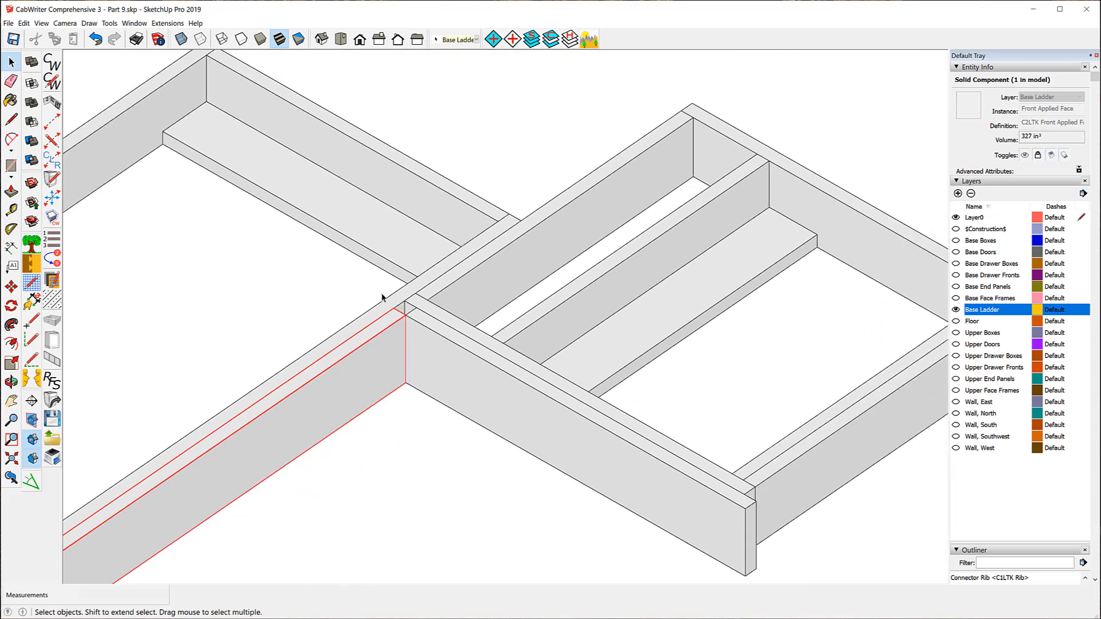
Unlock the short ladder's Front Applied Face and move it 3/4" into the corner gap, onto the endpoint of the long ladder's applied face
click(11, 62)
right_click(480, 396)
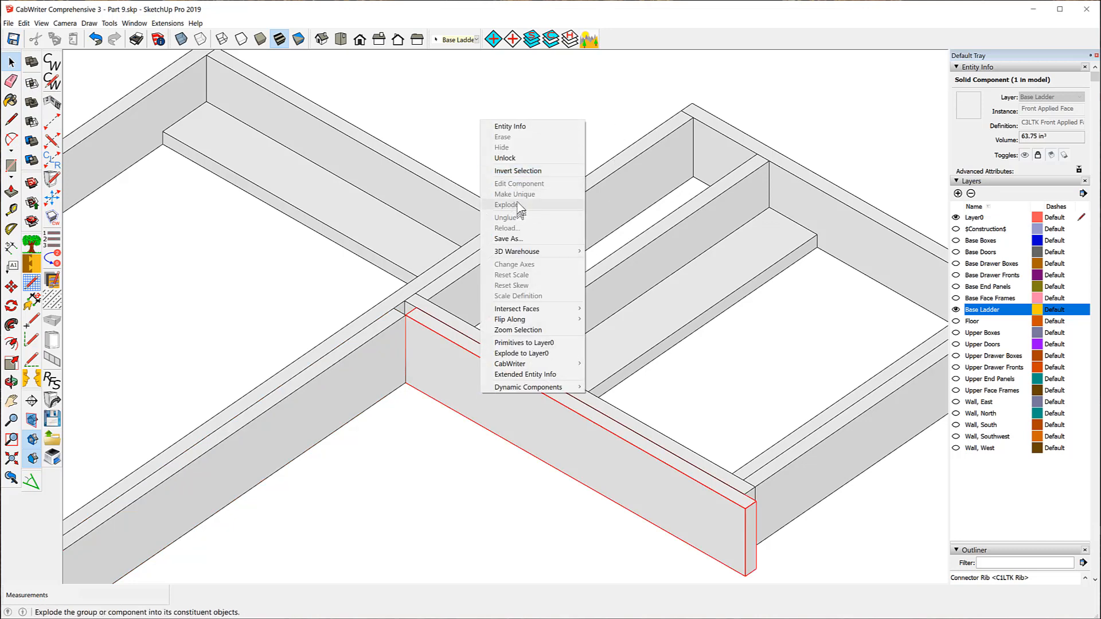
click(506, 158)
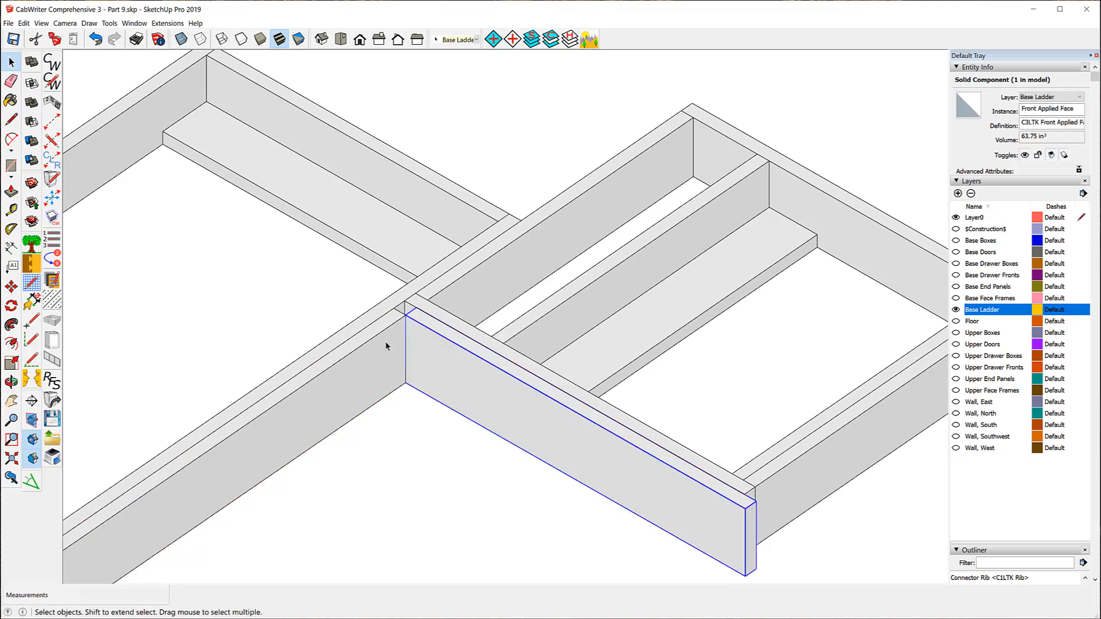
click(11, 286)
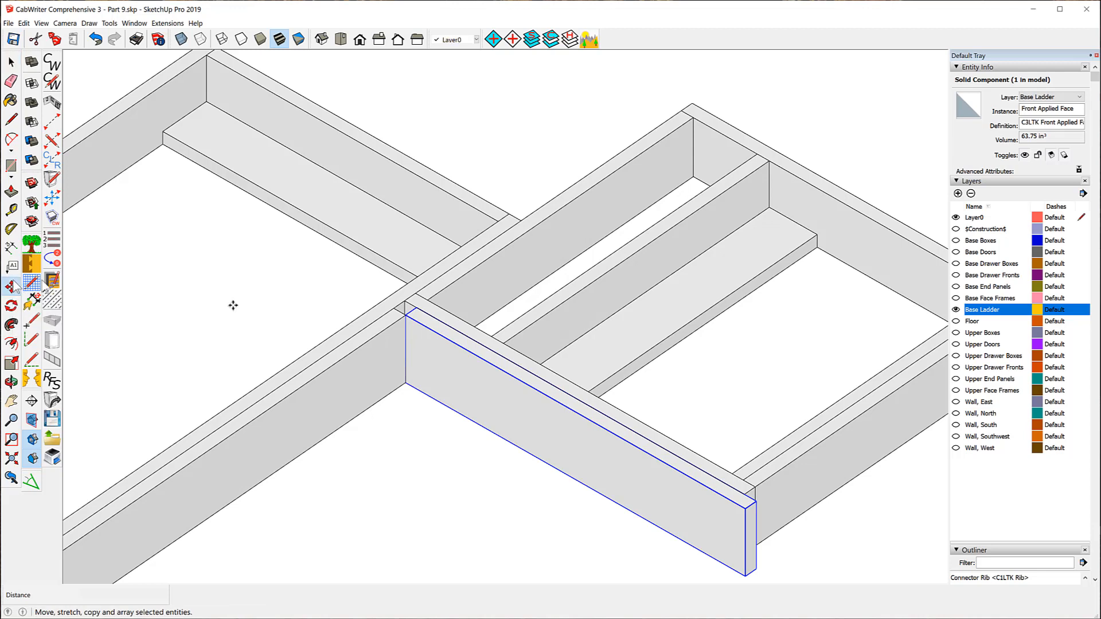
click(403, 311)
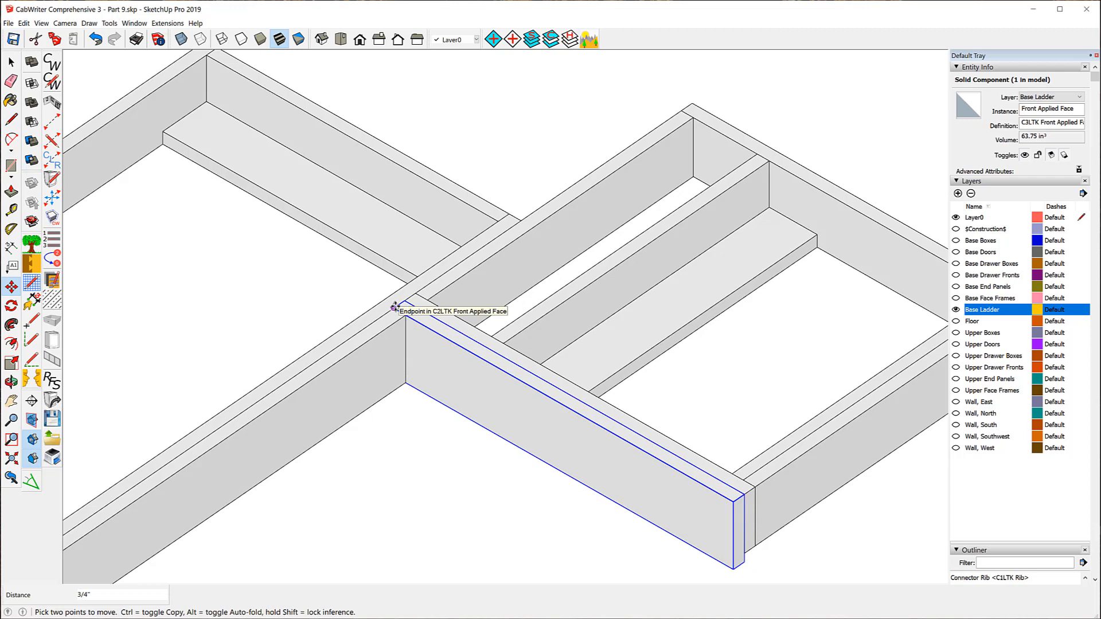
click(395, 308)
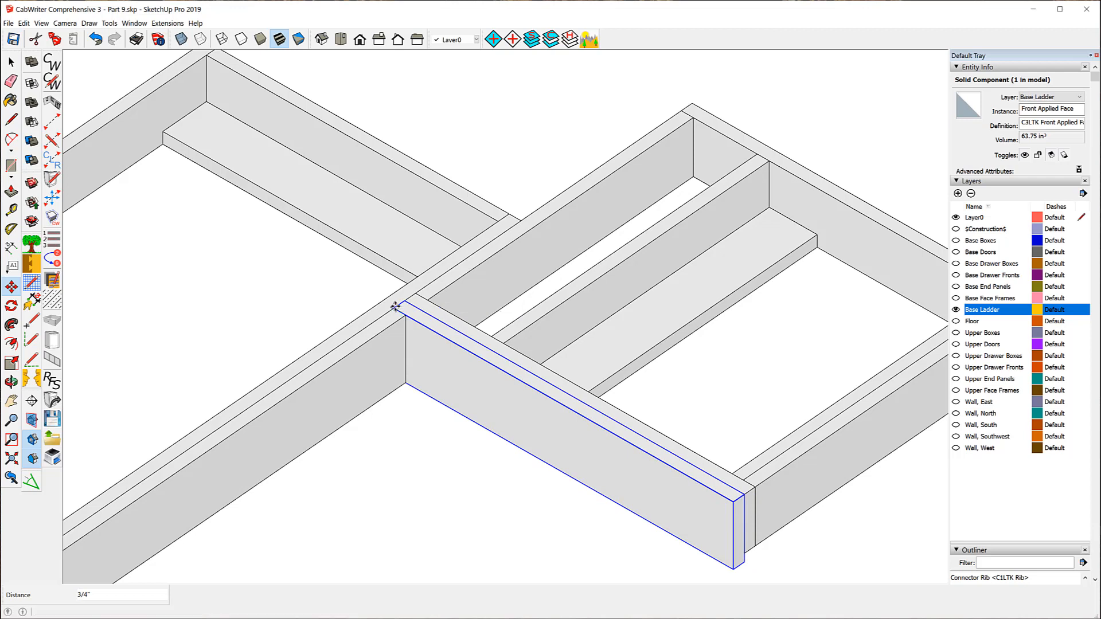
key(space)
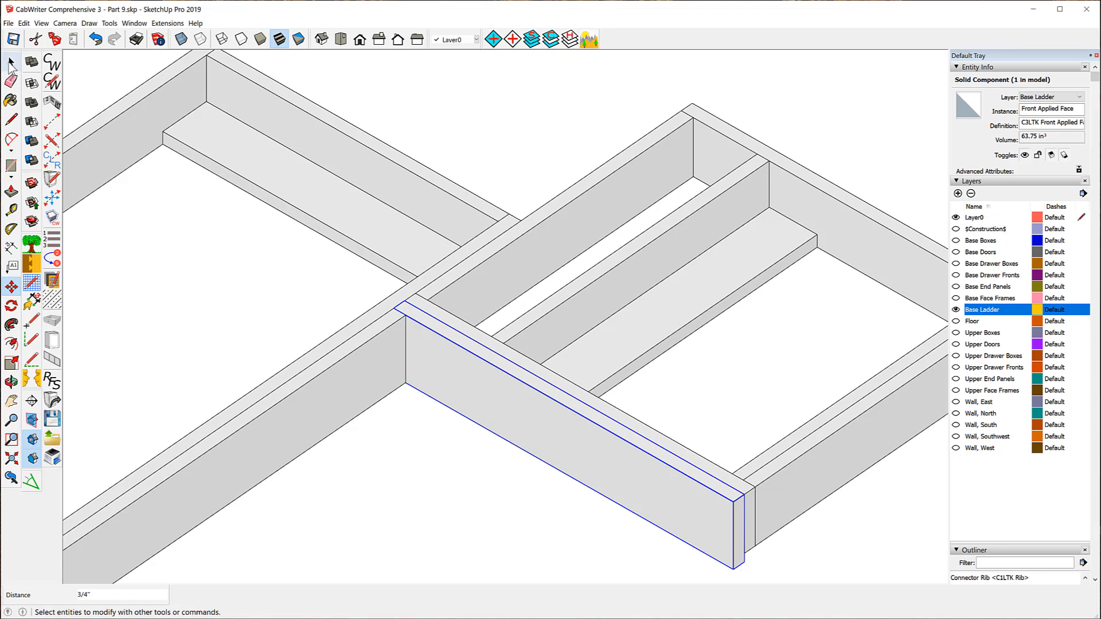
Edit the moved Front Applied Face component and extend its free end by 3/4" with Push/Pull
right_click(714, 514)
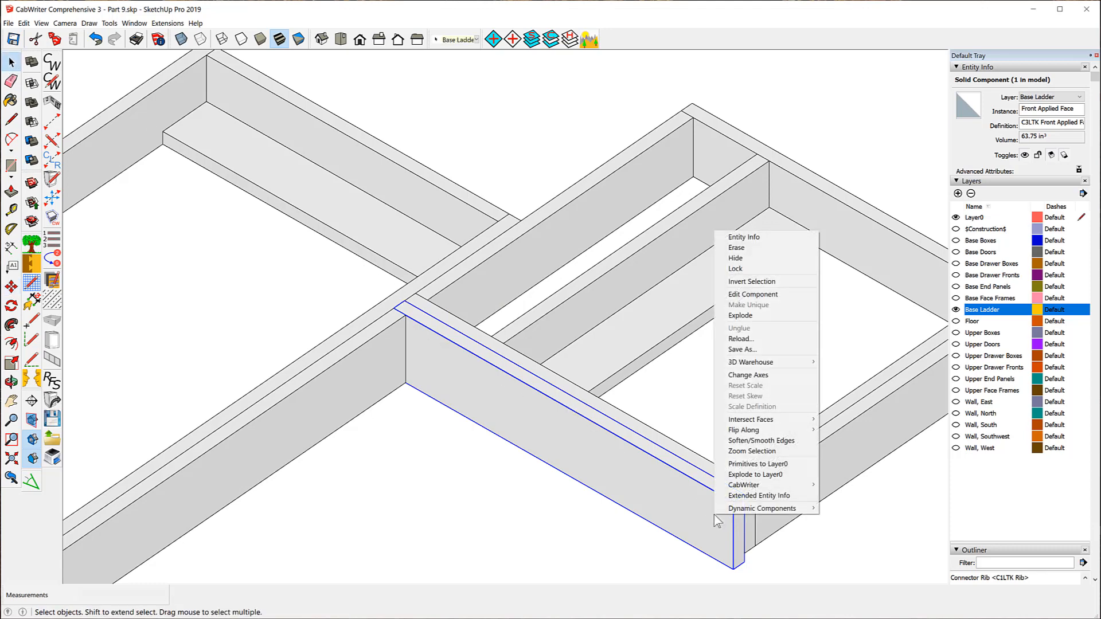
click(743, 294)
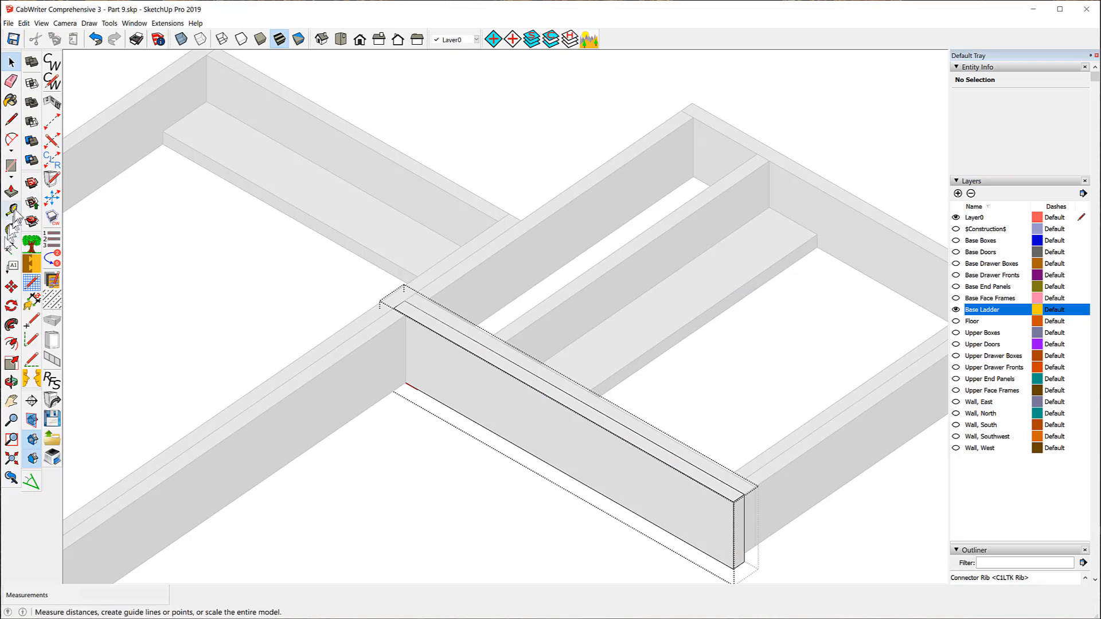
click(11, 191)
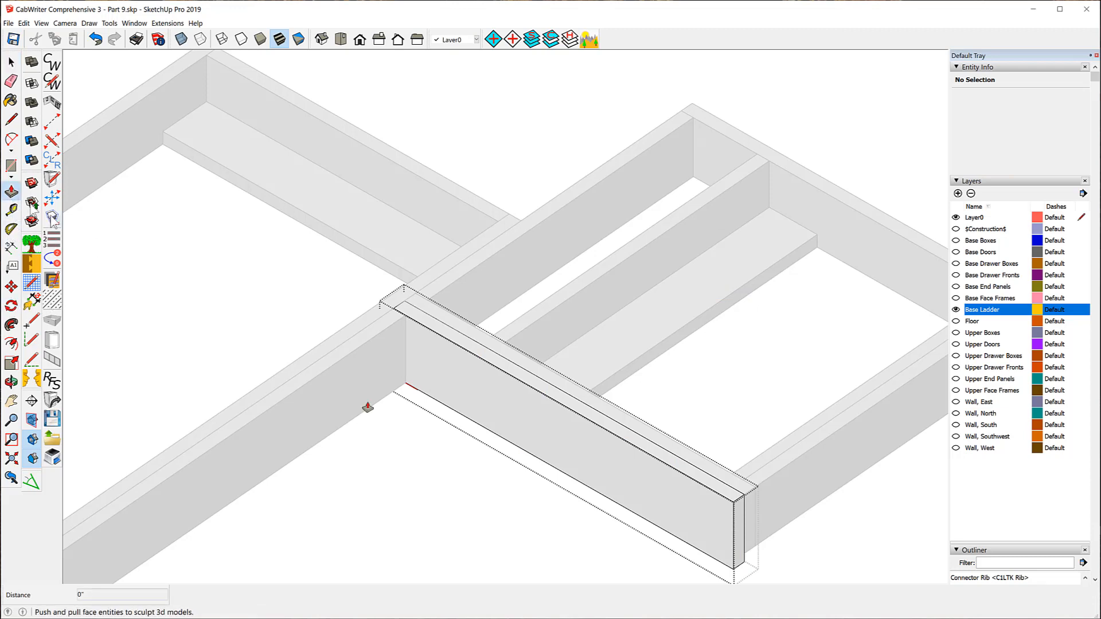
click(736, 541)
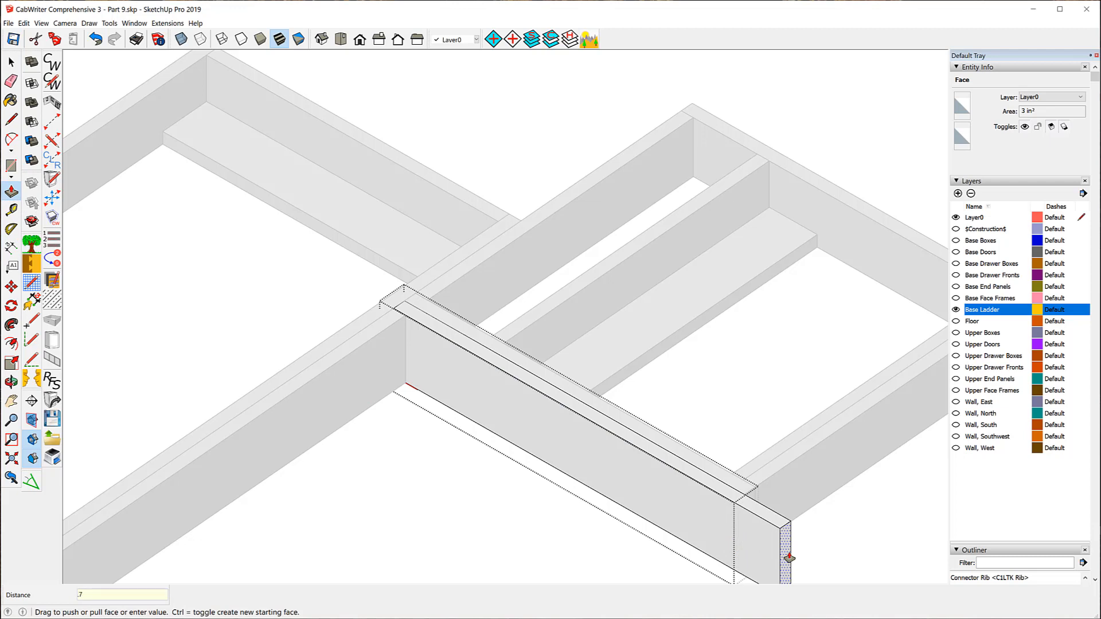
key(Return)
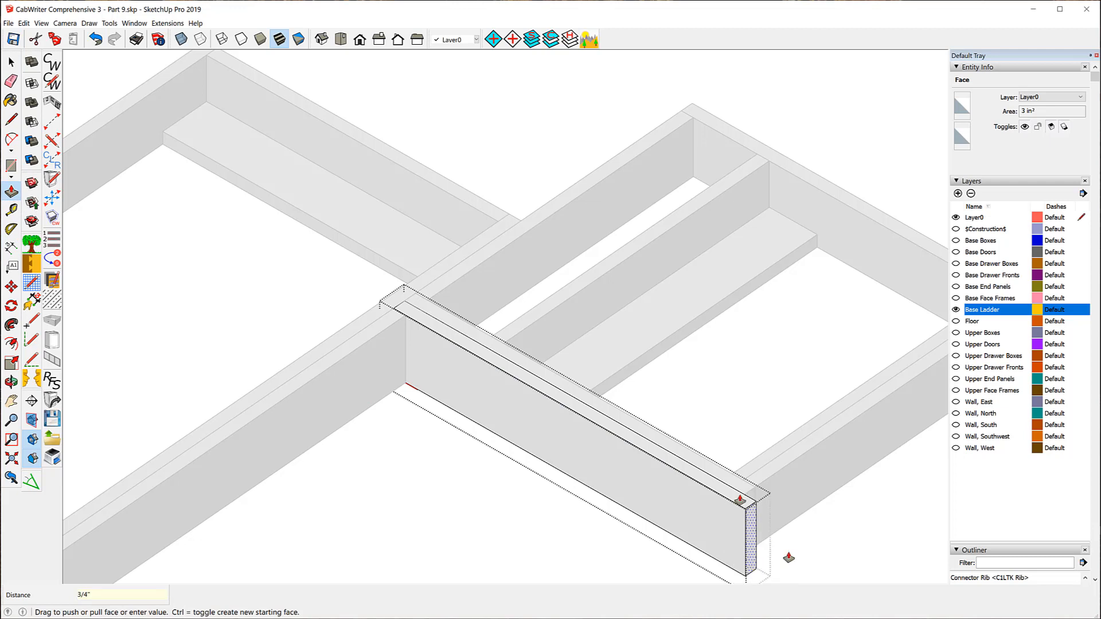
click(11, 62)
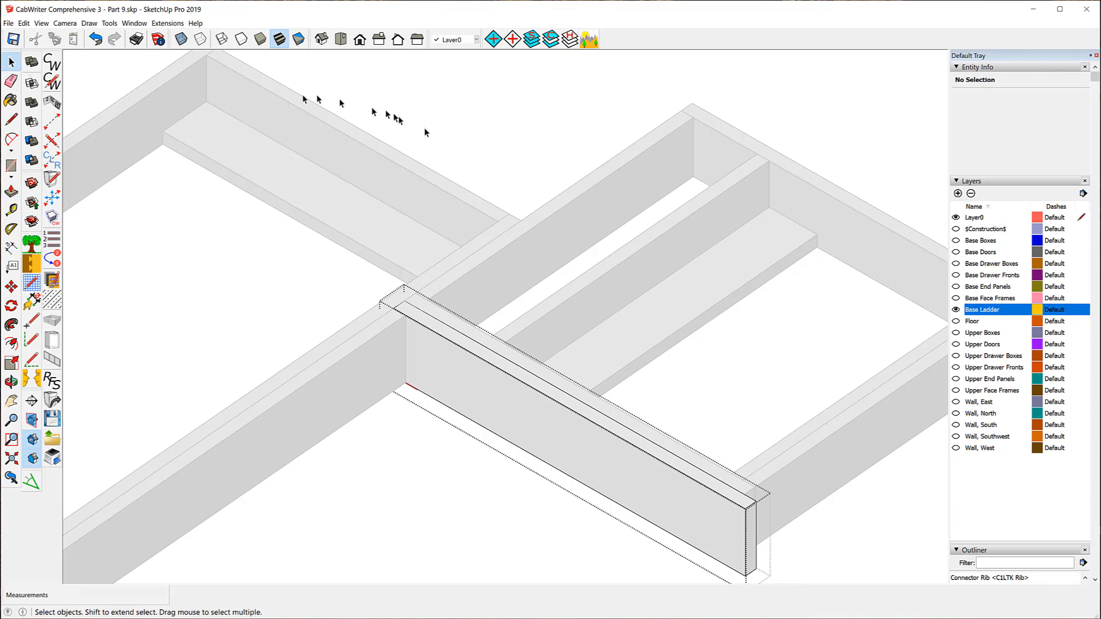
Examine the front applied faces one by one along the long run of the other L-shaped base ladder
scroll(521, 198, down, 6)
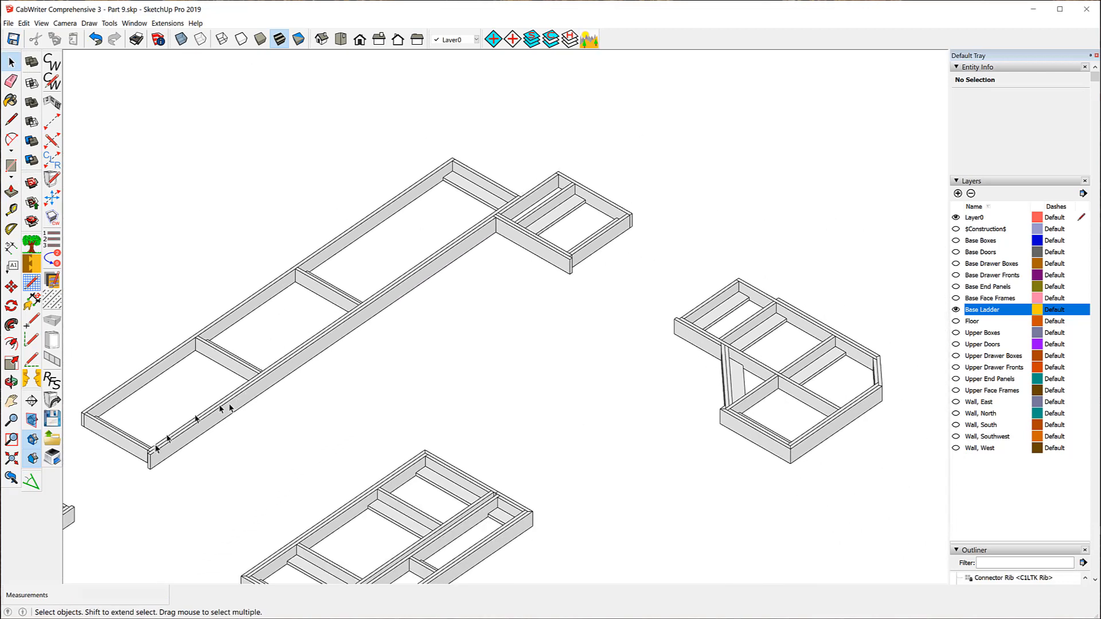
middle_drag(664, 435, 120, 360)
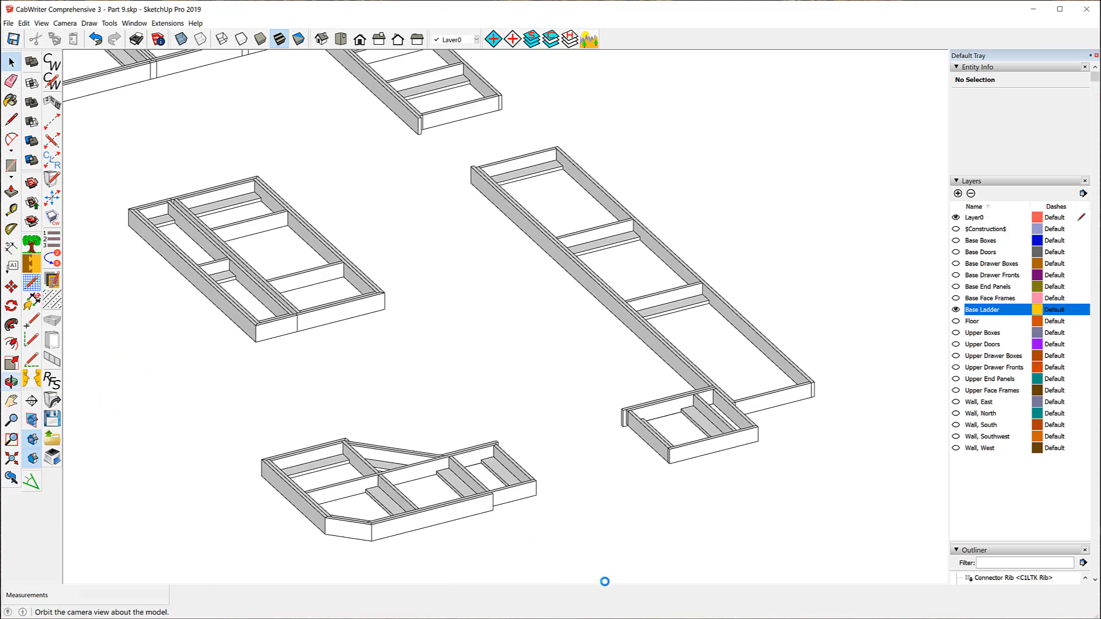
scroll(504, 410, down, 1)
scroll(504, 414, down, 2)
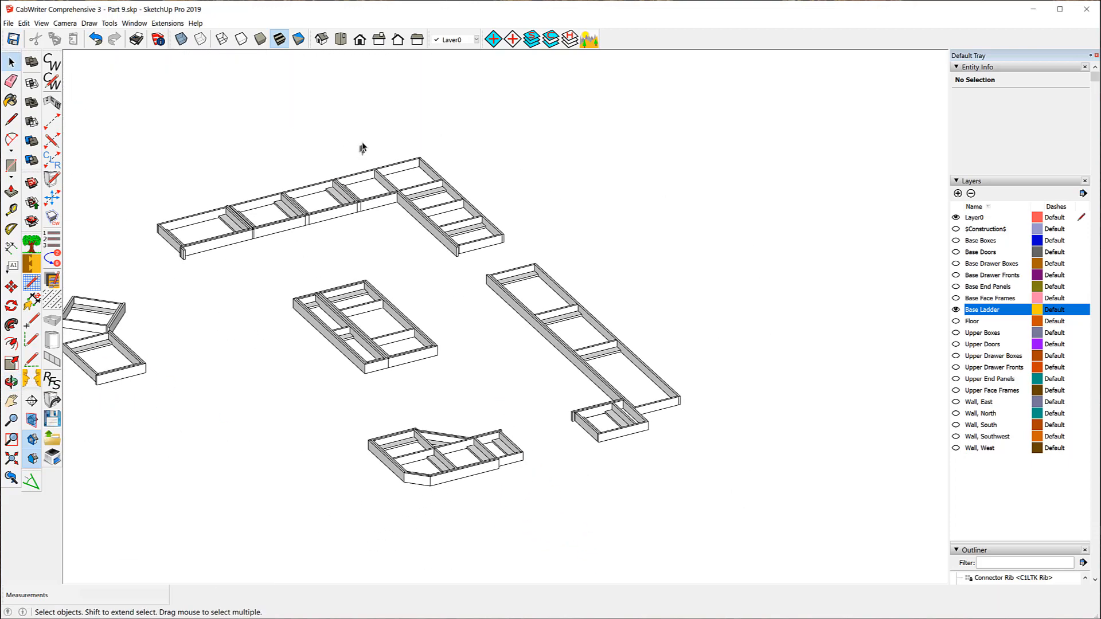
scroll(363, 148, up, 6)
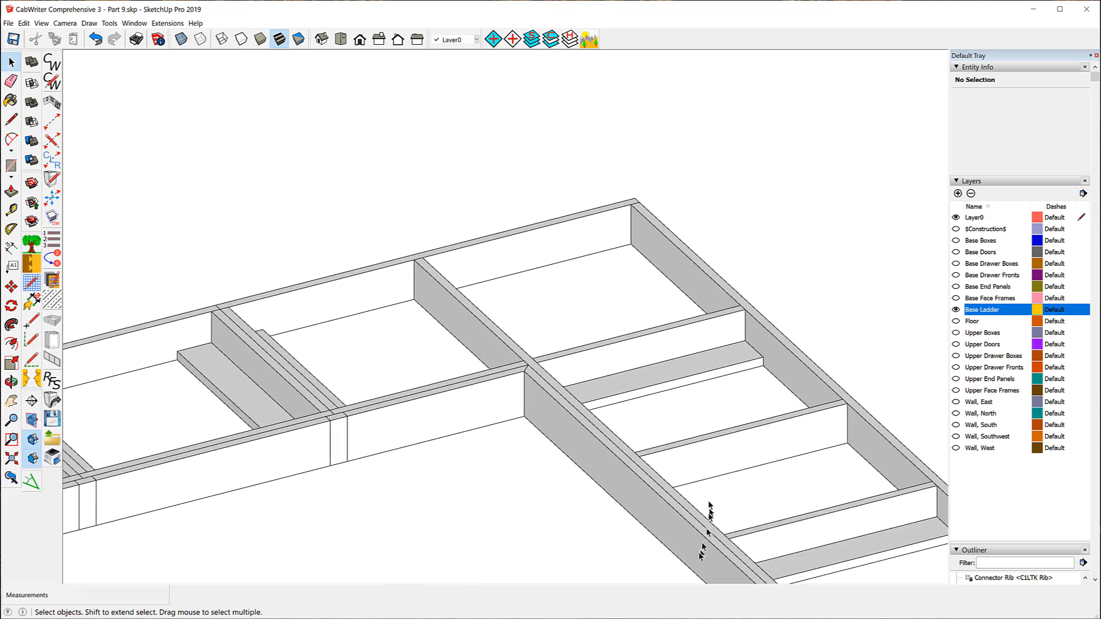
scroll(562, 384, down, 2)
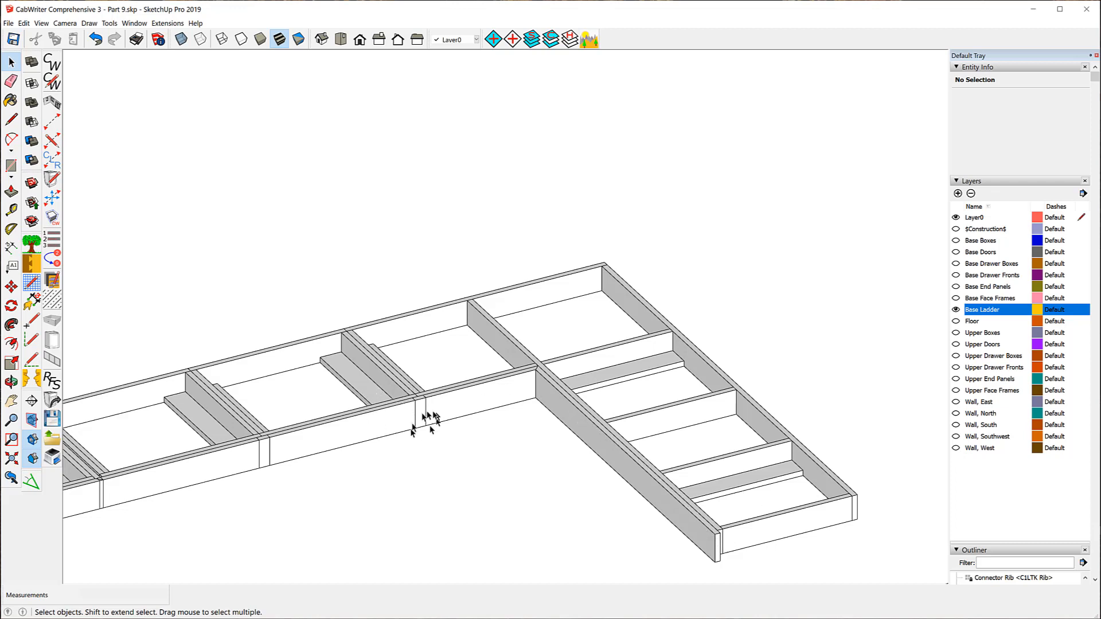
click(458, 410)
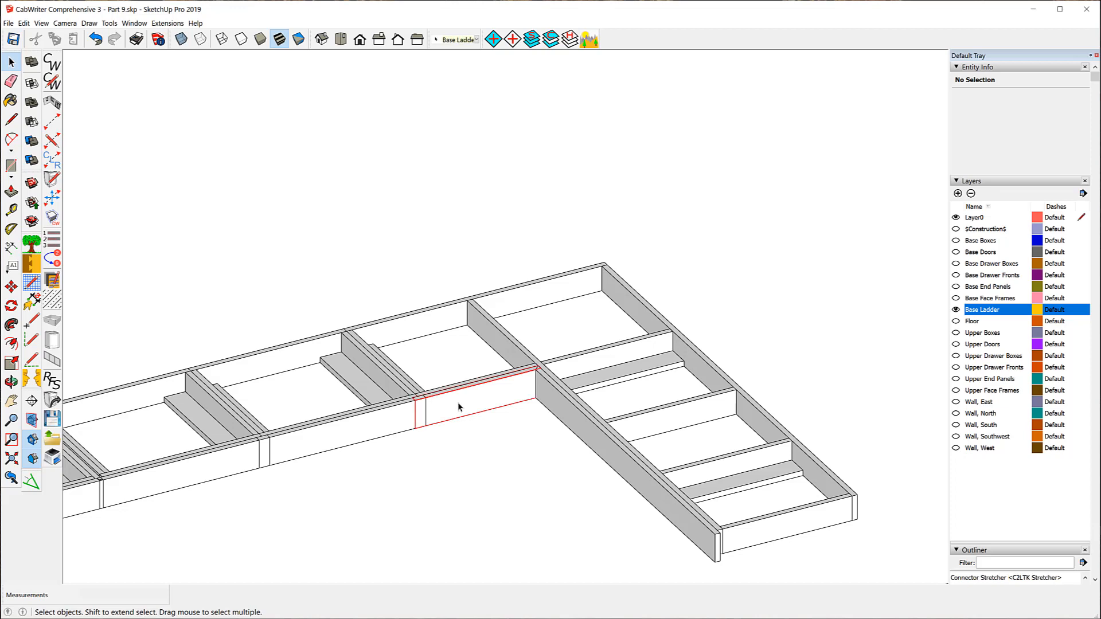
click(325, 439)
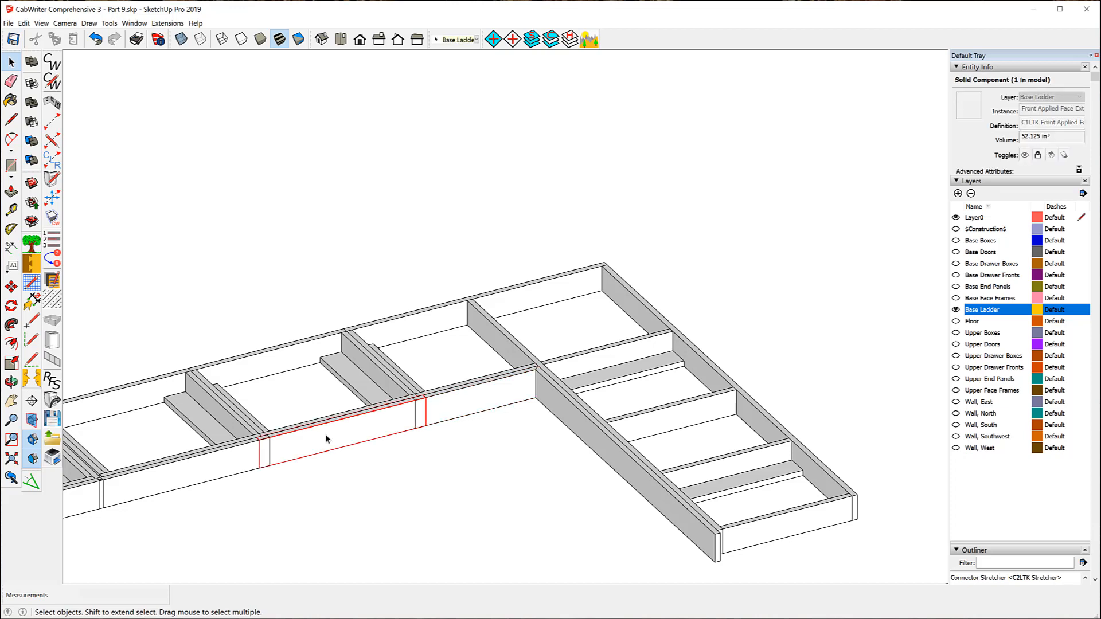
click(182, 476)
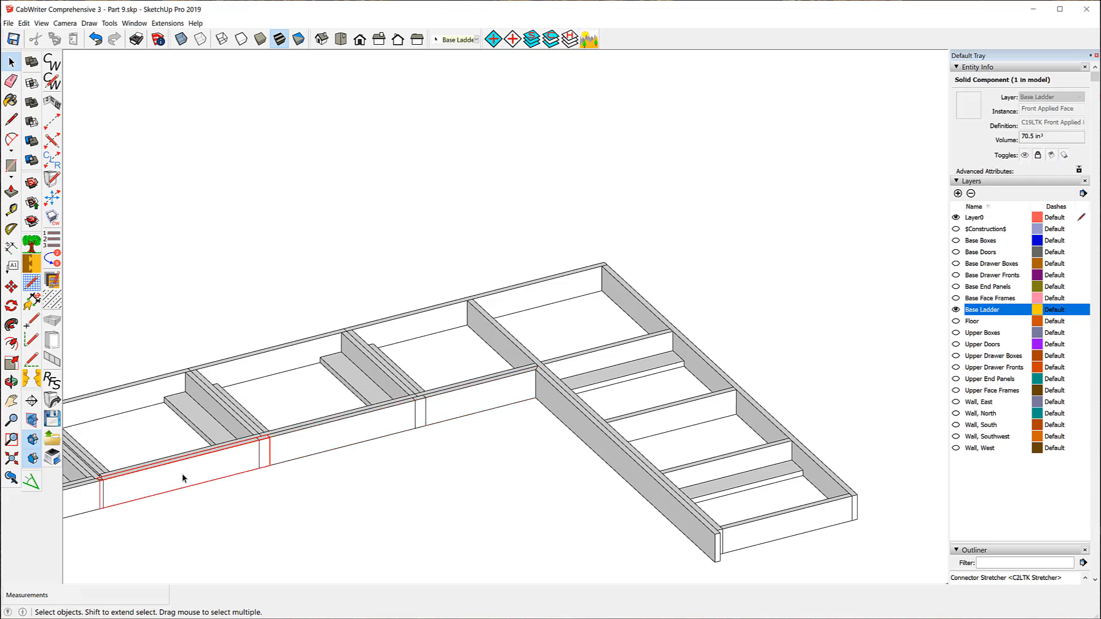
scroll(566, 483, down, 2)
scroll(539, 473, down, 1)
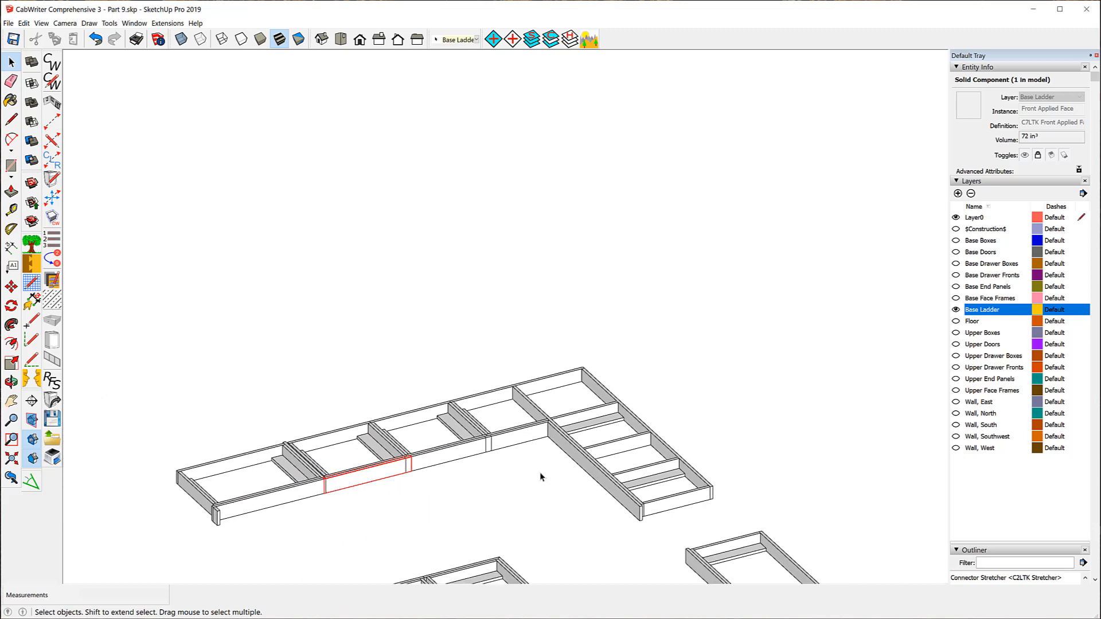
click(305, 496)
scroll(291, 554, up, 2)
scroll(272, 512, up, 1)
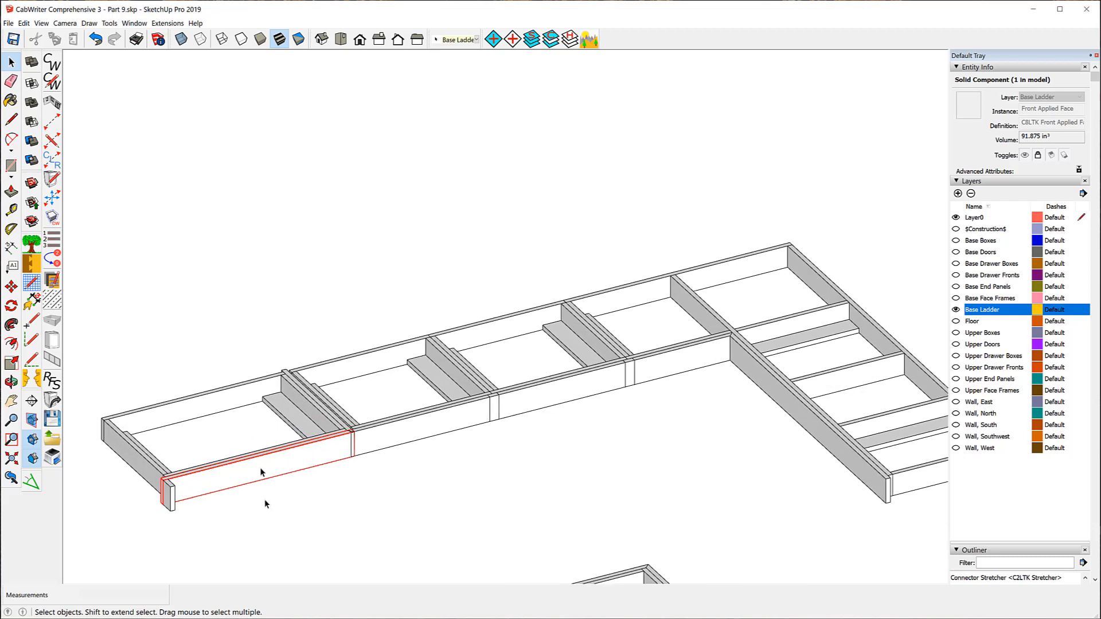
Measure the end of the C8LTK Front Applied Face at the long run's free end with the Tape Measure
click(12, 212)
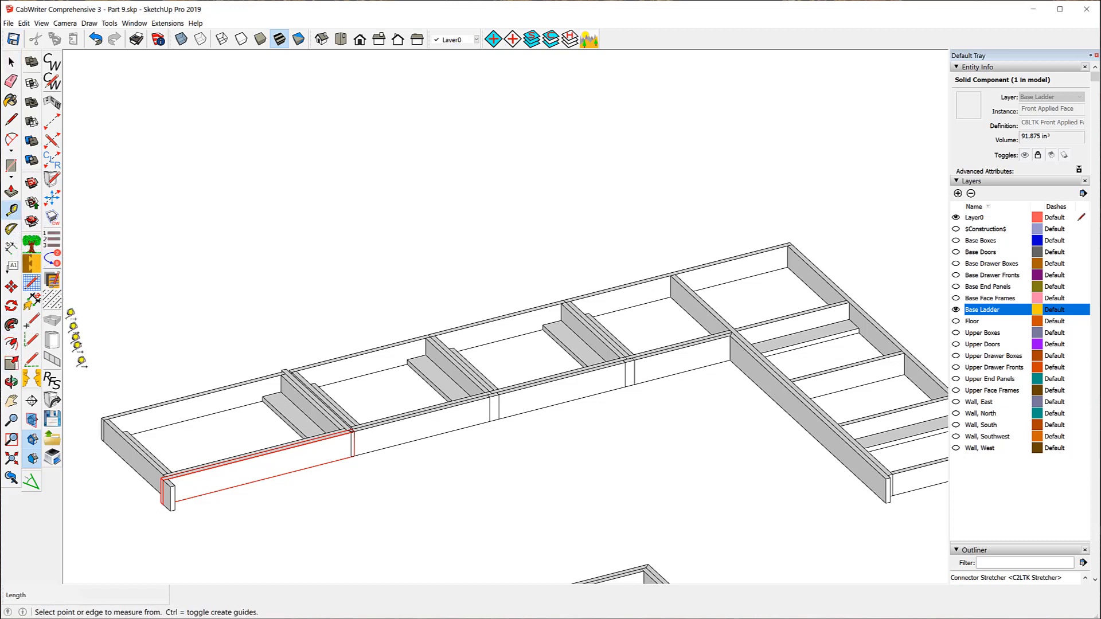
scroll(166, 476, up, 3)
scroll(181, 469, up, 2)
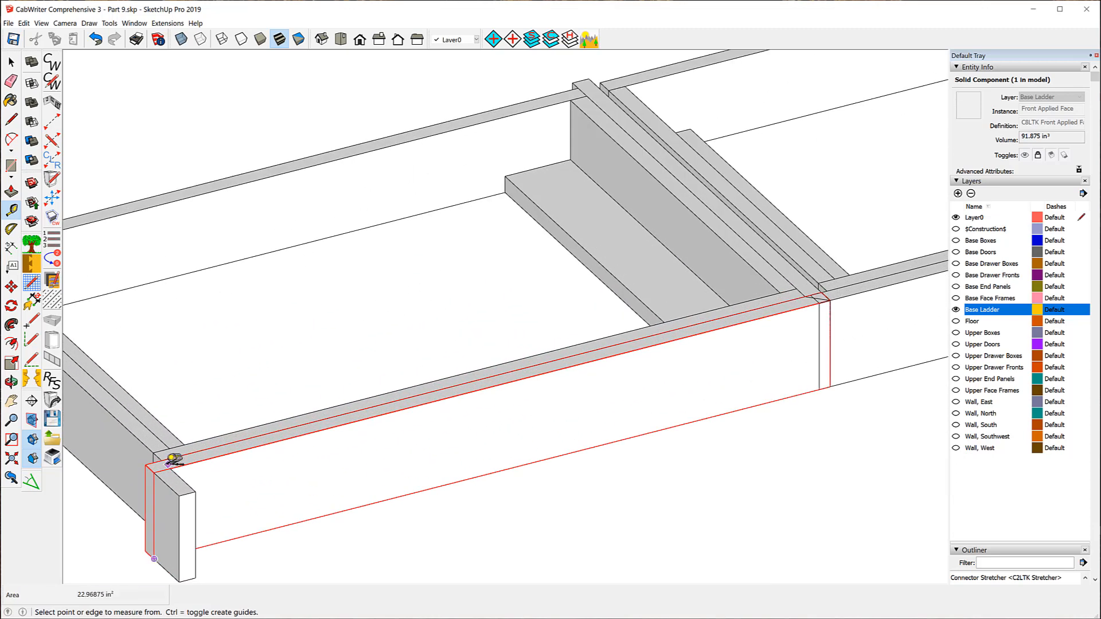
click(153, 472)
scroll(332, 513, down, 5)
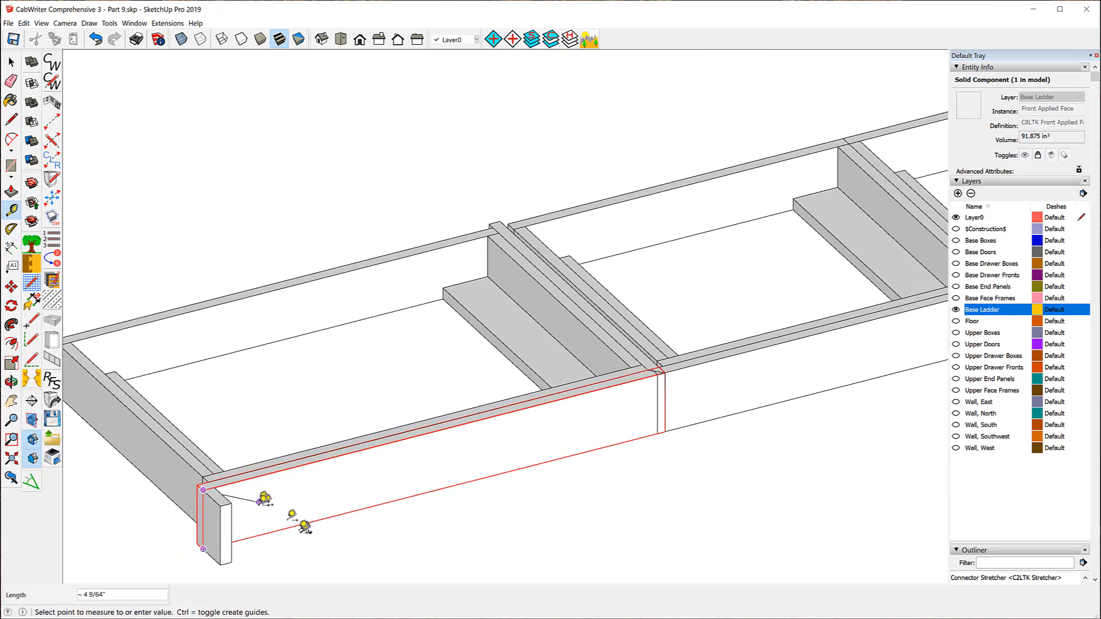
scroll(700, 381, up, 5)
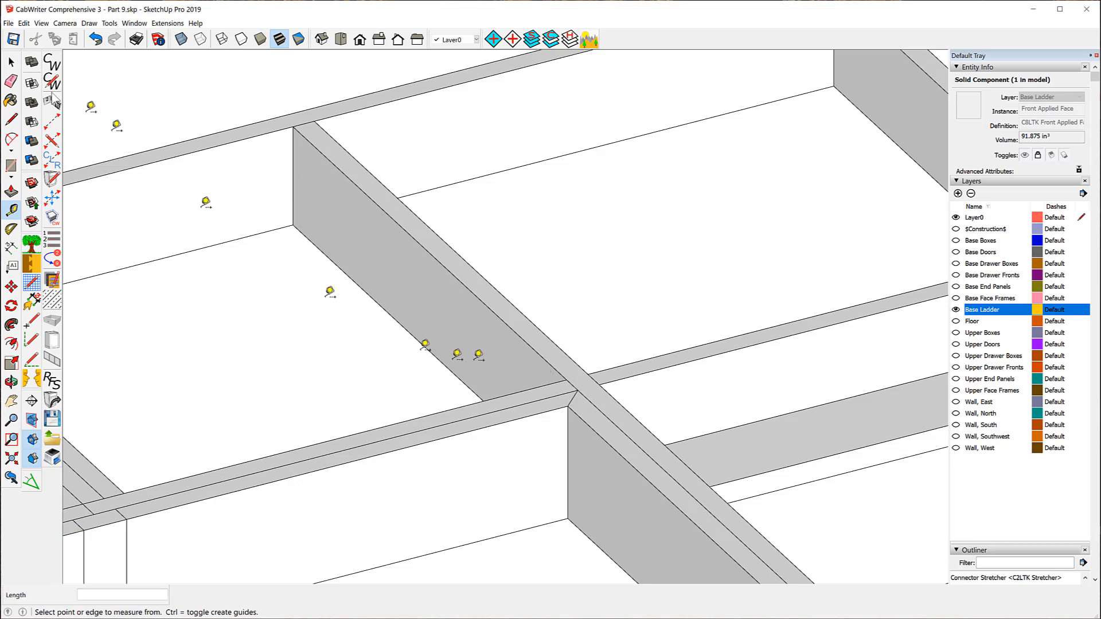
Unlock and delete the C19LTK Front Applied Face, beside the extended applied face that reaches the inside corner
click(11, 63)
scroll(710, 351, down, 6)
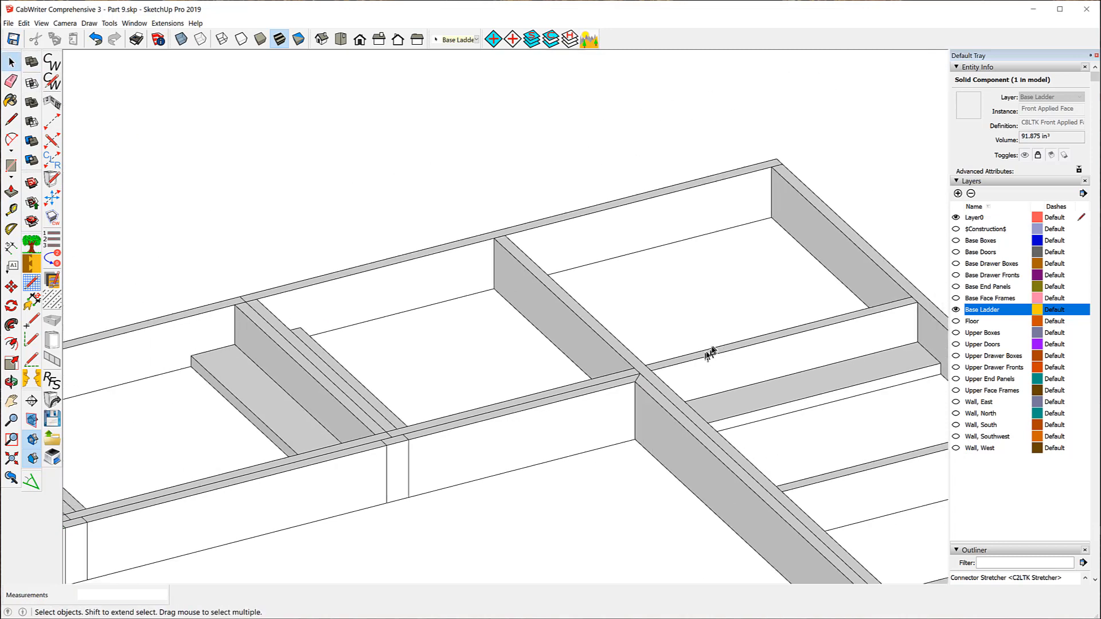
click(482, 424)
right_click(481, 422)
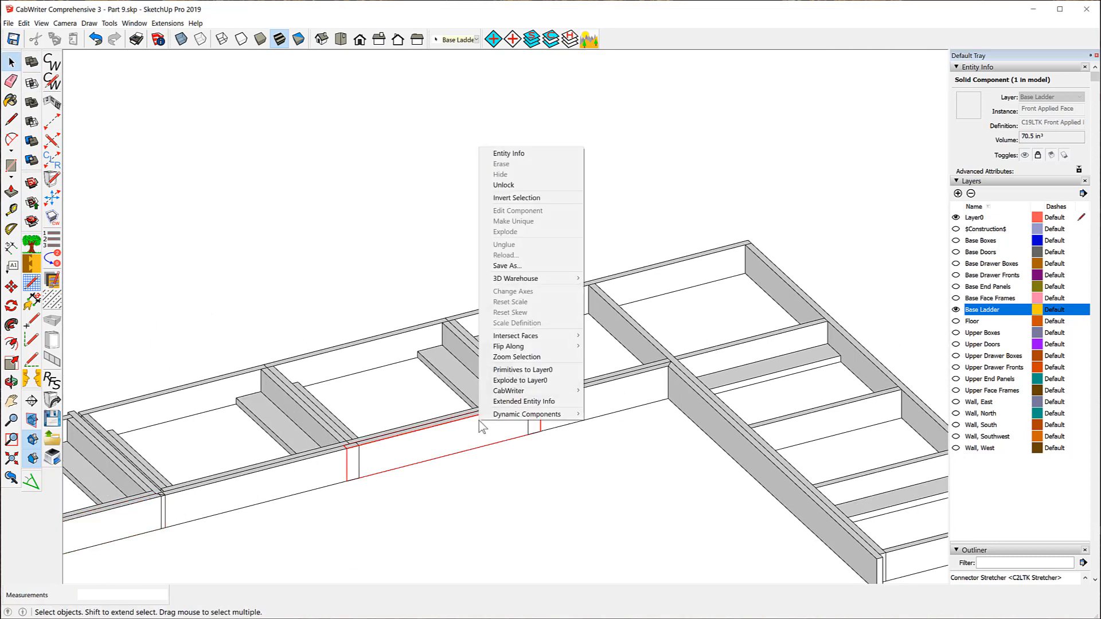
click(512, 186)
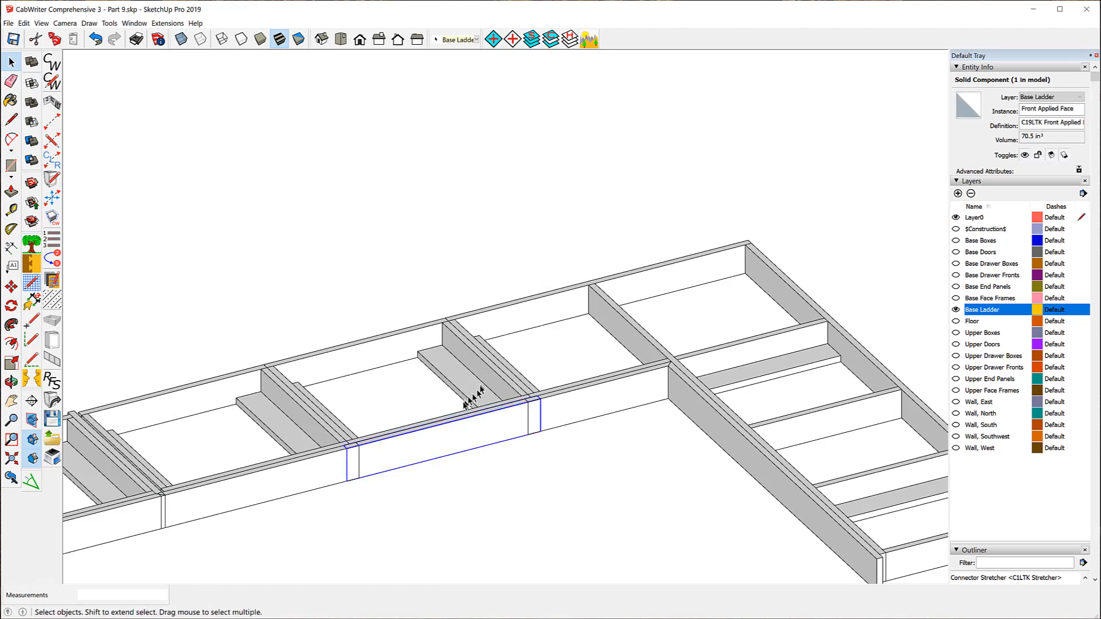
key(Escape)
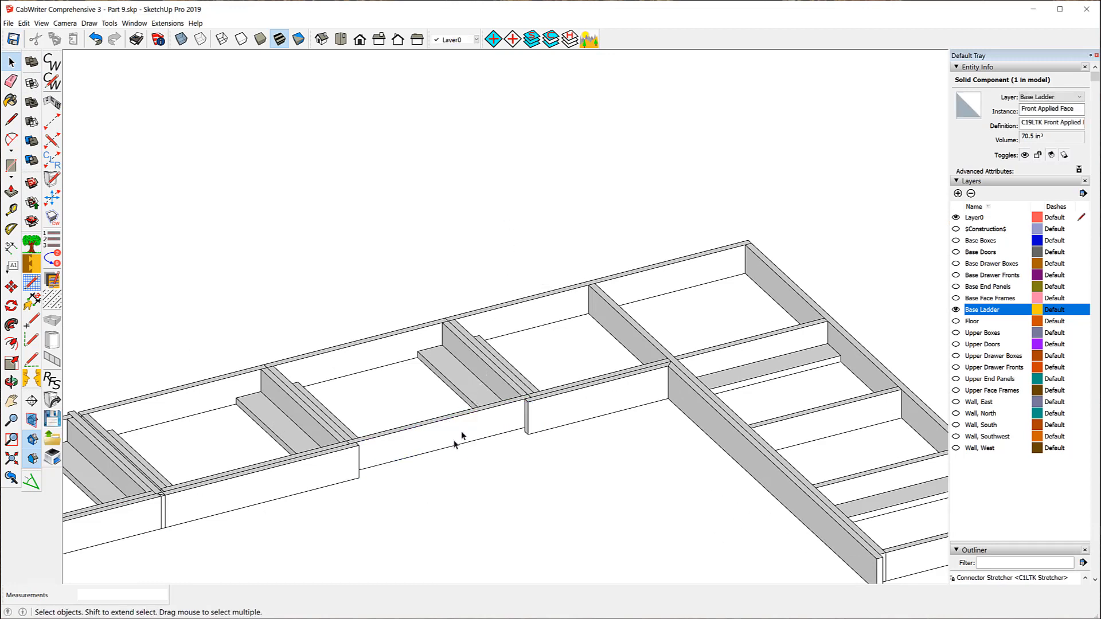
Unlock and delete the C7LTK Front Applied Face in the middle of the long run
click(338, 470)
right_click(336, 474)
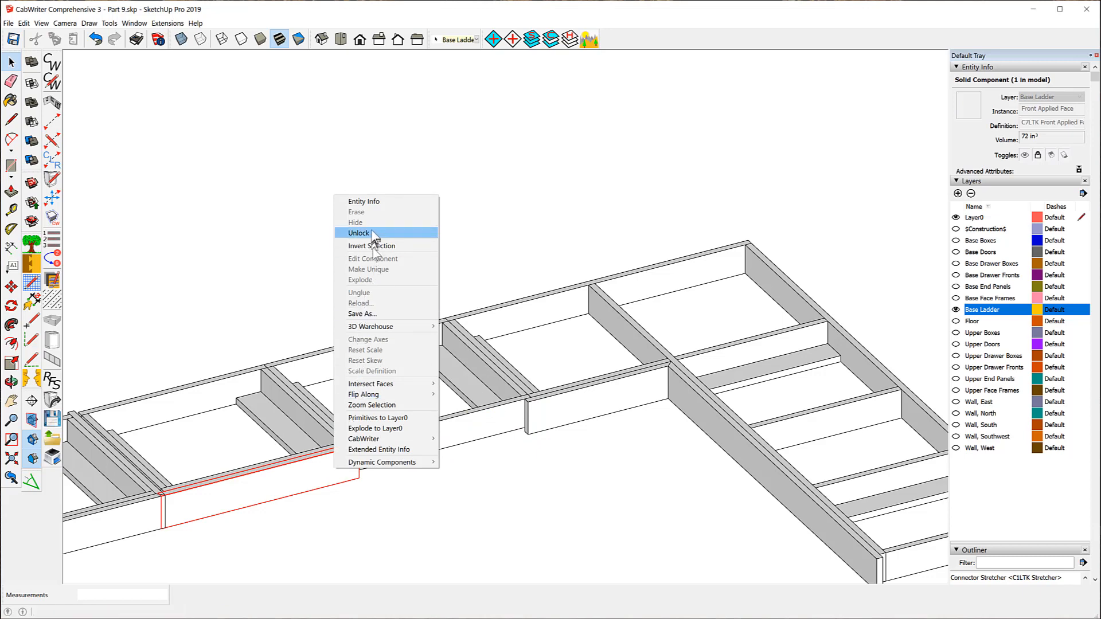
click(367, 233)
Unlock and delete the C8LTK Front Applied Face at the free end of the long run
scroll(516, 481, down, 5)
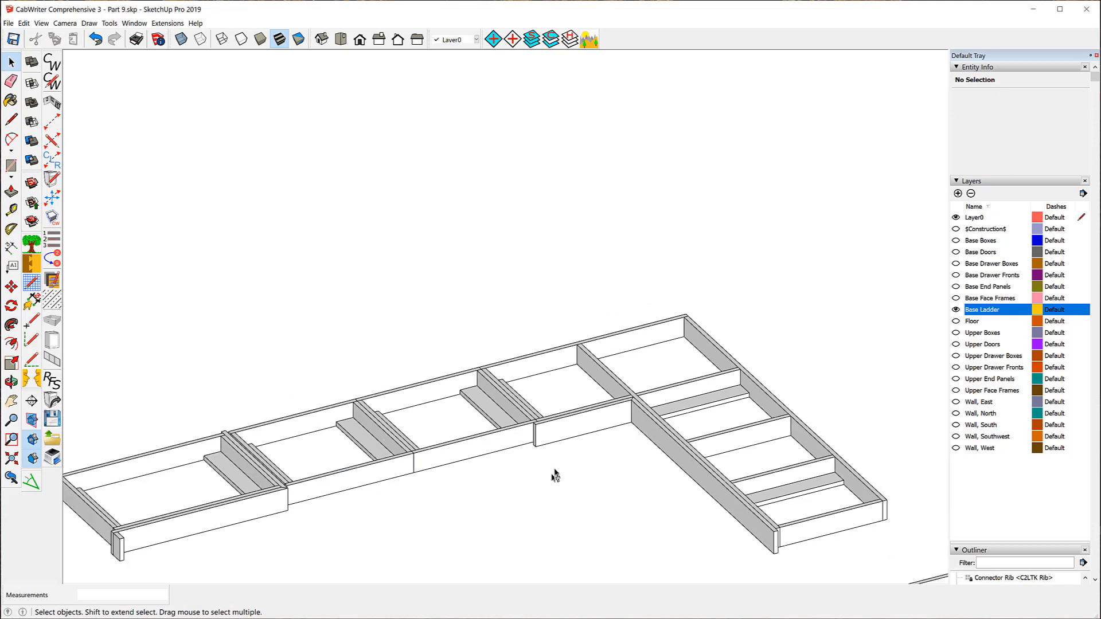
click(336, 504)
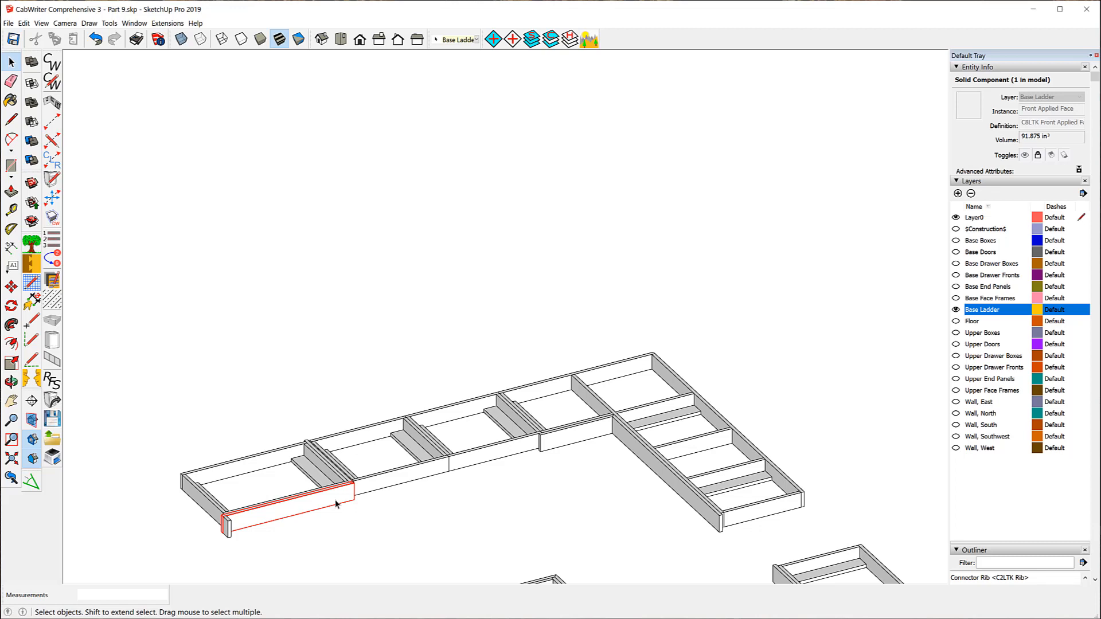
right_click(336, 504)
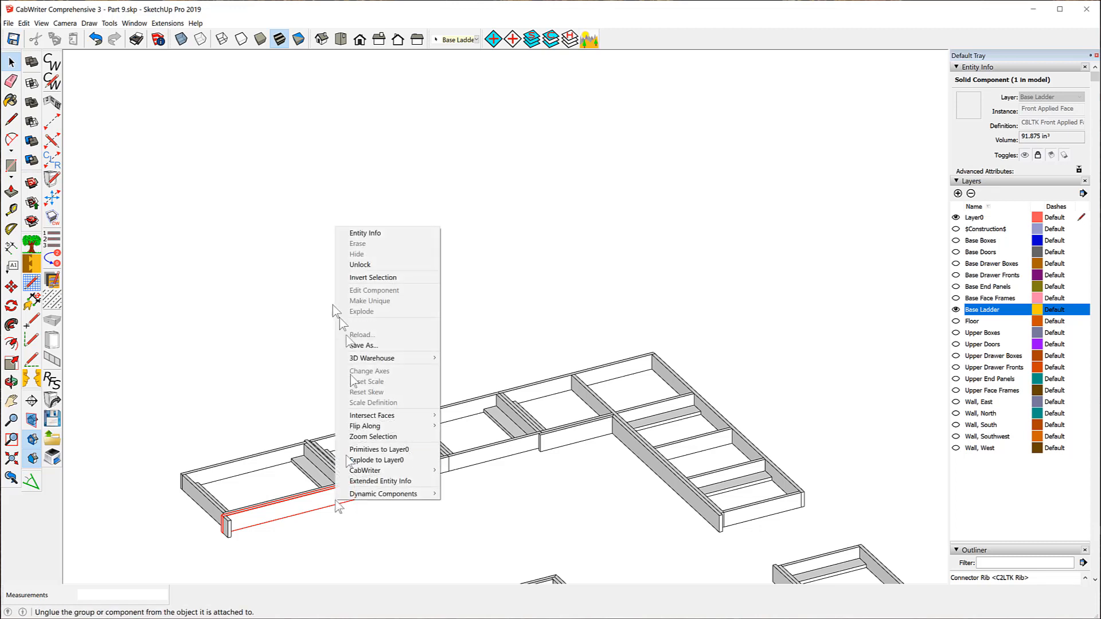
click(360, 265)
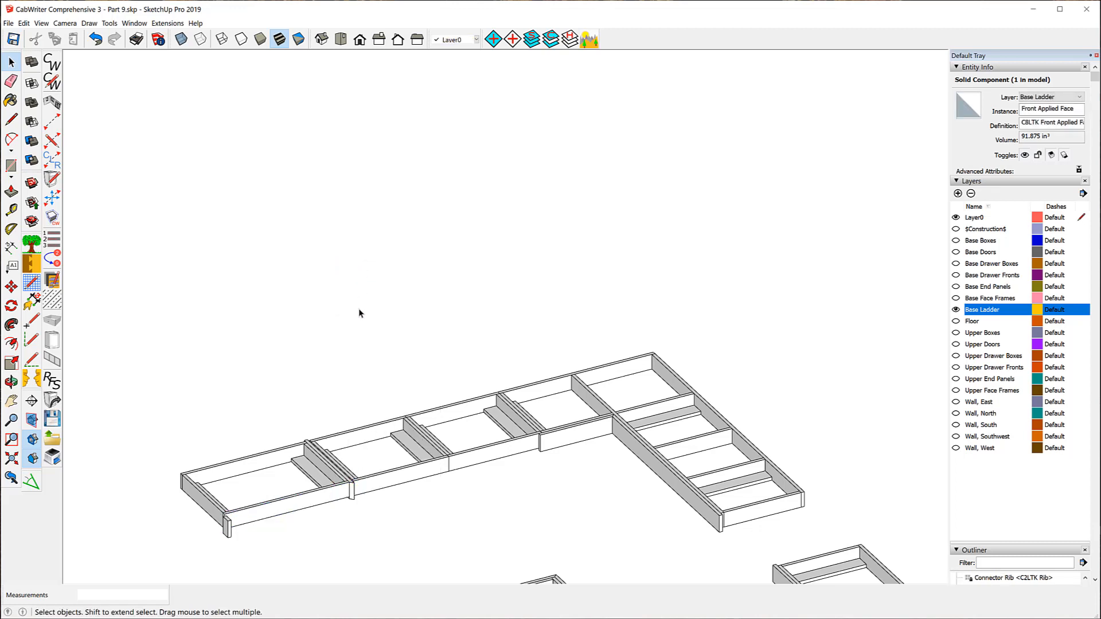
click(359, 312)
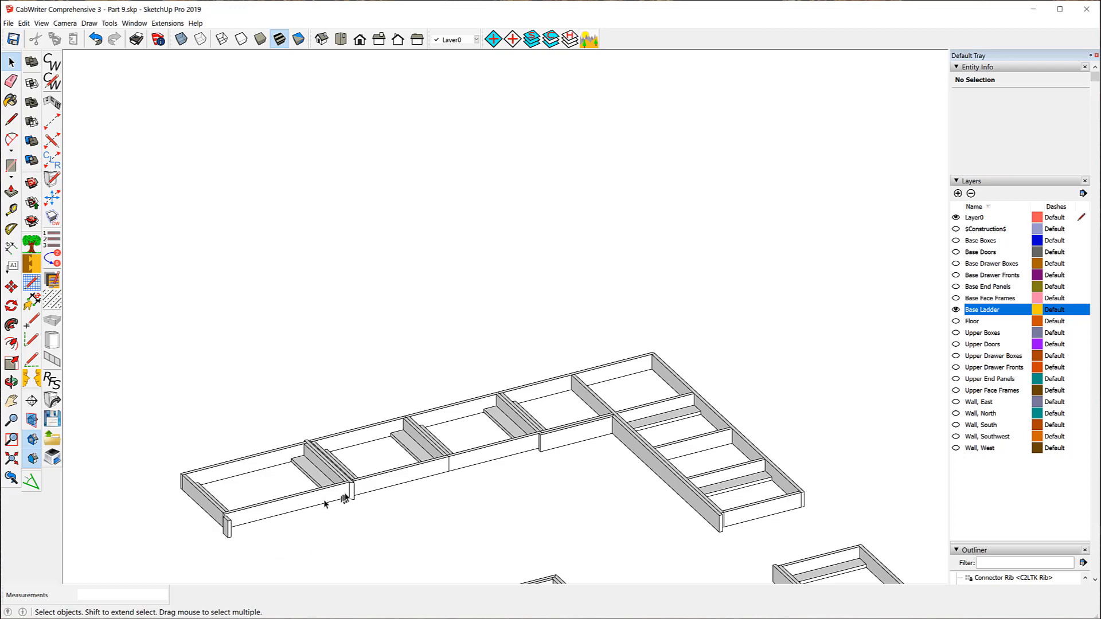
Unlock and delete the C8LTK Right End Applied Face between the C8LTK and C7LTK ladder sections
scroll(372, 486, up, 8)
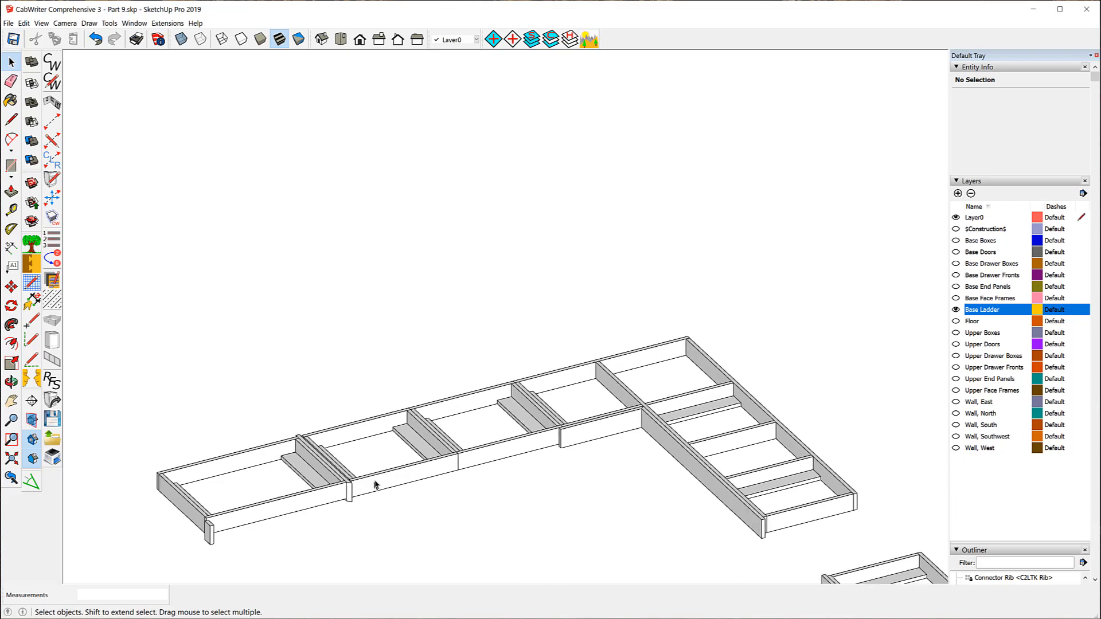
scroll(364, 491, up, 2)
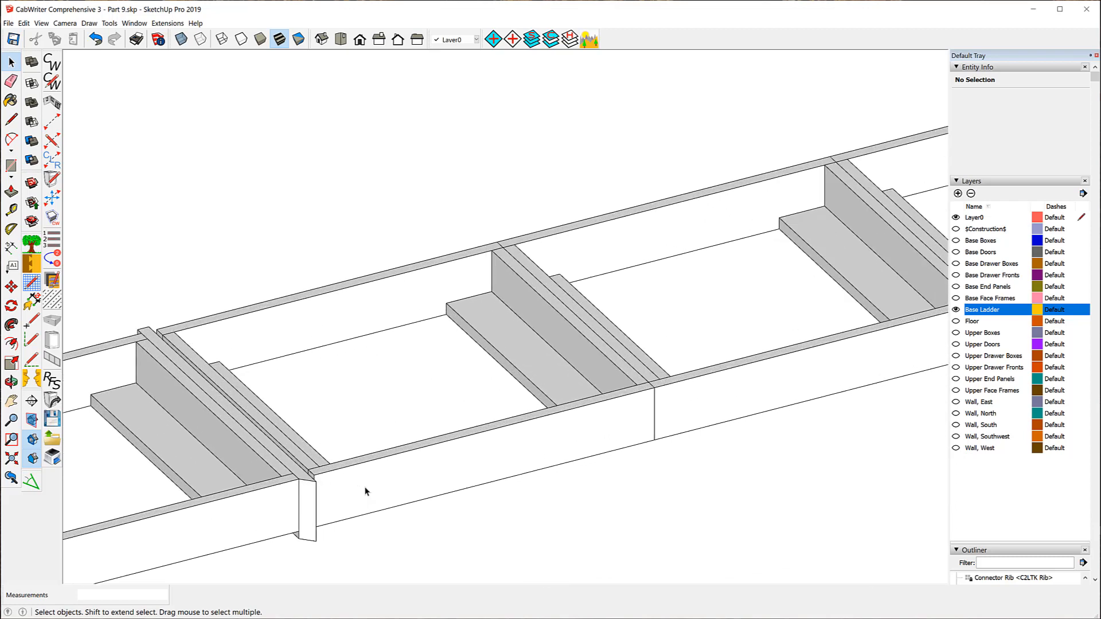
click(310, 506)
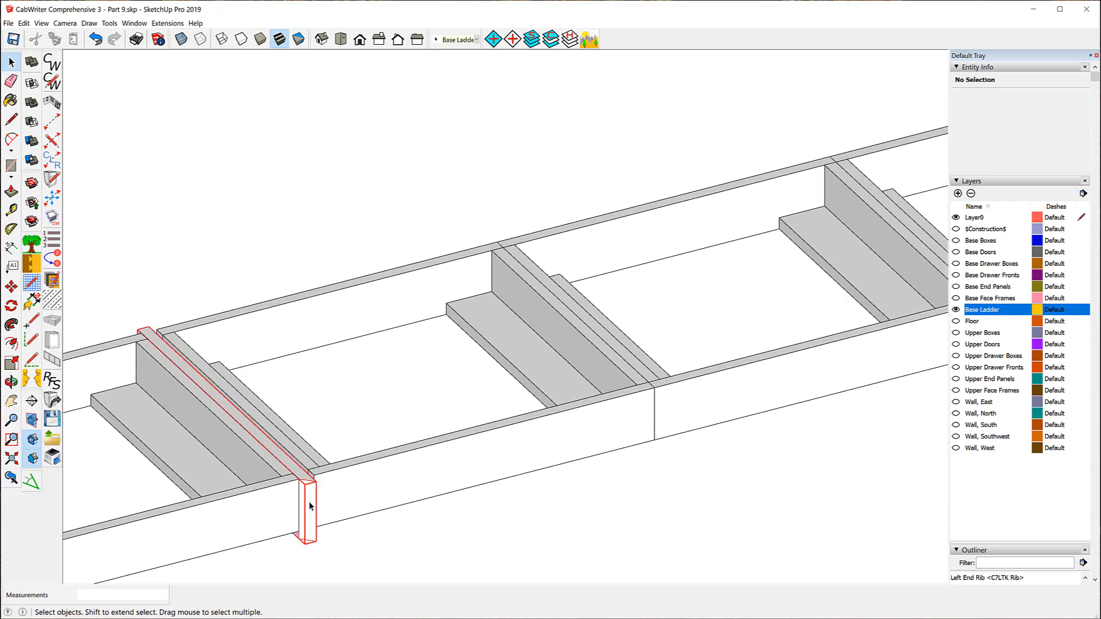
right_click(310, 506)
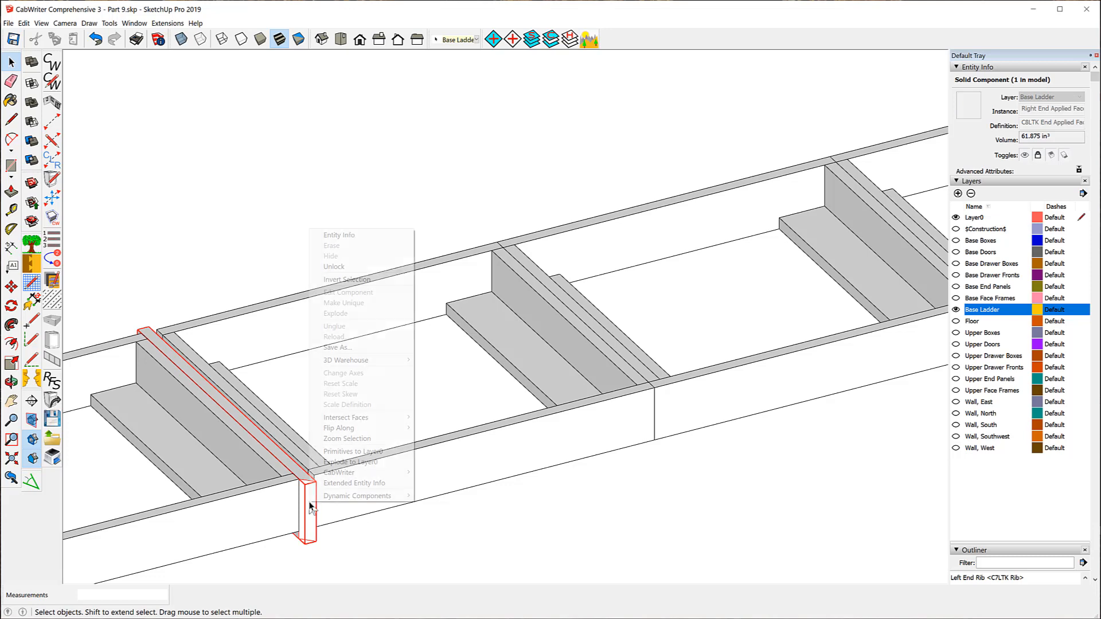
click(332, 267)
click(379, 305)
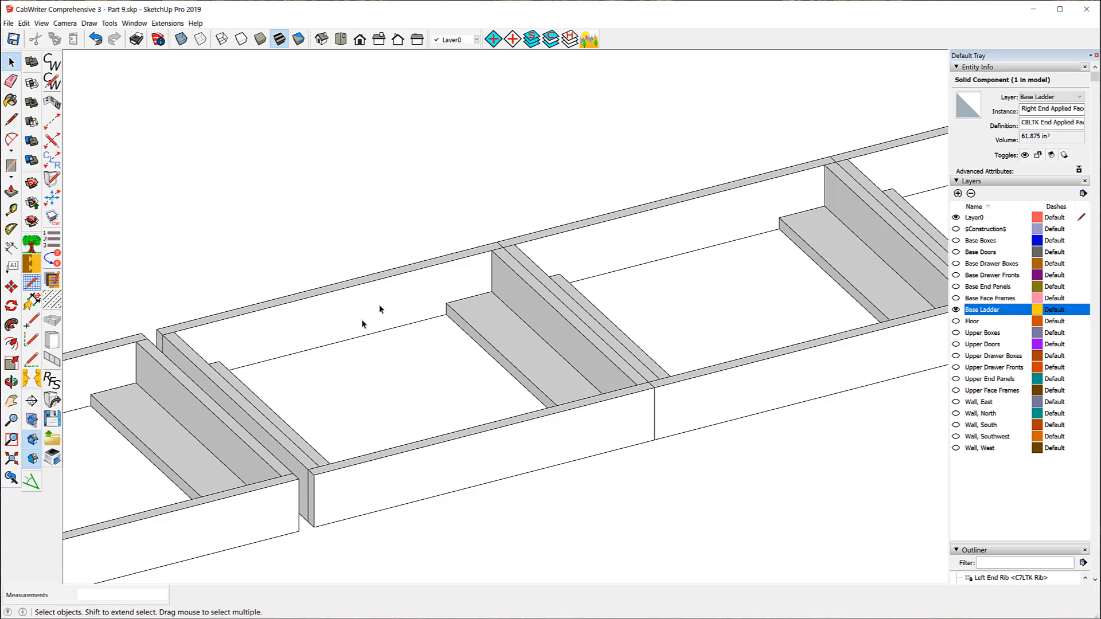
Unlock and delete the C19LTK Front Tie on the long run
scroll(308, 408, down, 3)
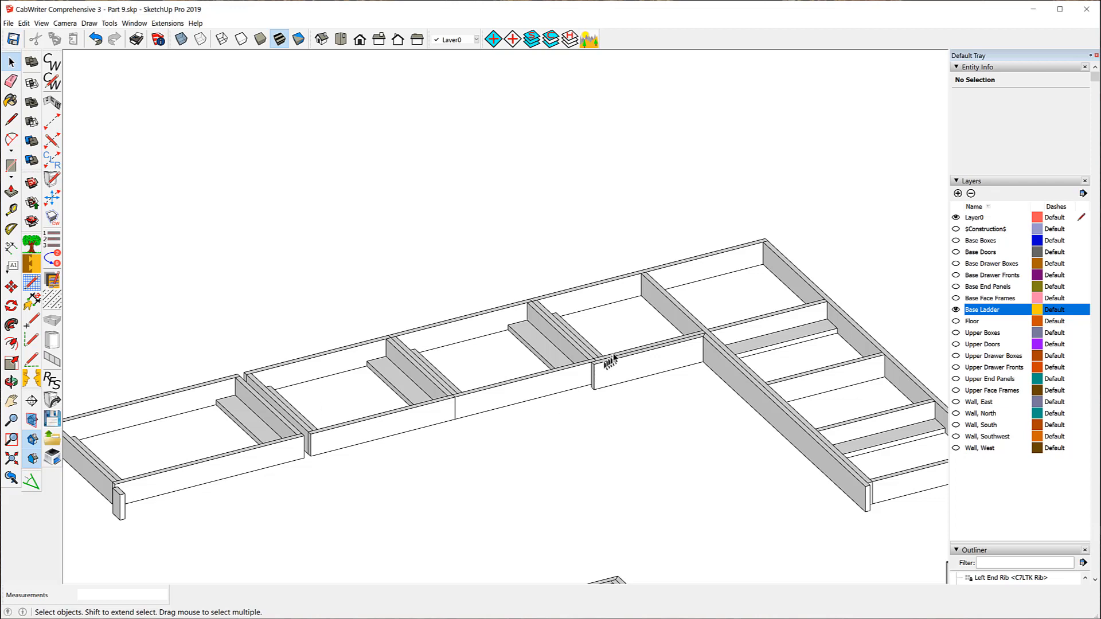
click(497, 400)
right_click(497, 397)
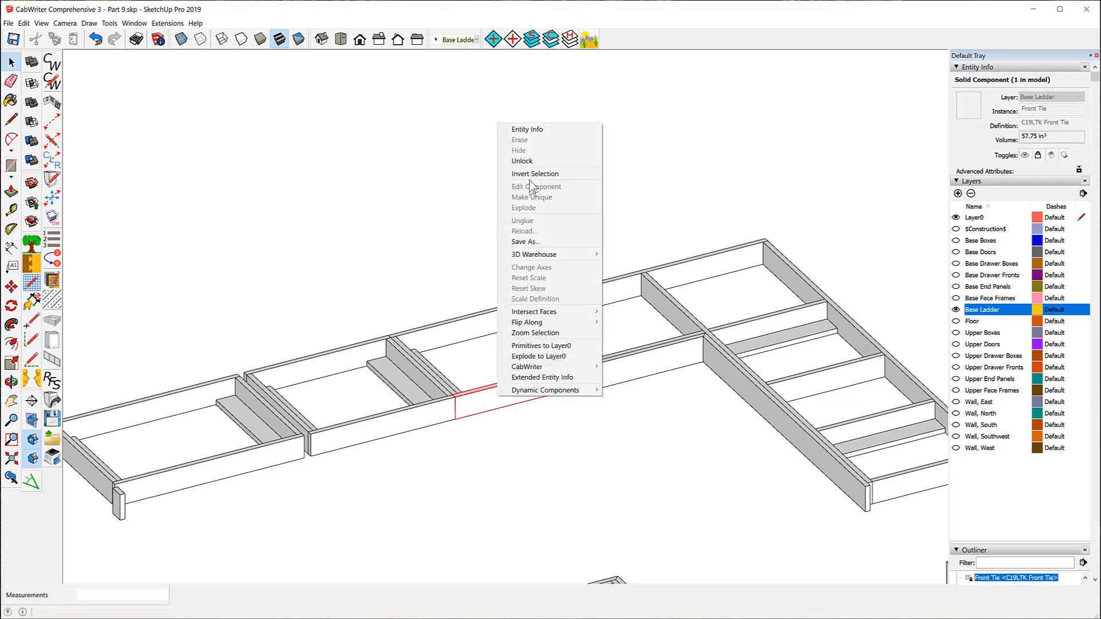
click(533, 162)
key(Delete)
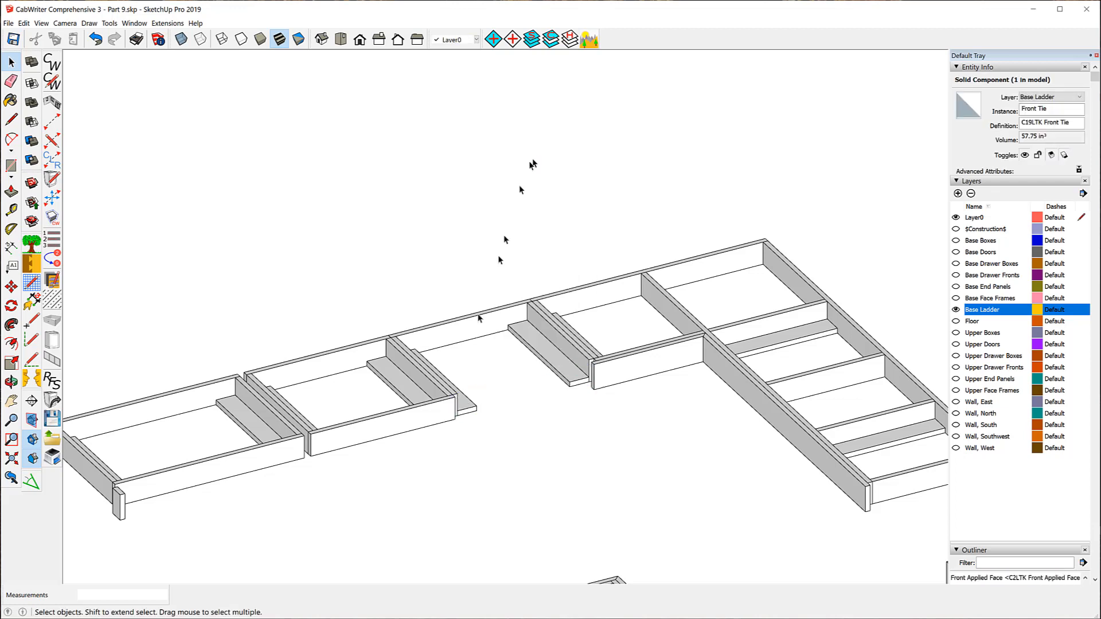
Unlock and delete the C7LTK Front Tie on the long run
click(400, 427)
right_click(400, 424)
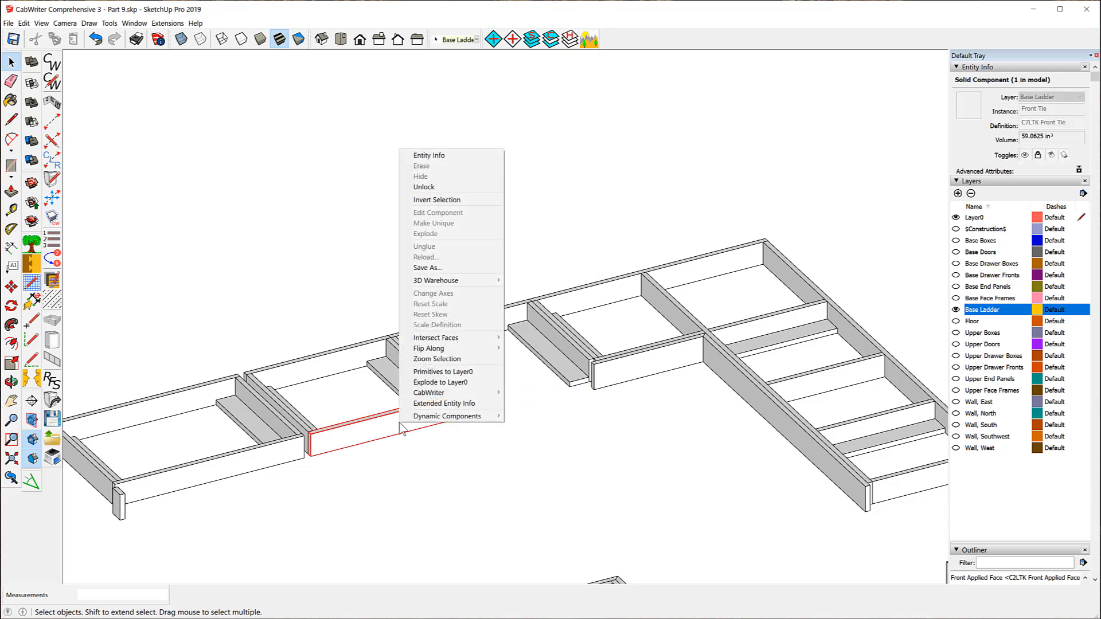
click(439, 188)
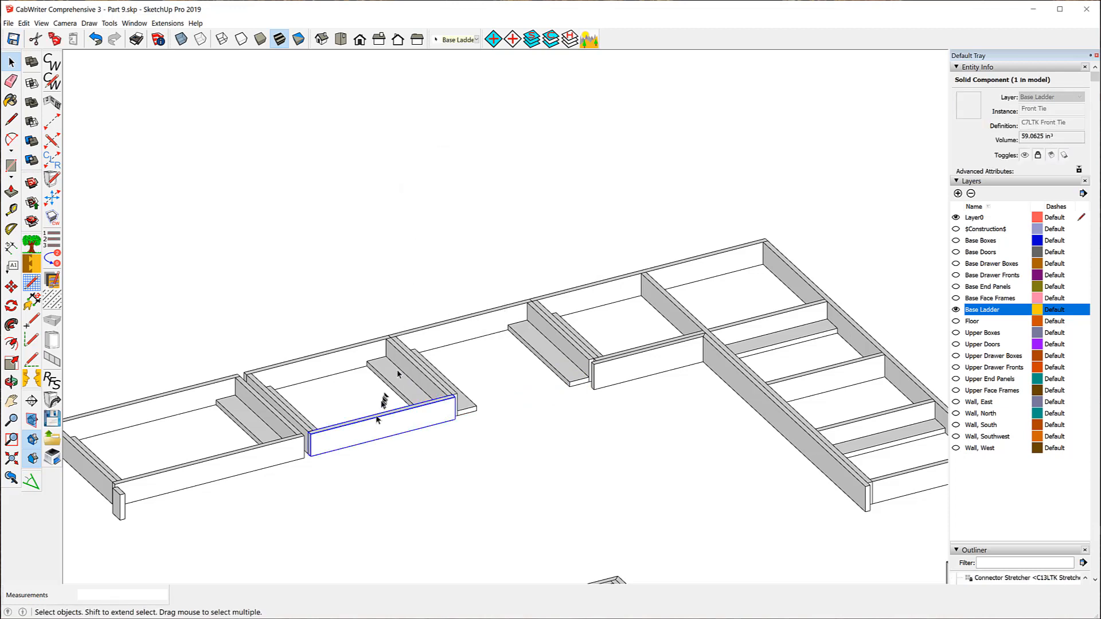
key(Delete)
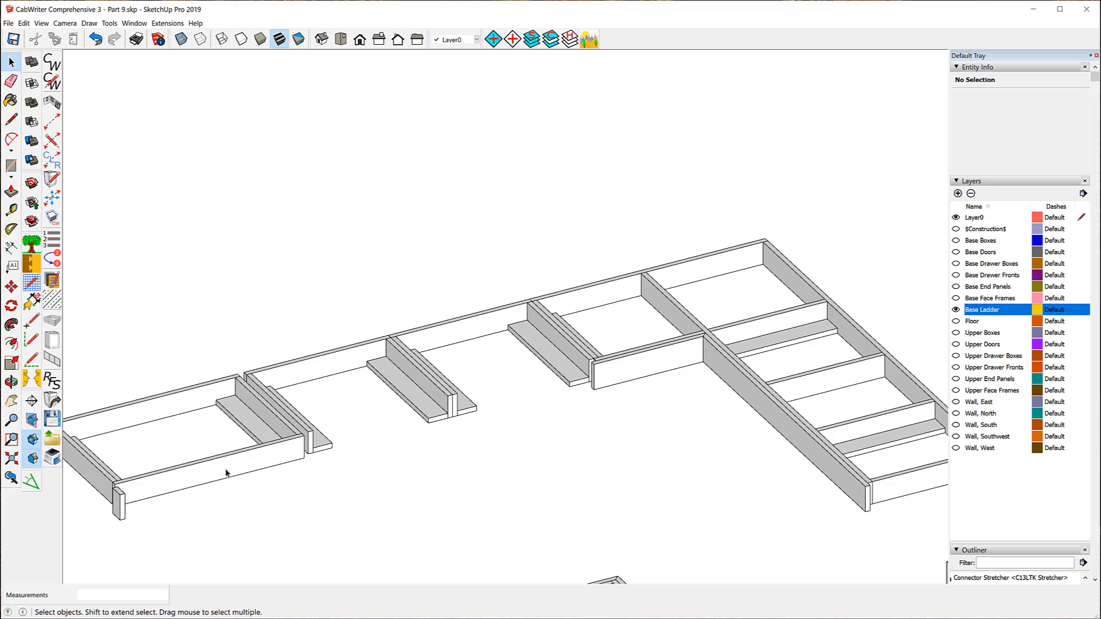
Unlock and delete the C8LTK Front Tie at the free end of the long run
click(226, 474)
right_click(226, 471)
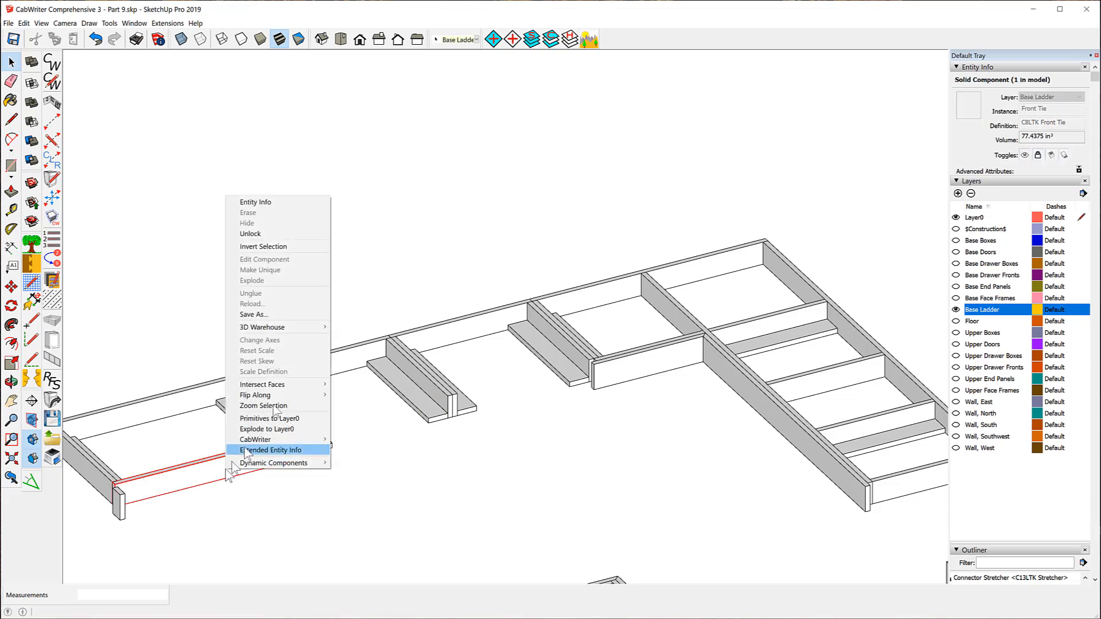
click(294, 234)
key(Delete)
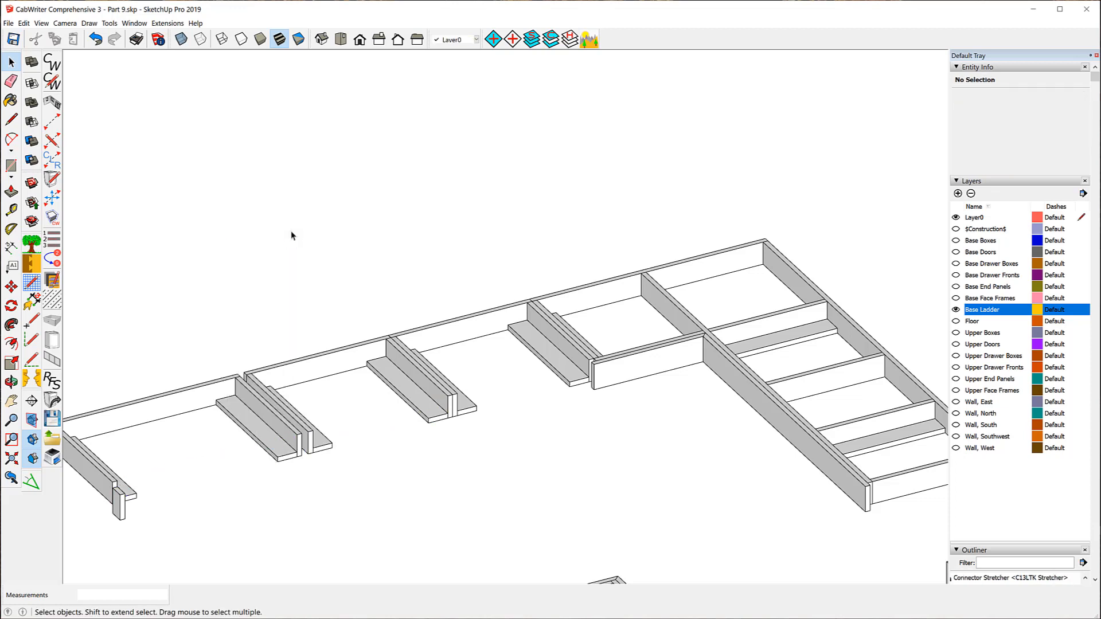
Unlock the extended C1LTK Front Applied Face that meets the inside corner
click(604, 374)
middle_drag(565, 433, 676, 449)
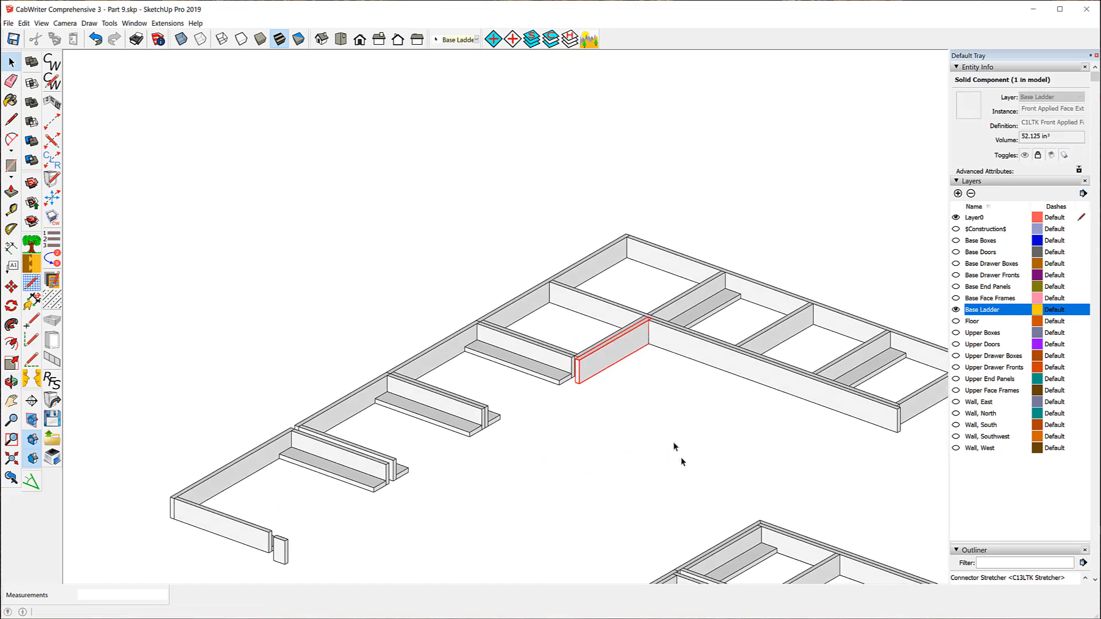
right_click(592, 368)
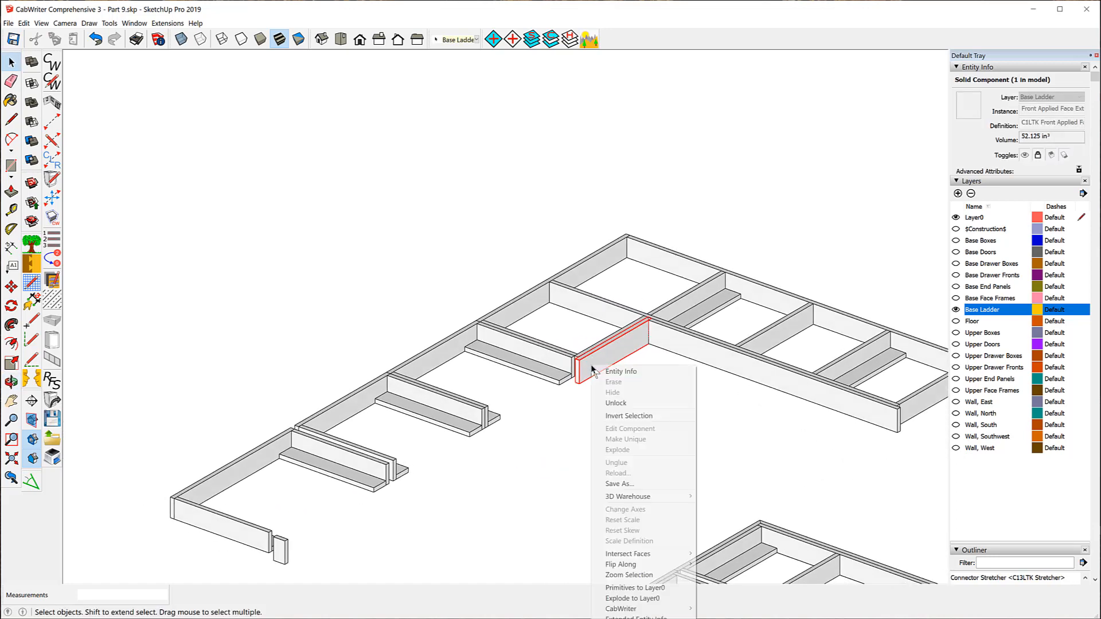
click(637, 404)
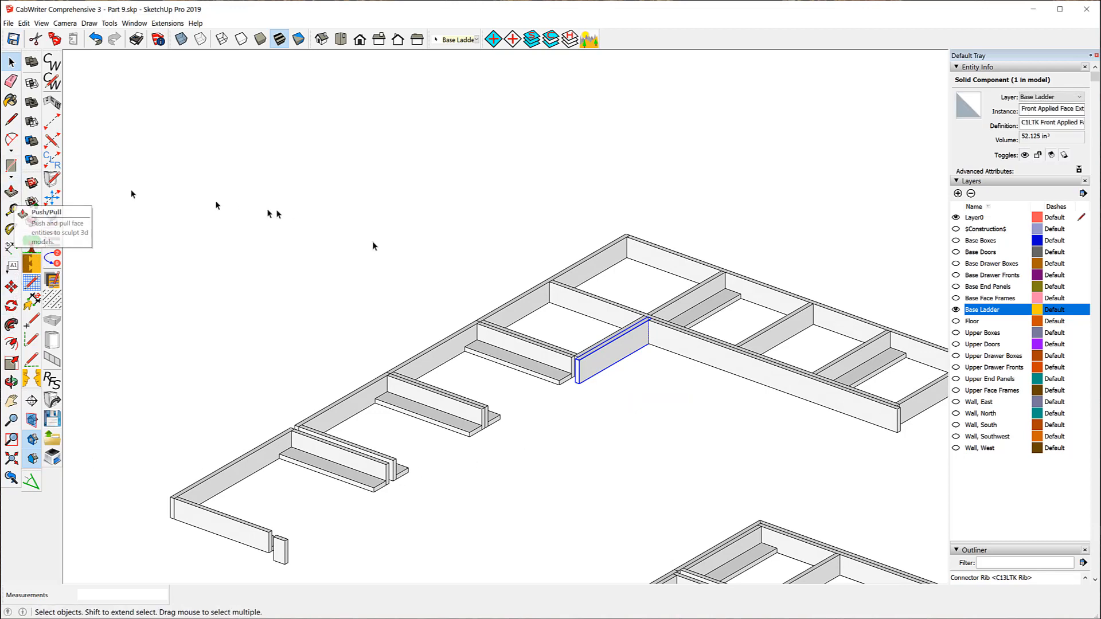
Edit the extended C1LTK Front Applied Face and Push/Pull its open end 75" along the long run, then close the component
right_click(586, 366)
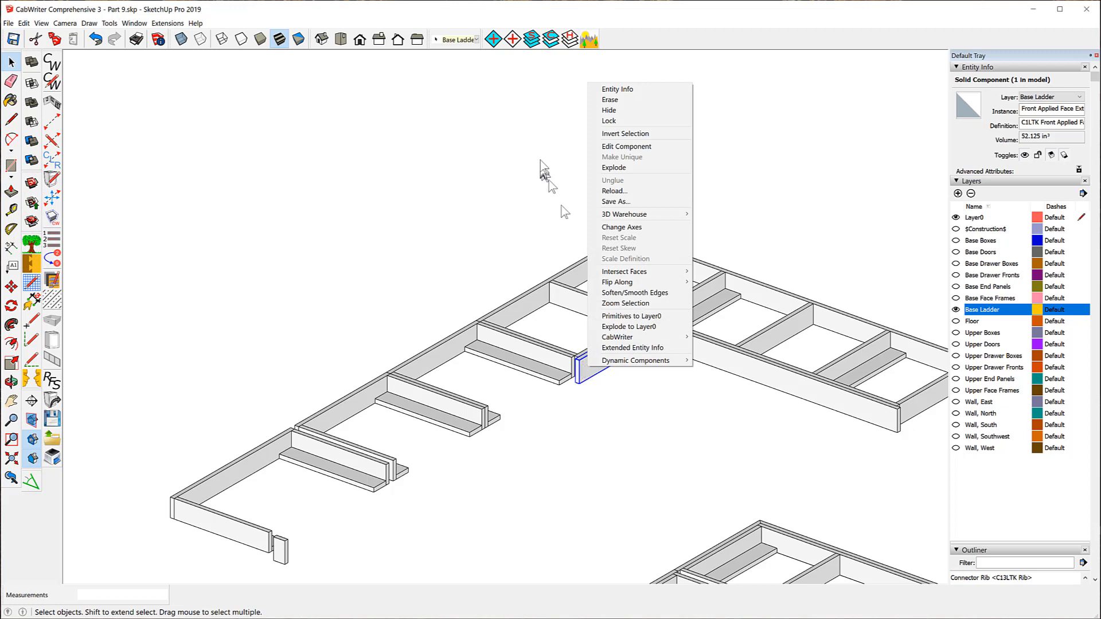
click(659, 148)
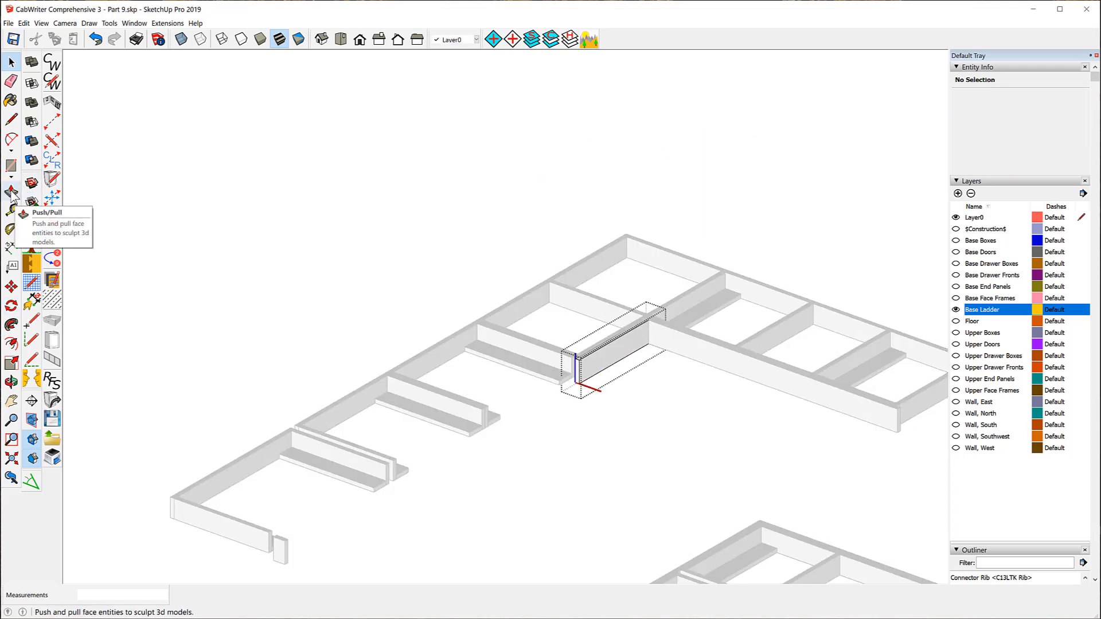
click(12, 192)
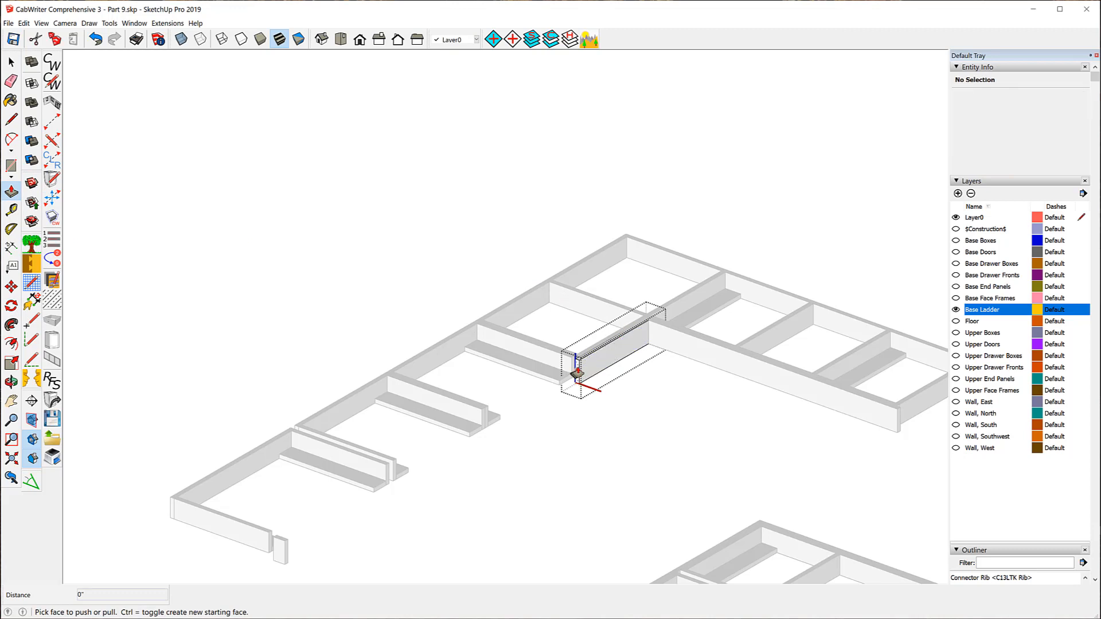
click(576, 374)
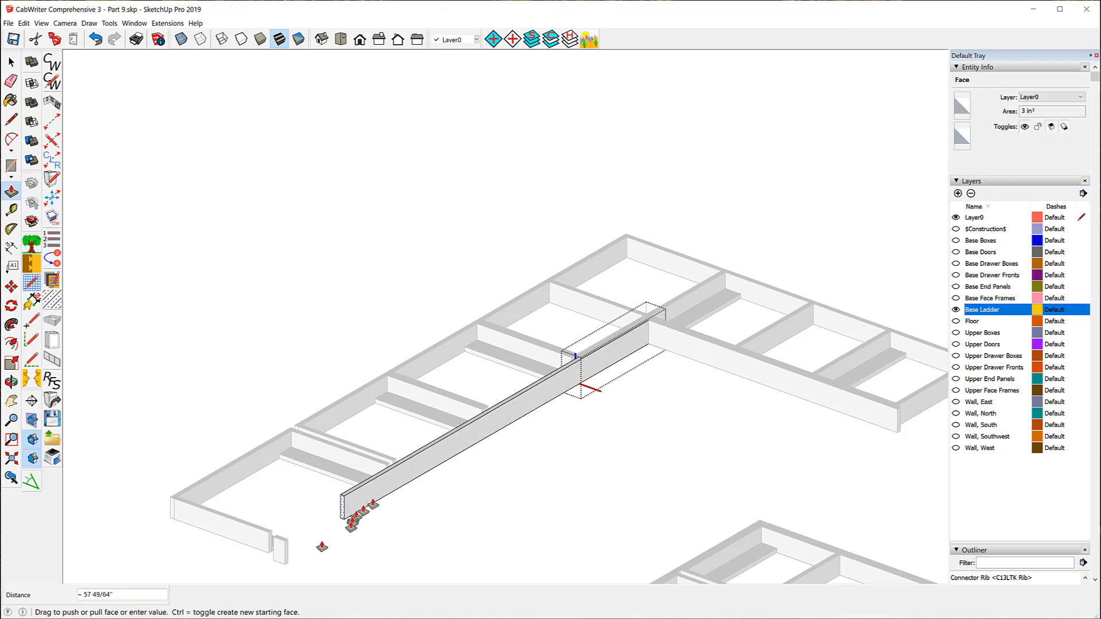
scroll(321, 547, up, 8)
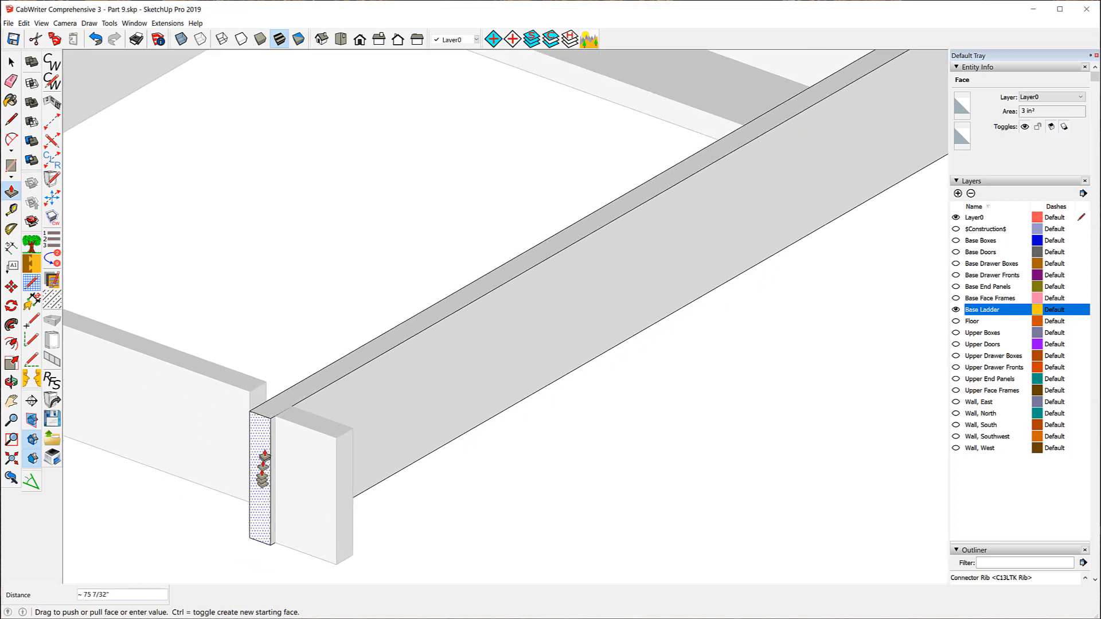
text(75)
key(Return)
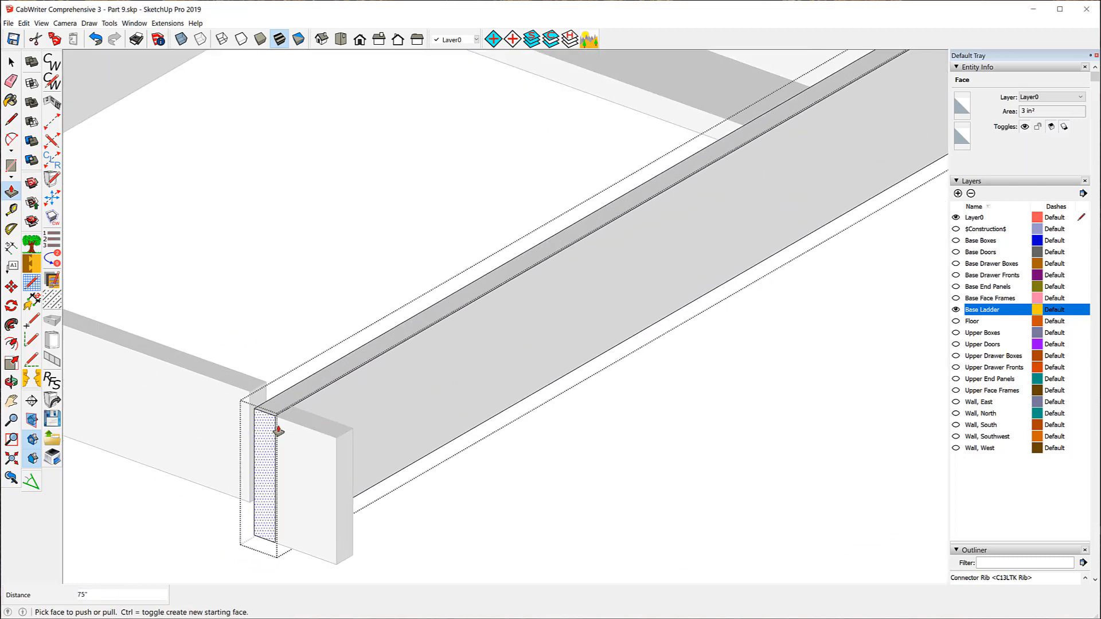
click(11, 61)
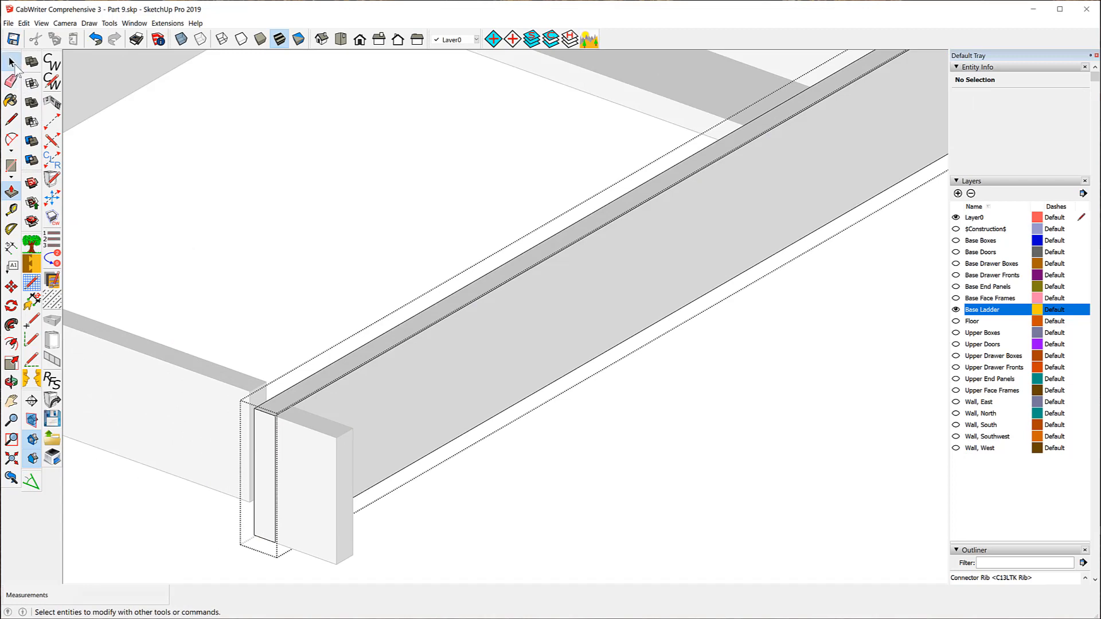
scroll(593, 474, down, 2)
scroll(378, 496, down, 2)
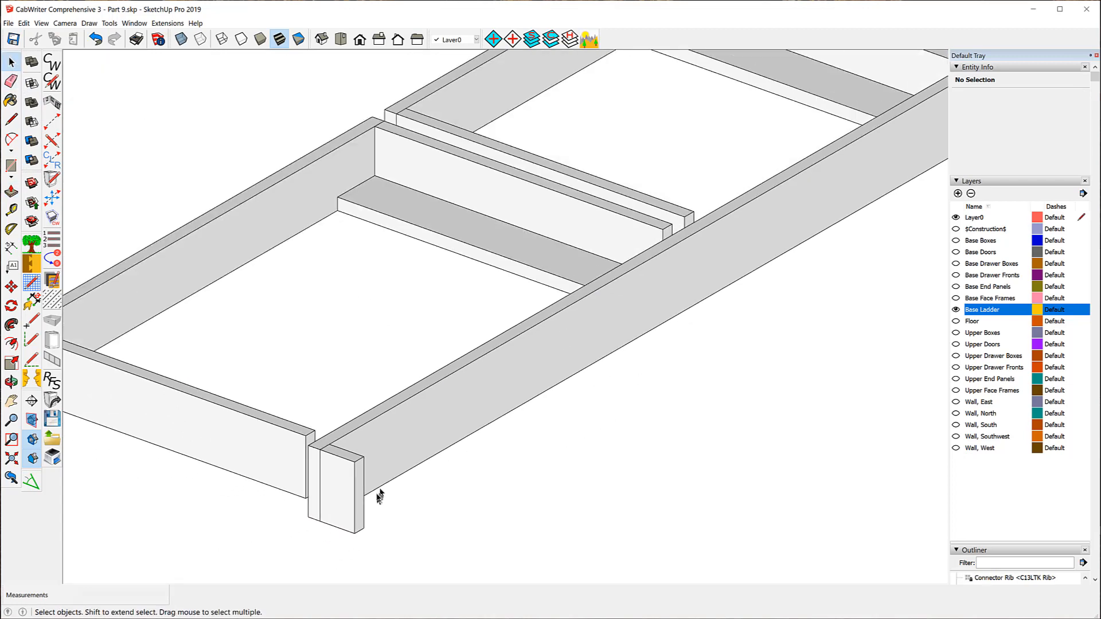
Unlock the C1LTK Front Tie Extension behind the lengthened applied face
scroll(379, 496, down, 3)
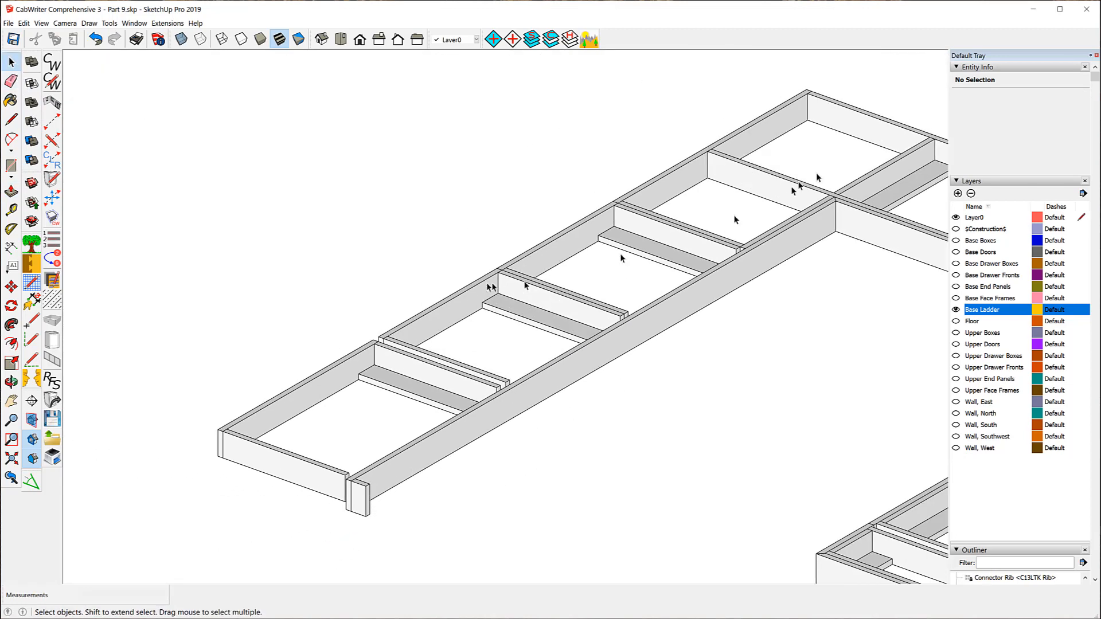
scroll(740, 249, up, 4)
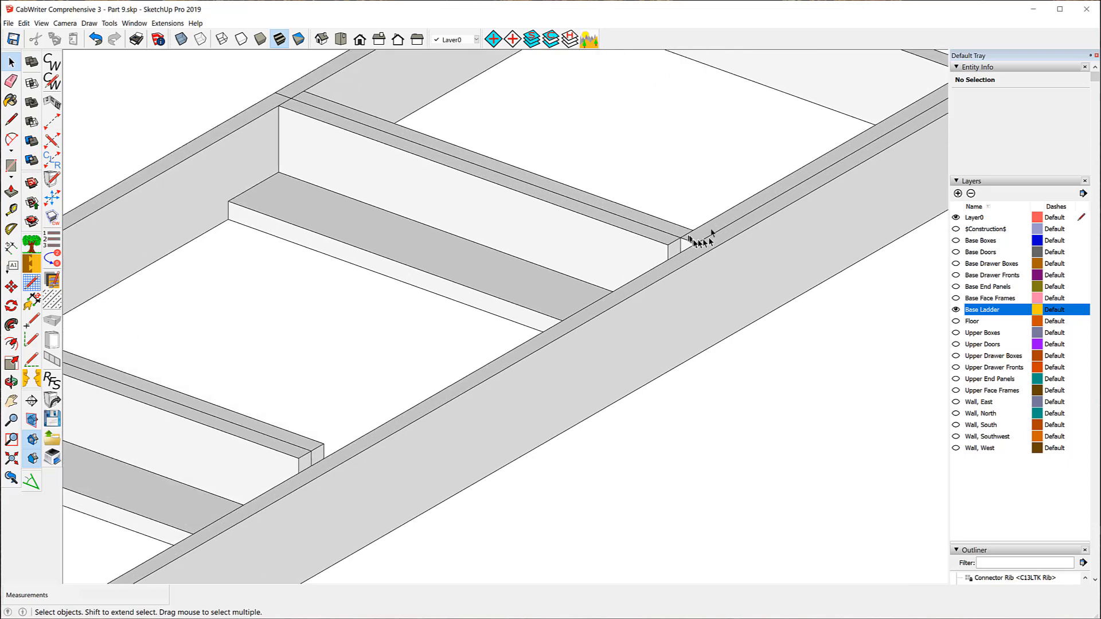
right_click(711, 231)
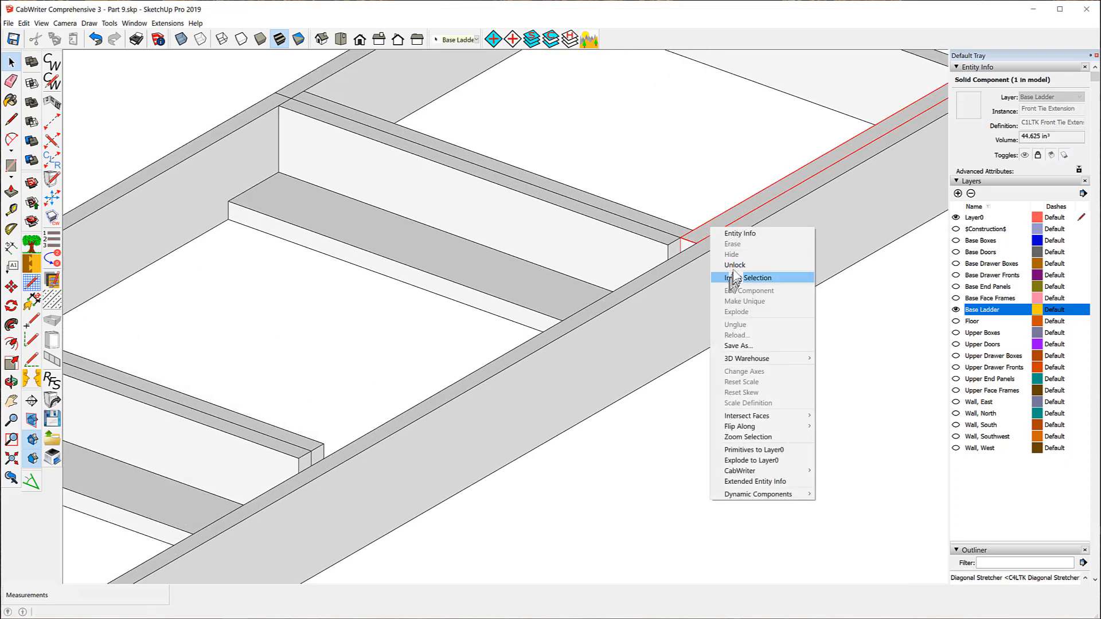
click(737, 264)
Edit the C1LTK Front Tie Extension and Push/Pull its end 75" to the inside corner of the run's end piece
right_click(724, 228)
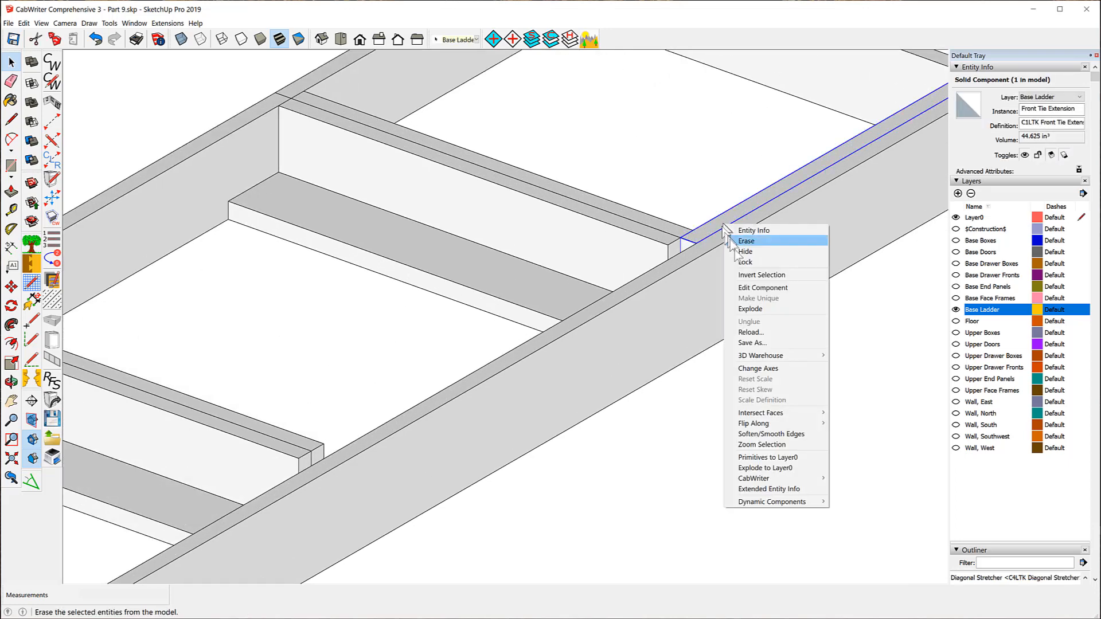
click(753, 289)
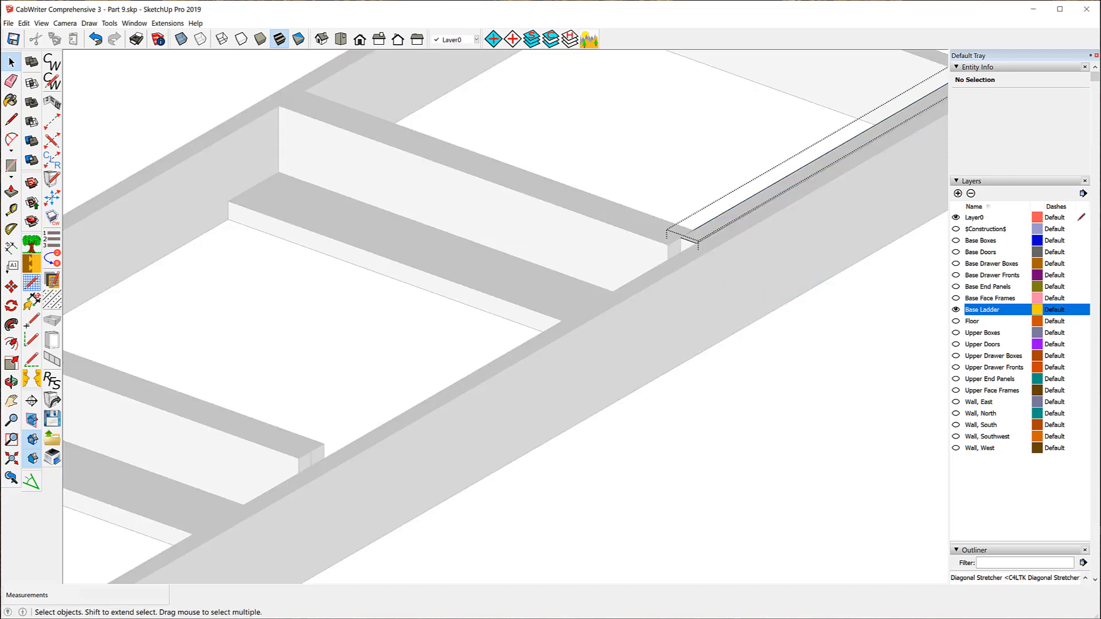
click(12, 192)
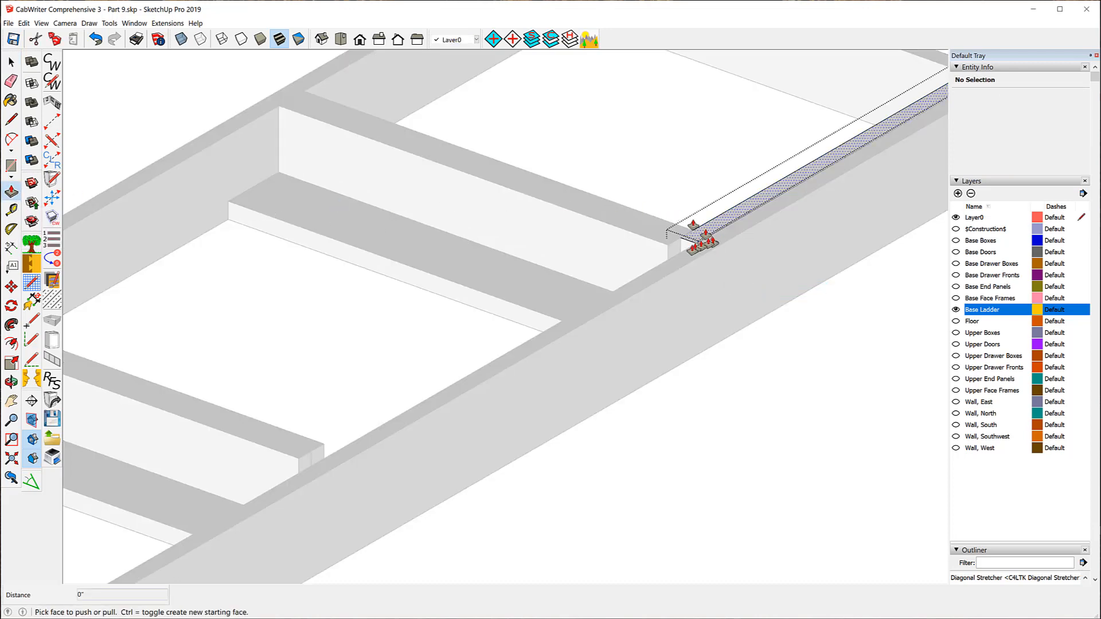
click(684, 248)
scroll(680, 278, down, 6)
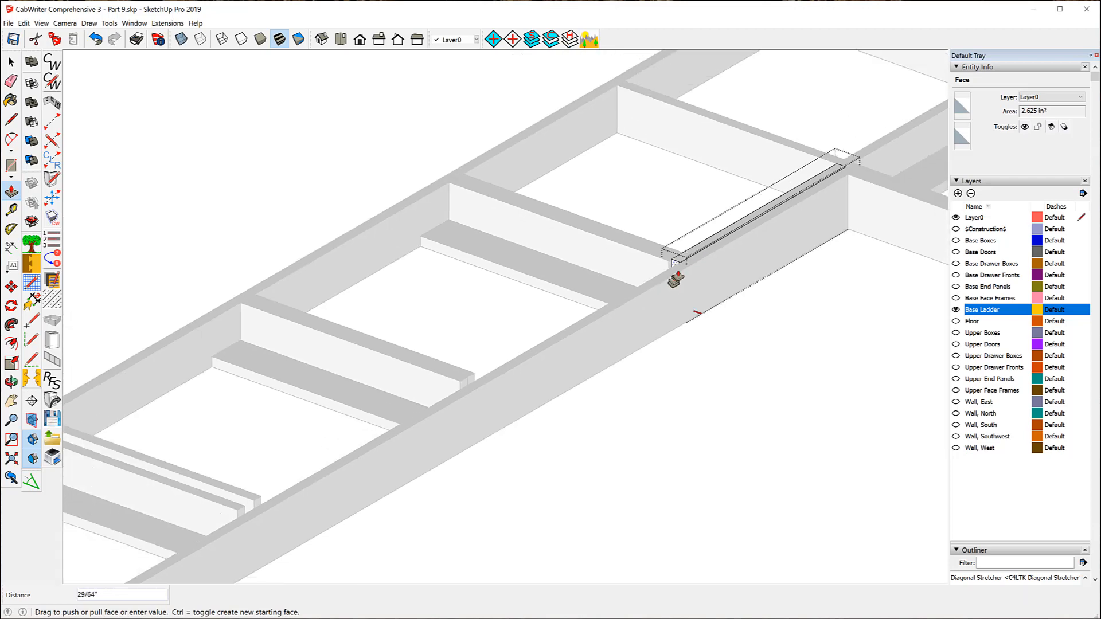
scroll(418, 339, up, 8)
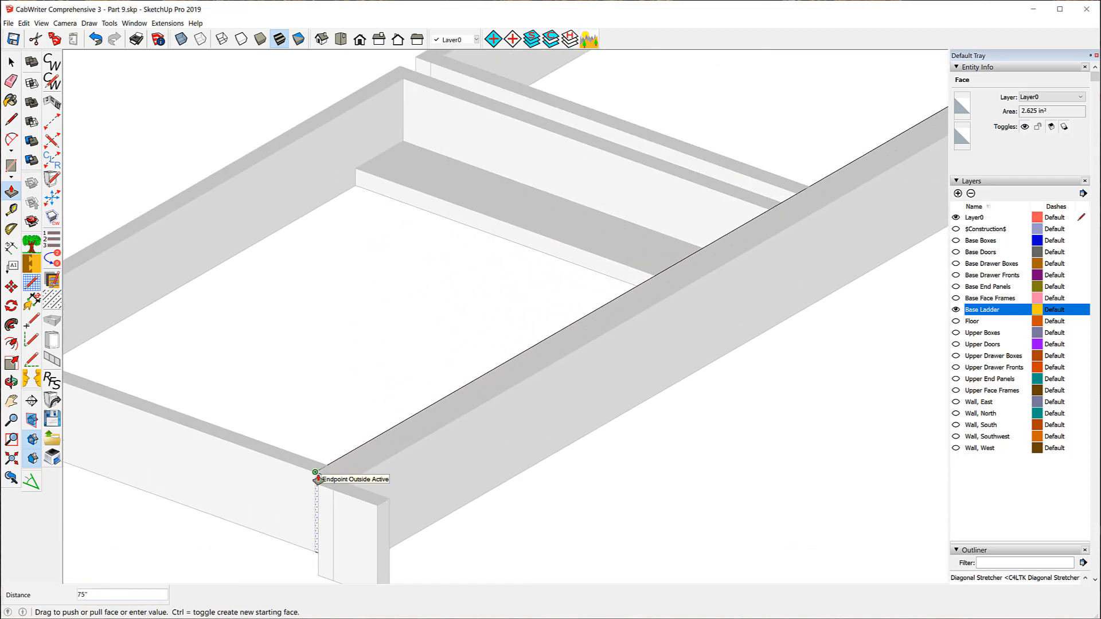
click(318, 479)
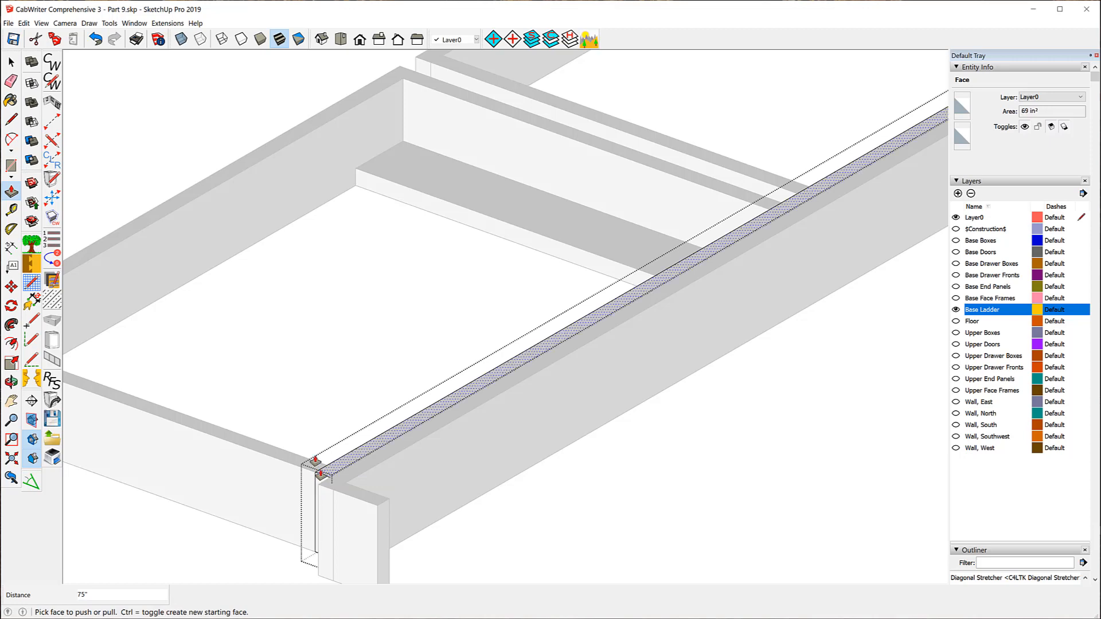
click(16, 64)
click(14, 62)
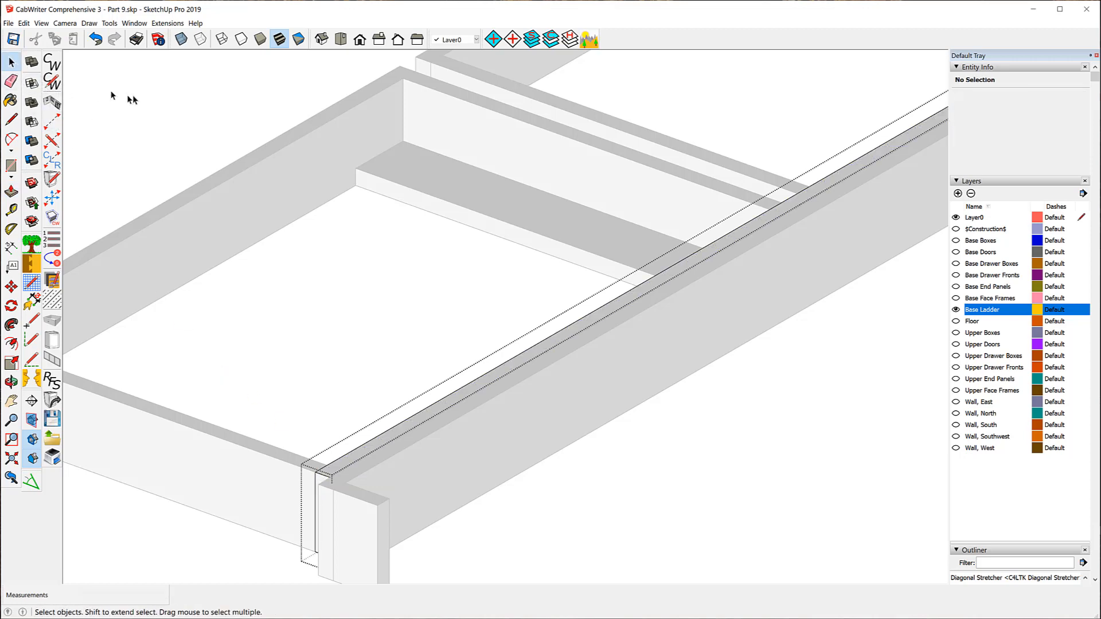
click(132, 95)
Measure the long run's back side from its outer corner to its free end
scroll(309, 430, down, 1)
scroll(306, 422, down, 5)
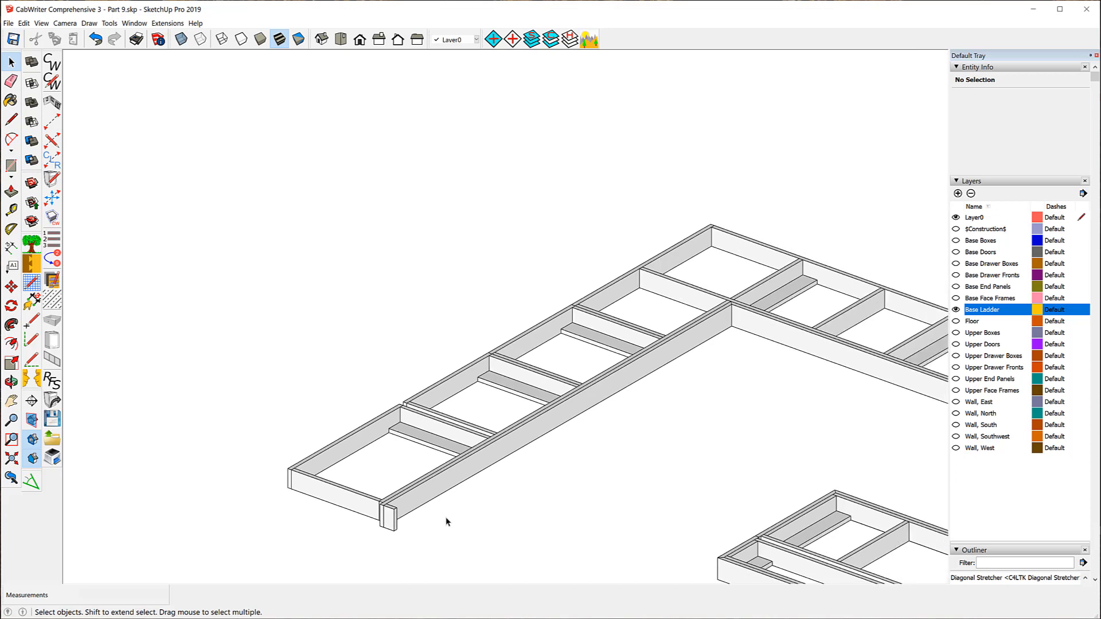
middle_drag(258, 367, 888, 386)
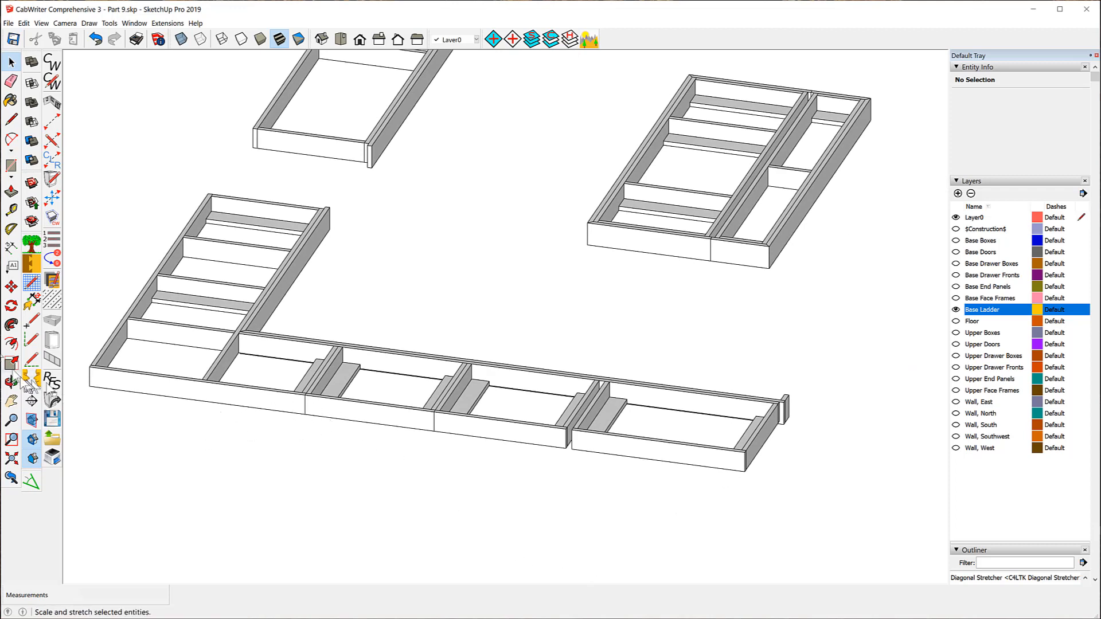
click(11, 210)
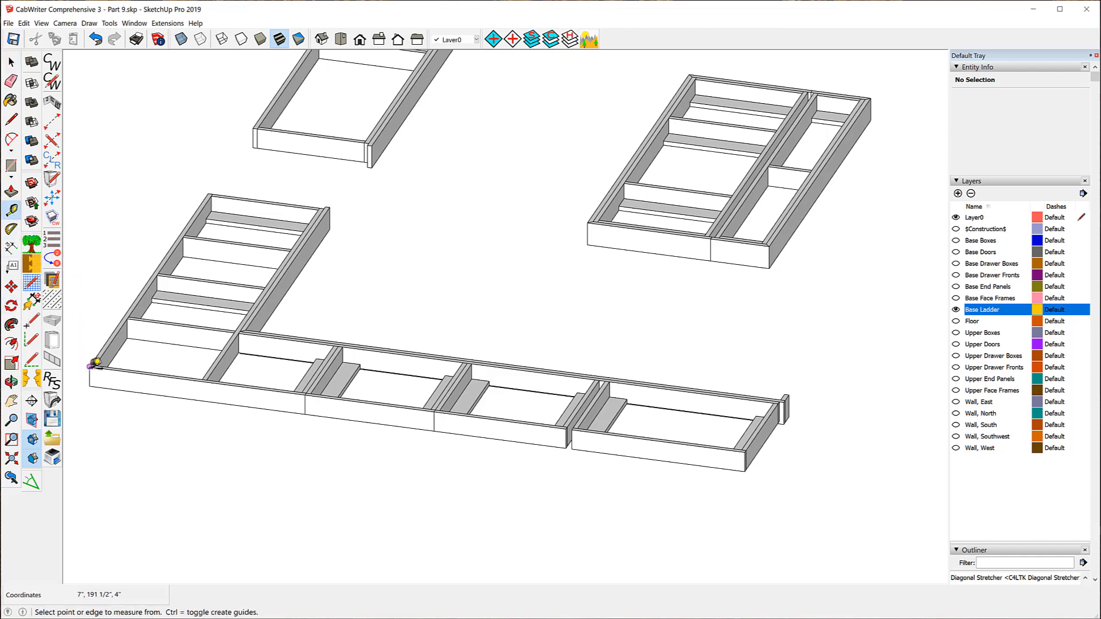
click(90, 366)
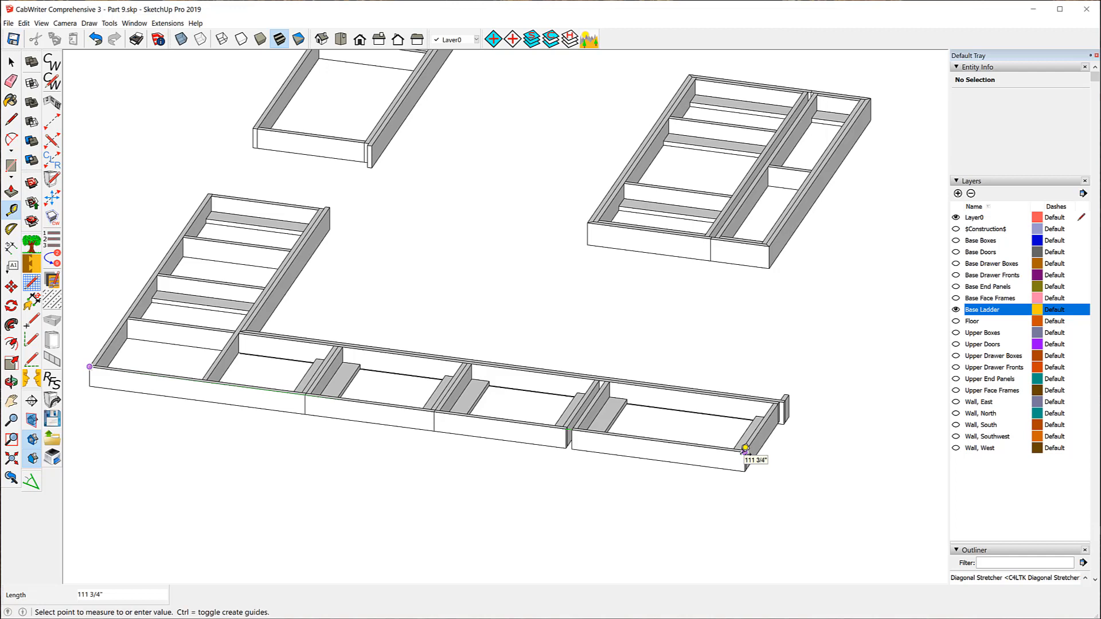
click(489, 430)
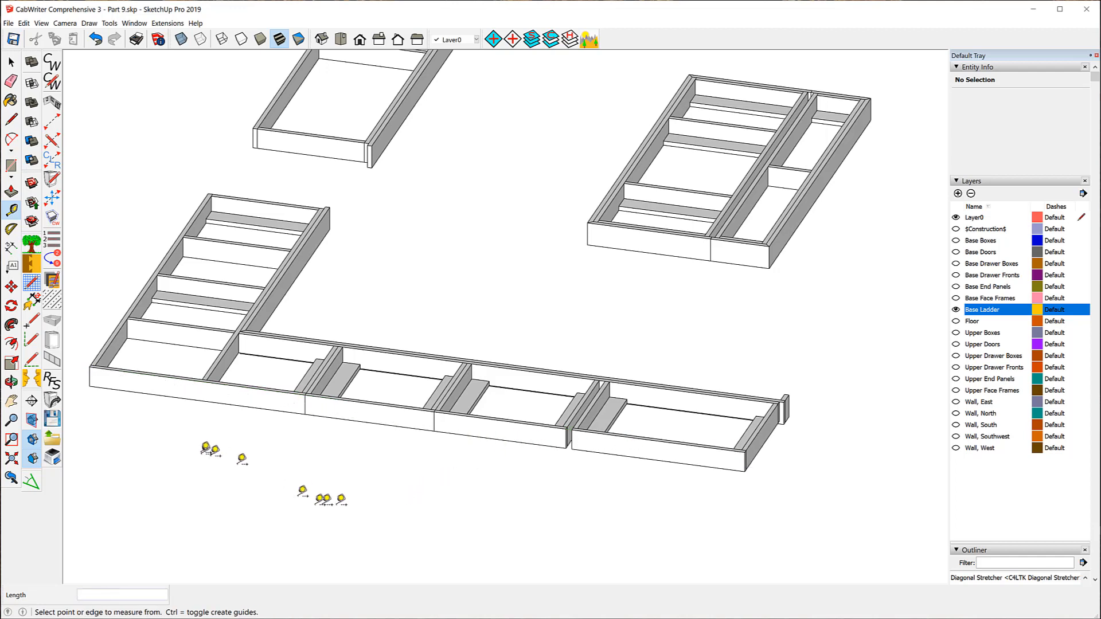
click(11, 61)
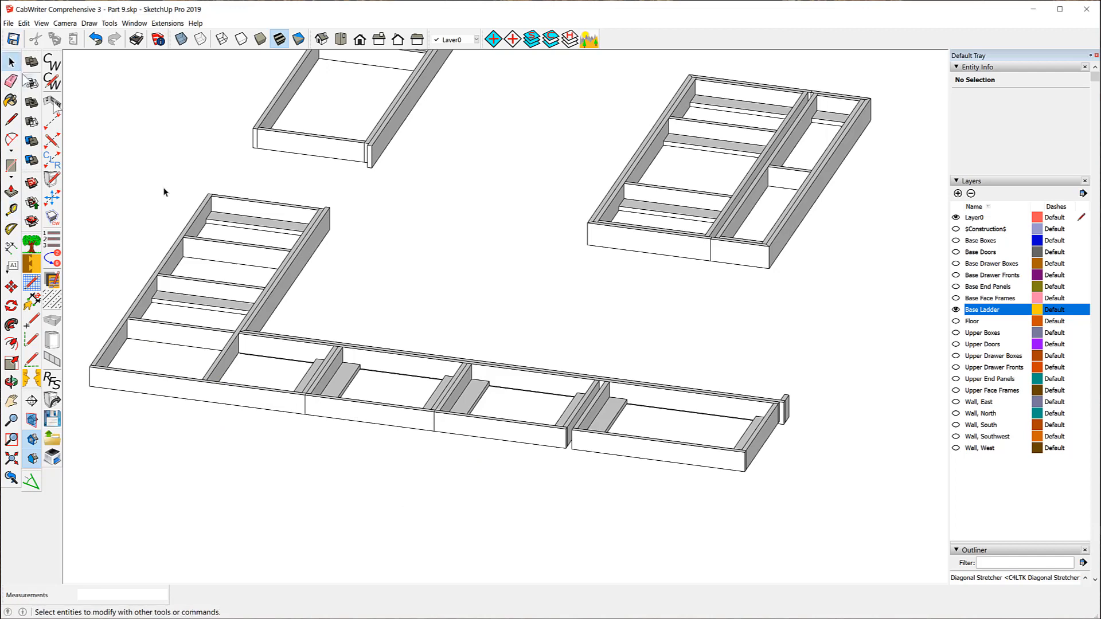
Unlock and delete the C19LTK Back Tie on the long run
click(383, 411)
right_click(383, 410)
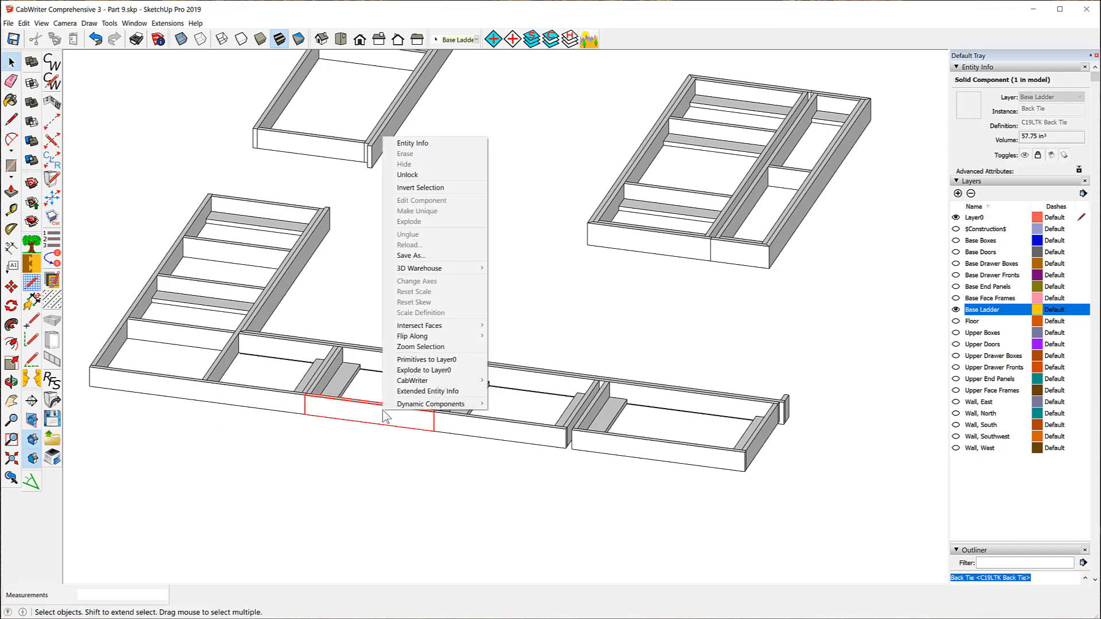
click(408, 175)
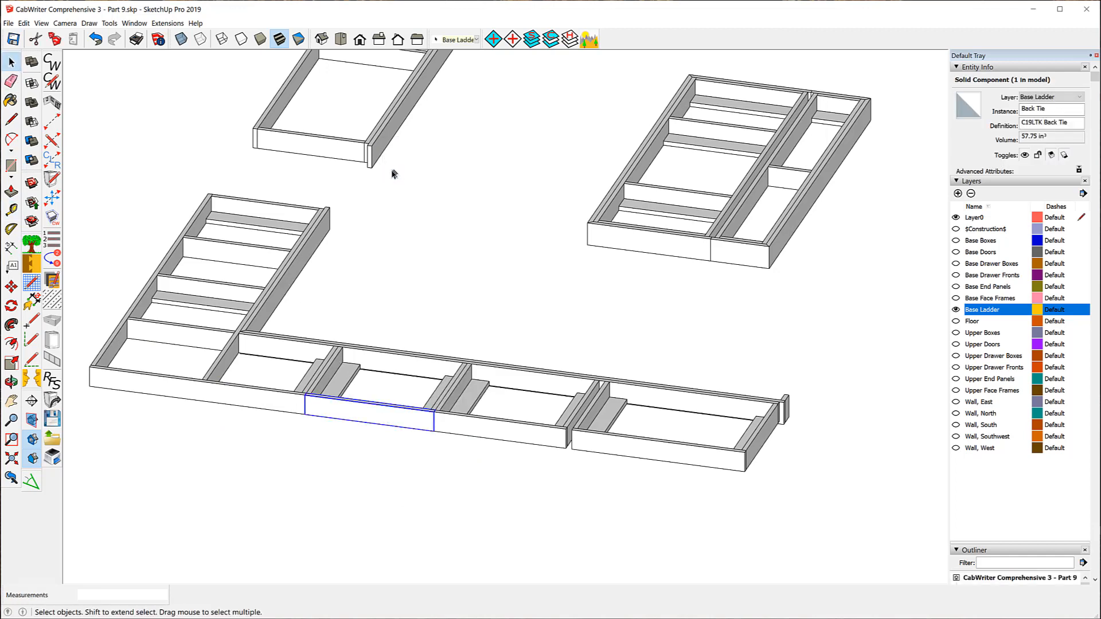
key(Delete)
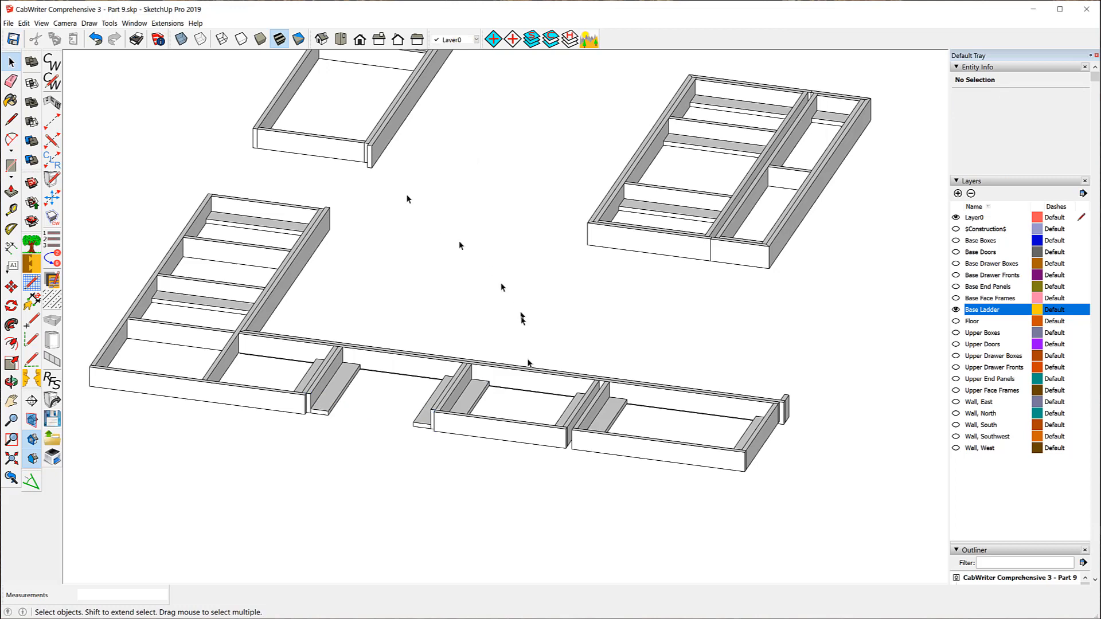
Unlock and delete the C7LTK Back Tie on the long run
click(481, 430)
right_click(482, 430)
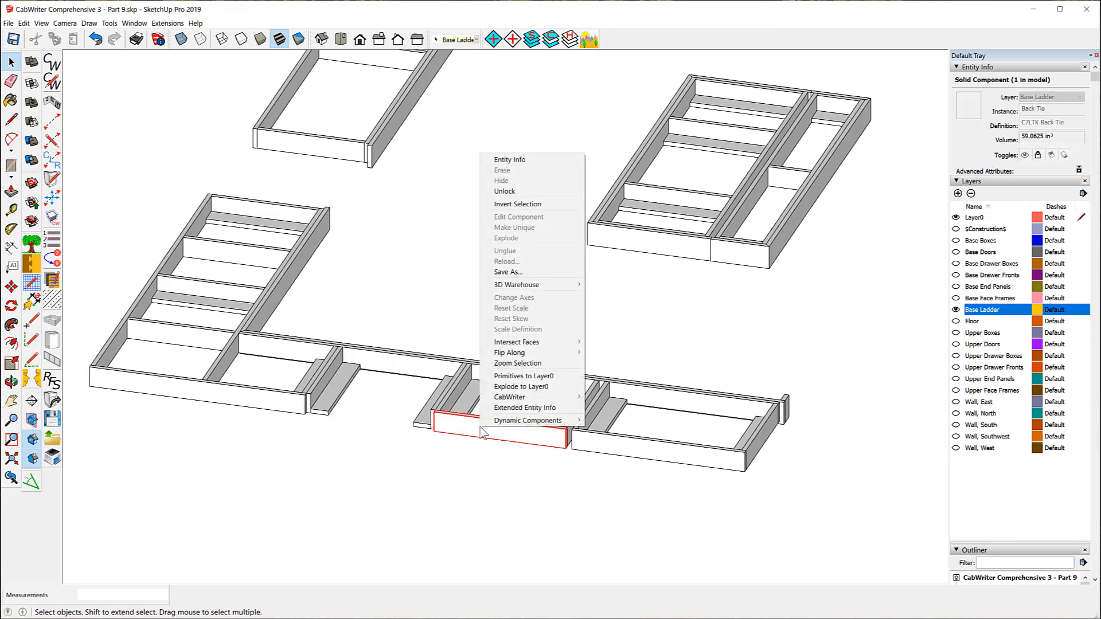
click(492, 191)
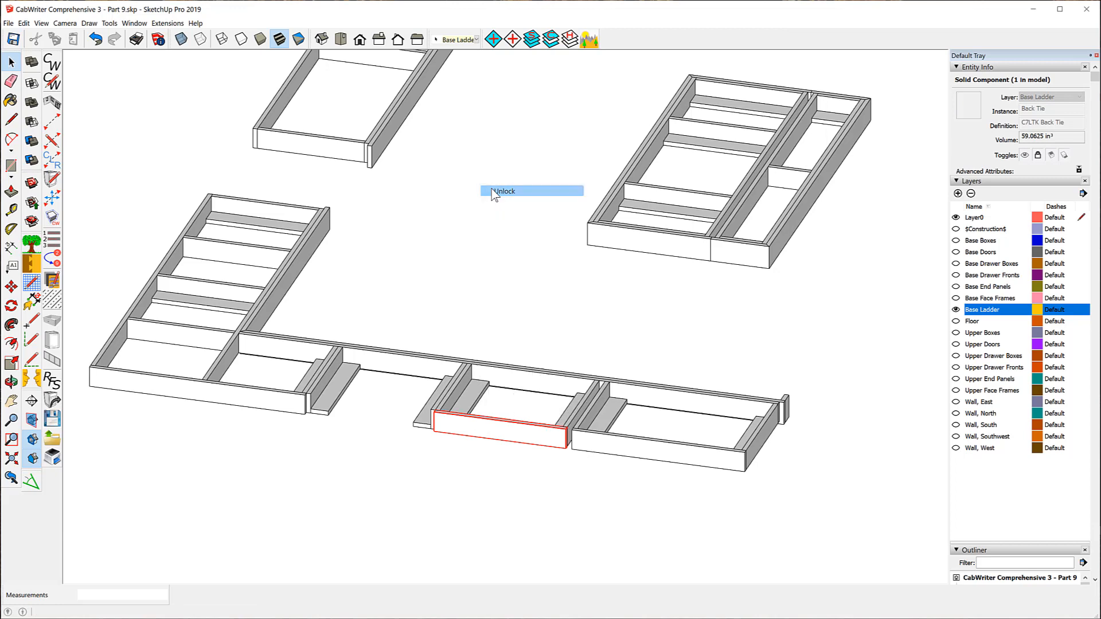
key(Delete)
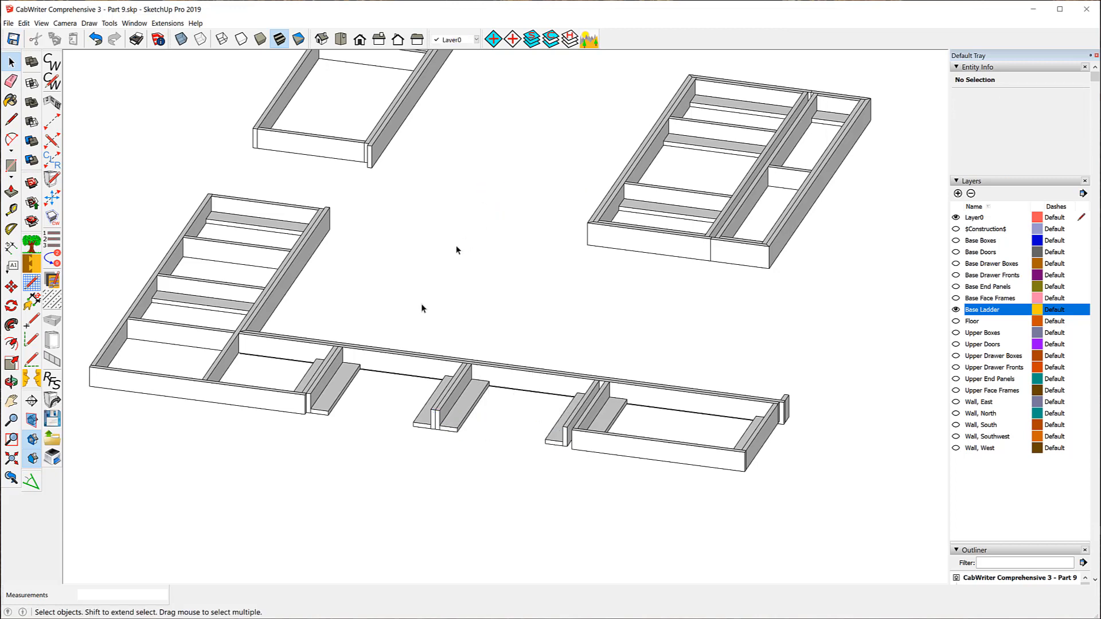
Unlock the C1LTK Back Tie Extension at the corner end of the long run
click(263, 410)
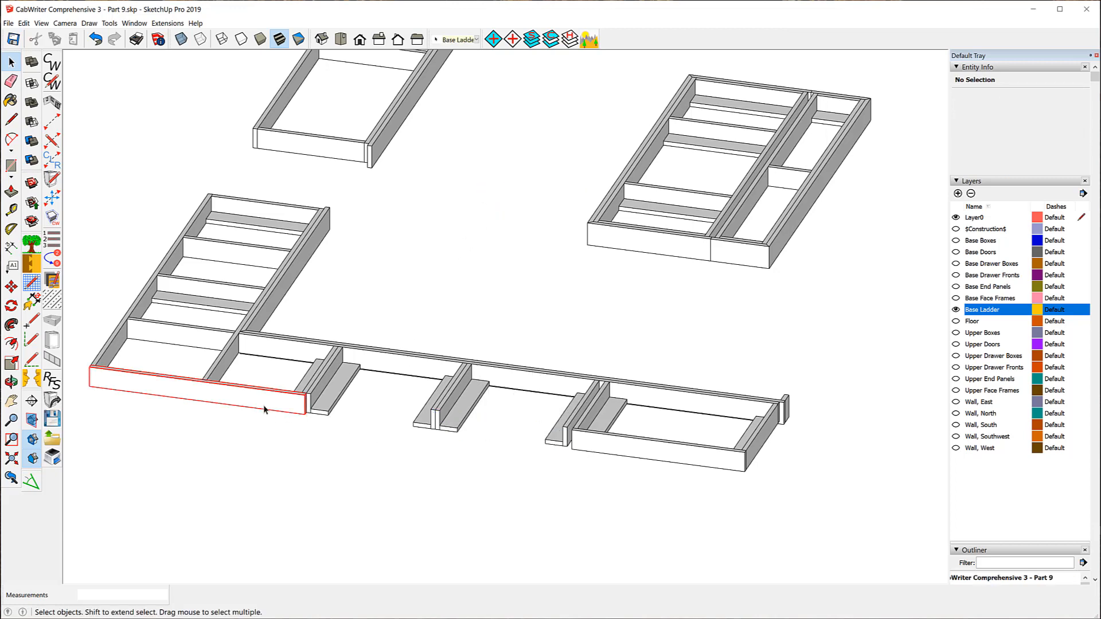
right_click(264, 407)
click(319, 170)
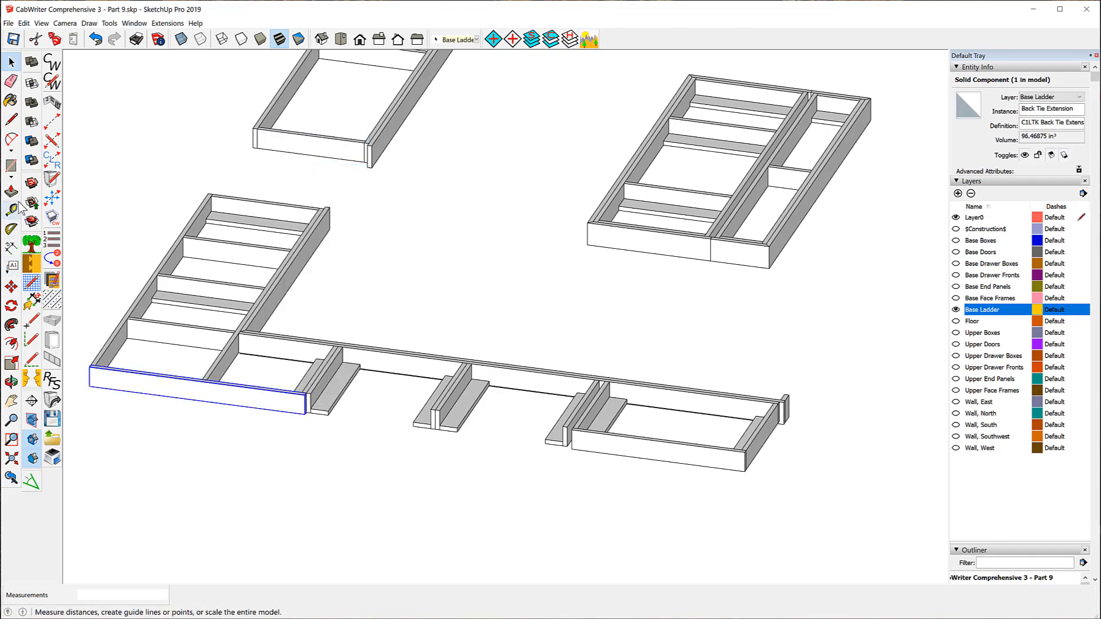
Open the unlocked C1LTK Back Tie Extension and push/pull its end 22" to the seam between the next pair of cross members
right_click(148, 386)
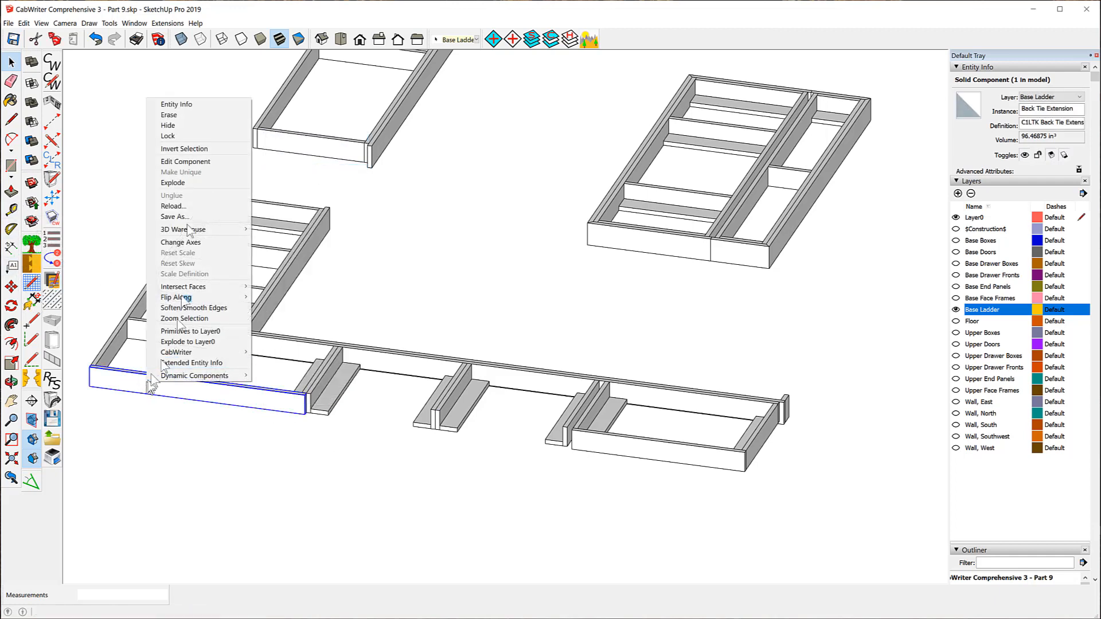
click(178, 161)
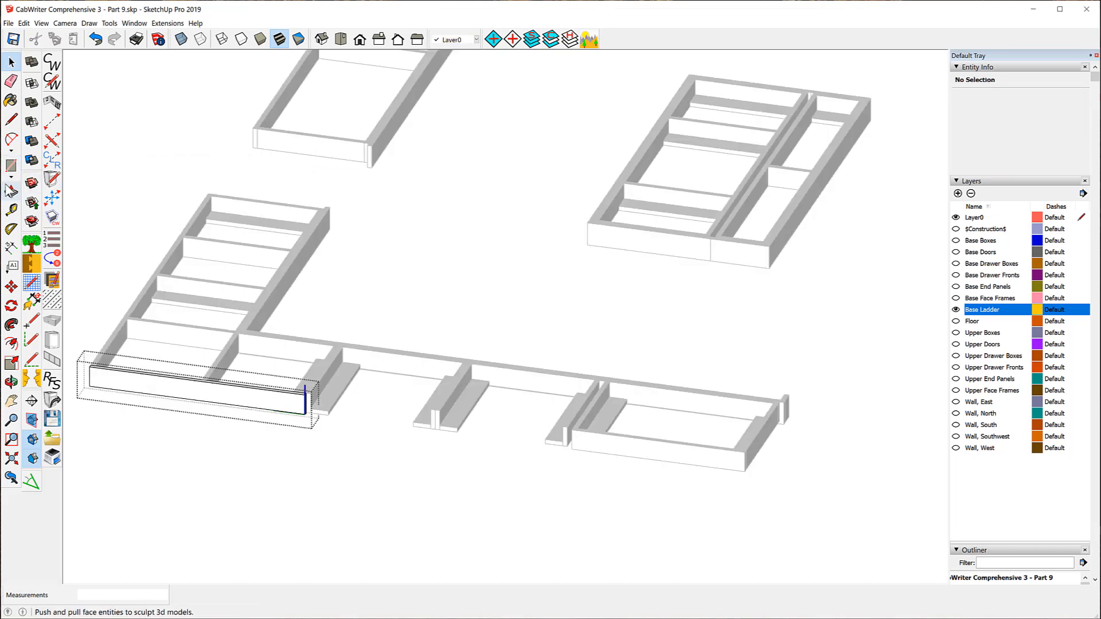
click(11, 190)
scroll(379, 453, up, 3)
scroll(379, 453, up, 2)
scroll(344, 418, up, 2)
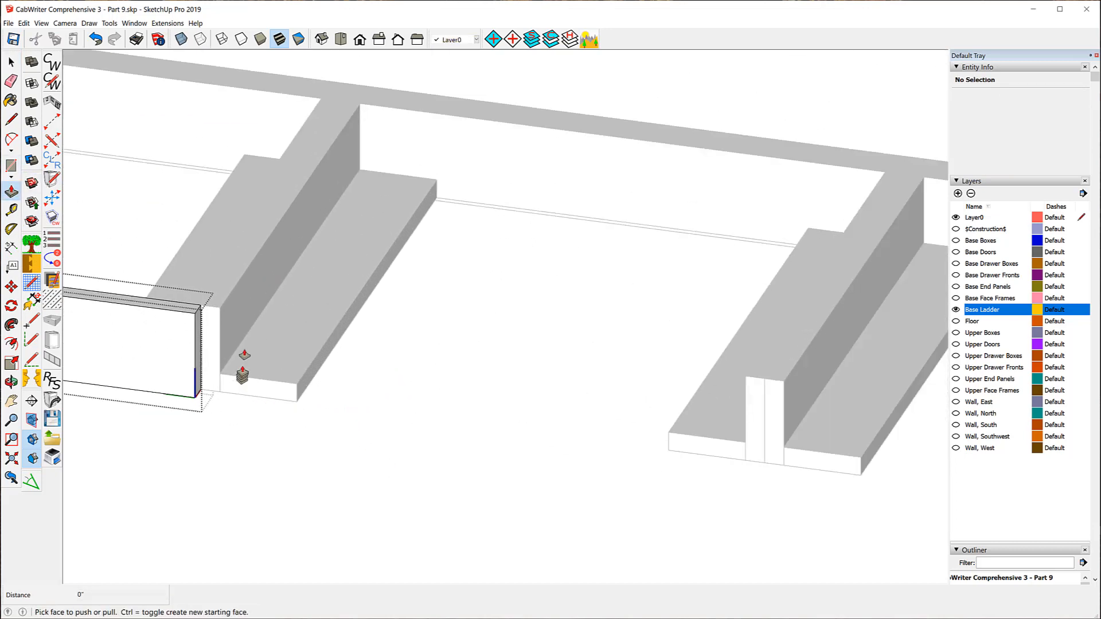
click(195, 327)
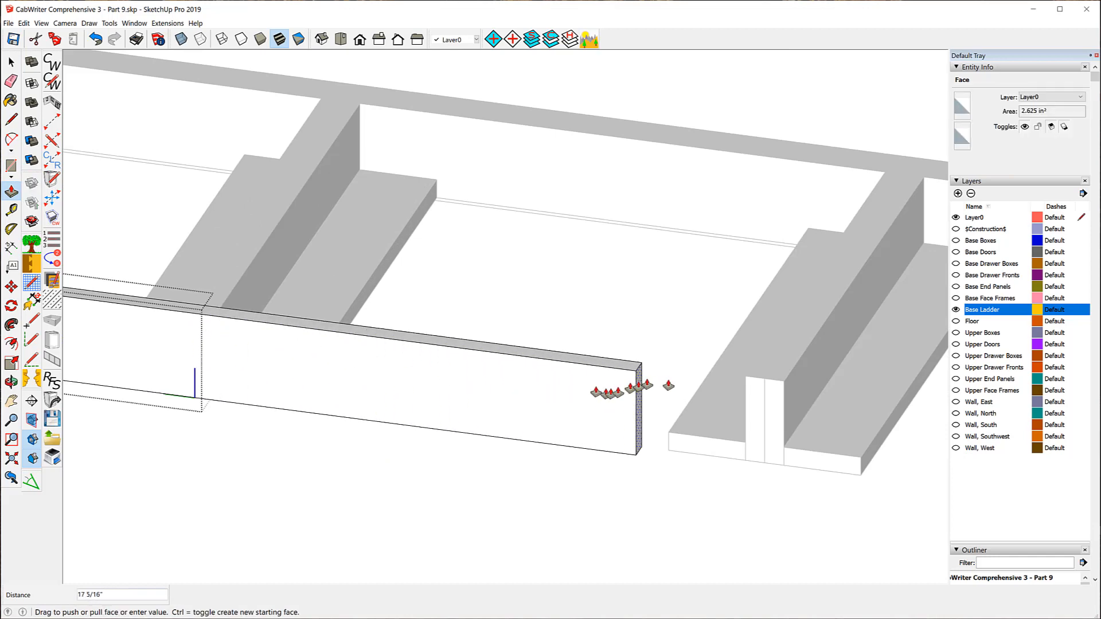
click(765, 383)
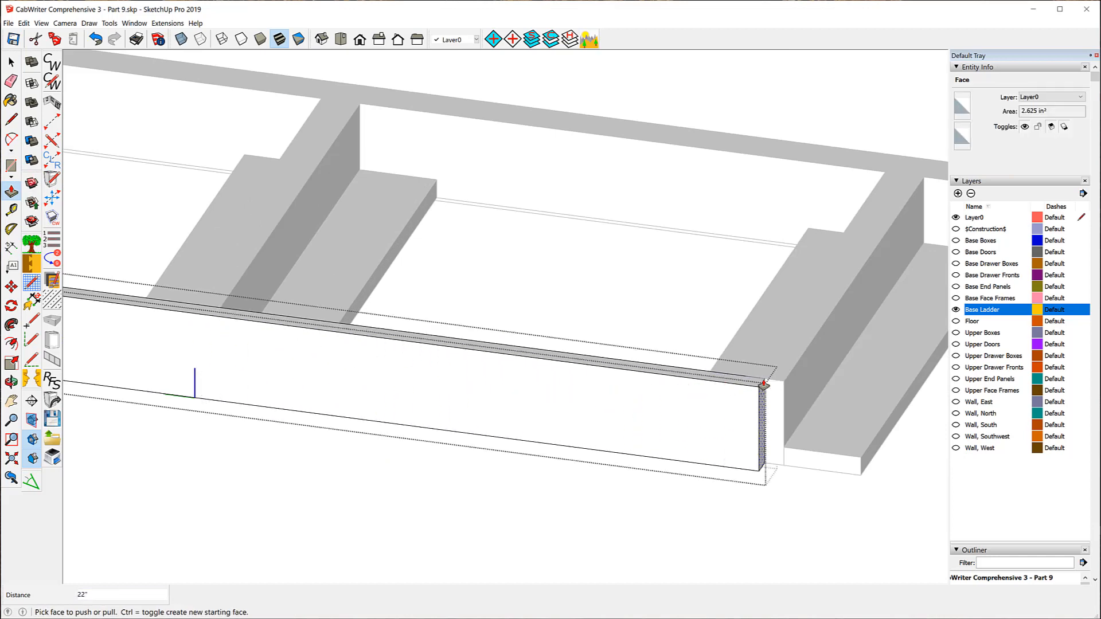
scroll(238, 457, down, 2)
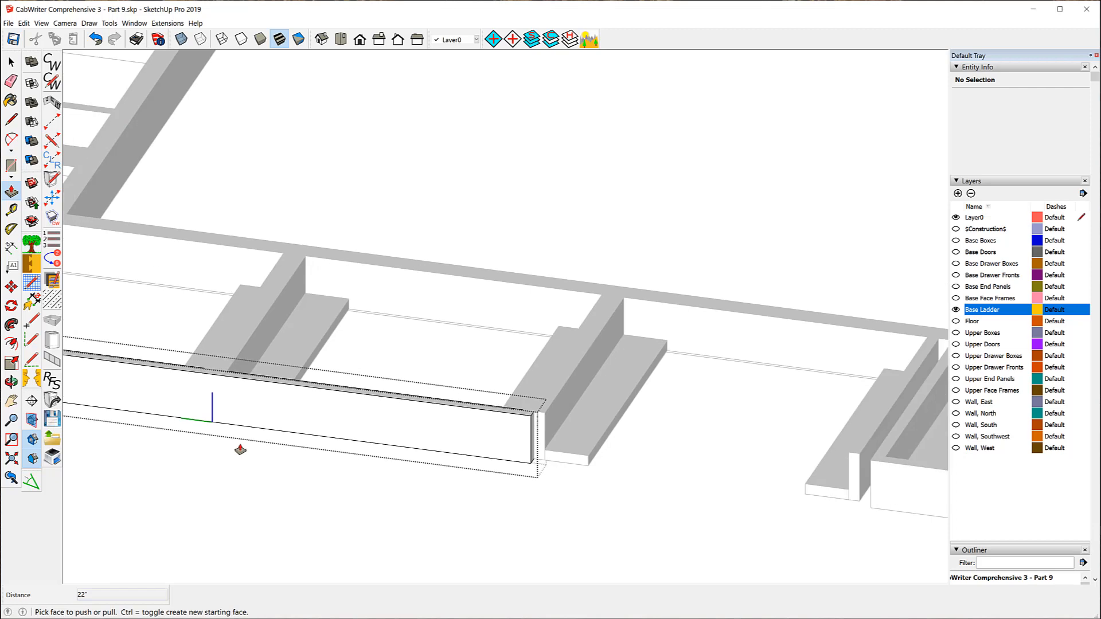
scroll(241, 449, down, 2)
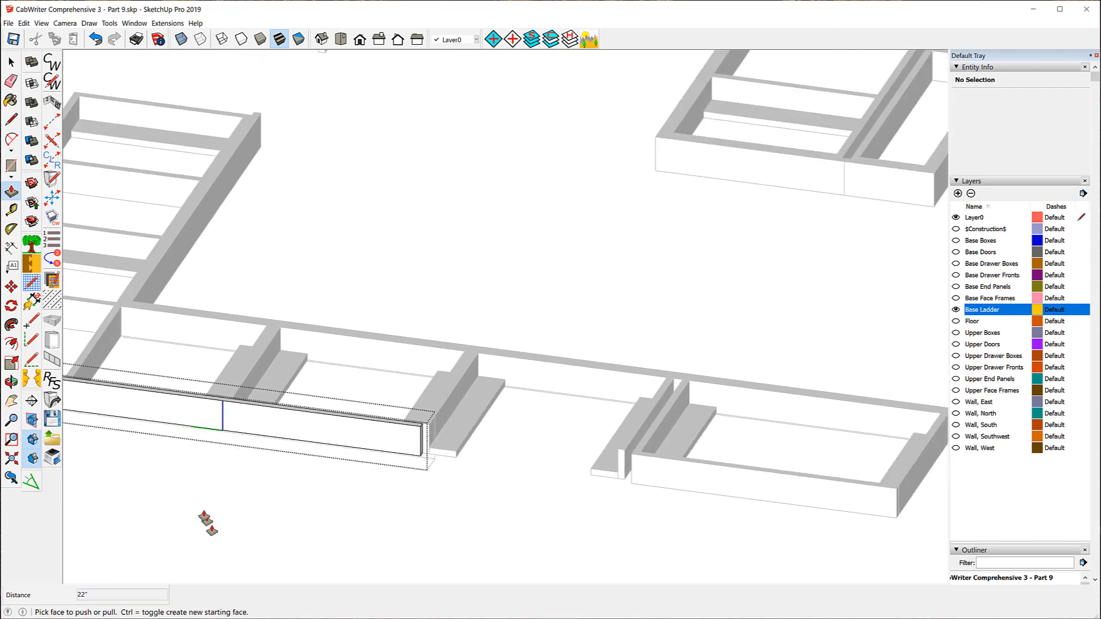
middle_drag(203, 516, 251, 474)
scroll(248, 473, down, 2)
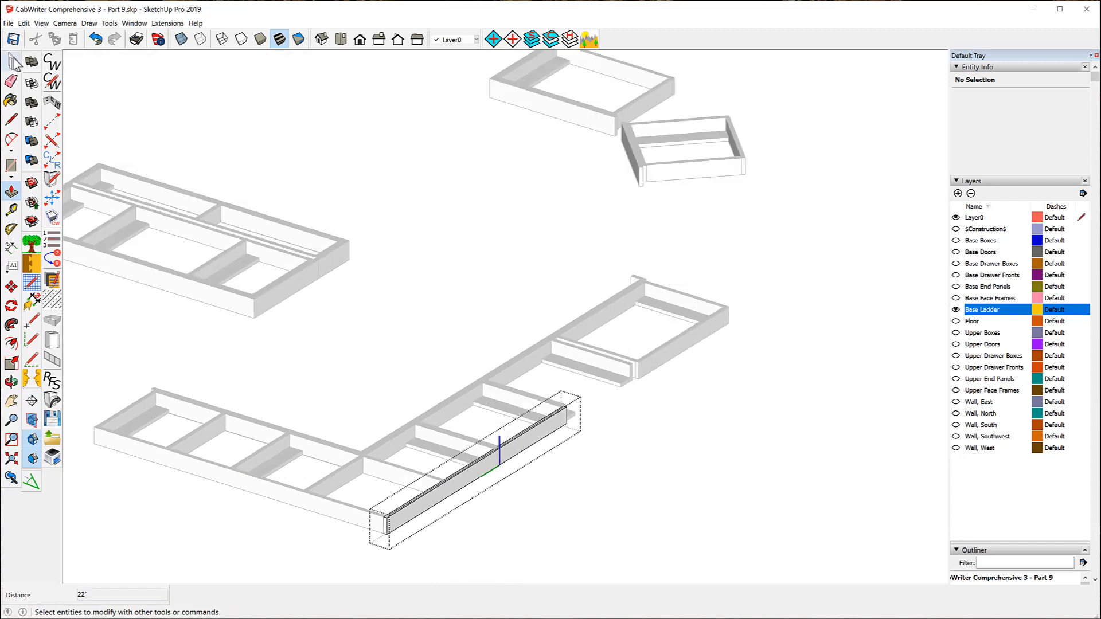
Unlock the Back Tie at the long run's free end and open it for editing
click(11, 62)
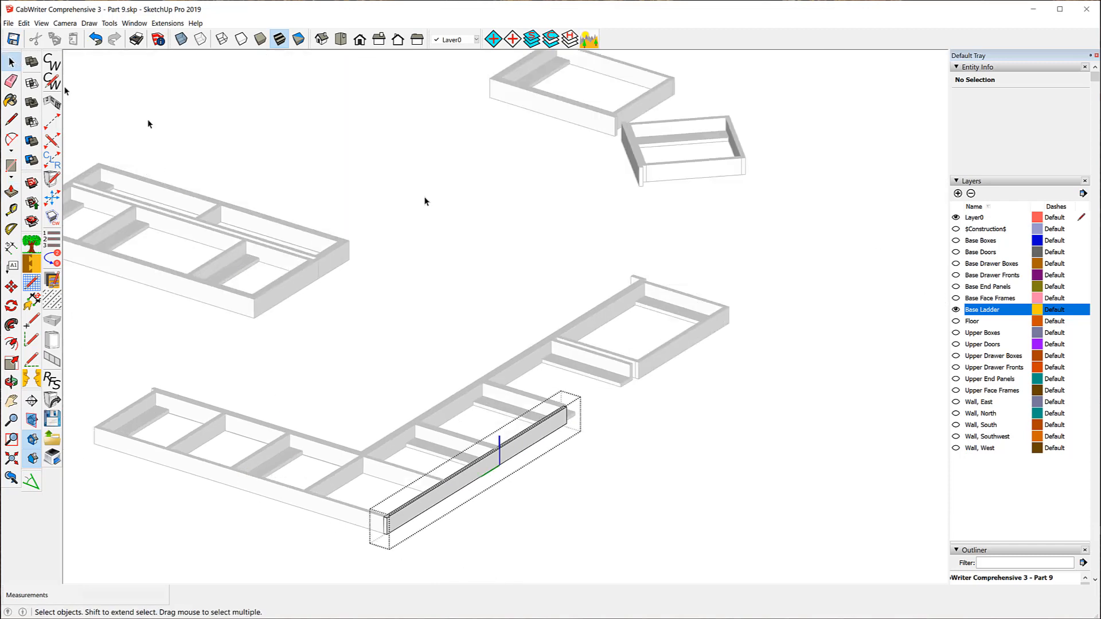
right_click(678, 355)
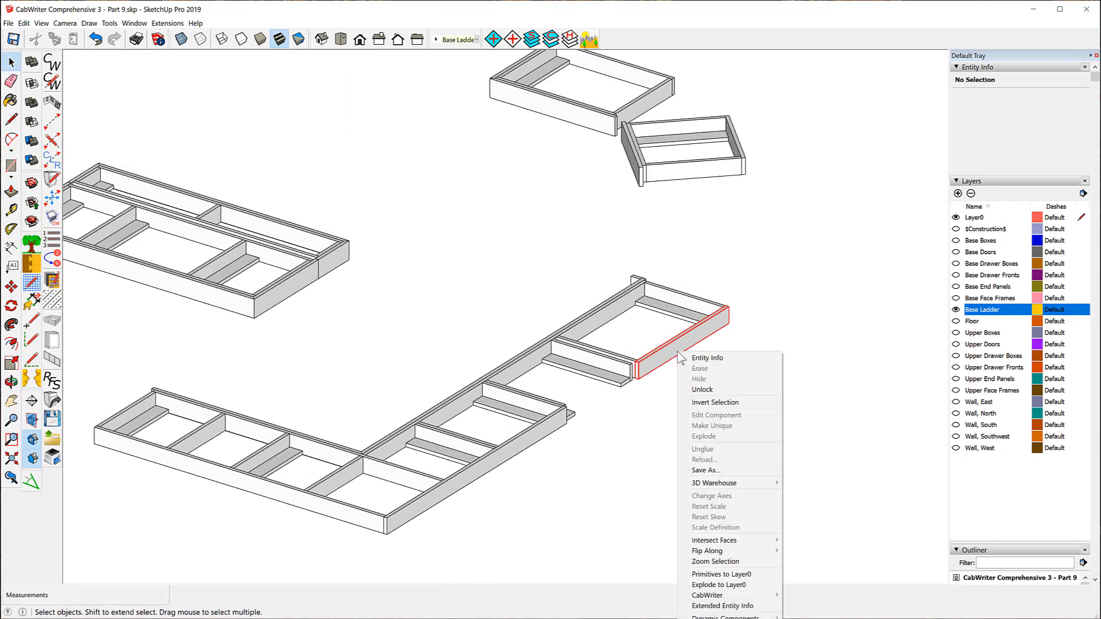
click(701, 389)
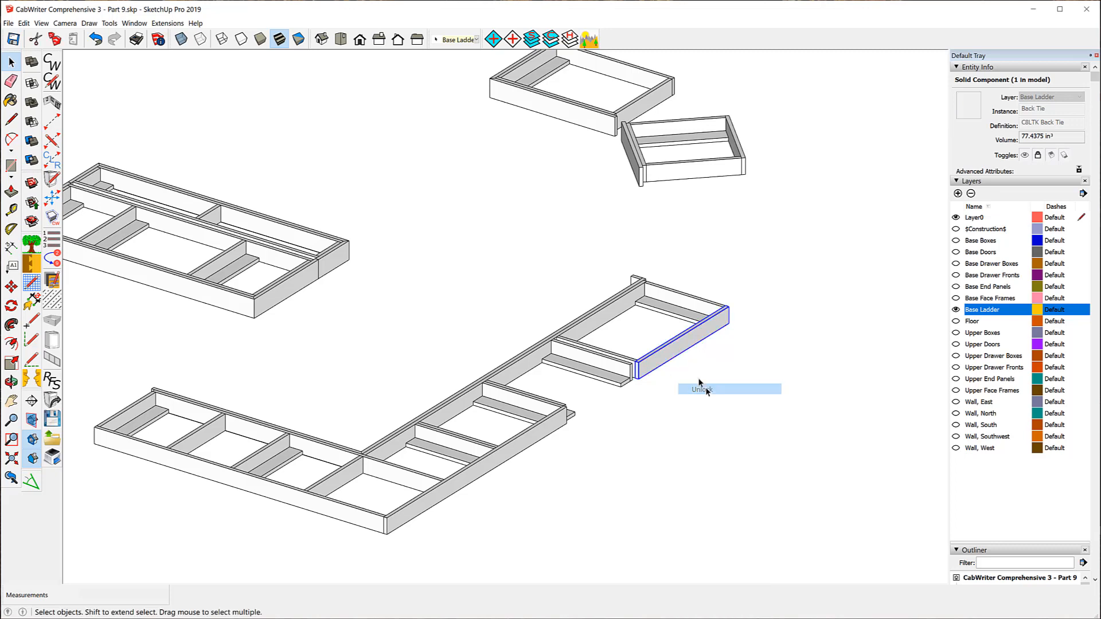
right_click(663, 362)
click(686, 421)
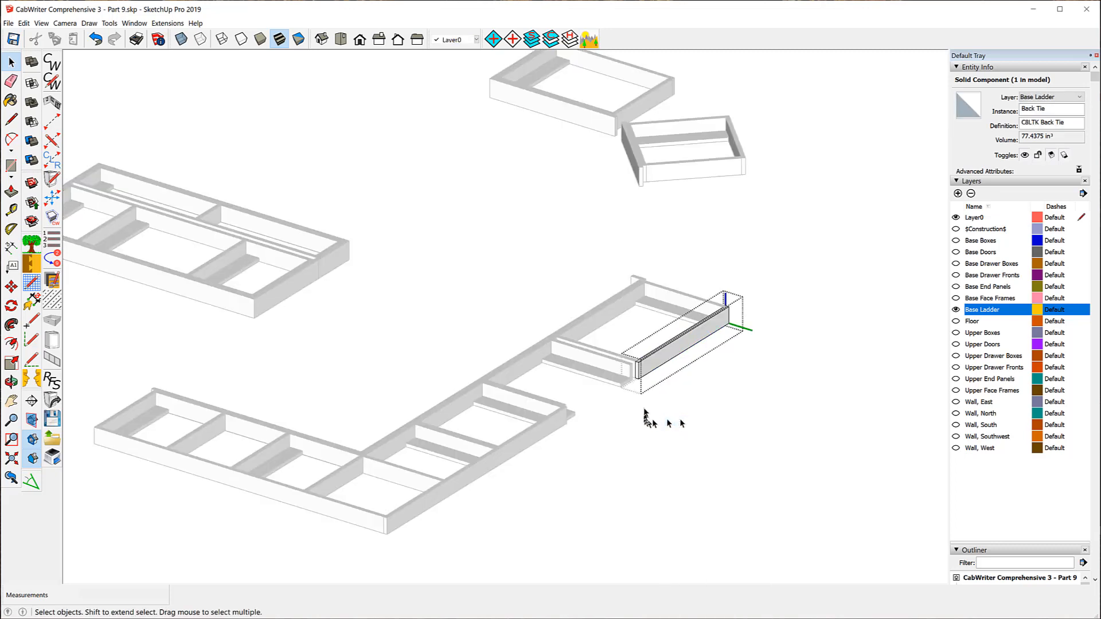
Push/pull the Back Tie's inner end 23 1/2" to meet the extended back piece, and close the component
click(11, 192)
scroll(603, 375, up, 5)
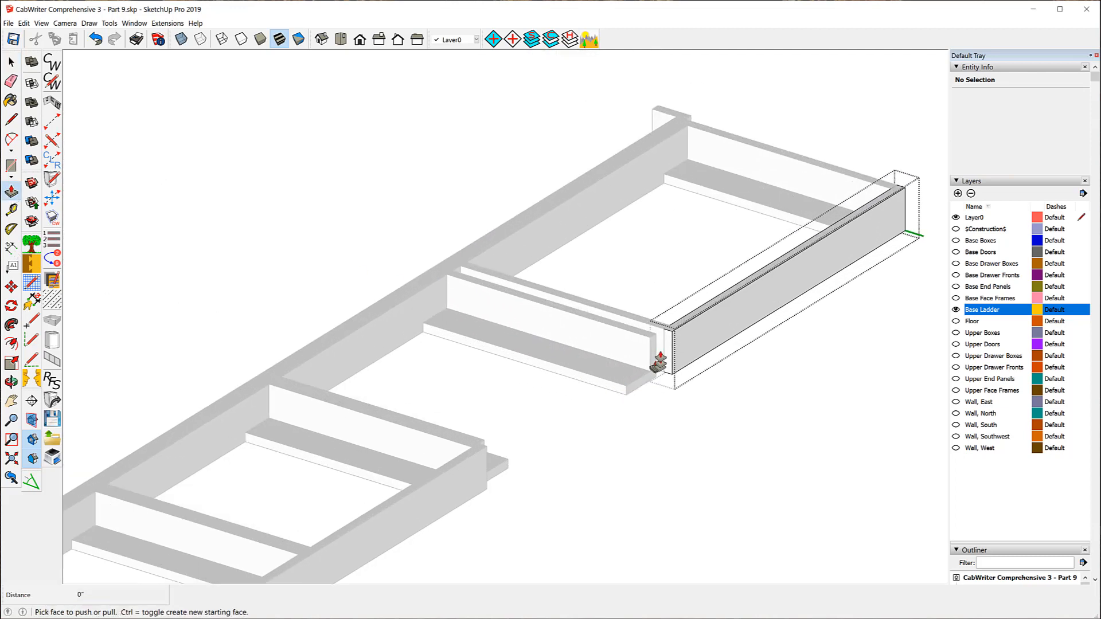
click(660, 361)
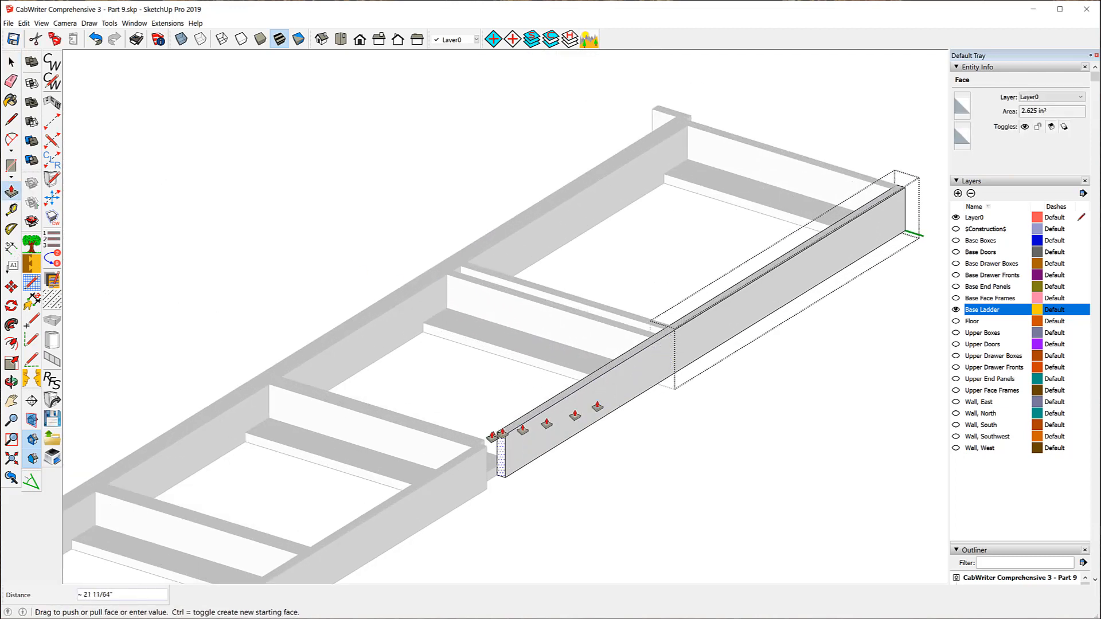
click(486, 452)
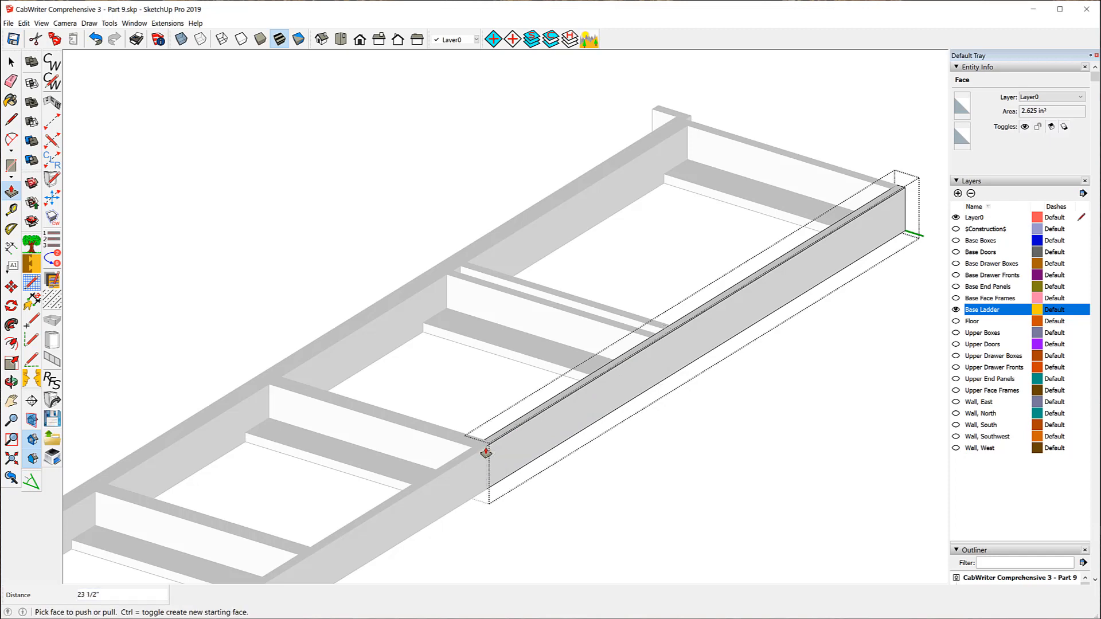
scroll(693, 508, down, 3)
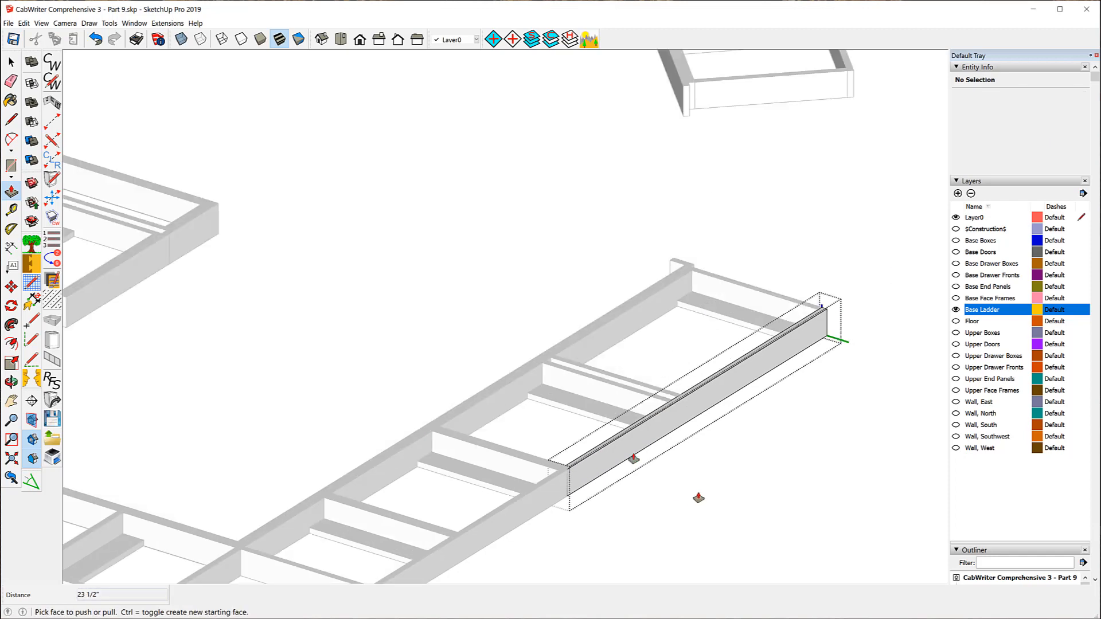
click(11, 61)
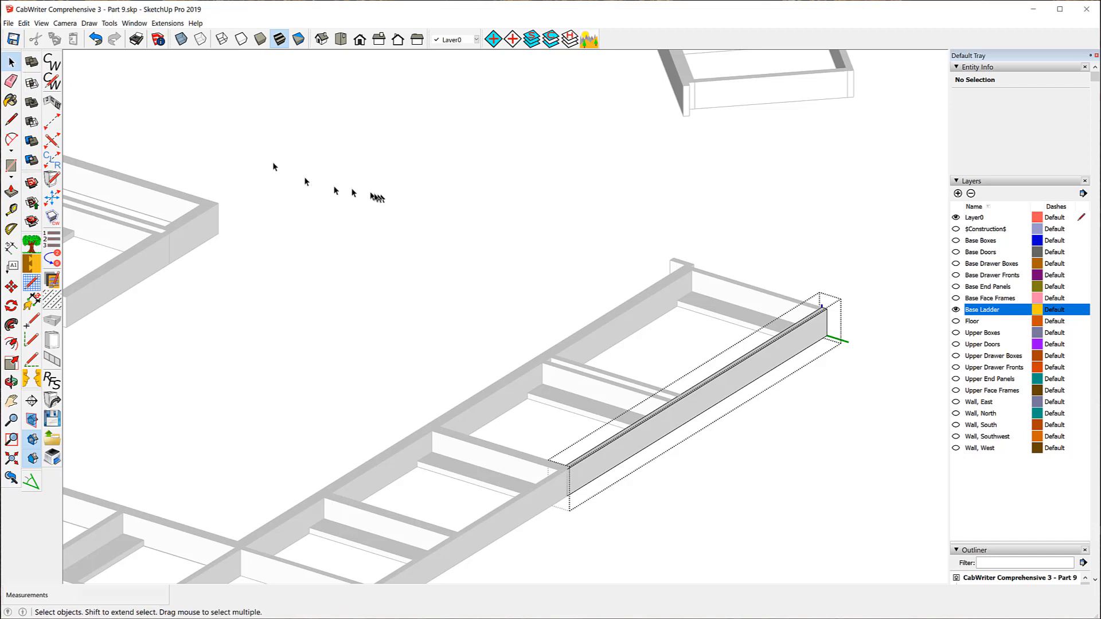
click(375, 197)
scroll(500, 197, down, 2)
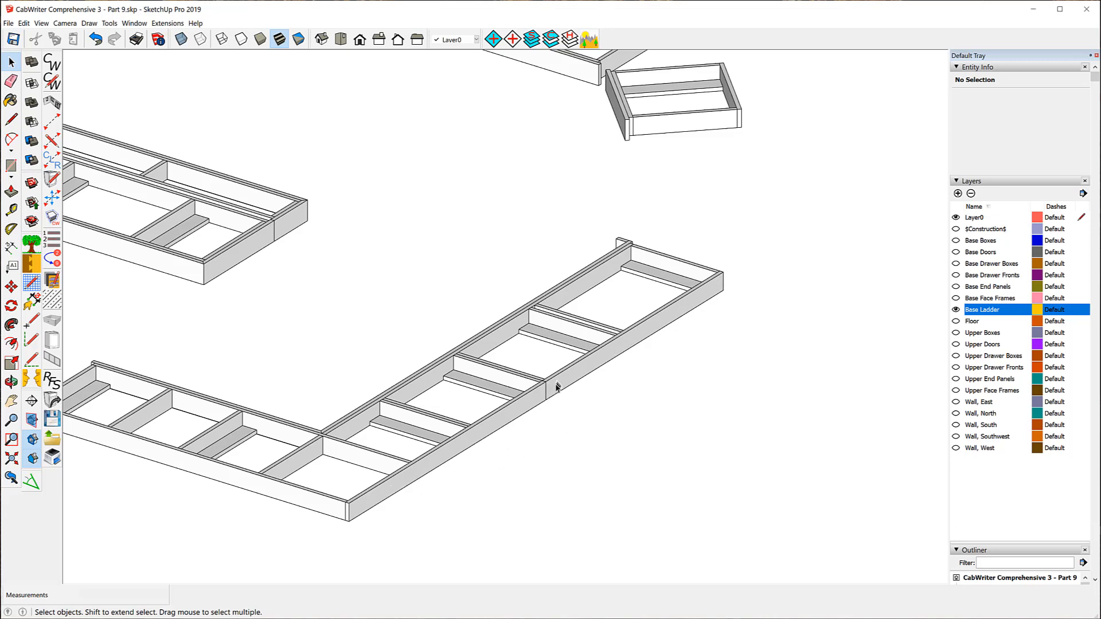
Make the Wall, East layer visible beside the angled-corner ladder
scroll(548, 388, up, 5)
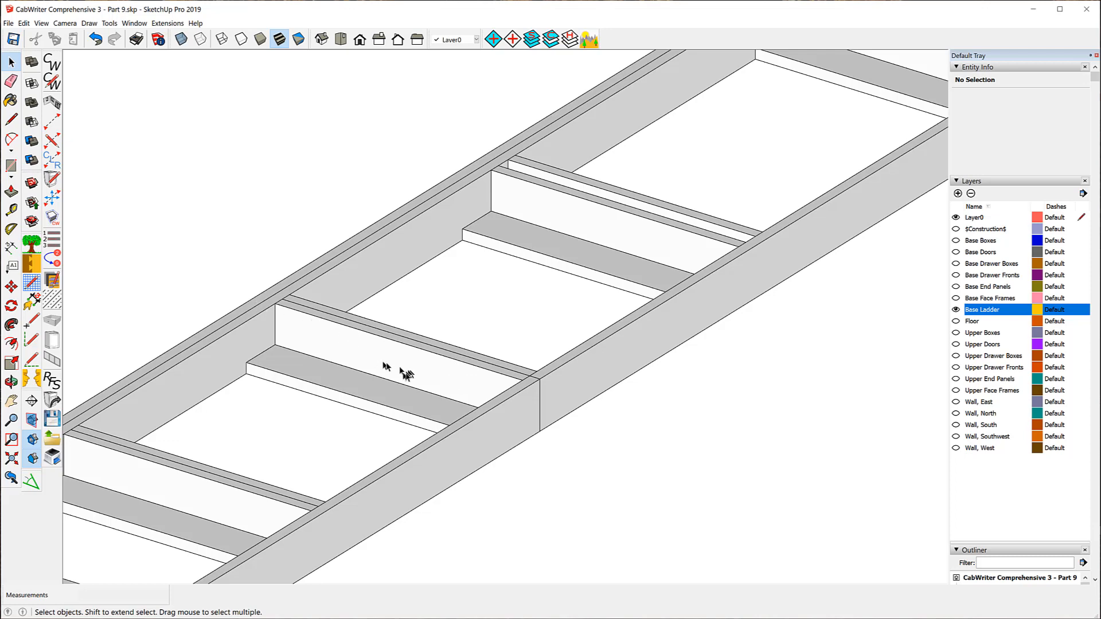
scroll(458, 359, down, 3)
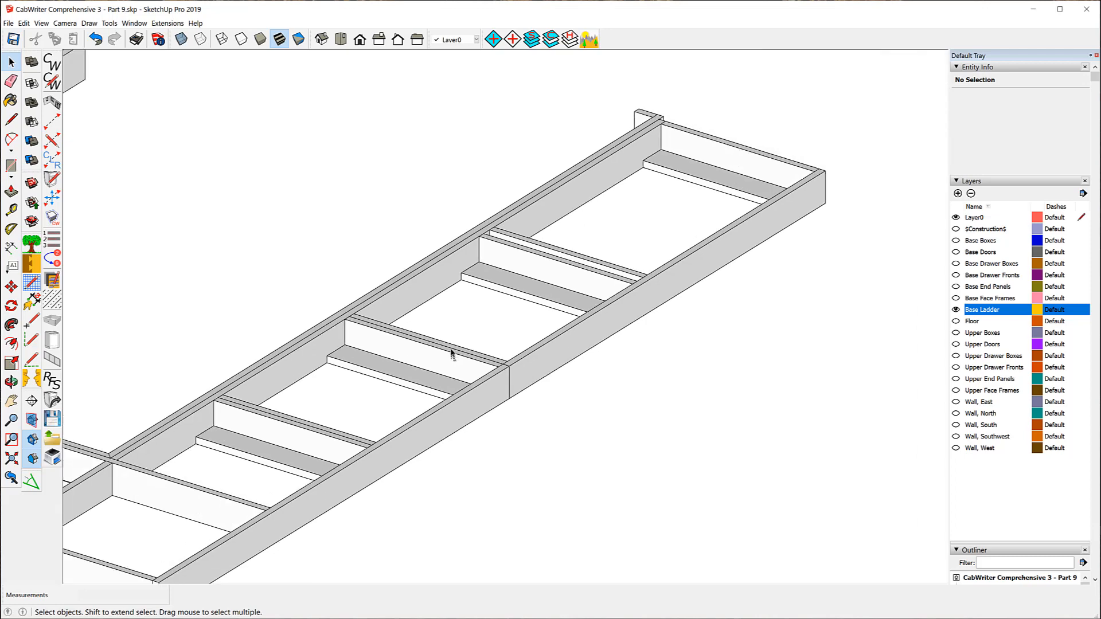
scroll(453, 353, down, 4)
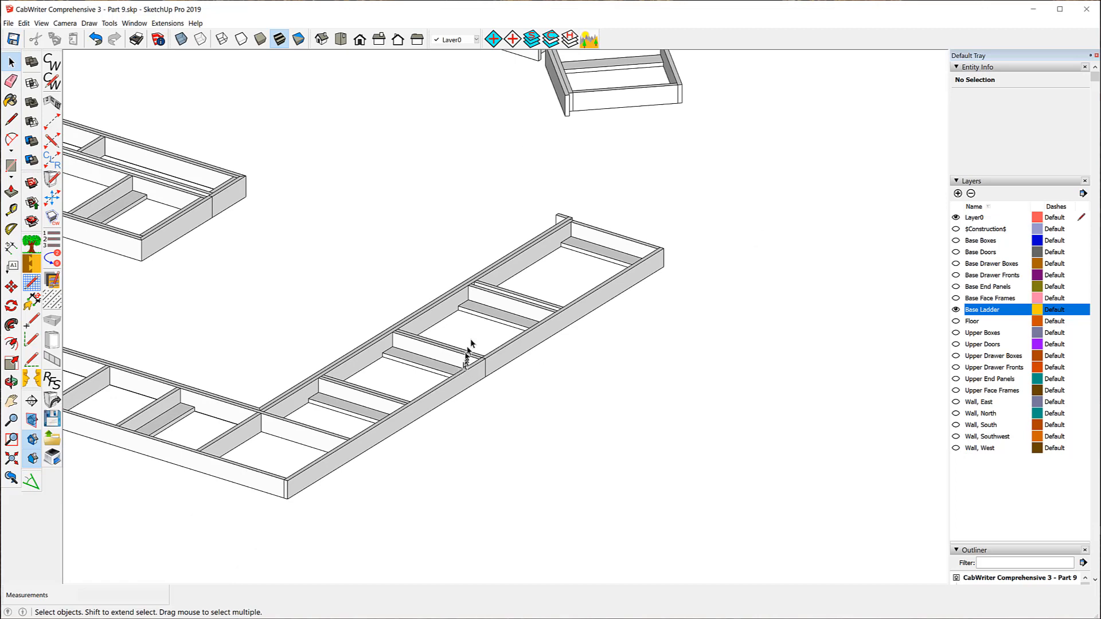
middle_drag(635, 261, 454, 283)
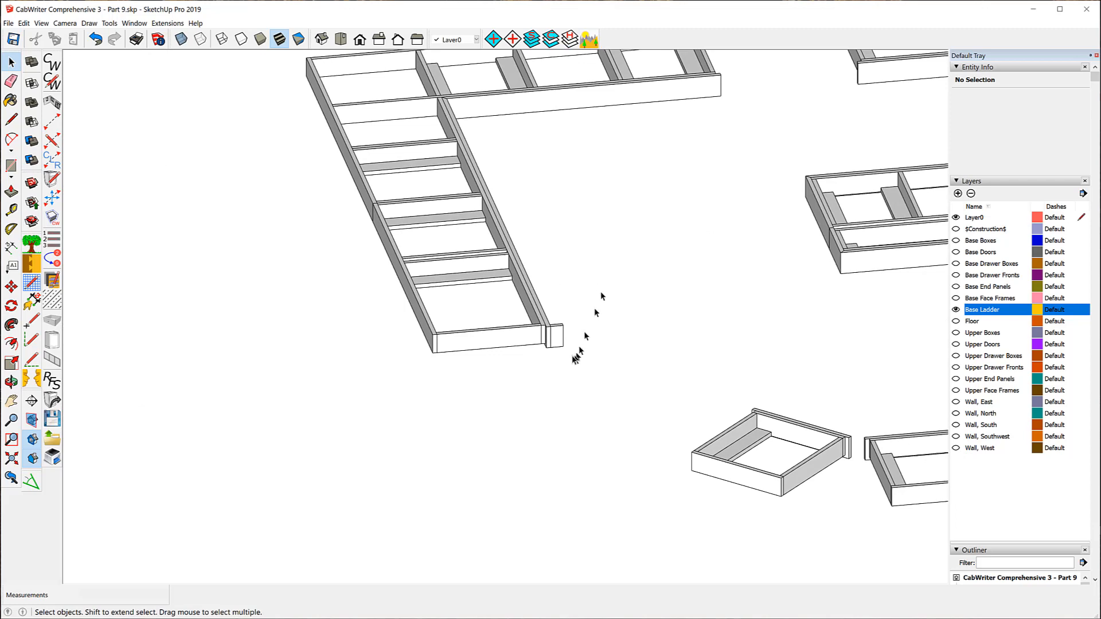
middle_drag(596, 314, 313, 280)
scroll(313, 280, down, 4)
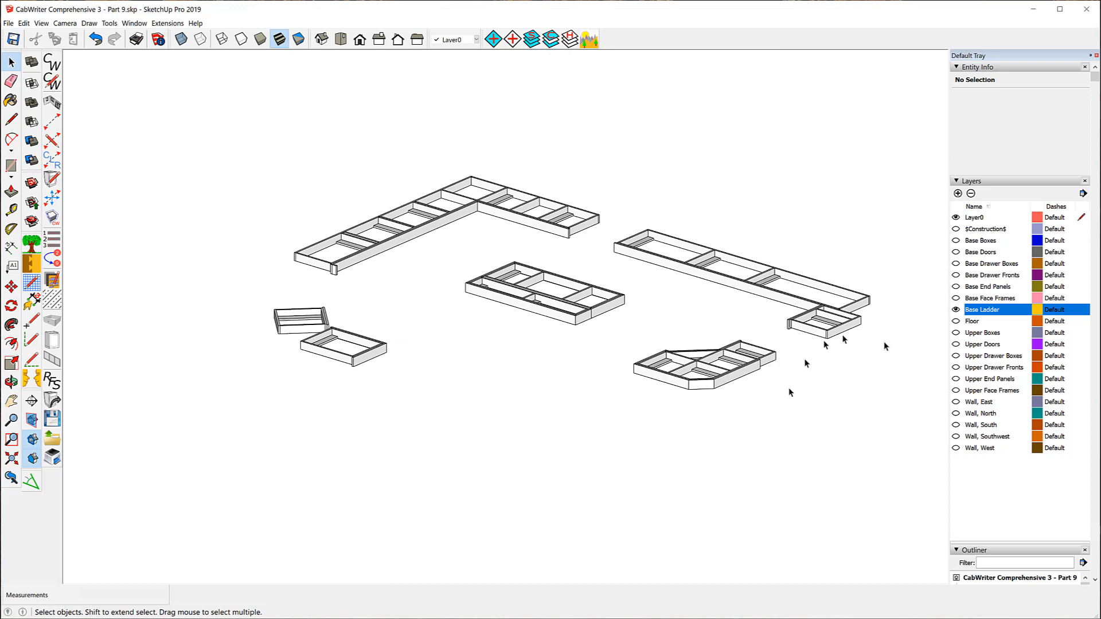
click(956, 402)
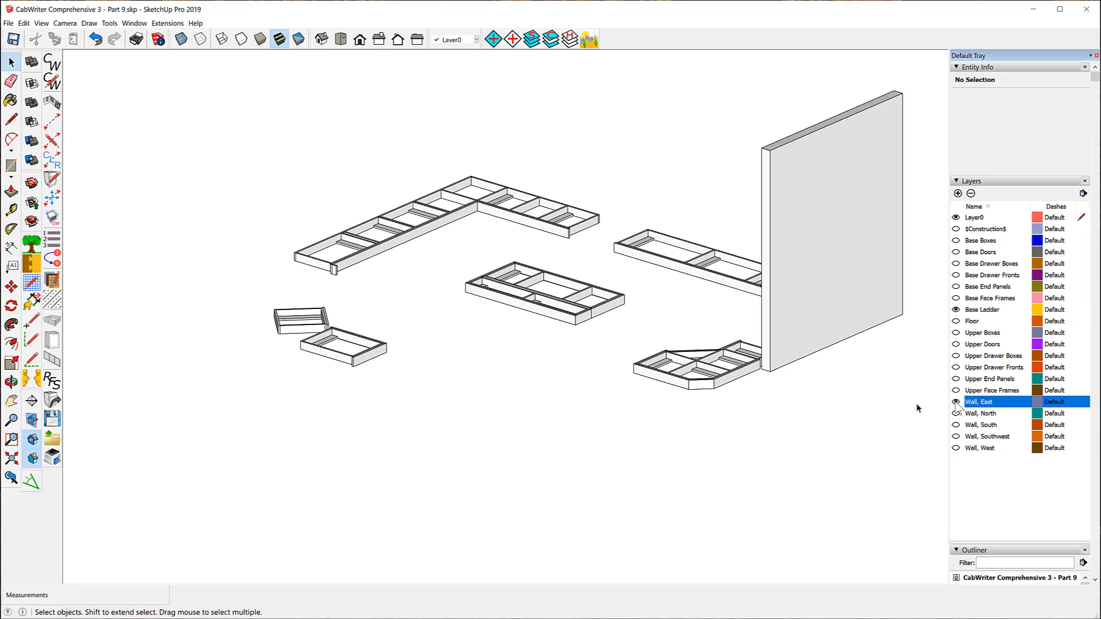
scroll(767, 331, up, 7)
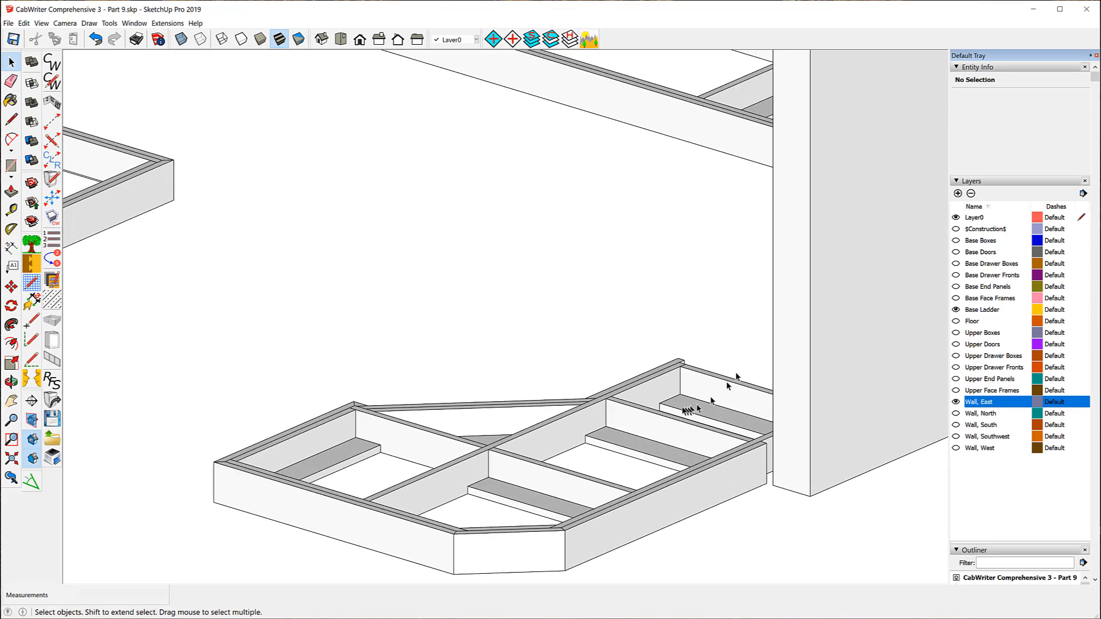
Place a guide point along the back edge of the angled-corner ladder, measured from the corner near the east wall
middle_drag(677, 402, 721, 608)
middle_drag(616, 553, 871, 509)
scroll(813, 206, up, 10)
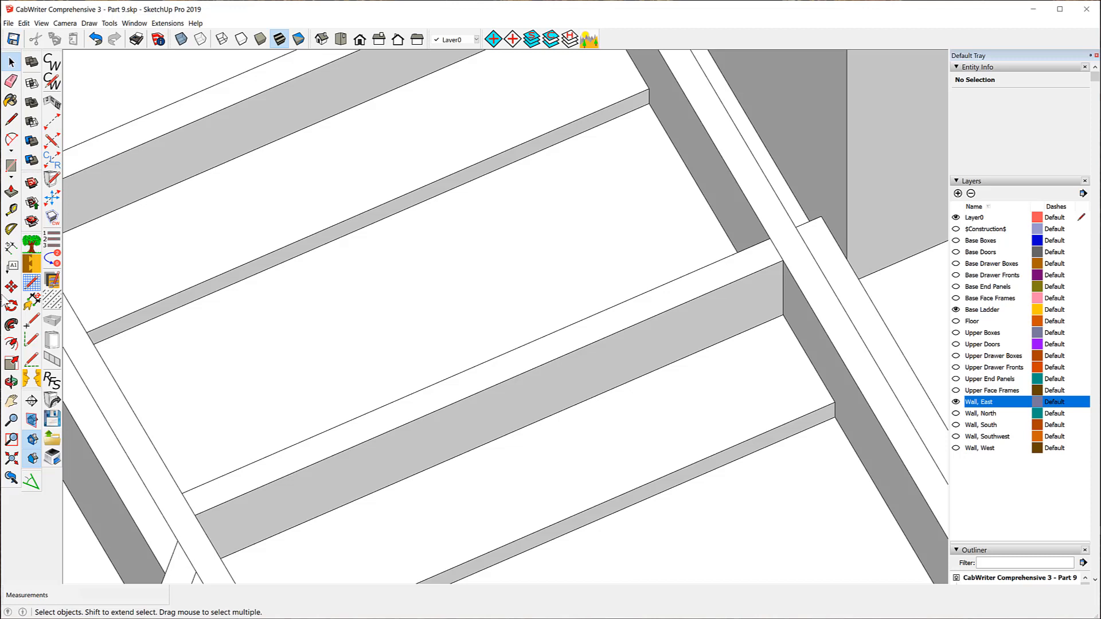
click(11, 210)
click(796, 227)
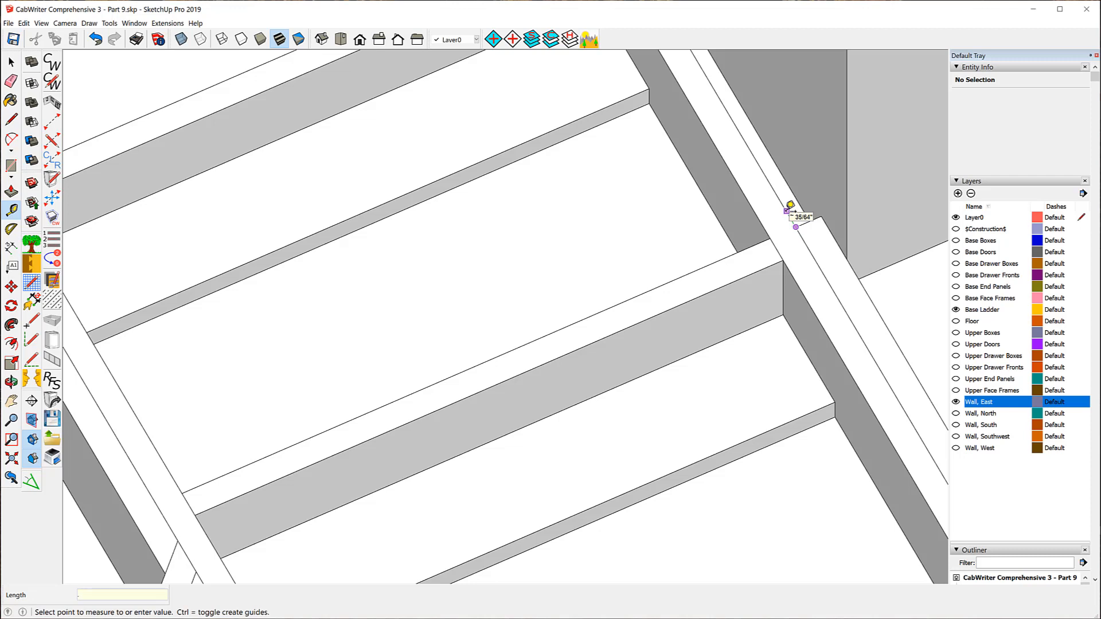
key(Return)
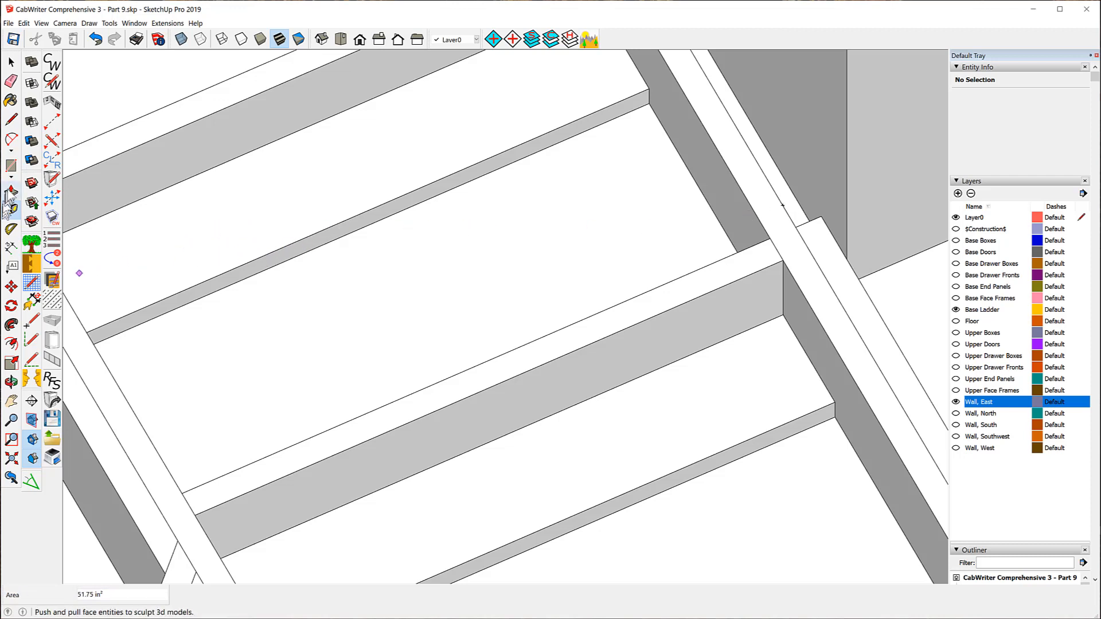
Draw the rectangular outline of a 0.75" thick filler between the ladder's back and the east wall, starting at the measured corner
click(11, 119)
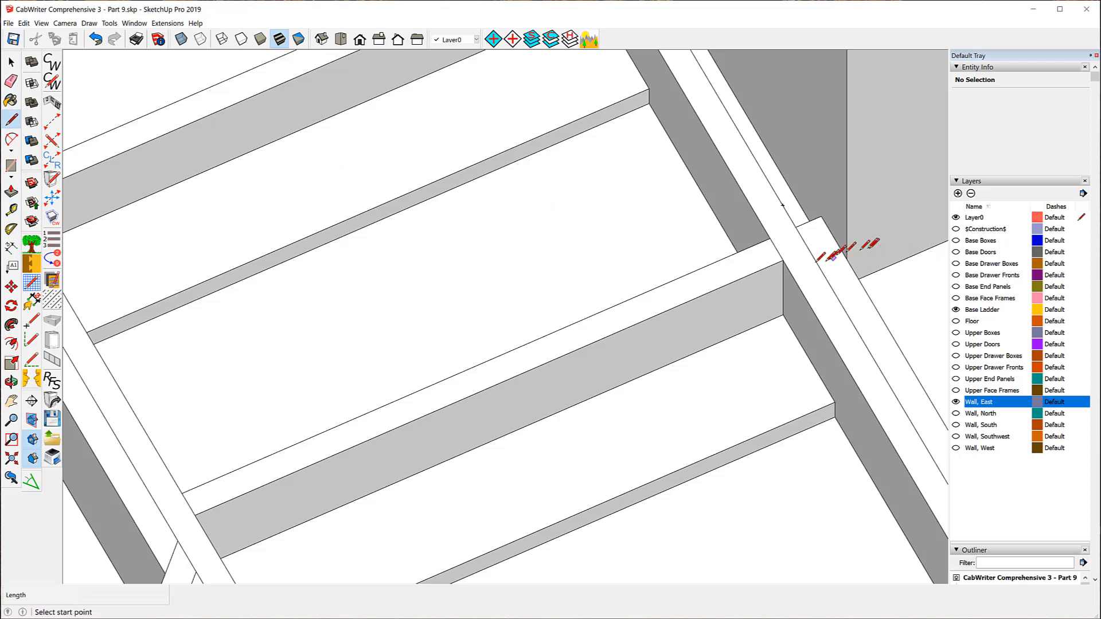
click(796, 227)
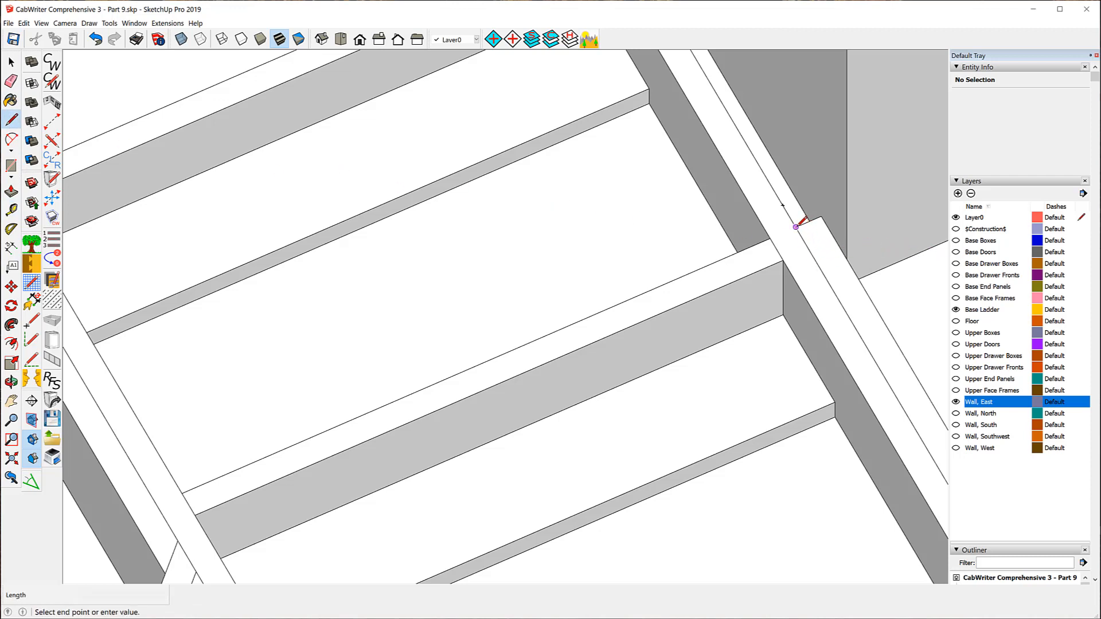
click(848, 204)
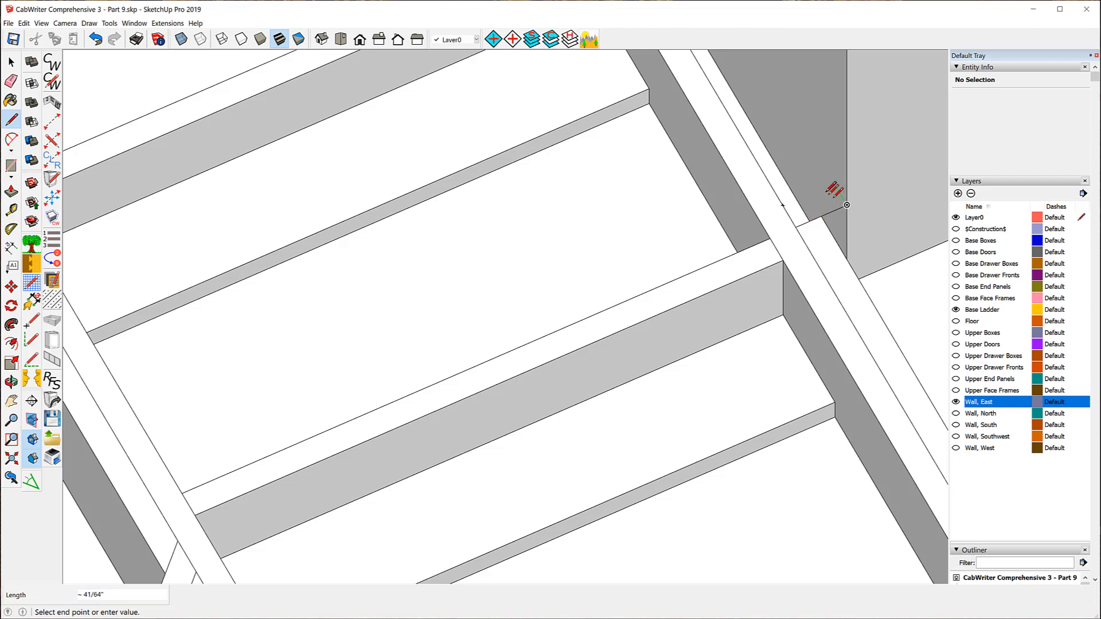
text(.75)
key(Return)
click(796, 227)
middle_drag(874, 395, 562, 249)
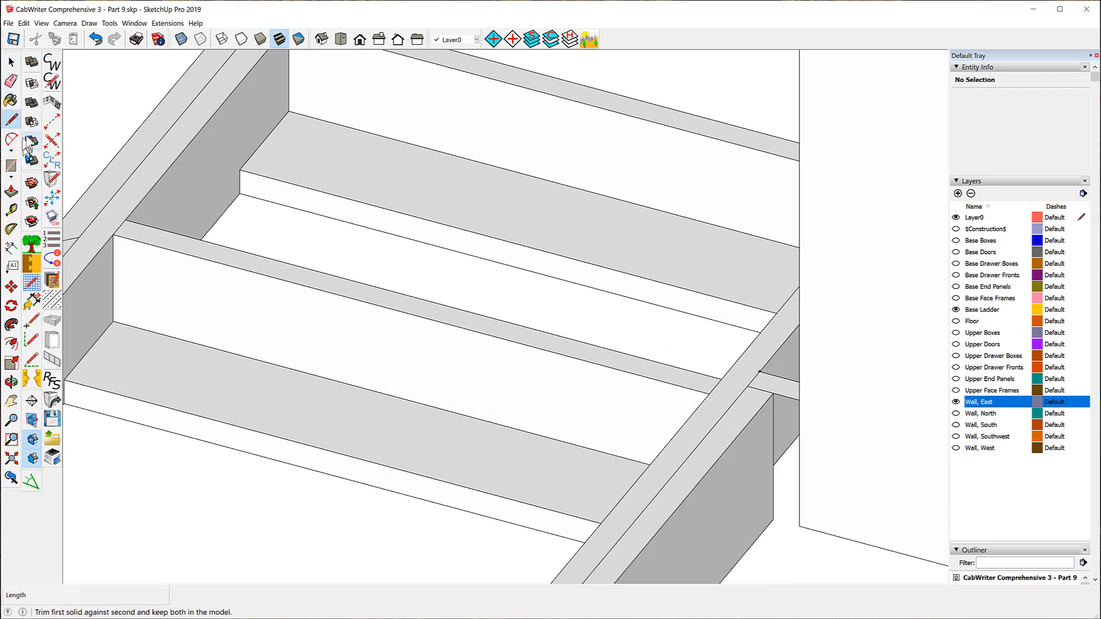
Push/pull the filler outline 4" down to the ladder's bottom edge
click(14, 192)
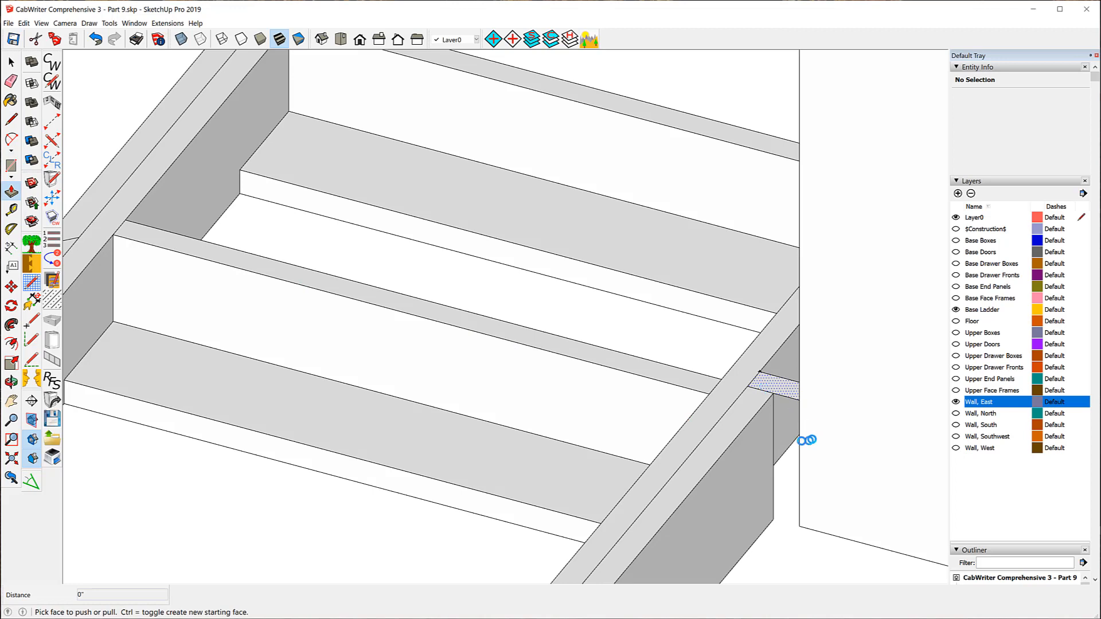
click(788, 409)
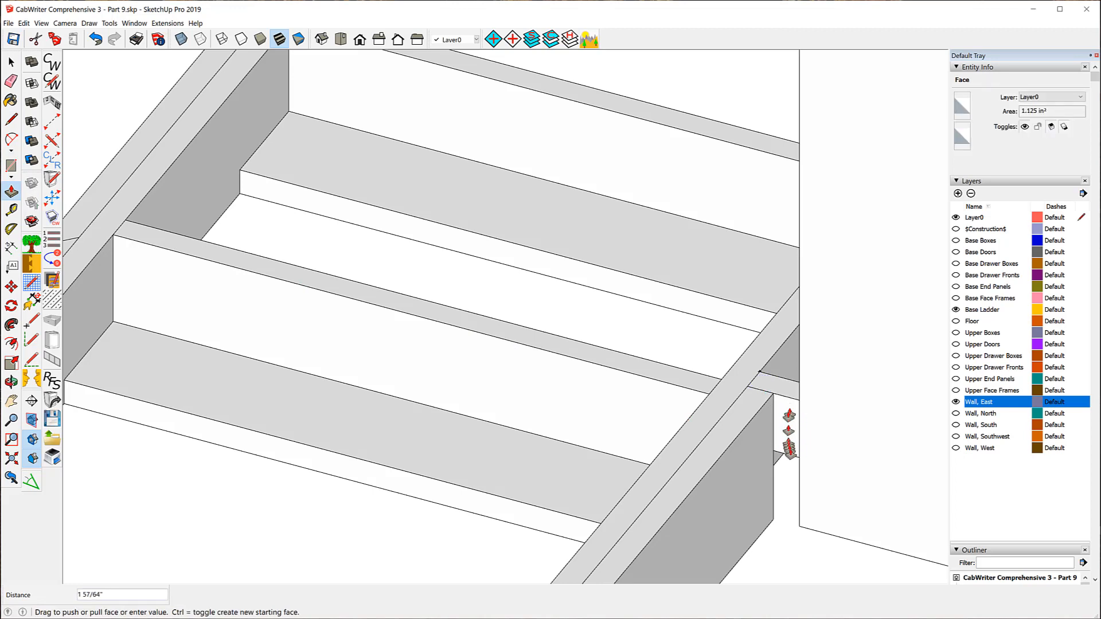
click(772, 527)
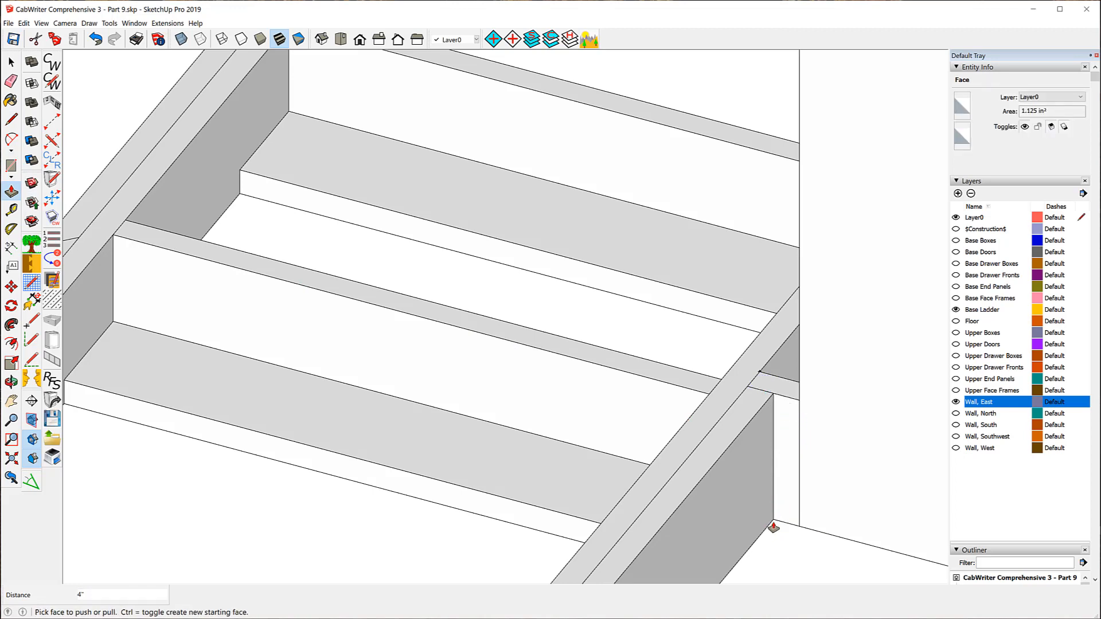
Make the filler beside the east wall a CabWriter component of type (TK) Toe Kick with sub-type Applied Face
click(11, 80)
click(11, 61)
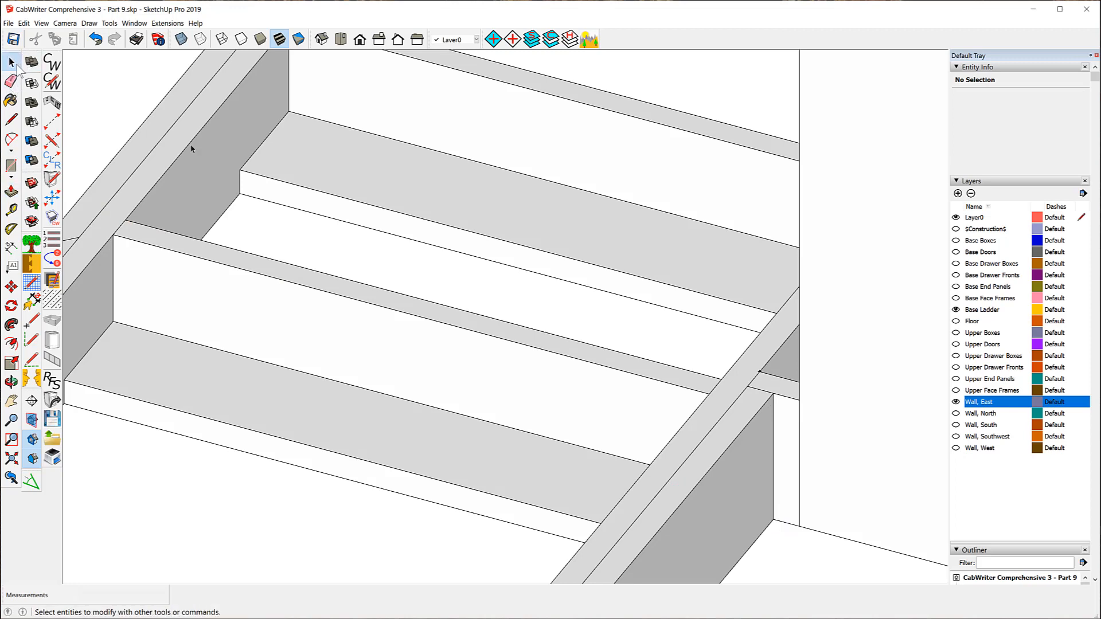
triple_click(787, 416)
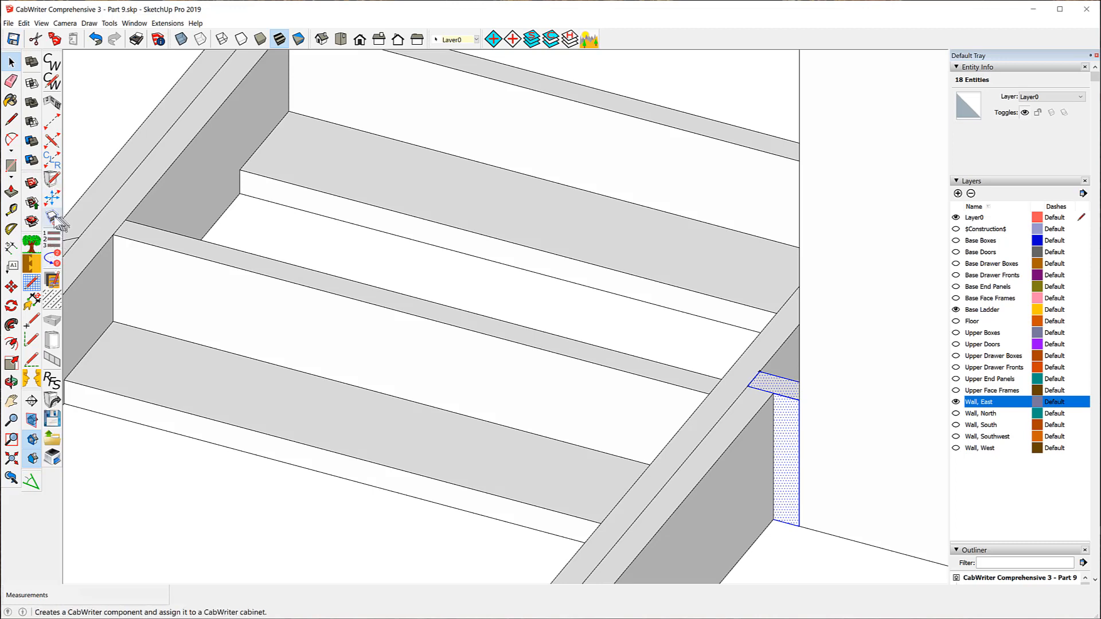
click(51, 216)
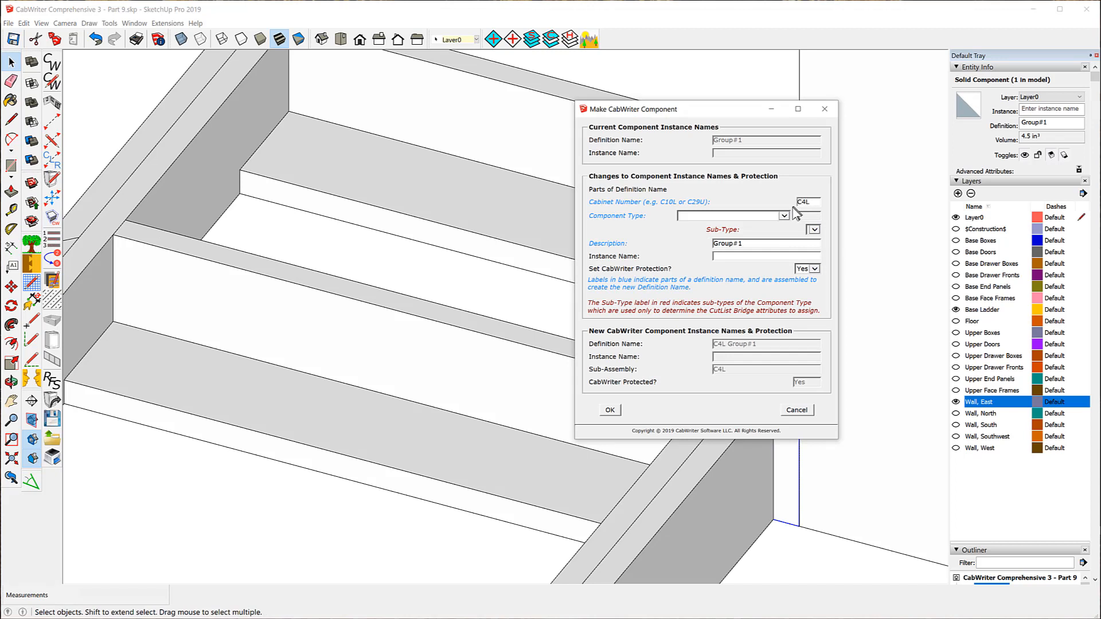
click(783, 216)
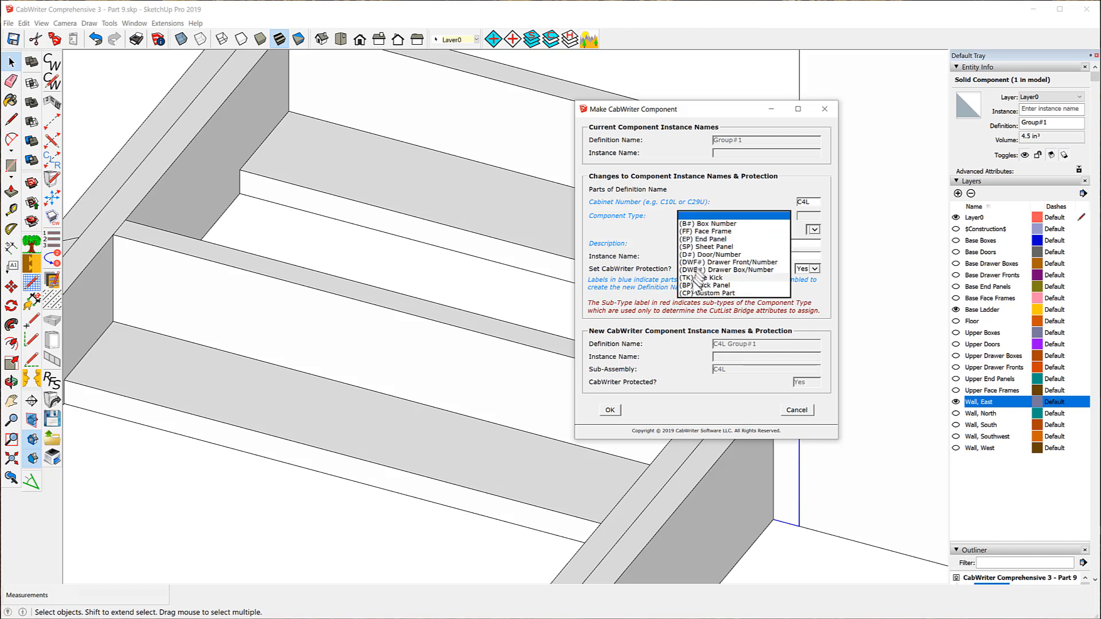
click(699, 277)
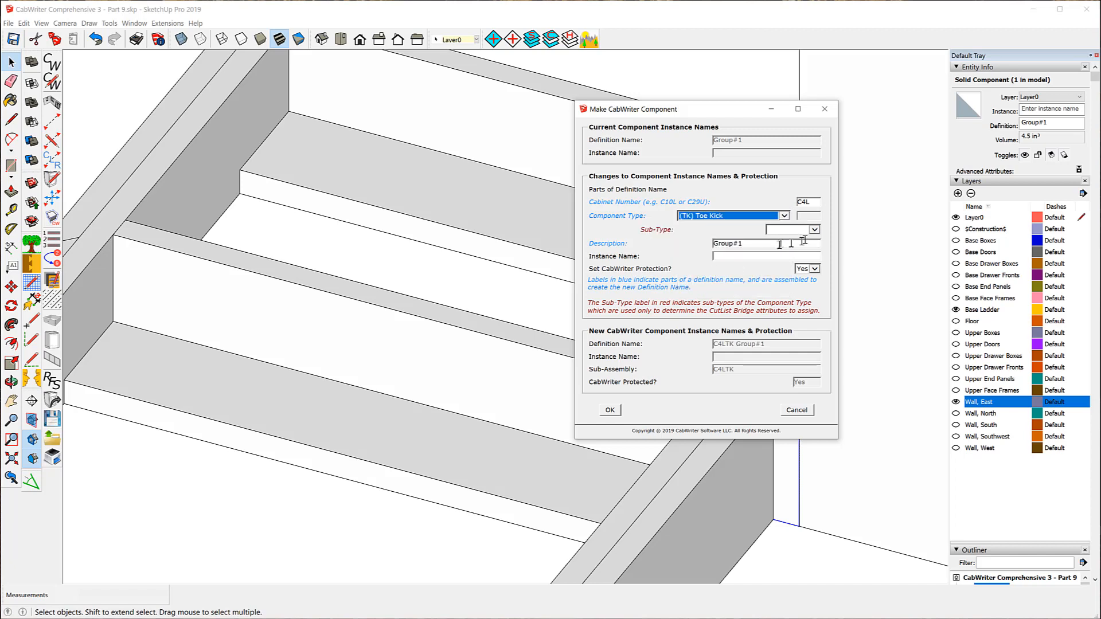
click(814, 230)
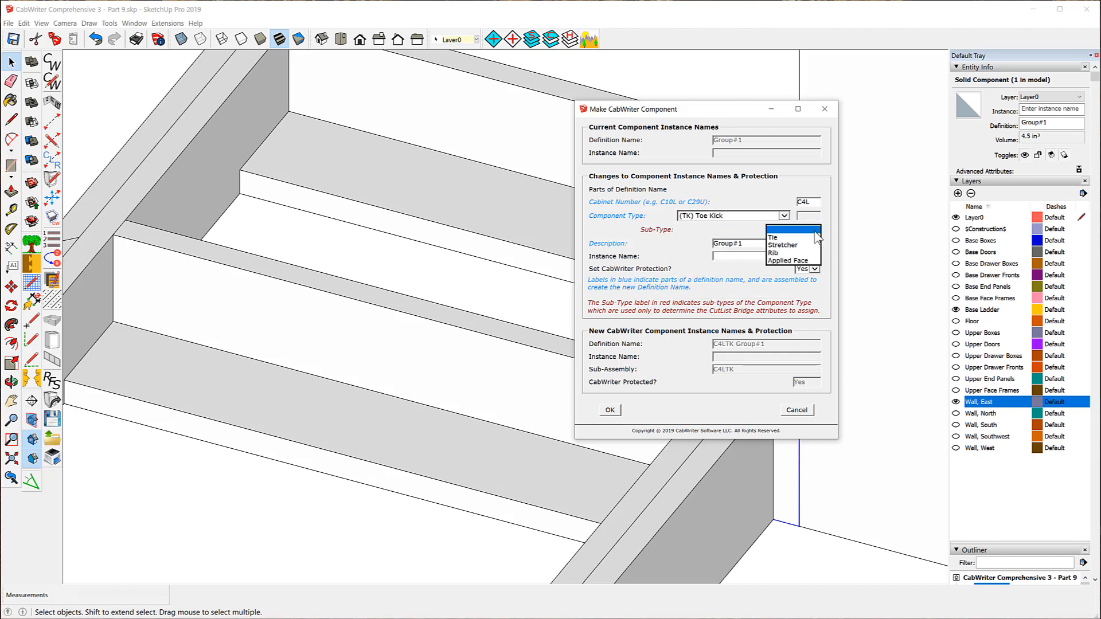
click(785, 261)
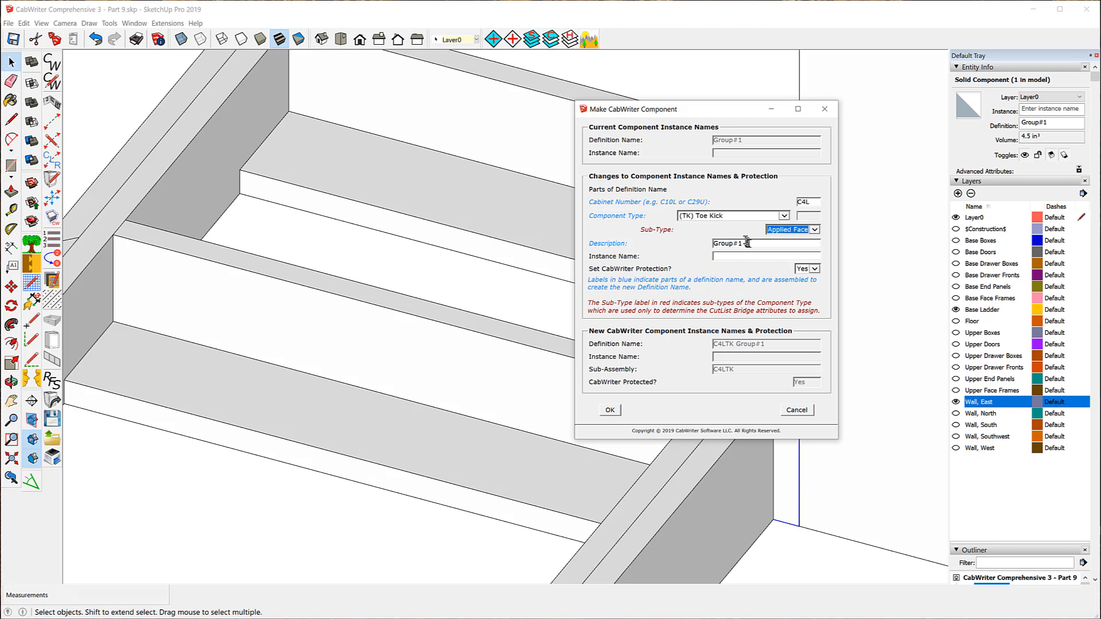
Set the filler component's description and instance name to Mouse Block and create it
drag(746, 243, 657, 241)
text(Mouse Block)
drag(770, 245, 699, 240)
right_click(743, 250)
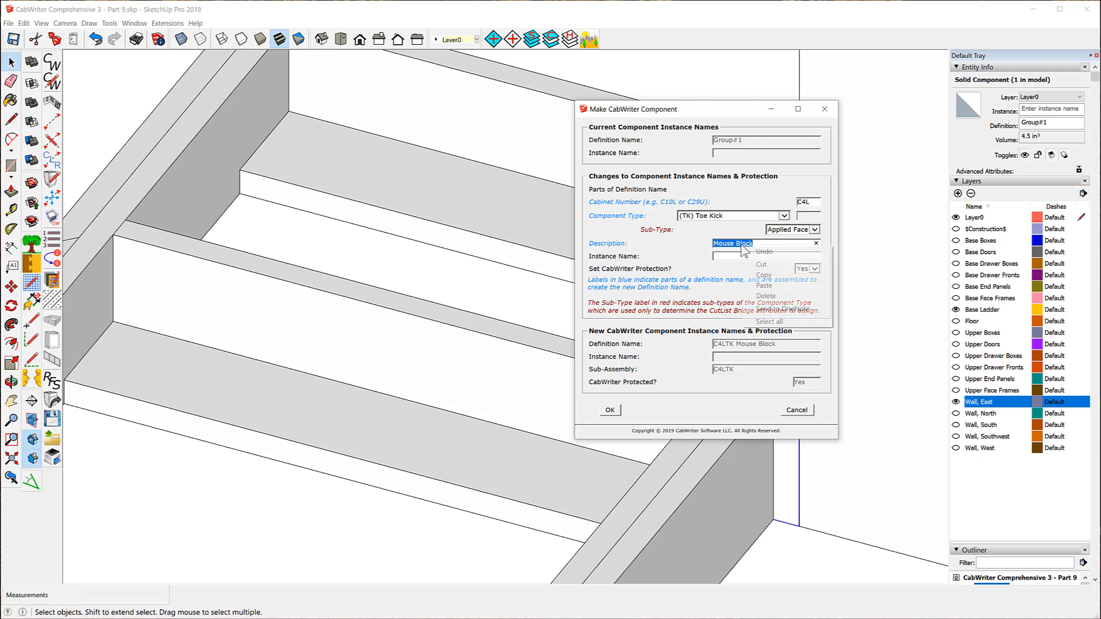
click(755, 274)
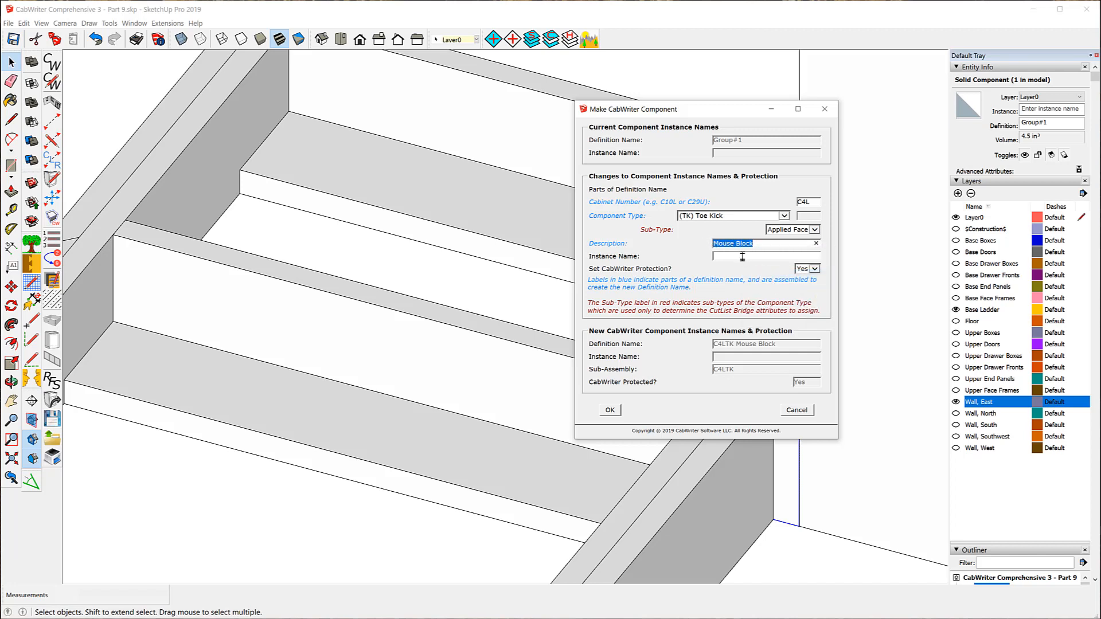
click(743, 257)
right_click(744, 258)
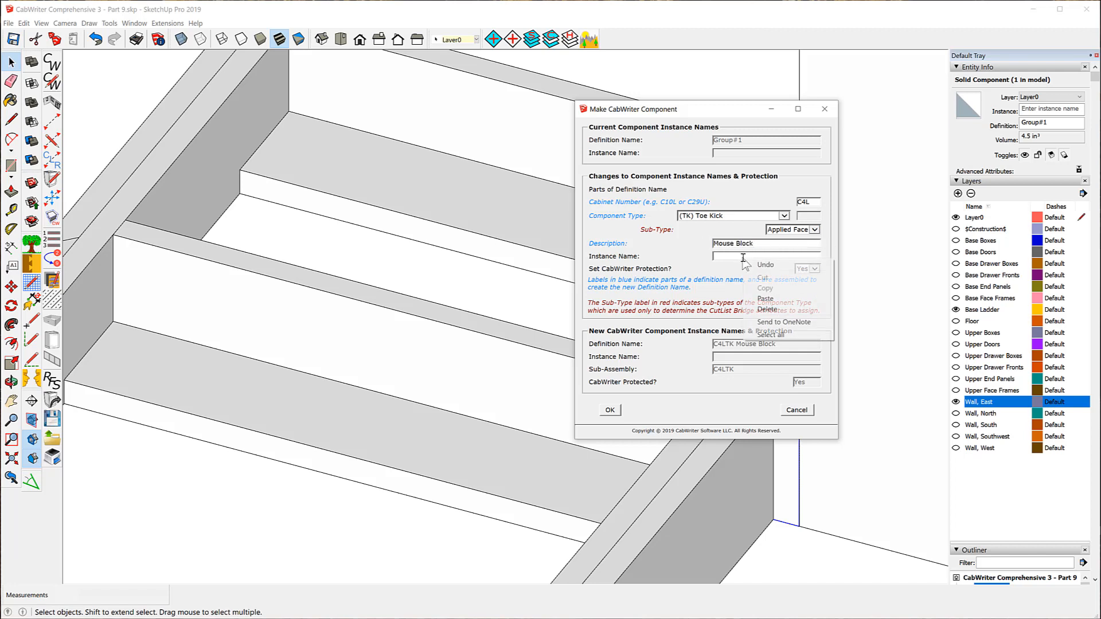
click(766, 298)
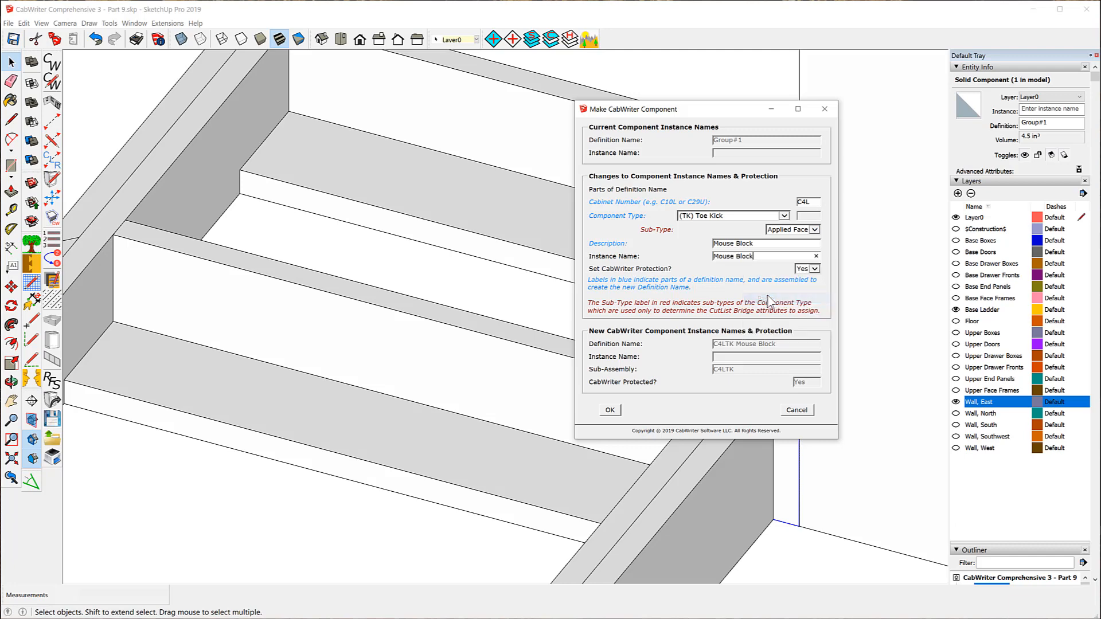
click(610, 411)
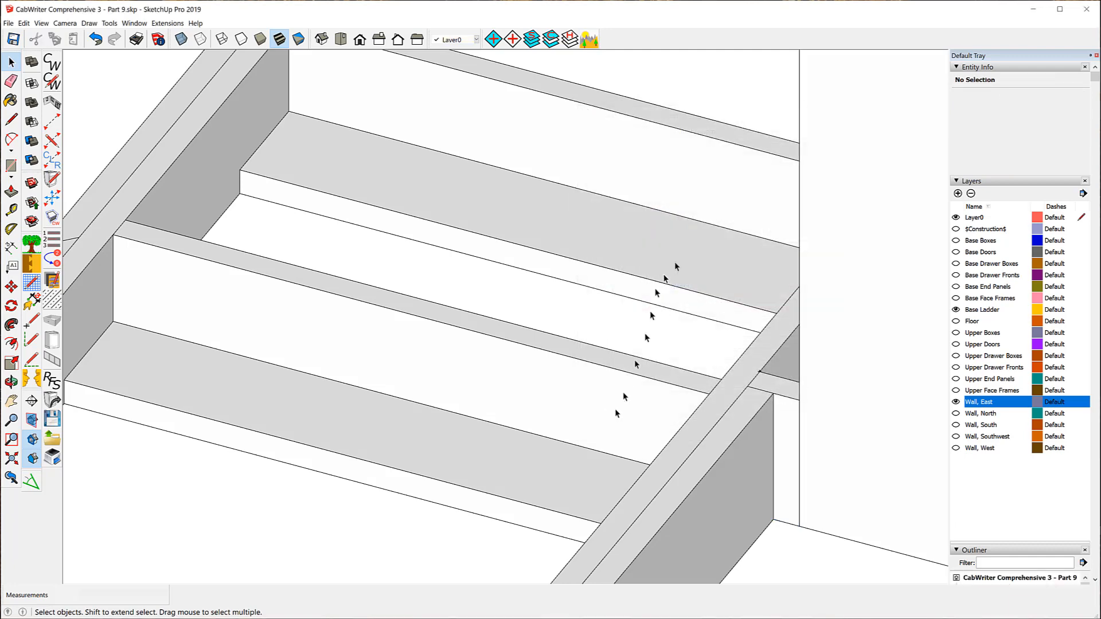
Delete the short end applied faces at both ends of the island's narrow front ladder
middle_drag(675, 267, 688, 251)
scroll(688, 250, down, 10)
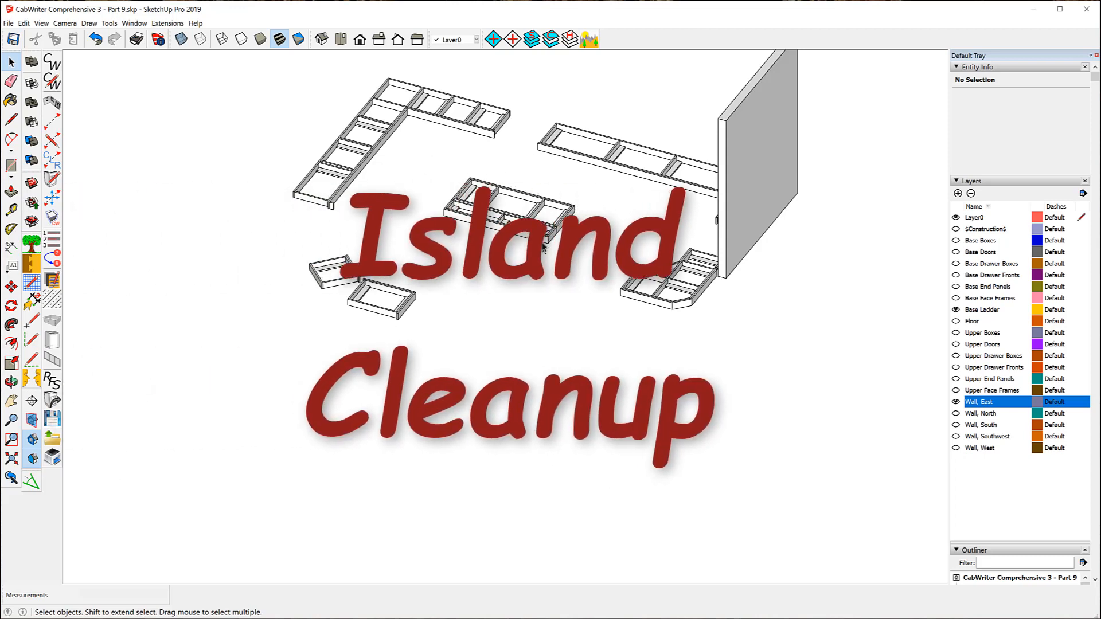
scroll(495, 189, up, 5)
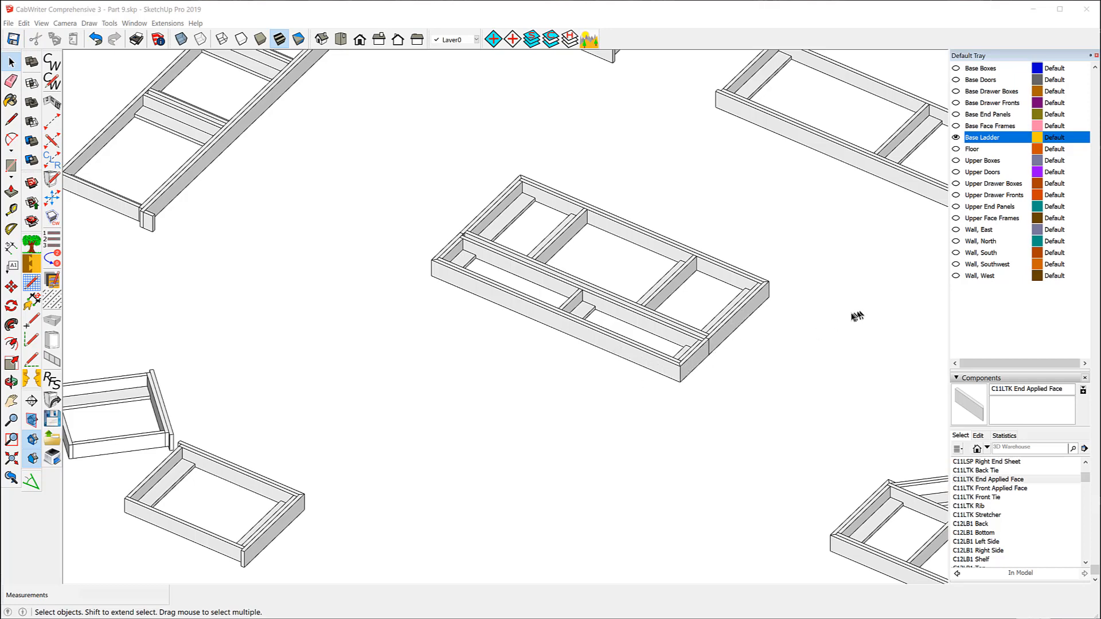
scroll(837, 309, up, 2)
scroll(714, 395, up, 3)
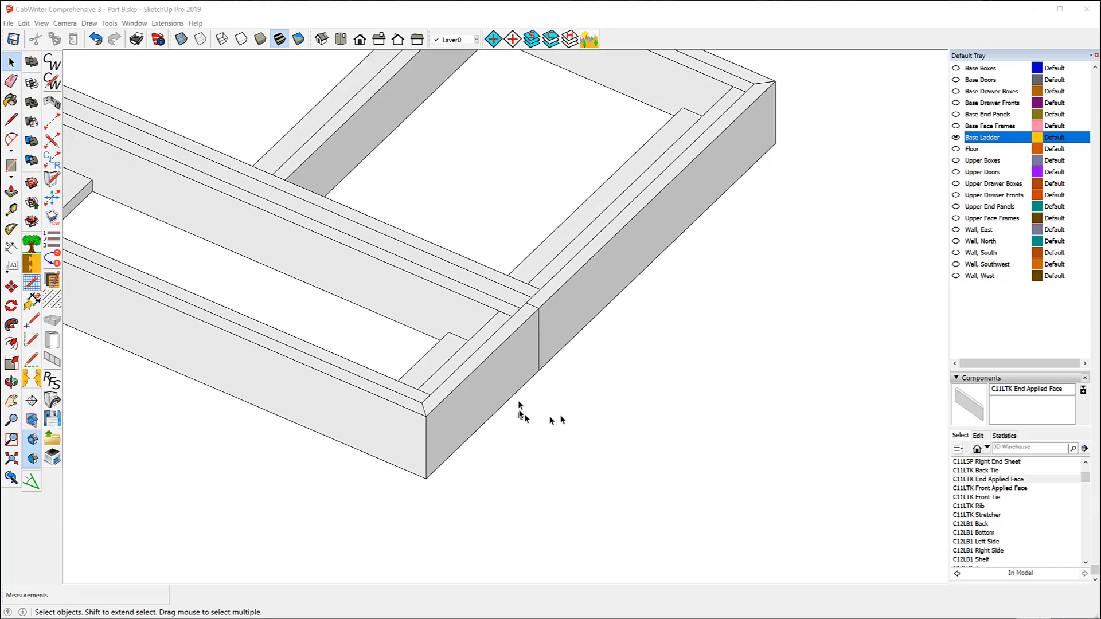
click(497, 400)
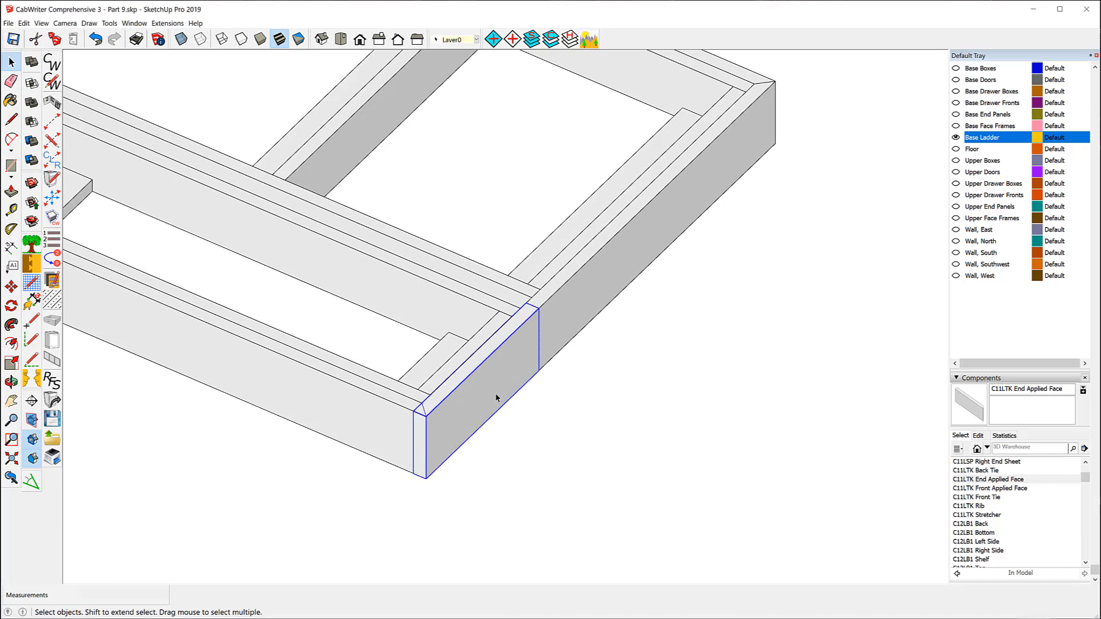
key(Delete)
scroll(494, 389, down, 5)
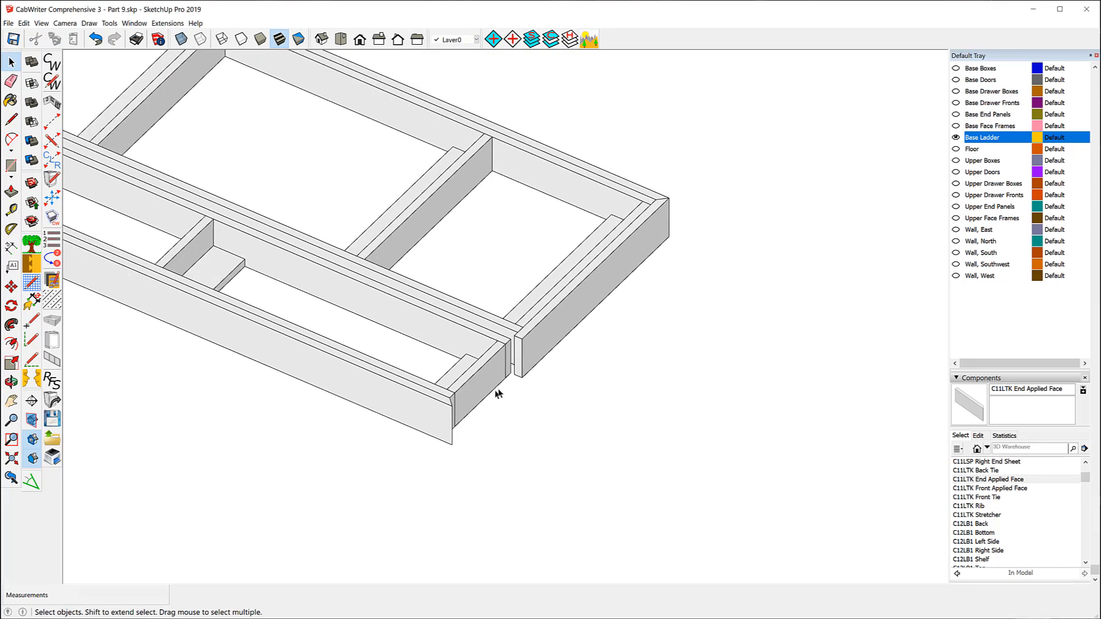
scroll(176, 258, up, 3)
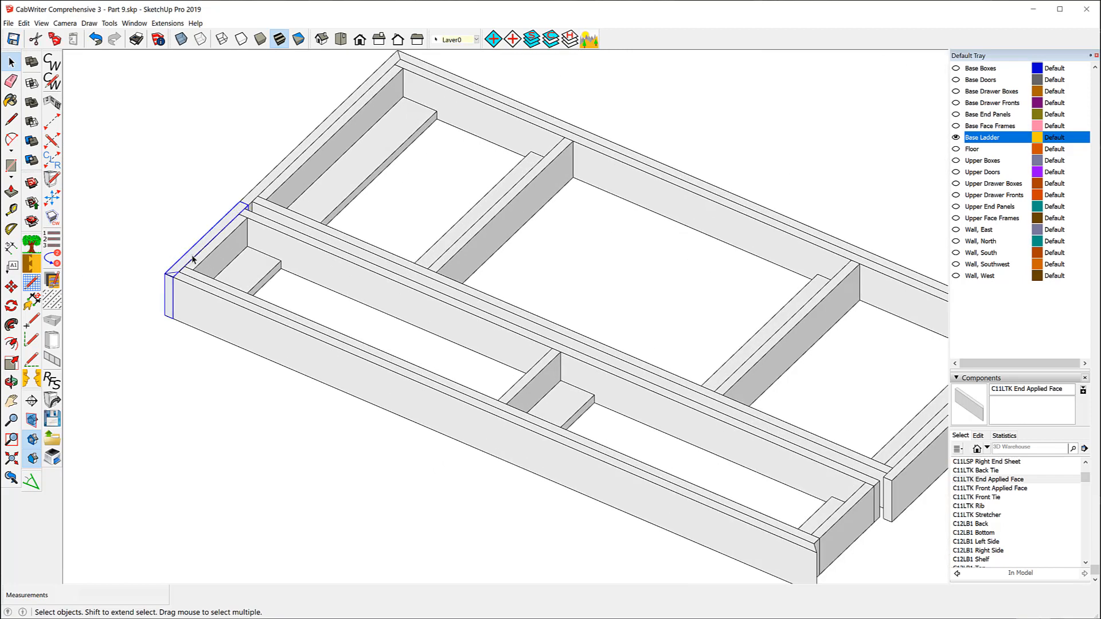
scroll(526, 274, down, 3)
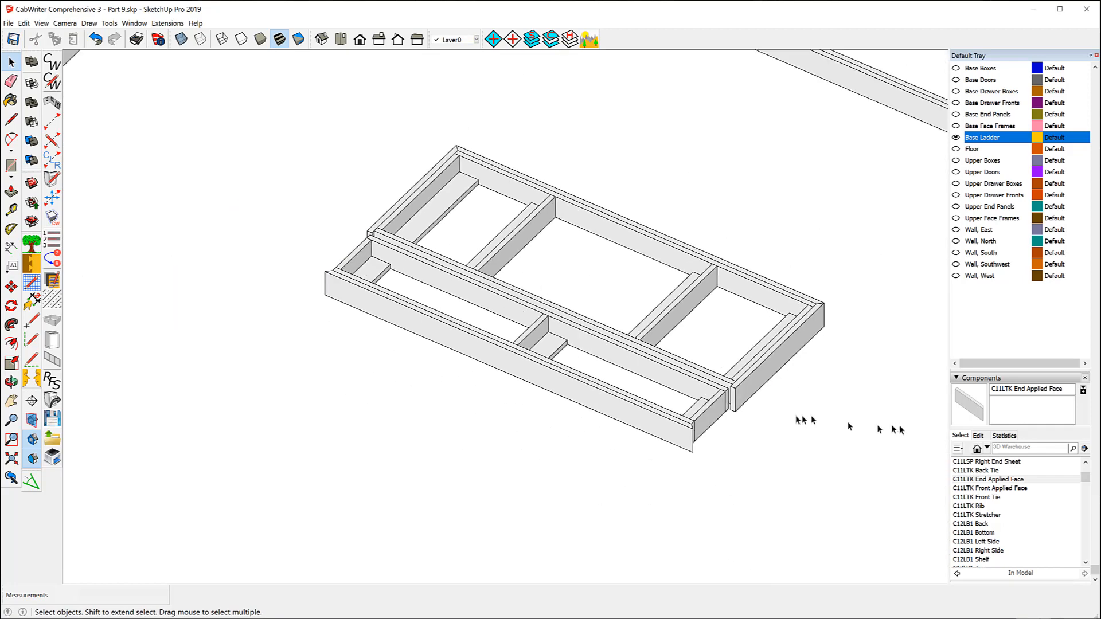
Edit the island's remaining end applied face component and push/pull its front end 9 1/4" along the narrow ladder
click(756, 396)
right_click(757, 395)
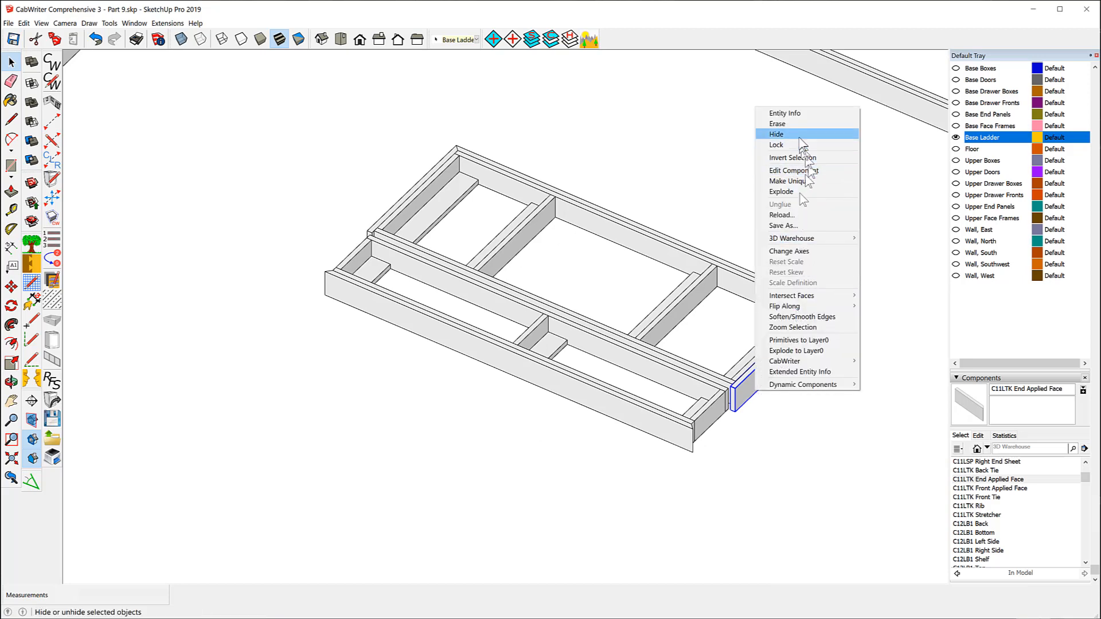
click(791, 172)
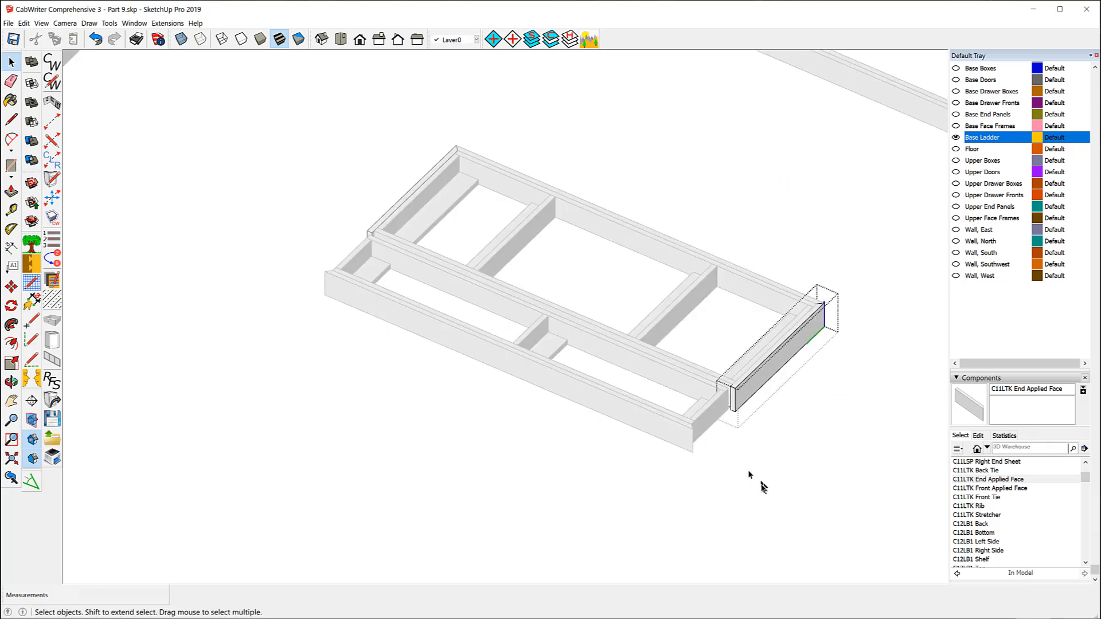
scroll(725, 427, up, 5)
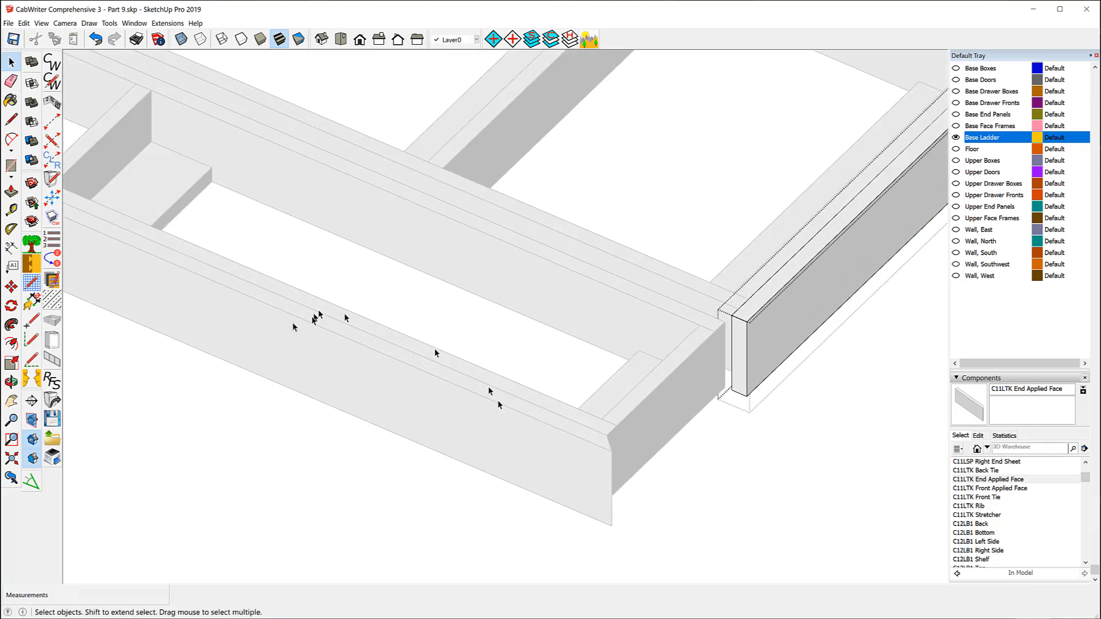
click(11, 192)
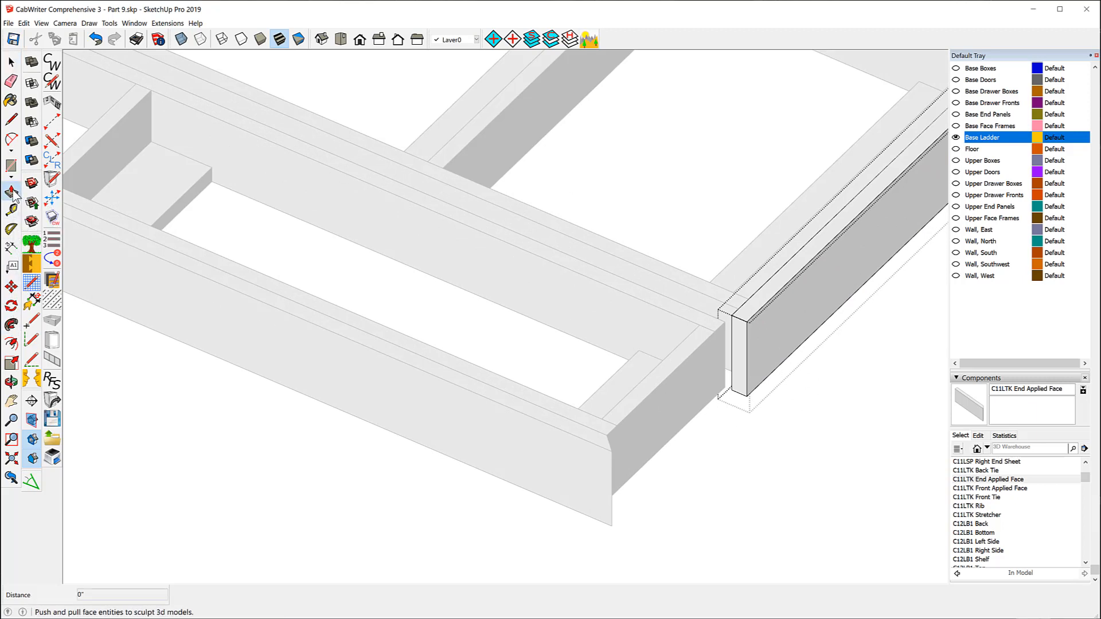
click(733, 340)
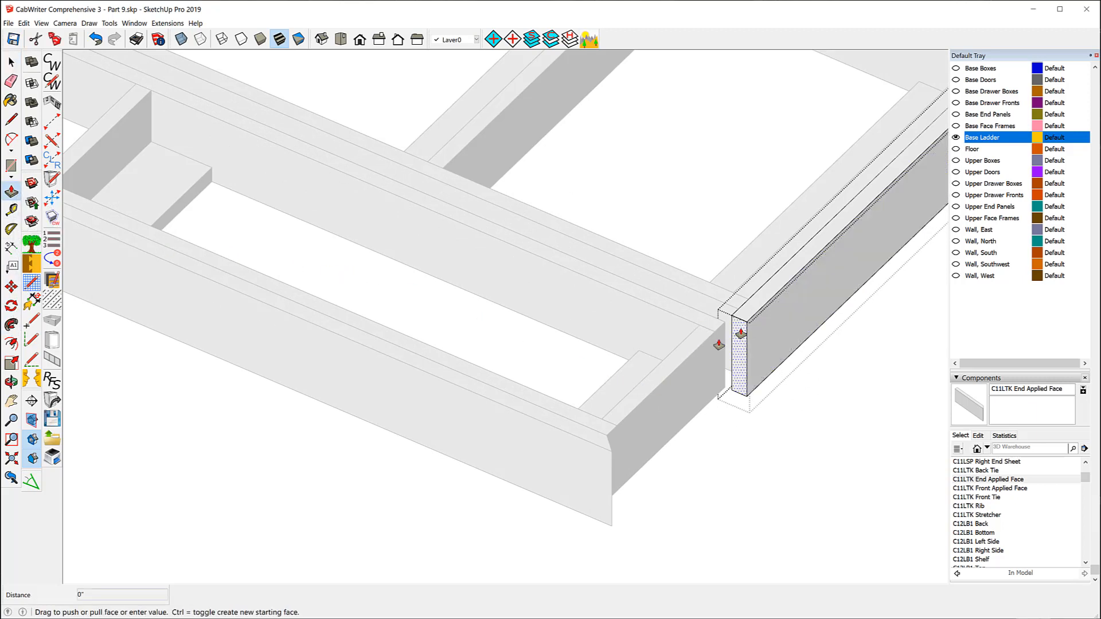
click(603, 445)
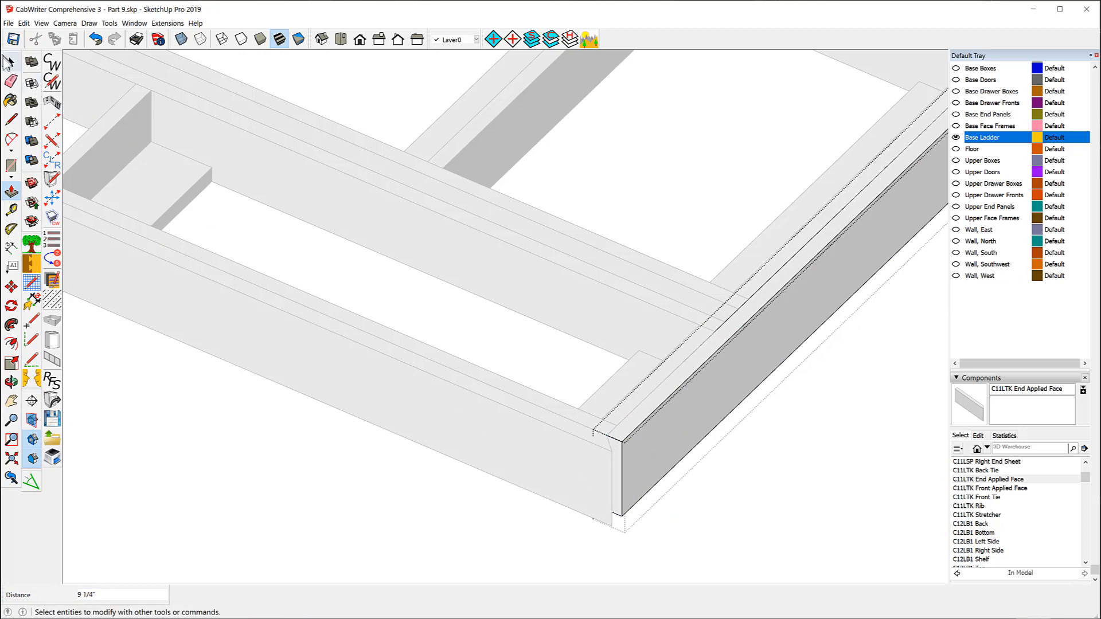
Move the end face's outer vertical edge 3/4" to the corner of the front applied face to form a miter, and finish editing the component
click(11, 62)
scroll(635, 494, up, 3)
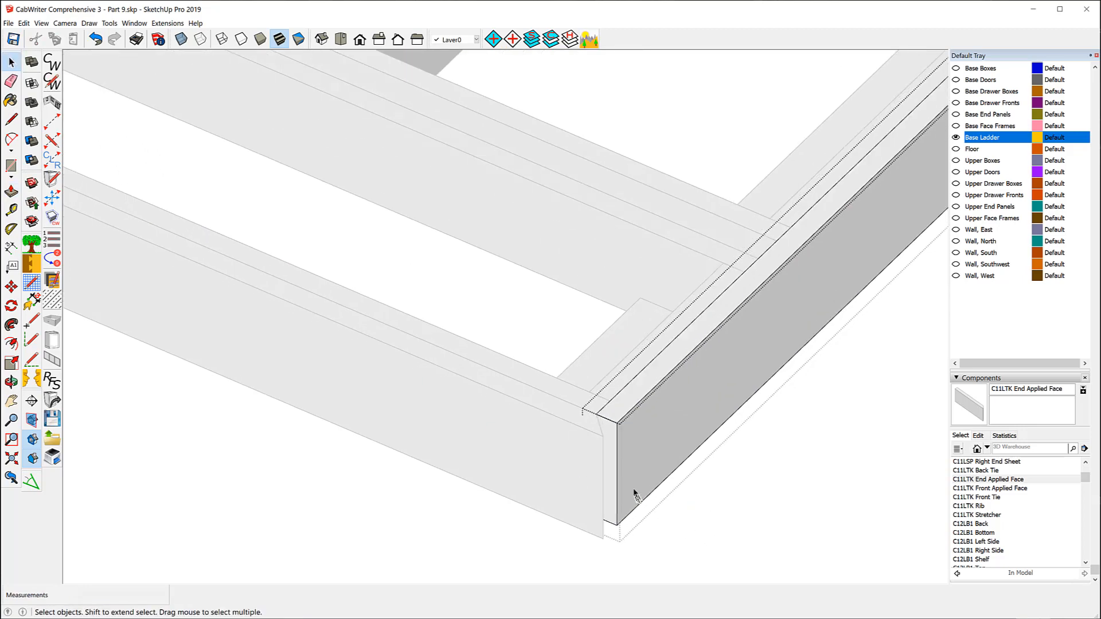
click(611, 460)
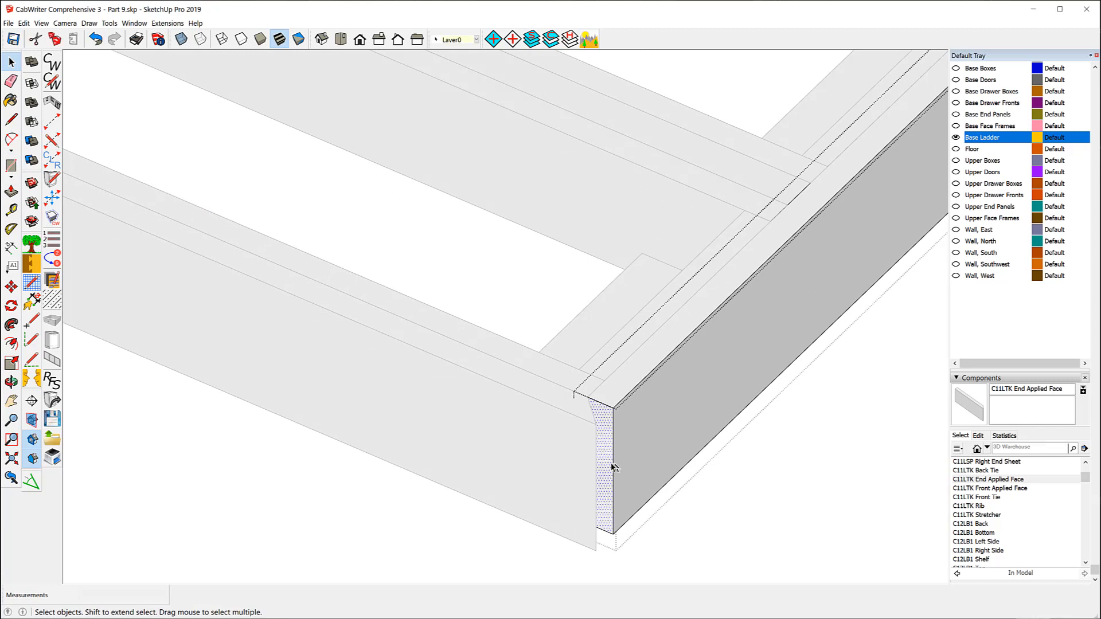
click(615, 467)
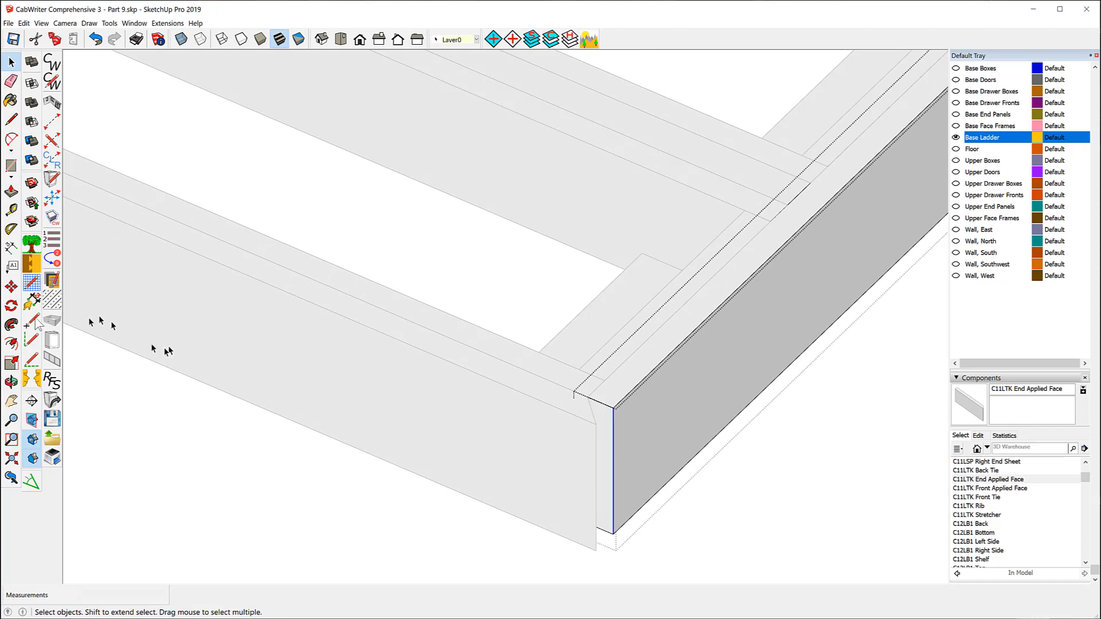
click(10, 286)
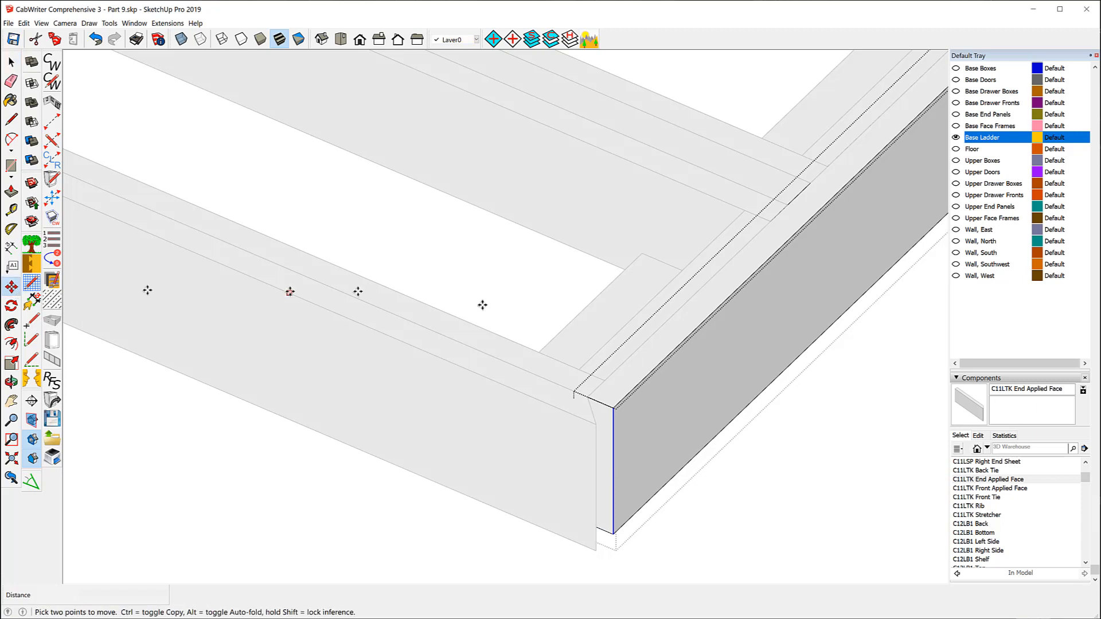
click(614, 407)
click(602, 419)
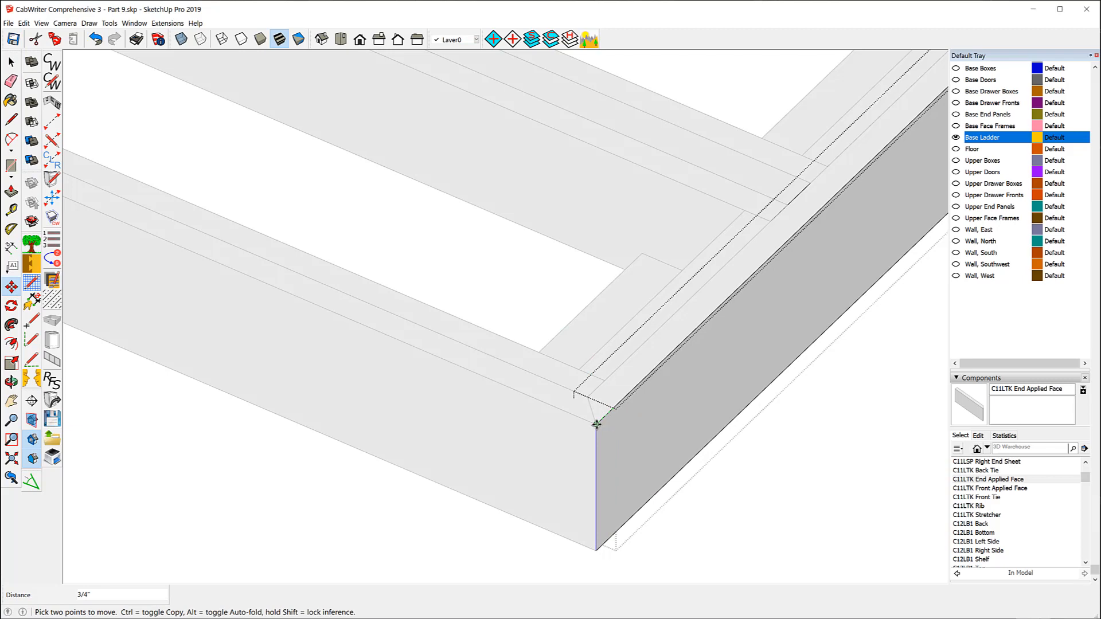
scroll(695, 415, down, 3)
scroll(694, 414, down, 3)
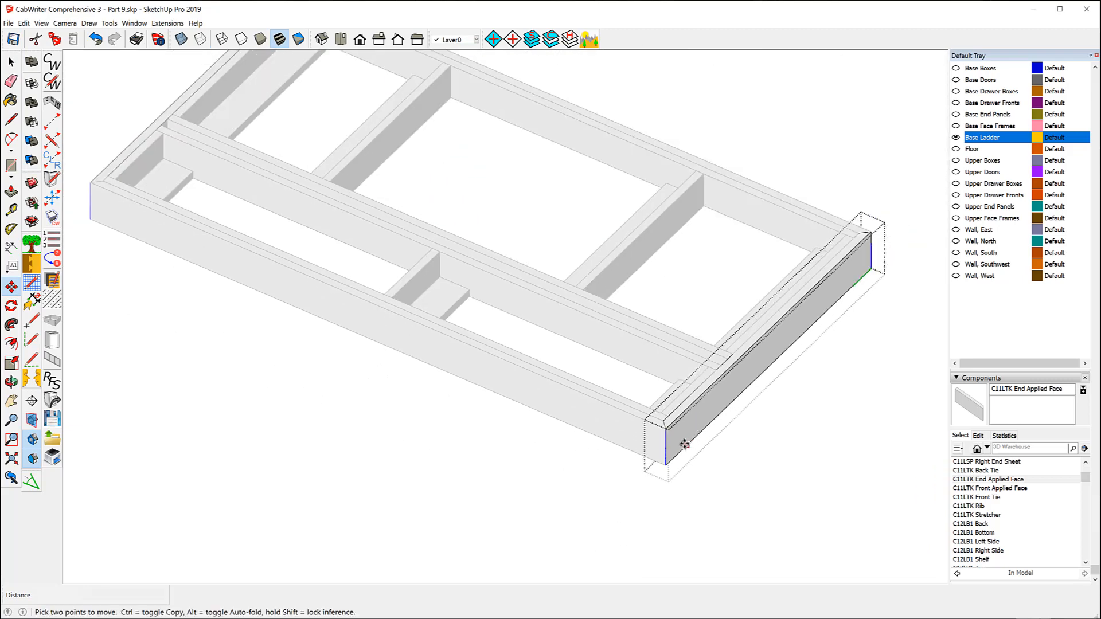
scroll(683, 440, down, 2)
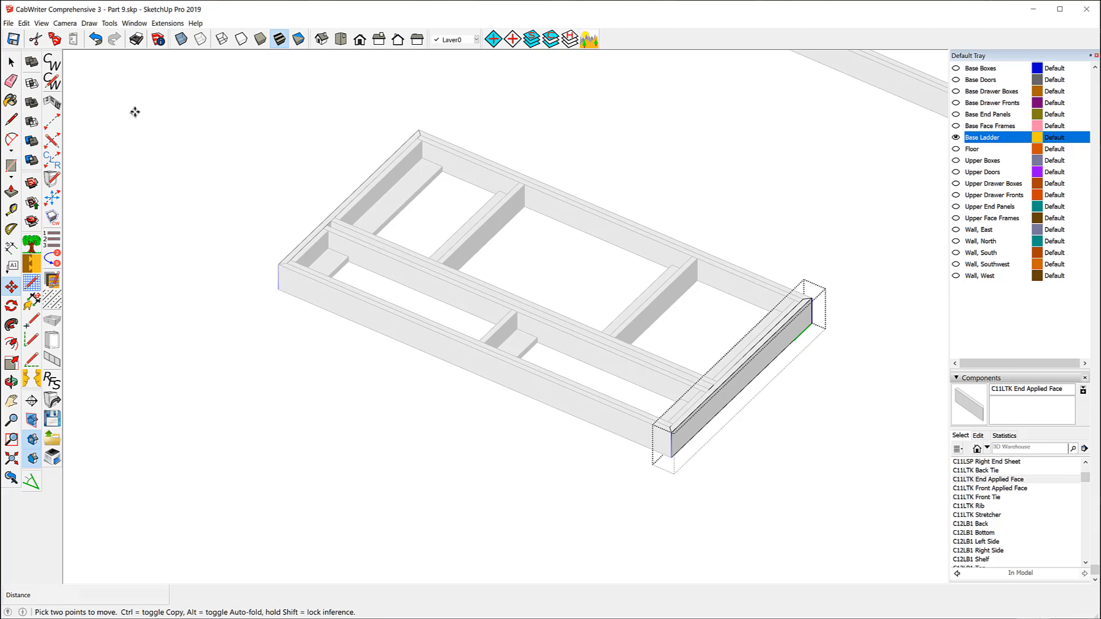
click(11, 61)
click(189, 199)
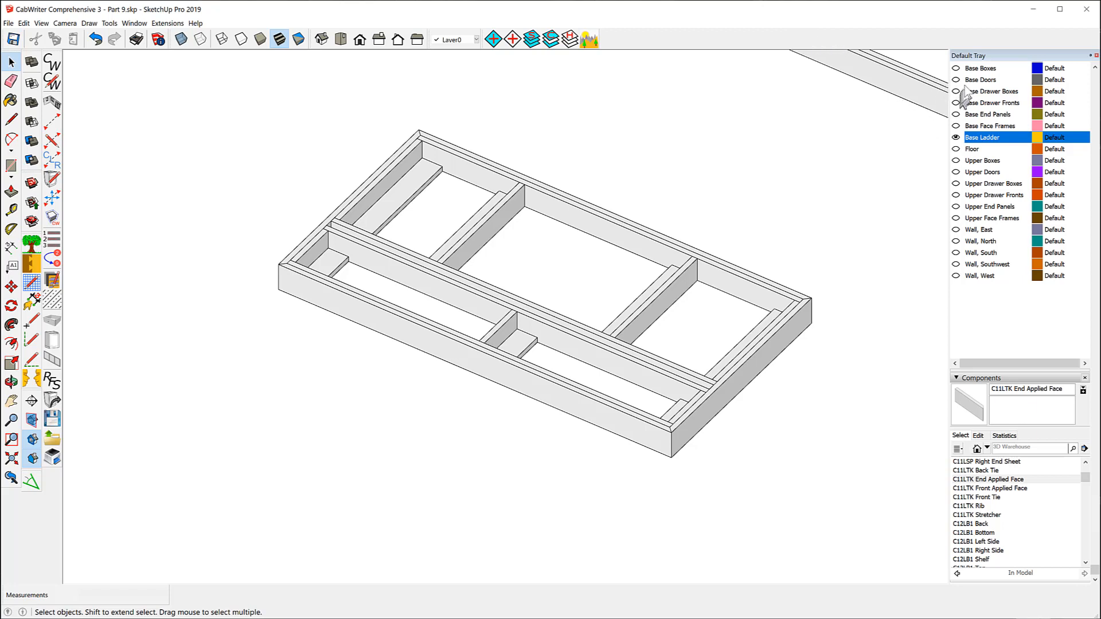
Show the Base Boxes, Base Doors, Base Drawer Boxes, Base Drawer Fronts, Base End Panels and Base Face Frames layers
click(956, 68)
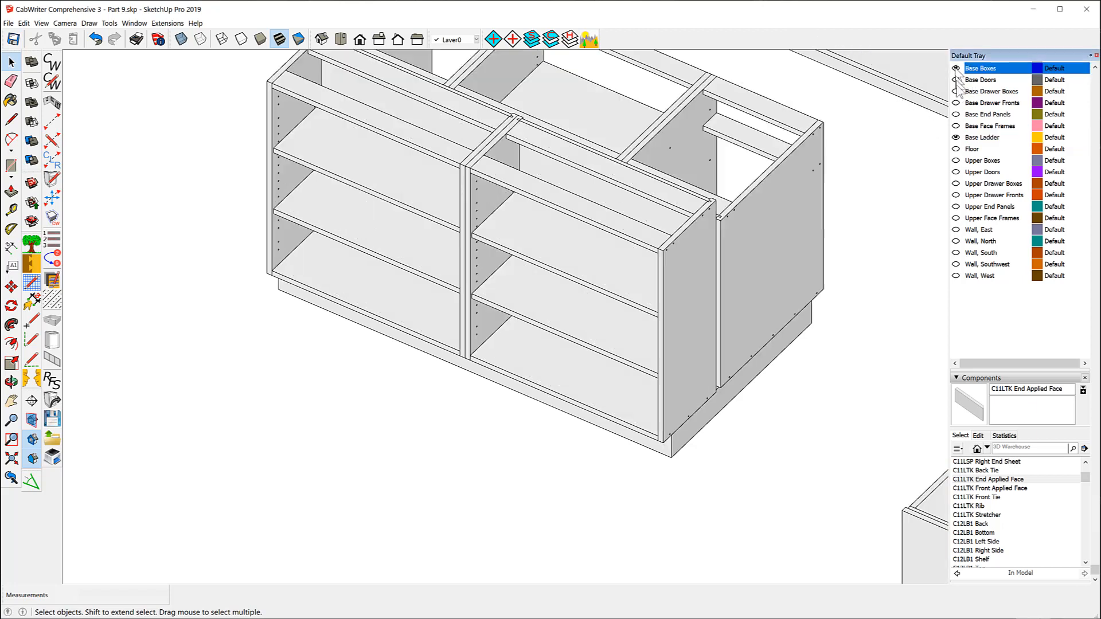
click(956, 79)
click(956, 91)
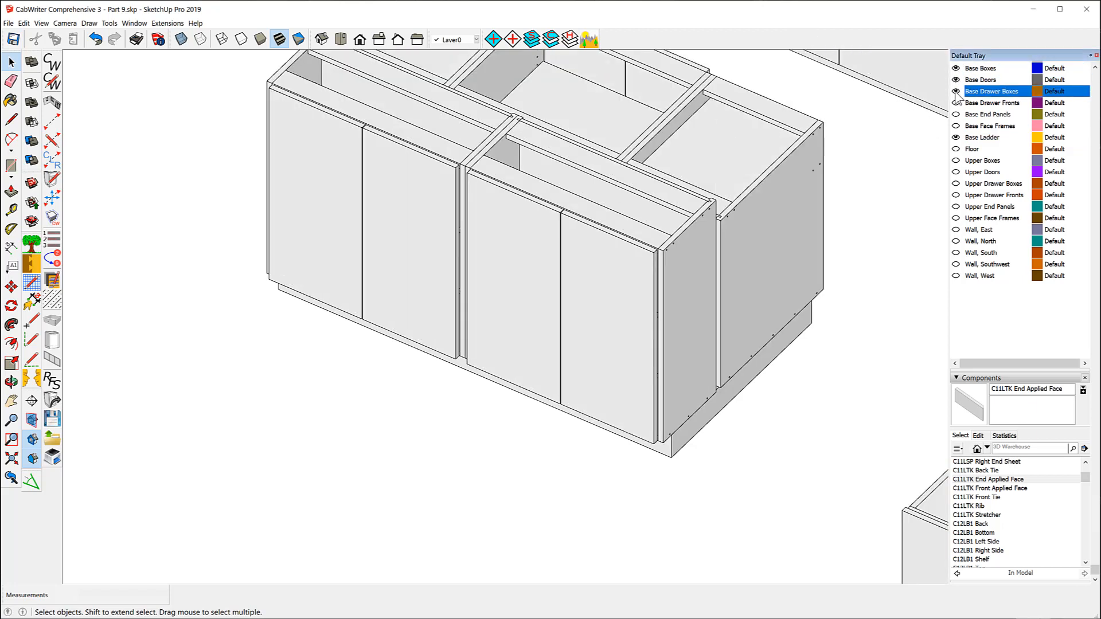
click(956, 103)
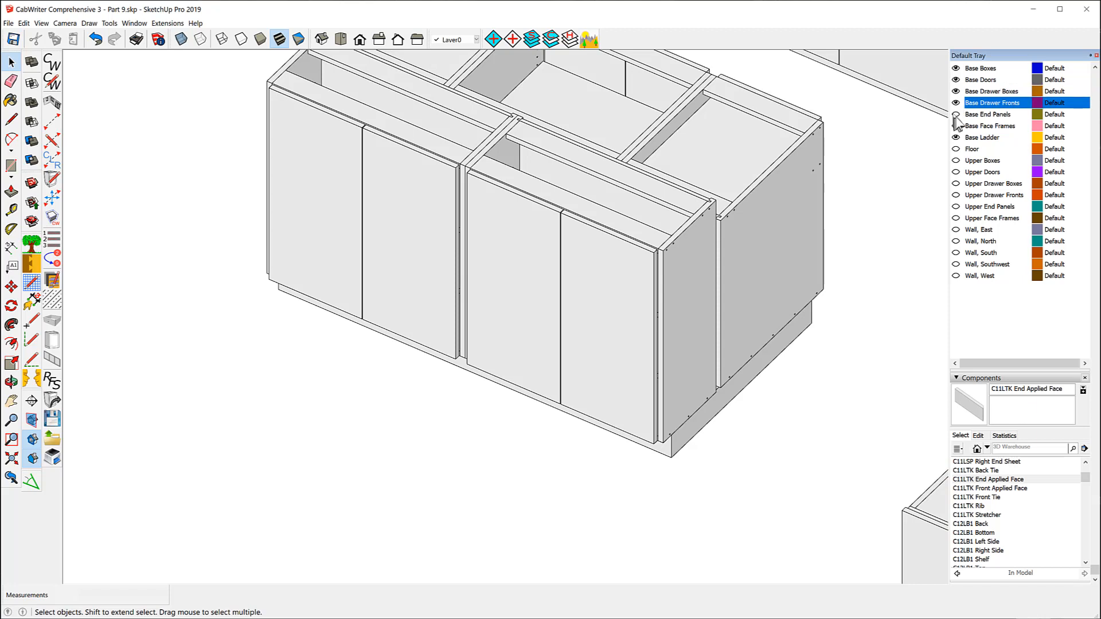
click(956, 114)
click(956, 126)
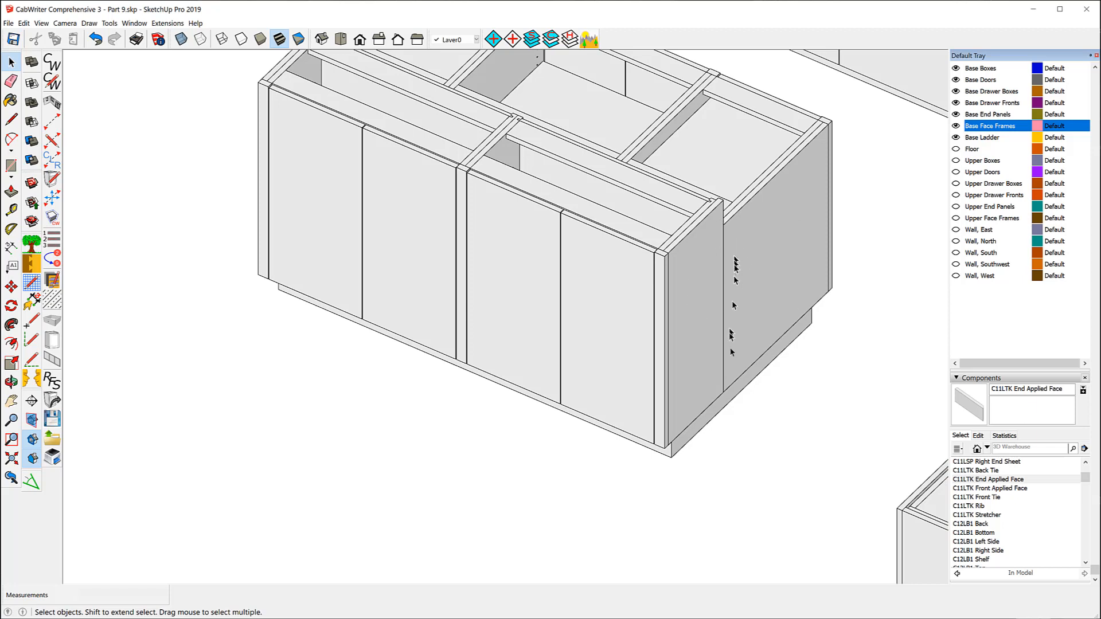
Measure the island's end sheets with the Tape Measure, starting at the lower front corner by the face frame
click(11, 209)
scroll(682, 396, up, 3)
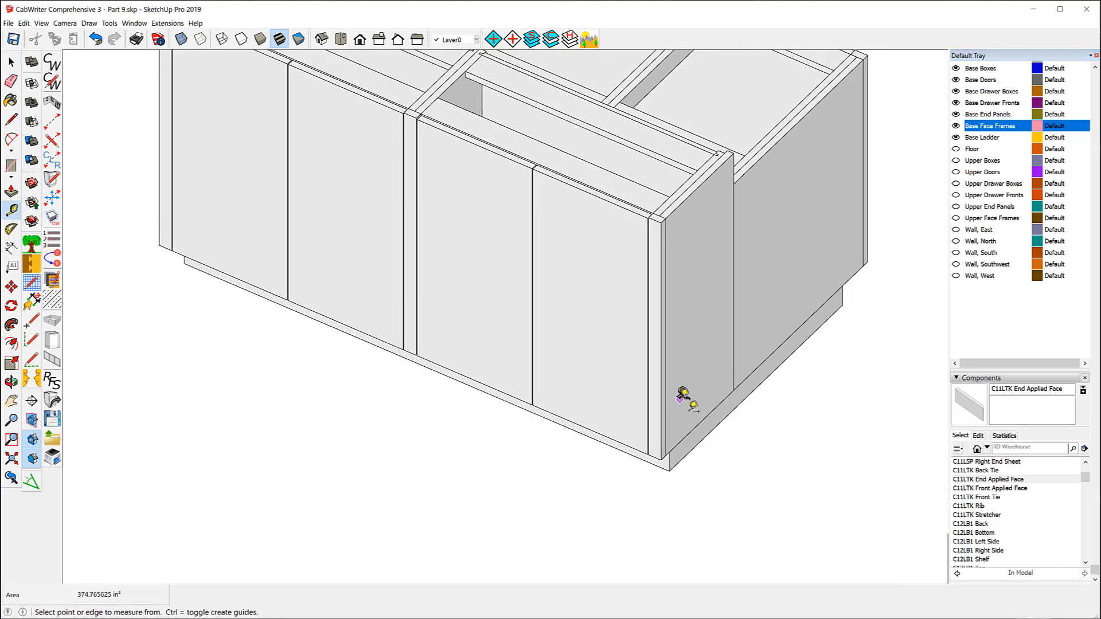
scroll(683, 396, up, 2)
click(657, 478)
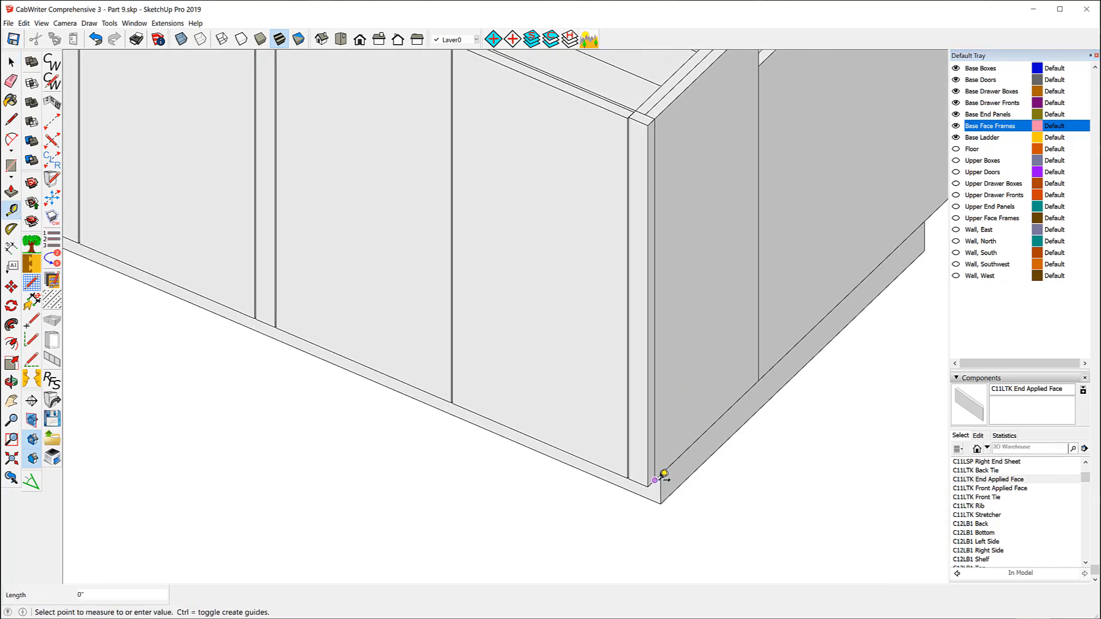
scroll(493, 447, down, 4)
scroll(728, 324, up, 4)
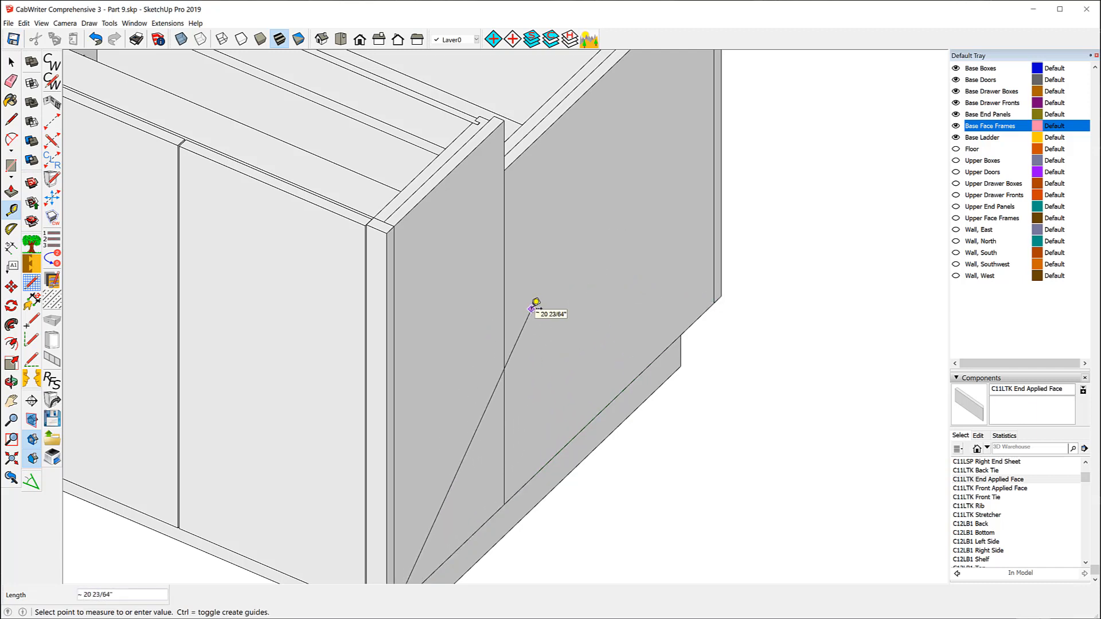
key(Escape)
scroll(559, 259, down, 1)
scroll(559, 259, down, 3)
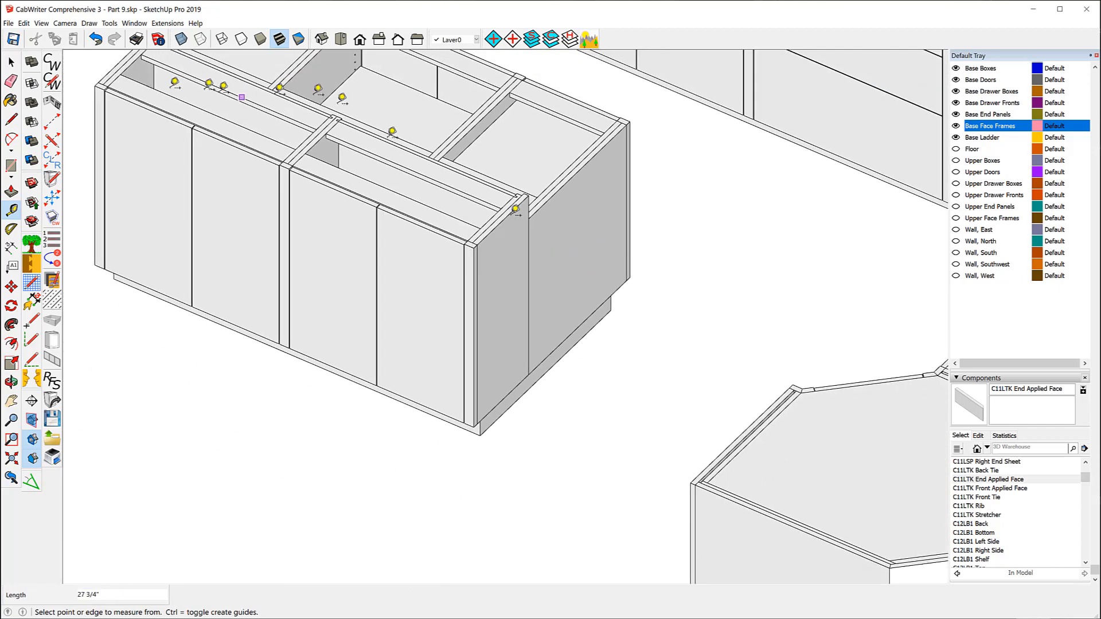
Delete the narrow end sheets at both ends of the island's shallow front cabinets
click(10, 61)
click(500, 259)
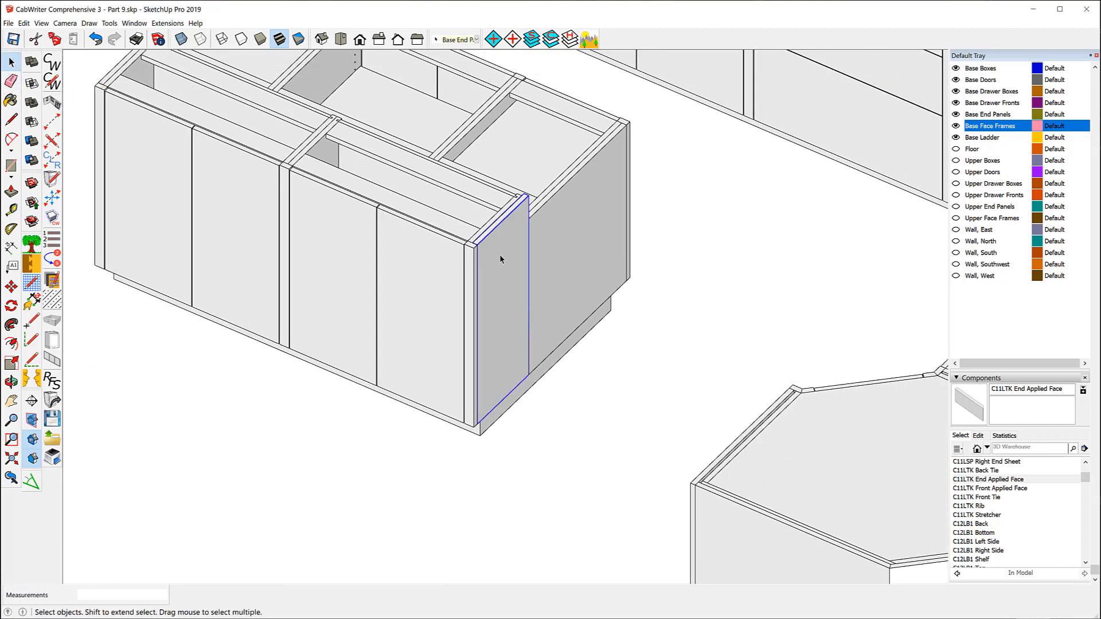
key(Delete)
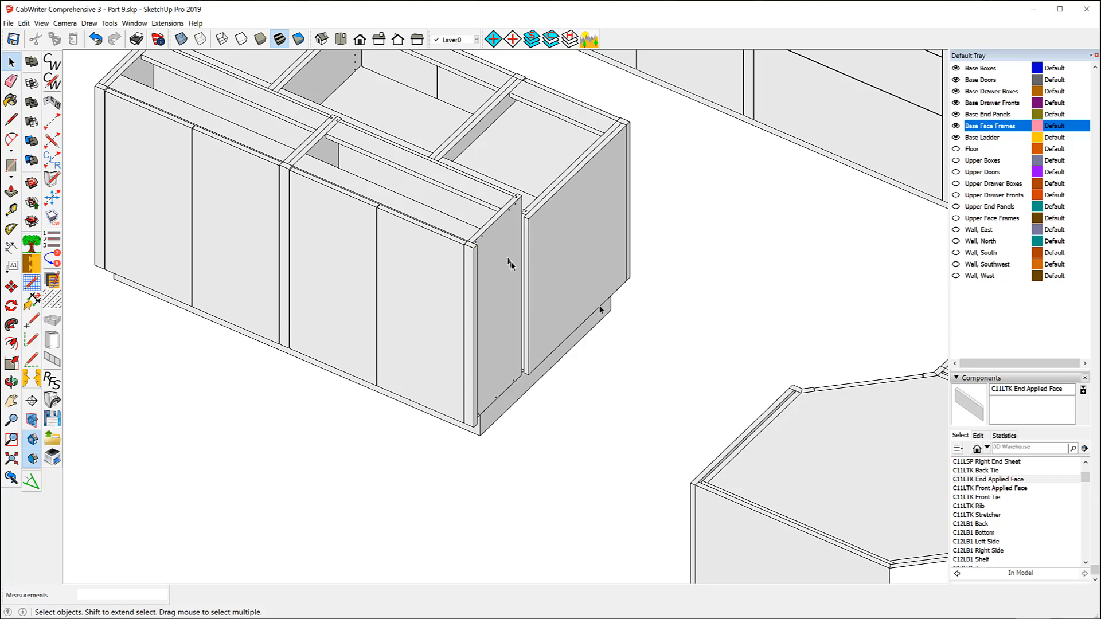
scroll(611, 302, down, 2)
scroll(293, 161, up, 4)
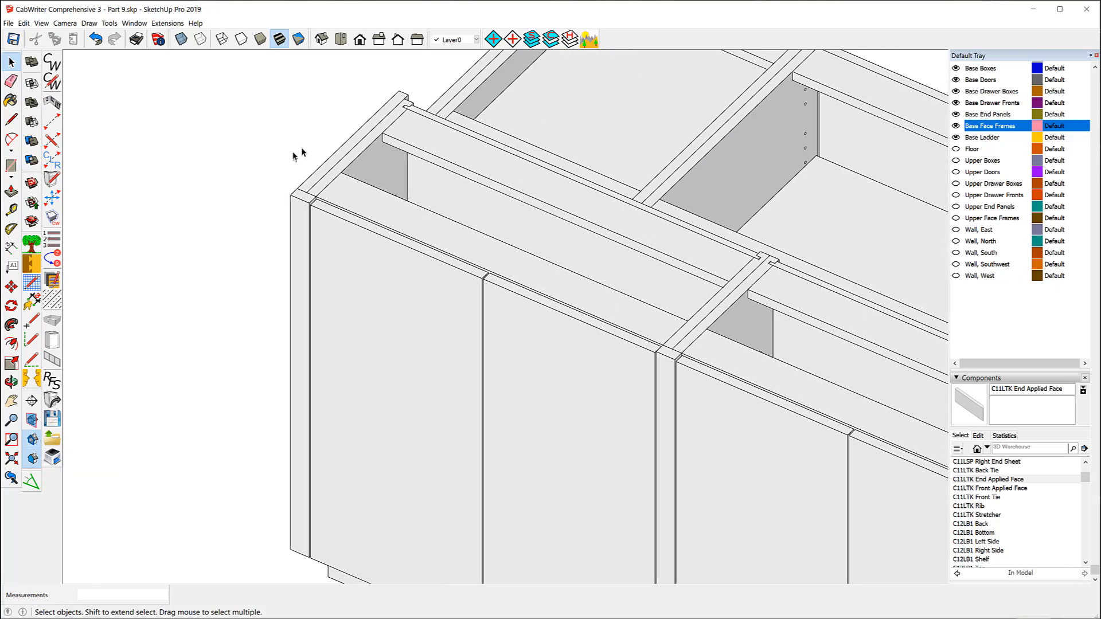
click(325, 165)
key(Delete)
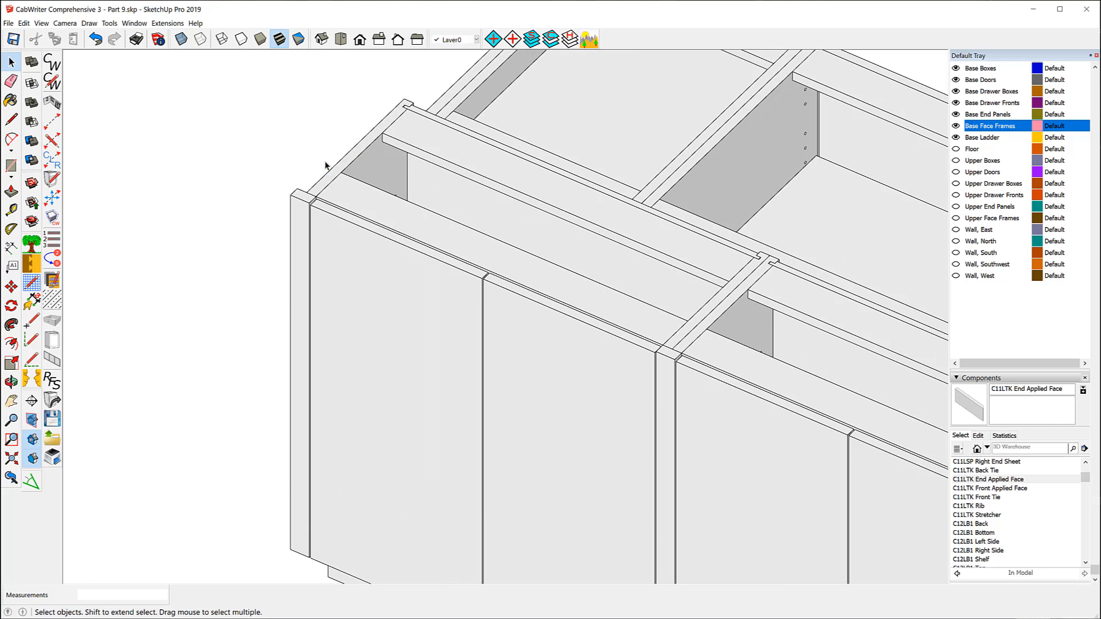
scroll(254, 248, down, 2)
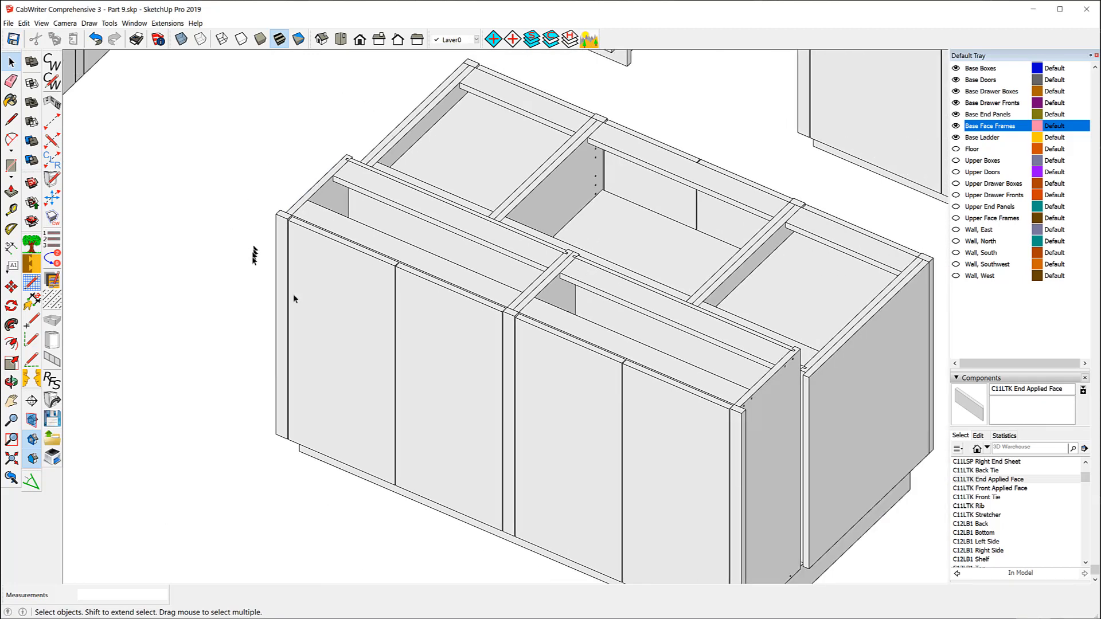
scroll(293, 299, down, 2)
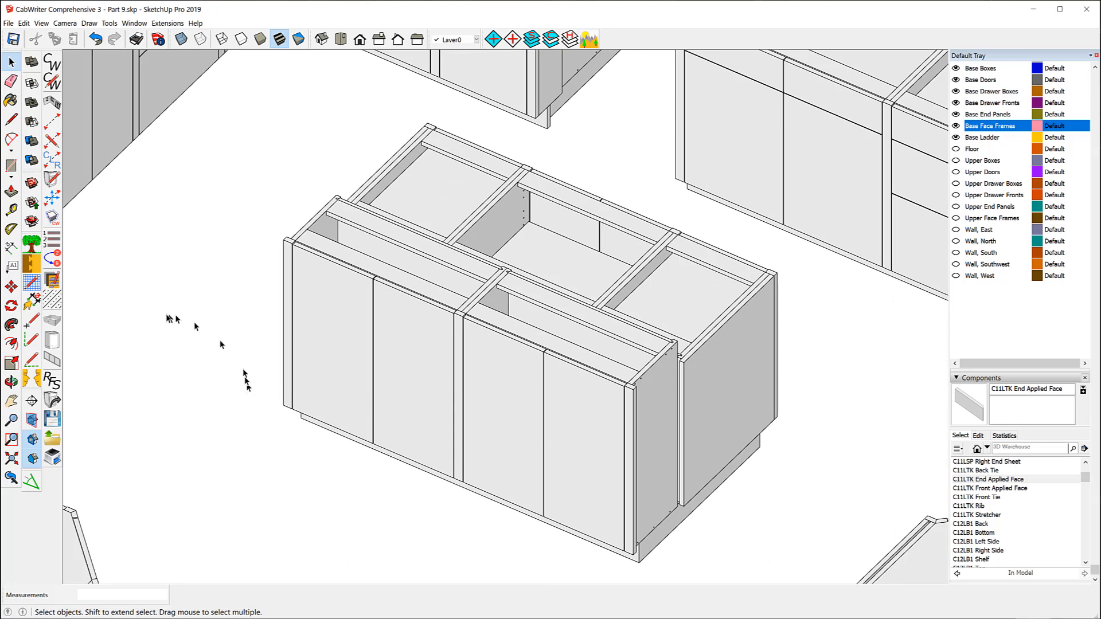
Place guides along the front face frame's top outer corner and the vertical front edge of the remaining C13LSP Left End Sheet
click(12, 211)
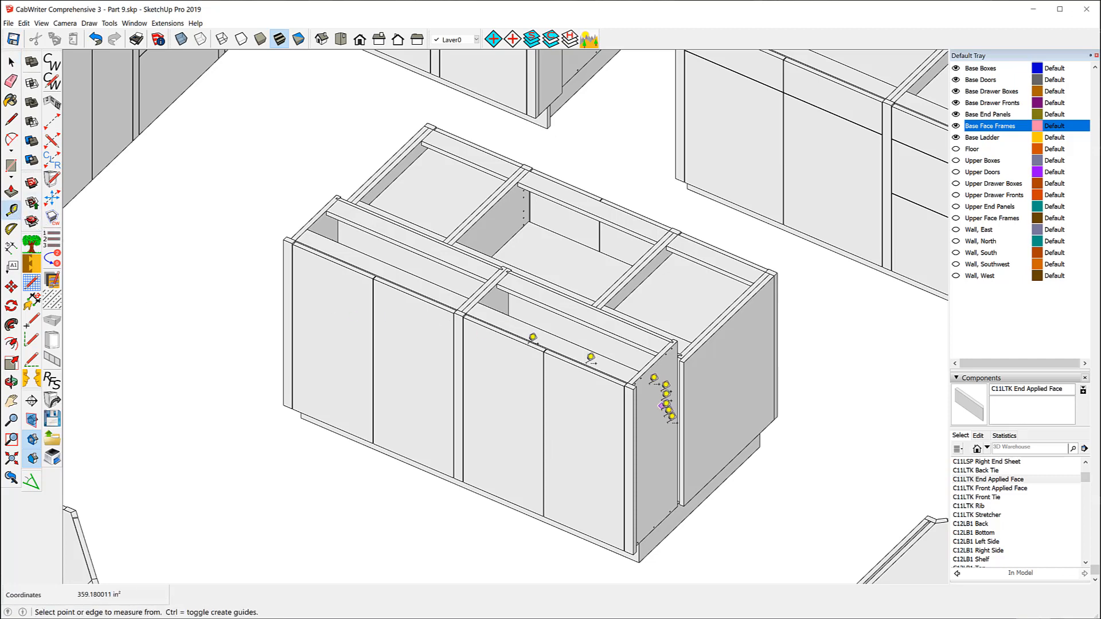
scroll(651, 395, up, 6)
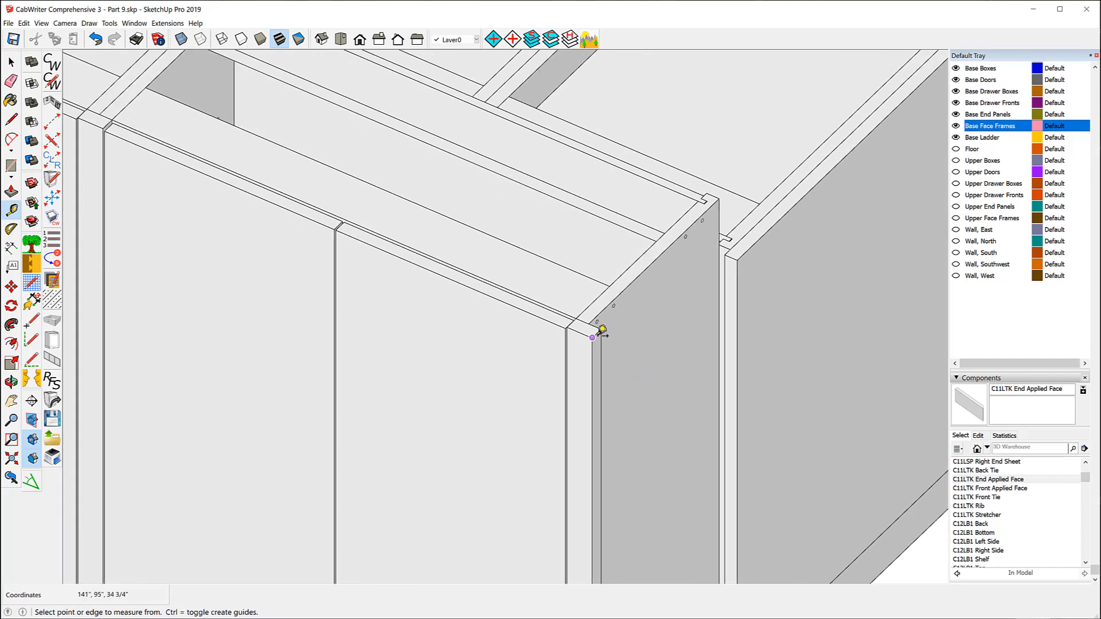
scroll(601, 329, up, 2)
click(598, 329)
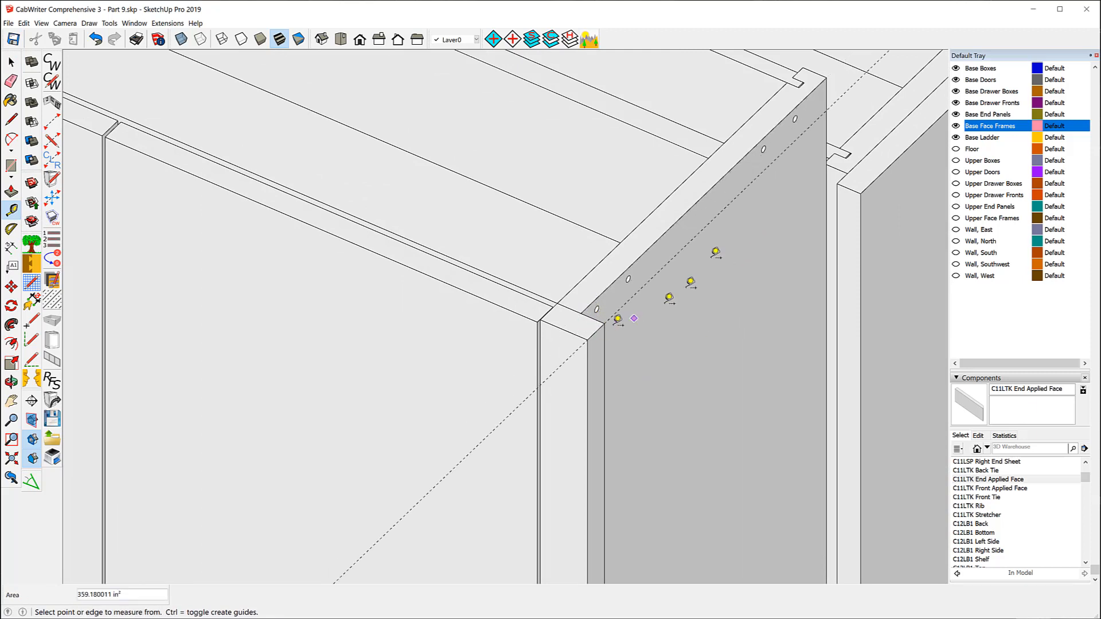
click(862, 220)
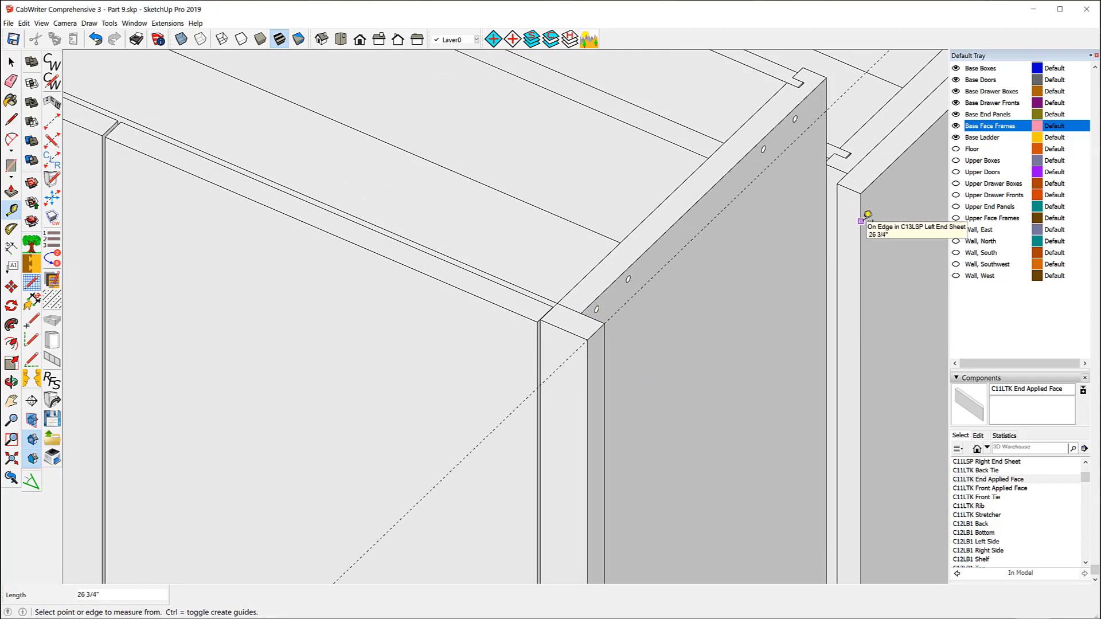
click(861, 221)
click(861, 222)
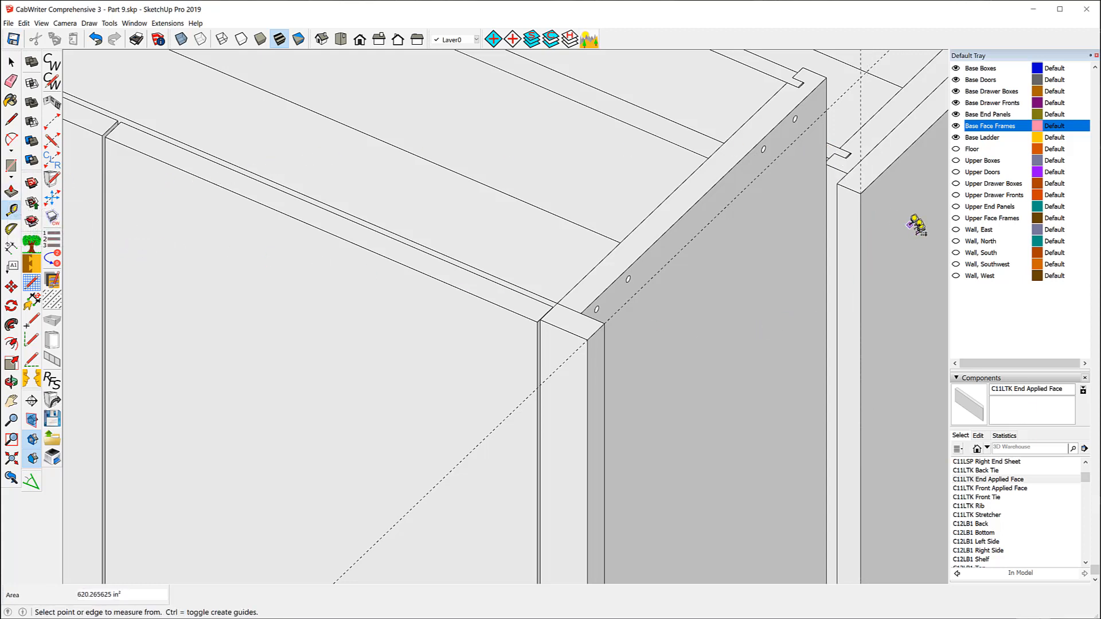
Edit the wide left end sheet component and push/pull its front edge 12 3/16" to the front face frame's corner
click(11, 61)
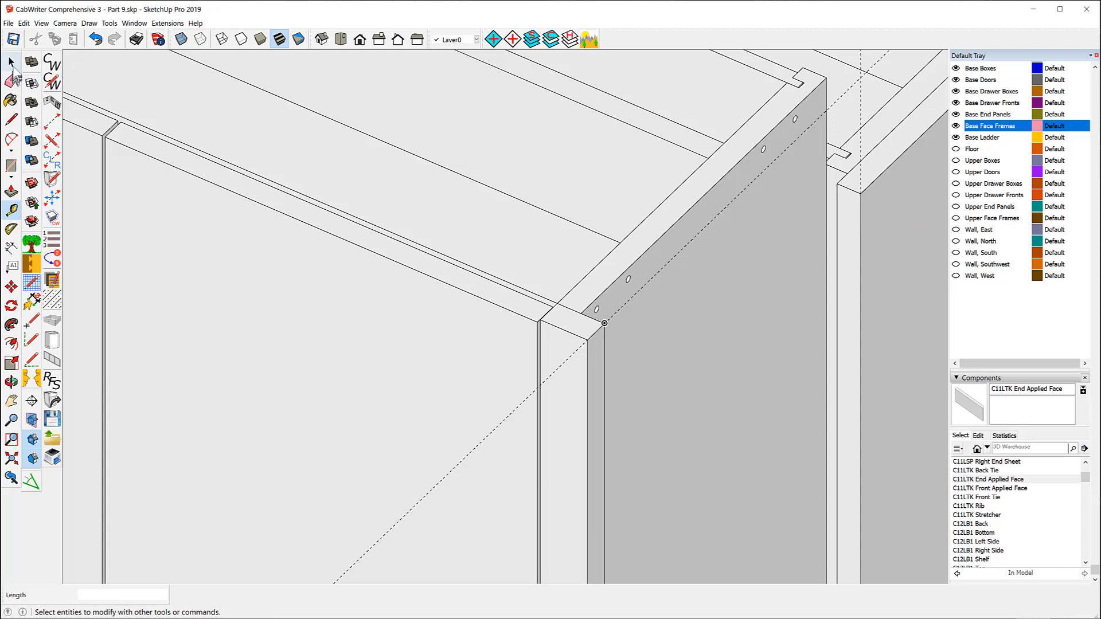
click(883, 211)
right_click(883, 211)
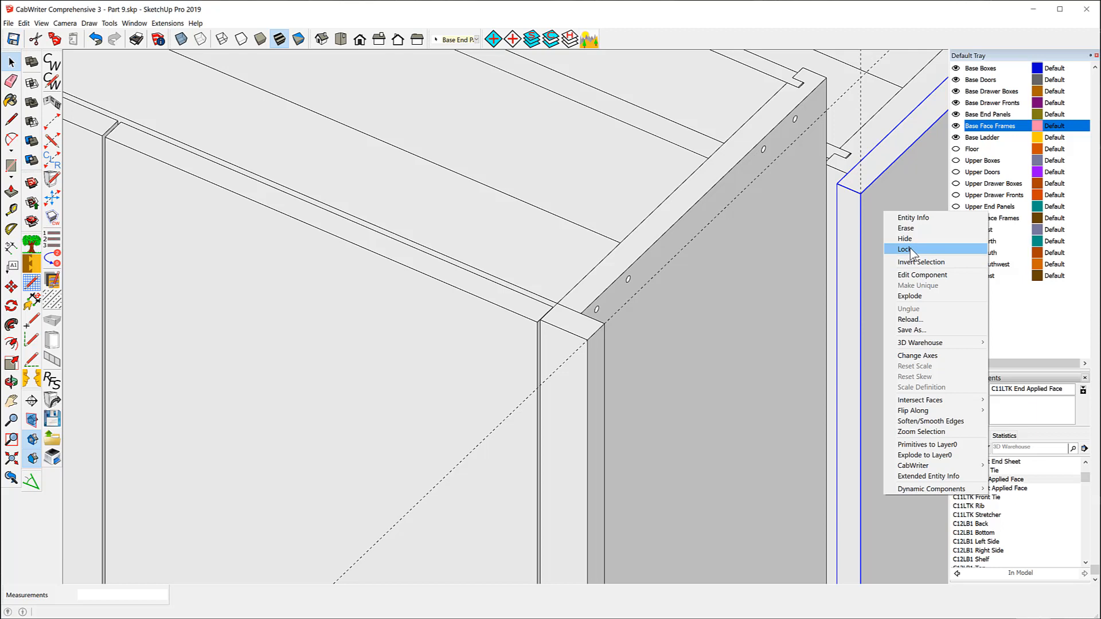
click(919, 276)
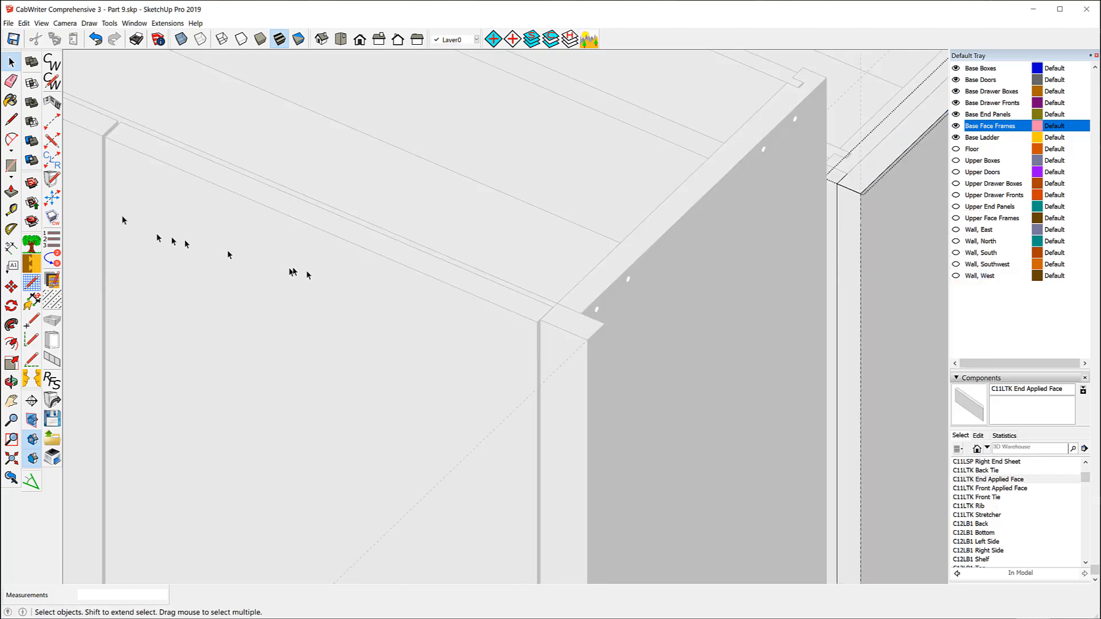
click(11, 191)
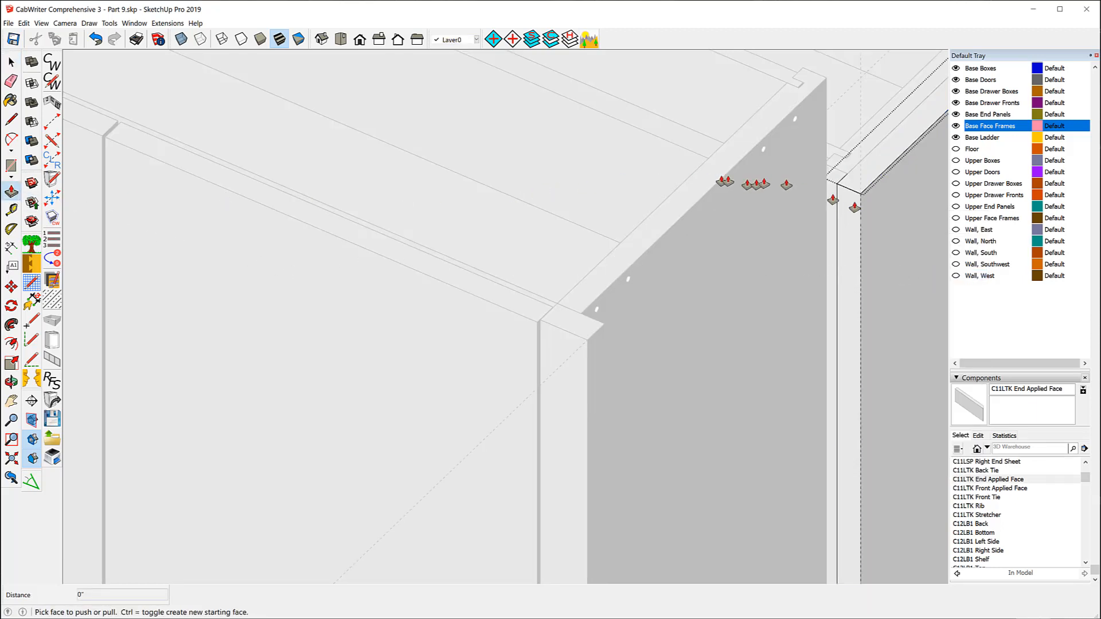
click(857, 213)
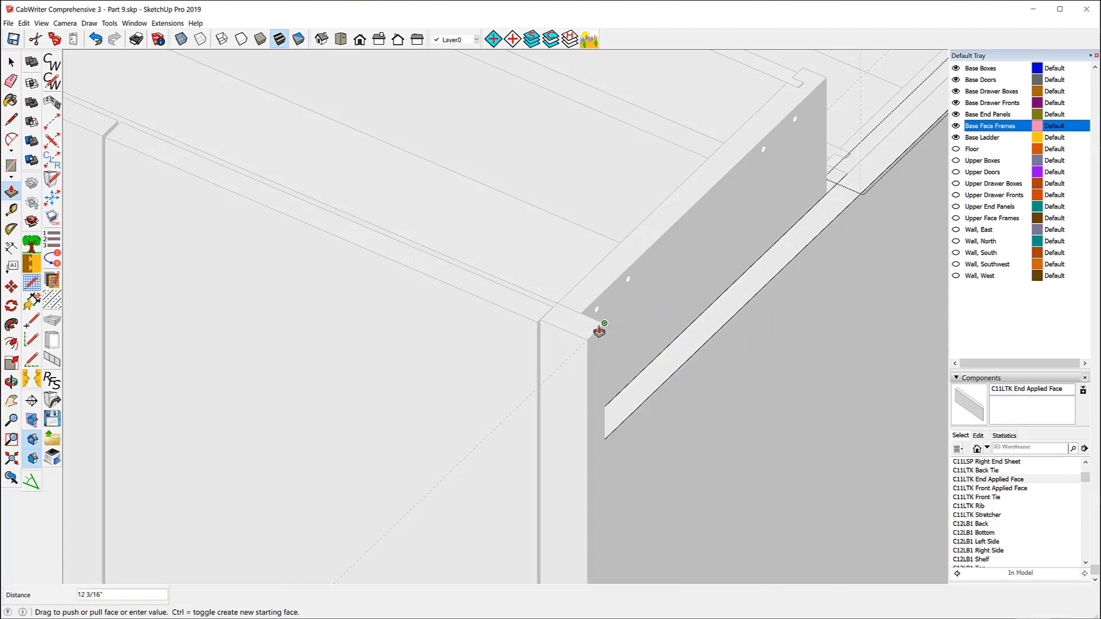
click(602, 329)
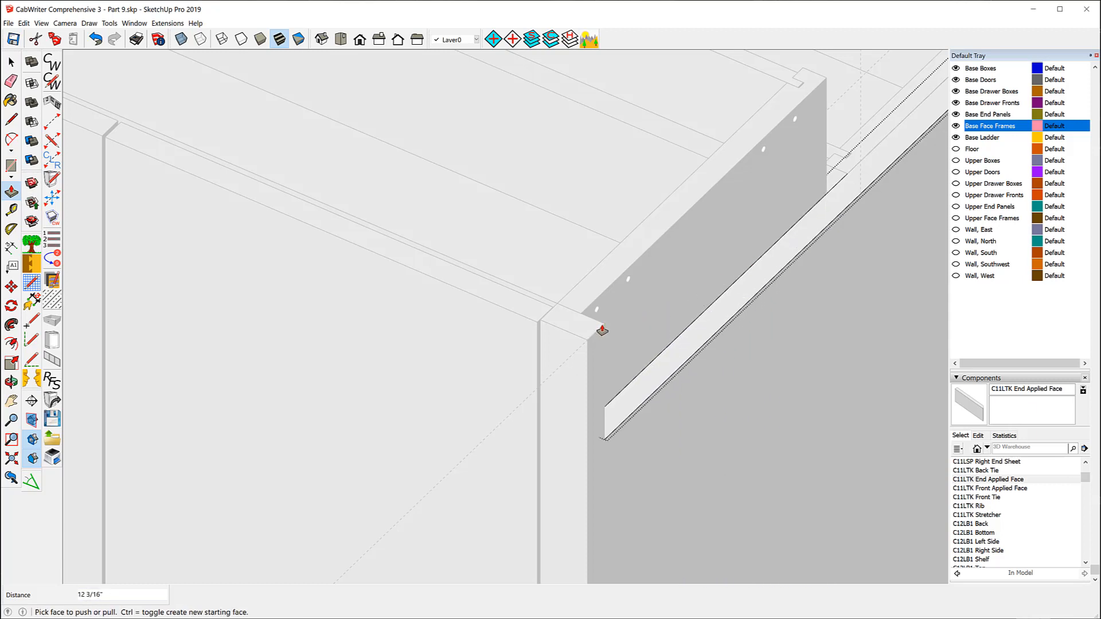
Split the end sheet's top face with a 3/4" line at the vertical guide, raise the front portion 4", and finish editing the component
click(11, 120)
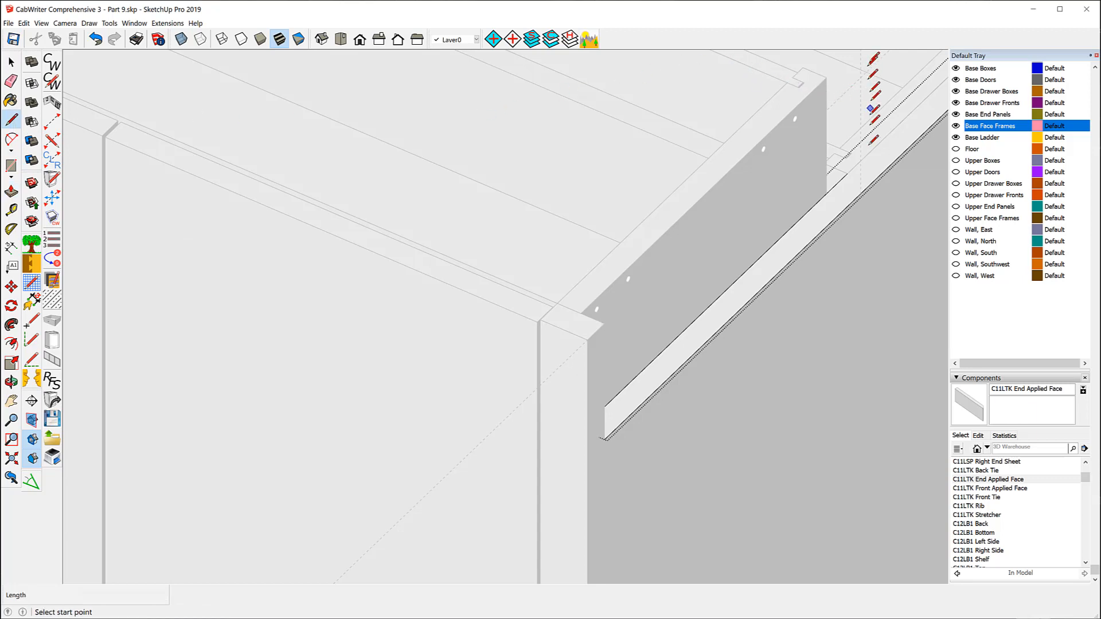
click(860, 194)
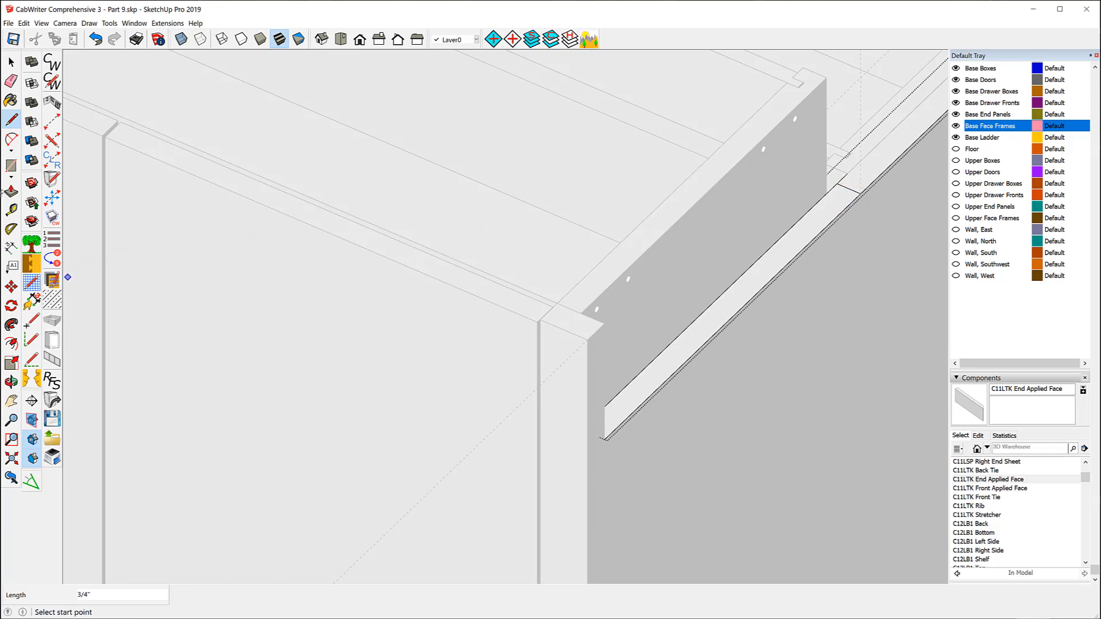
click(11, 191)
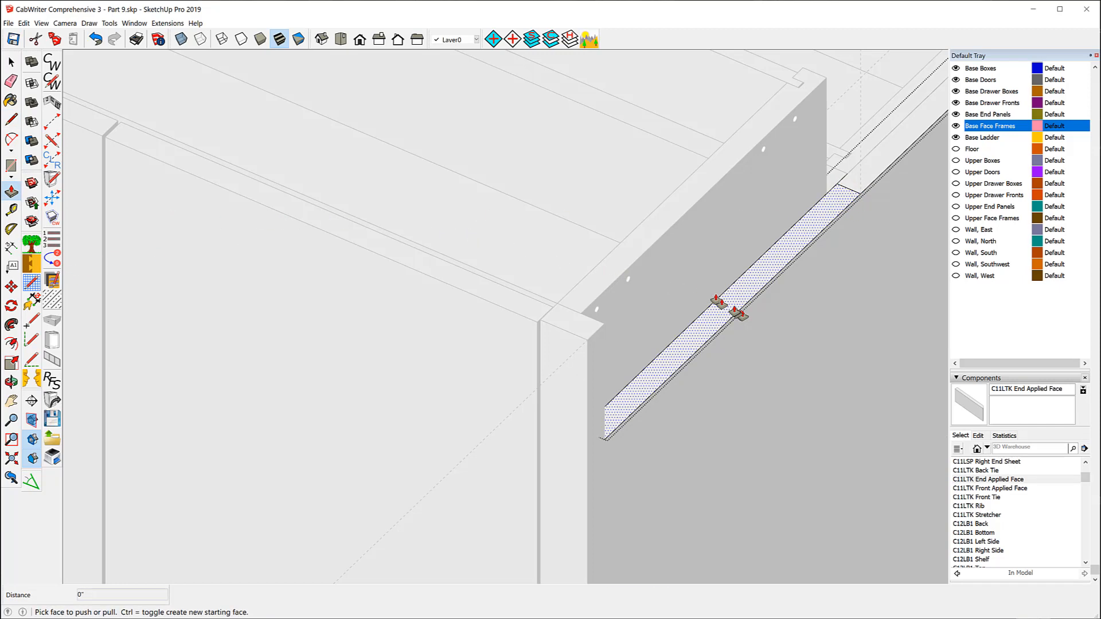
click(737, 311)
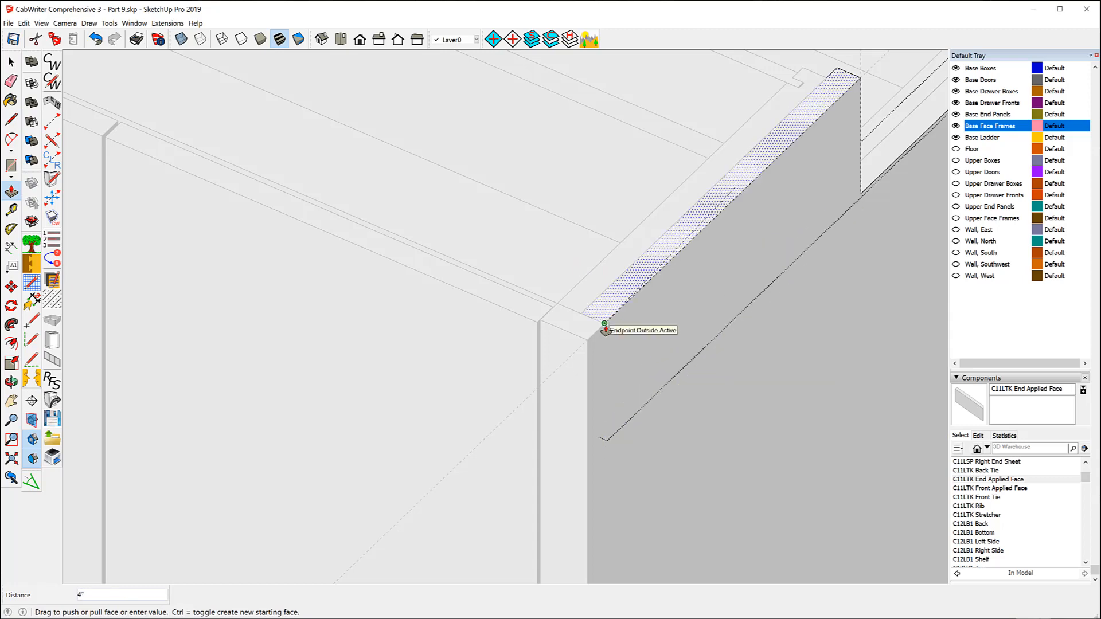
click(605, 328)
scroll(393, 284, down, 4)
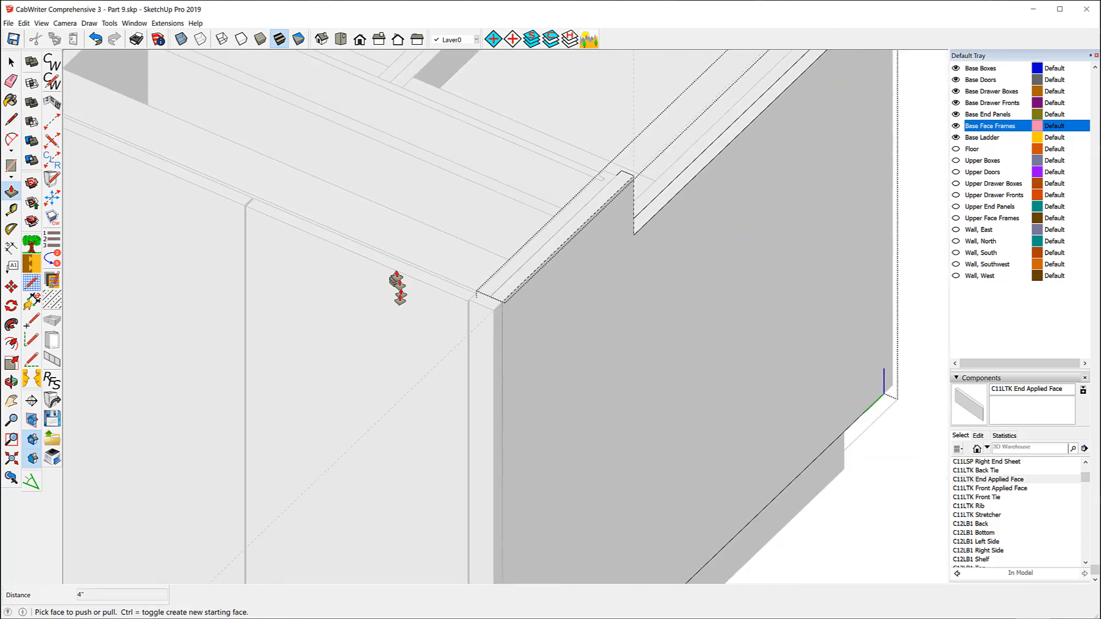
scroll(529, 231, down, 2)
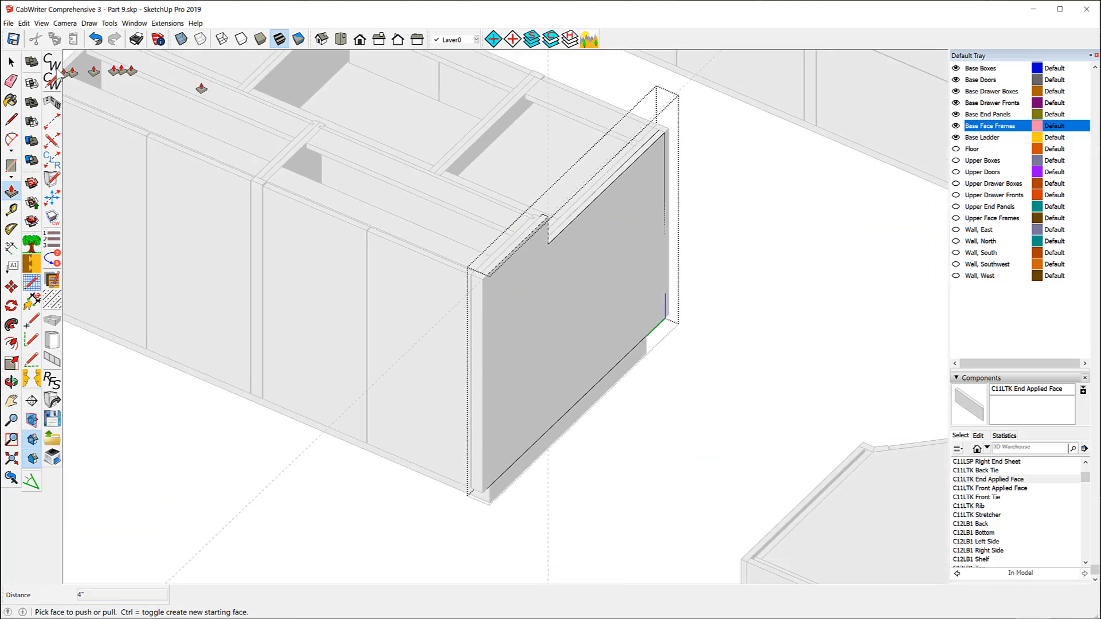
click(11, 62)
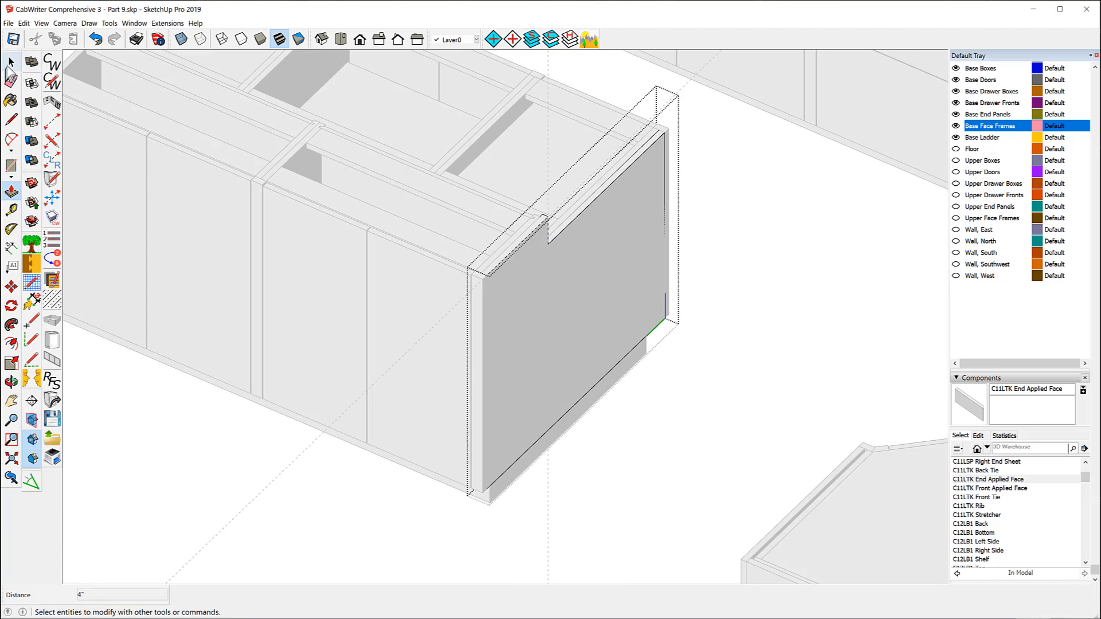
click(784, 277)
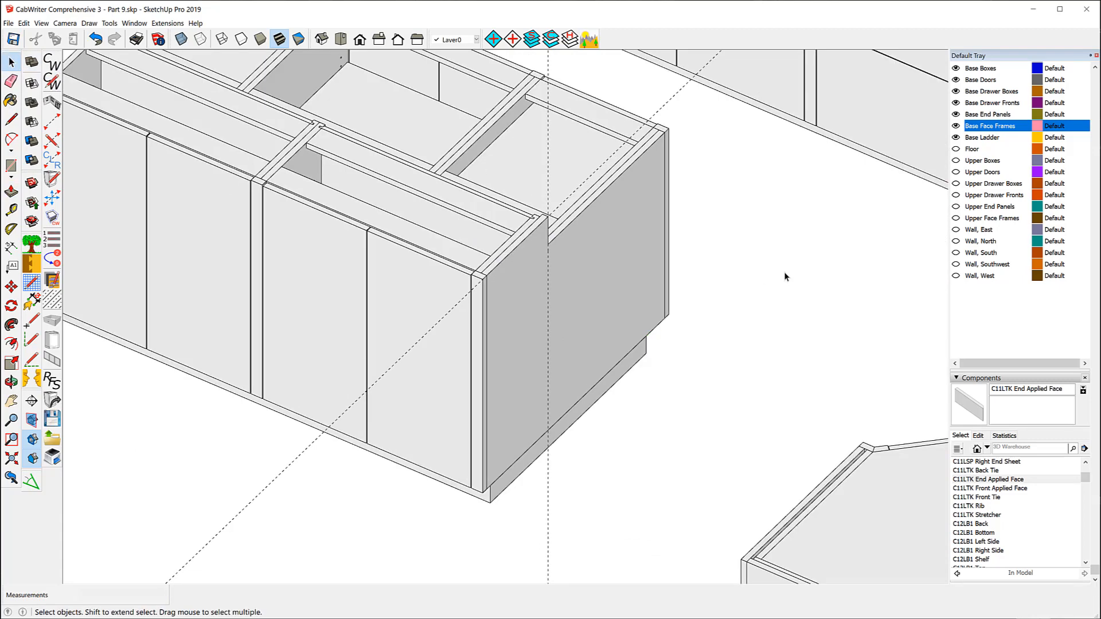
Delete the guides around the island's completed end sheet
click(718, 141)
middle_drag(401, 319, 849, 295)
scroll(660, 235, down, 3)
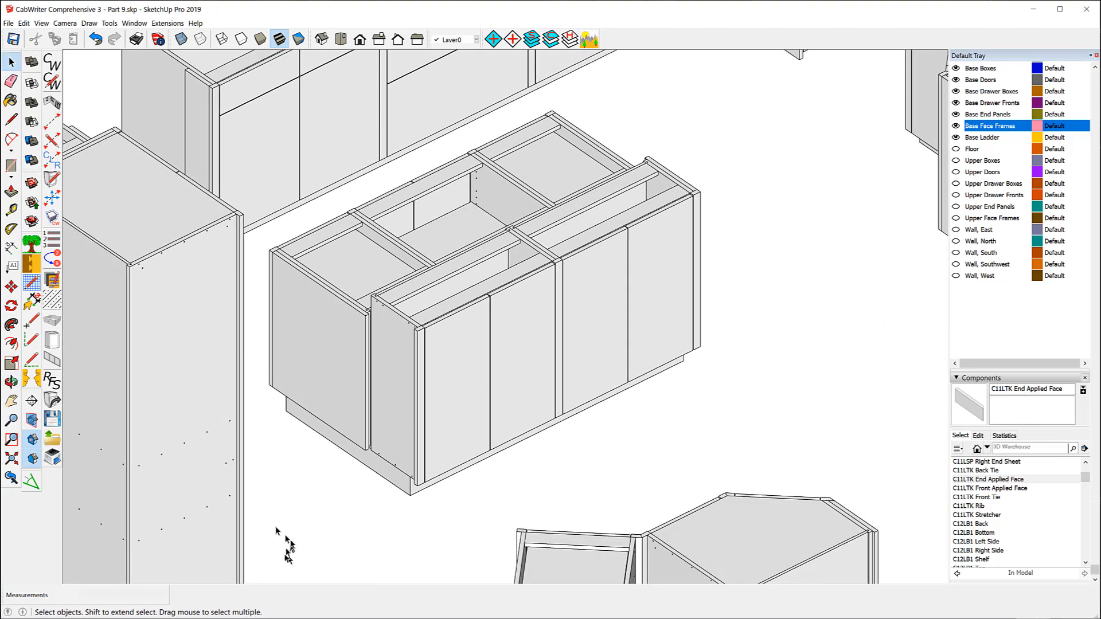
scroll(281, 476, up, 5)
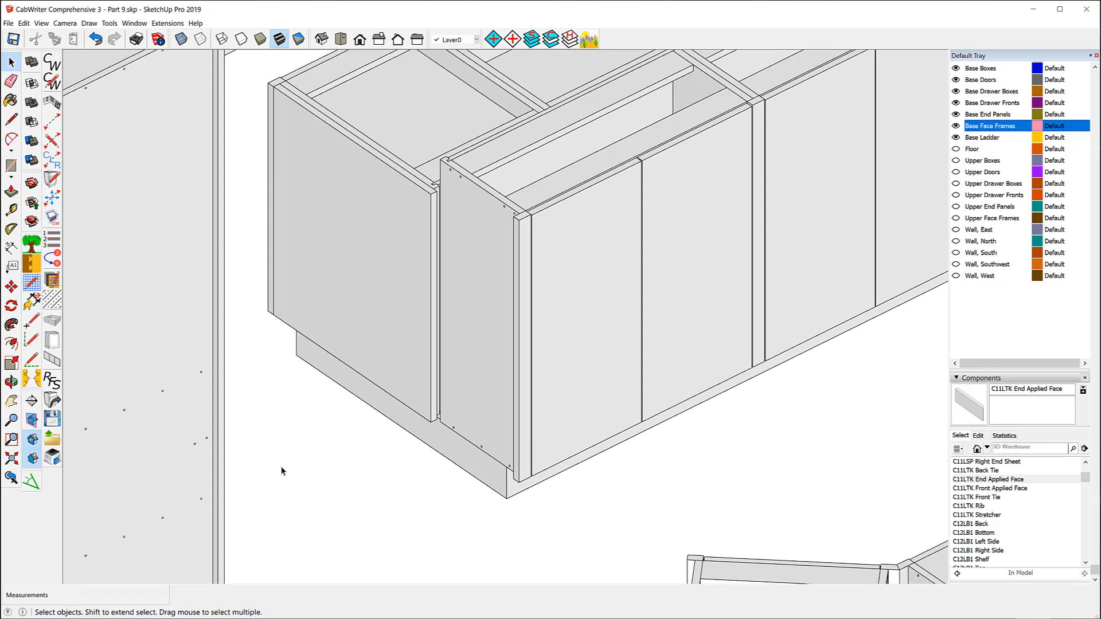
Place guides along the front face frame's top outer corner and the vertical front edge of the C11LTK End Applied Face
click(11, 211)
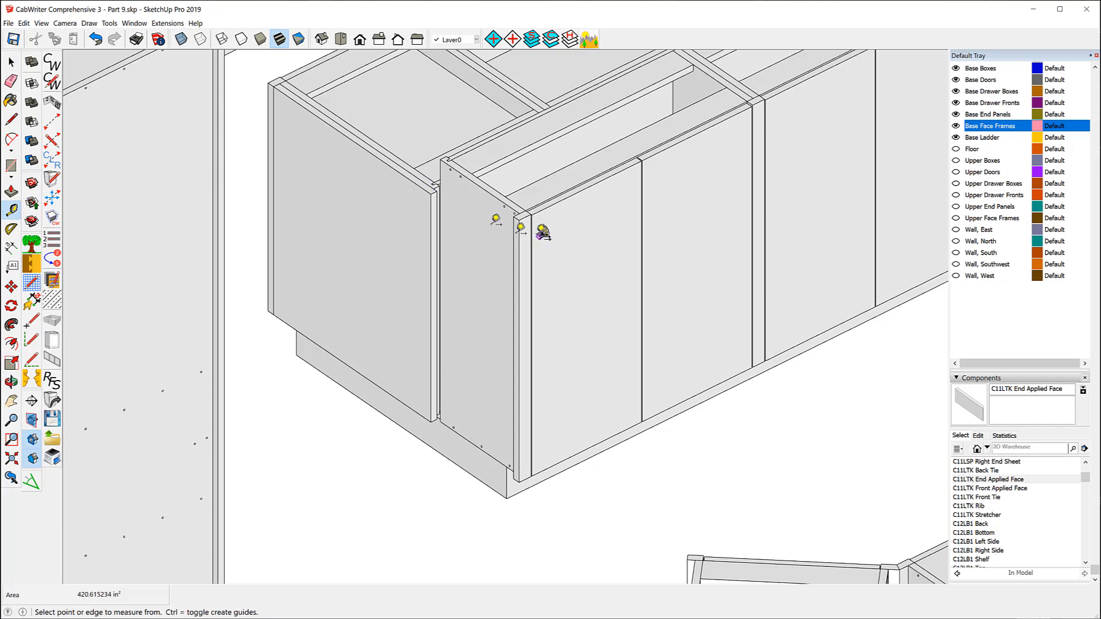
scroll(536, 229, up, 3)
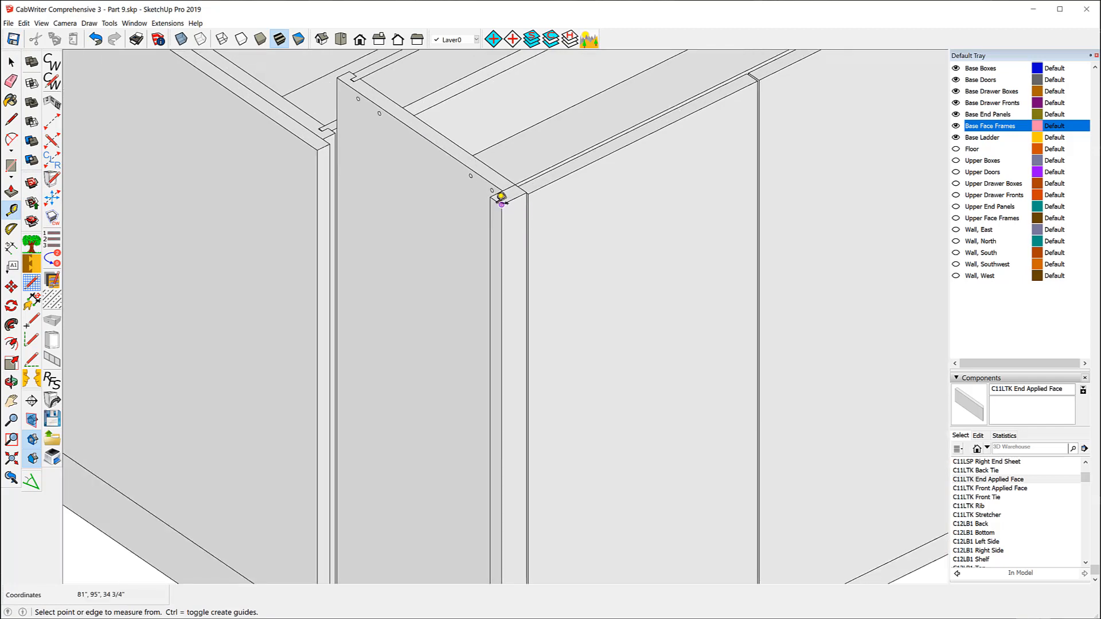
scroll(501, 197, up, 2)
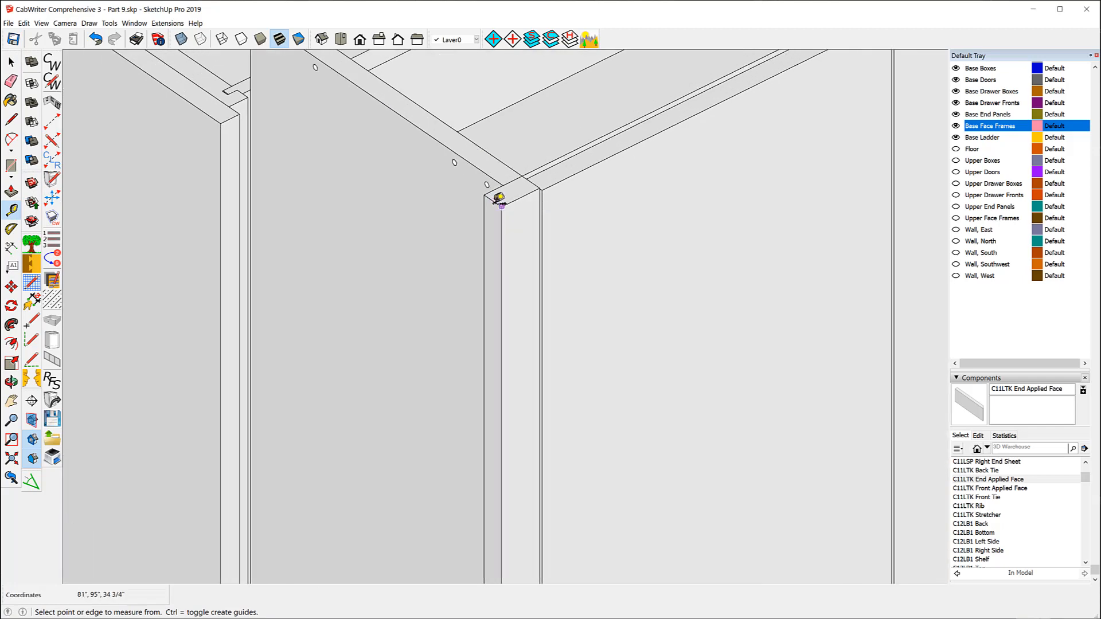
click(496, 198)
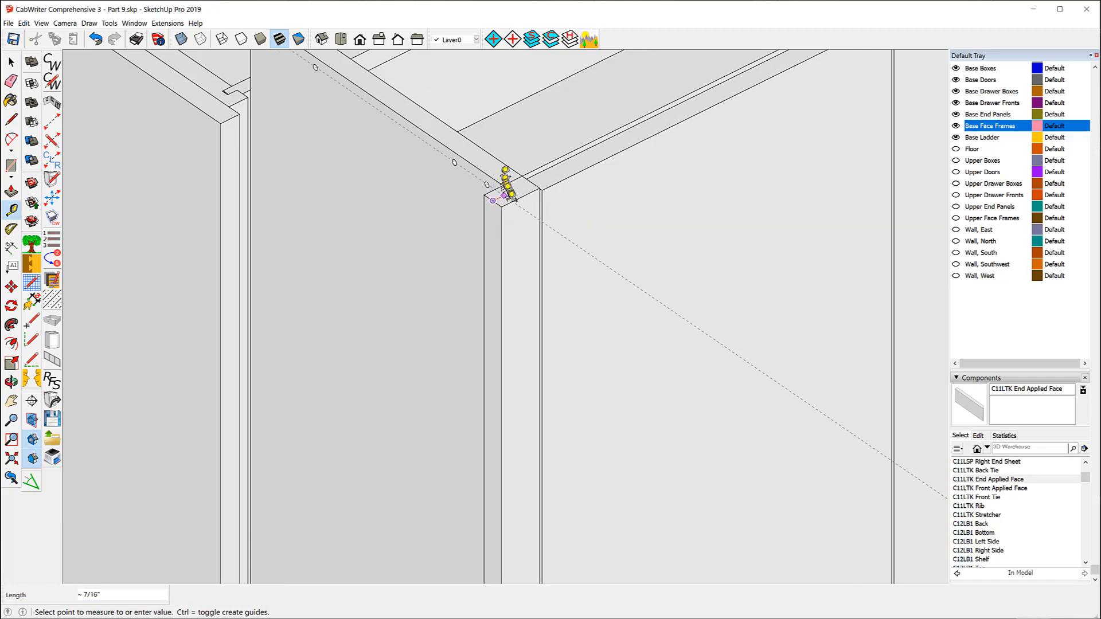
click(509, 199)
scroll(685, 298, down, 2)
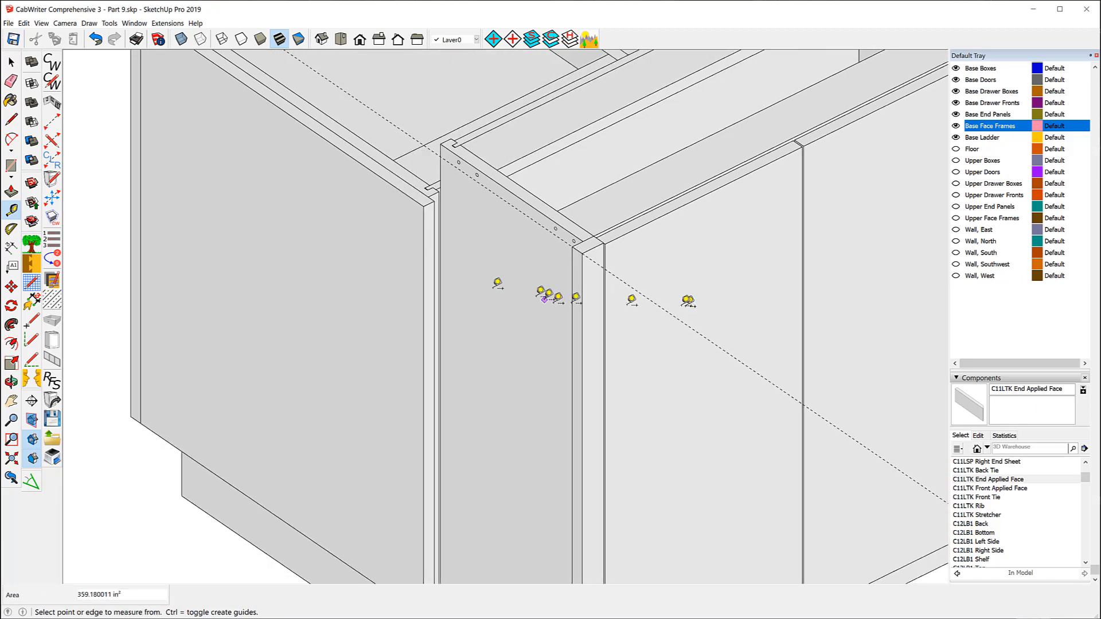
click(424, 255)
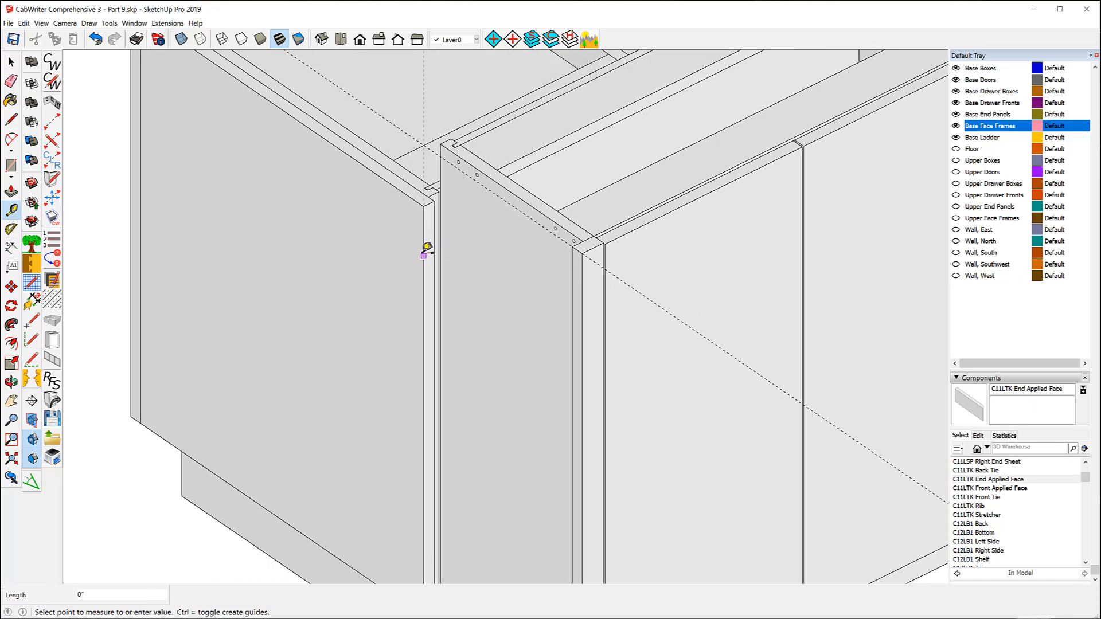
key(Escape)
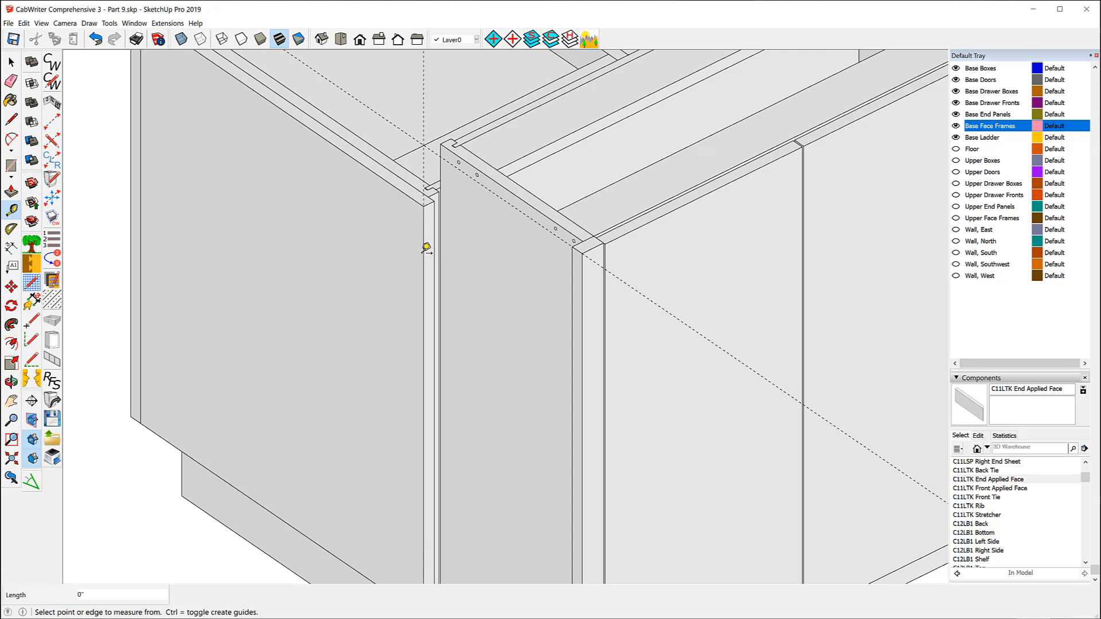
Edit the end applied face component and push/pull its front edge 12 3/16" to the front face frame's corner
click(11, 61)
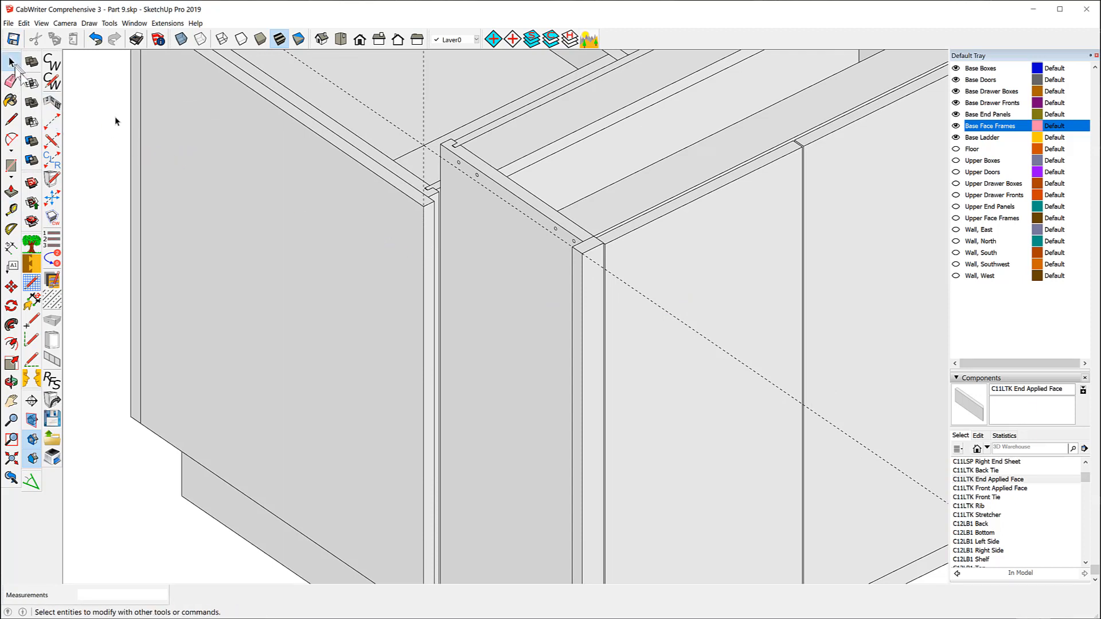
right_click(285, 209)
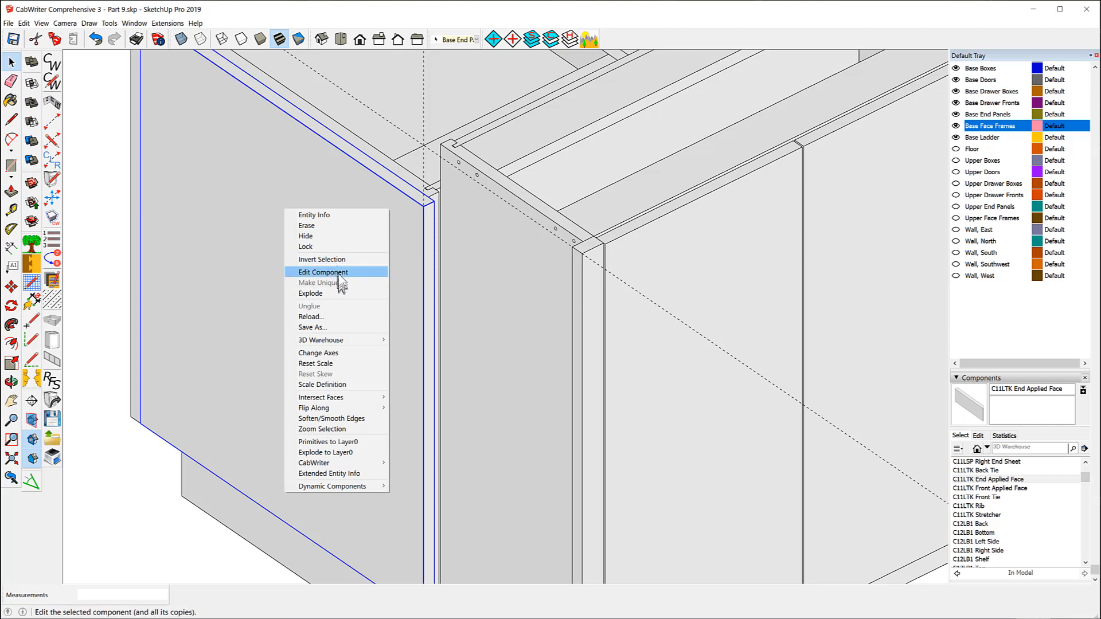
click(323, 273)
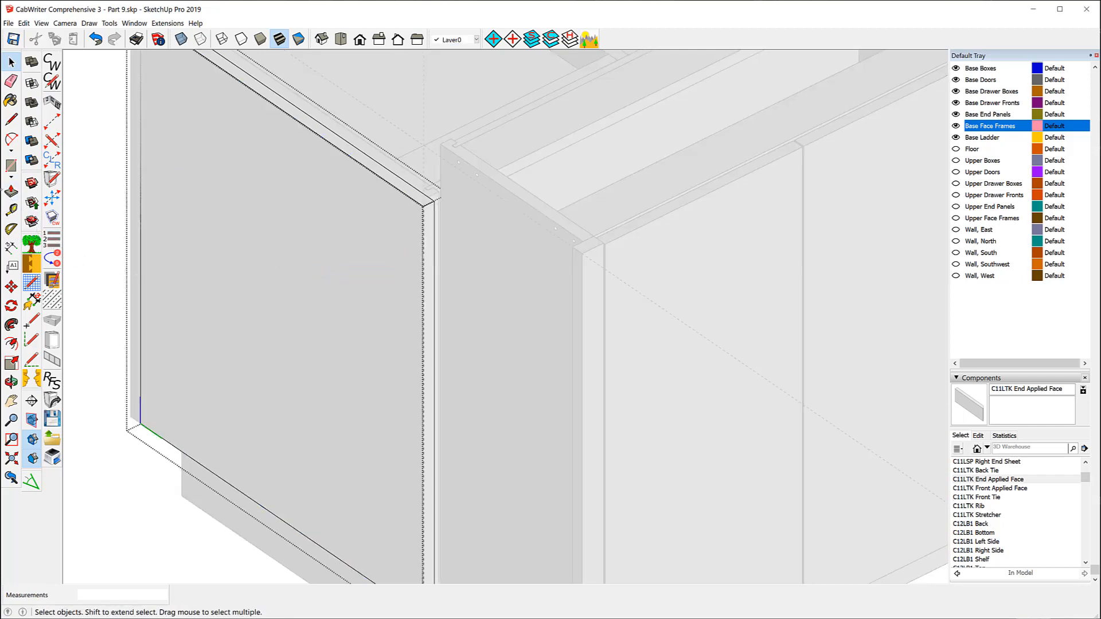
click(10, 191)
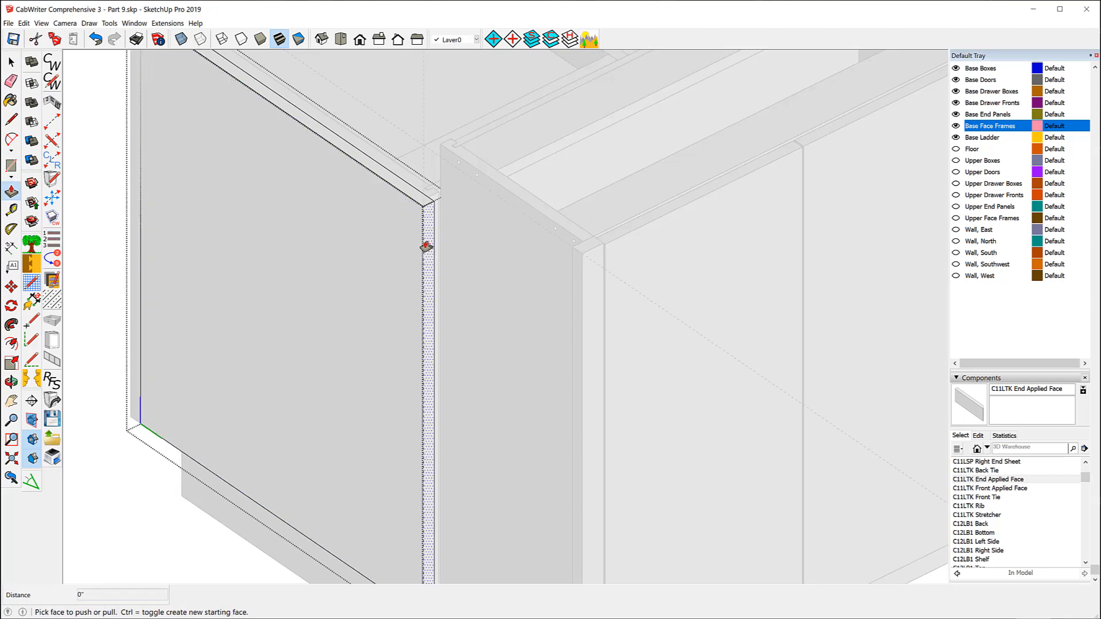
drag(429, 243, 585, 258)
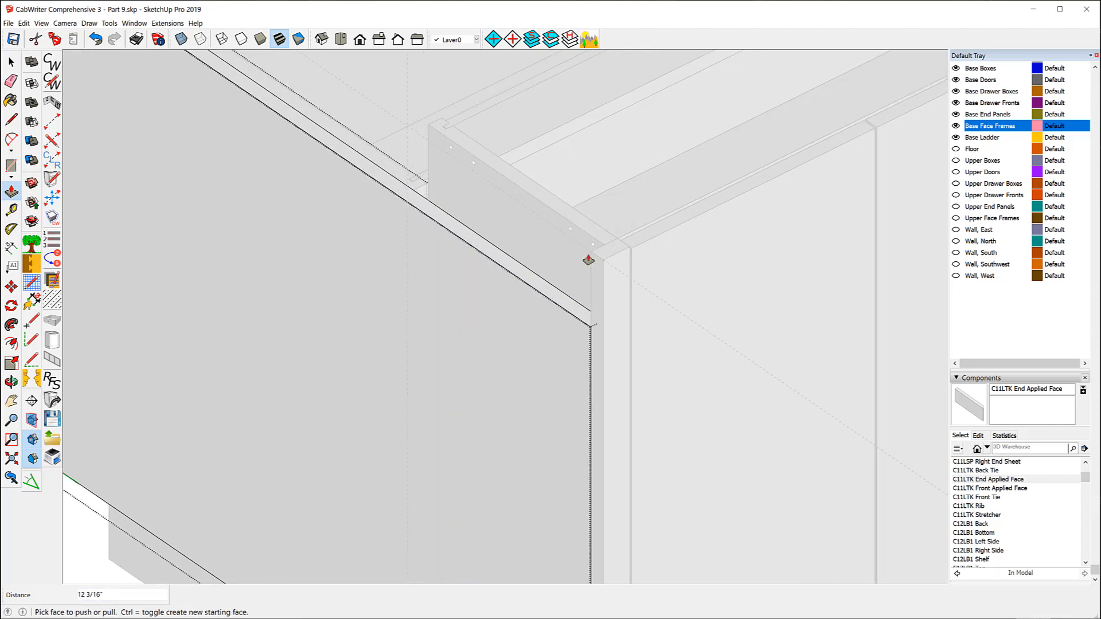
Split the end applied face's top with a 3/4" line at the vertical guide, raise the front portion 4", and finish editing the component
click(11, 119)
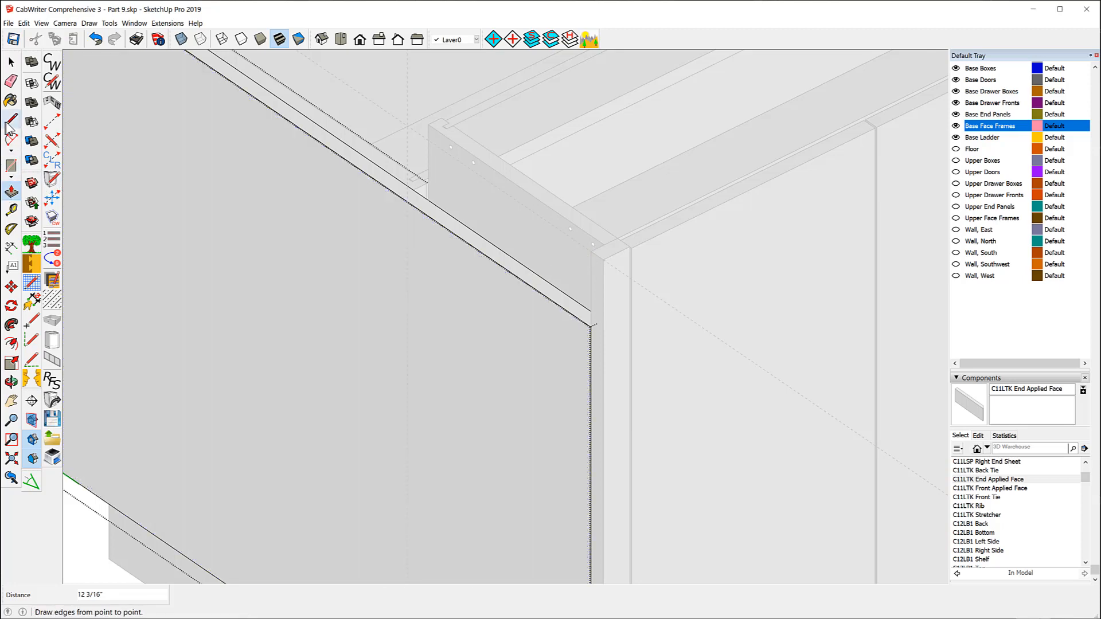
scroll(367, 135, up, 2)
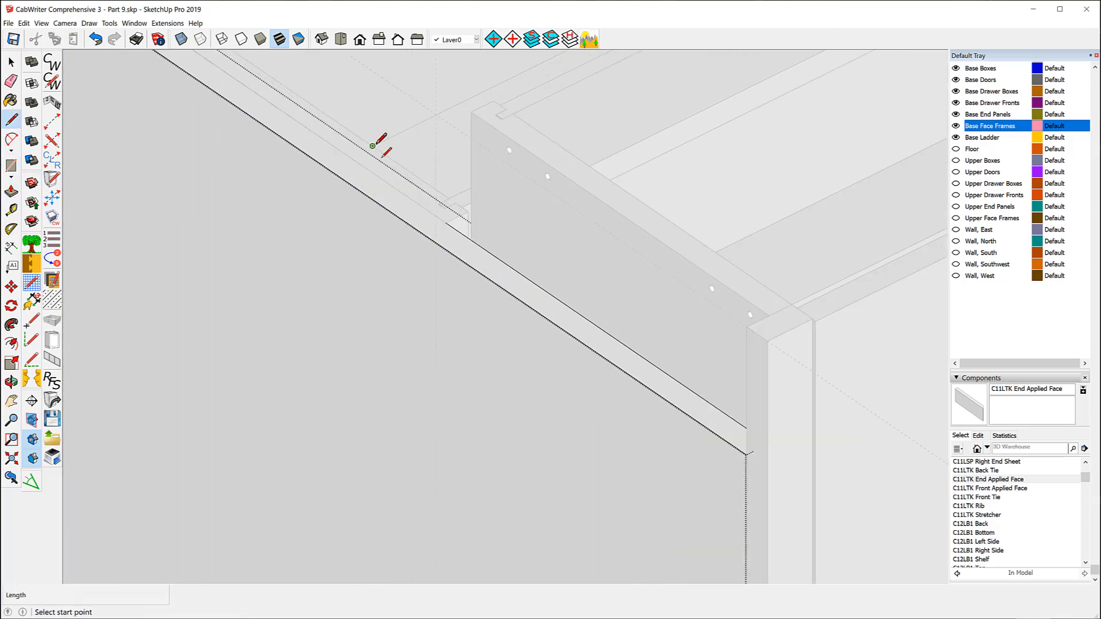
click(436, 241)
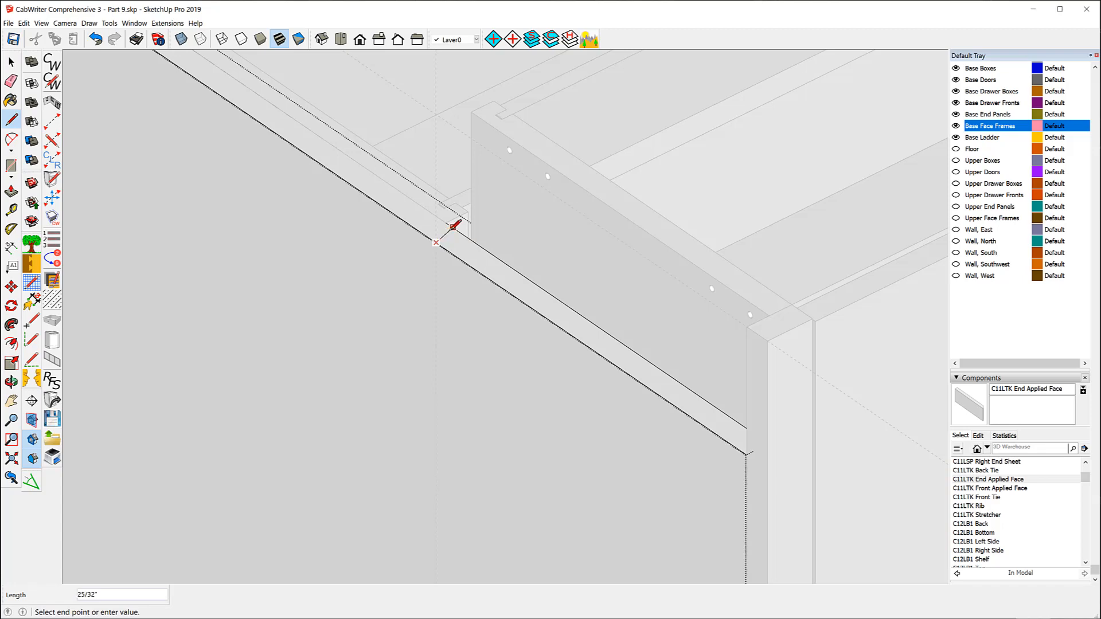
click(458, 231)
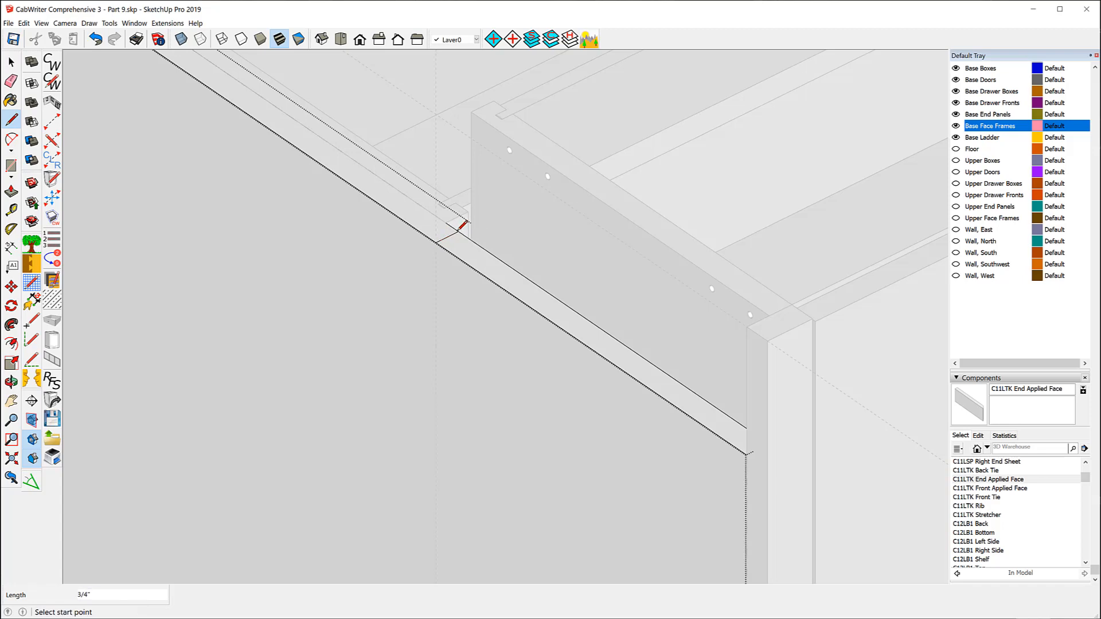
click(11, 193)
click(608, 354)
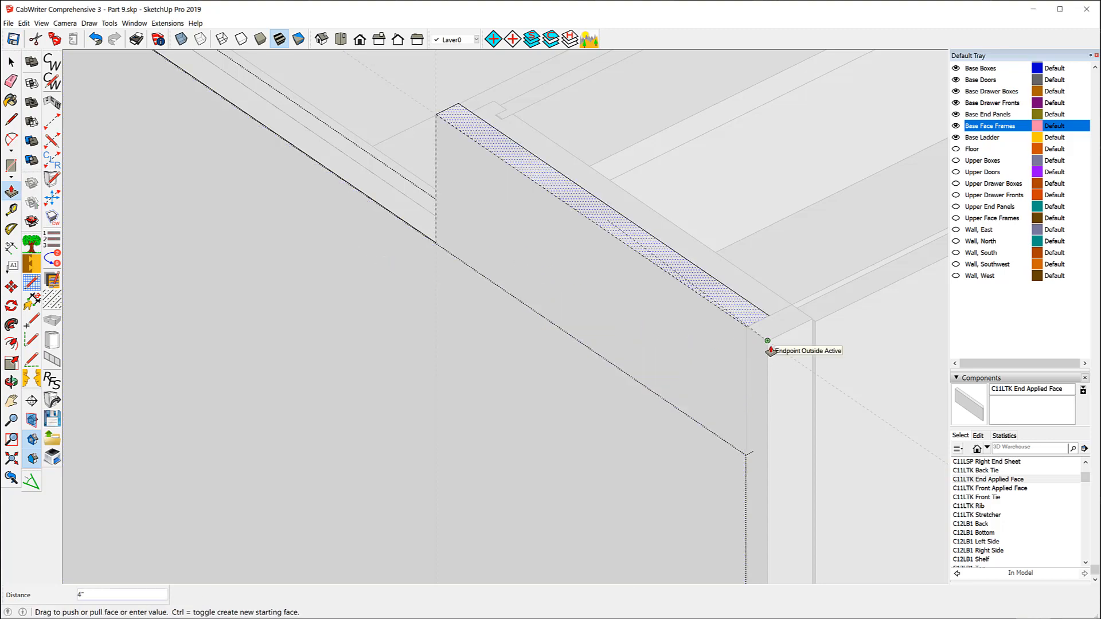
click(769, 349)
scroll(608, 327, down, 6)
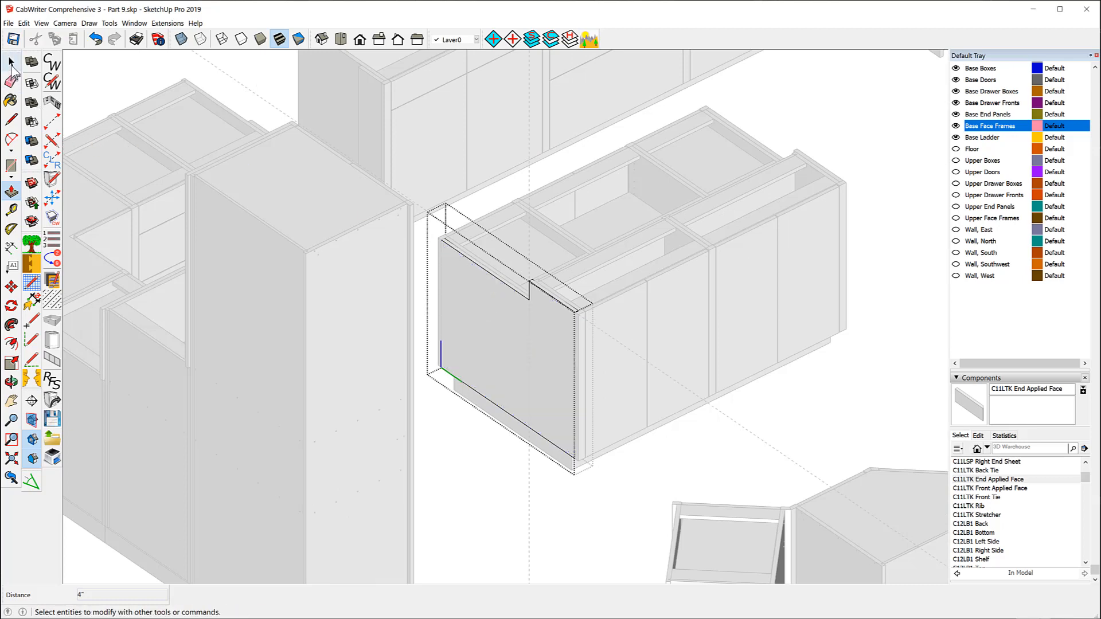
click(12, 62)
click(498, 503)
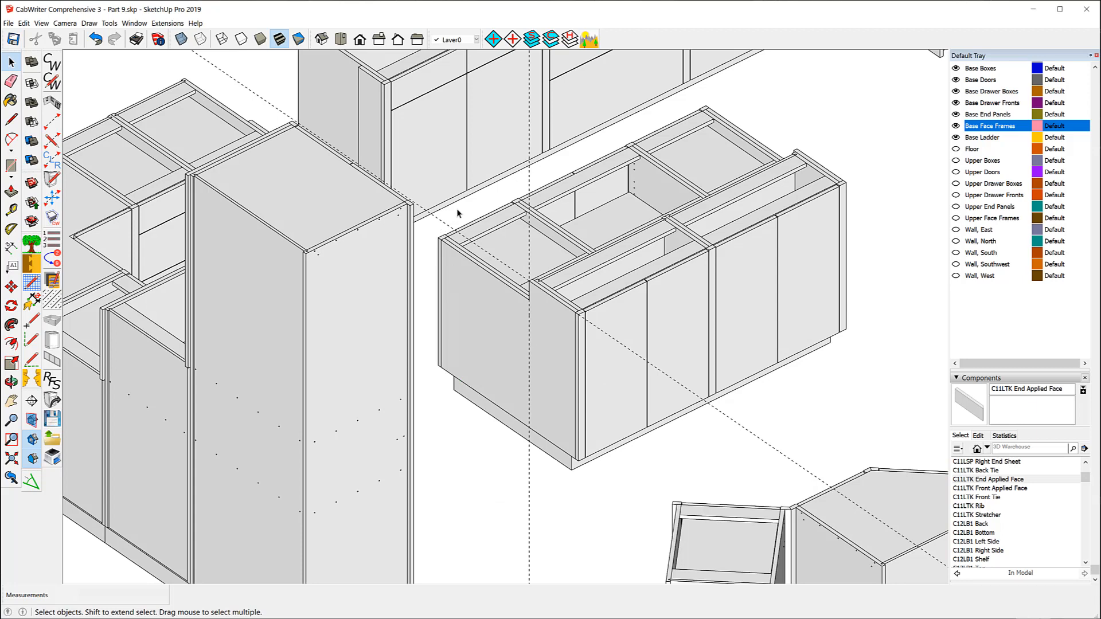
Delete the guides around the island's extended end applied face
click(758, 419)
drag(562, 559, 486, 511)
scroll(496, 382, down, 3)
mouse_move(795, 292)
middle_down()
mouse_move(627, 290)
mouse_move(347, 248)
middle_up()
scroll(465, 258, down, 3)
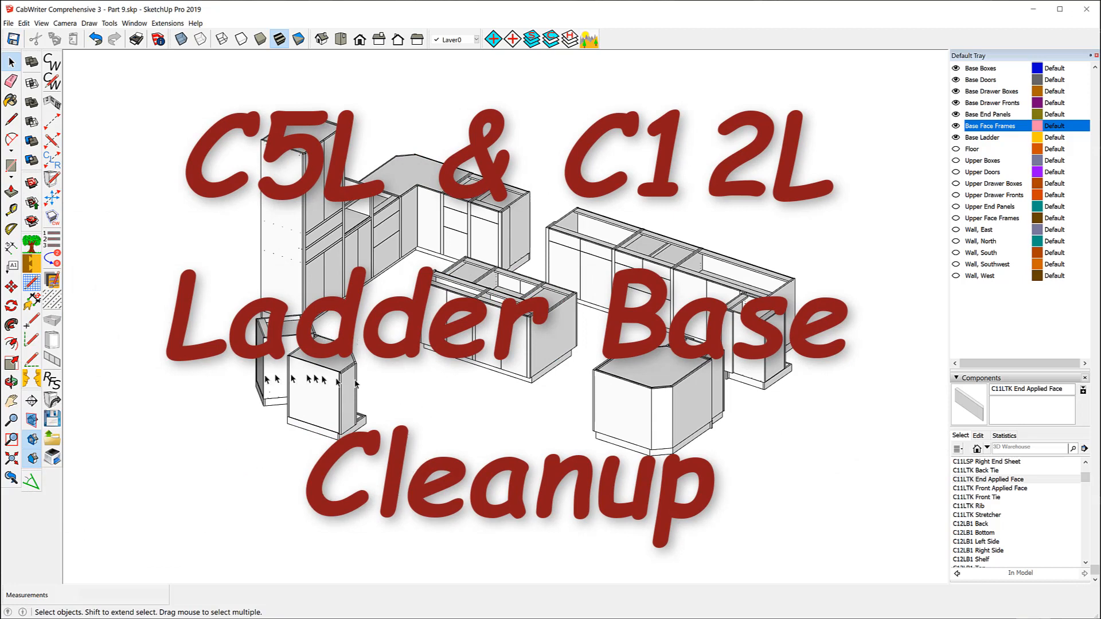
Hide all layers except Base Ladder to isolate the base ladders, including the C5L and C12L pair
scroll(220, 310, up, 5)
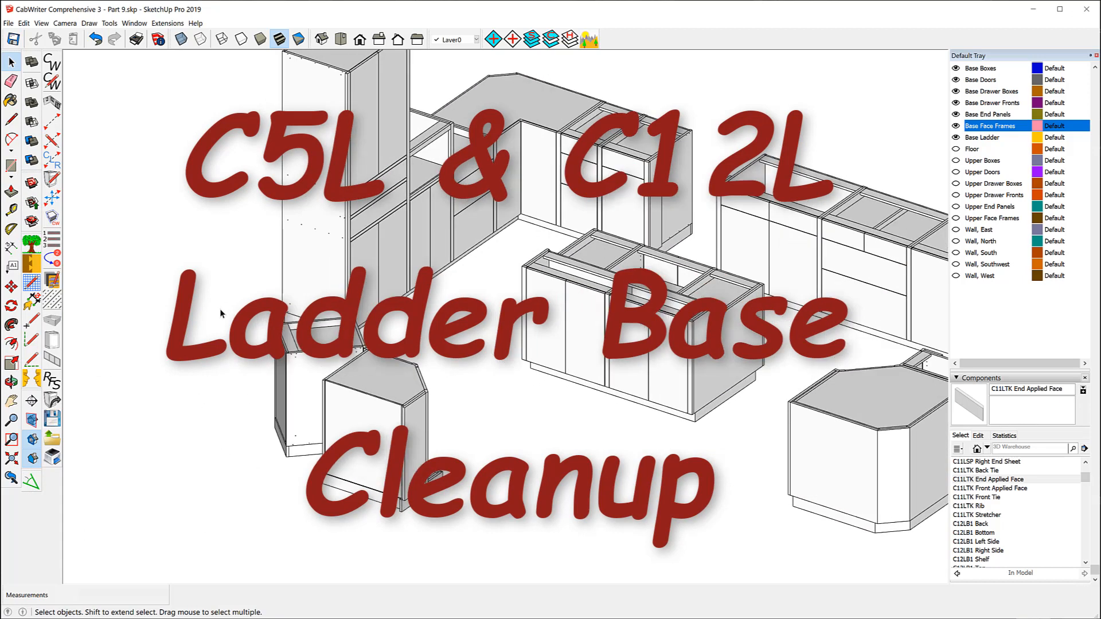
click(576, 42)
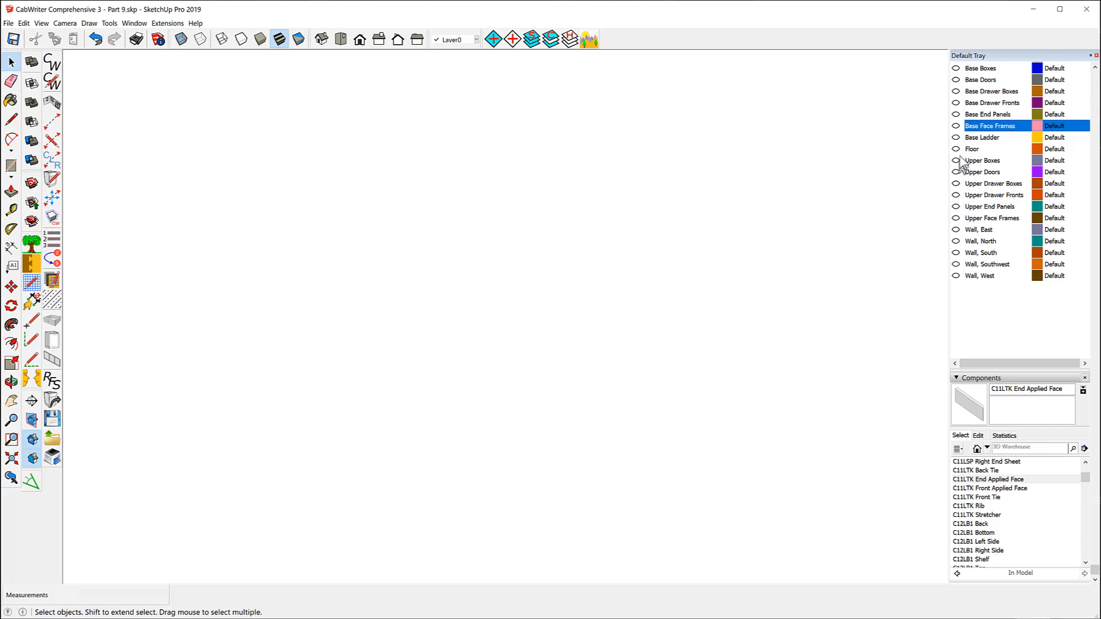
click(956, 138)
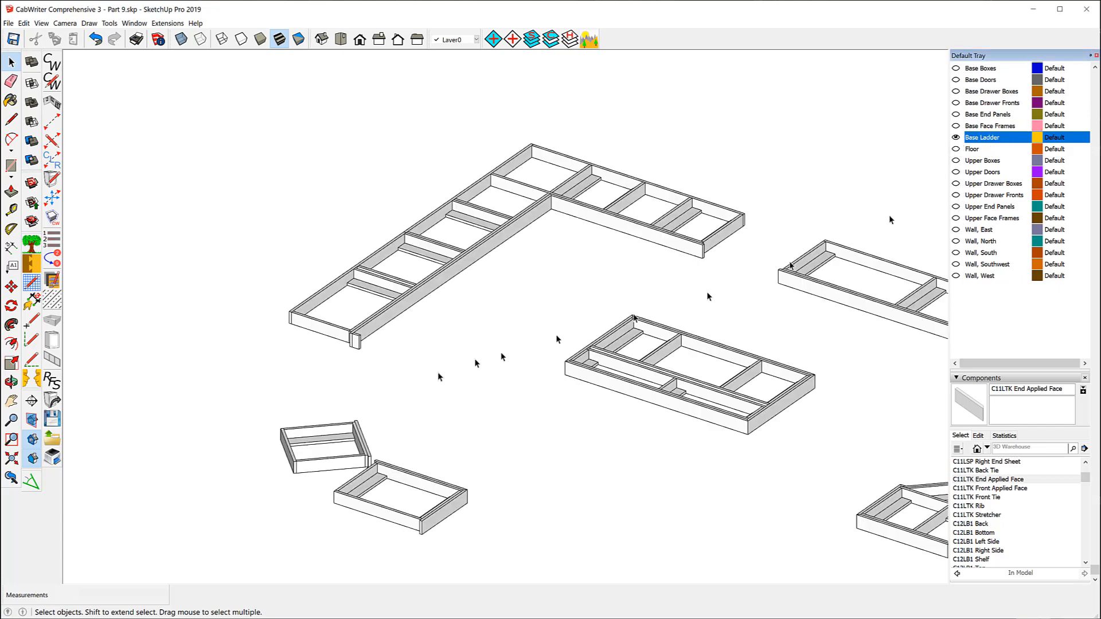
scroll(347, 524, up, 5)
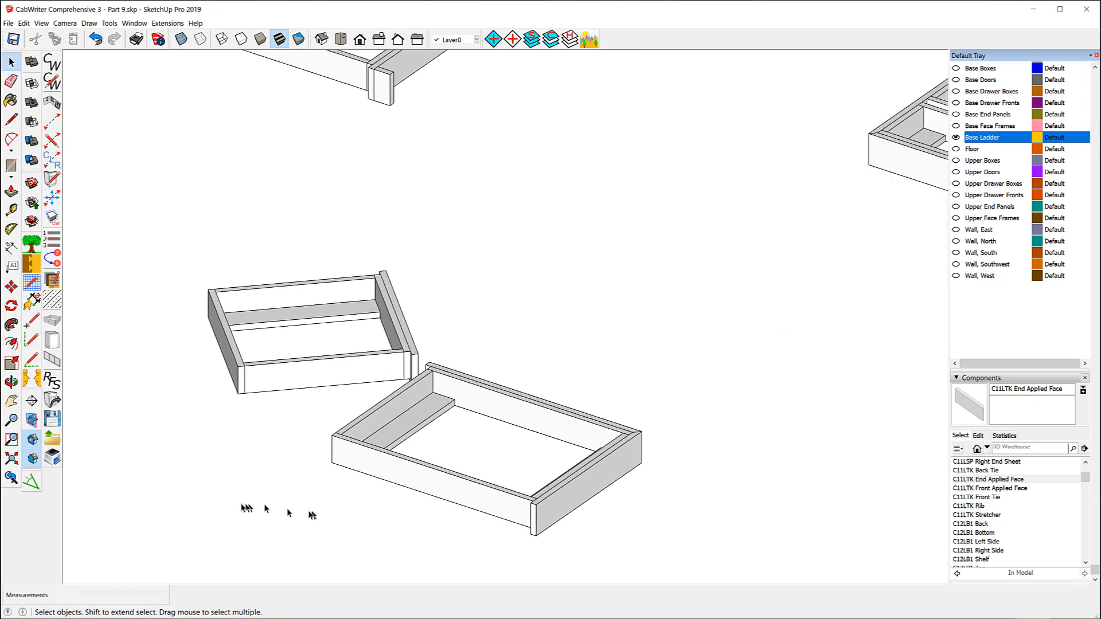
scroll(169, 491, up, 4)
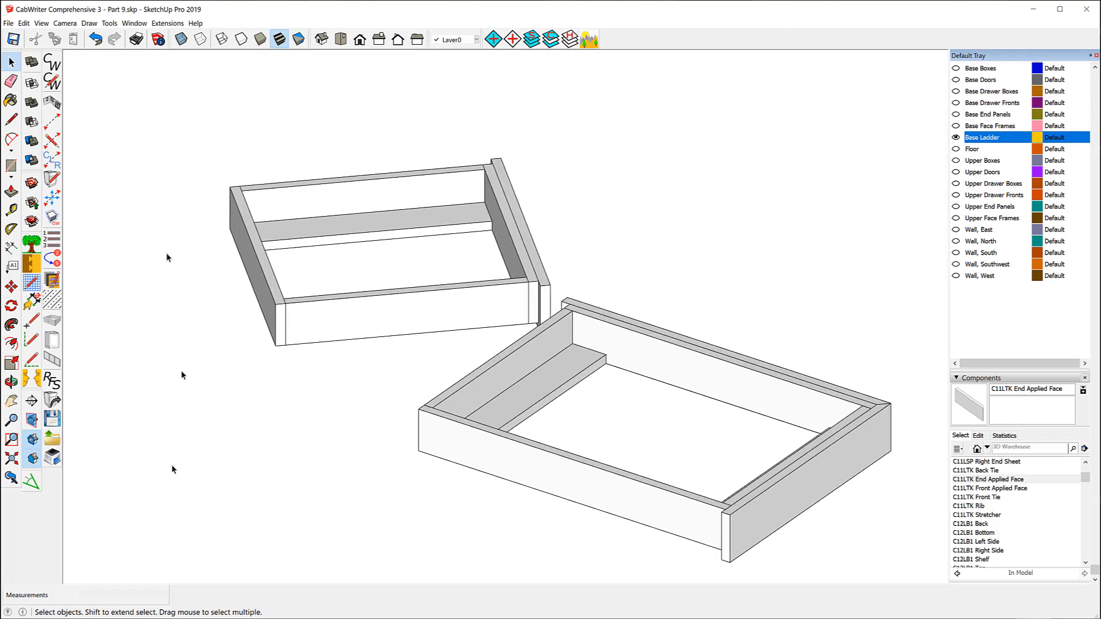
Place guides along the angled ladder's right outer top edge and the adjacent rectangular ladder's far outer top edge
click(12, 212)
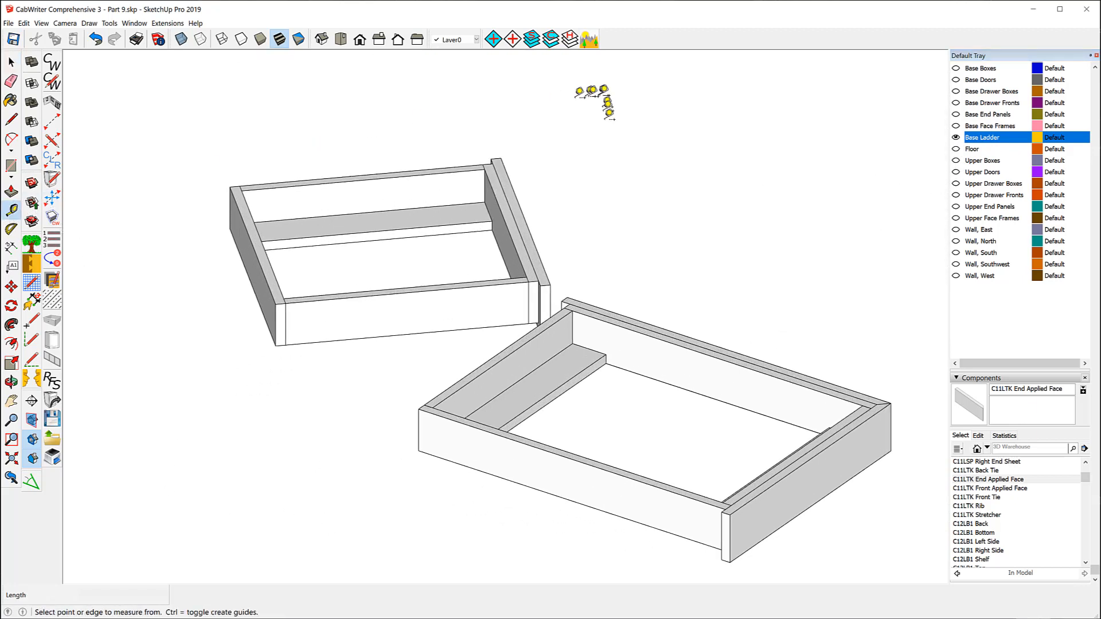
click(523, 208)
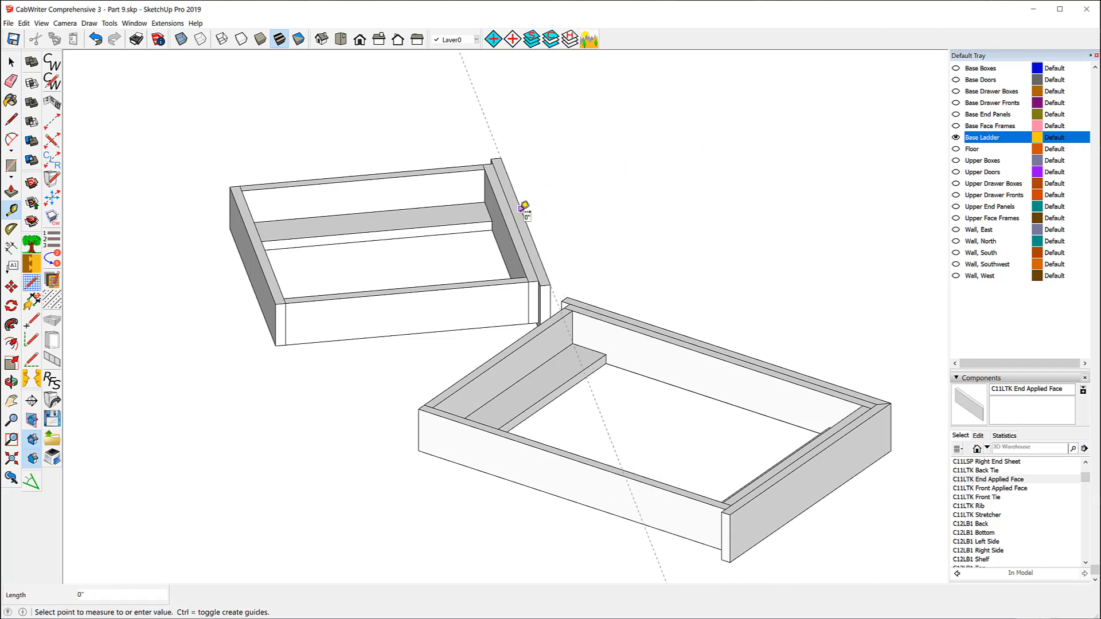
click(523, 207)
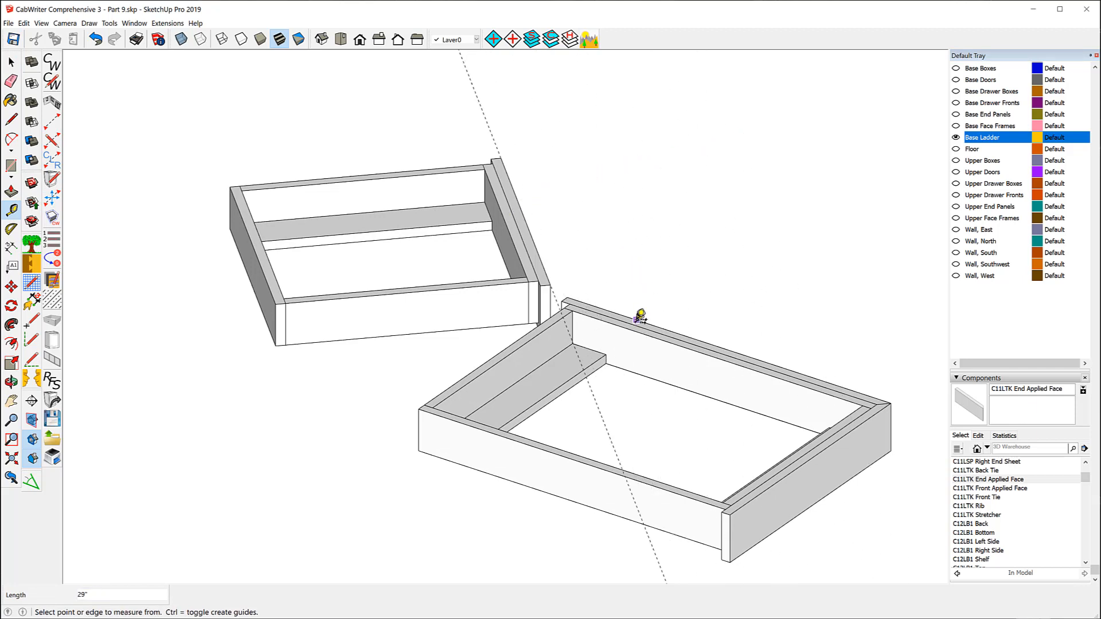
click(638, 319)
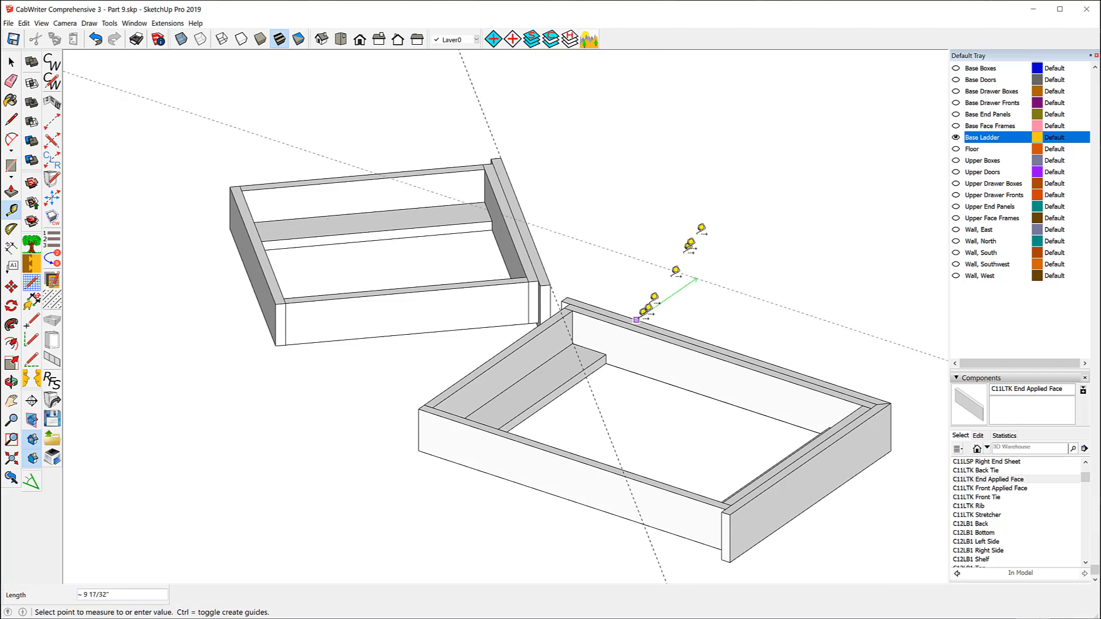
click(658, 326)
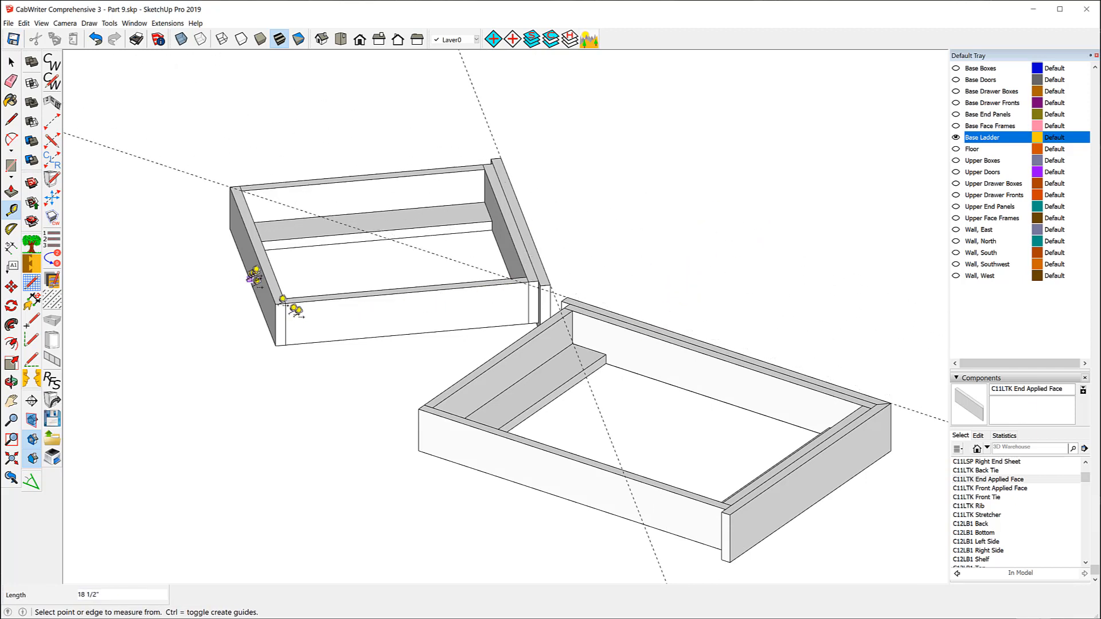
Place guides along the angled ladder's left edge and the rectangular ladder's near edge, plus a diagonal guide through the guides' two intersections
click(262, 253)
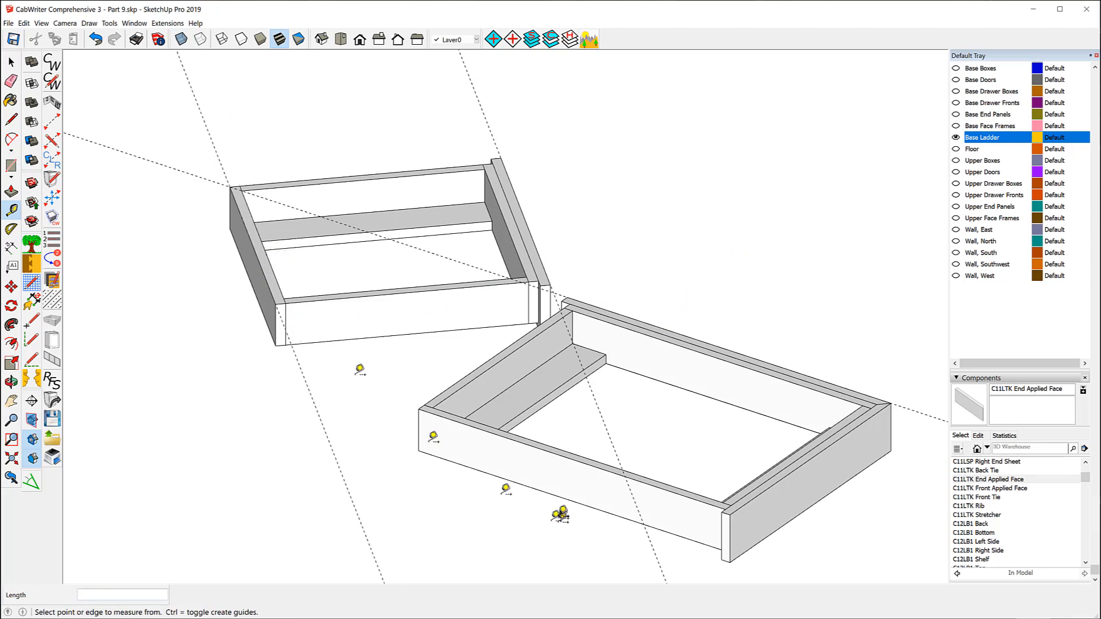
click(563, 451)
click(563, 450)
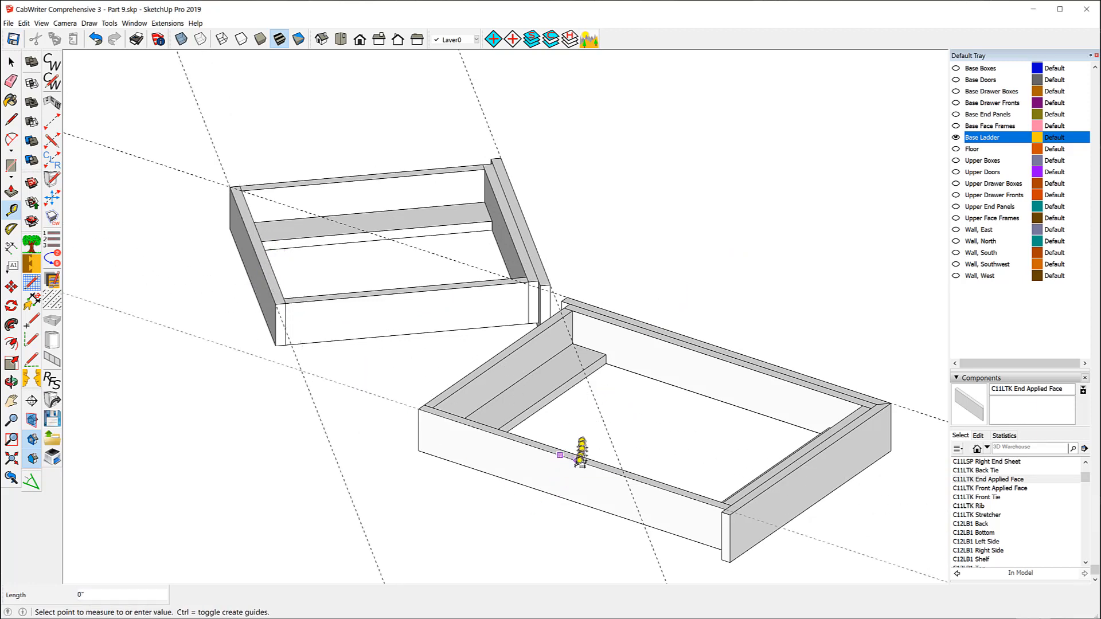
click(582, 455)
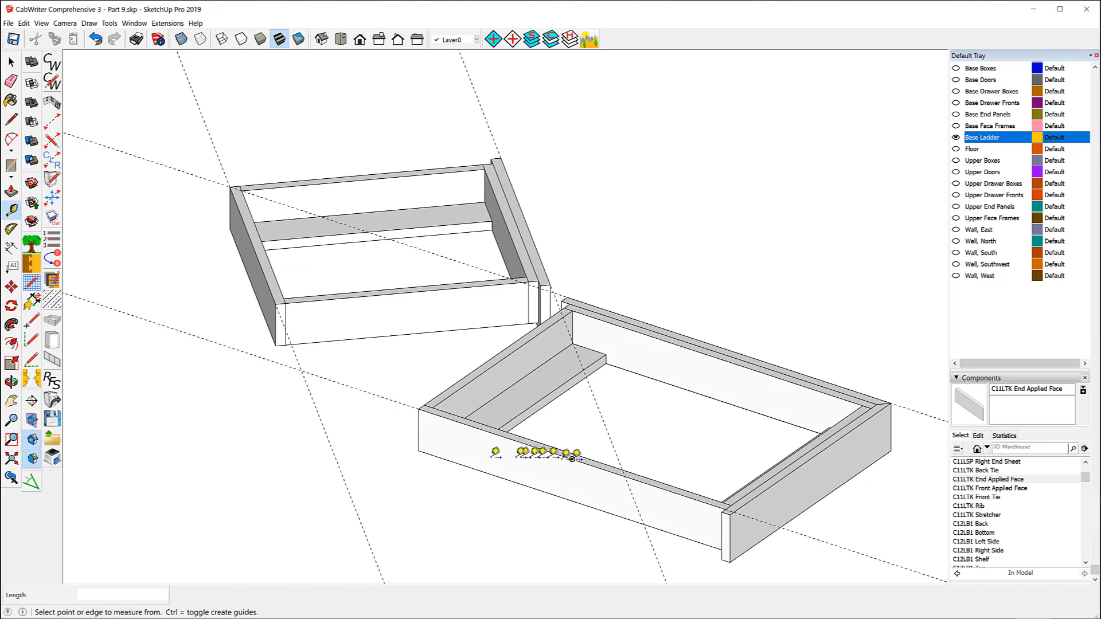
click(302, 370)
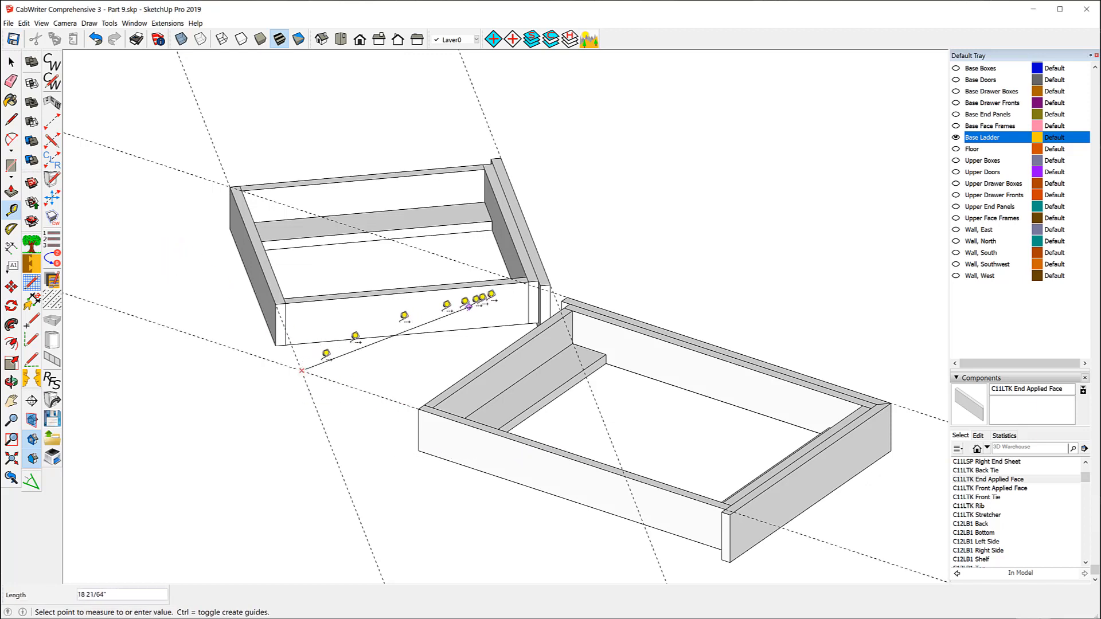
click(562, 288)
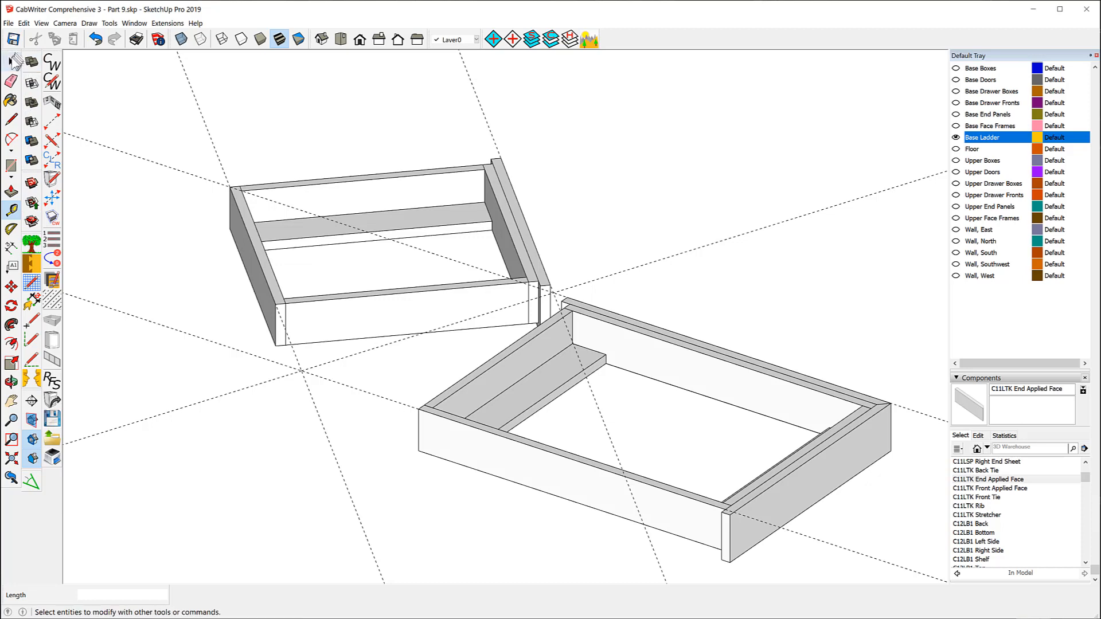
Unlock the angled ladder's right outer board and push/pull its end about 1 1/4" to the guides' intersection
click(13, 60)
scroll(573, 310, up, 5)
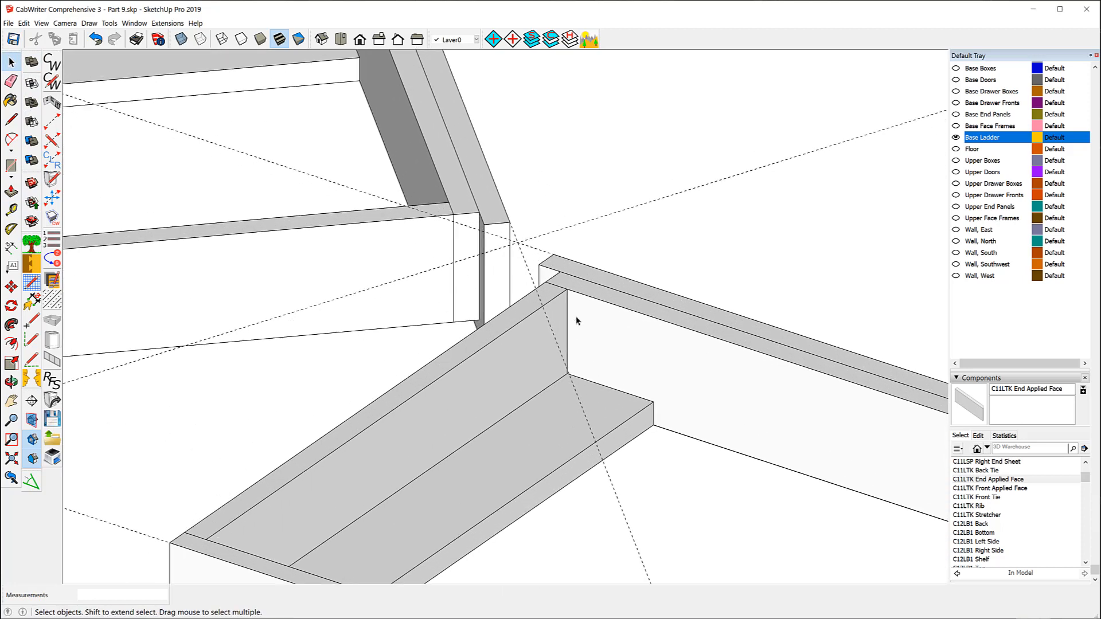
click(467, 180)
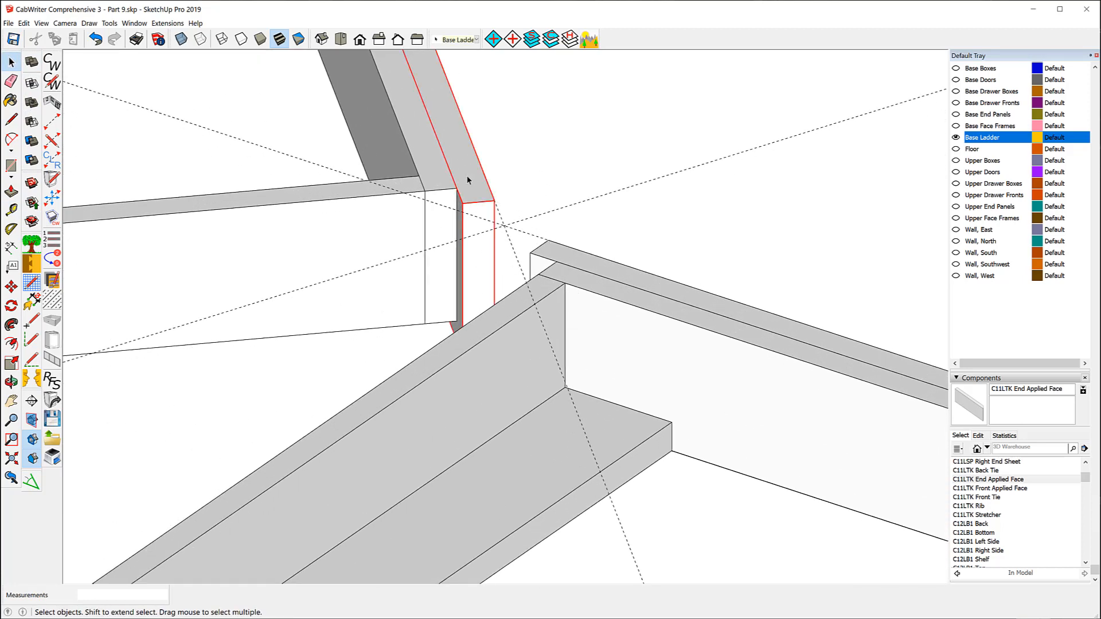
right_click(467, 181)
click(495, 213)
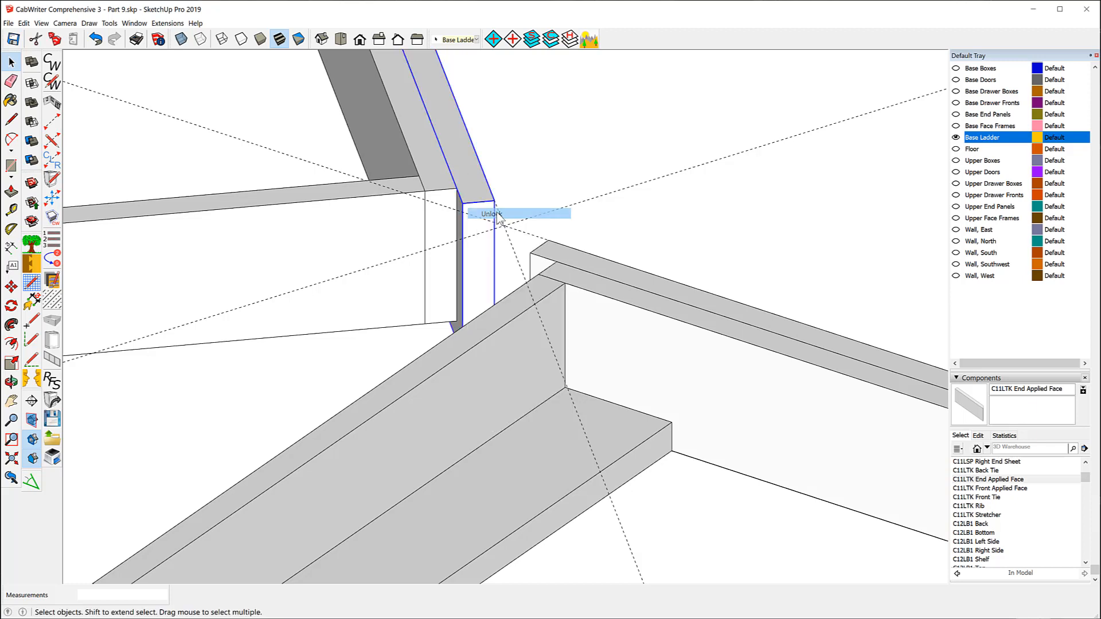
click(11, 192)
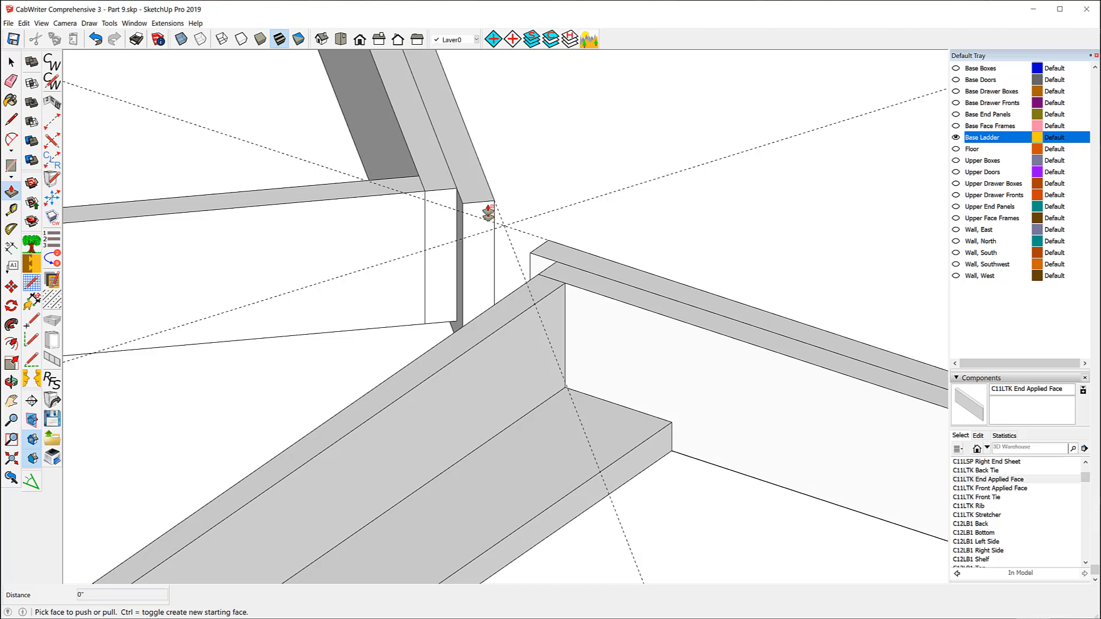
right_click(470, 189)
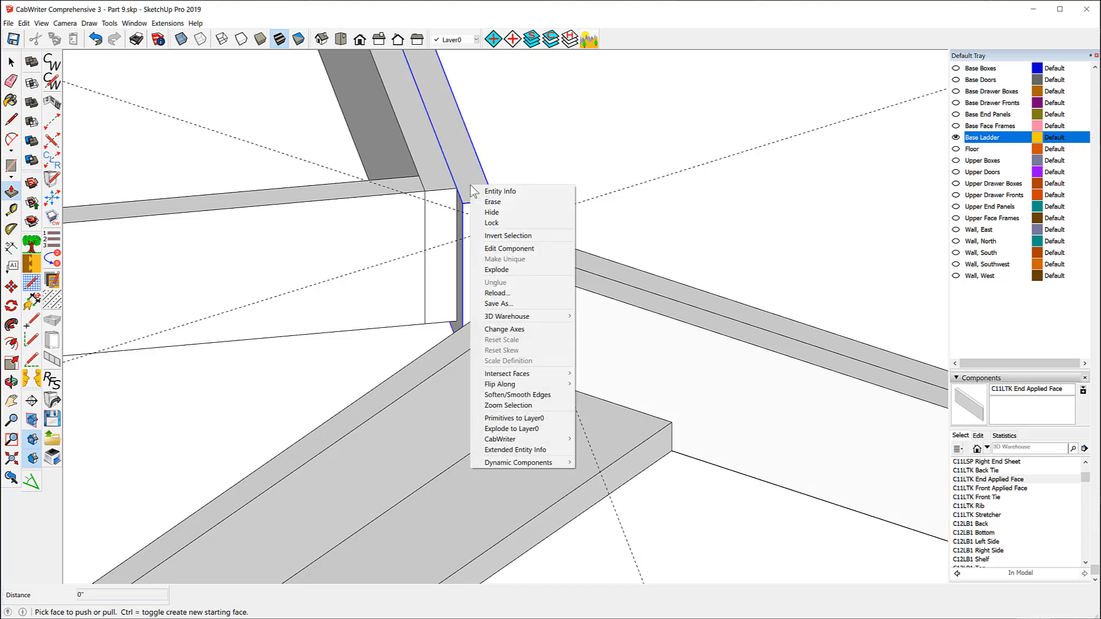
click(509, 249)
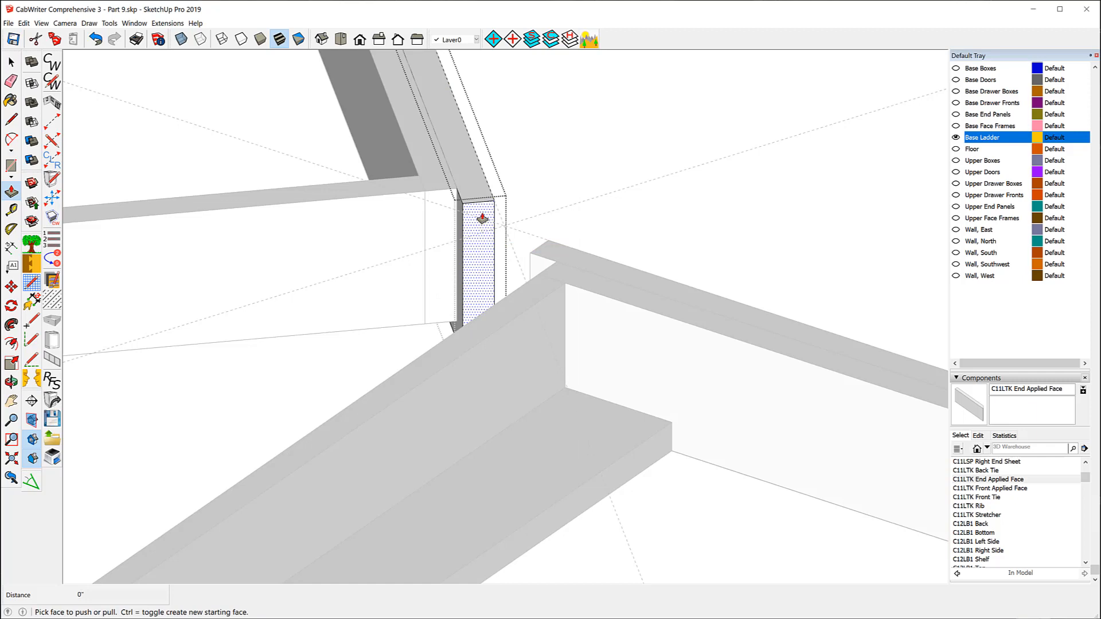
drag(483, 218, 509, 233)
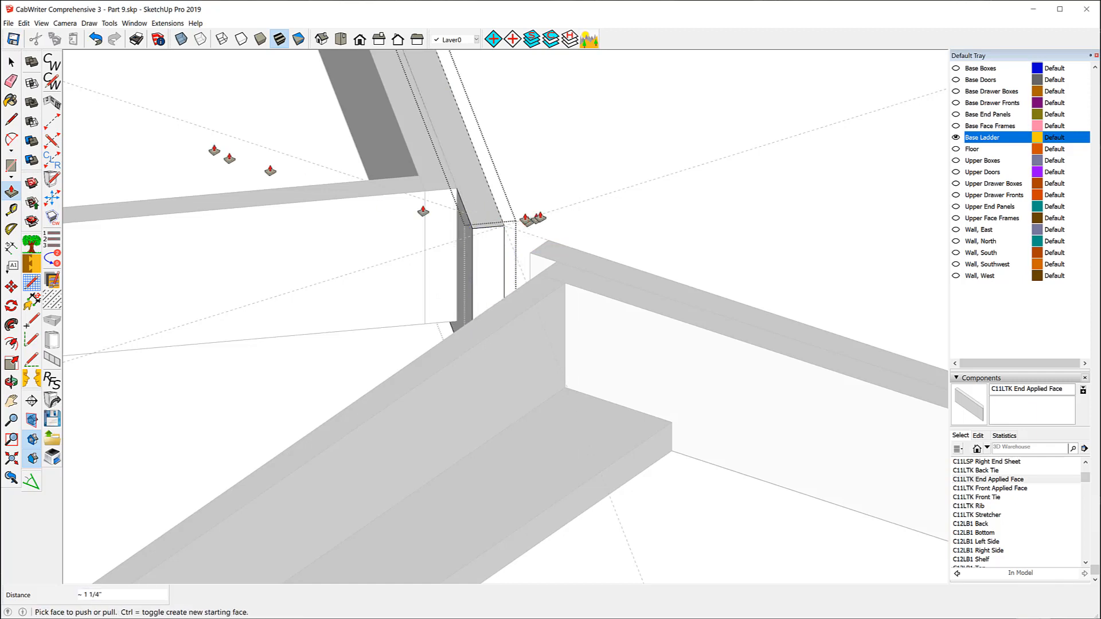
click(12, 62)
click(588, 157)
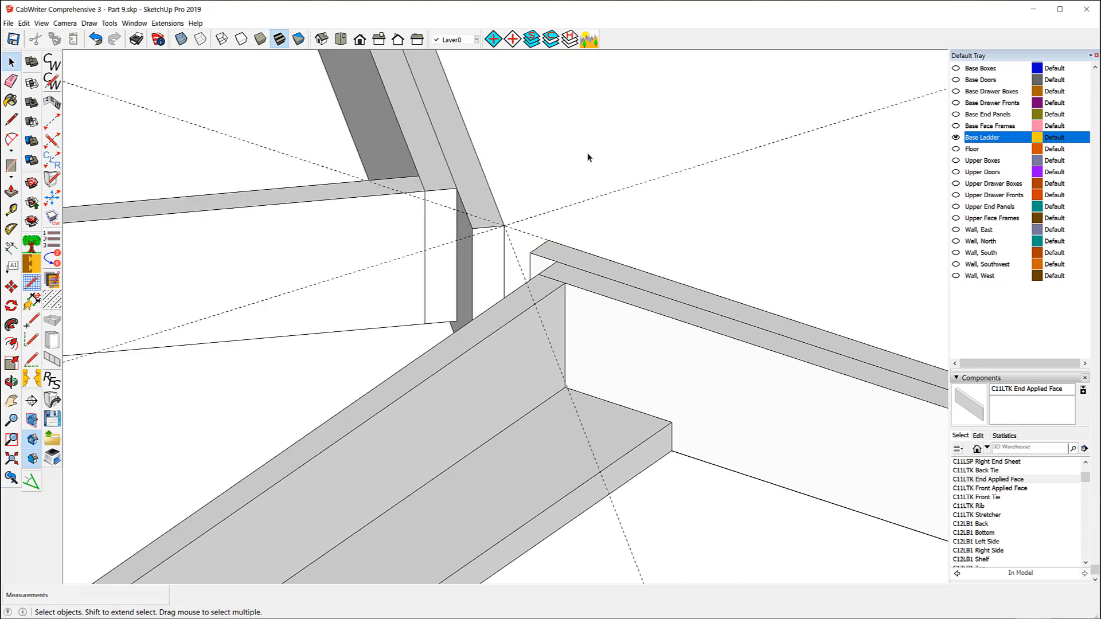
Unlock the angled ladder's left outer board and push/pull its end 10 31/64" to the guides' intersection
scroll(588, 157, down, 5)
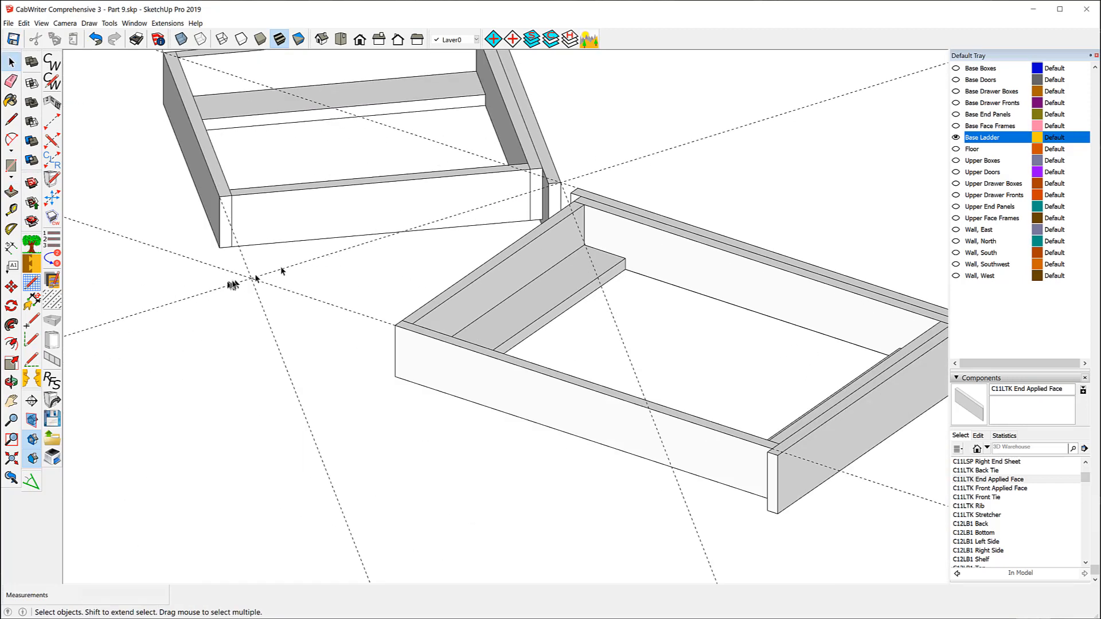
click(208, 172)
right_click(208, 172)
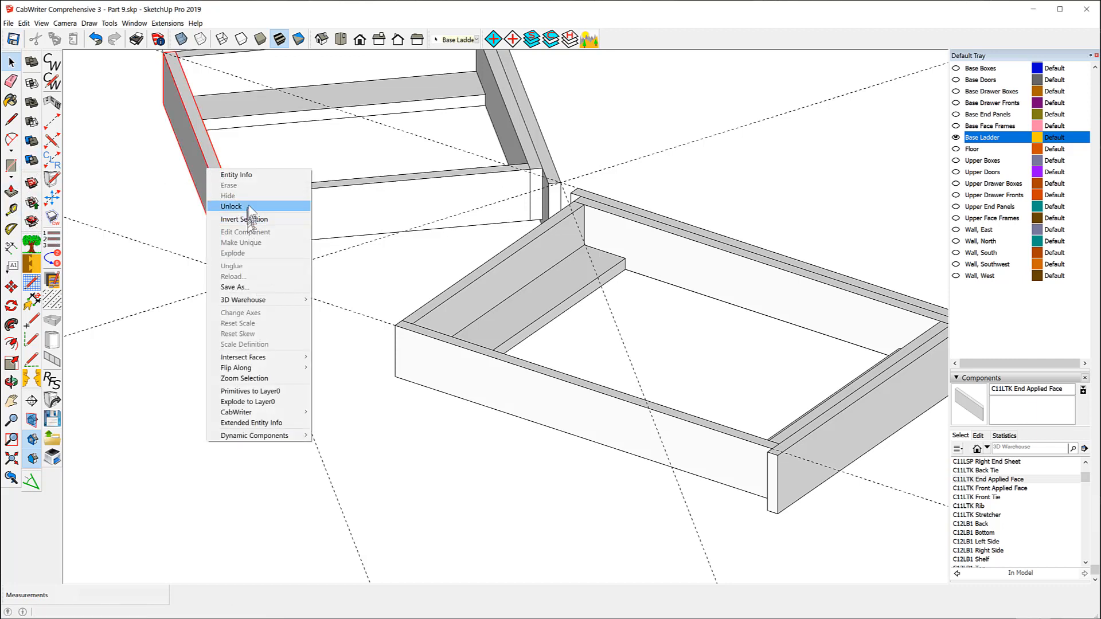
click(247, 207)
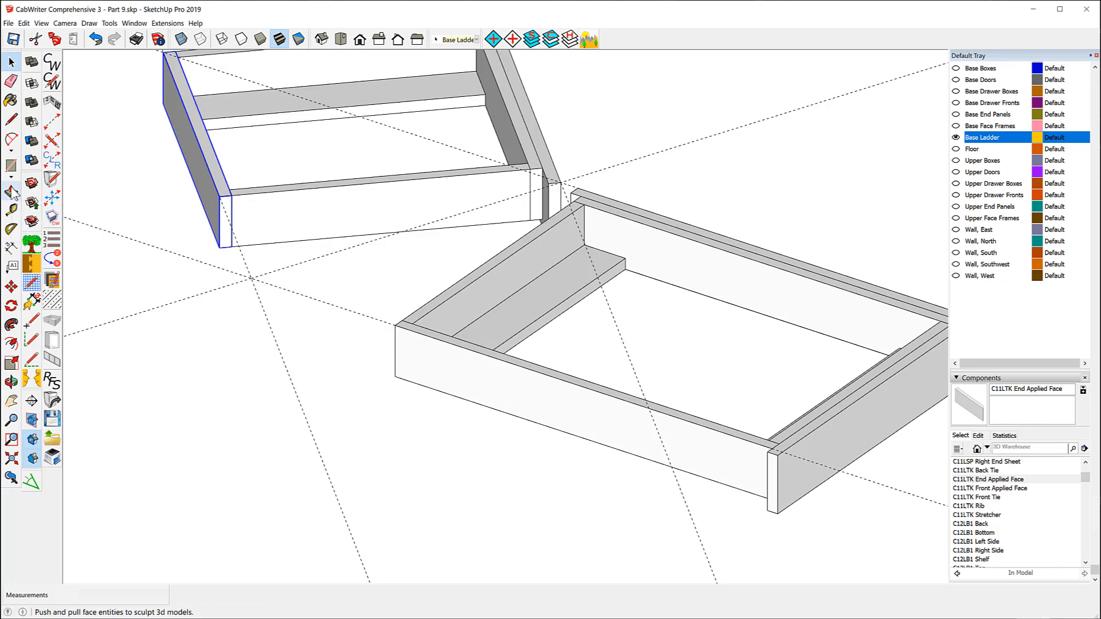
right_click(226, 193)
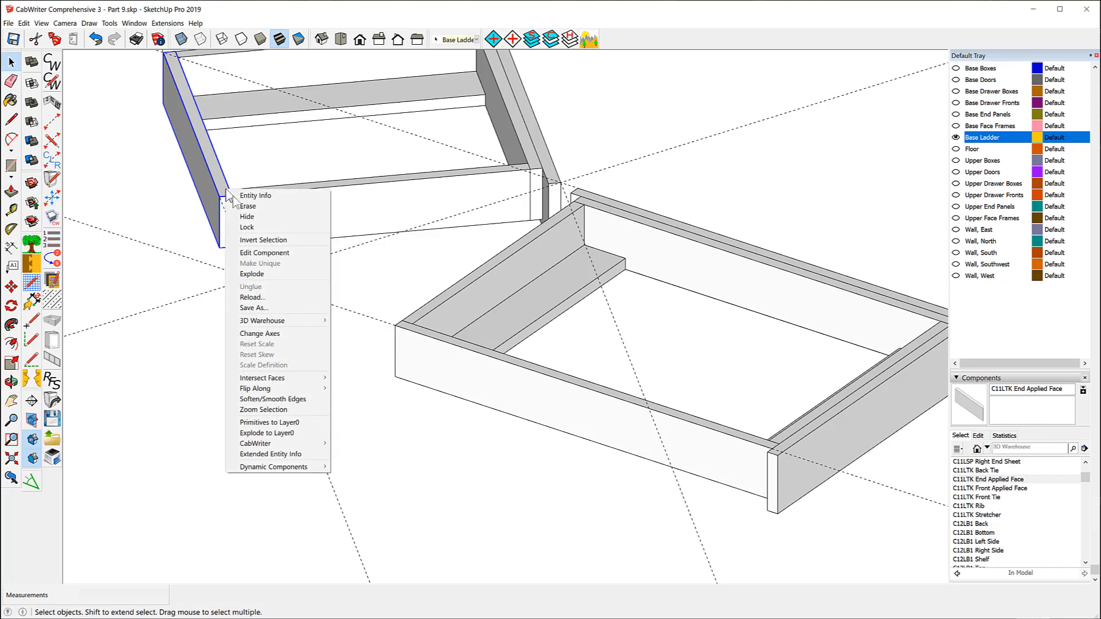
click(267, 253)
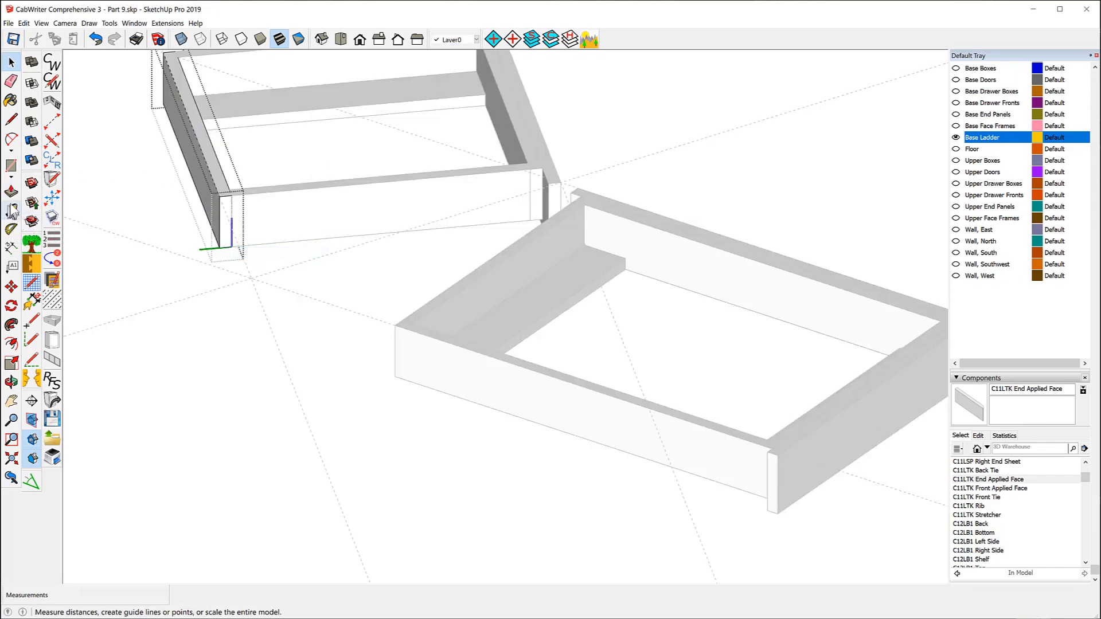
click(12, 194)
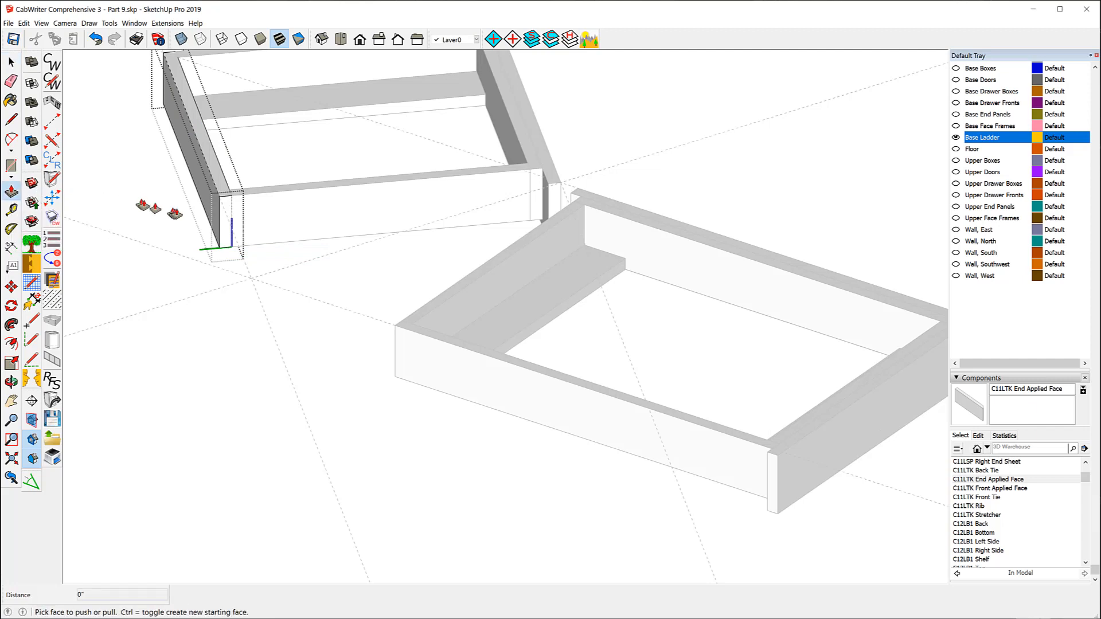
click(225, 218)
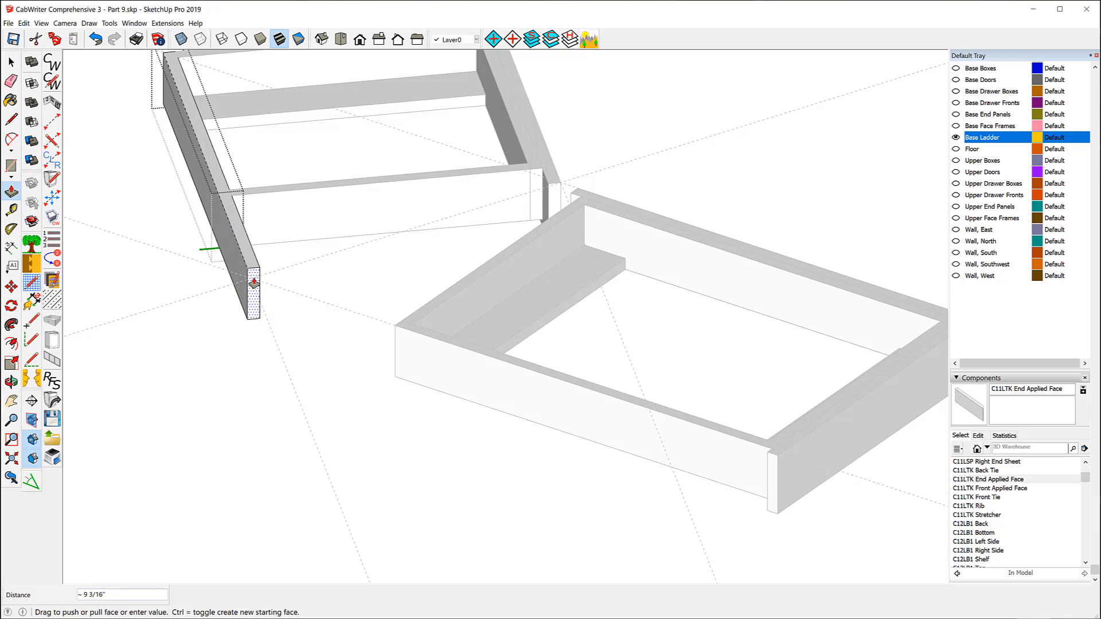
scroll(254, 283, up, 5)
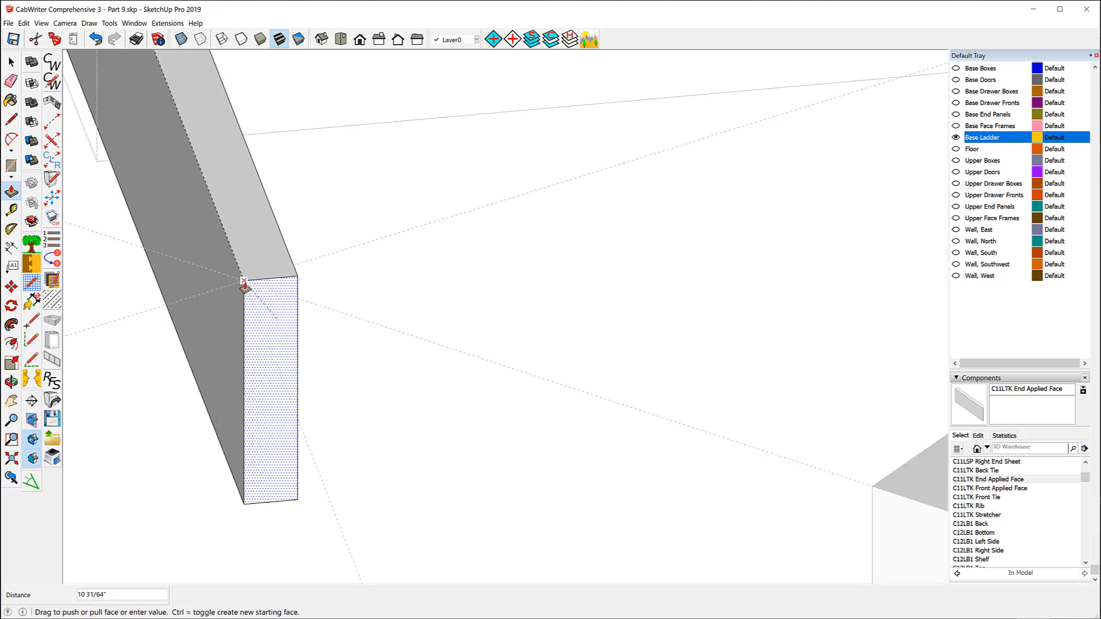
click(246, 287)
scroll(253, 367, down, 5)
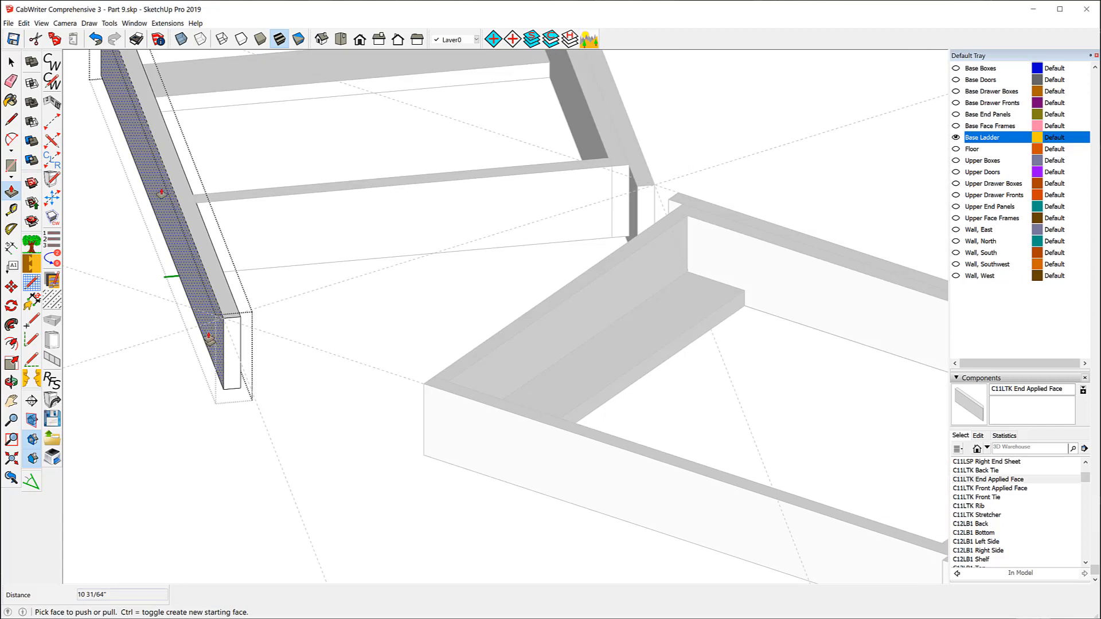
click(10, 61)
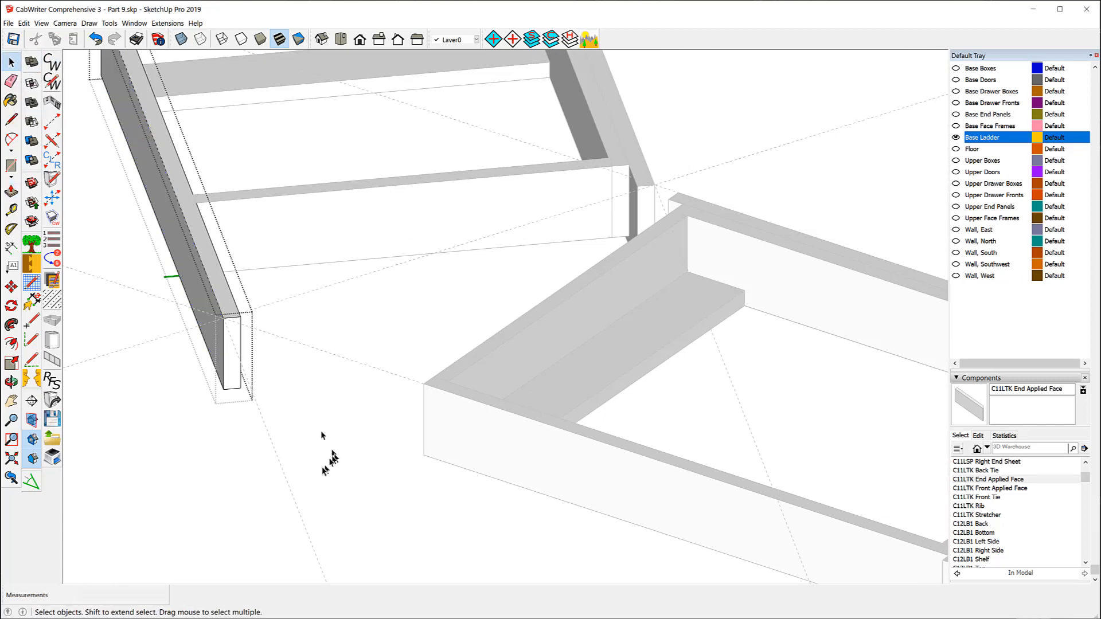
click(324, 453)
Unlock the rectangular ladder's near outer board and push/pull its end 10 31/64" to the extended angled ladder board's corner
middle_drag(324, 453, 899, 454)
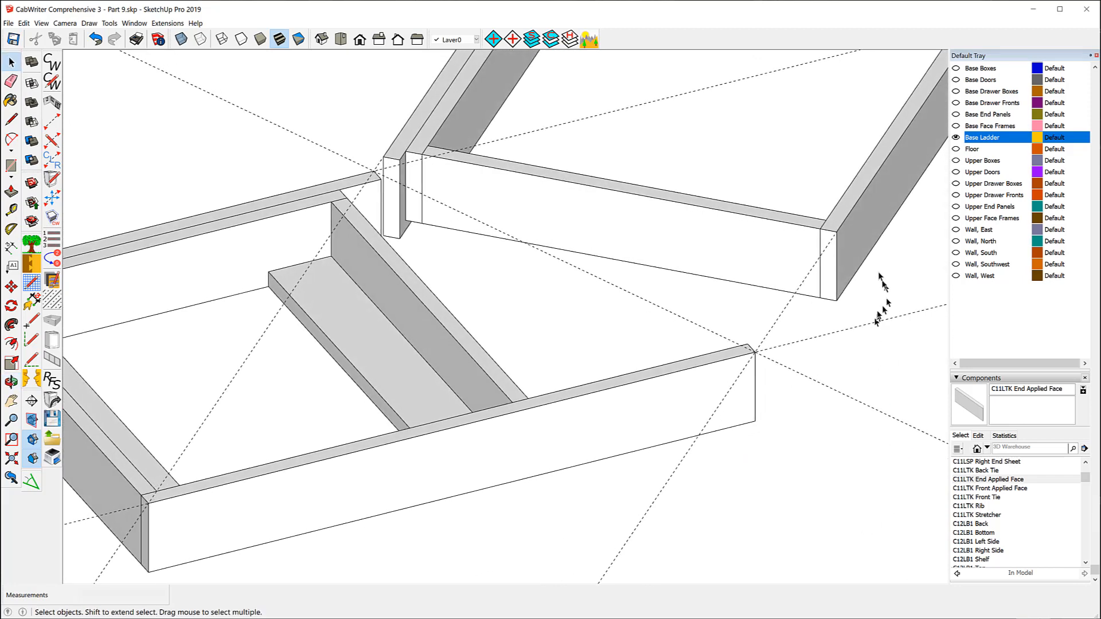
click(852, 239)
right_click(852, 241)
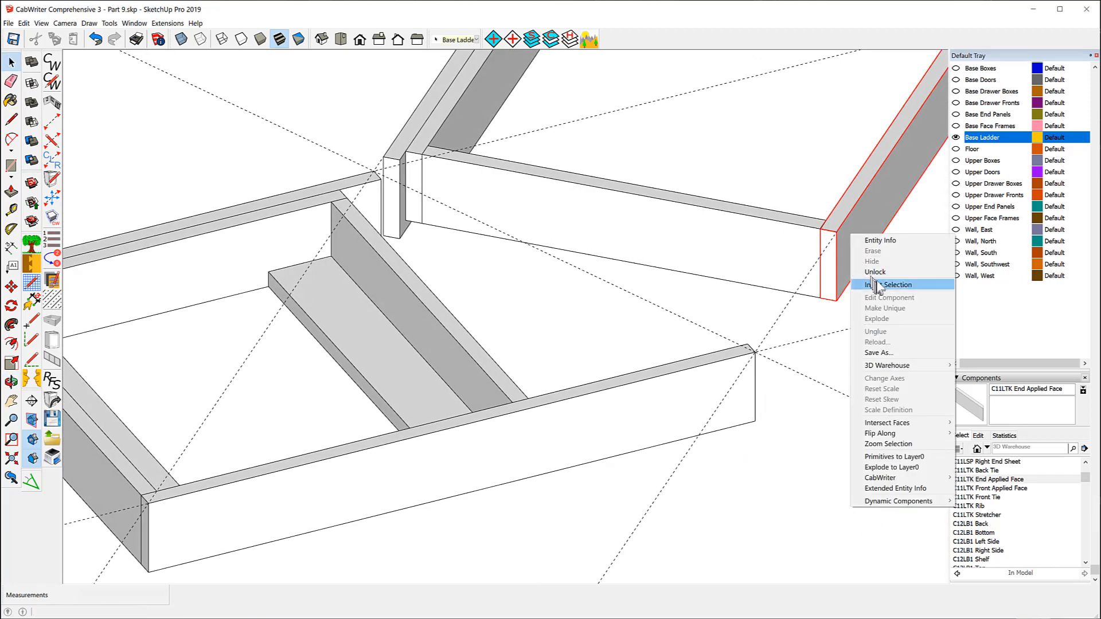
click(875, 272)
right_click(860, 266)
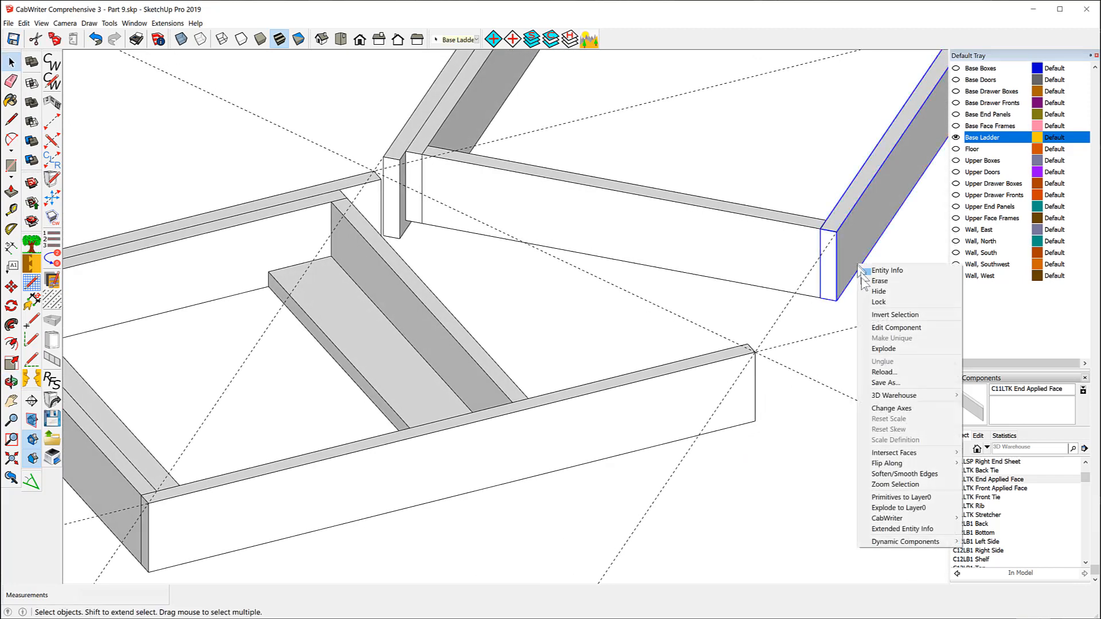
click(895, 327)
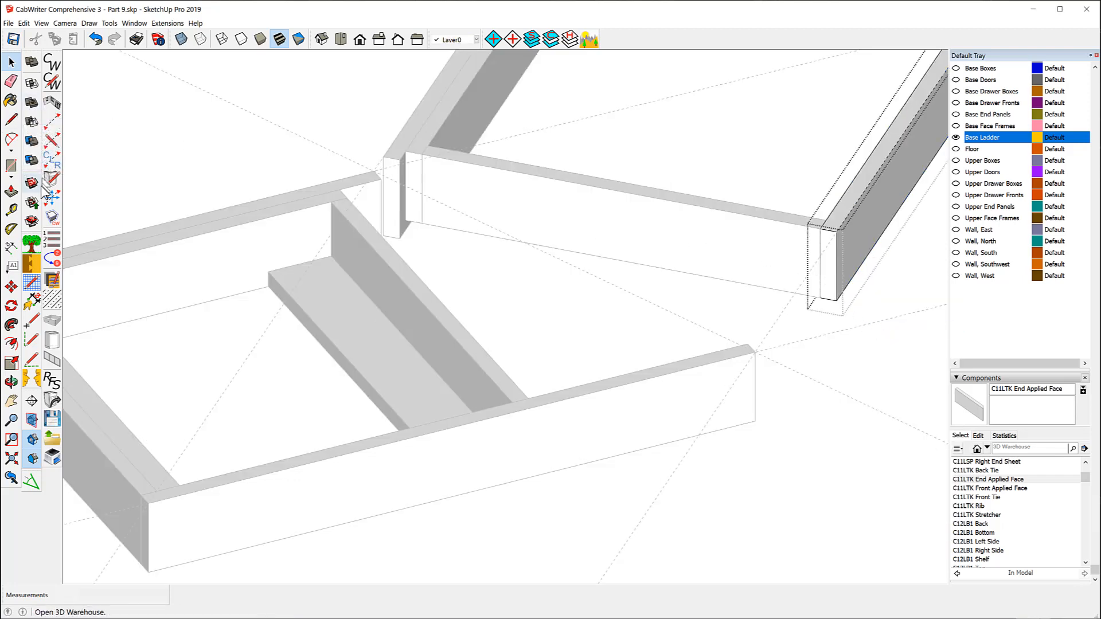
click(11, 192)
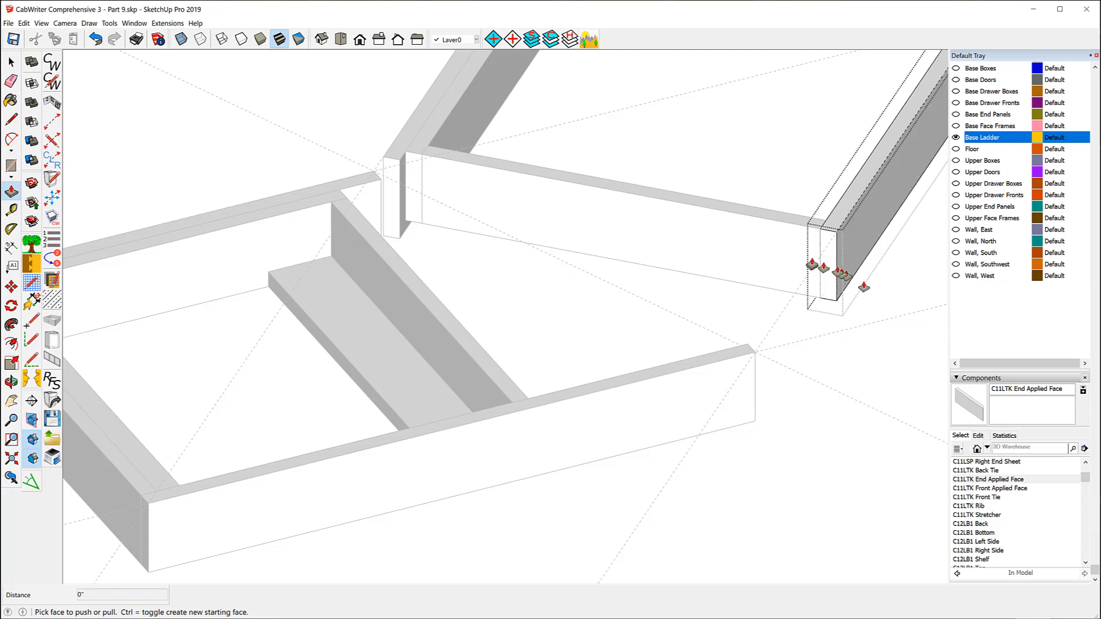
drag(830, 254, 756, 358)
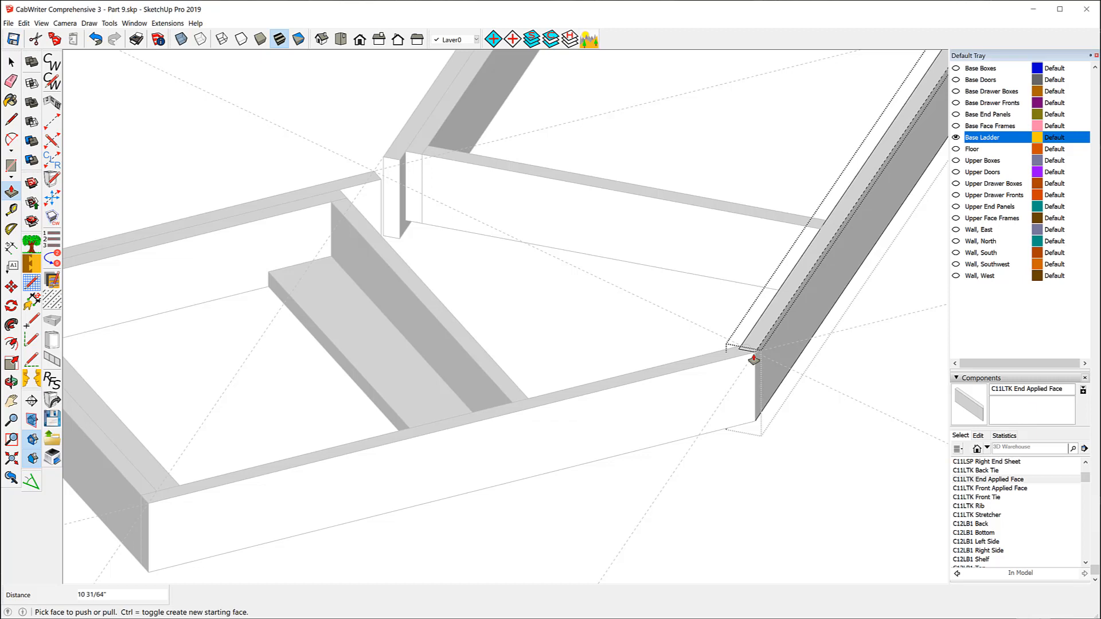
In X-ray view, move the extended near board's inner vertical end edge about 5/16" onto the diagonal guide to miter the joint
click(181, 39)
click(11, 61)
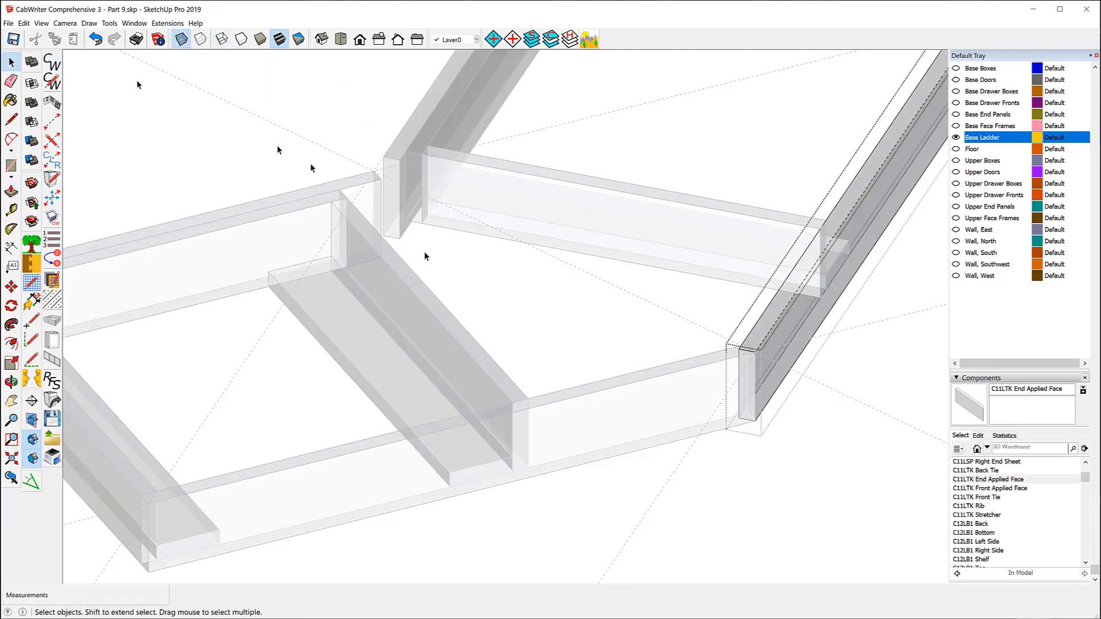
scroll(677, 363, up, 5)
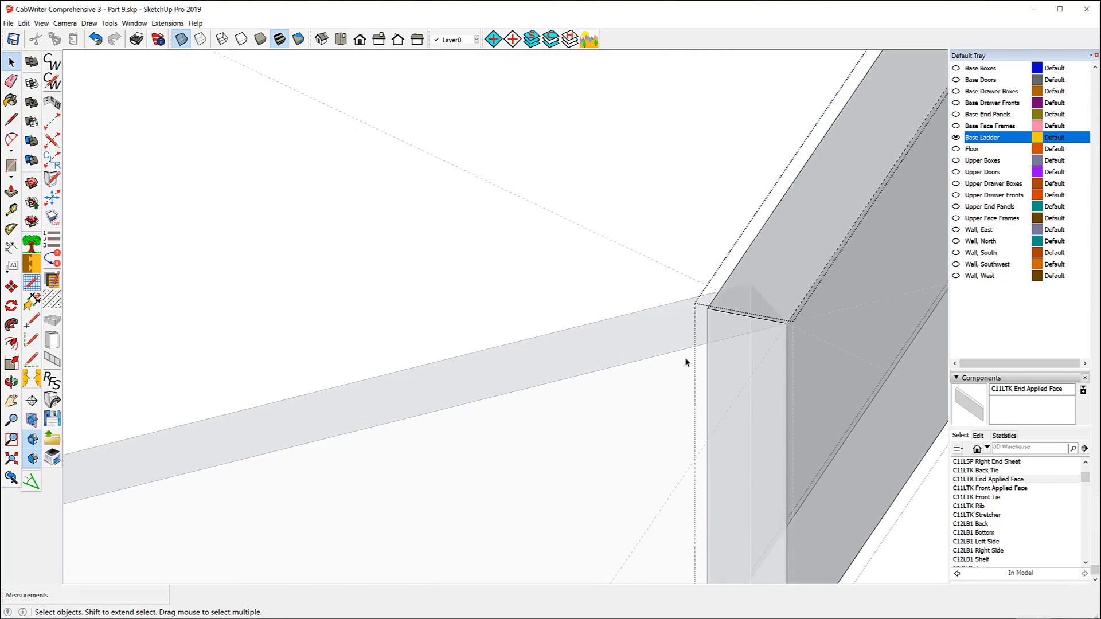
scroll(687, 363, up, 1)
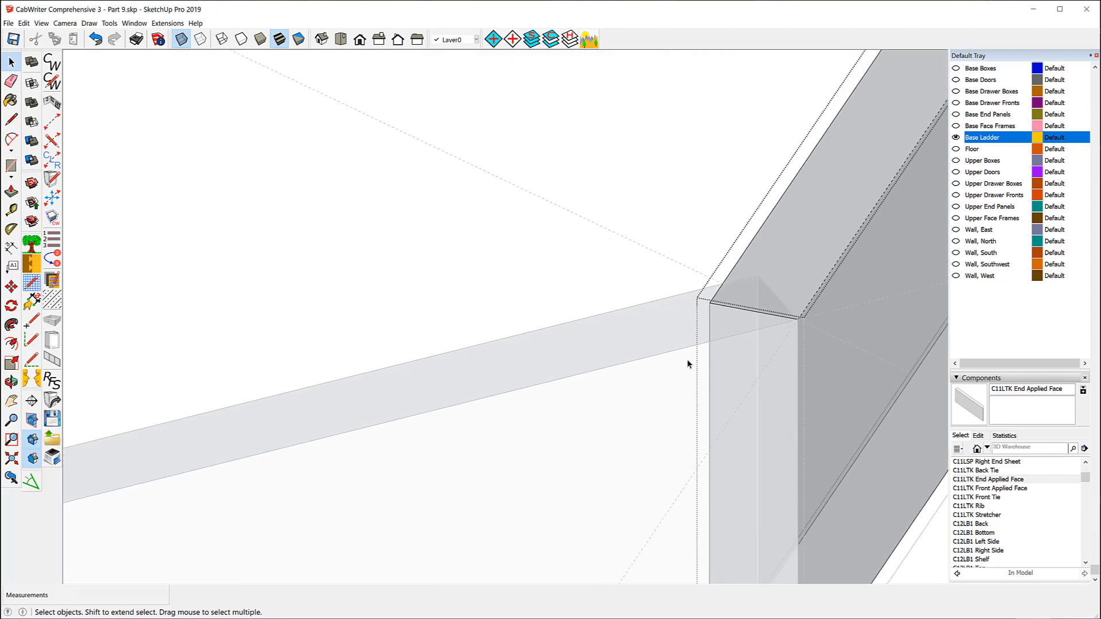
click(710, 323)
click(11, 286)
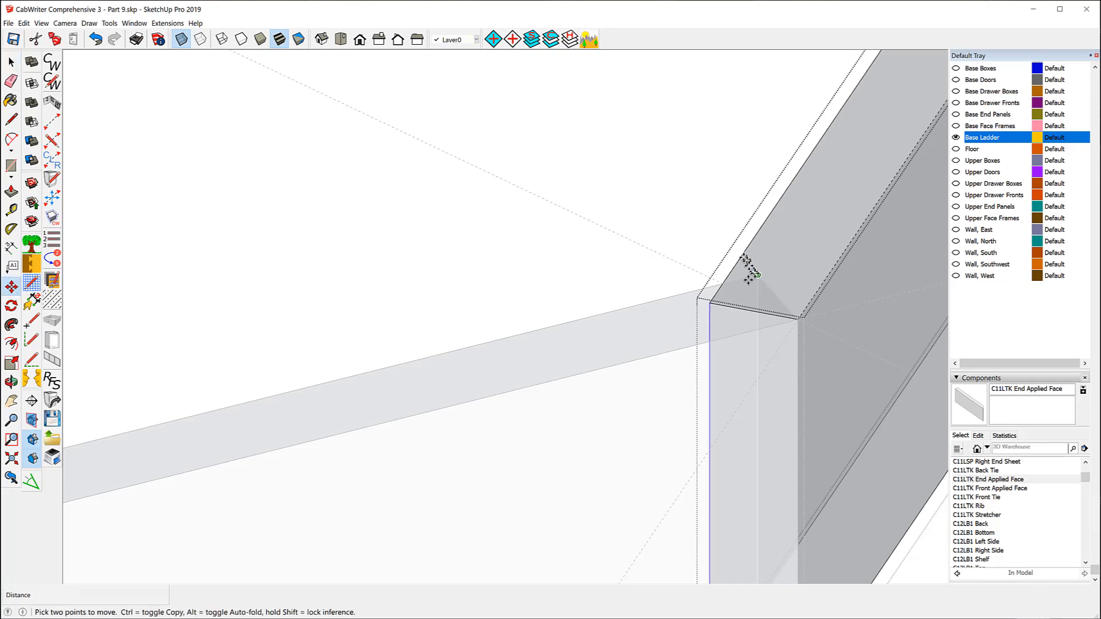
click(710, 301)
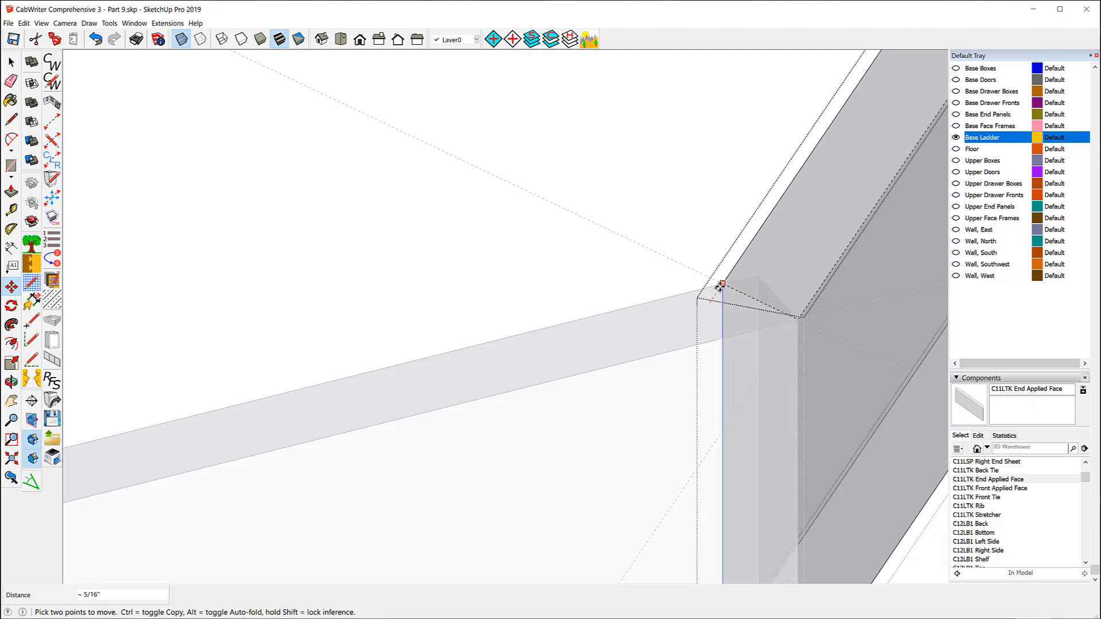
click(722, 283)
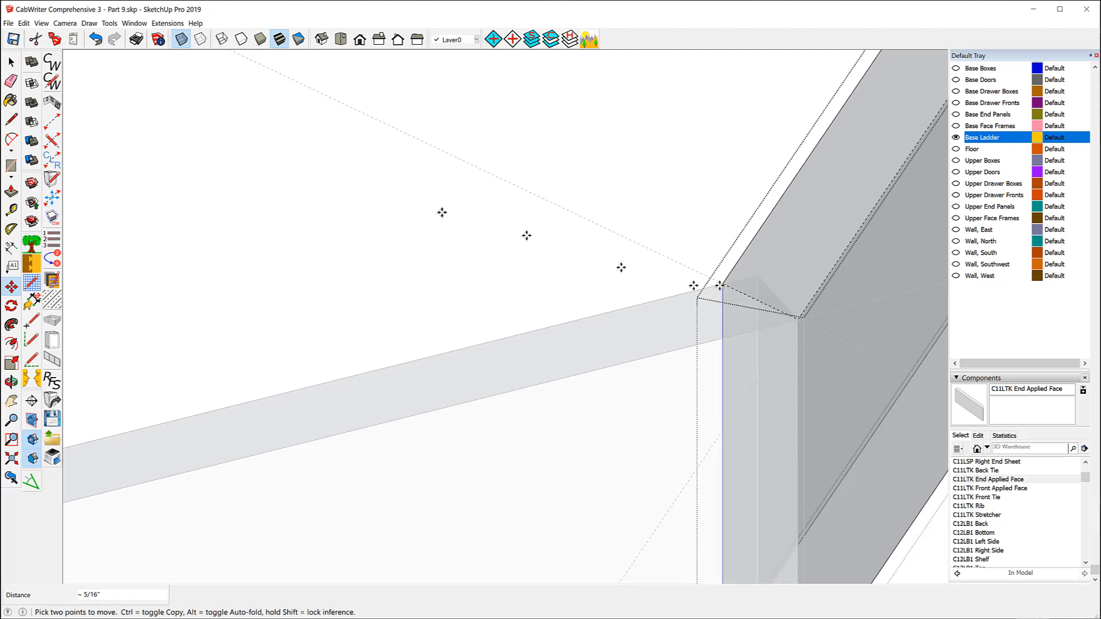
click(11, 60)
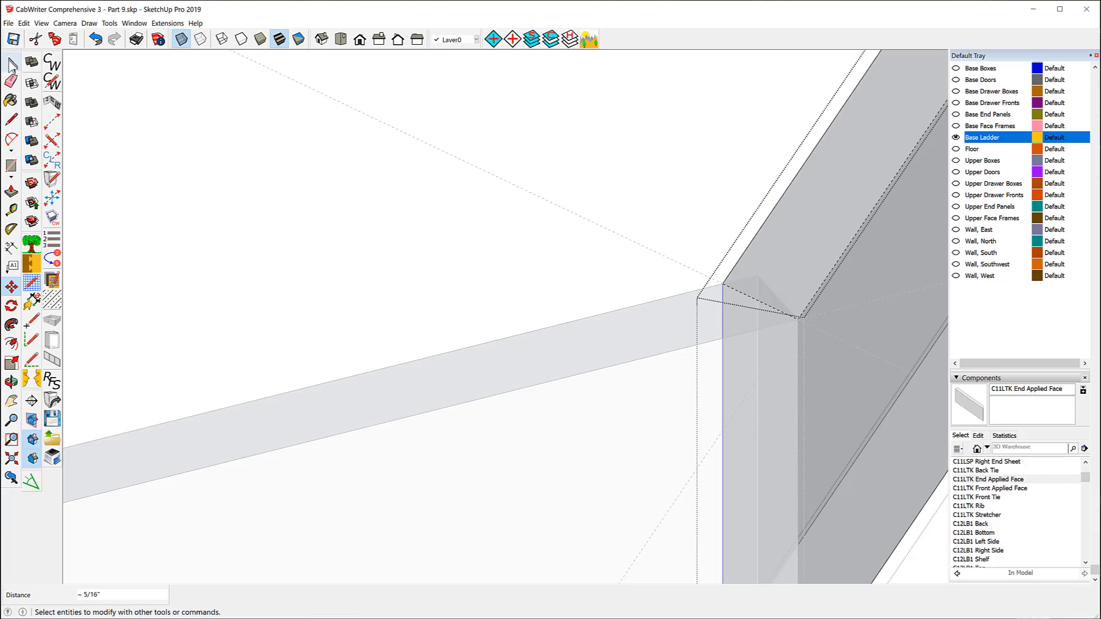
scroll(196, 173, down, 2)
scroll(310, 220, down, 2)
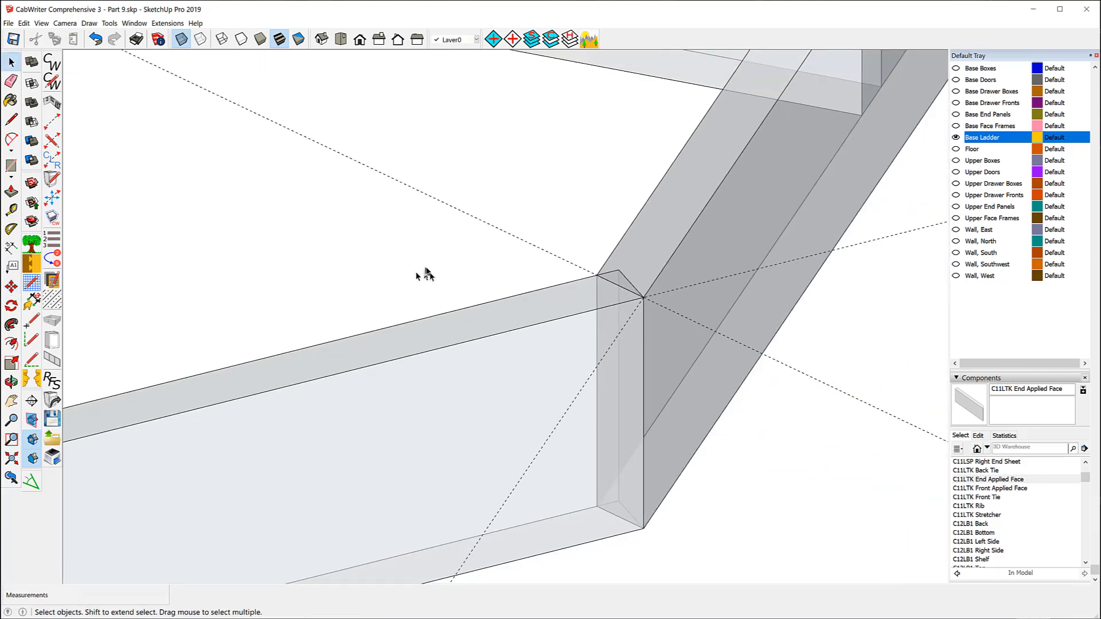
Unlock the board still short of the ladders' inner joint and push/pull its end about 1 1/4" to the guides' intersection
scroll(427, 275, down, 4)
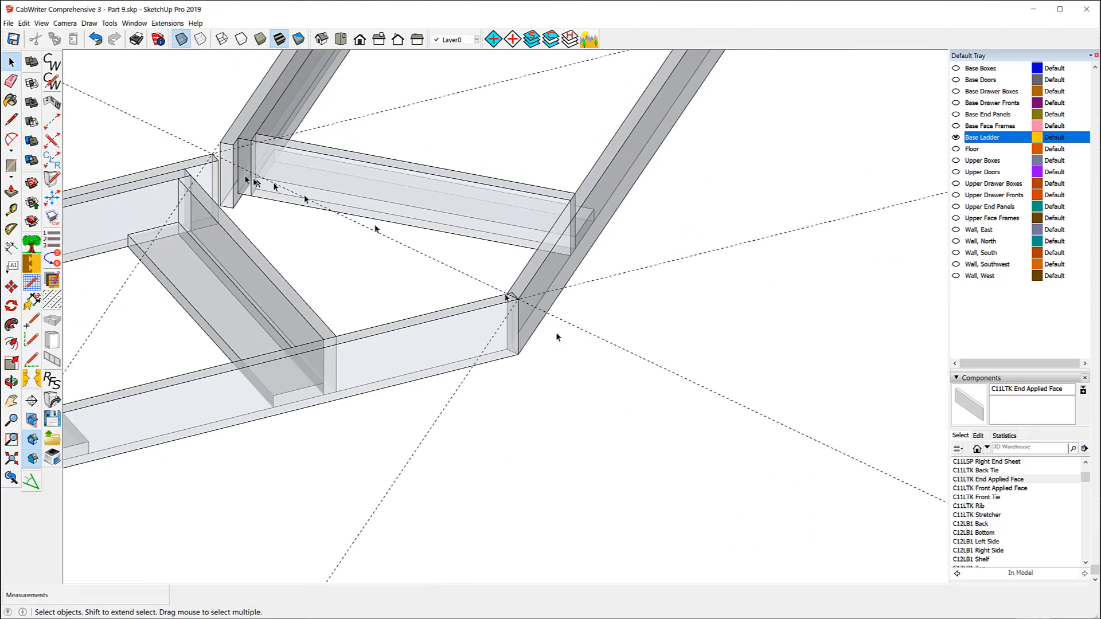
scroll(207, 147, up, 6)
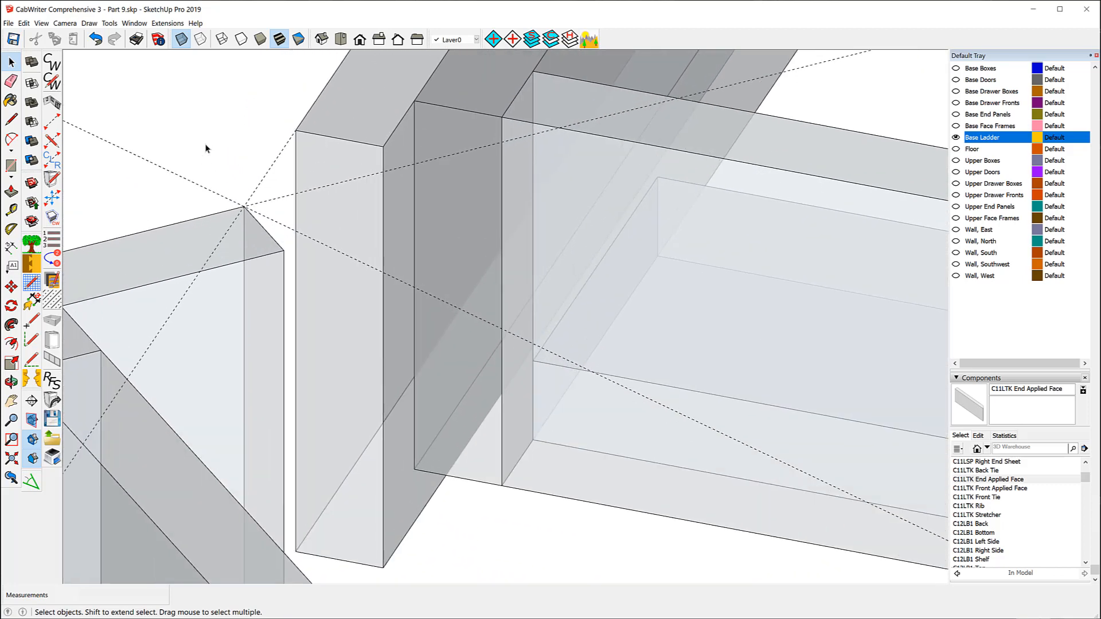
click(334, 147)
right_click(335, 148)
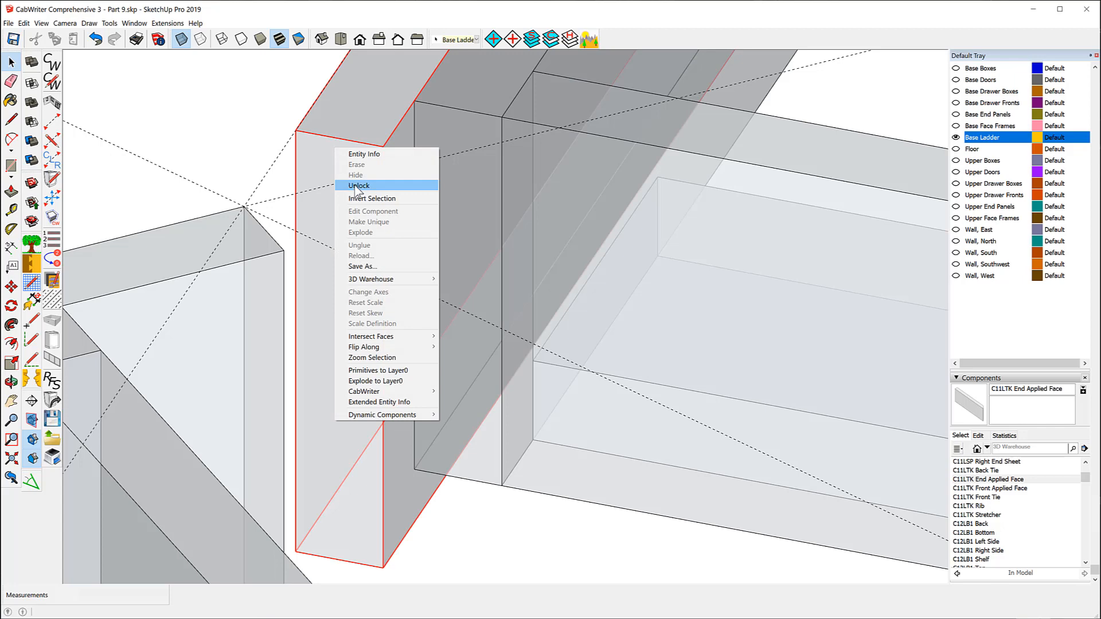
click(360, 185)
right_click(323, 166)
click(351, 228)
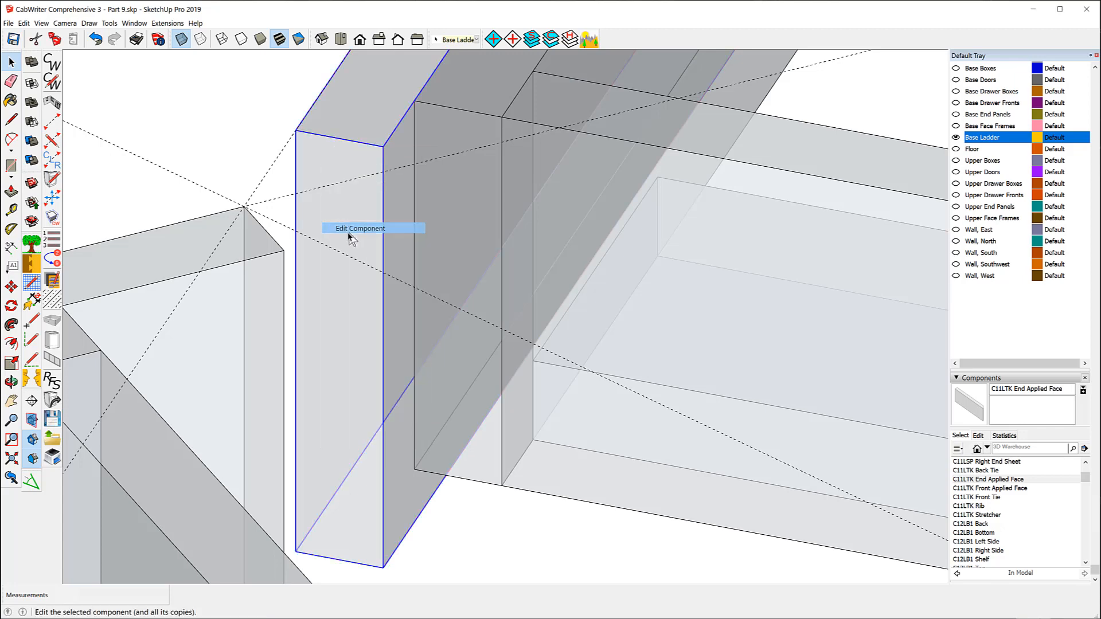
click(11, 191)
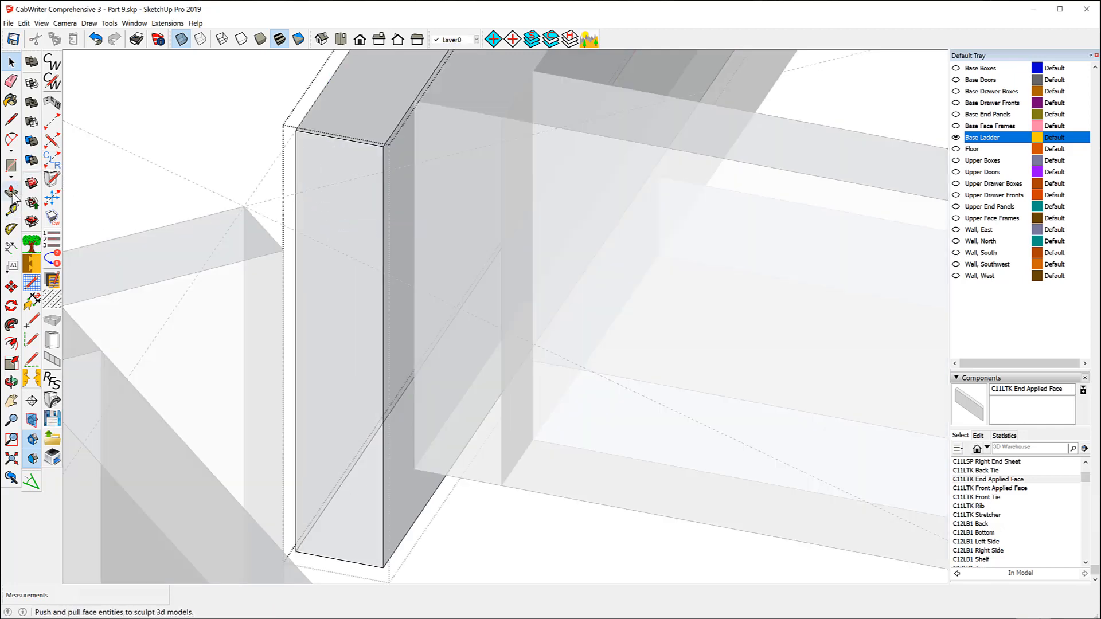
drag(319, 143, 247, 211)
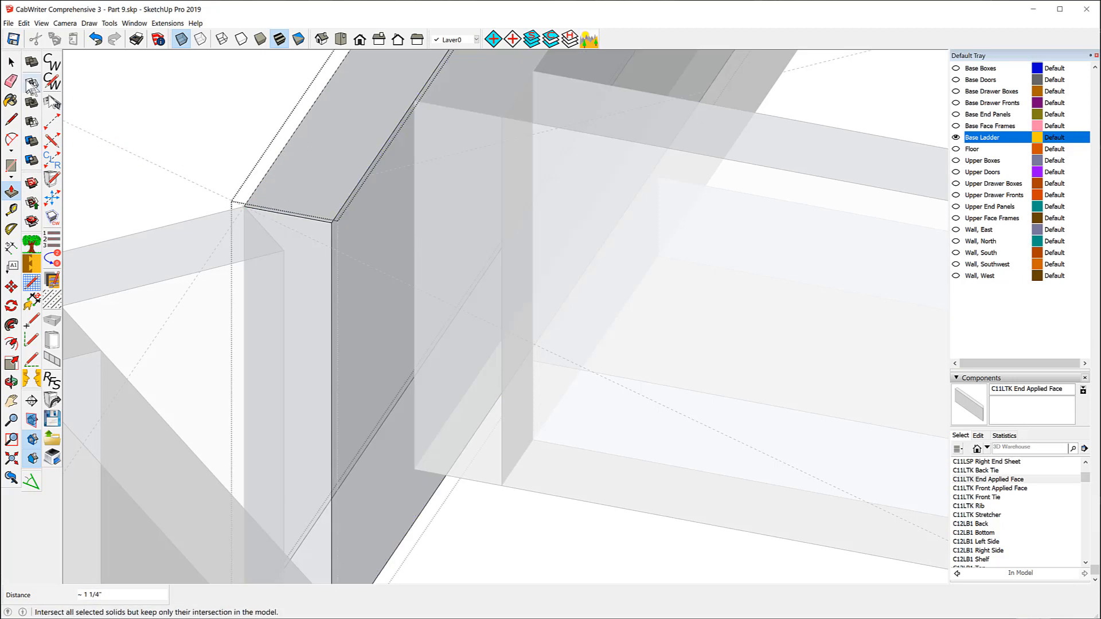
Move the extended inner-joint board's unmitered vertical end edge about 5/16" onto the diagonal guide
key(space)
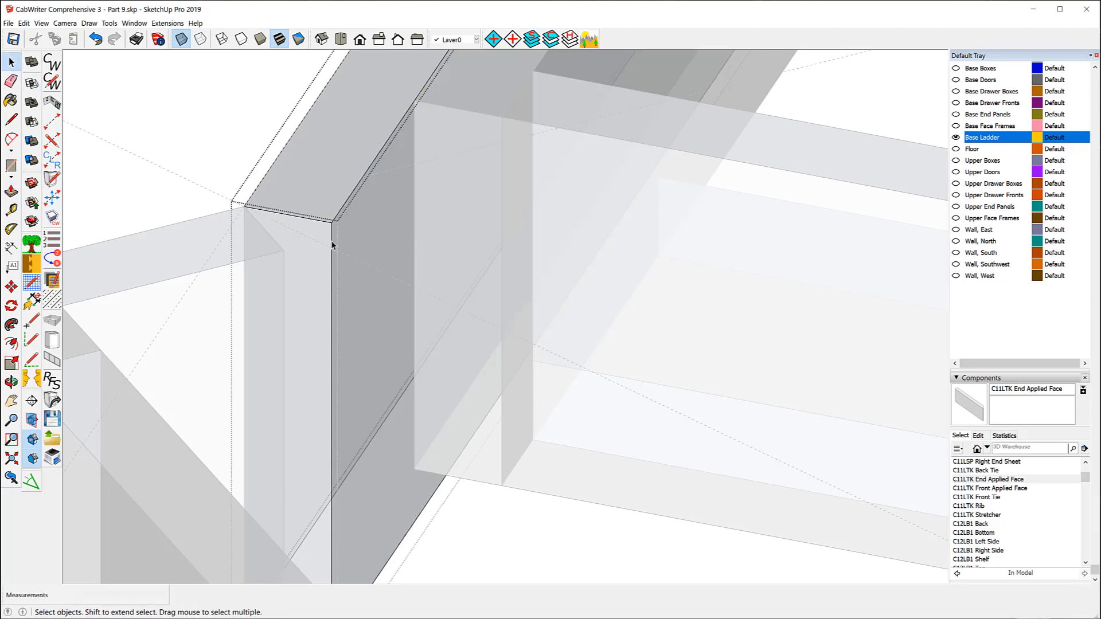
click(332, 242)
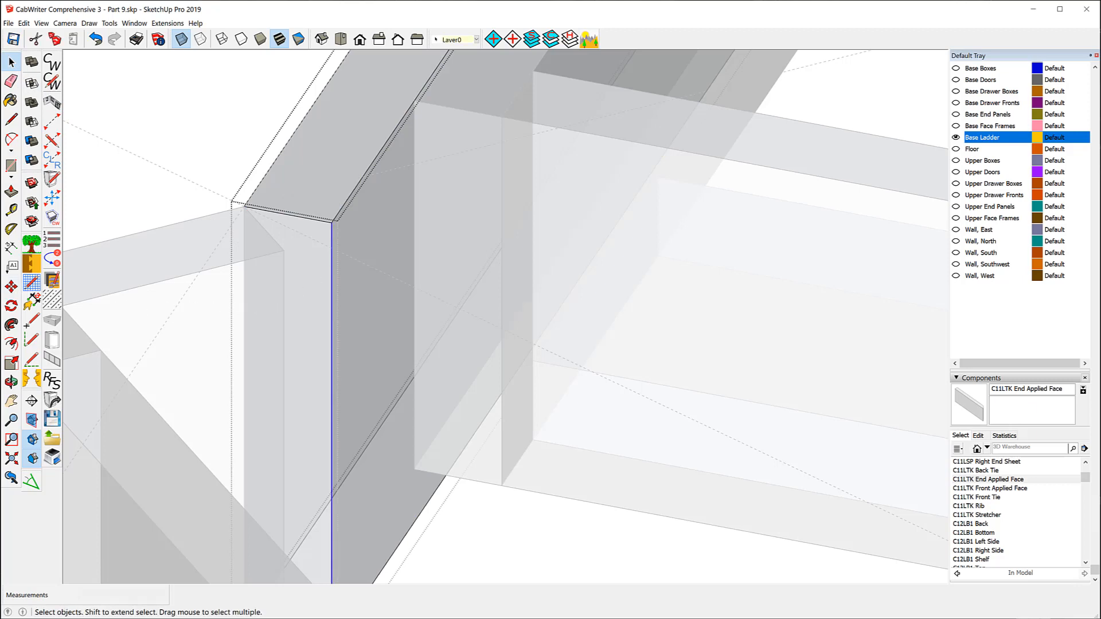
click(11, 287)
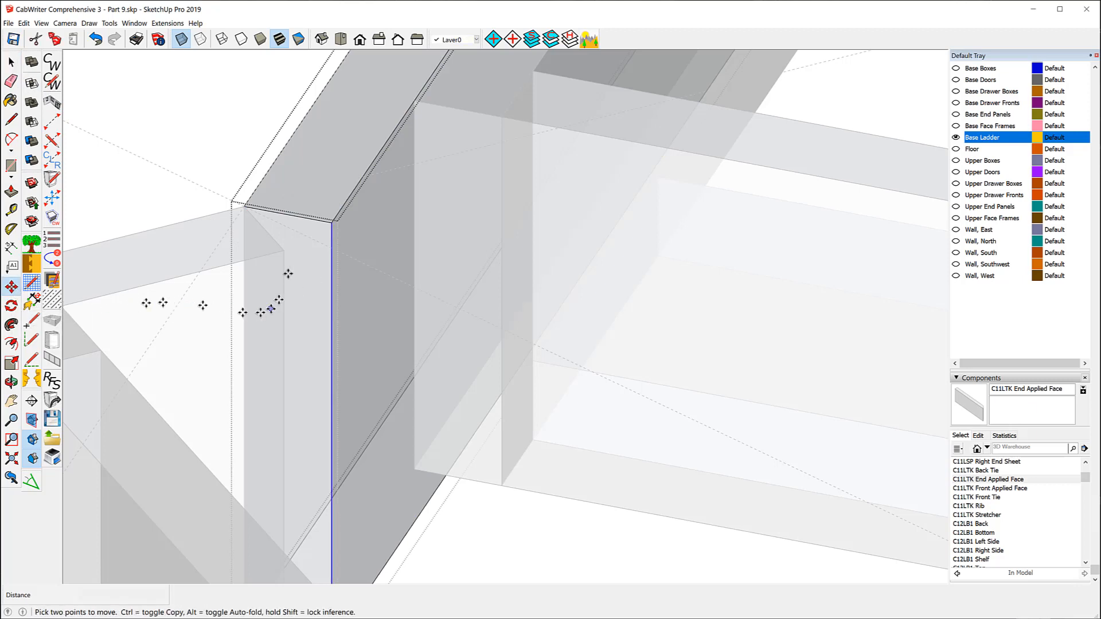
click(331, 222)
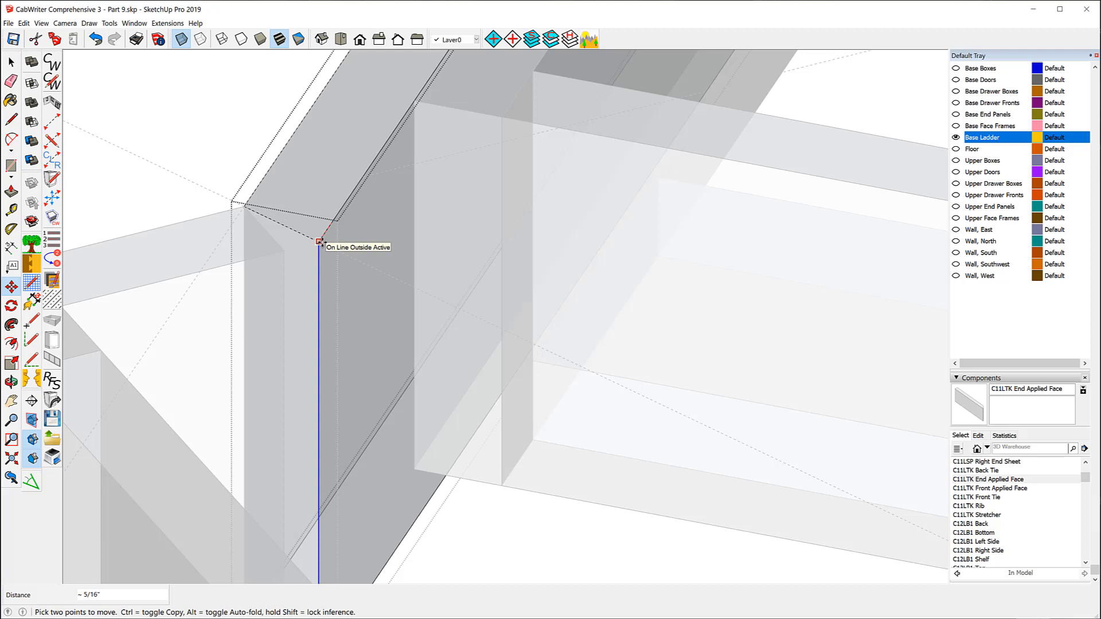
click(319, 241)
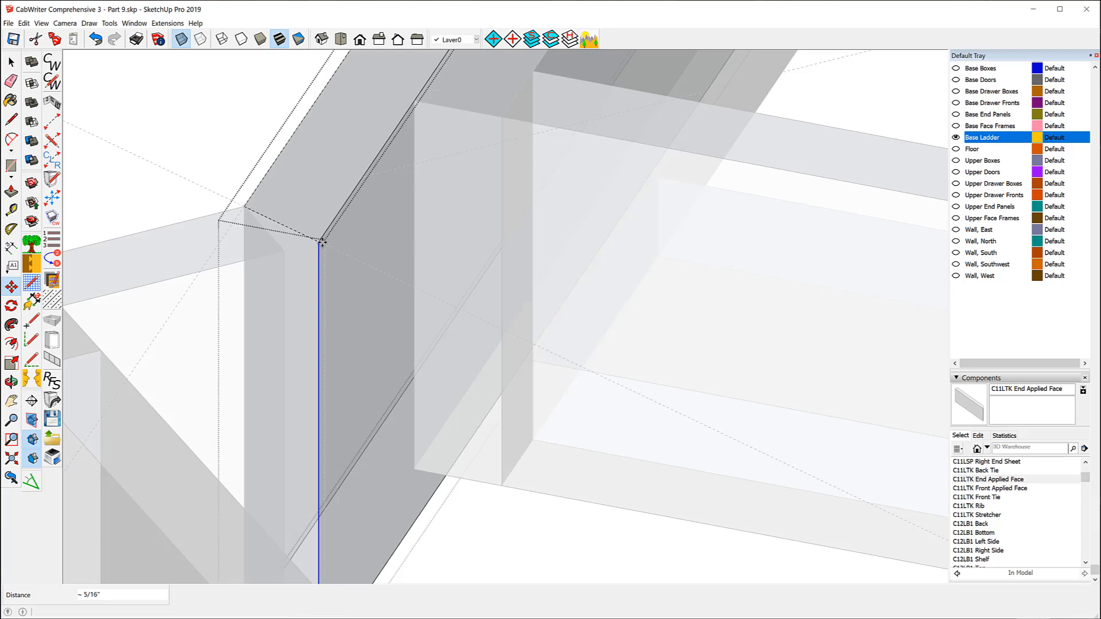
key(space)
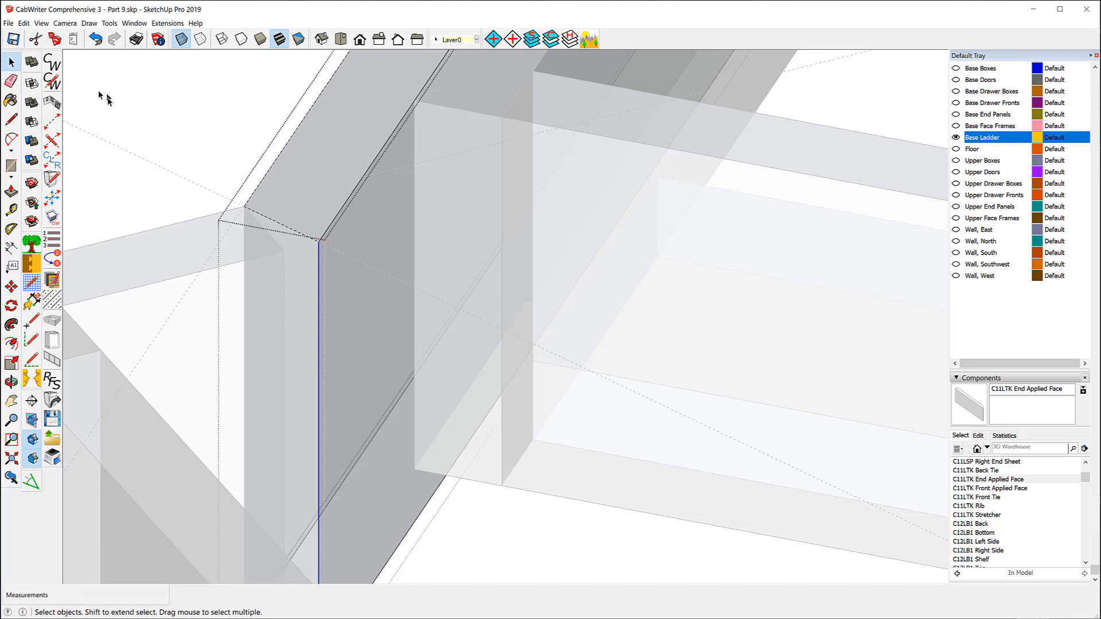
click(126, 111)
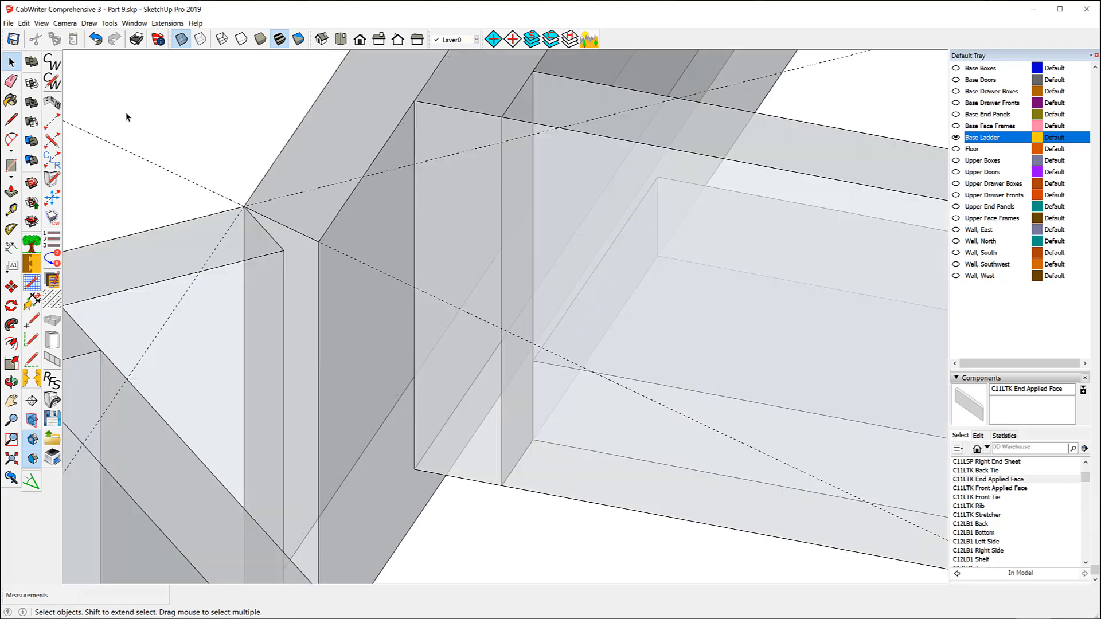
Miter the adjoining inner-joint board by moving its vertical end edge about 5/16" to the first board's mitered corner
click(226, 266)
right_click(224, 266)
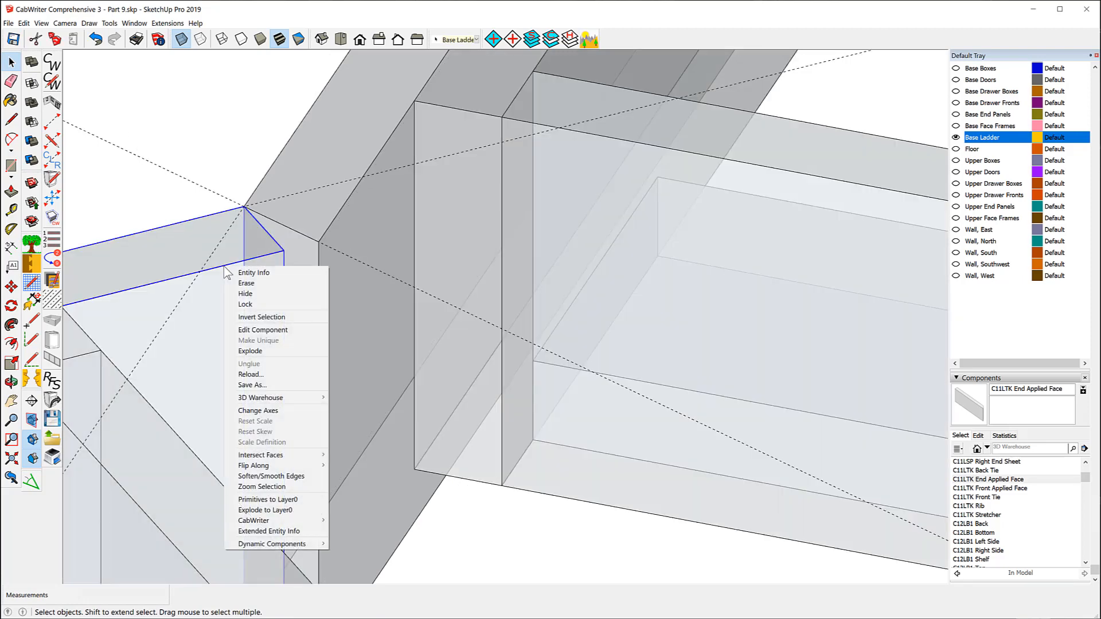
click(253, 331)
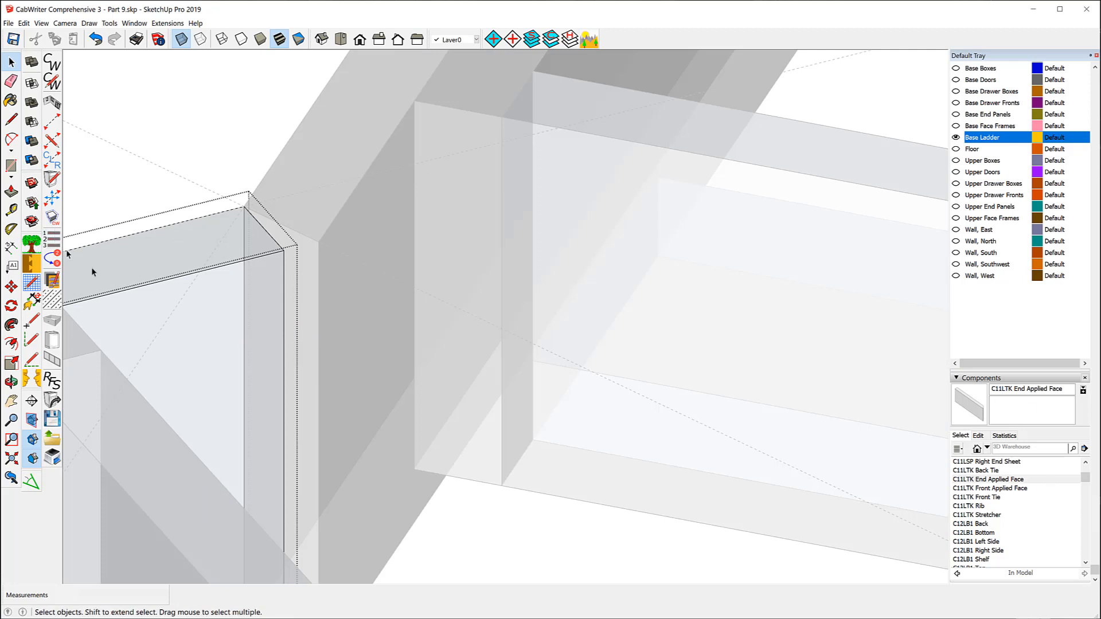
click(283, 295)
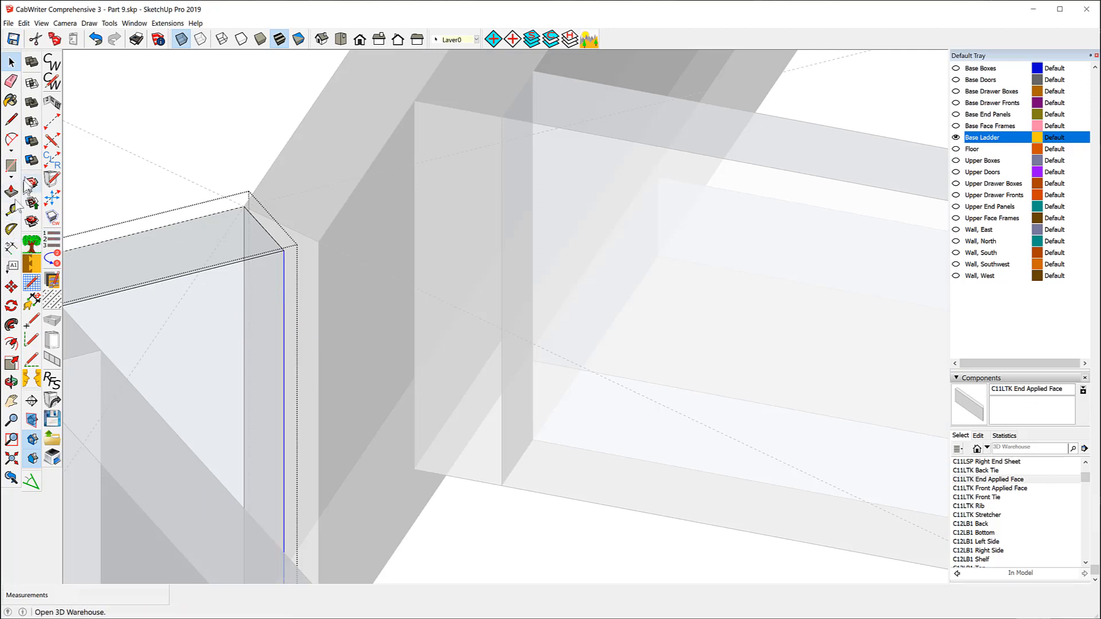
click(12, 286)
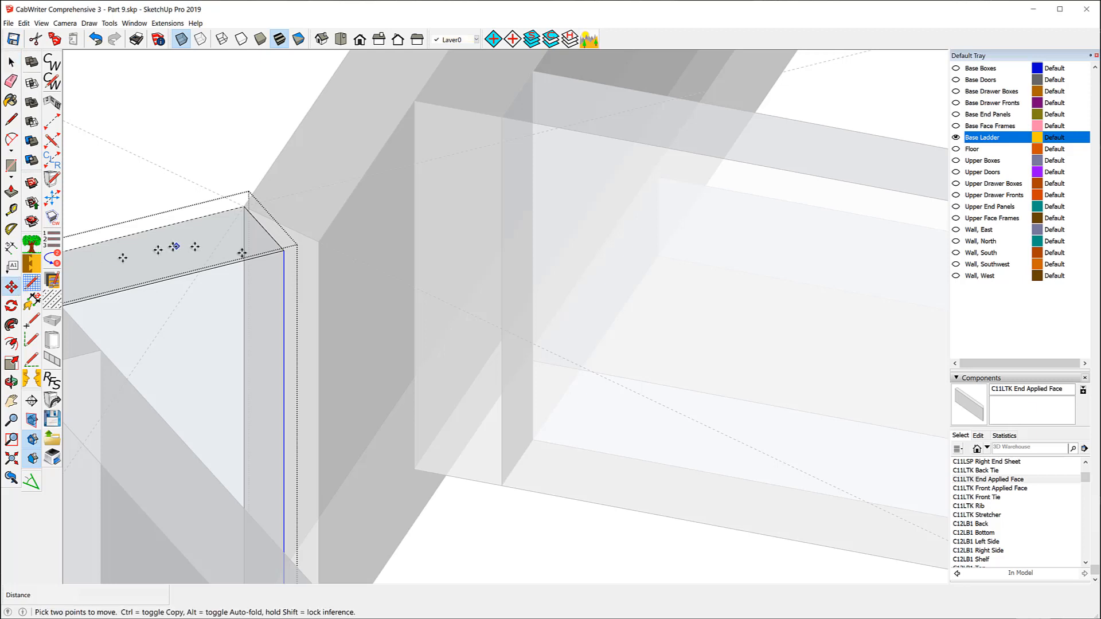
click(283, 251)
click(318, 241)
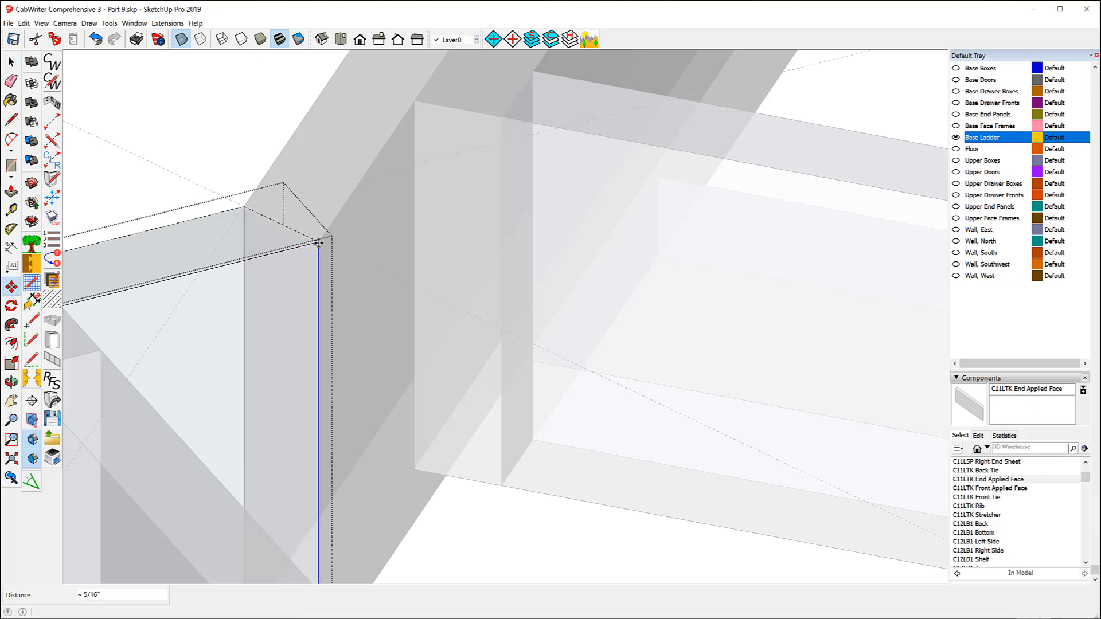
click(12, 62)
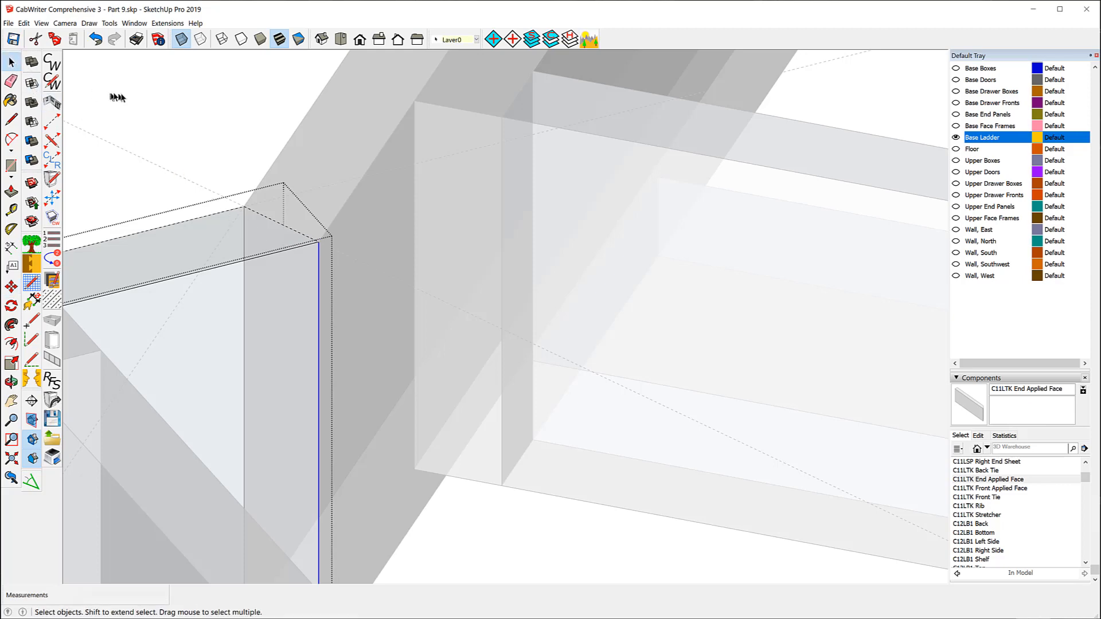
click(120, 97)
Move the unmitered outer-joint board's inner vertical end edge to the neighboring board's mitered corner, and turn off X-ray view
scroll(122, 95, down, 5)
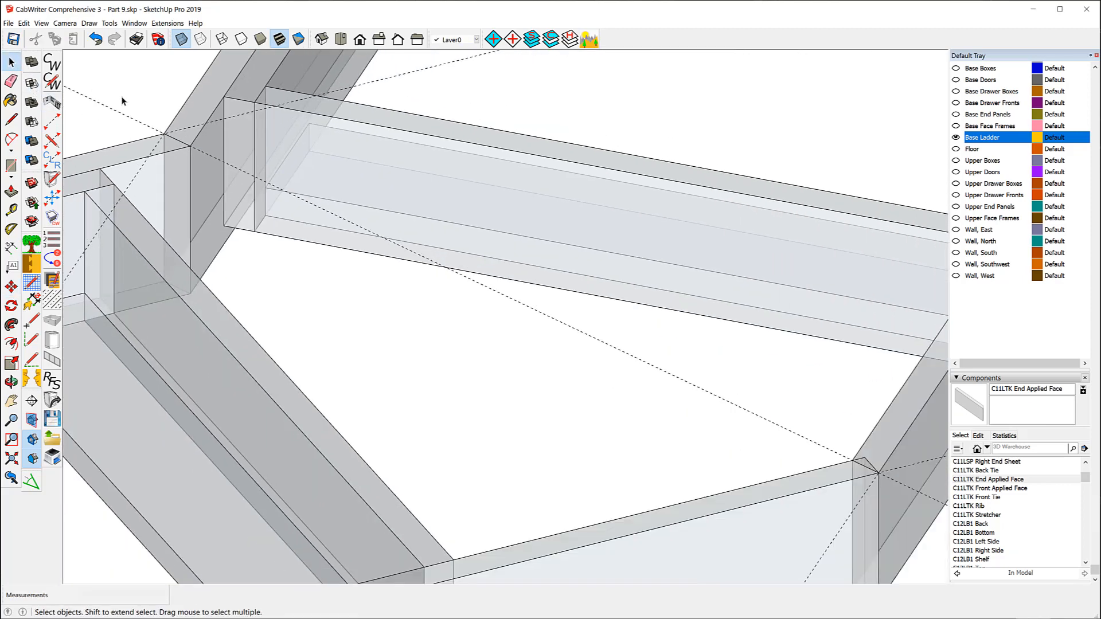
middle_drag(596, 342, 649, 383)
scroll(649, 382, down, 3)
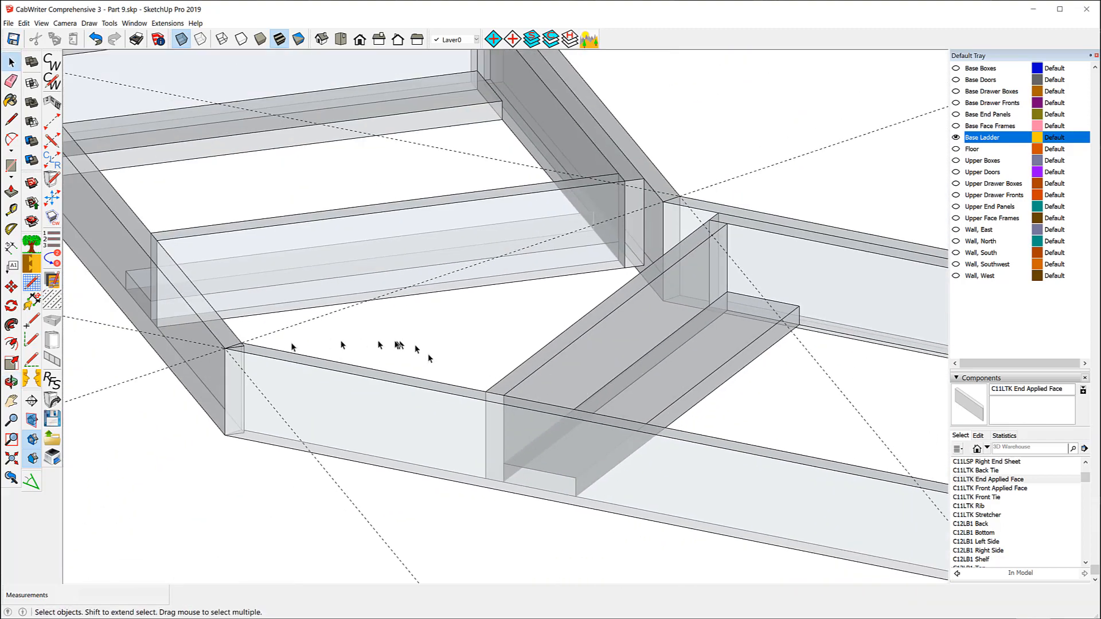
scroll(204, 356, up, 5)
click(223, 313)
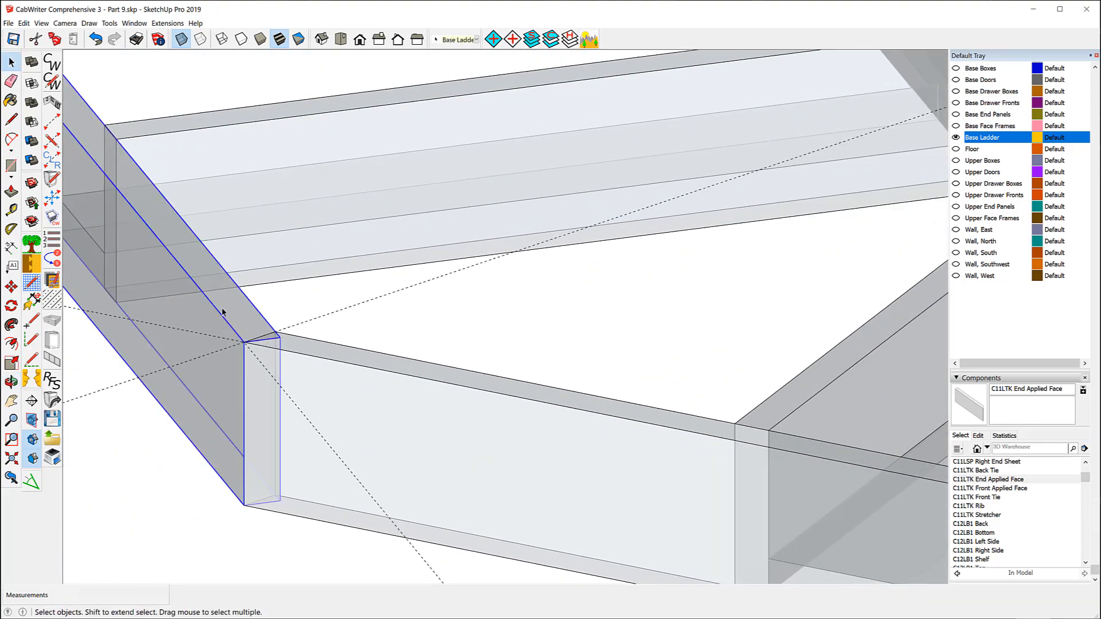
right_click(222, 308)
click(253, 372)
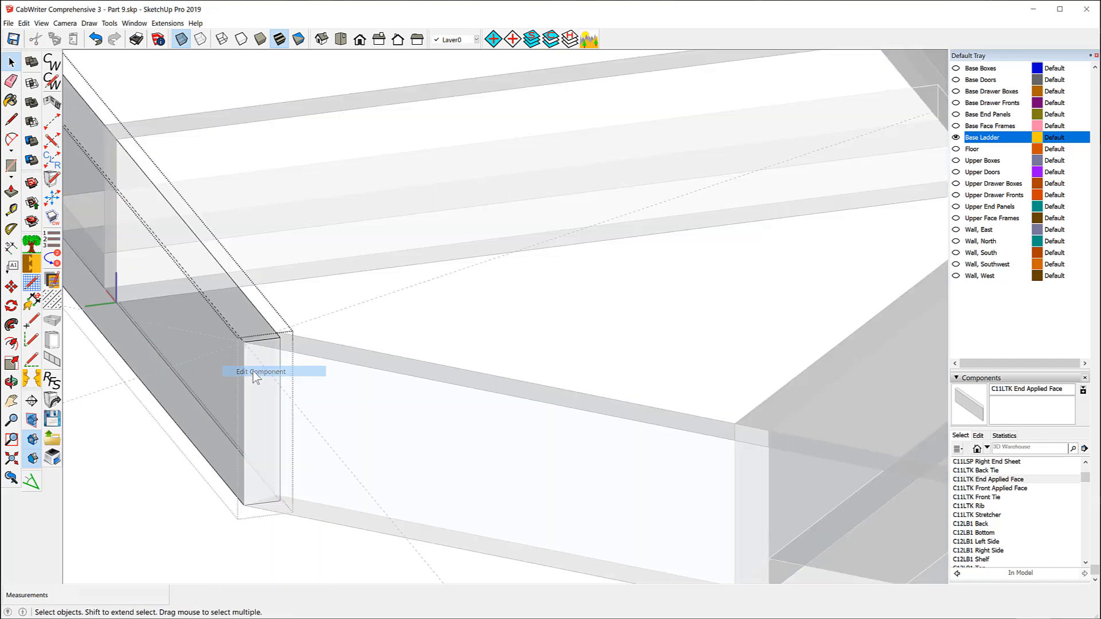
click(280, 349)
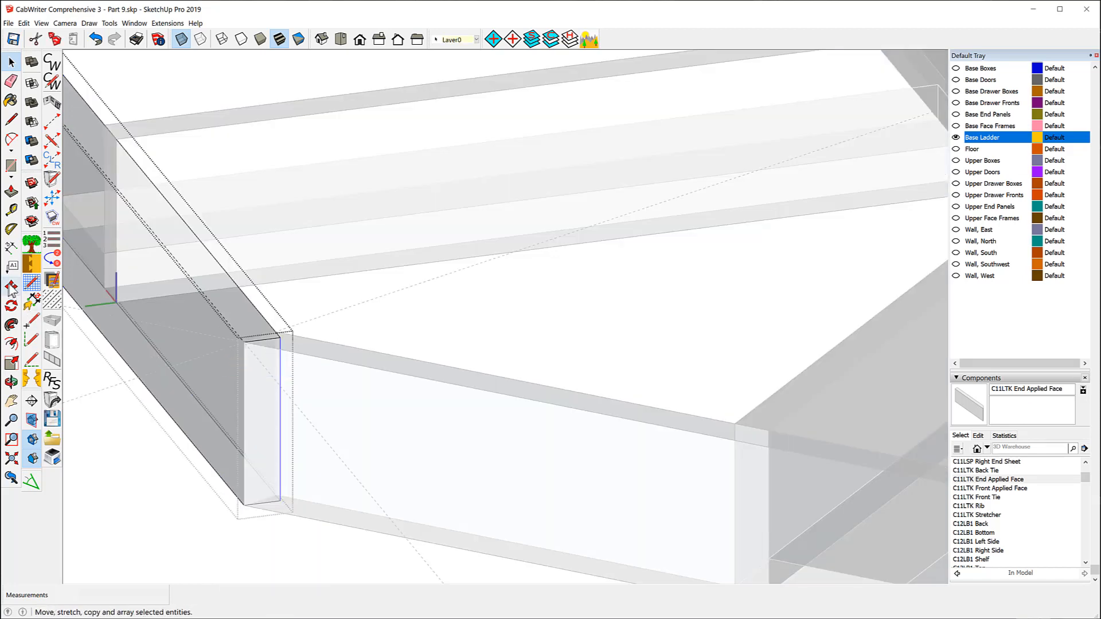
click(11, 287)
scroll(307, 333, up, 2)
scroll(212, 322, up, 2)
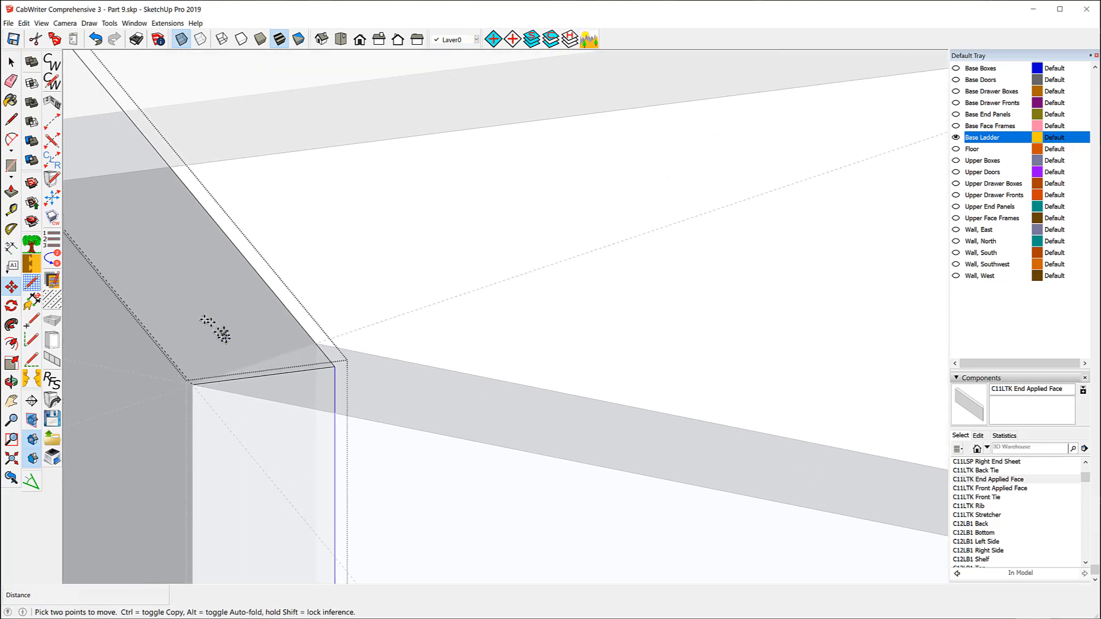
scroll(208, 321, up, 3)
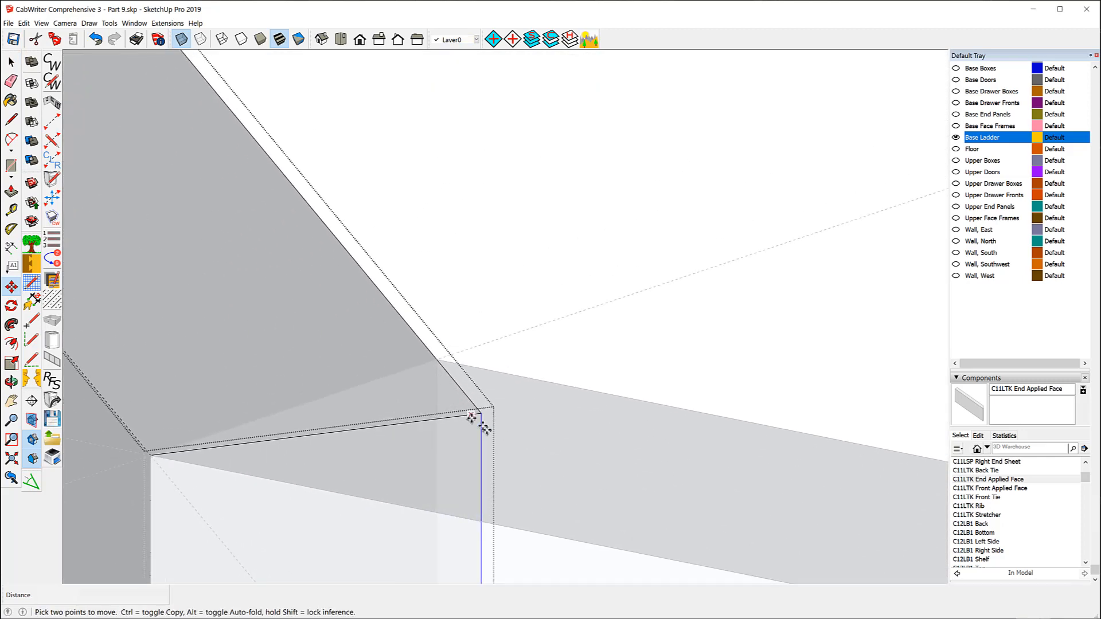
click(480, 413)
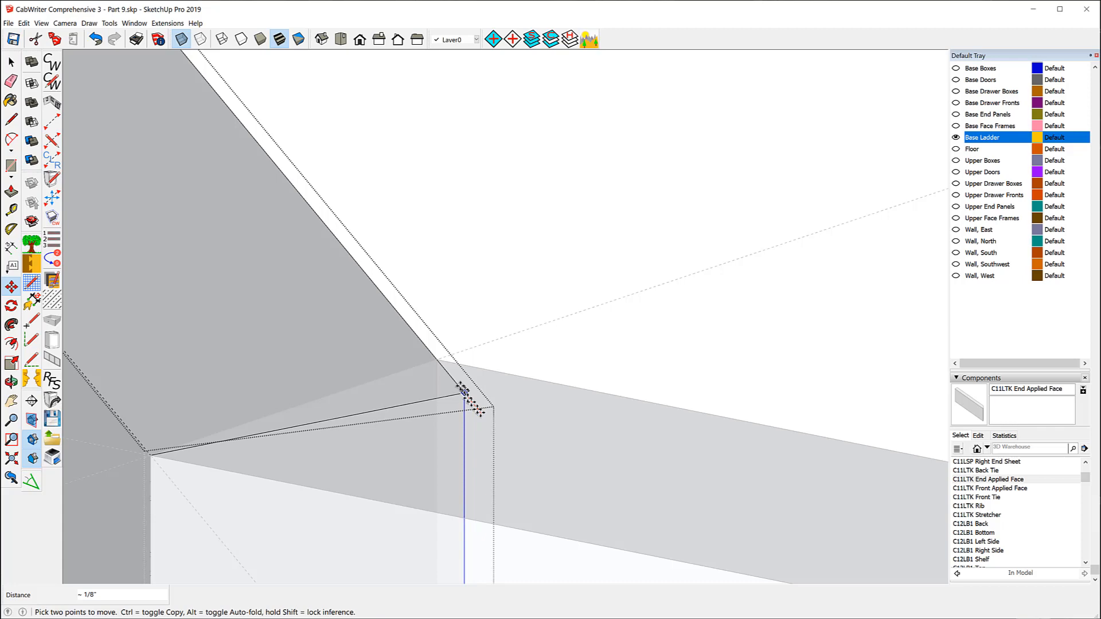
click(438, 360)
middle_drag(440, 361, 455, 337)
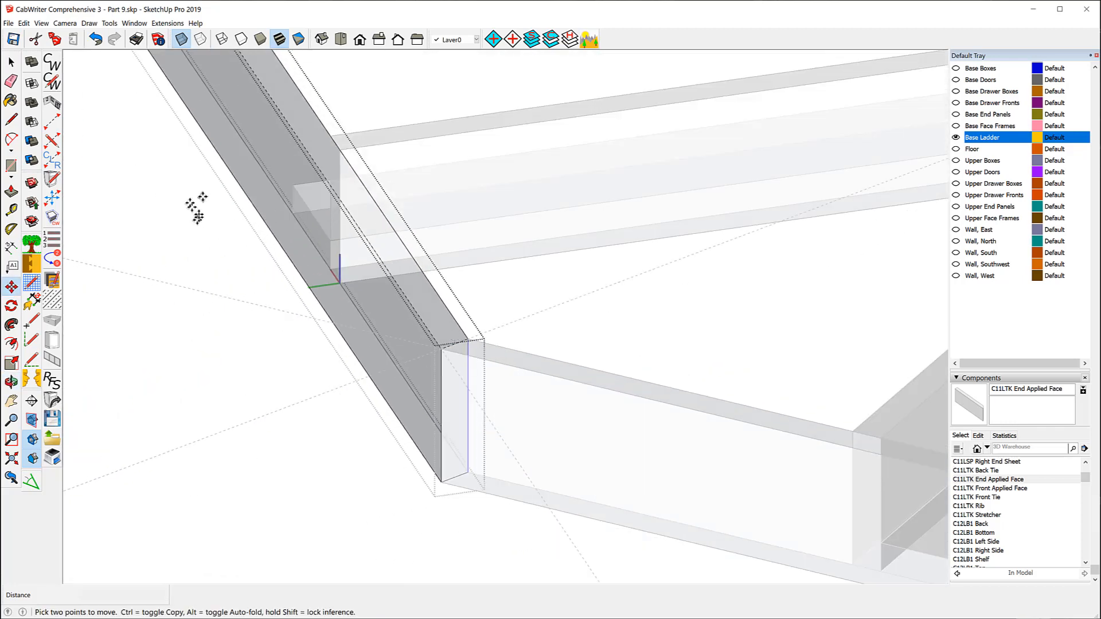
click(12, 60)
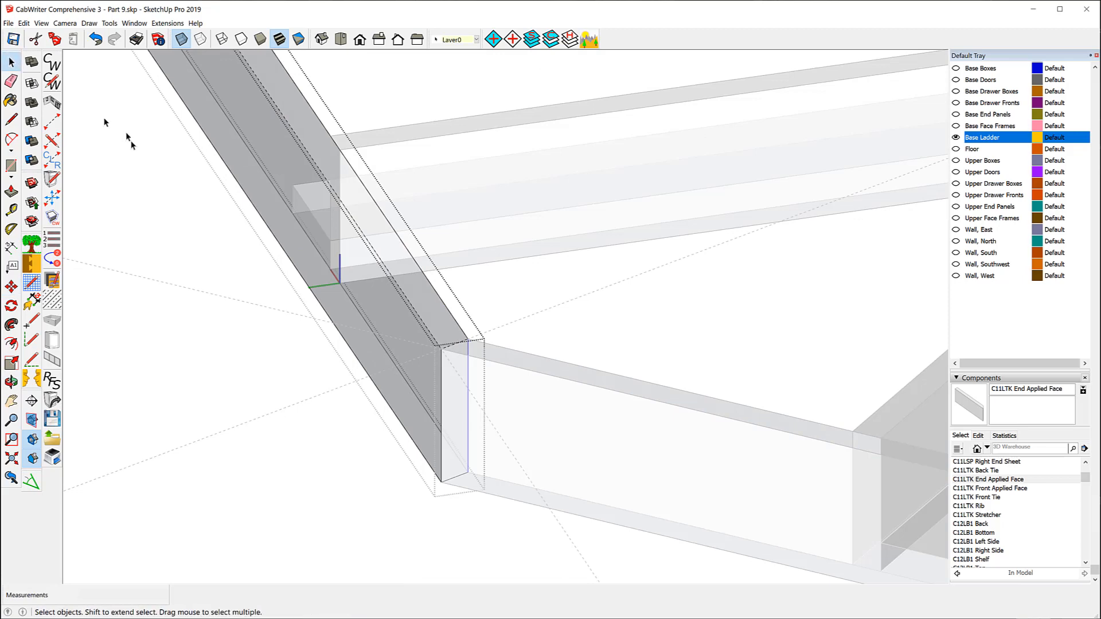
click(124, 131)
click(180, 39)
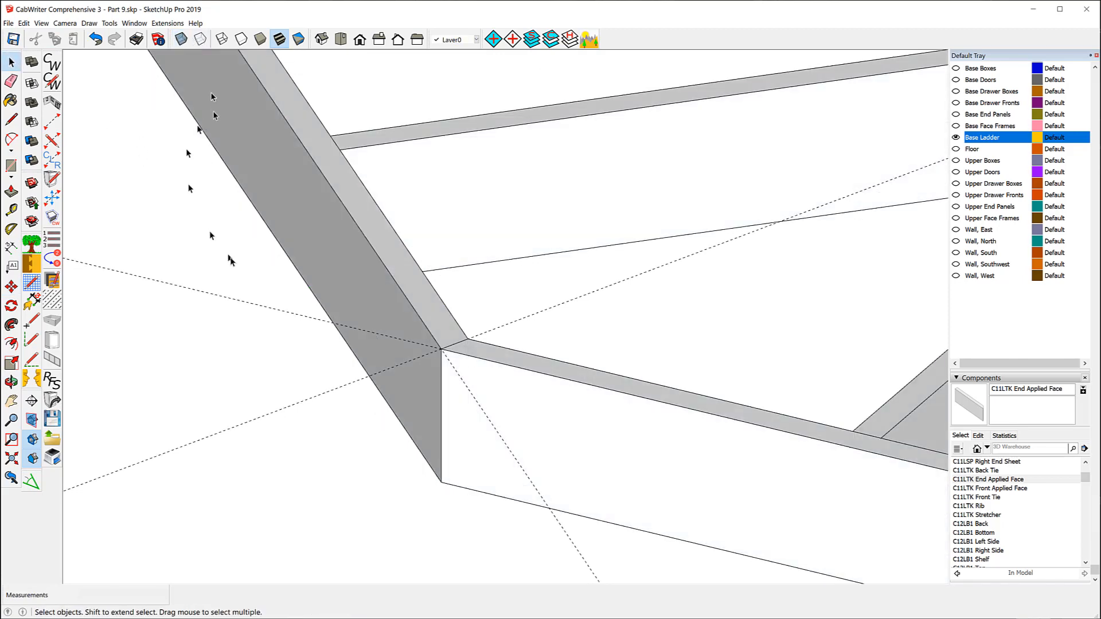
Delete all construction guides crossing the joined base ladders
scroll(213, 304, down, 6)
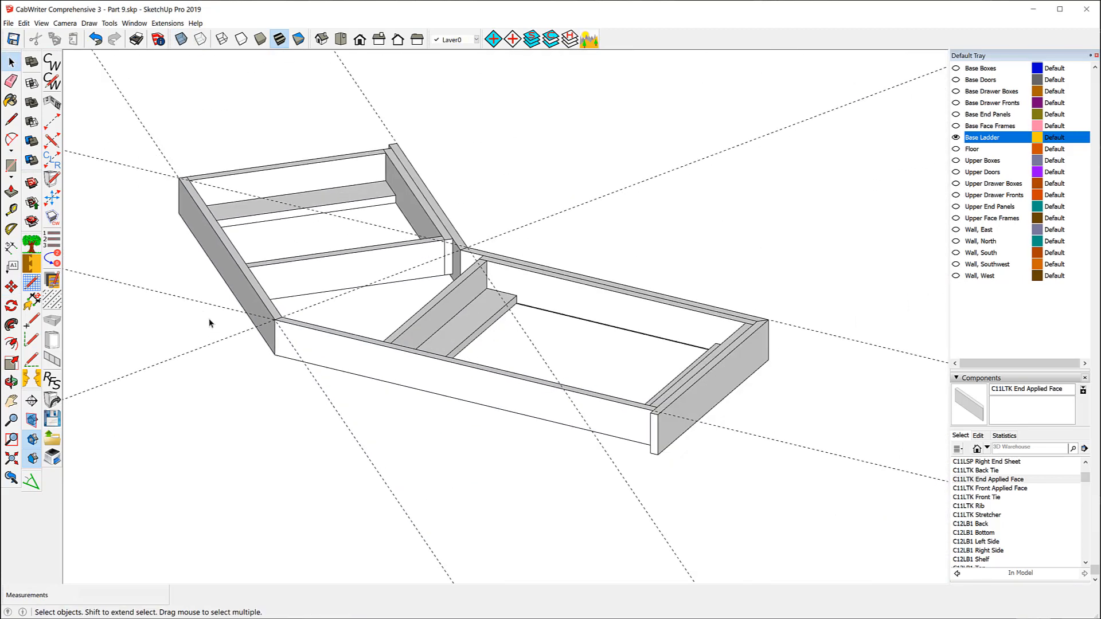
scroll(209, 330, down, 2)
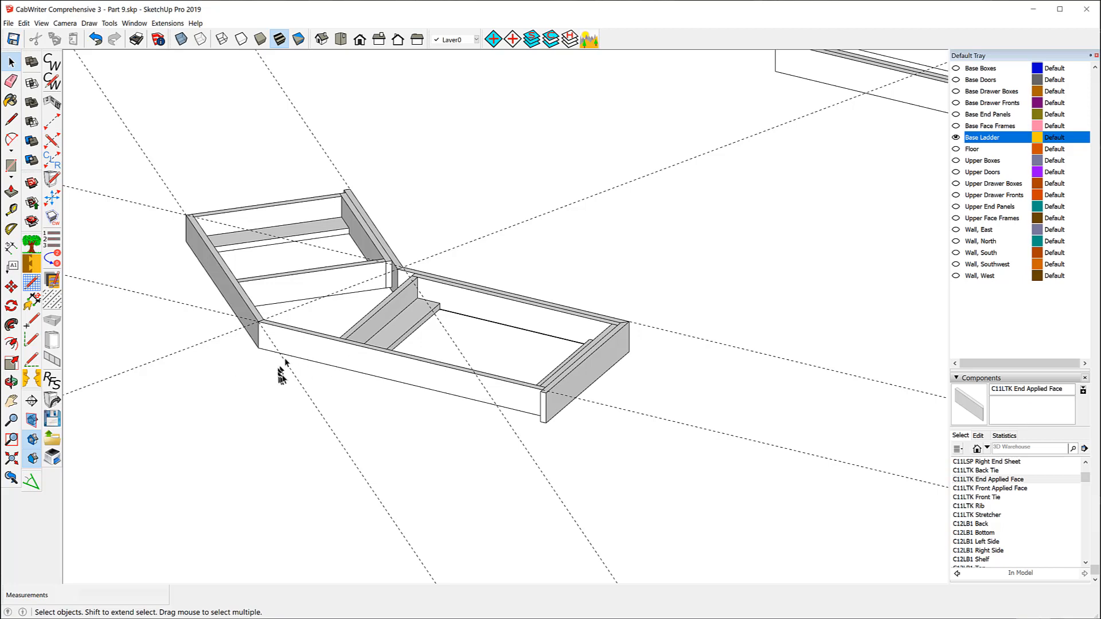
scroll(257, 337, down, 2)
scroll(256, 337, down, 1)
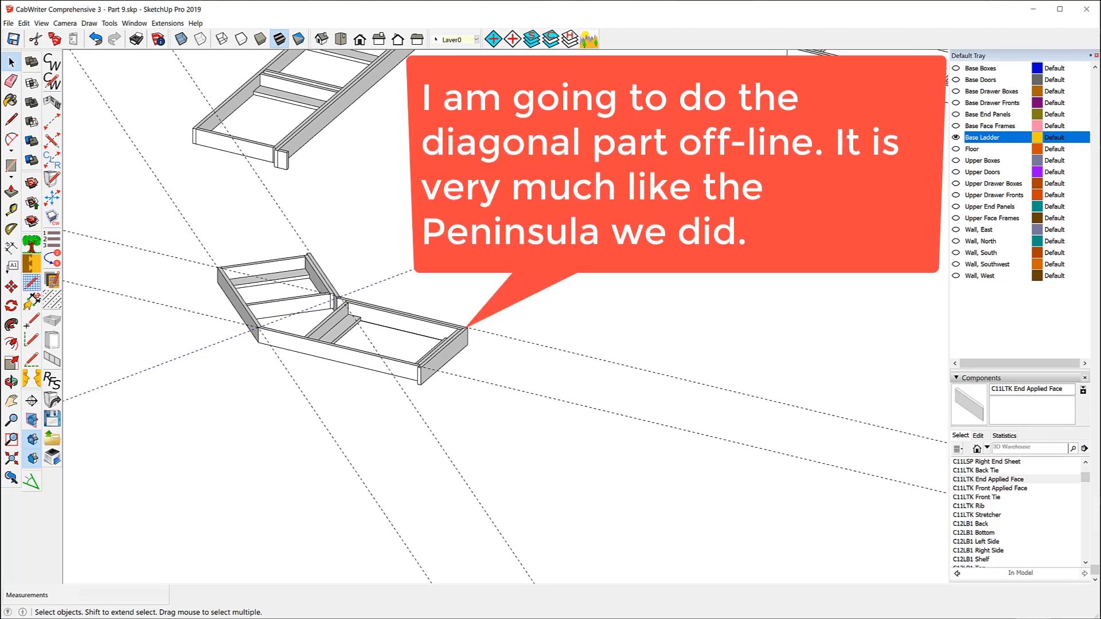
key(Delete)
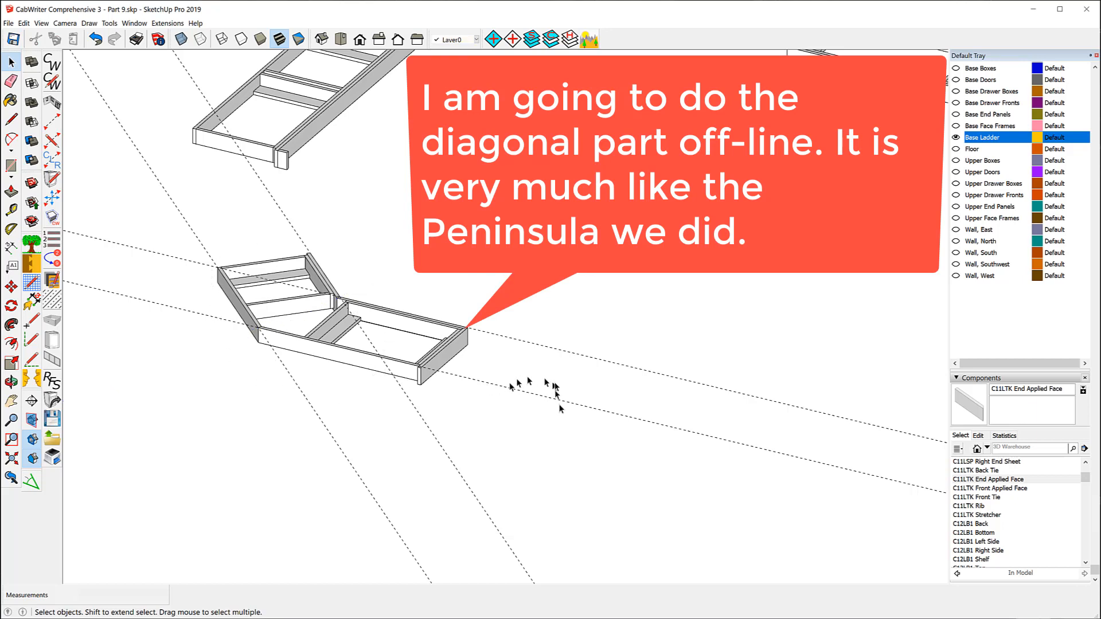
drag(615, 425, 545, 301)
key(Delete)
drag(411, 529, 324, 480)
key(Delete)
drag(528, 503, 375, 438)
key(Delete)
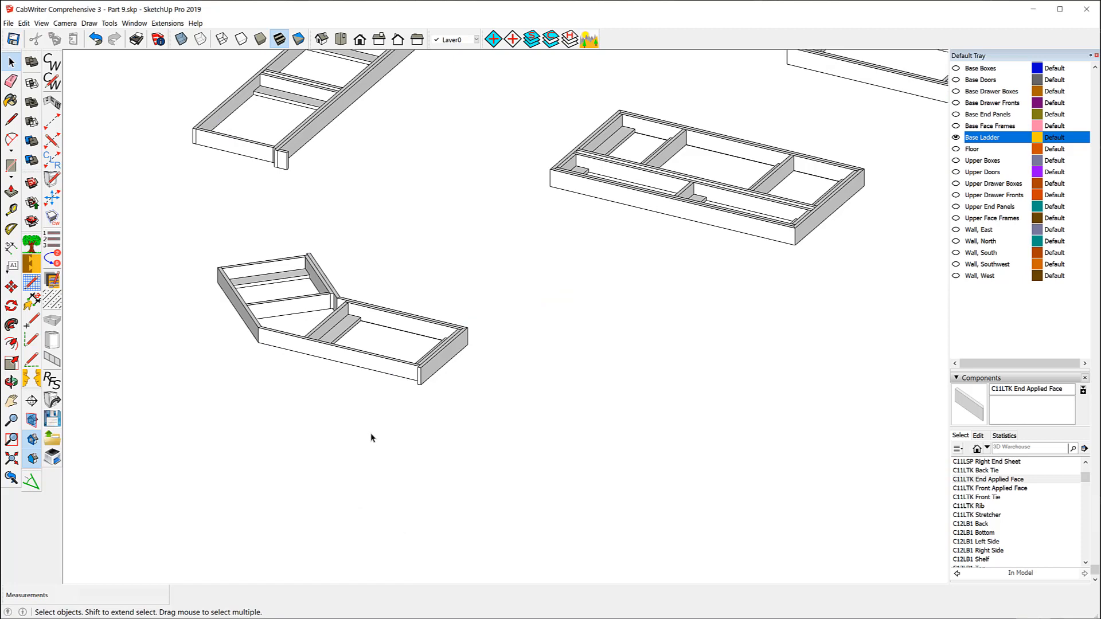
Make all of the model's layers visible again, and hide only the $Construction$ layer
scroll(350, 356, down, 3)
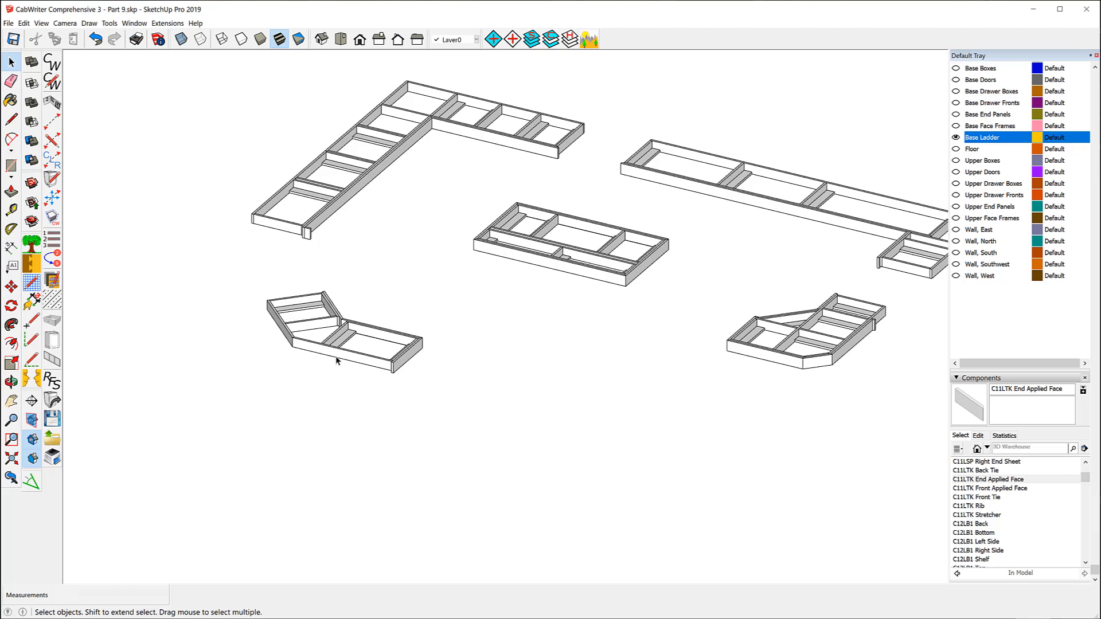
click(533, 41)
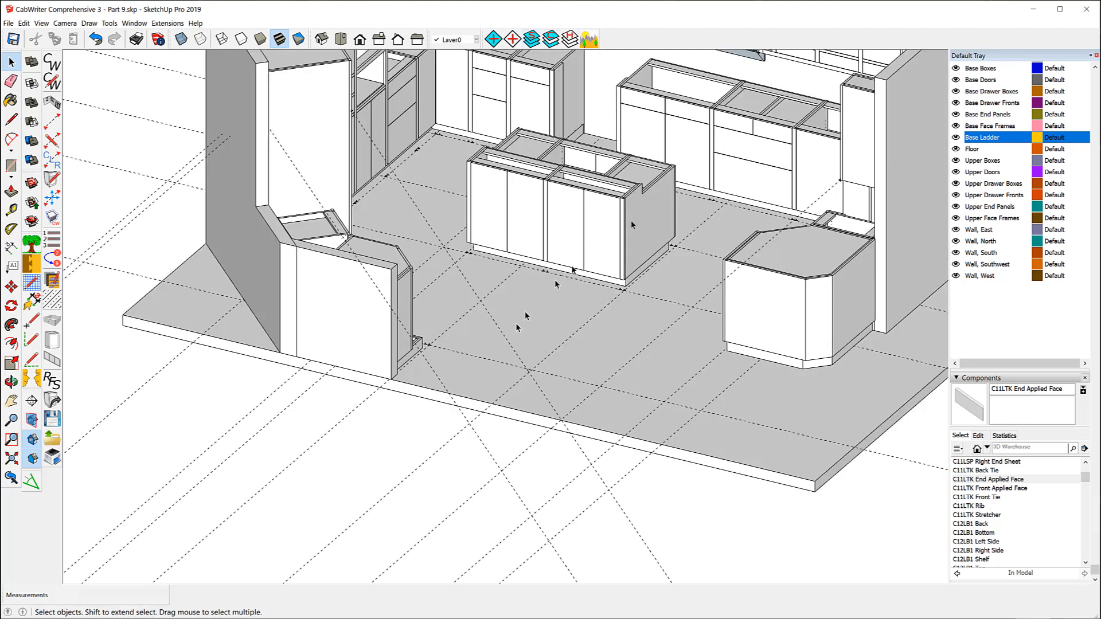
scroll(991, 172, up, 5)
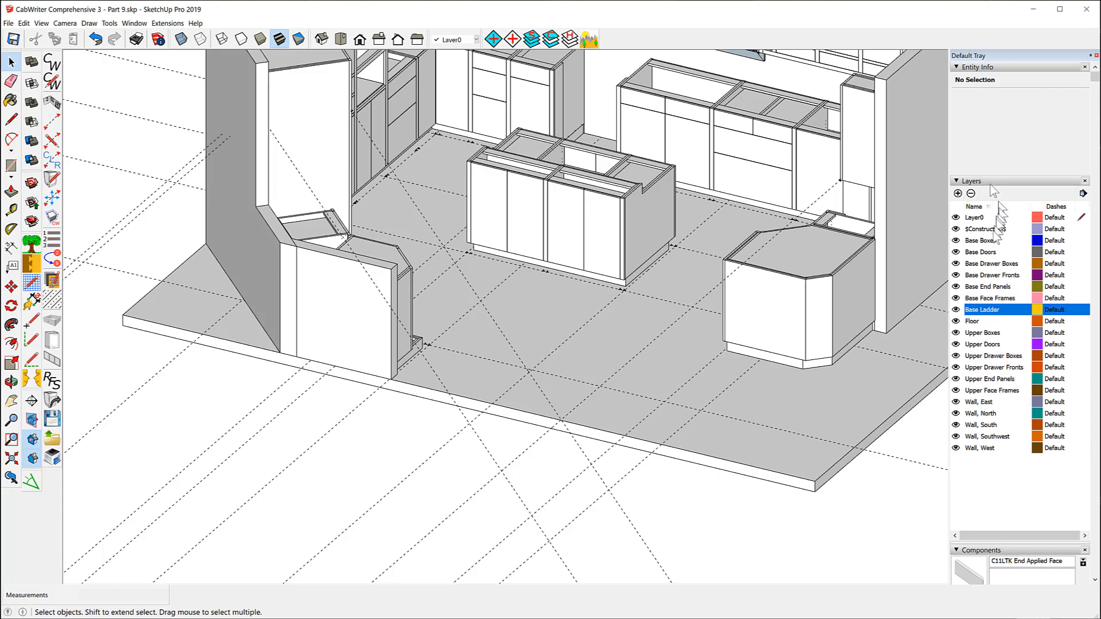
click(956, 229)
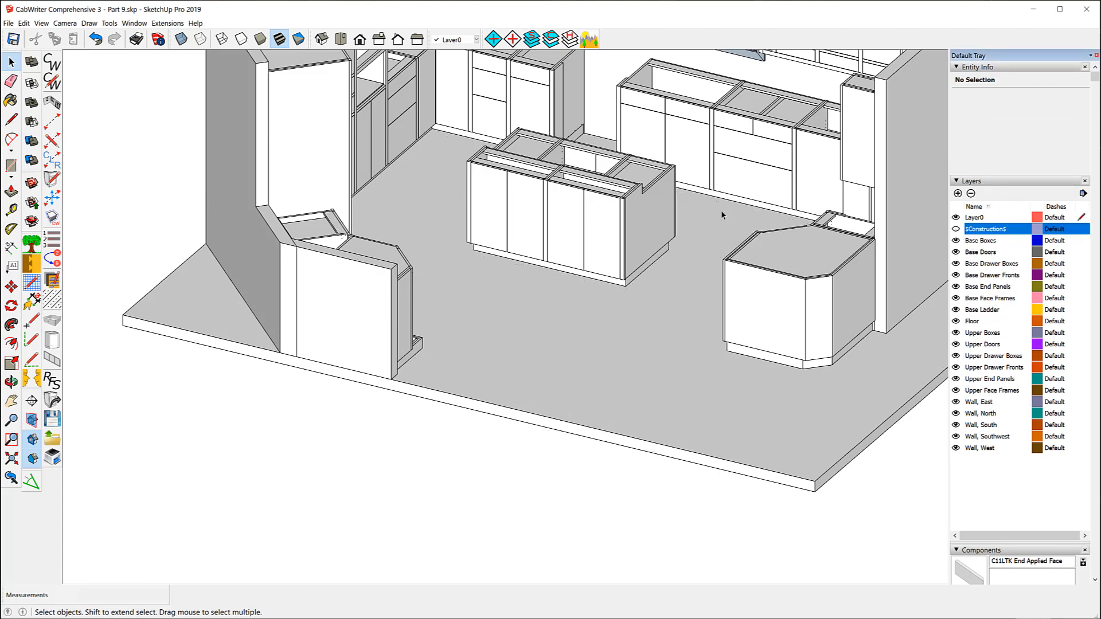
Show the whole kitchen in an isometric view fitted to its extents, and save the model
click(360, 40)
click(322, 40)
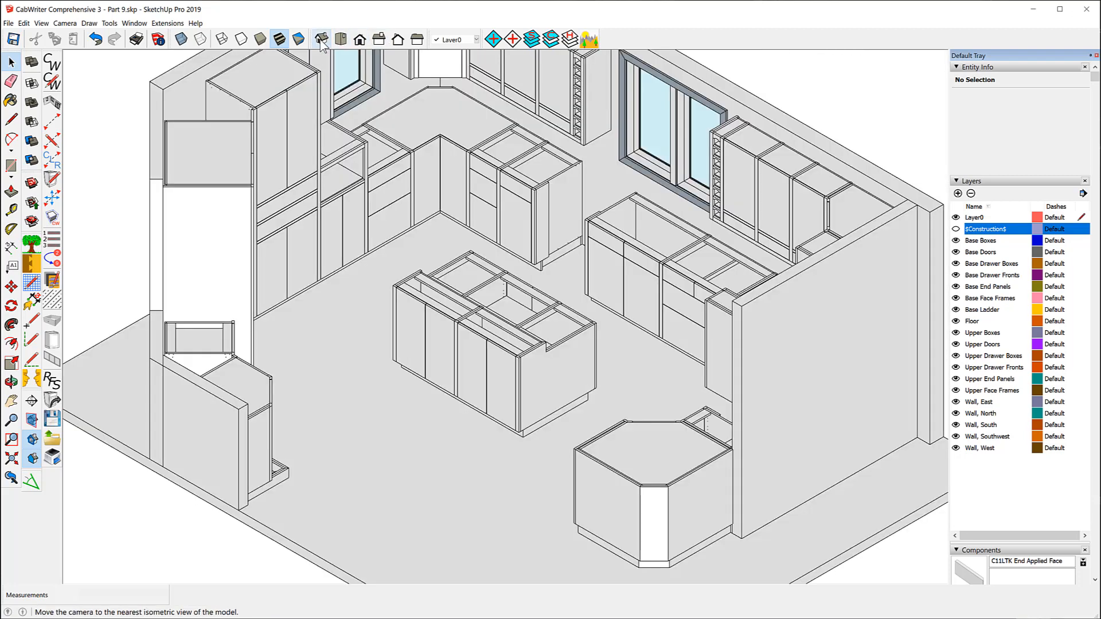
click(11, 459)
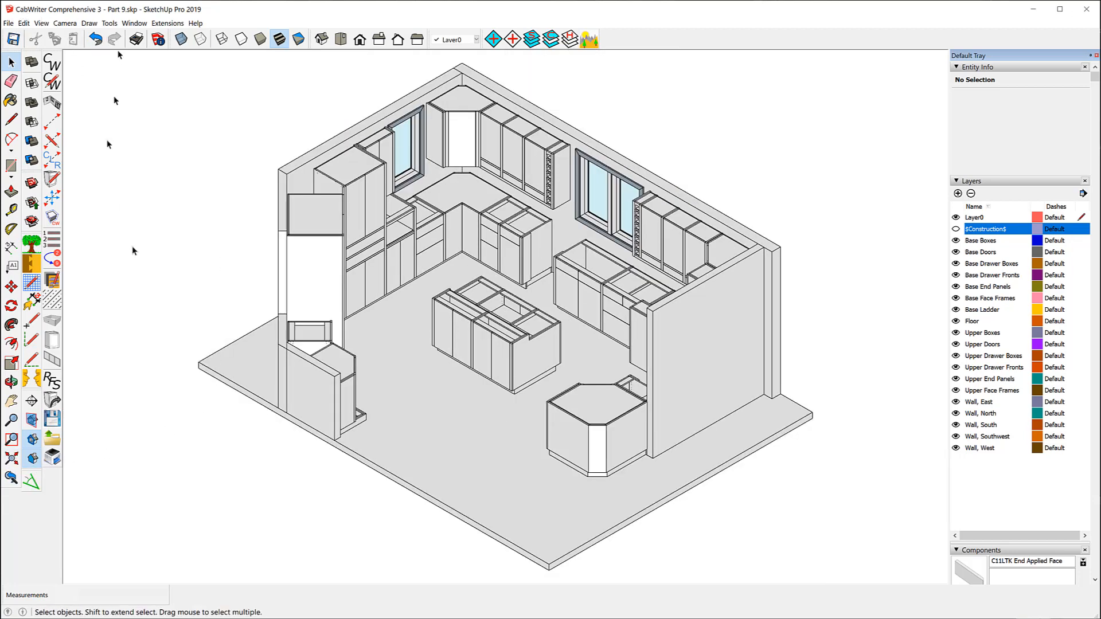
click(14, 40)
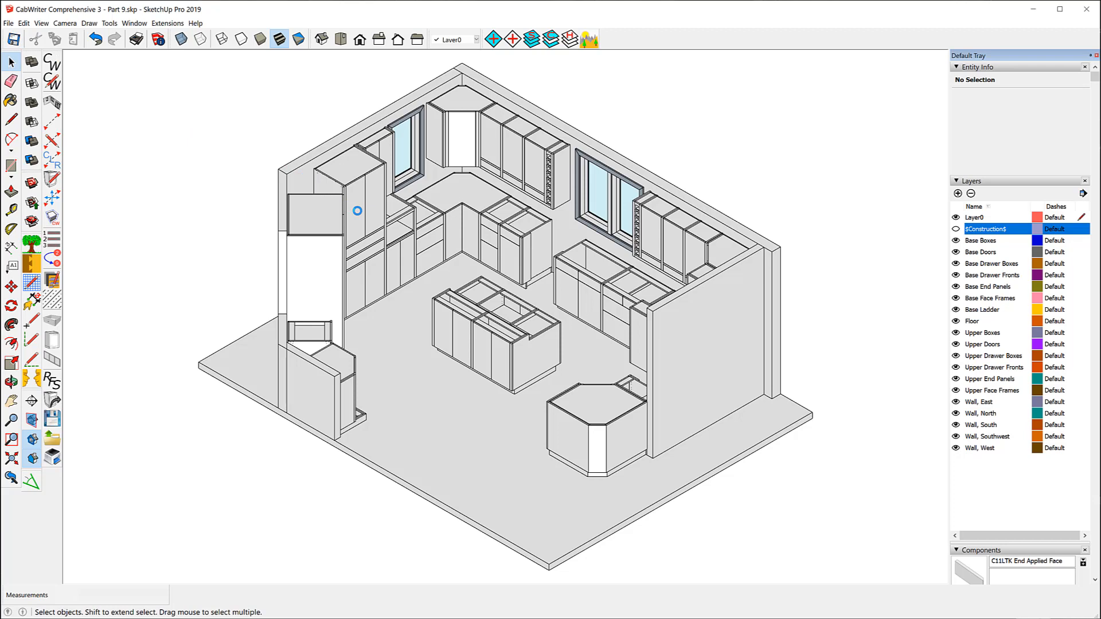